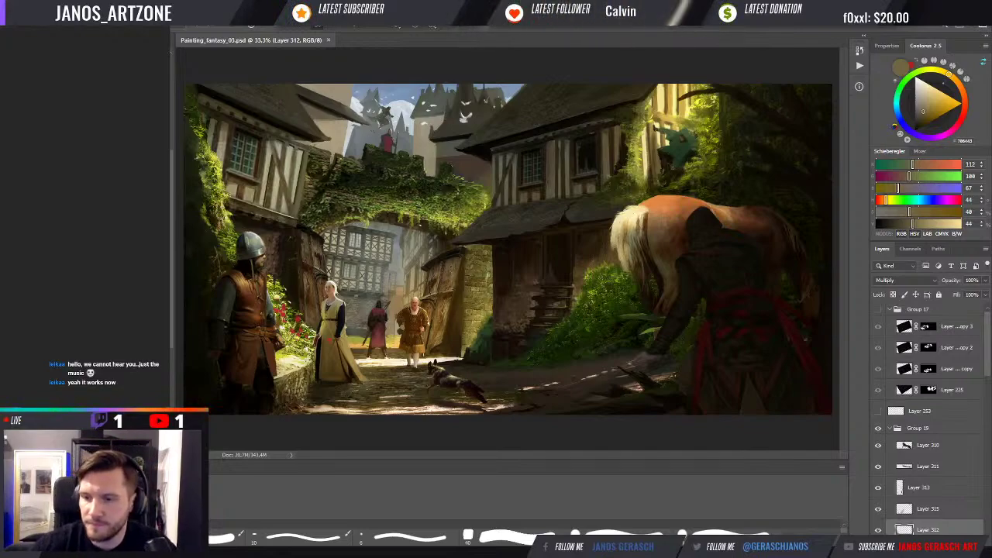
Step: Scale up and rotate the dog on Layer 310 slightly, then create new Layer 316 above it
{"action": "left_click", "coordinate": [897, 447]}
{"action": "left_click", "coordinate": [879, 446]}
{"action": "left_click", "coordinate": [879, 446]}
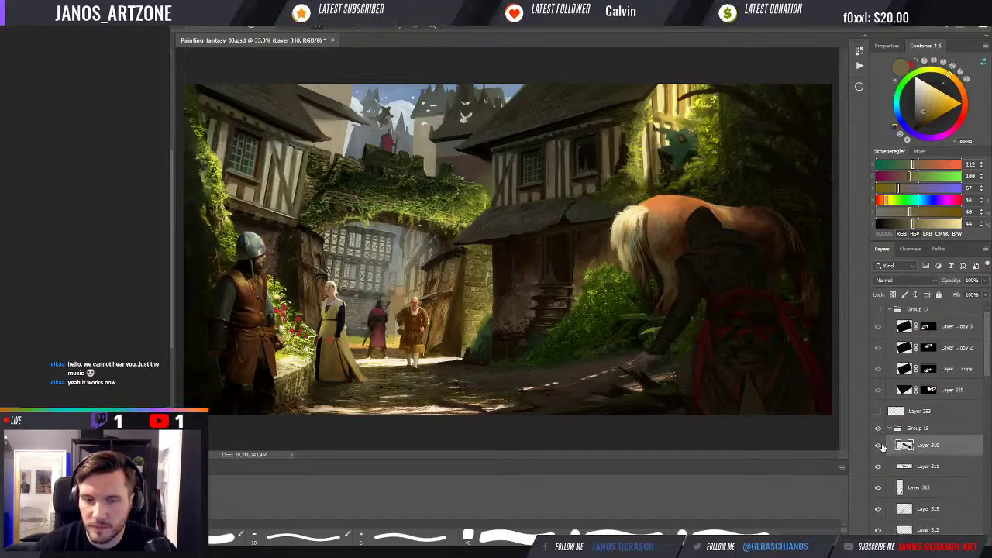
{"action": "key", "text": "ctrl+t"}
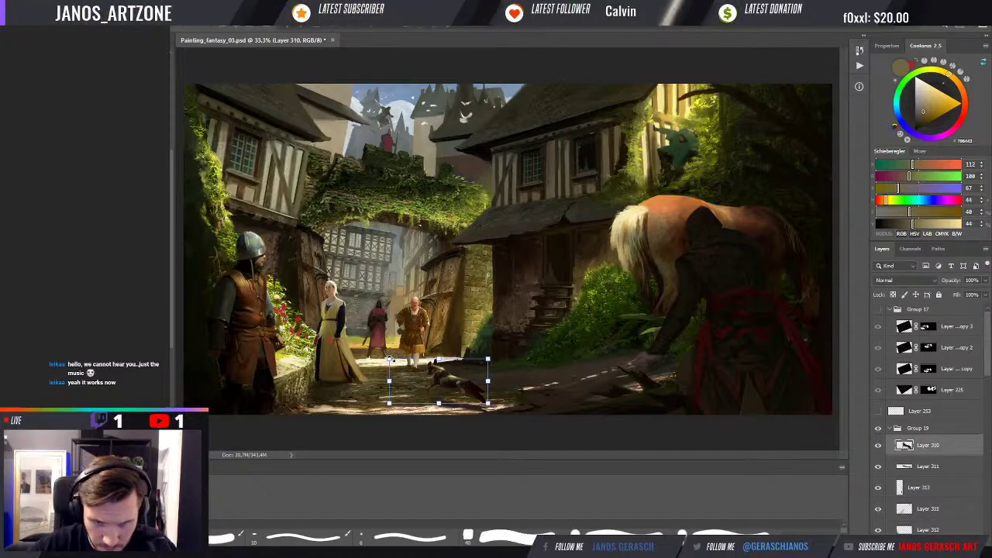
{"action": "left_click_drag", "start_coordinate": [388, 359], "coordinate": [387, 356]}
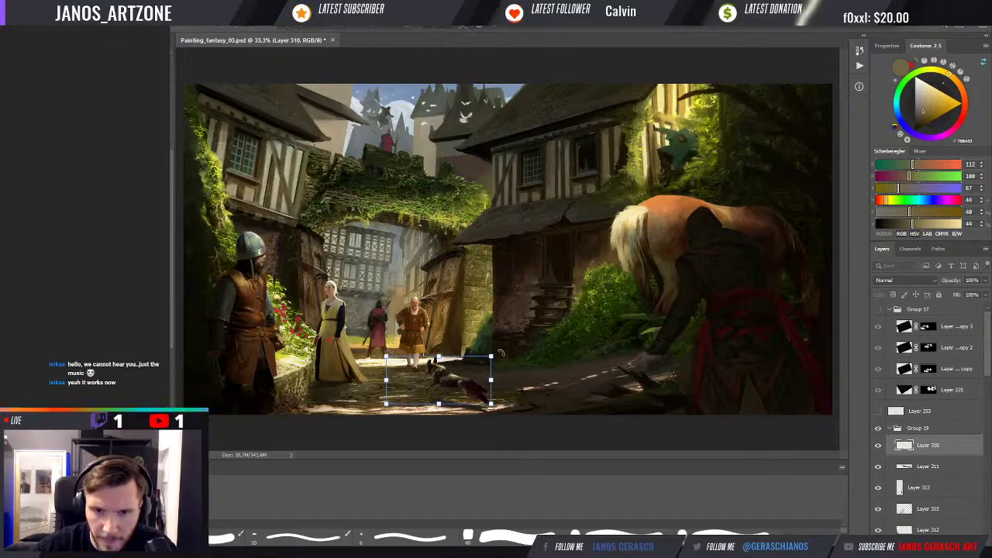
{"action": "left_click_drag", "start_coordinate": [508, 372], "coordinate": [507, 350]}
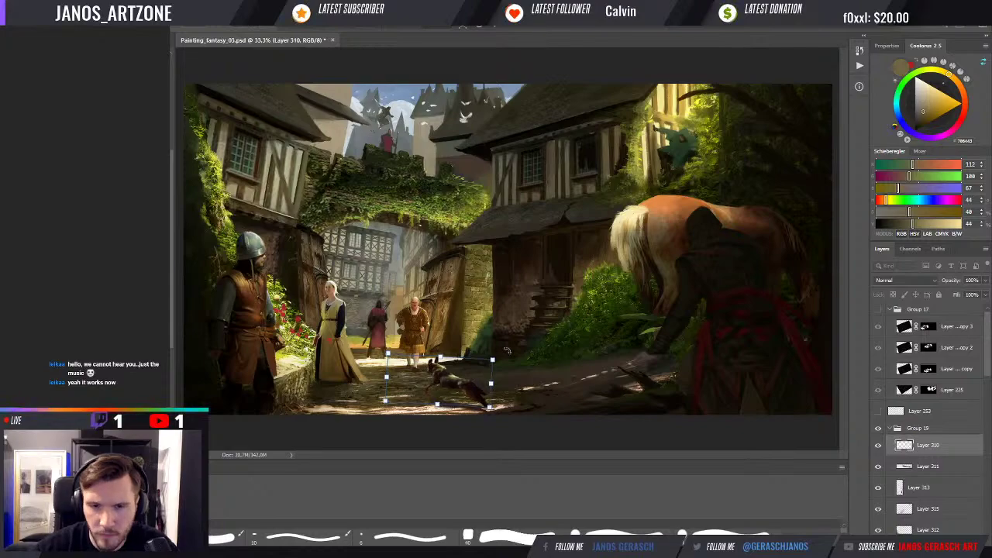
{"action": "key", "text": "Return"}
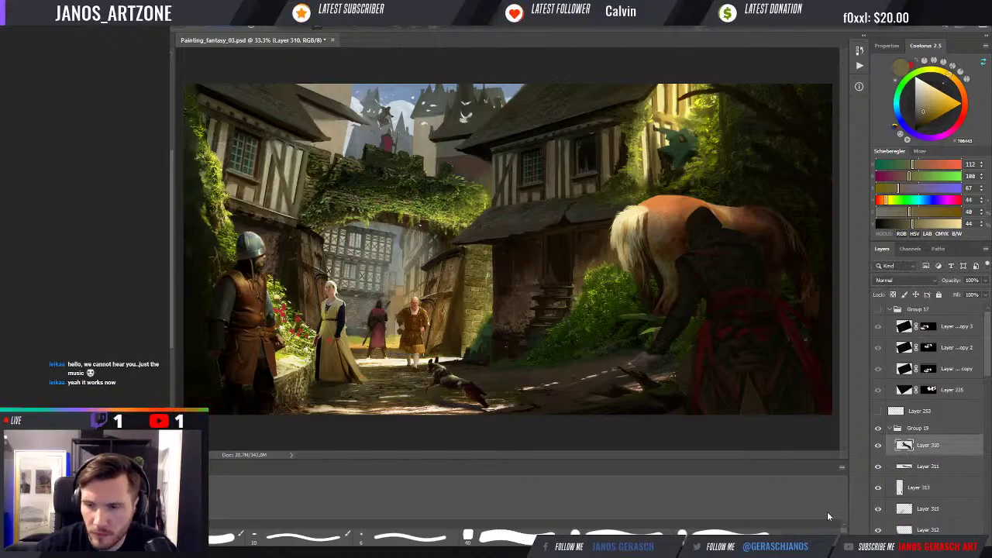
{"action": "key", "text": "ctrl+shift+alt+n"}
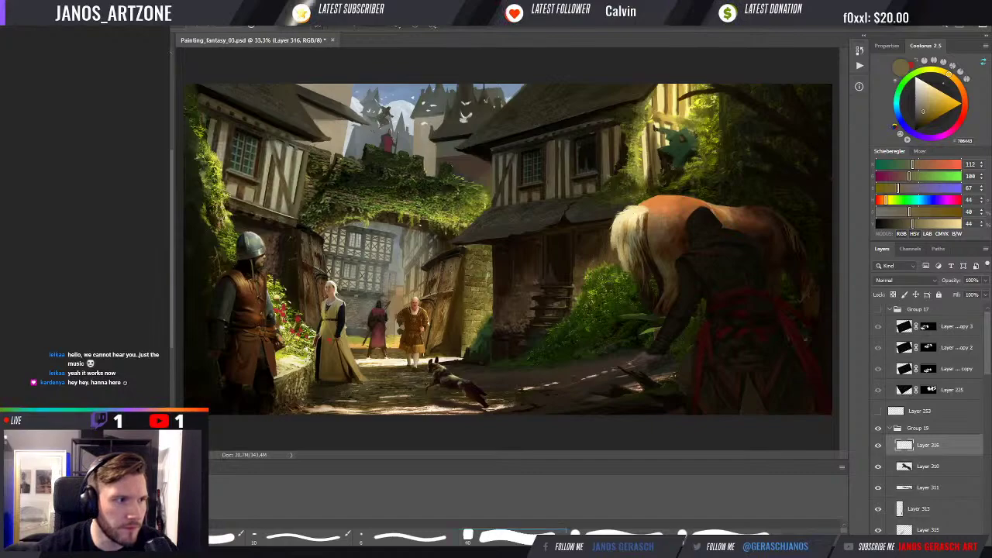
Step: Rotate the dog on Layer 310 slightly counter-clockwise
{"action": "left_click", "coordinate": [919, 466]}
{"action": "key", "text": "ctrl+t"}
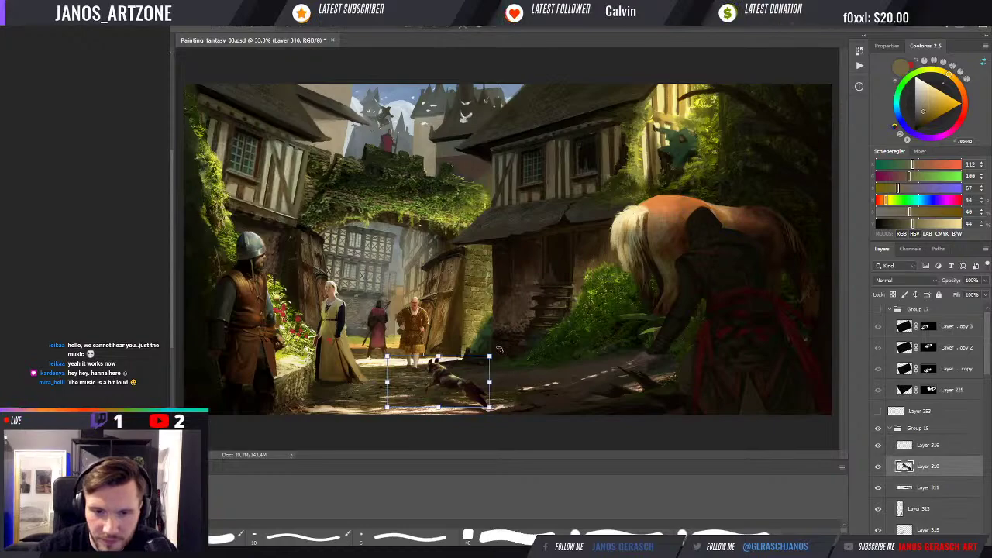
{"action": "left_click_drag", "start_coordinate": [499, 348], "coordinate": [500, 347]}
{"action": "left_click", "coordinate": [911, 447]}
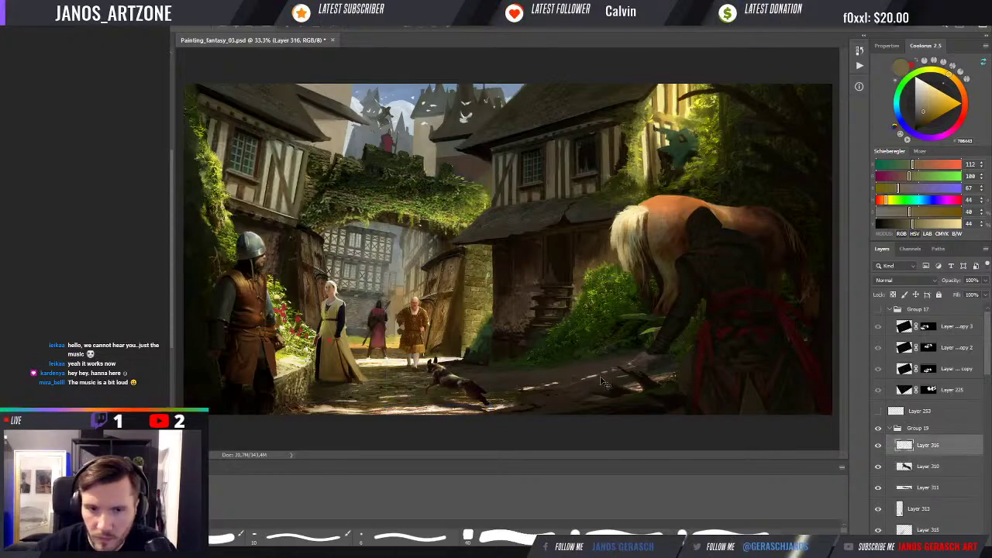
Step: Lower Layer 311's opacity slightly, then return to empty Layer 316 with a larger brush
{"action": "left_click", "coordinate": [922, 488]}
{"action": "left_click_drag", "start_coordinate": [956, 283], "coordinate": [947, 284]}
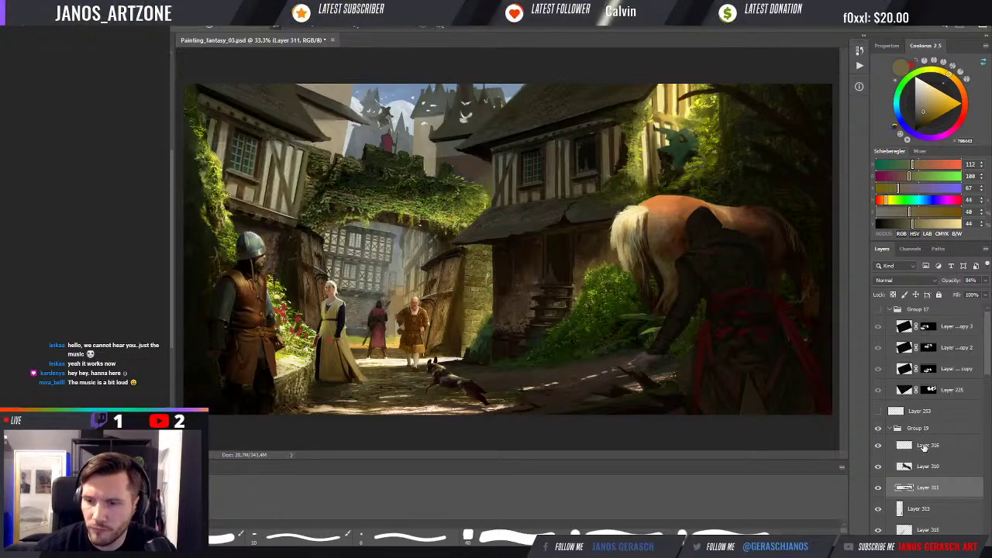
{"action": "left_click", "coordinate": [924, 450]}
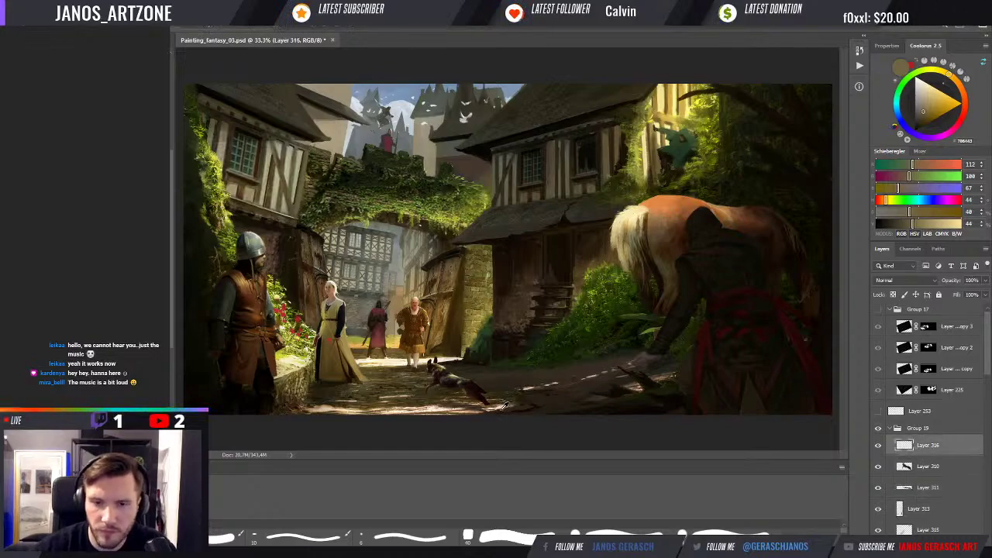
{"action": "key", "text": "period"}
{"action": "key", "text": "period"}
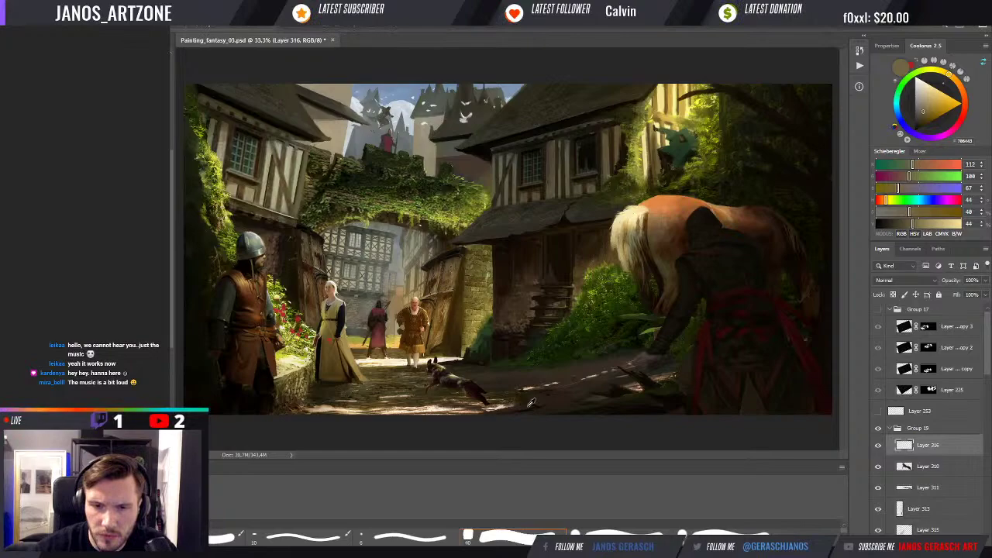
Step: Resize the brush and paint a short near-black stroke on the ground with road-sampled browns
{"action": "key", "text": "bracketright"}
{"action": "key", "text": "bracketright"}
{"action": "key", "text": "bracketright"}
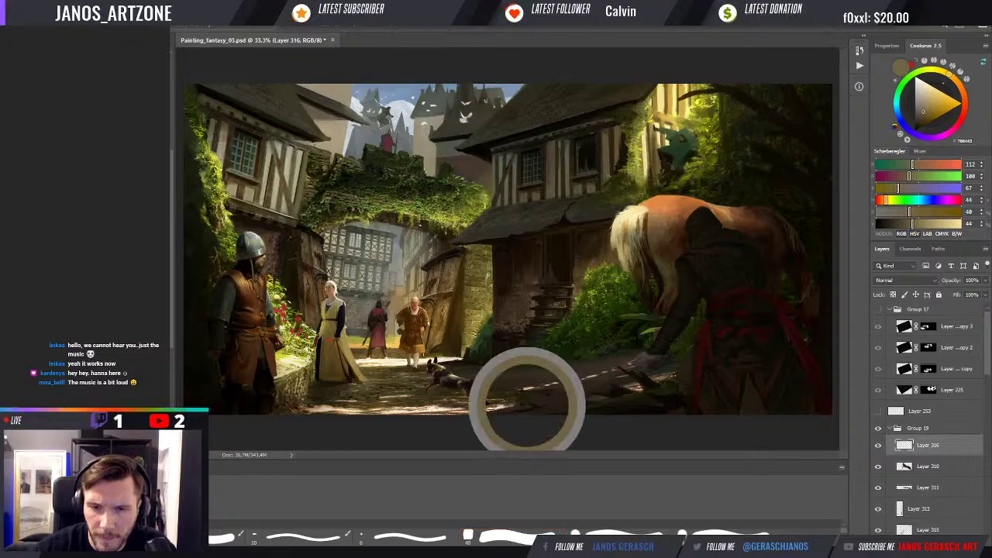
{"action": "key", "text": "bracketleft"}
{"action": "key", "text": "bracketleft"}
{"action": "key", "text": "bracketleft"}
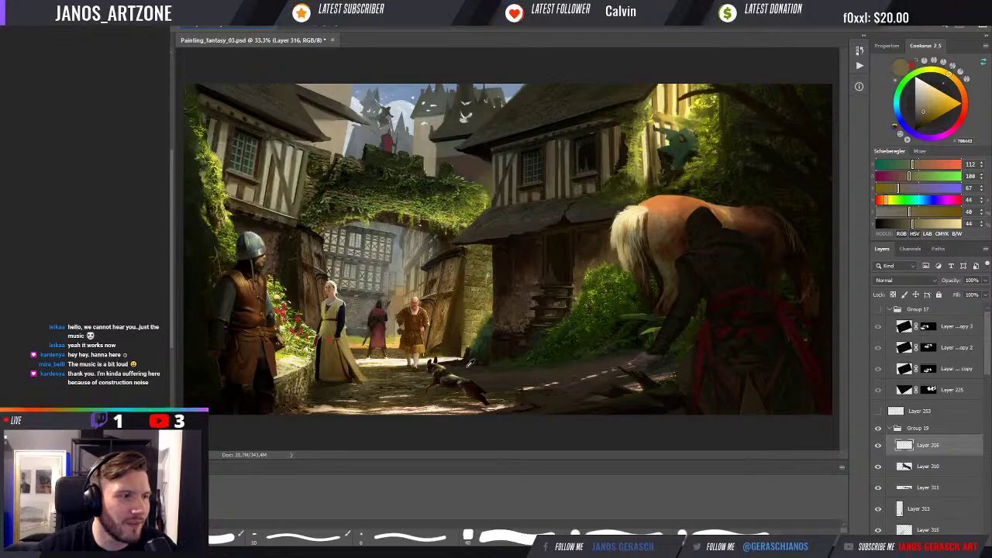
{"action": "left_click", "coordinate": [559, 396]}
{"action": "left_click", "coordinate": [559, 394], "text": "alt"}
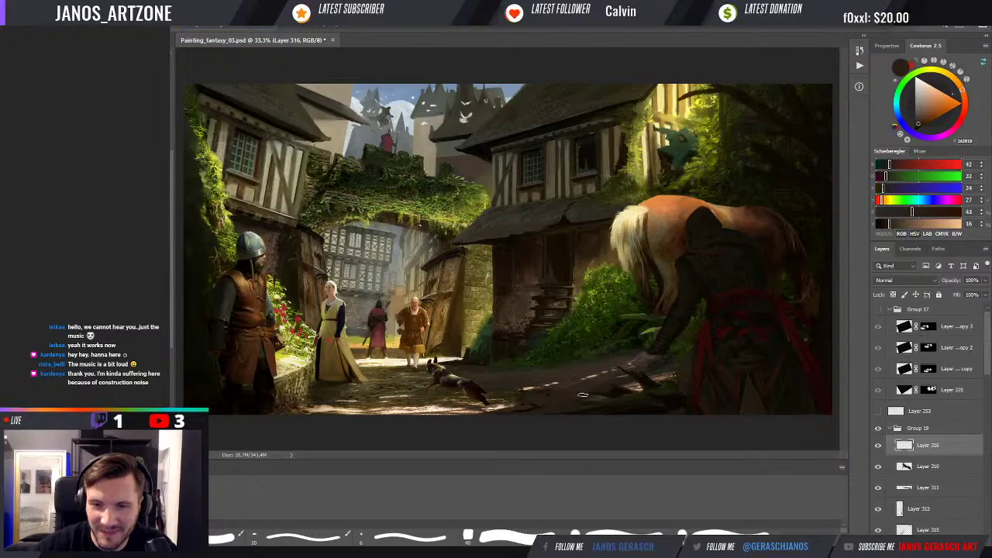
{"action": "left_click", "coordinate": [593, 394], "text": "alt"}
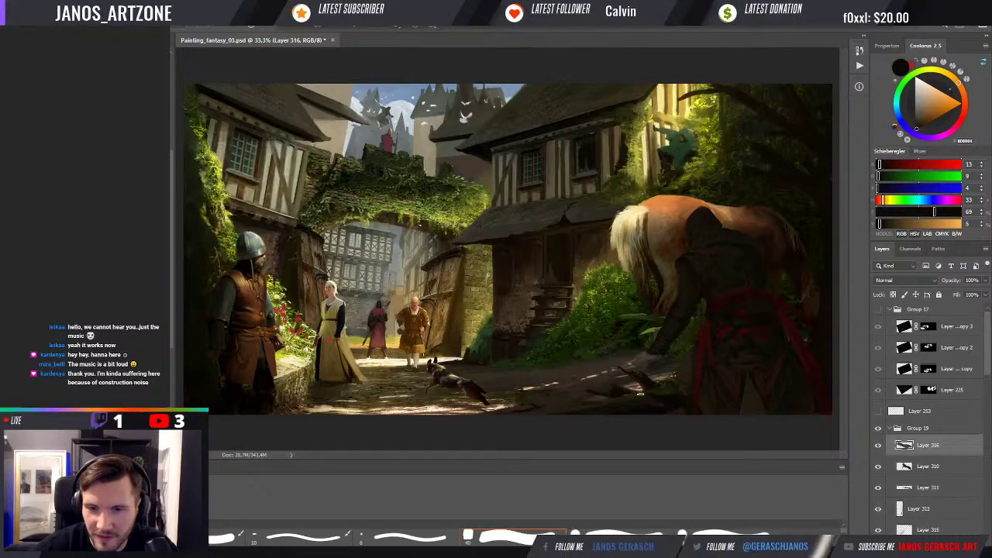
{"action": "left_click_drag", "start_coordinate": [641, 401], "coordinate": [629, 394]}
Step: Sample further dark olive, warm brown and reddish brown tones from the ground
{"action": "left_click", "coordinate": [618, 398], "text": "alt"}
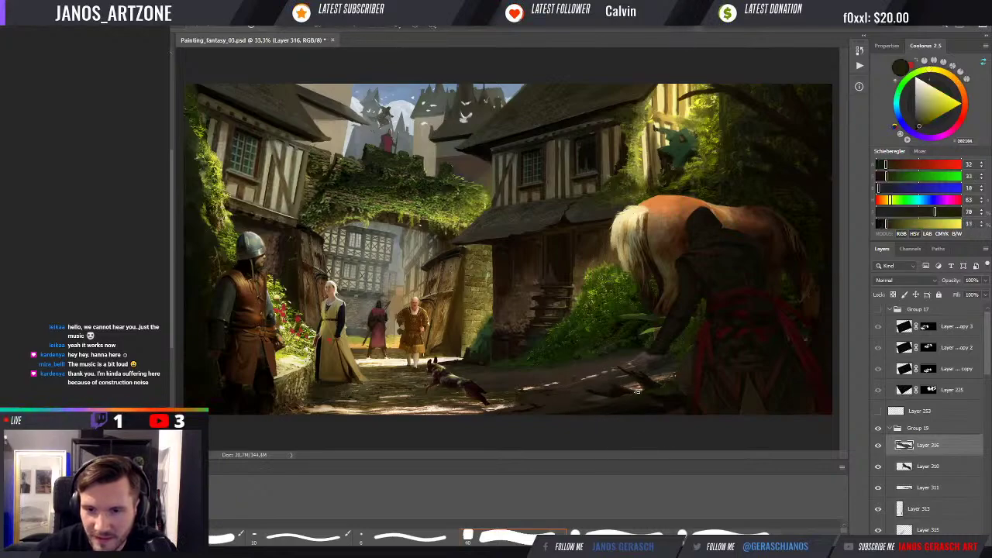
{"action": "left_click", "coordinate": [586, 392], "text": "alt"}
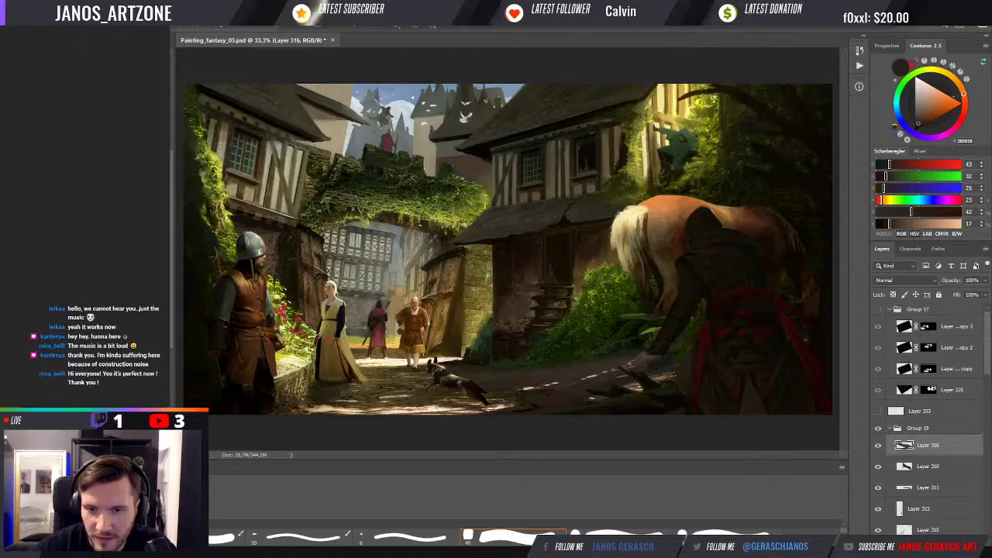
{"action": "left_click", "coordinate": [591, 393], "text": "alt"}
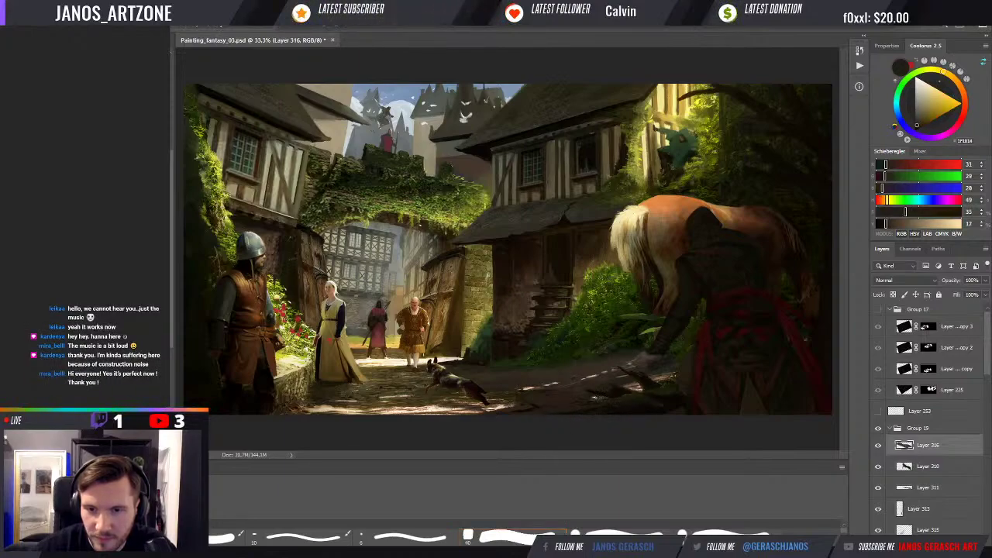
{"action": "left_click", "coordinate": [577, 400], "text": "alt"}
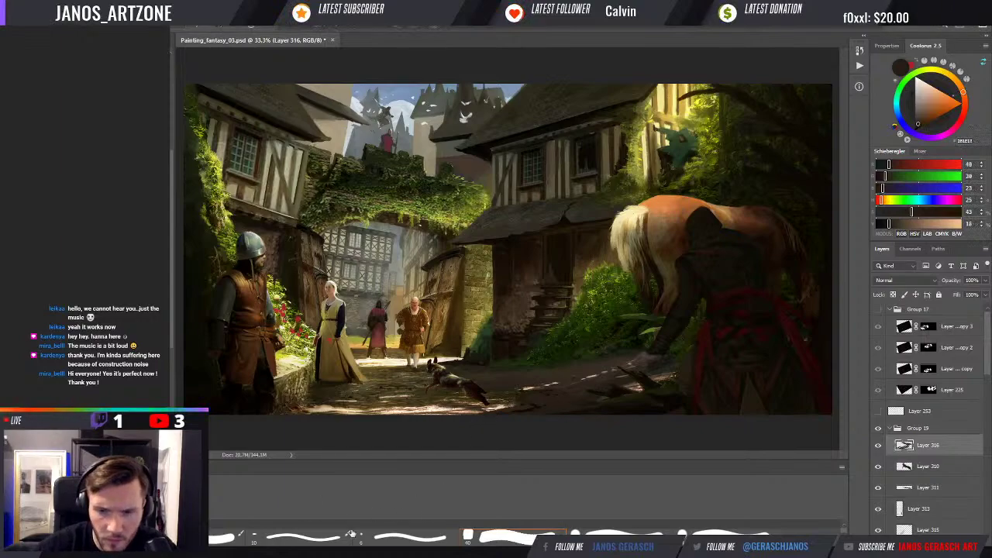
{"action": "scroll", "coordinate": [468, 535], "scroll_direction": "down", "scroll_amount": 2}
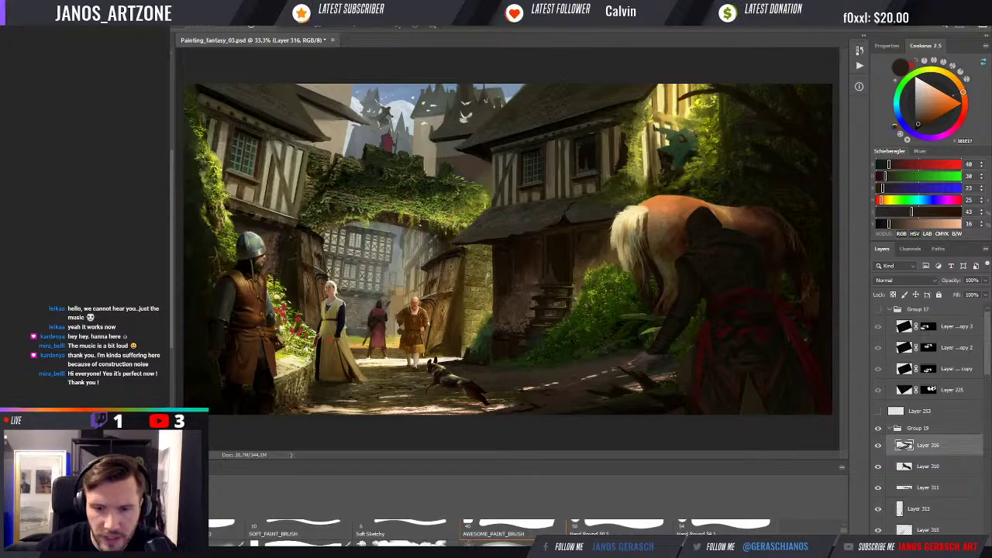
{"action": "scroll", "coordinate": [468, 535], "scroll_direction": "down", "scroll_amount": 1}
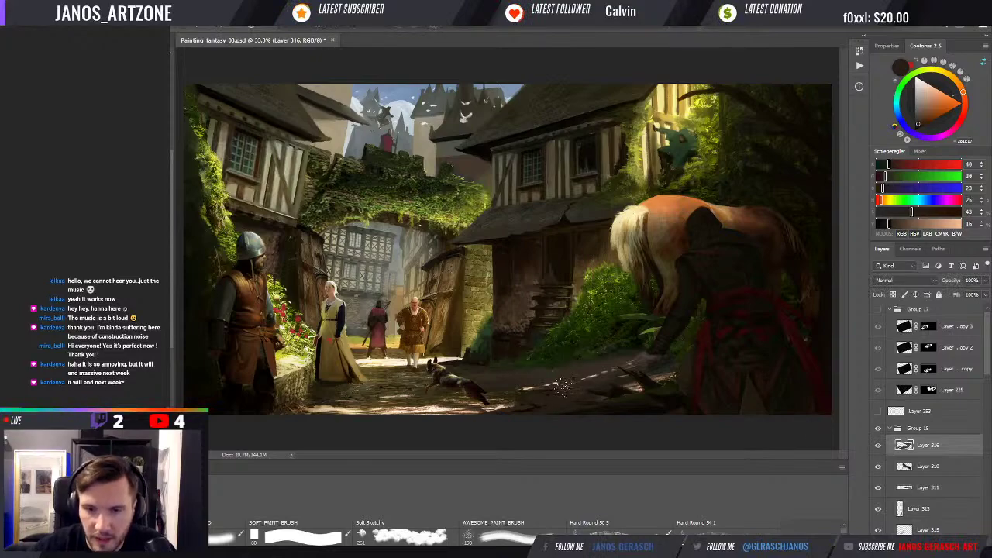
{"action": "left_click", "coordinate": [512, 348], "text": "alt"}
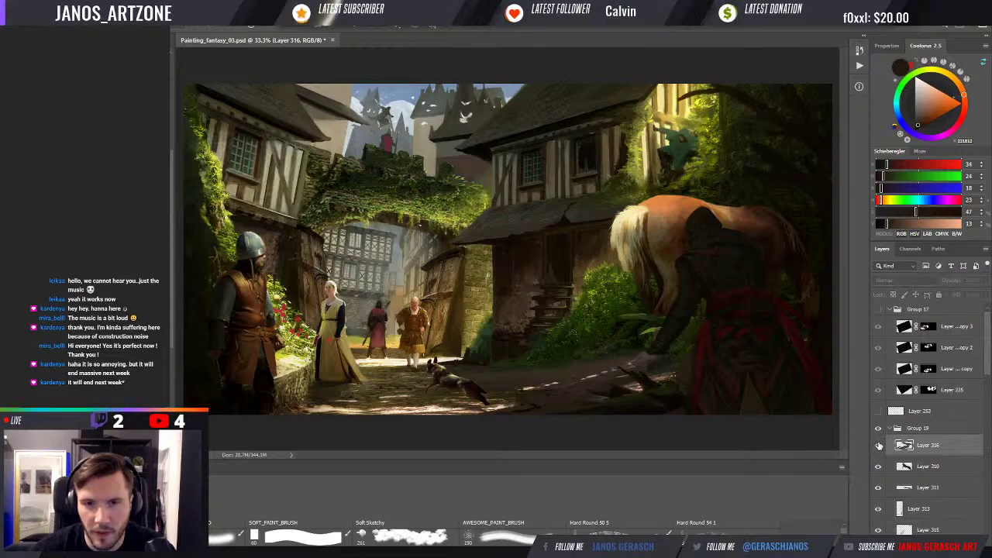
Step: Sample browns, ochres and pale yellow from the road and dab a small mark on it
{"action": "left_click", "coordinate": [521, 384], "text": "alt"}
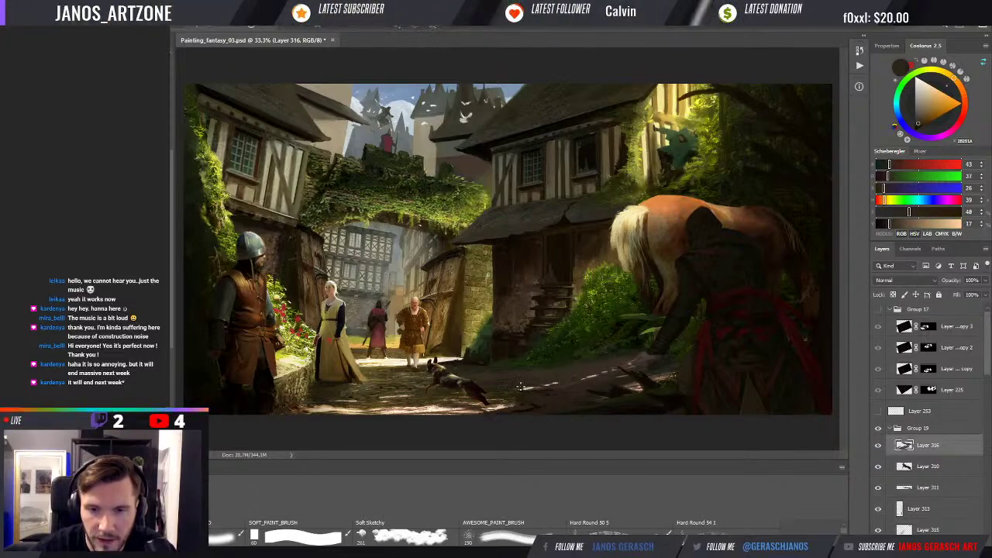
{"action": "left_click", "coordinate": [400, 409], "text": "alt"}
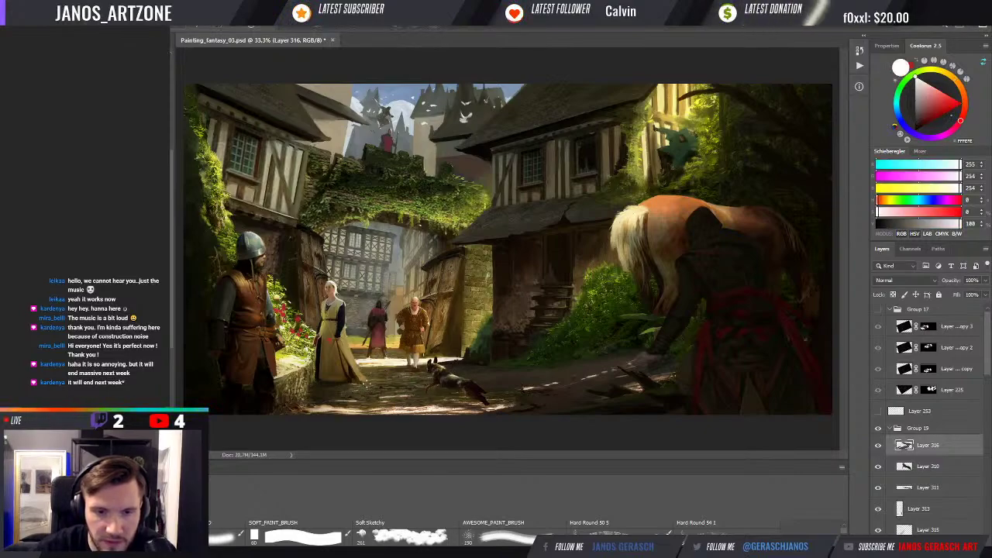
{"action": "left_click", "coordinate": [356, 386], "text": "alt"}
{"action": "left_click", "coordinate": [352, 384]}
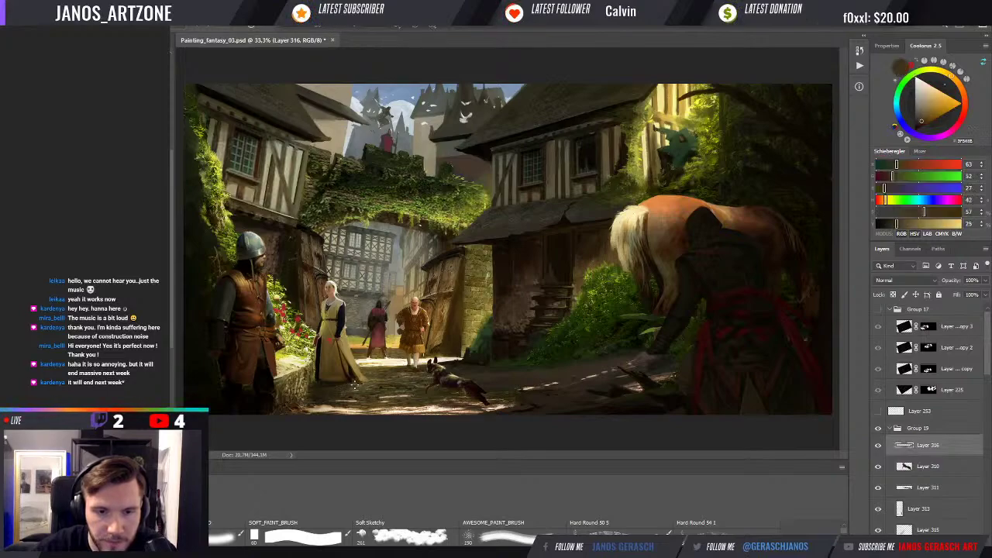
{"action": "left_click", "coordinate": [344, 332], "text": "alt"}
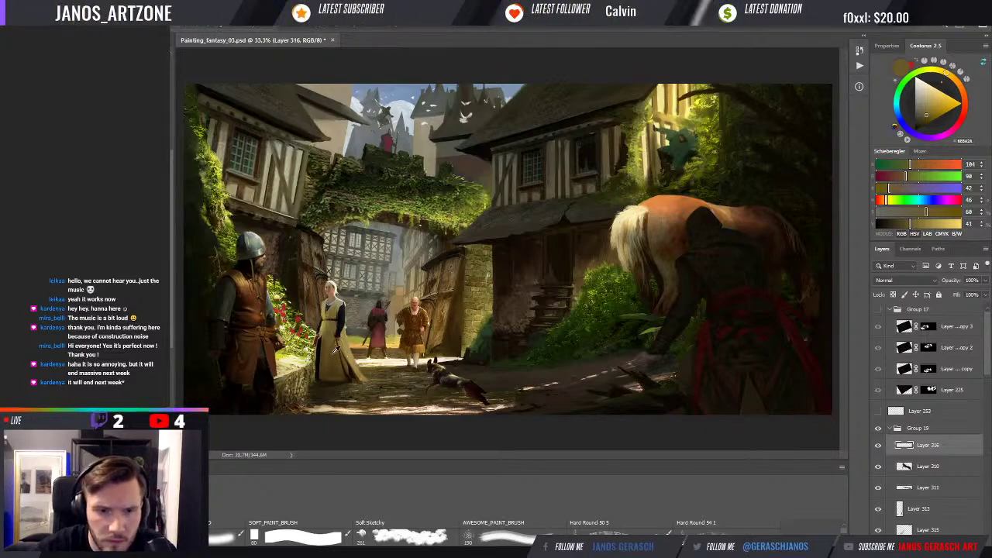
{"action": "left_click", "coordinate": [337, 385], "text": "alt"}
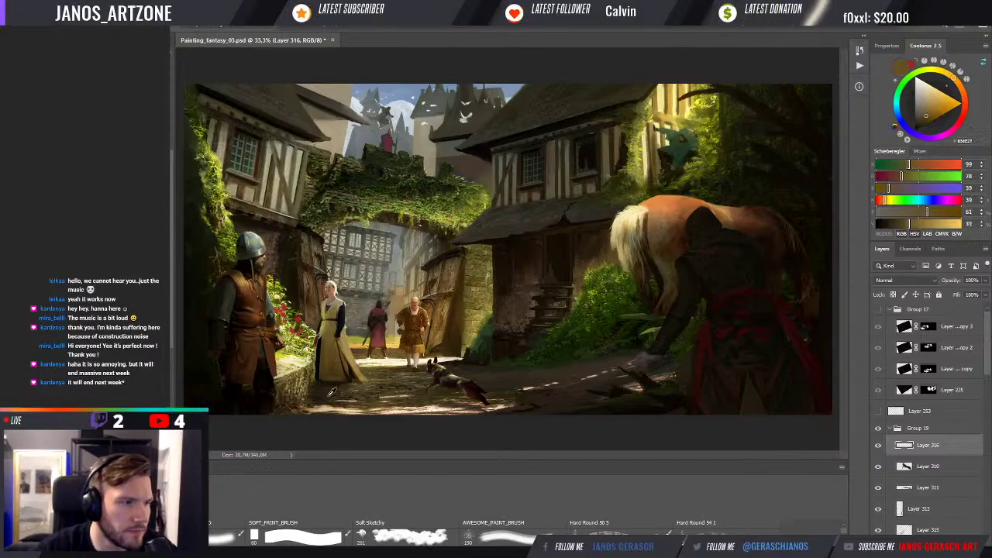
{"action": "left_click", "coordinate": [334, 380], "text": "alt"}
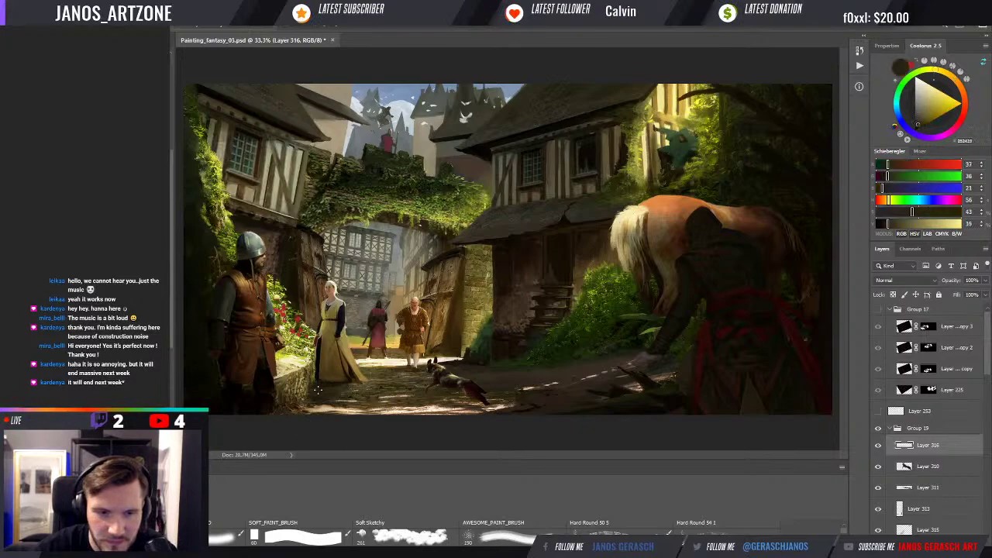
{"action": "left_click", "coordinate": [309, 379], "text": "alt"}
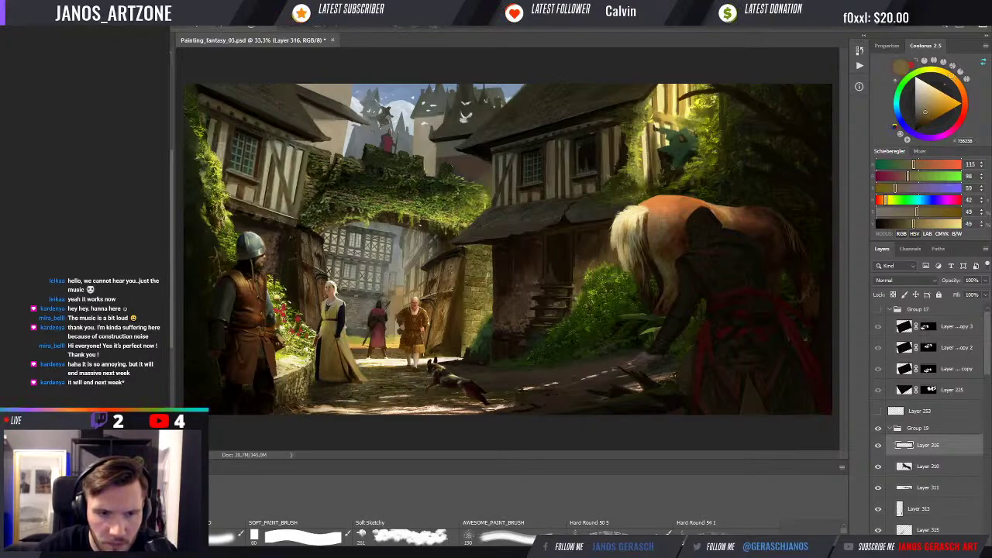
{"action": "left_click", "coordinate": [302, 366], "text": "alt"}
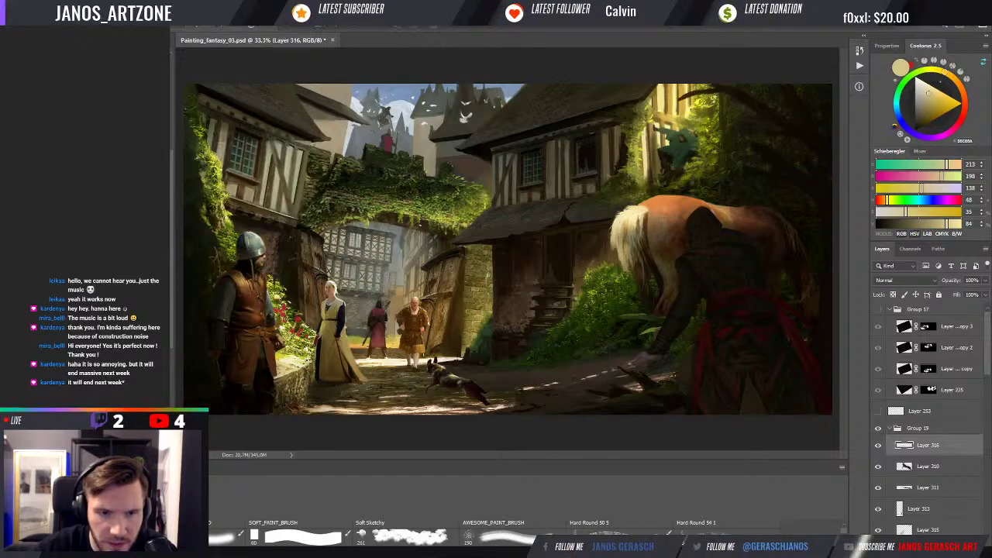
Step: Sample olives and dark shadows near the knight, then paint a small green foliage stroke there
{"action": "left_click", "coordinate": [284, 354], "text": "alt"}
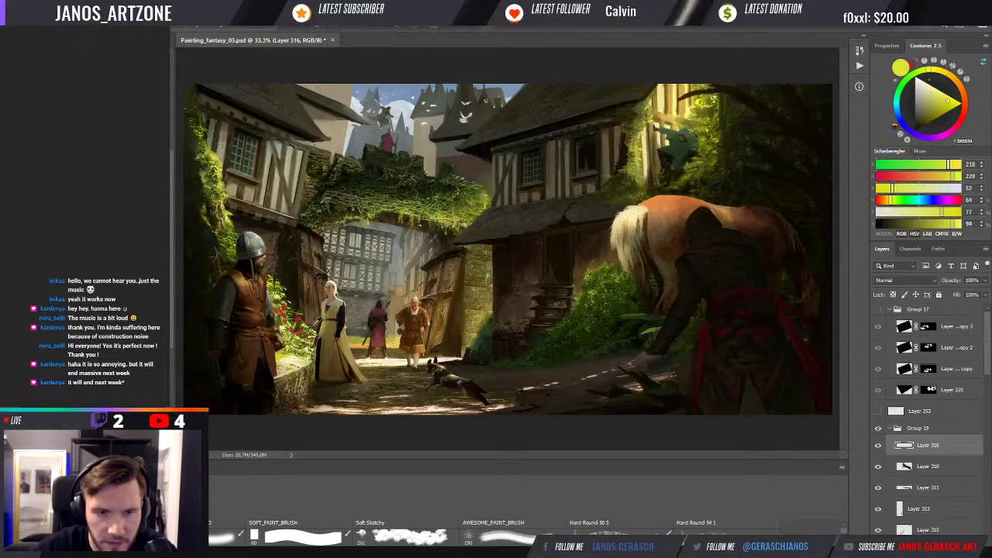
{"action": "left_click", "coordinate": [313, 321], "text": "alt"}
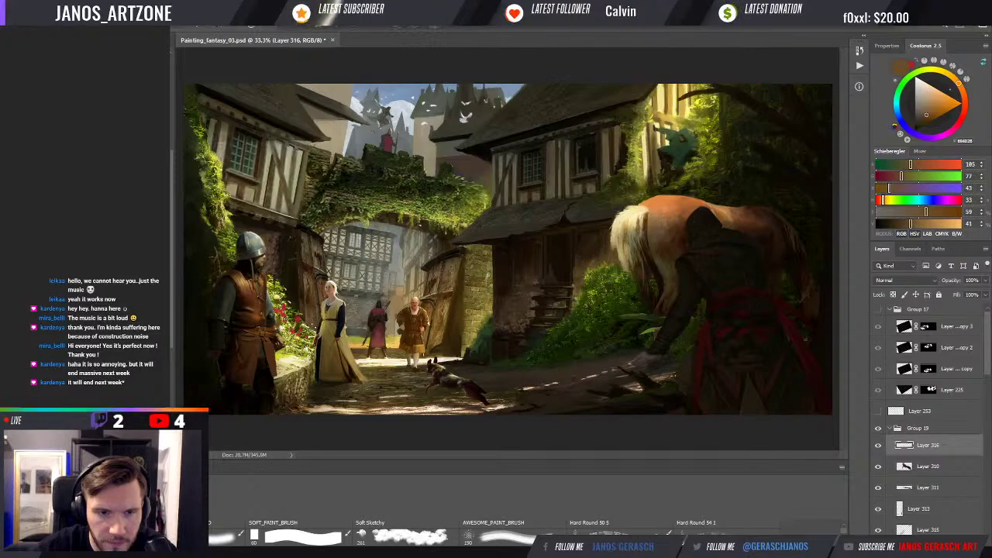
{"action": "left_click", "coordinate": [303, 321], "text": "alt"}
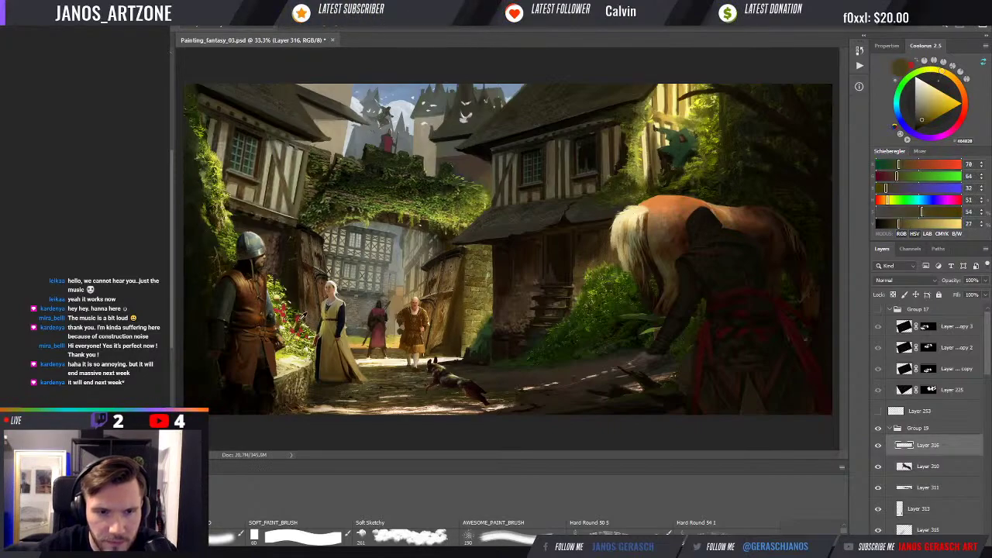
{"action": "left_click", "coordinate": [303, 320], "text": "alt"}
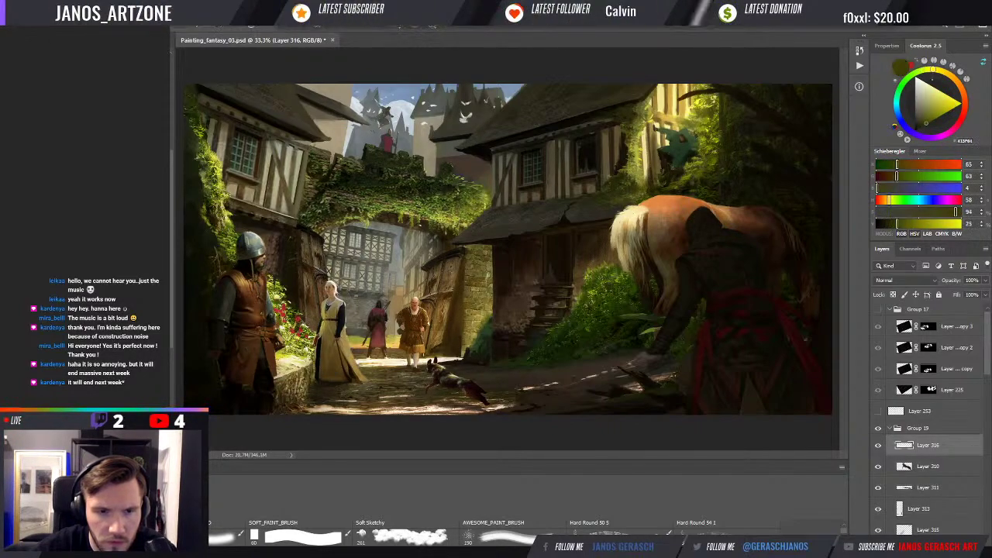
{"action": "left_click", "coordinate": [288, 276], "text": "alt"}
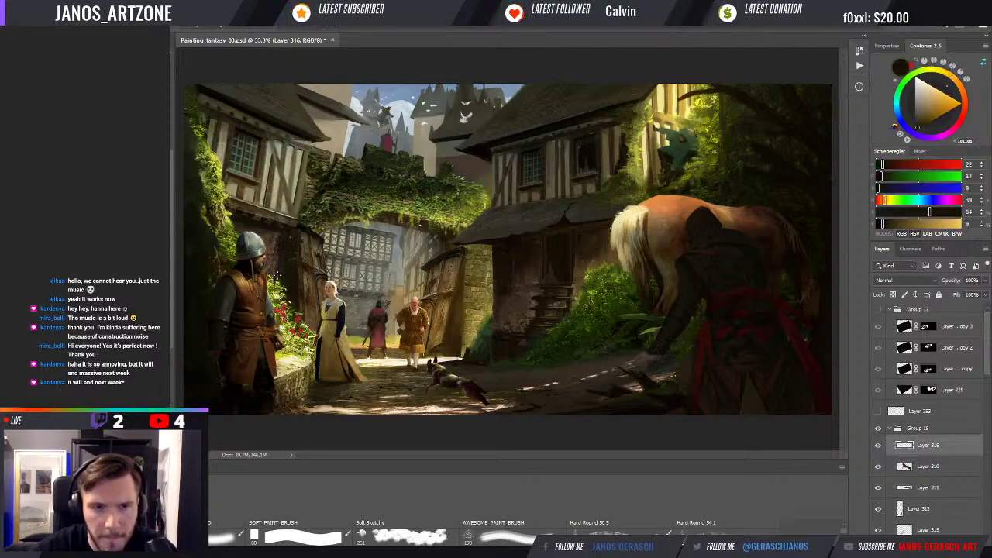
{"action": "left_click", "coordinate": [231, 369], "text": "alt"}
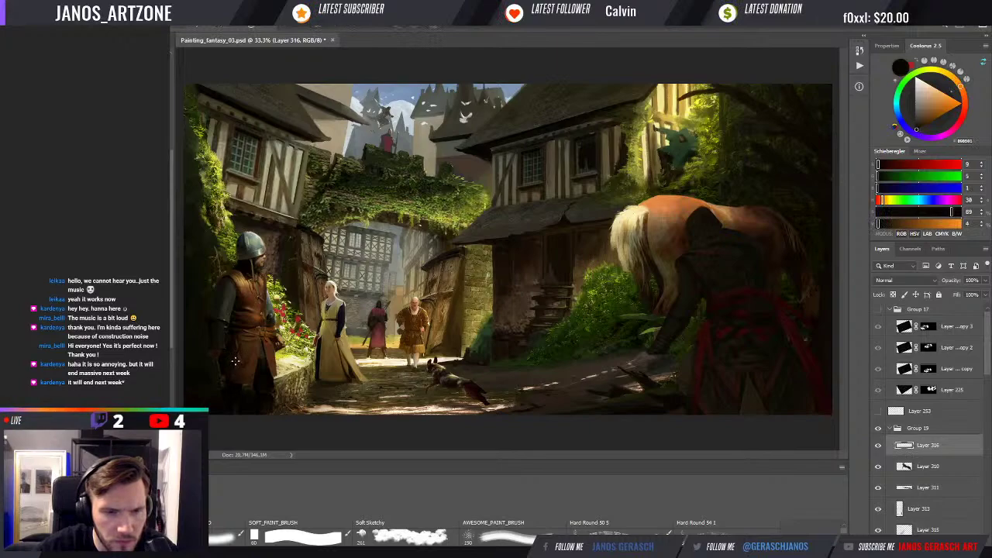
{"action": "left_click", "coordinate": [203, 296], "text": "alt"}
{"action": "left_click", "coordinate": [224, 235], "text": "alt"}
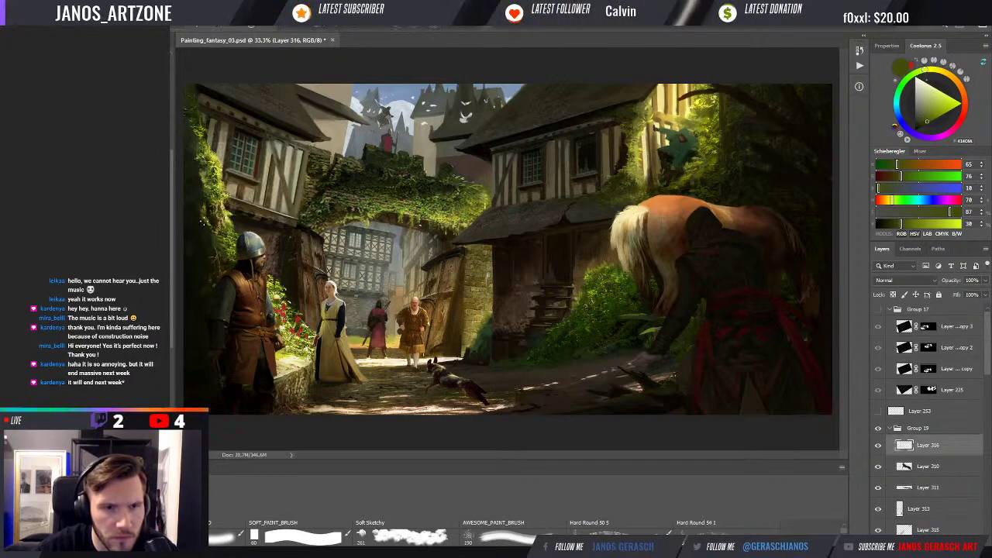
{"action": "left_click_drag", "start_coordinate": [213, 234], "coordinate": [207, 221]}
Step: Sample greens from the left foliage and dab bright yellow-green onto the top-left foliage
{"action": "left_click", "coordinate": [206, 217], "text": "alt"}
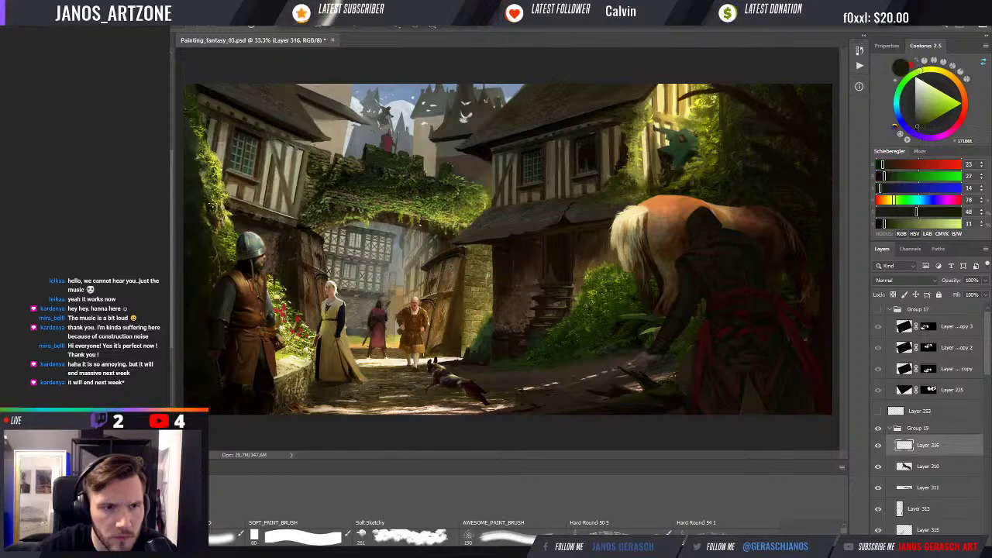
{"action": "left_click", "coordinate": [217, 163], "text": "alt"}
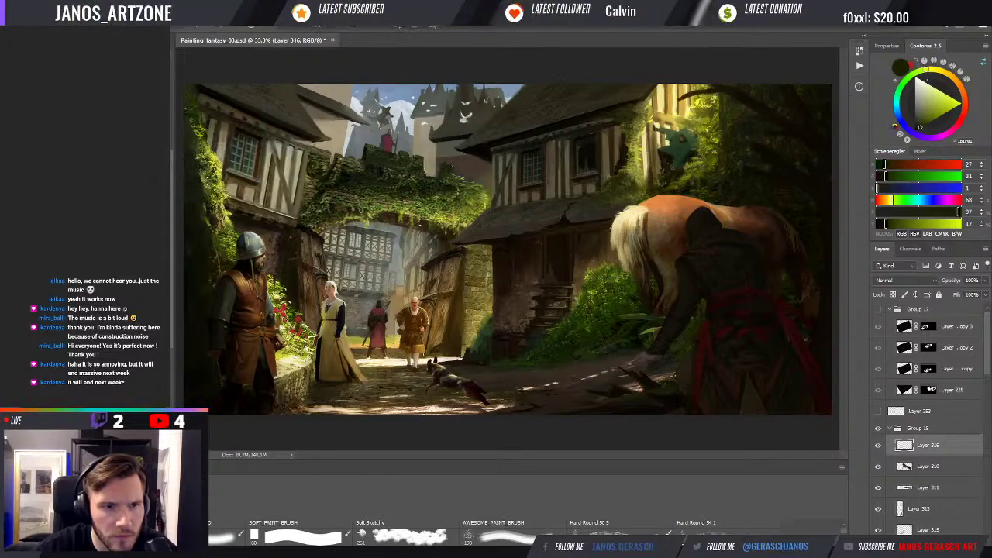
{"action": "left_click", "coordinate": [217, 183], "text": "alt"}
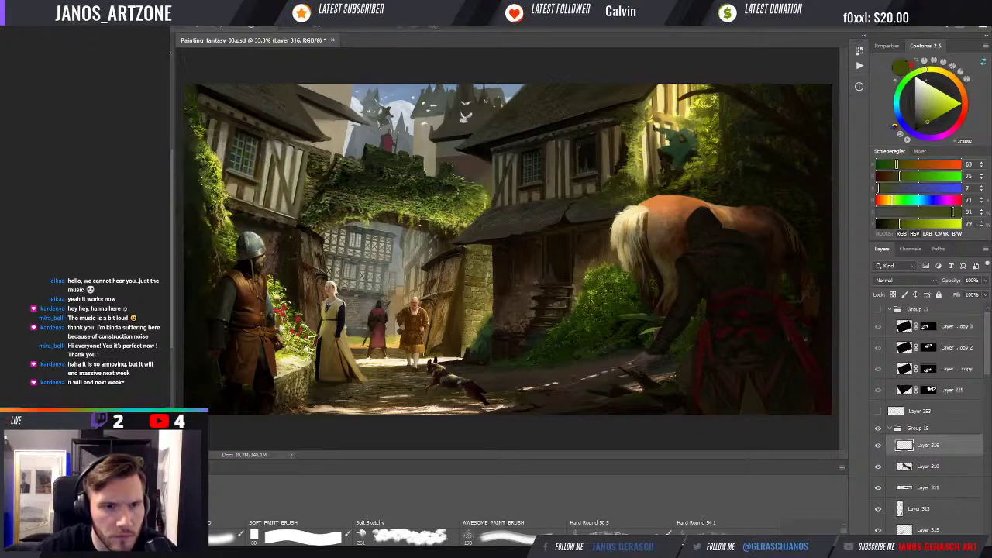
{"action": "left_click", "coordinate": [197, 176], "text": "alt"}
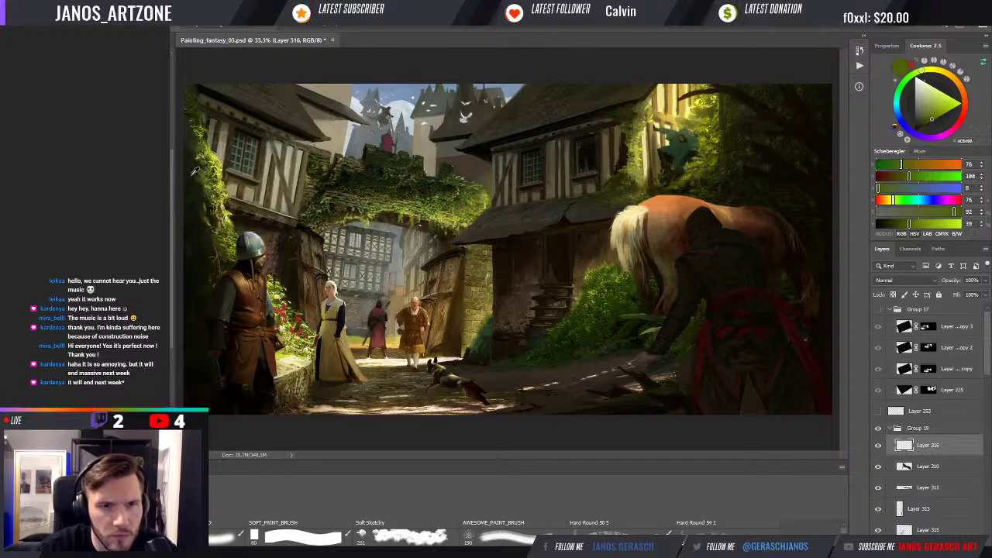
{"action": "left_click", "coordinate": [198, 180], "text": "alt"}
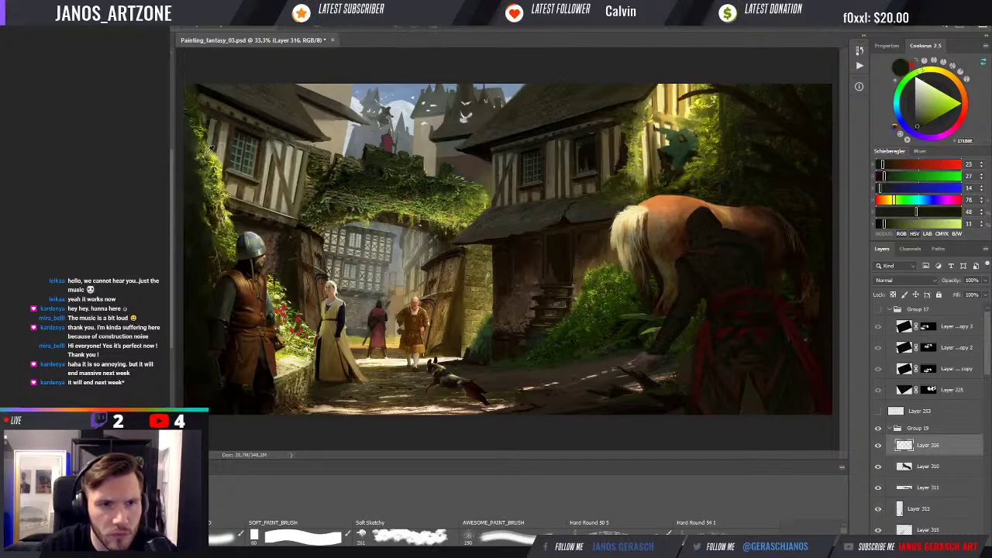
{"action": "left_click", "coordinate": [215, 133], "text": "alt"}
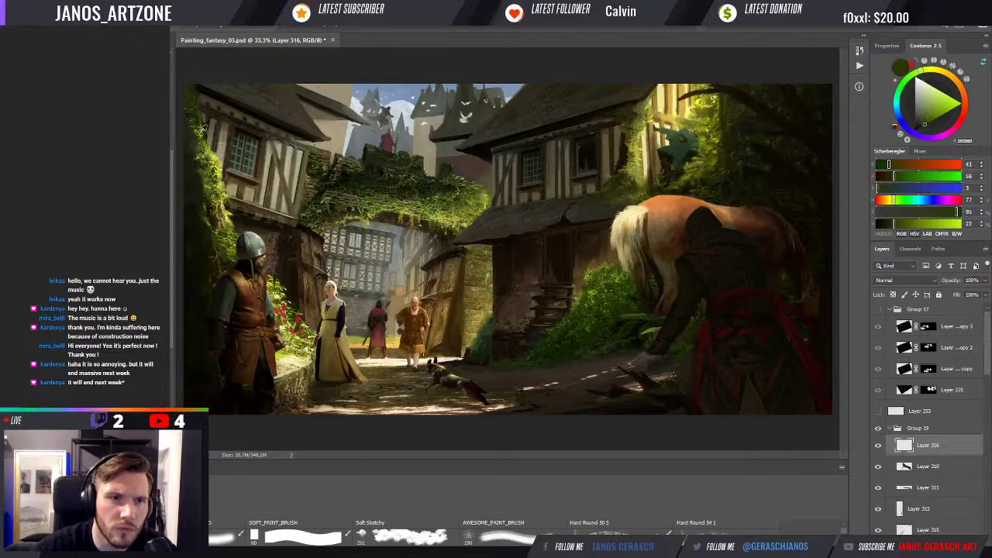
{"action": "left_click", "coordinate": [204, 128], "text": "alt"}
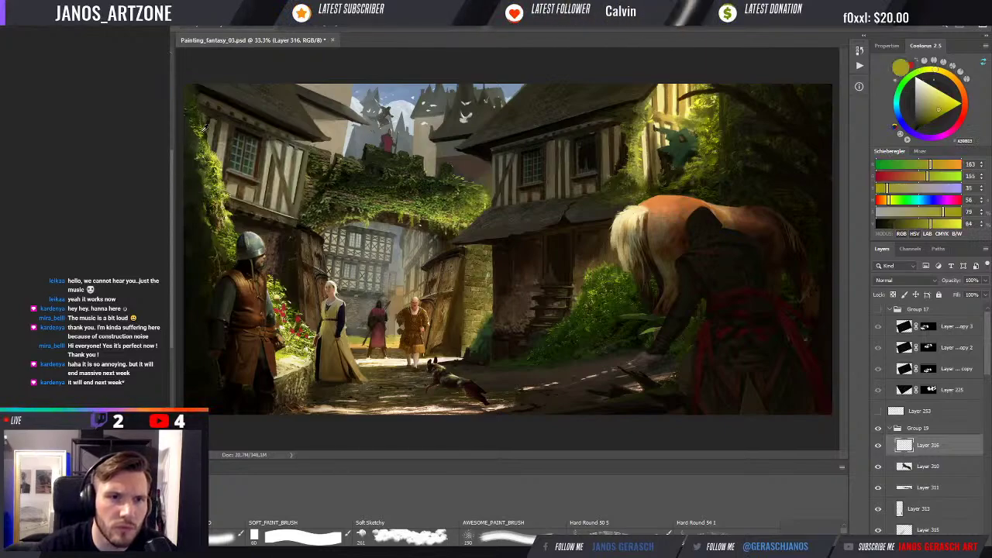
{"action": "left_click", "coordinate": [196, 120]}
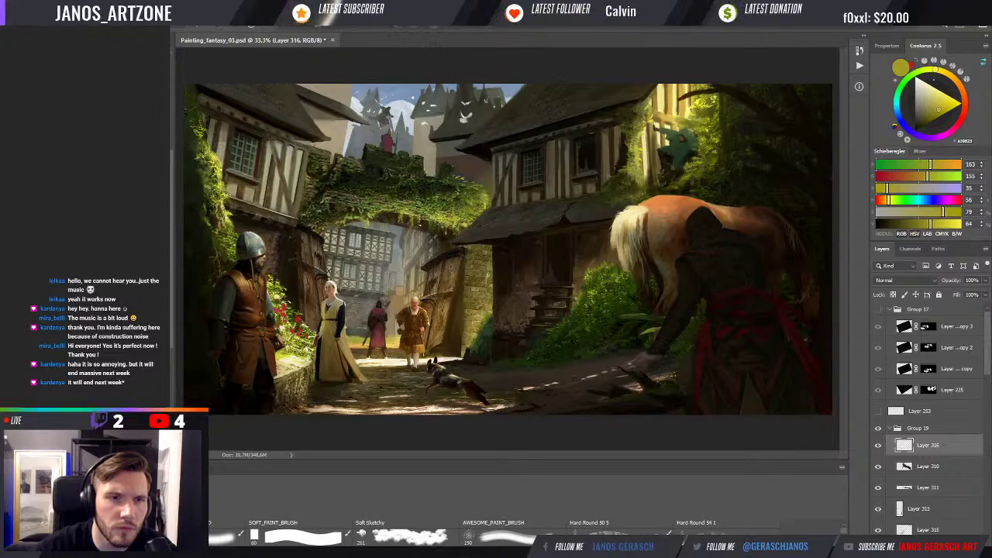
{"action": "left_click", "coordinate": [214, 116], "text": "alt"}
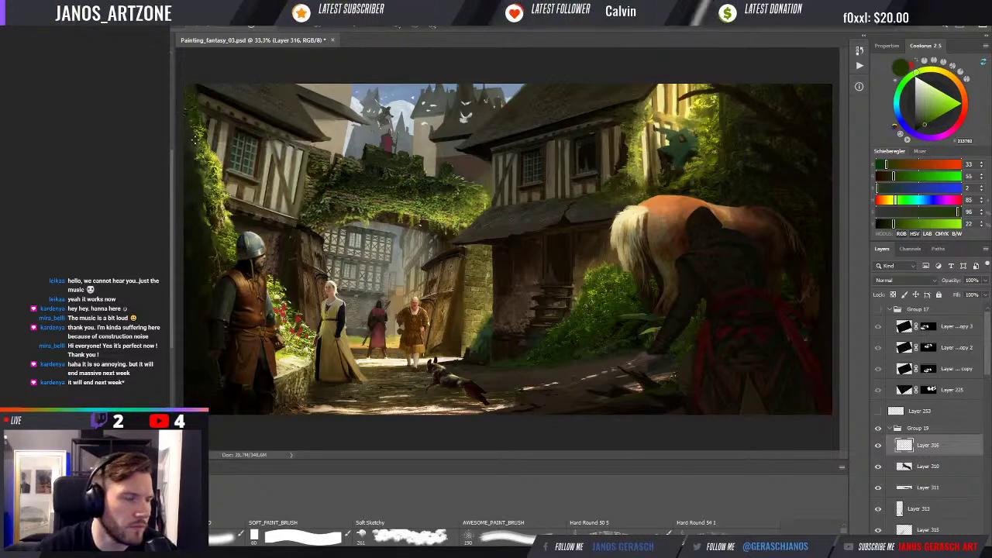
{"action": "left_click", "coordinate": [214, 118], "text": "alt"}
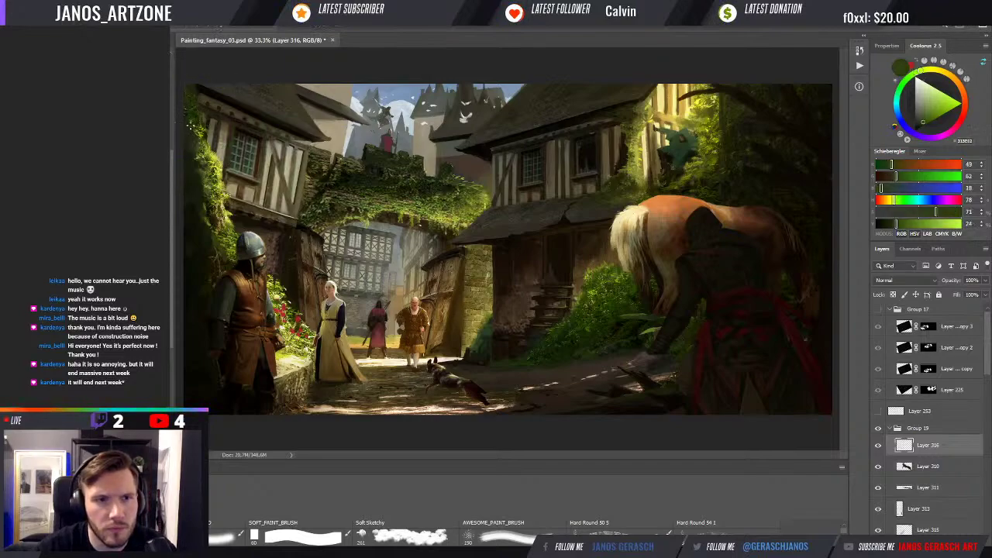
{"action": "left_click", "coordinate": [208, 143], "text": "alt"}
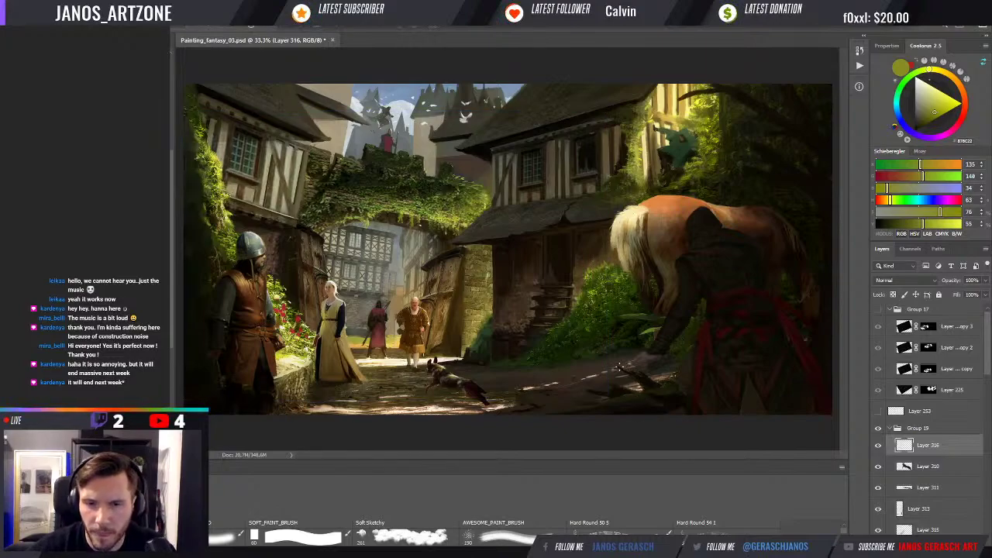
Step: Try a transform on Layer 316 content, then cancel it, leaving the painting unchanged
{"action": "key", "text": "ctrl+t"}
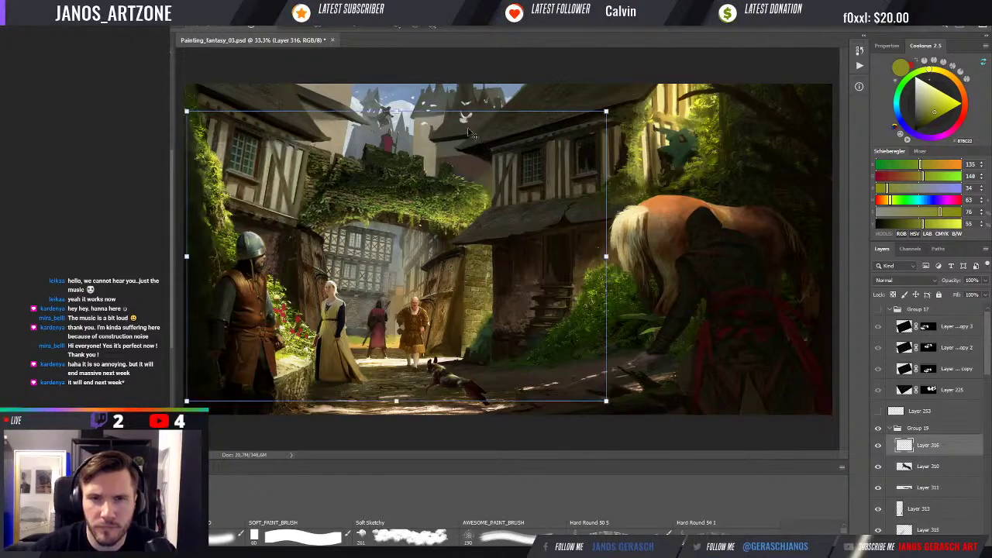
{"action": "key", "text": "ctrl+z"}
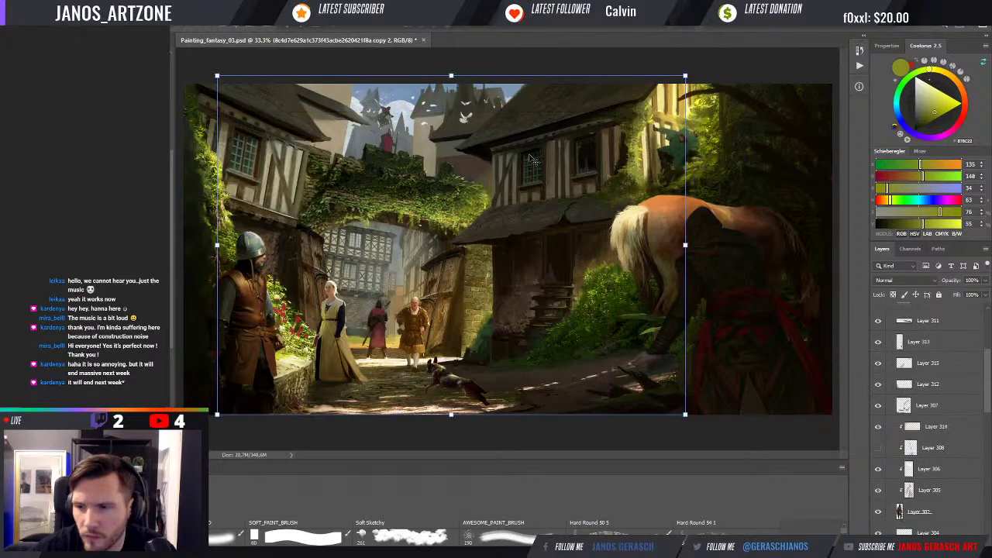
{"action": "key", "text": "Escape"}
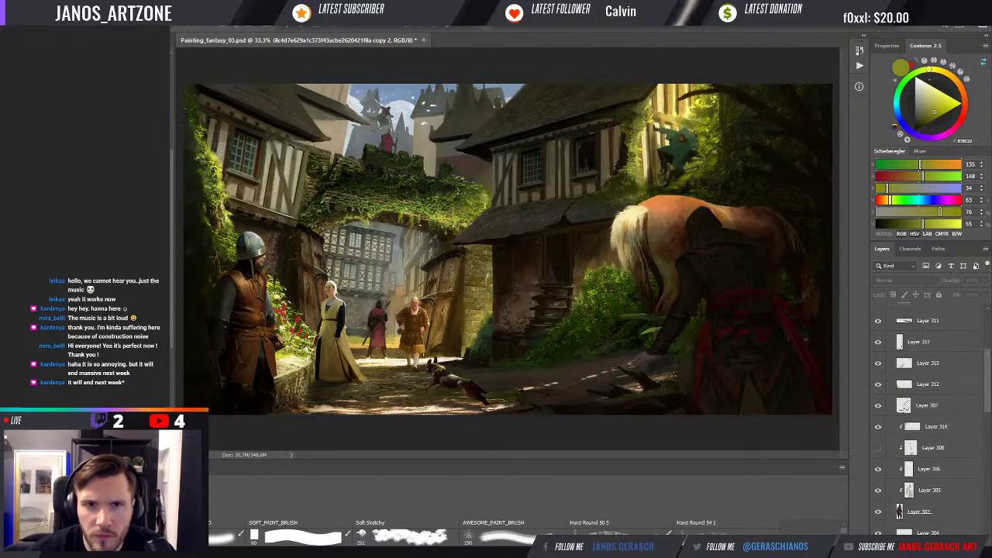
{"action": "key", "text": "ctrl+t"}
{"action": "key", "text": "Return"}
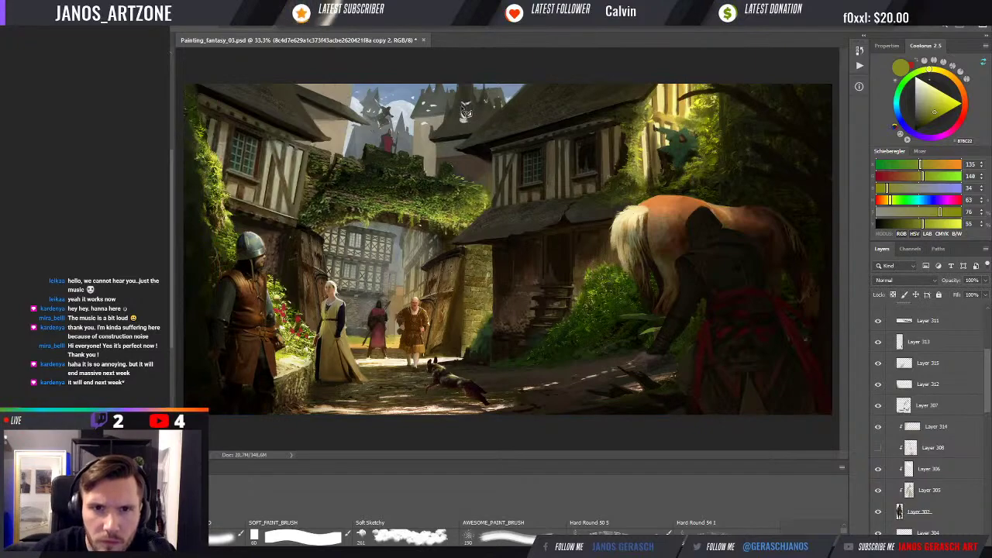
Step: On Layer 317, shift the white bird slightly left on the street
{"action": "left_click", "coordinate": [467, 118], "text": "ctrl"}
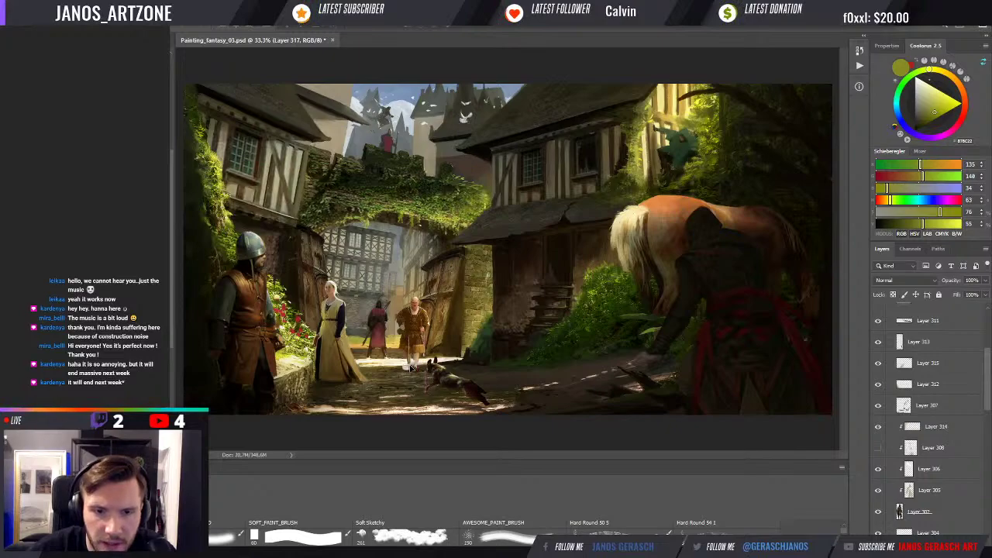
{"action": "key", "text": "ctrl+t"}
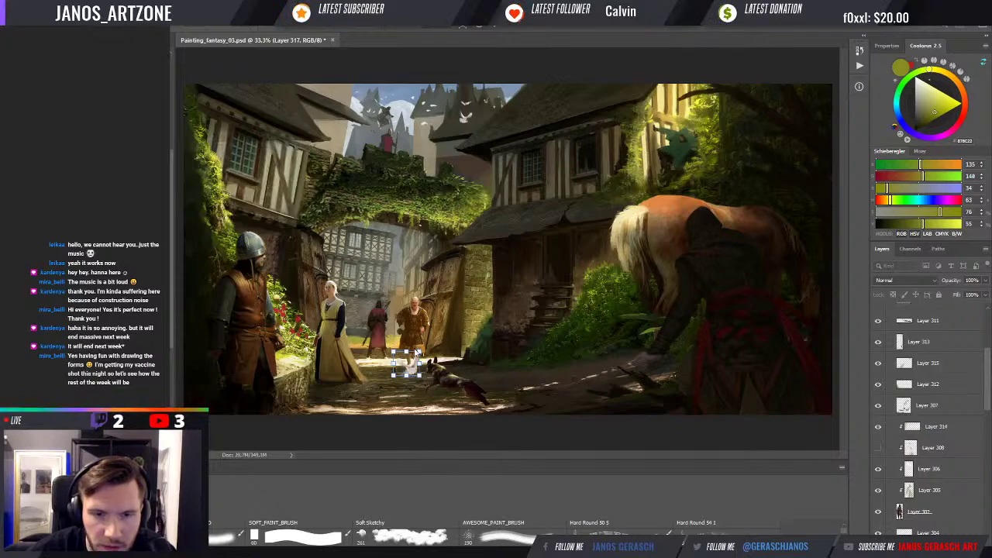
{"action": "left_click_drag", "start_coordinate": [411, 362], "coordinate": [398, 376]}
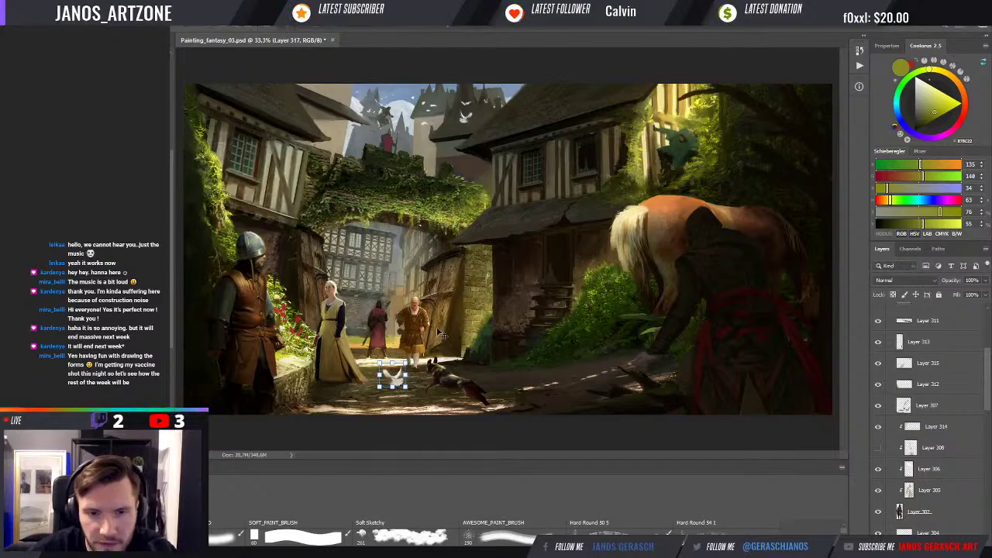
Step: Flip the white bird to face the other way and reshape it slightly
{"action": "key", "text": "Return"}
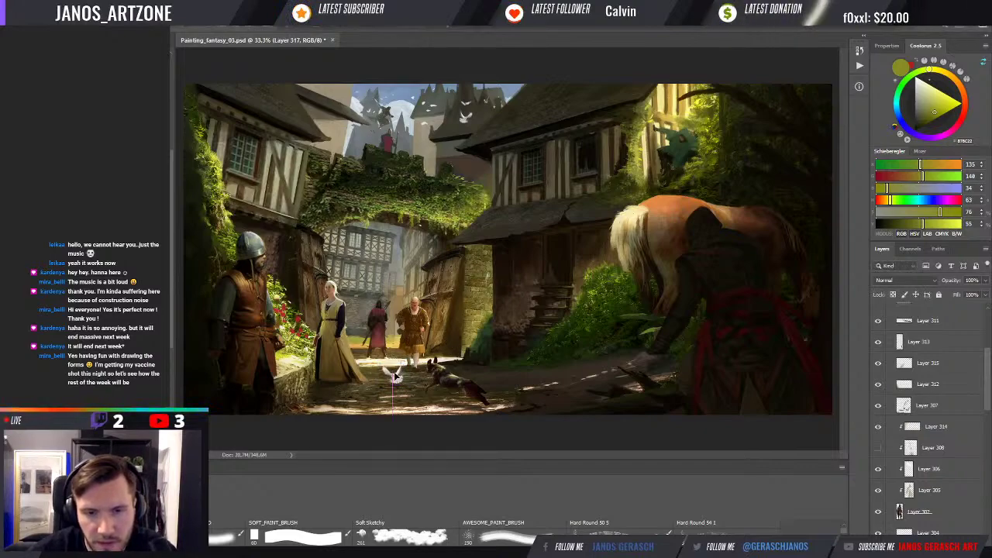
{"action": "key", "text": "ctrl+t"}
{"action": "left_click_drag", "start_coordinate": [416, 362], "coordinate": [382, 360]}
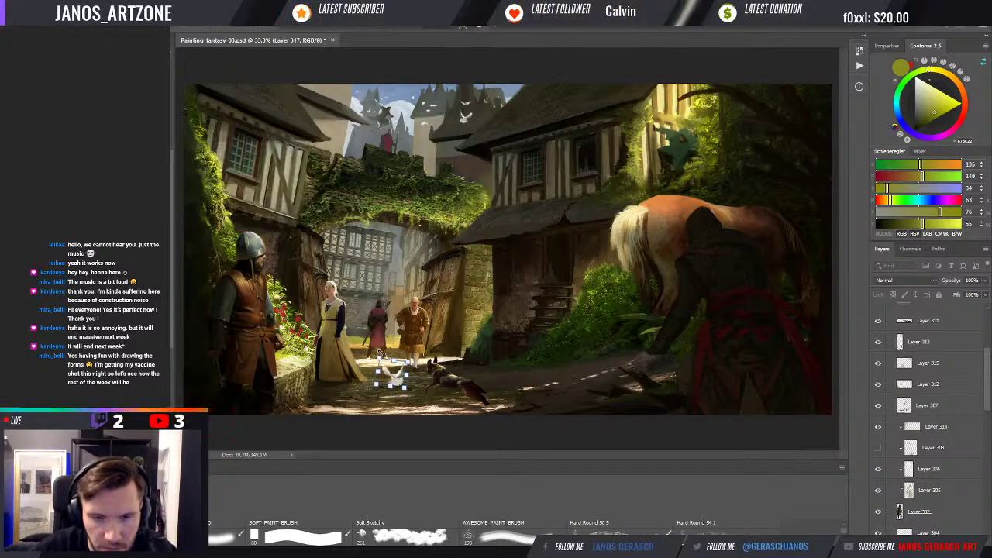
{"action": "left_click_drag", "start_coordinate": [383, 363], "coordinate": [379, 338]}
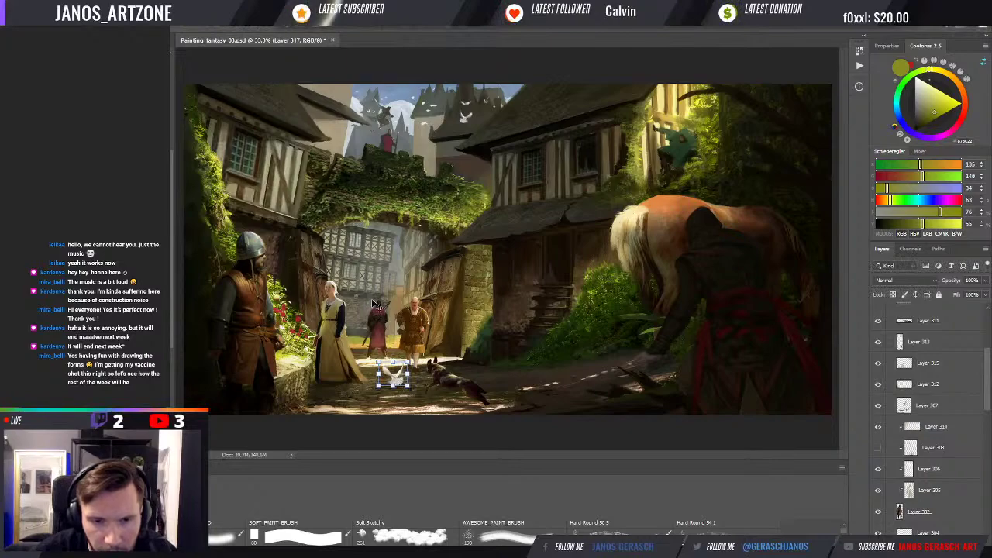
{"action": "key", "text": "Return"}
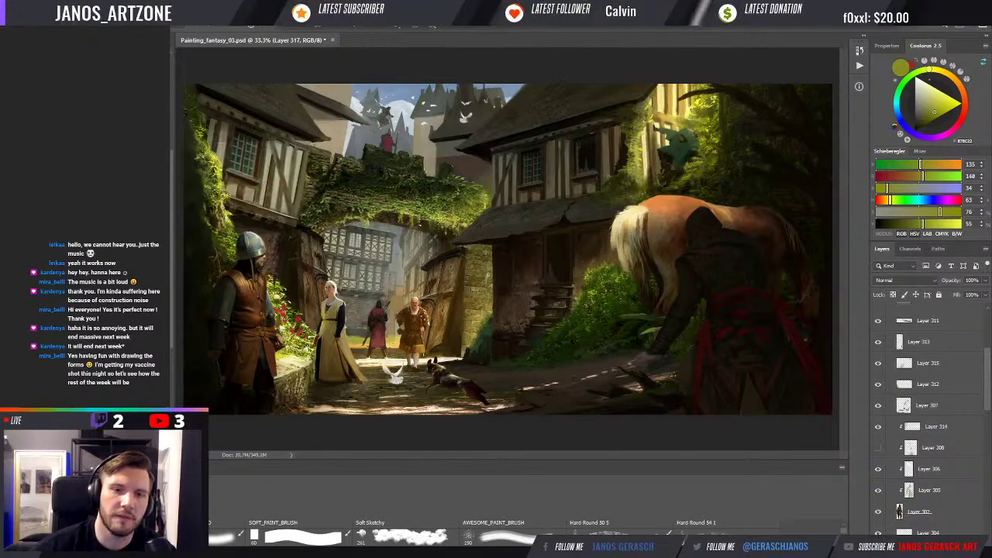
Step: Enlarge the bird slightly, move it up and right, and nudge the patch beside the dog left
{"action": "key", "text": "ctrl+t"}
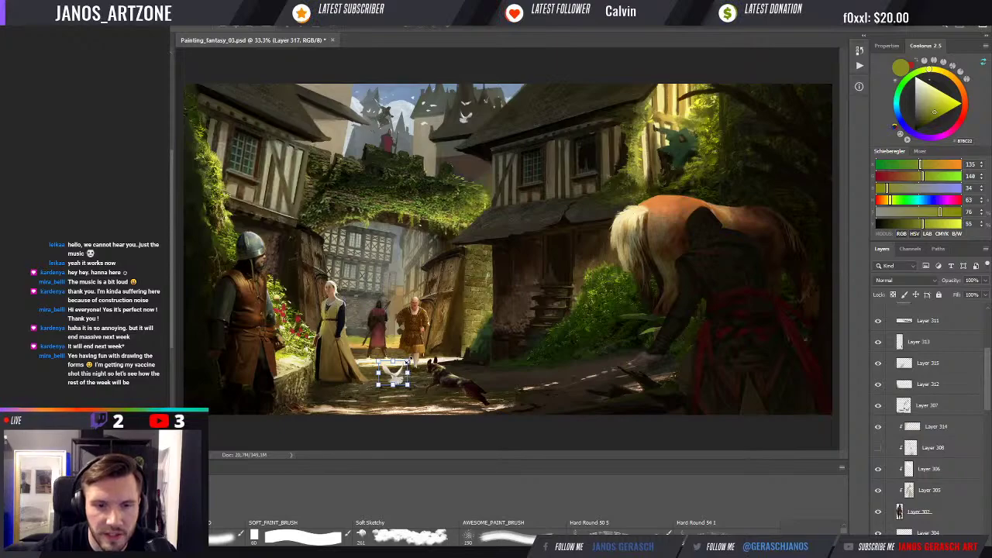
{"action": "left_click_drag", "start_coordinate": [409, 361], "coordinate": [412, 355]}
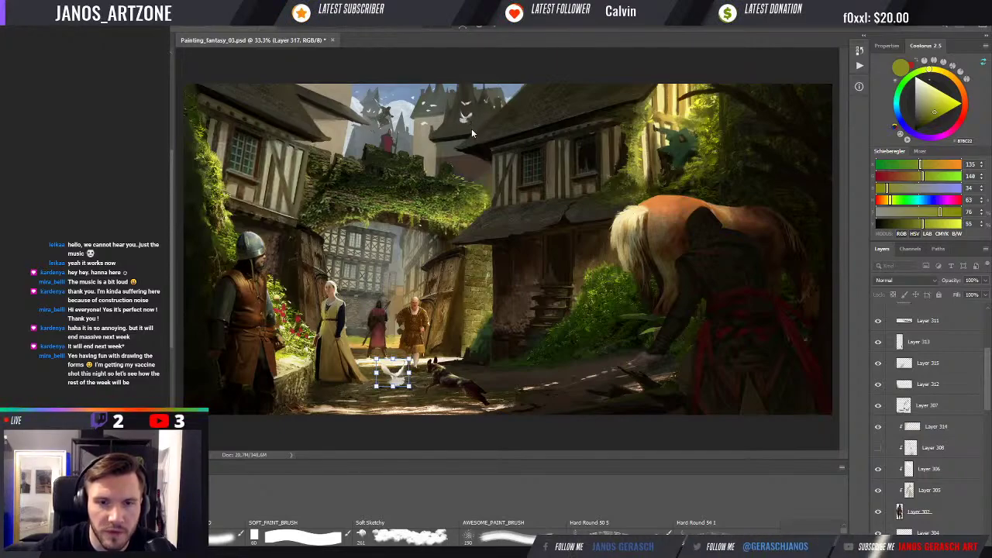
{"action": "left_click_drag", "start_coordinate": [398, 381], "coordinate": [402, 380]}
{"action": "key", "text": "Return"}
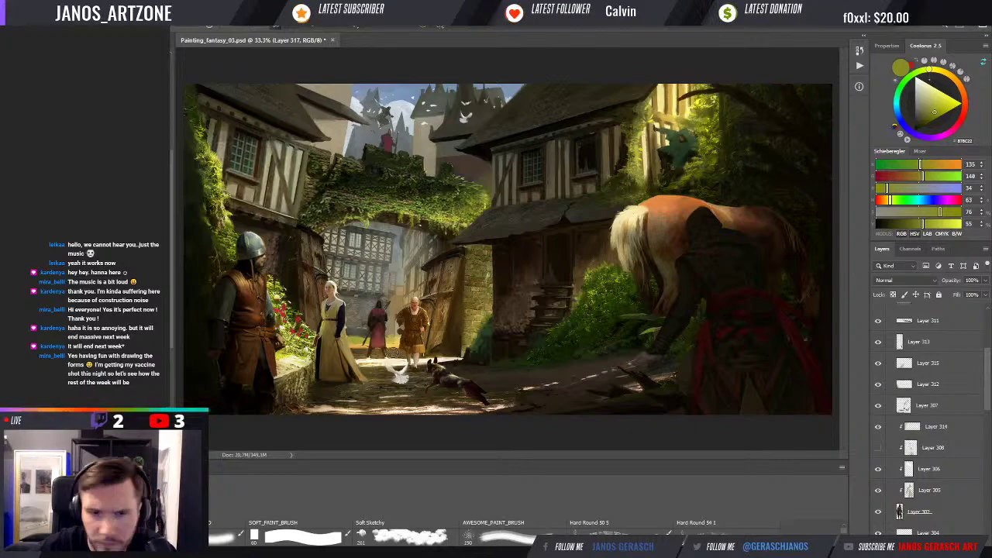
{"action": "left_click_drag", "start_coordinate": [397, 373], "coordinate": [401, 375]}
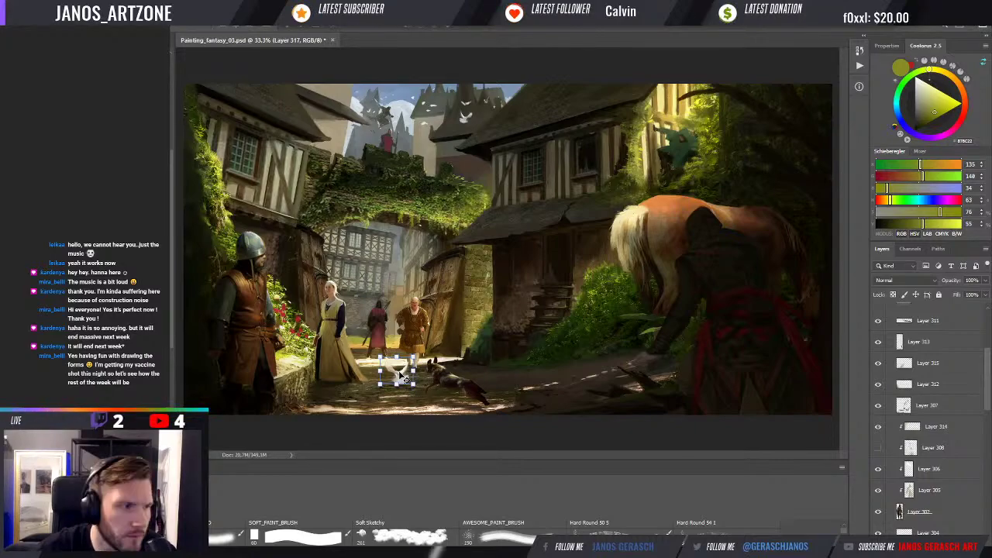
{"action": "left_click_drag", "start_coordinate": [402, 375], "coordinate": [399, 375]}
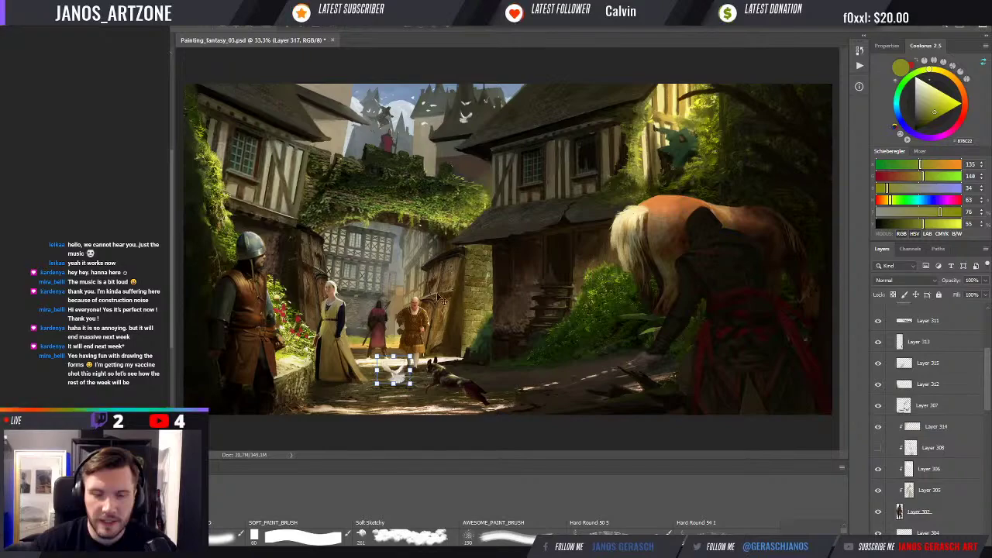
{"action": "key", "text": "ctrl+d"}
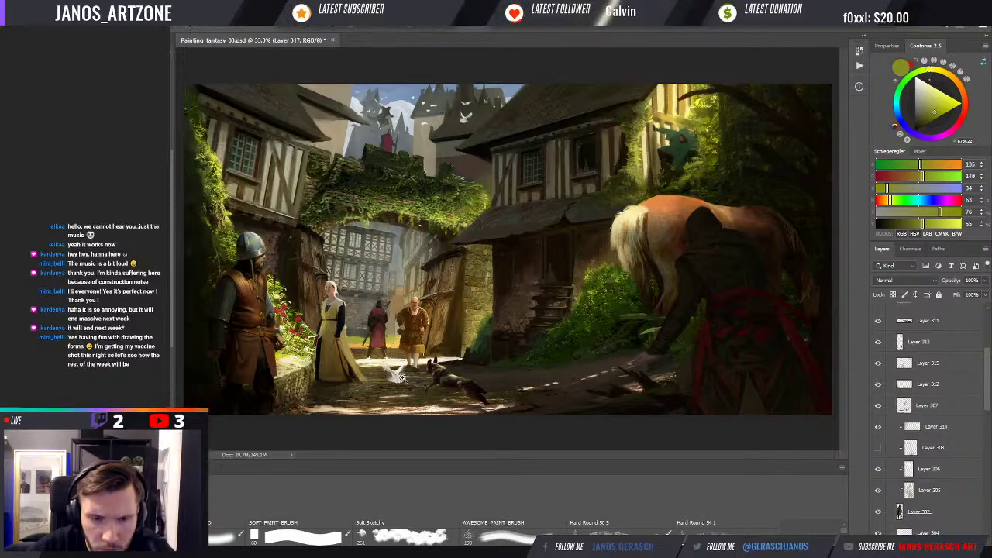
{"action": "scroll", "coordinate": [400, 377], "scroll_direction": "up", "scroll_amount": 1}
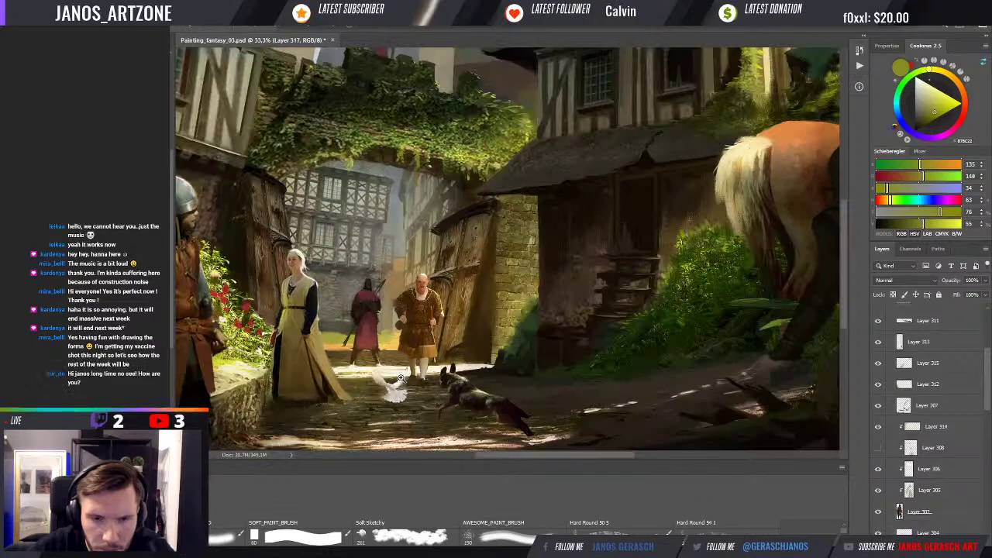
Step: Zoom in to 66.7% around the white bird and the dog
{"action": "scroll", "coordinate": [401, 377], "scroll_direction": "up", "scroll_amount": 1}
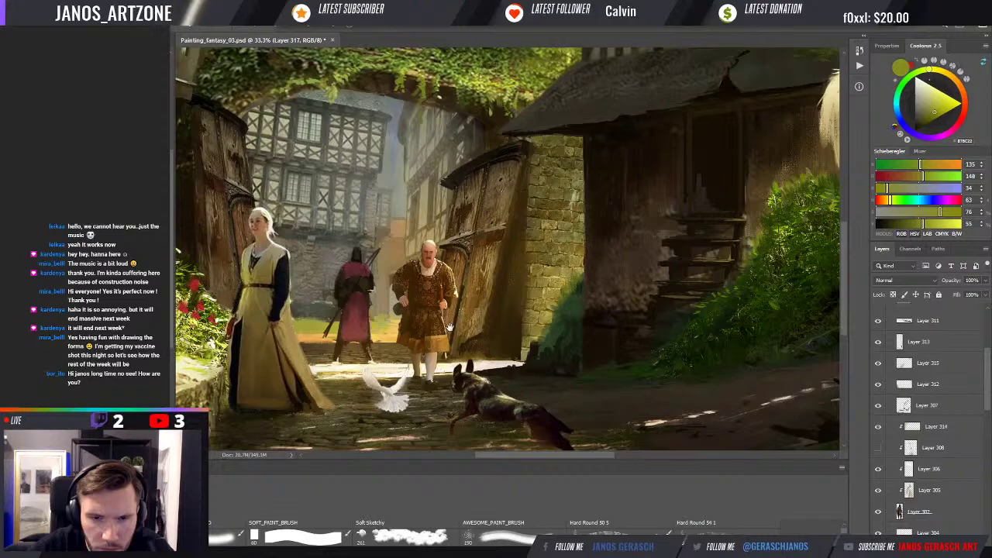
{"action": "scroll", "coordinate": [449, 328], "scroll_direction": "up", "scroll_amount": 1}
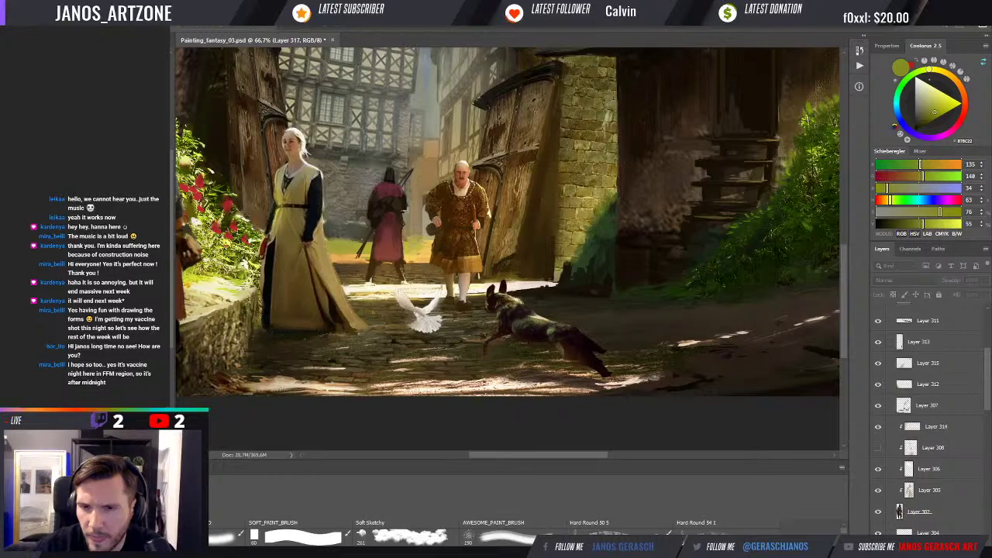
Step: Toggle between the grey and white bird versions, keep the white one, and zoom out to 50%
{"action": "key", "text": "ctrl+z"}
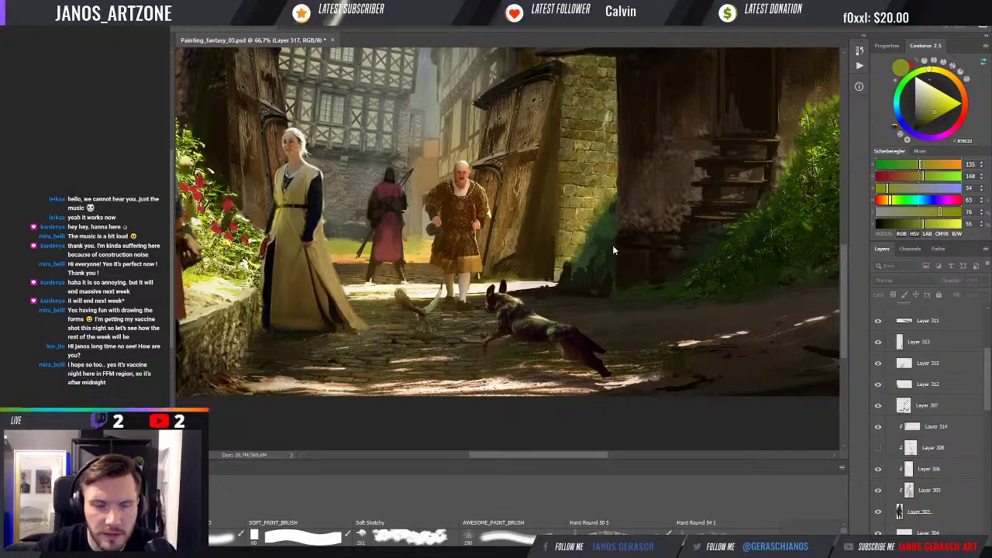
{"action": "key", "text": "ctrl+z"}
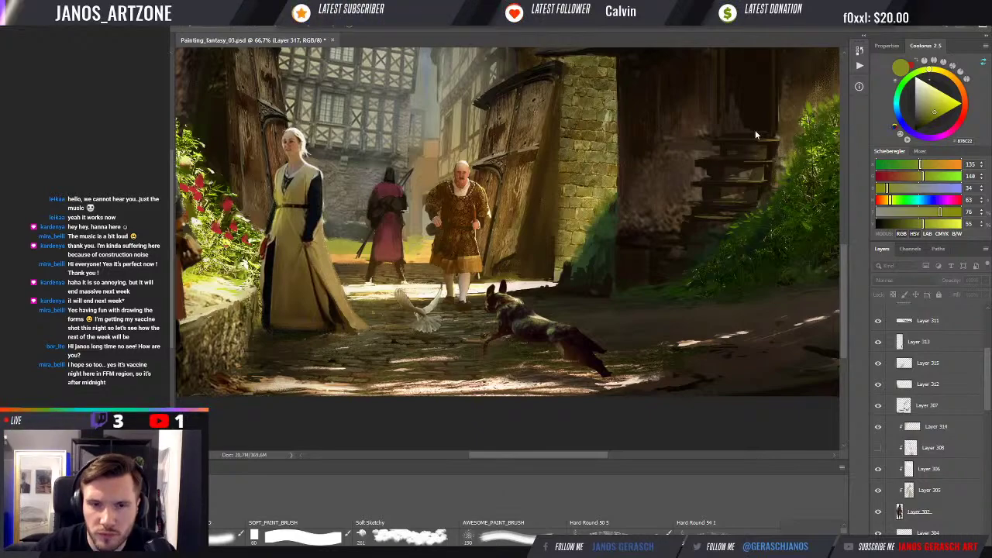
{"action": "key", "text": "ctrl+minus"}
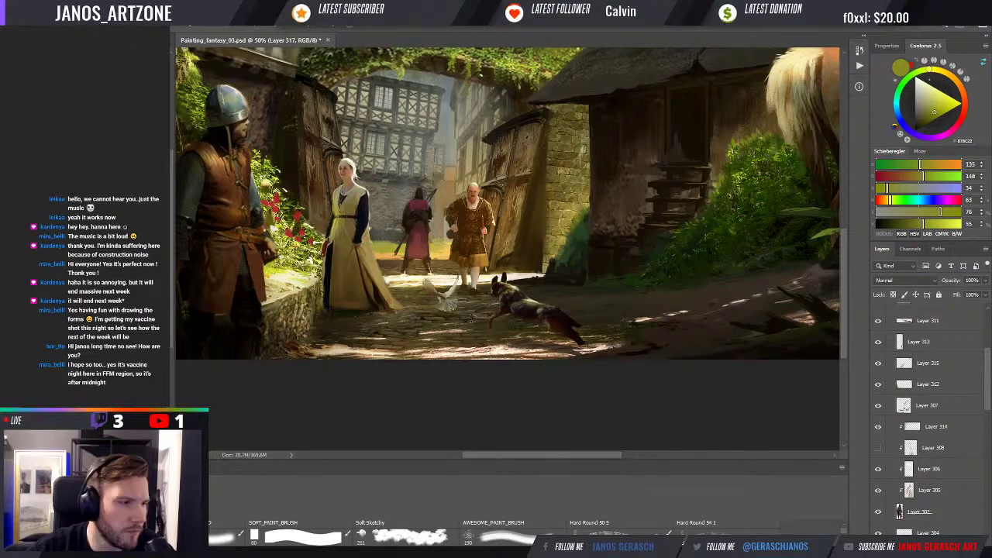
Step: Zoom out to 25% so the entire canvas fits the window
{"action": "key", "text": "ctrl+minus"}
{"action": "key", "text": "ctrl+minus"}
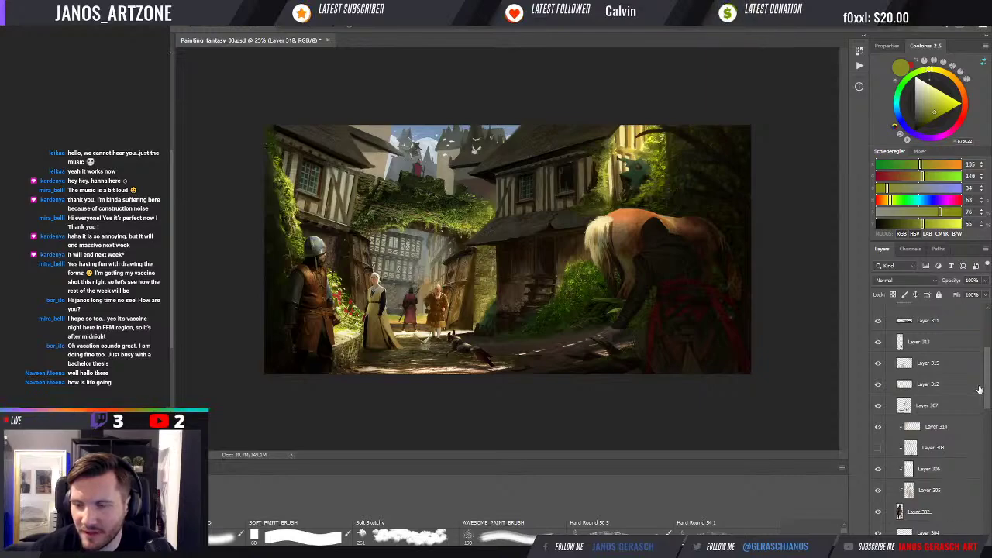
Step: Create new Layer 318 and clip it to Layer 317
{"action": "key", "text": "ctrl+alt+shift+n"}
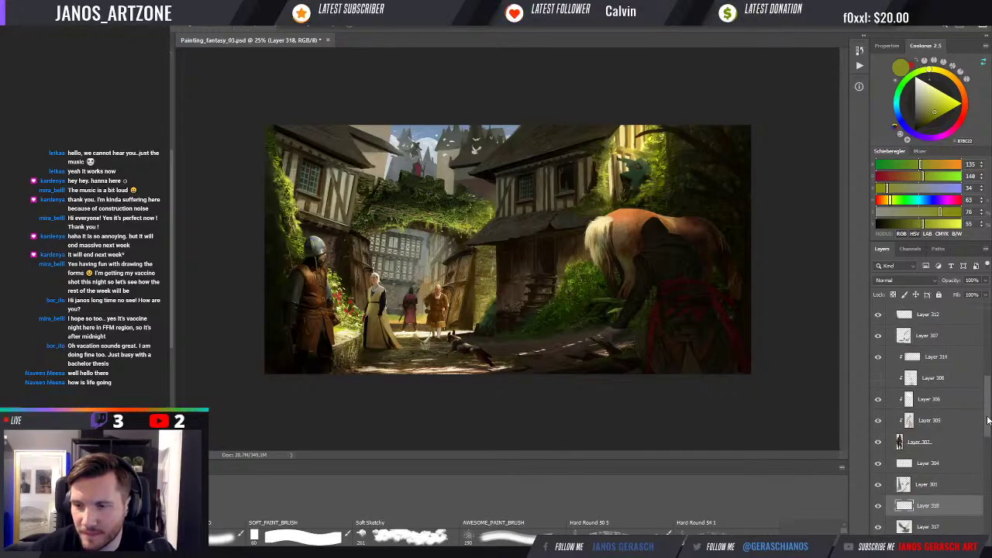
{"action": "scroll", "coordinate": [931, 446], "scroll_direction": "down", "scroll_amount": 3}
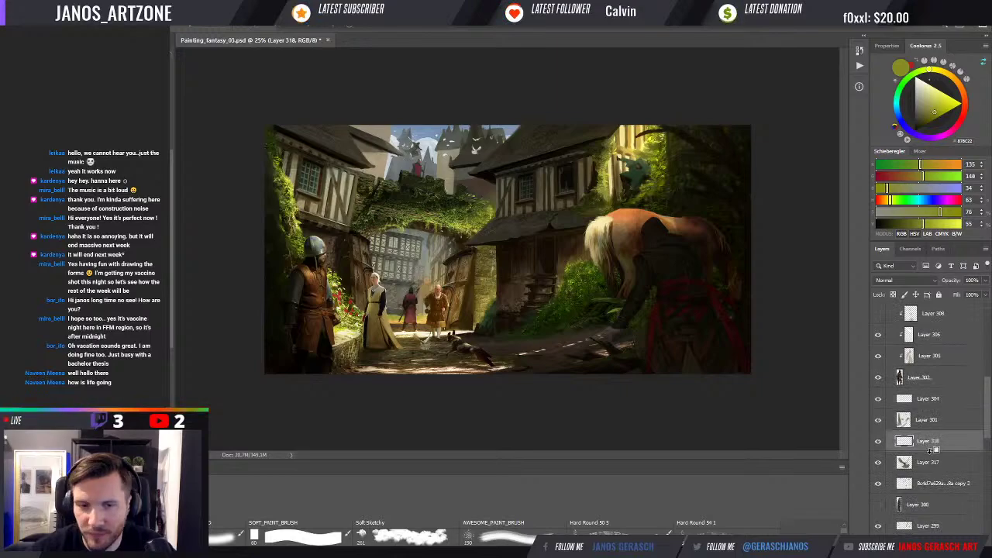
{"action": "left_click", "coordinate": [934, 450], "text": "alt"}
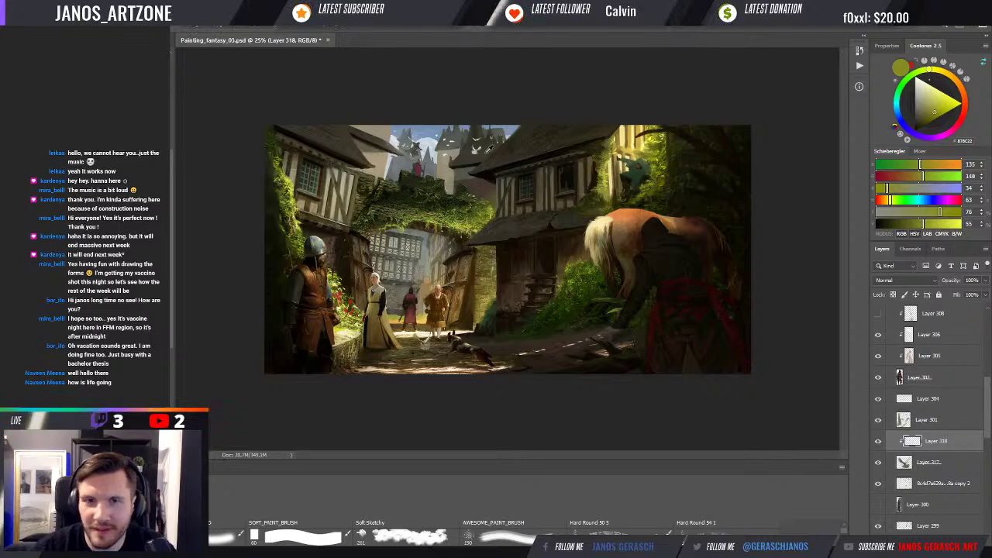
Step: Sample a light warm grey from the rooftops, then zoom in on the street scene
{"action": "left_click", "coordinate": [475, 152], "text": "alt"}
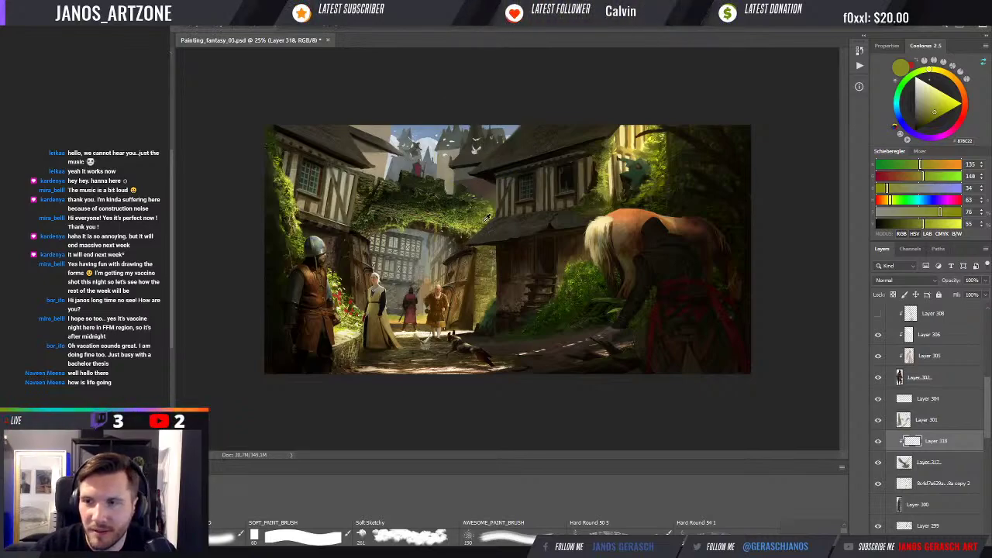
{"action": "left_click", "coordinate": [478, 149], "text": "alt"}
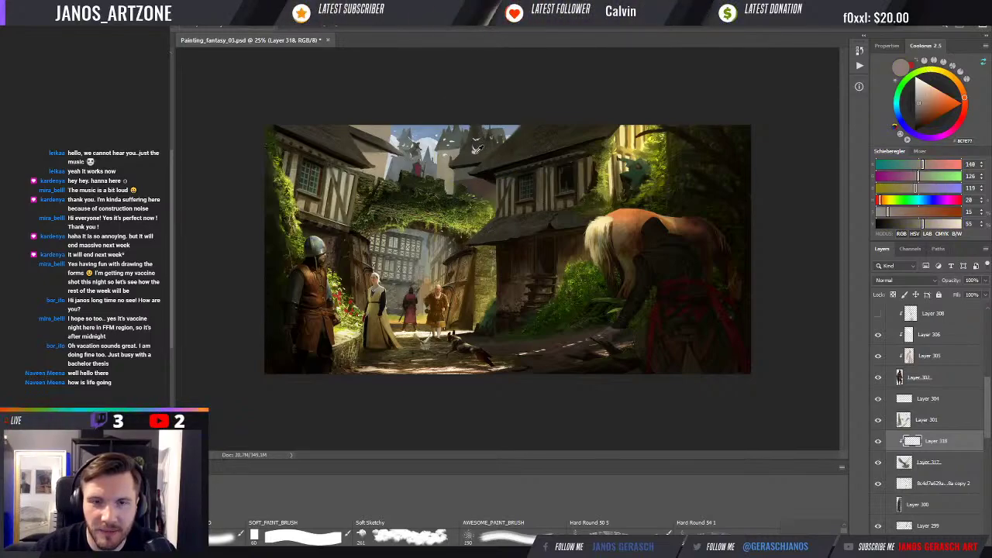
{"action": "left_click", "coordinate": [478, 149], "text": "alt"}
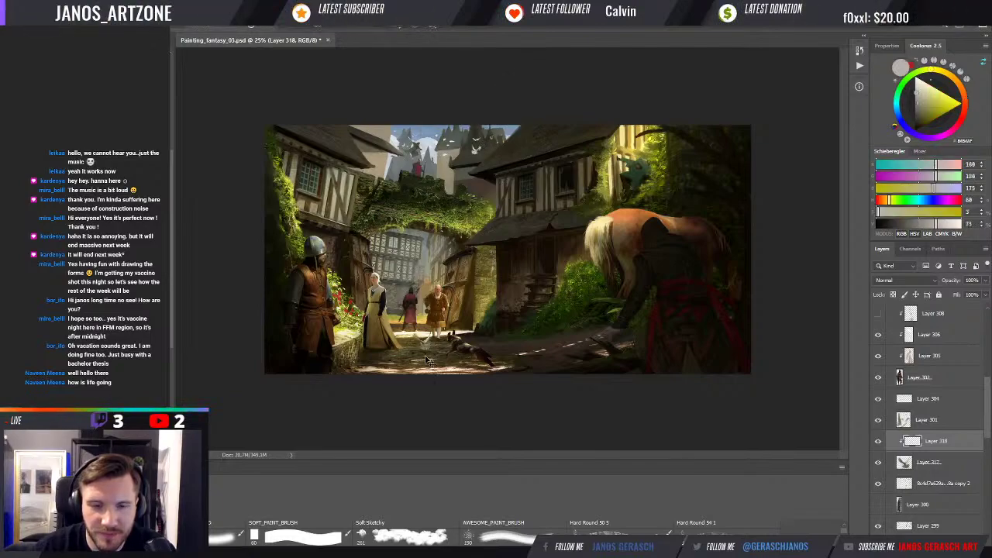
{"action": "key", "text": "ctrl+plus"}
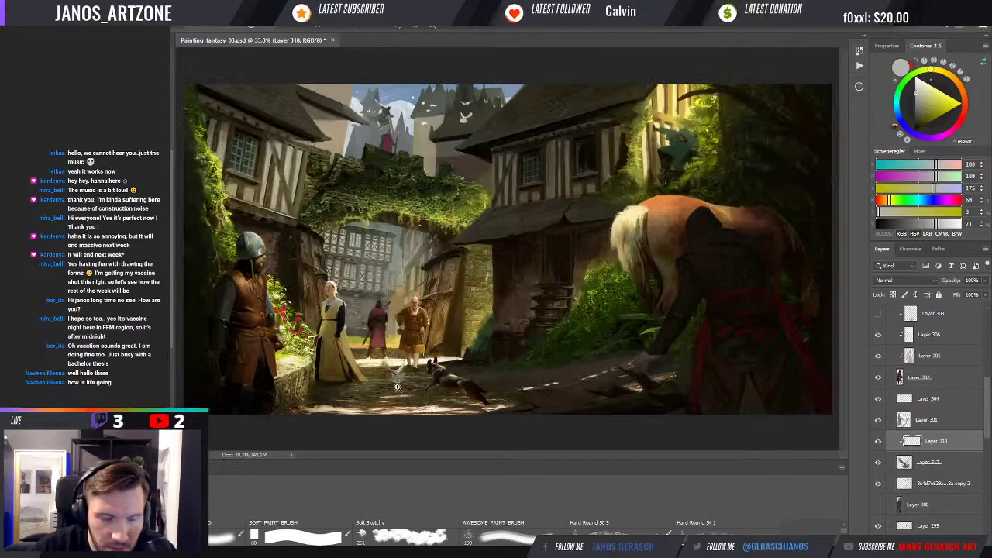
{"action": "key", "text": "ctrl+plus"}
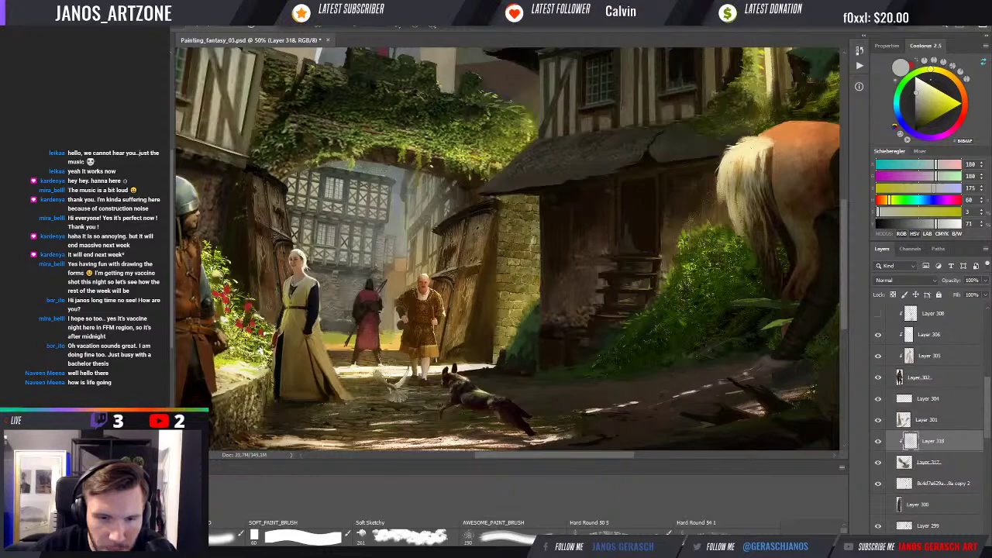
Step: Brush a warm cream highlight onto the white bird, then zoom out to 25%
{"action": "left_click", "coordinate": [382, 377], "text": "alt"}
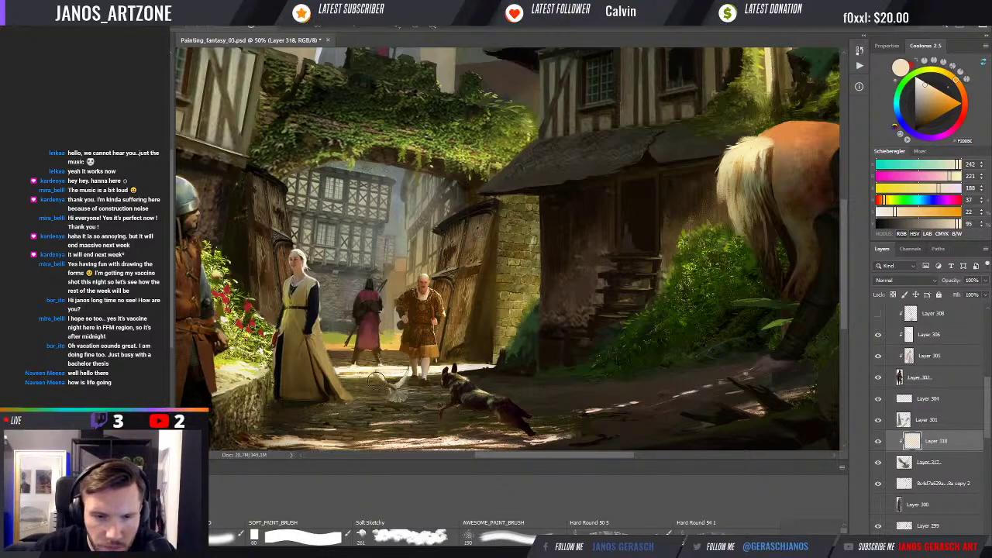
{"action": "left_click_drag", "start_coordinate": [371, 380], "coordinate": [380, 378]}
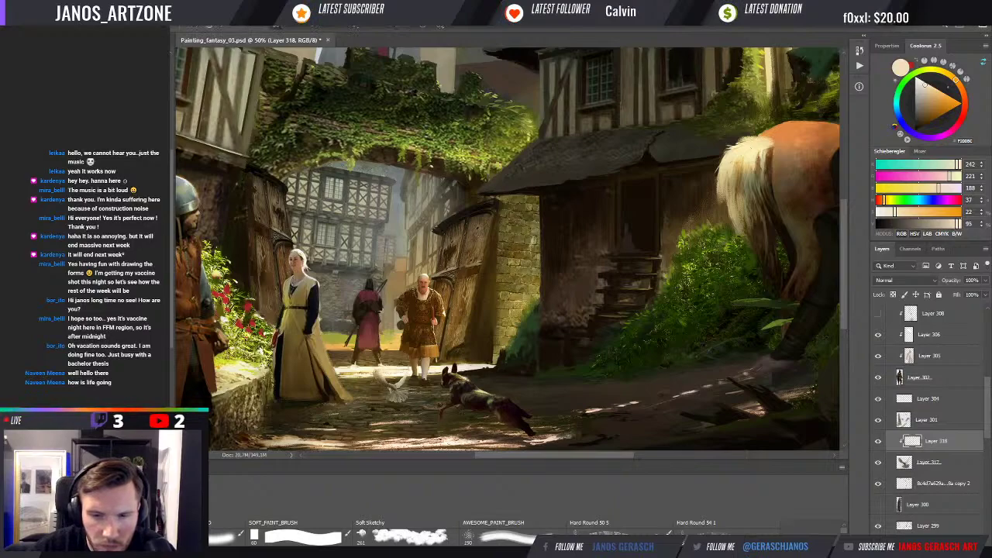
{"action": "key", "text": "ctrl+minus"}
{"action": "key", "text": "ctrl+minus"}
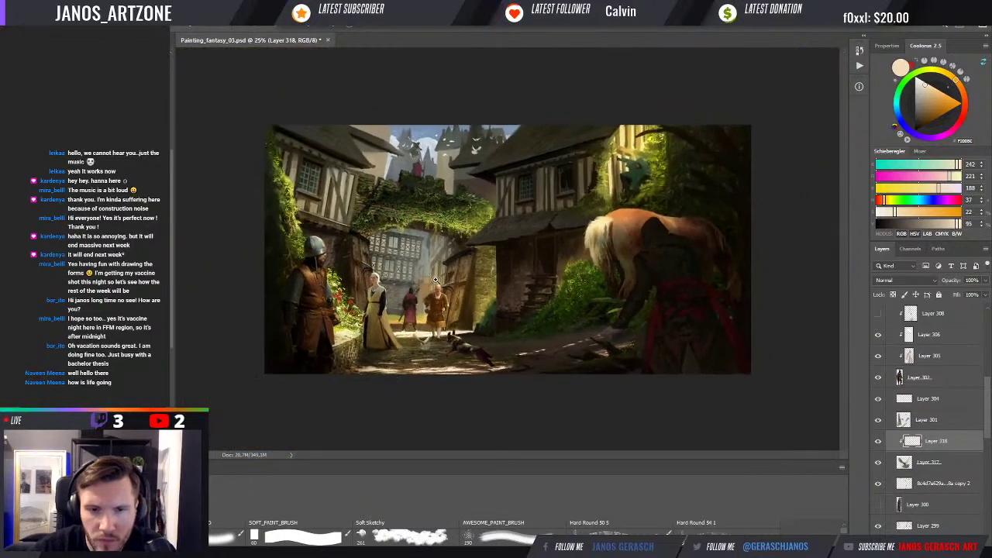
Step: Zoom the canvas view in from 25% to 30.8%
{"action": "key", "text": "ctrl+plus"}
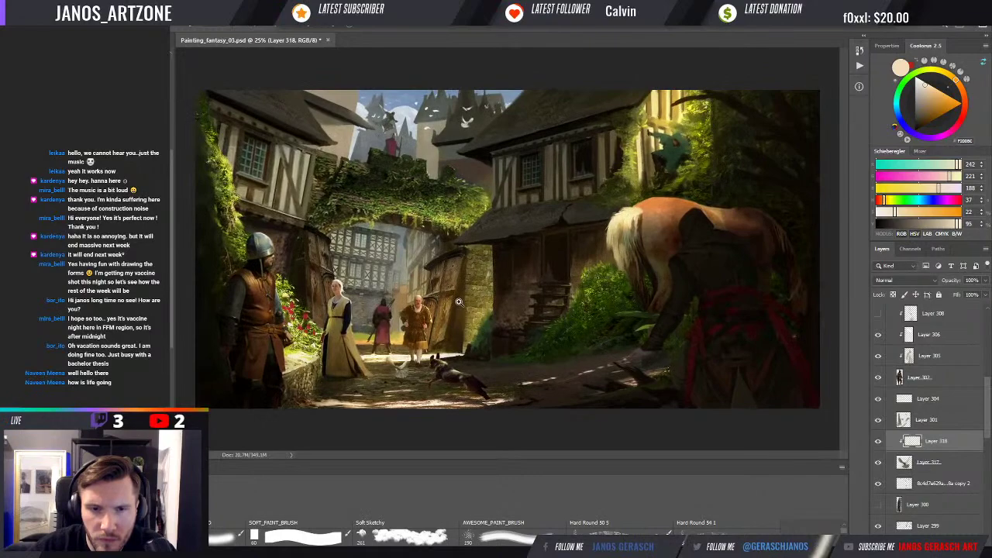
{"action": "key", "text": "ctrl+0"}
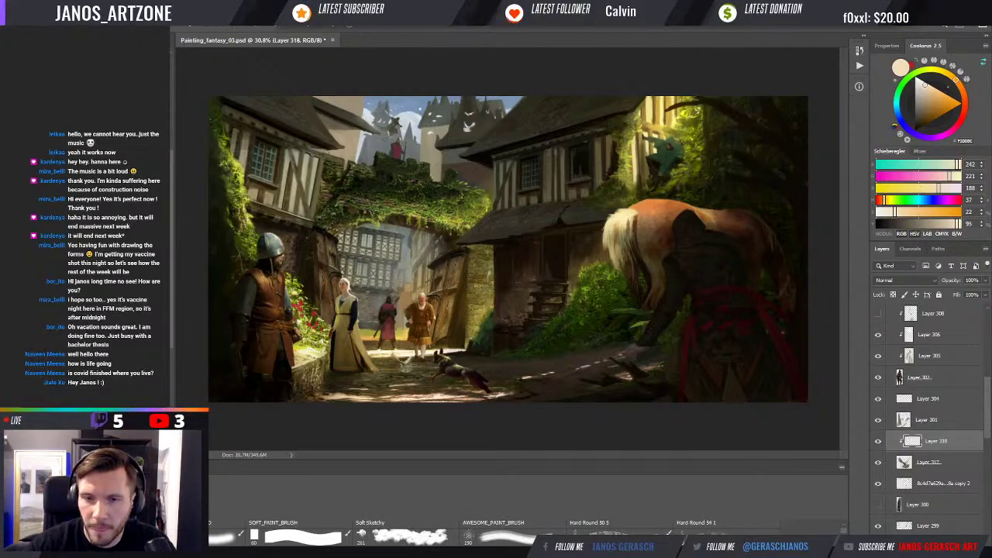
Step: At 33.3% zoom, toggle Layer 318 off and on to compare, then select Layer 316
{"action": "key", "text": "ctrl+plus"}
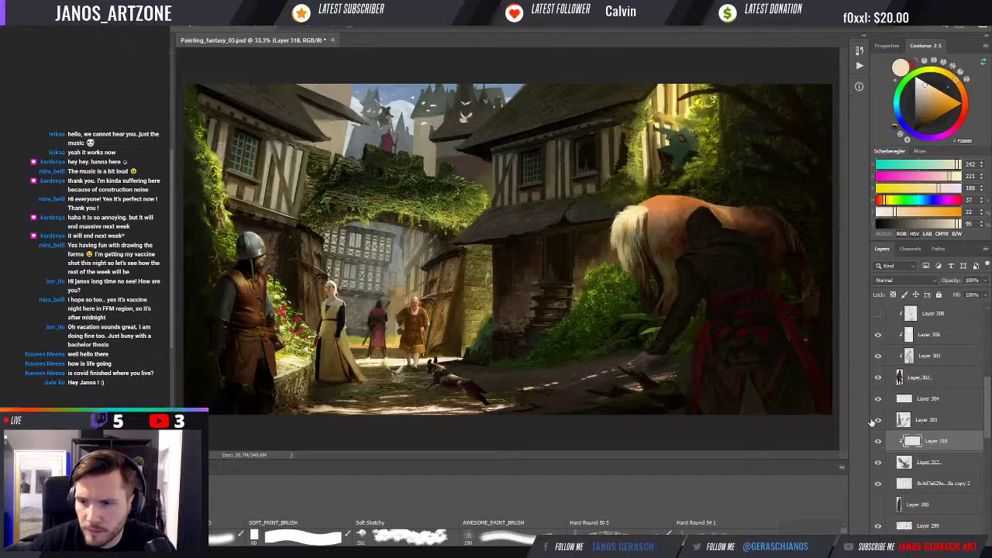
{"action": "left_click", "coordinate": [878, 441]}
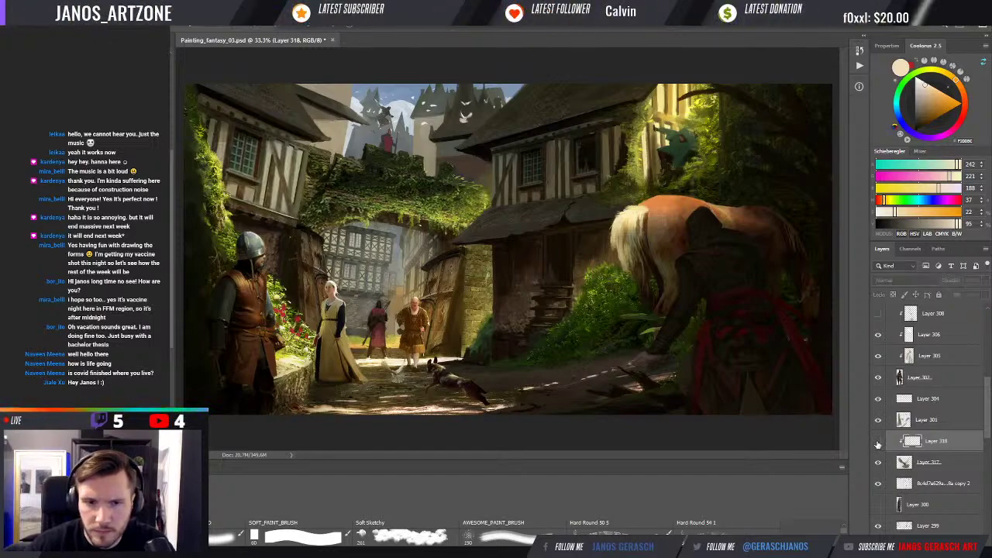
{"action": "left_click", "coordinate": [879, 442]}
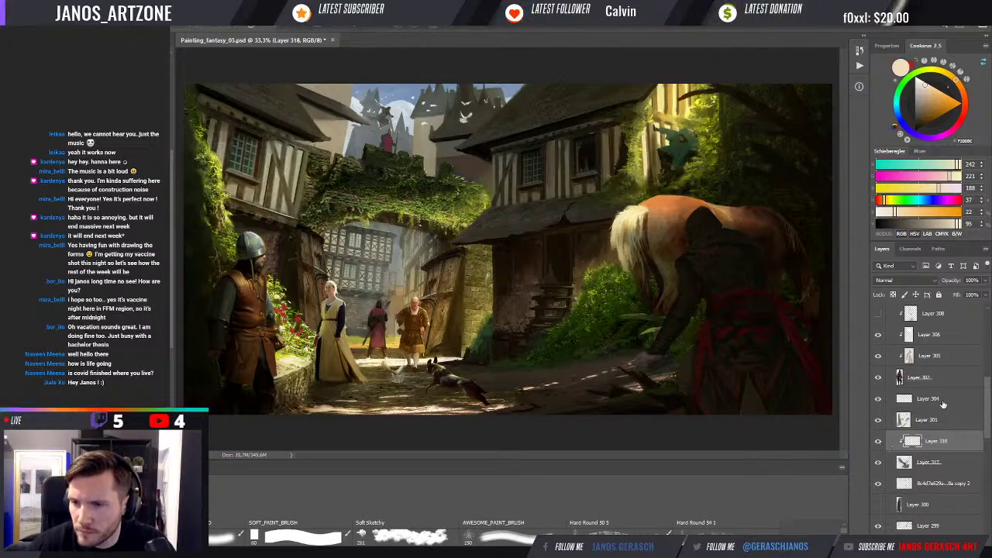
{"action": "scroll", "coordinate": [987, 387], "scroll_direction": "up", "scroll_amount": 6}
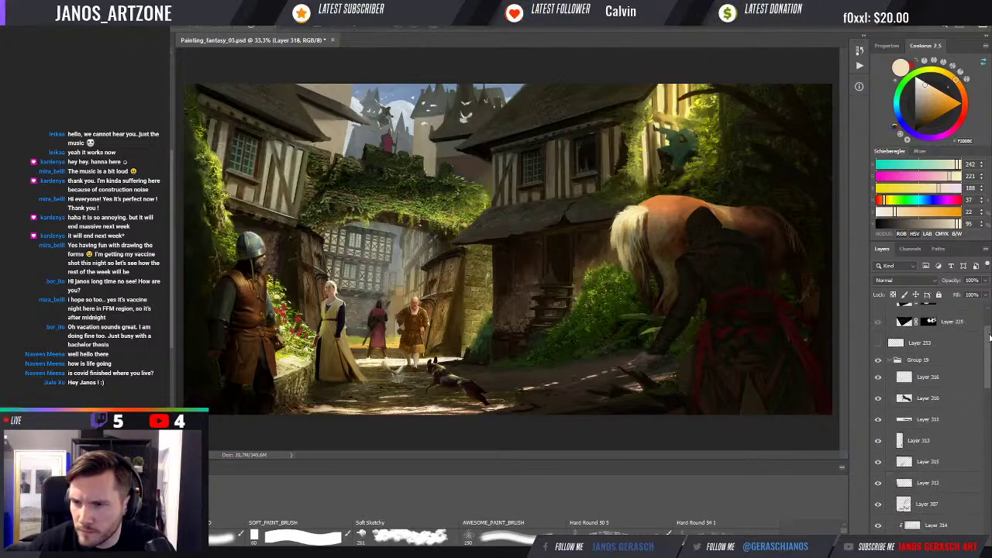
{"action": "left_click", "coordinate": [888, 398]}
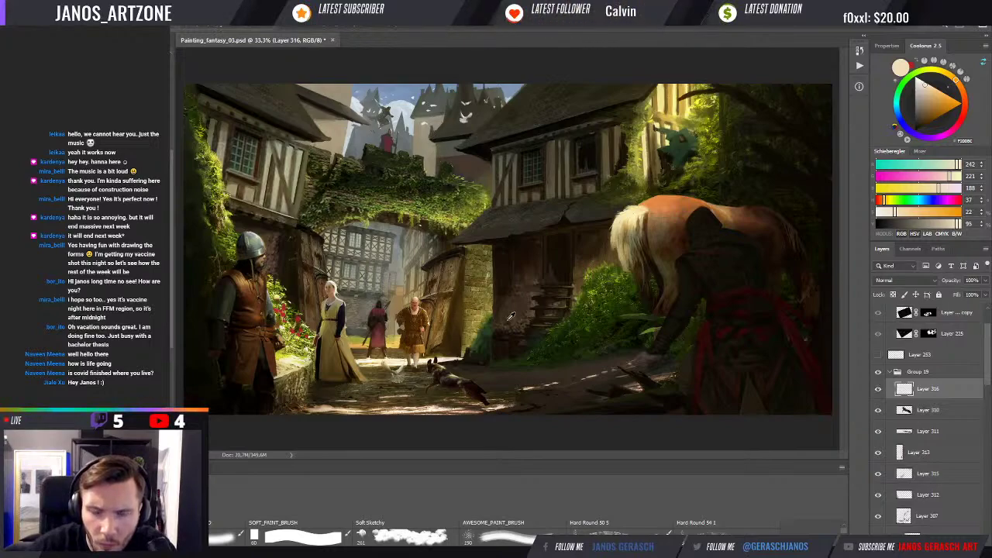
Step: Sample dark greens, brown and olive tones from the street and the bush
{"action": "left_click", "coordinate": [489, 335], "text": "alt"}
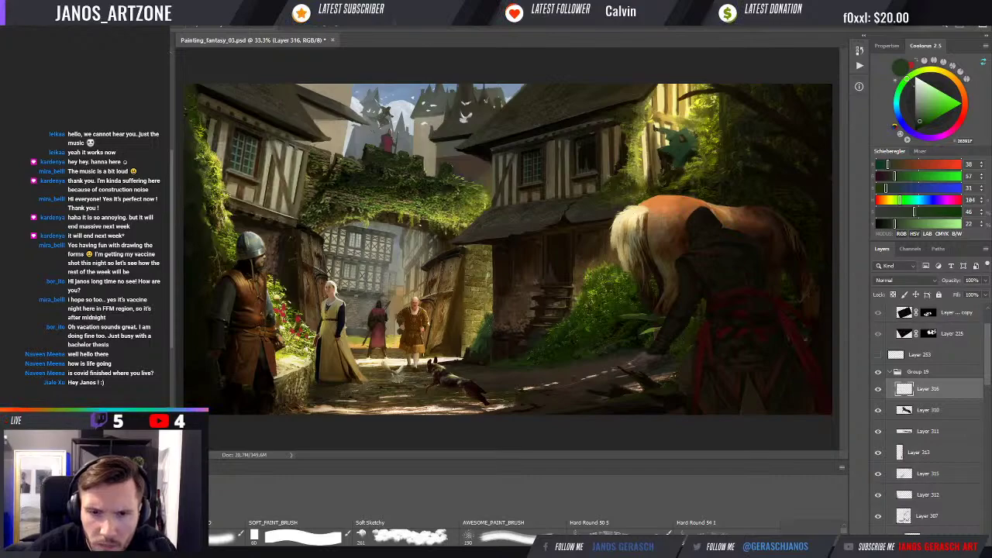
{"action": "left_click", "coordinate": [500, 347], "text": "alt"}
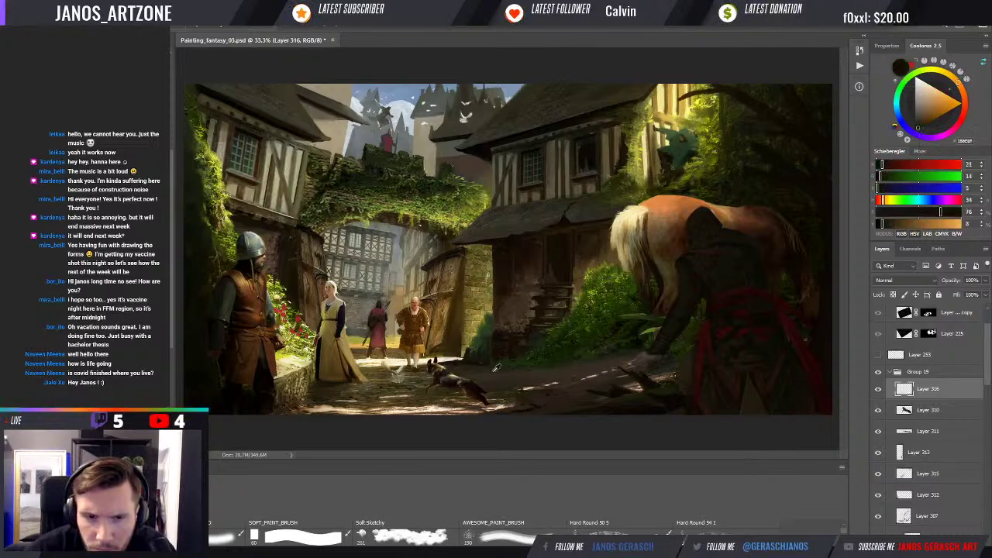
{"action": "left_click", "coordinate": [490, 372], "text": "alt"}
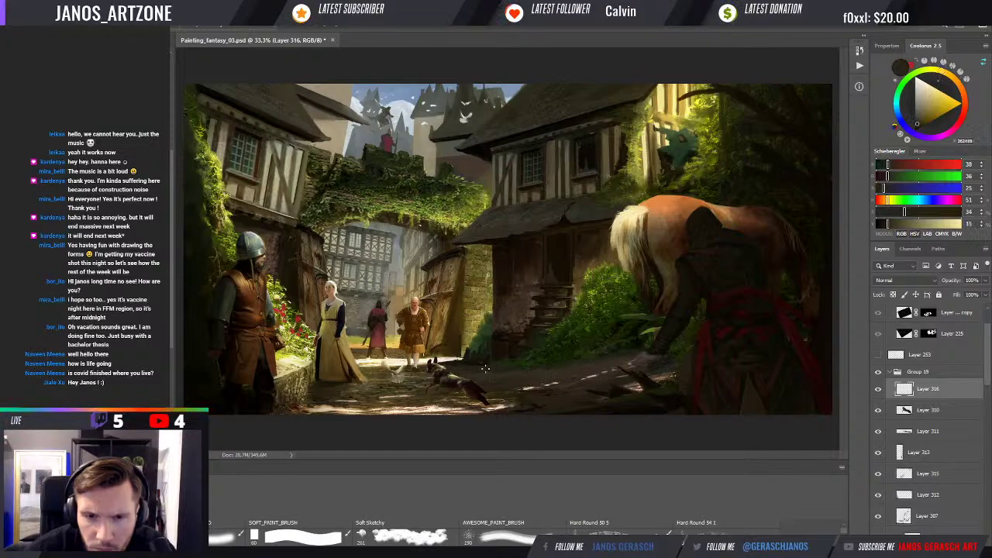
{"action": "left_click", "coordinate": [490, 367], "text": "alt"}
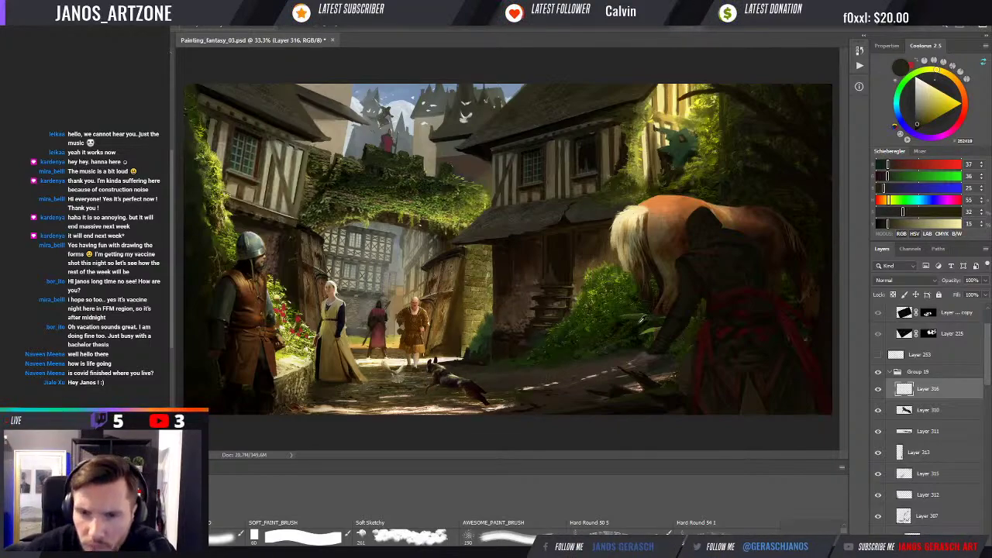
{"action": "left_click", "coordinate": [630, 314], "text": "alt"}
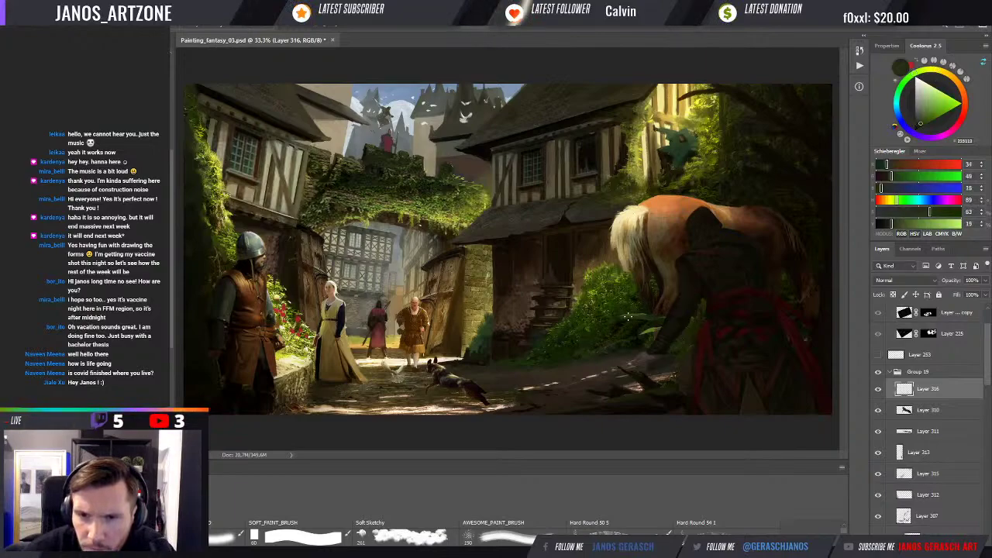
{"action": "left_click", "coordinate": [642, 327], "text": "alt"}
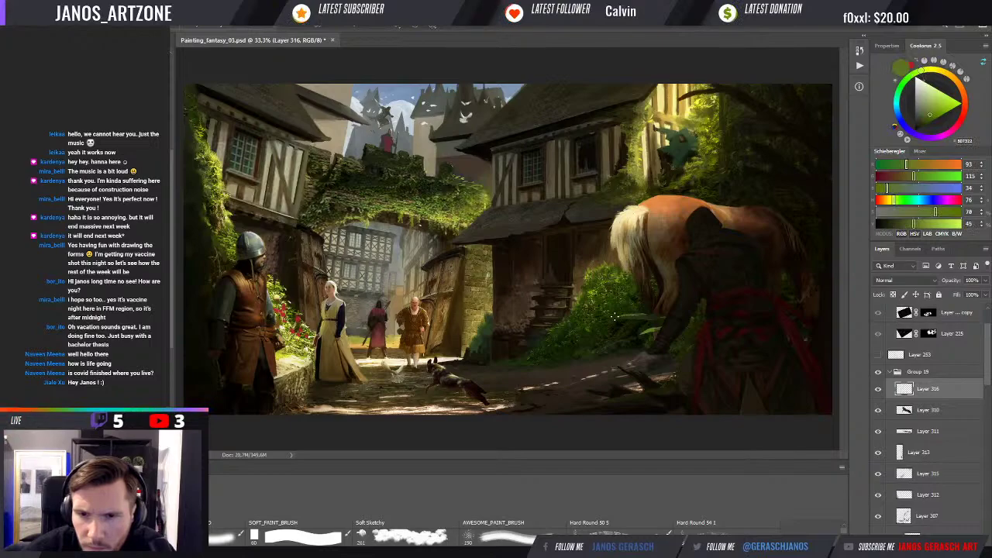
{"action": "left_click", "coordinate": [661, 321], "text": "alt"}
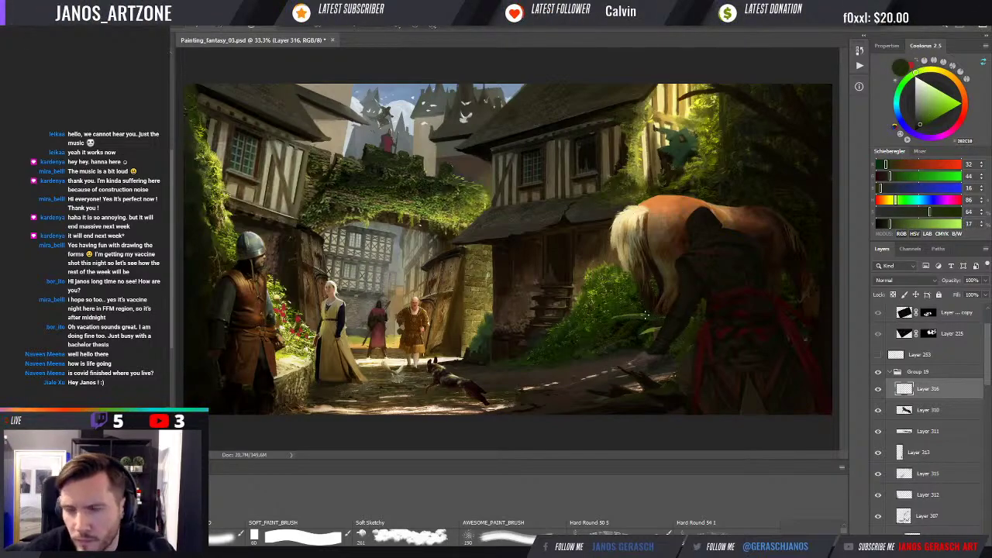
{"action": "left_click", "coordinate": [655, 318], "text": "alt"}
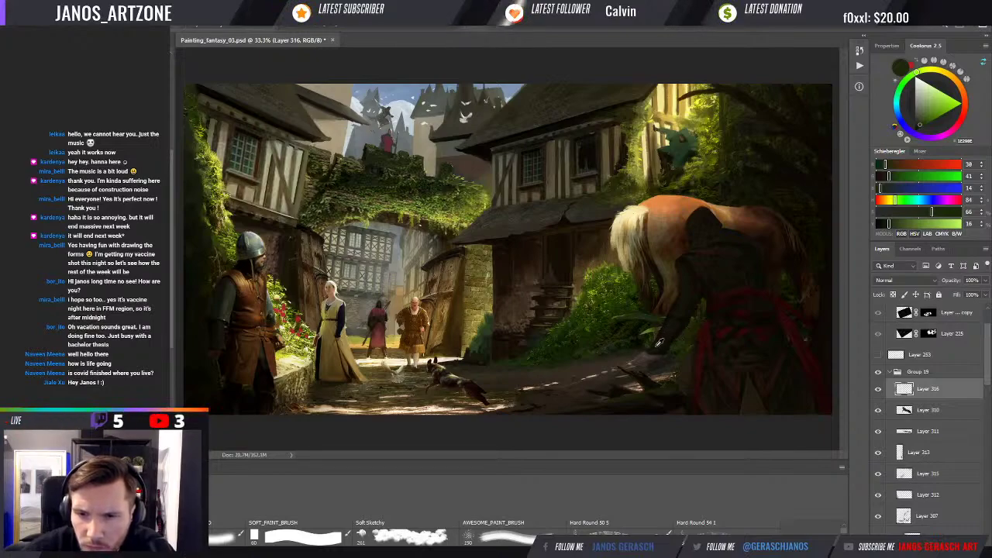
Step: Sample near-black, light beige, cream and dark brown tones from the ground
{"action": "left_click", "coordinate": [647, 381], "text": "alt"}
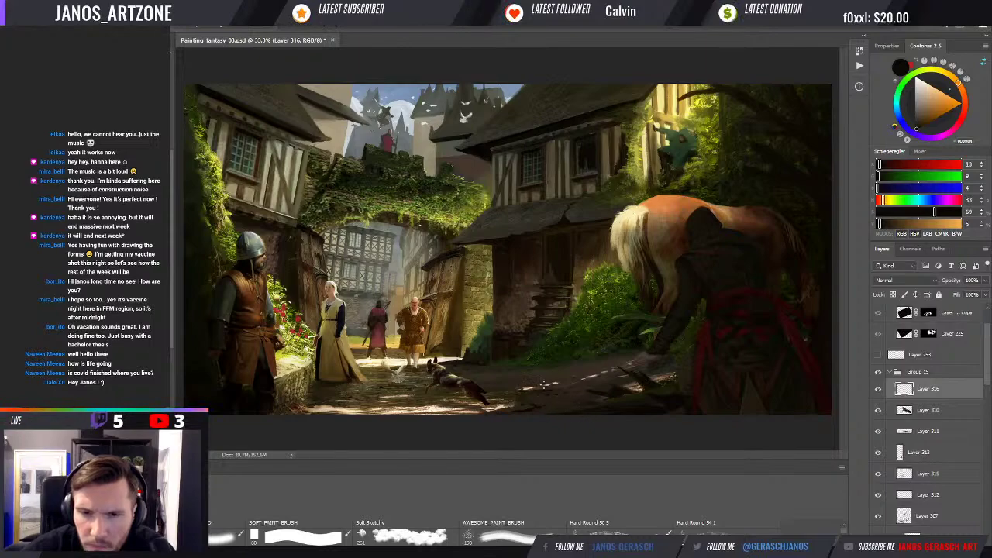
{"action": "left_click", "coordinate": [503, 405], "text": "alt"}
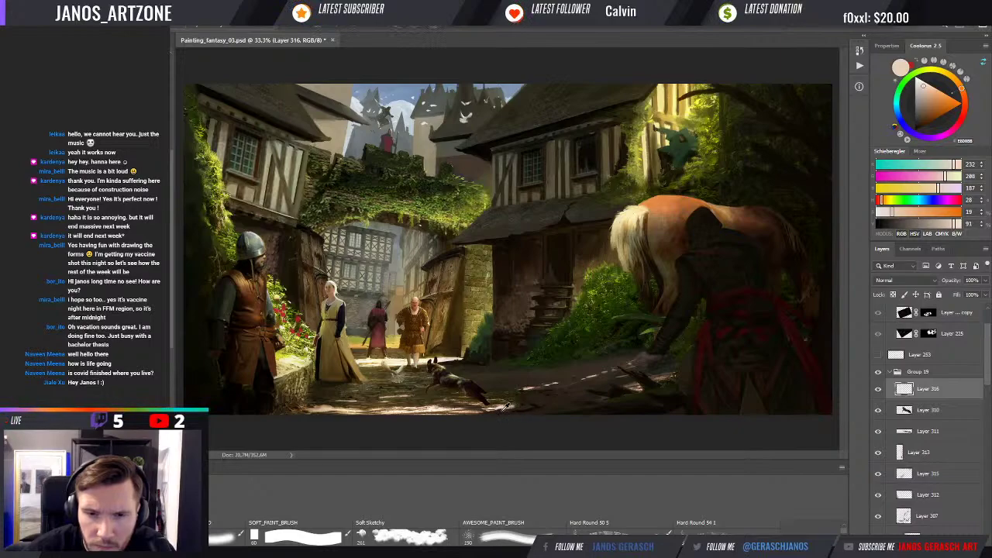
{"action": "left_click", "coordinate": [501, 411], "text": "alt"}
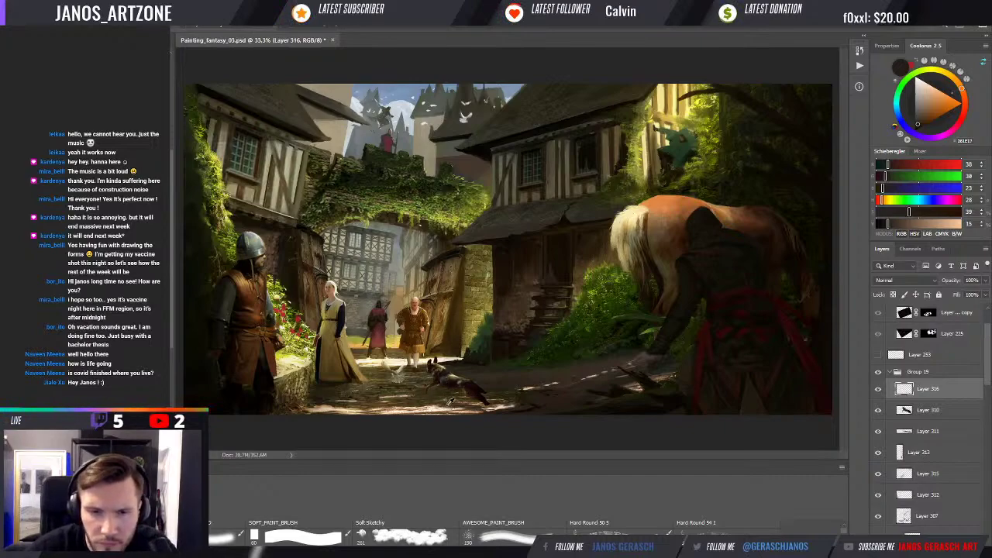
{"action": "left_click", "coordinate": [399, 364], "text": "alt"}
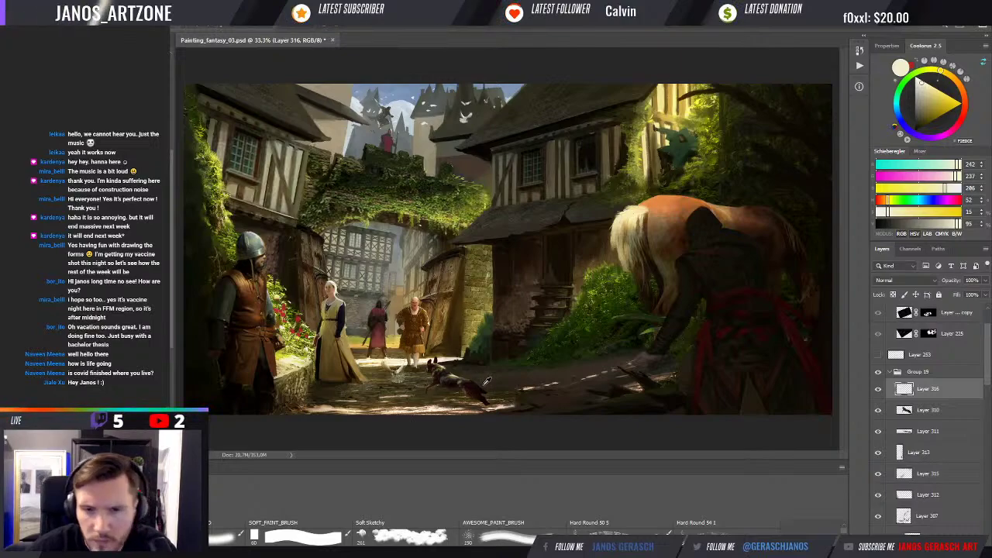
{"action": "left_click", "coordinate": [461, 401], "text": "alt"}
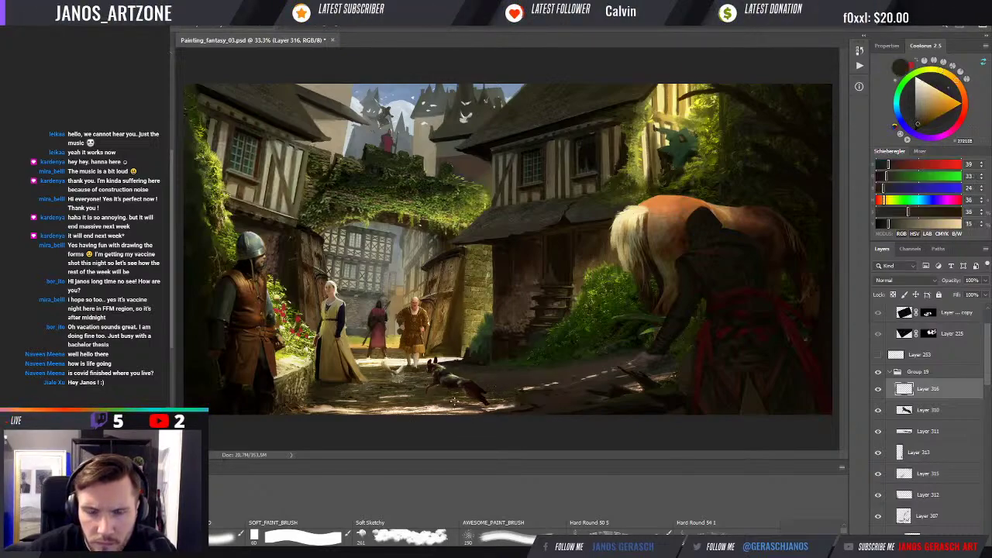
{"action": "left_click", "coordinate": [492, 377], "text": "alt"}
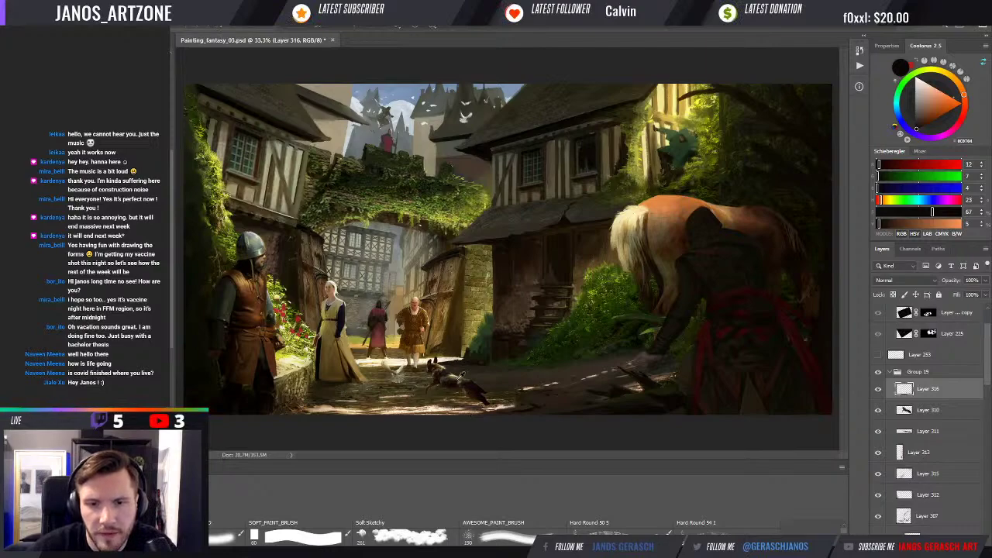
Step: Sample dark green, near-black red, olive, brown, muted reddish and purplish shadow tones from the street
{"action": "left_click", "coordinate": [467, 369], "text": "alt"}
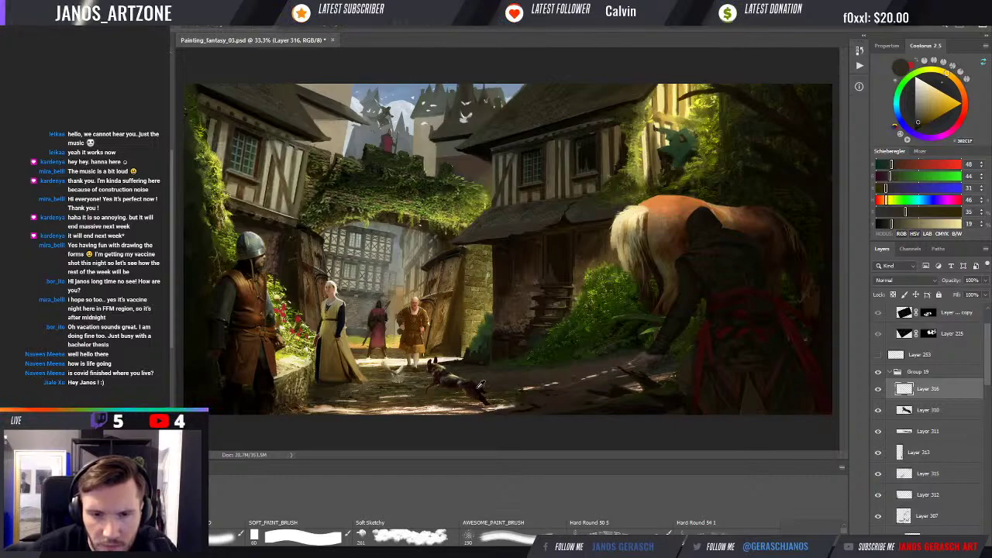
{"action": "left_click", "coordinate": [477, 392], "text": "alt"}
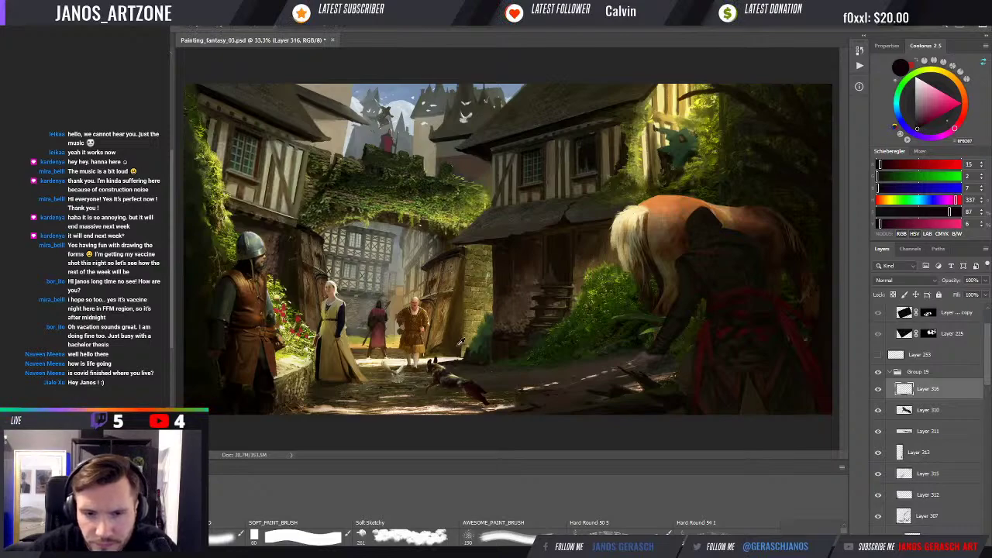
{"action": "left_click", "coordinate": [466, 364], "text": "alt"}
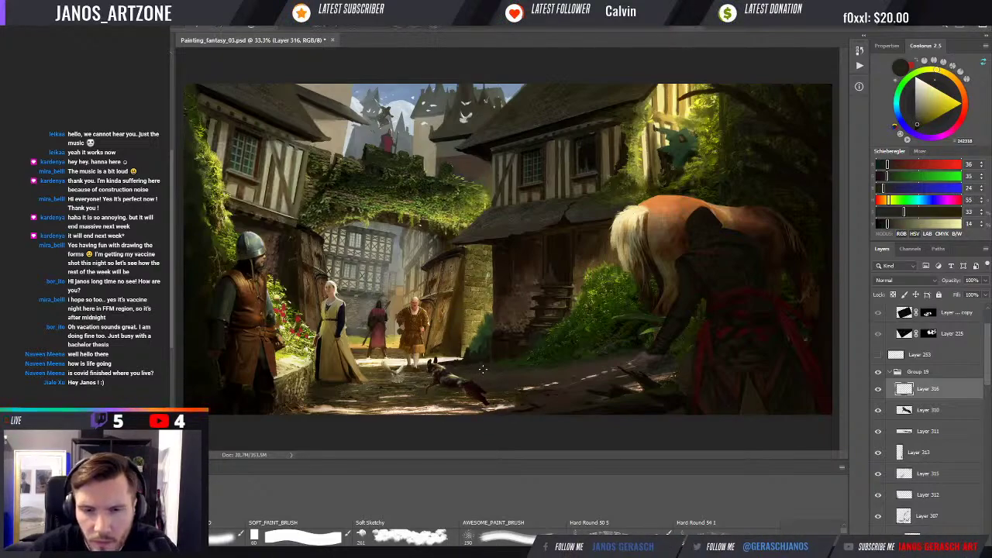
{"action": "left_click", "coordinate": [472, 364], "text": "alt"}
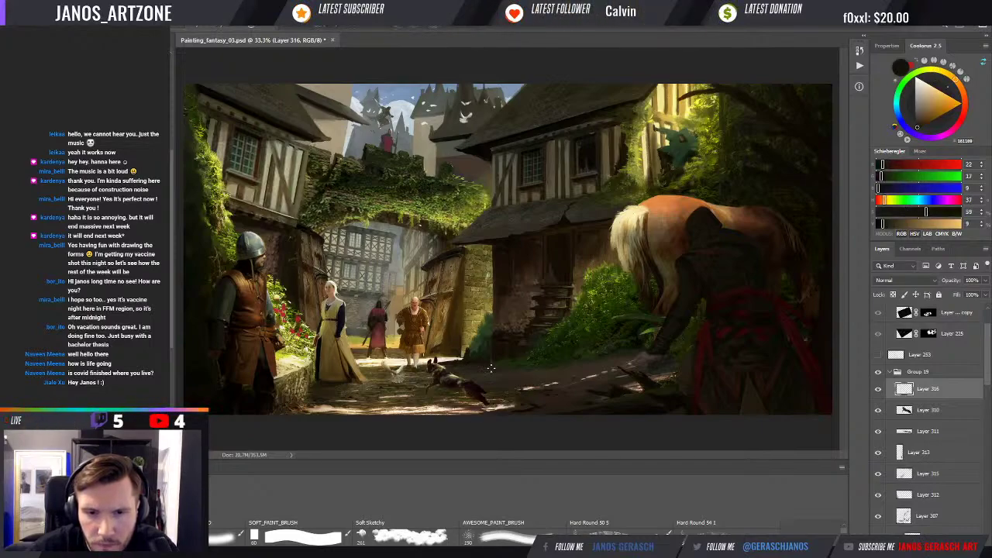
{"action": "left_click", "coordinate": [489, 365], "text": "alt"}
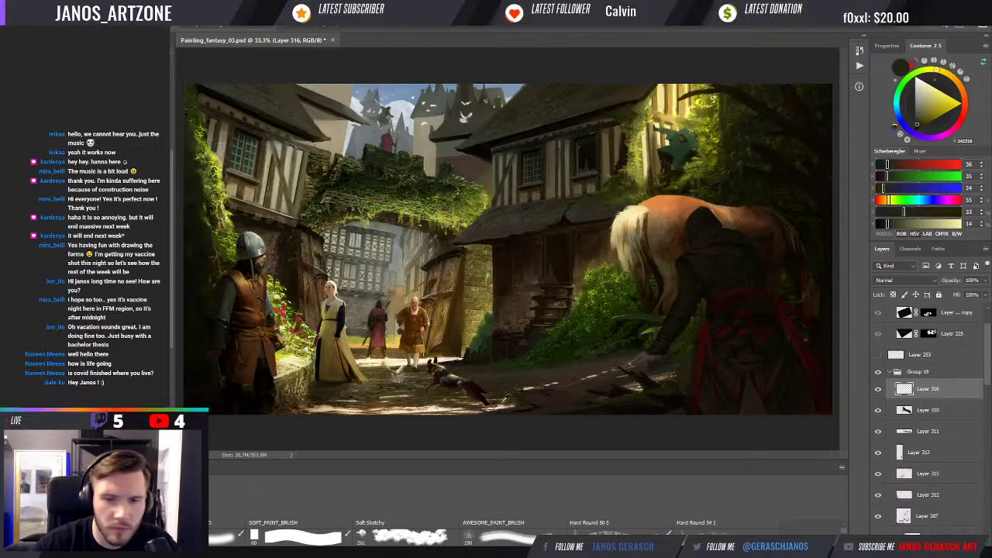
{"action": "left_click", "coordinate": [484, 437], "text": "alt"}
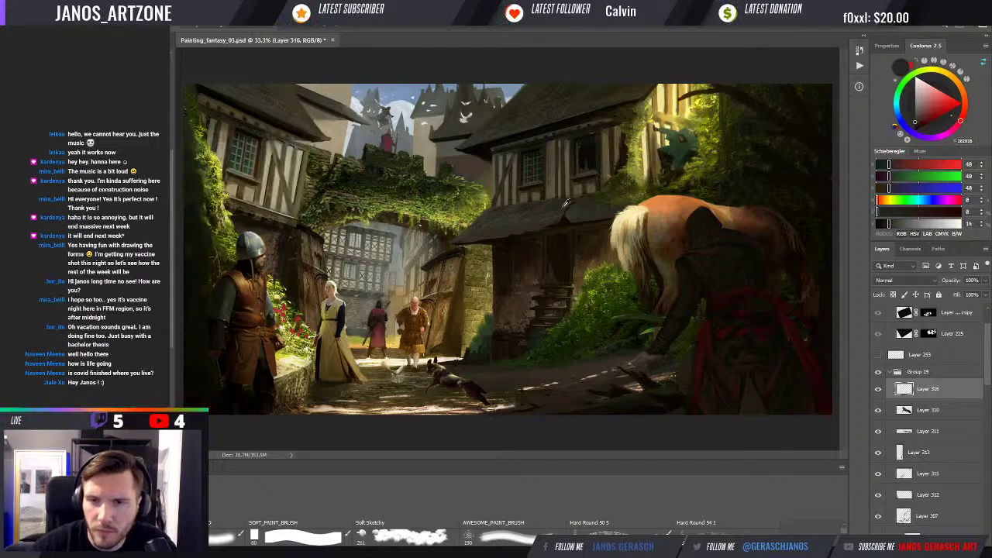
{"action": "left_click", "coordinate": [505, 341], "text": "alt"}
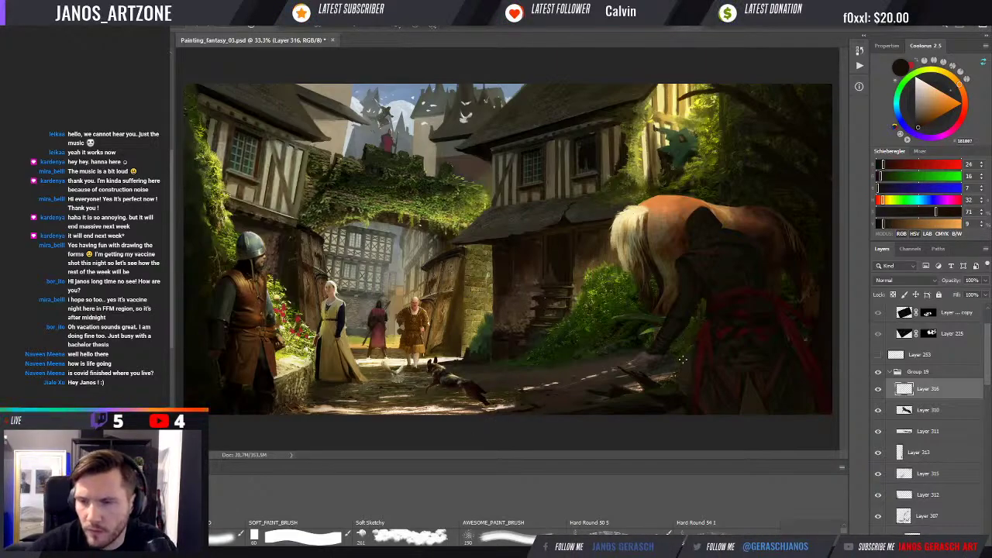
Step: On new Layer 319, brush a near-black brown figure silhouette with head in the central doorway
{"action": "key", "text": "ctrl+shift+alt+n"}
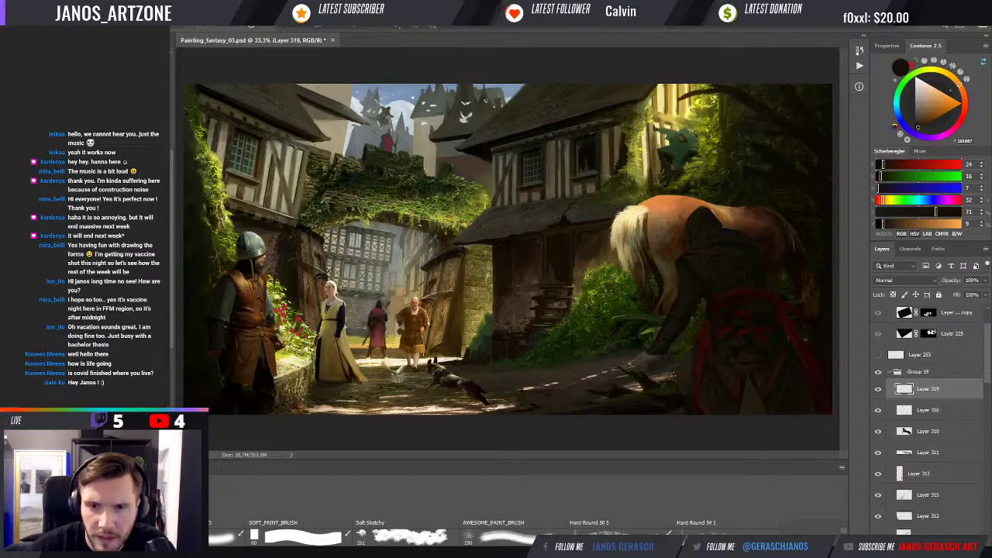
{"action": "left_click", "coordinate": [880, 224]}
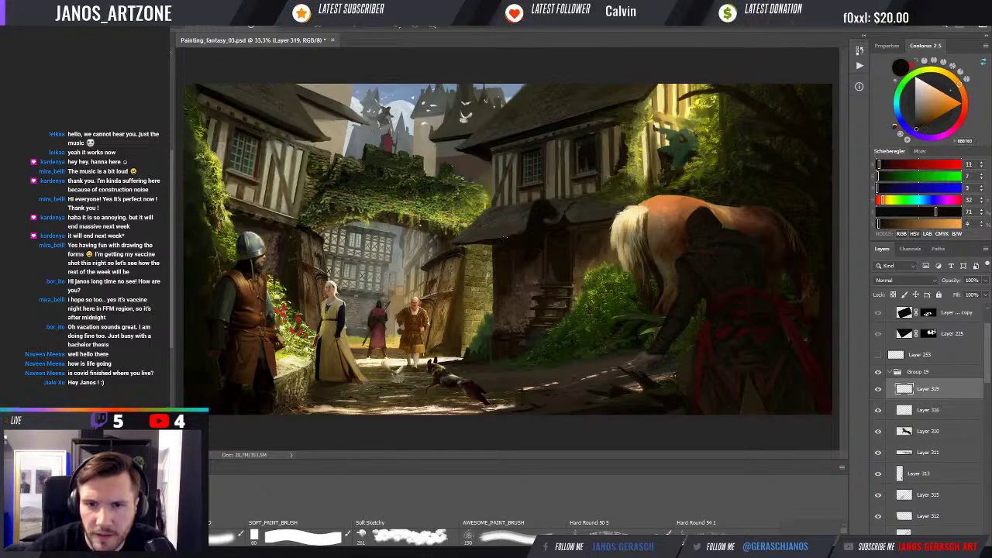
{"action": "left_click_drag", "start_coordinate": [692, 243], "coordinate": [698, 256]}
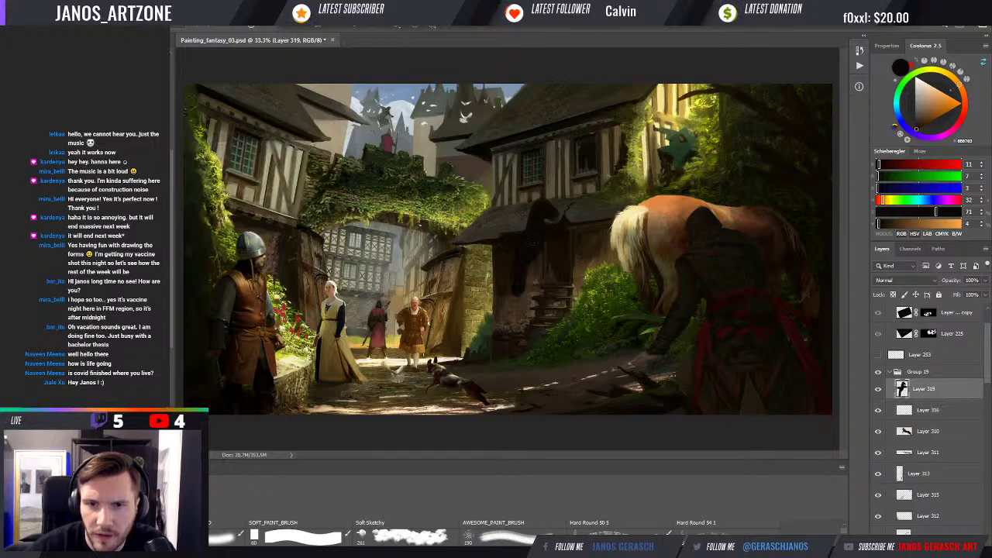
{"action": "mouse_move", "coordinate": [578, 240]}
{"action": "left_mouse_down"}
{"action": "mouse_move", "coordinate": [551, 245]}
{"action": "mouse_move", "coordinate": [528, 258]}
{"action": "mouse_move", "coordinate": [521, 442]}
{"action": "mouse_move", "coordinate": [526, 411]}
{"action": "mouse_move", "coordinate": [547, 411]}
{"action": "mouse_move", "coordinate": [577, 254]}
{"action": "mouse_move", "coordinate": [586, 403]}
{"action": "left_mouse_up"}
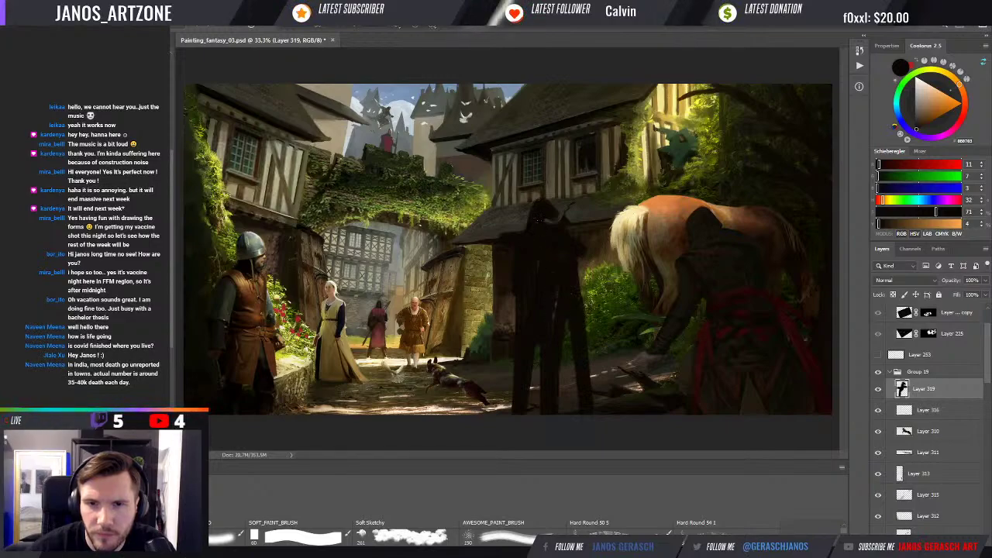
{"action": "mouse_move", "coordinate": [537, 221]}
{"action": "left_mouse_down"}
{"action": "mouse_move", "coordinate": [543, 233]}
{"action": "mouse_move", "coordinate": [531, 254]}
{"action": "left_mouse_up"}
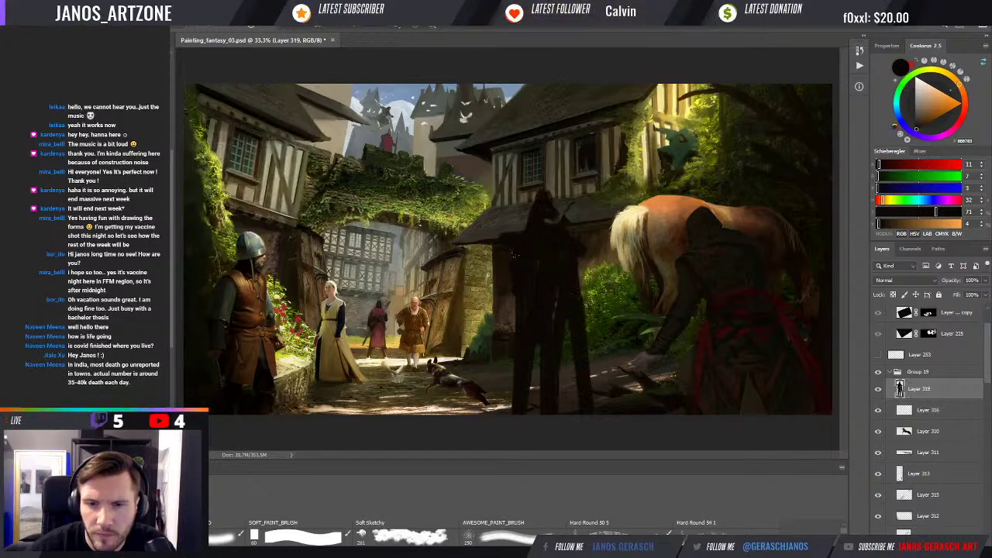
Step: Enlarge, widen and slightly shrink the dark figure with Free Transform, then merge Layer 319 away
{"action": "key", "text": "ctrl+t"}
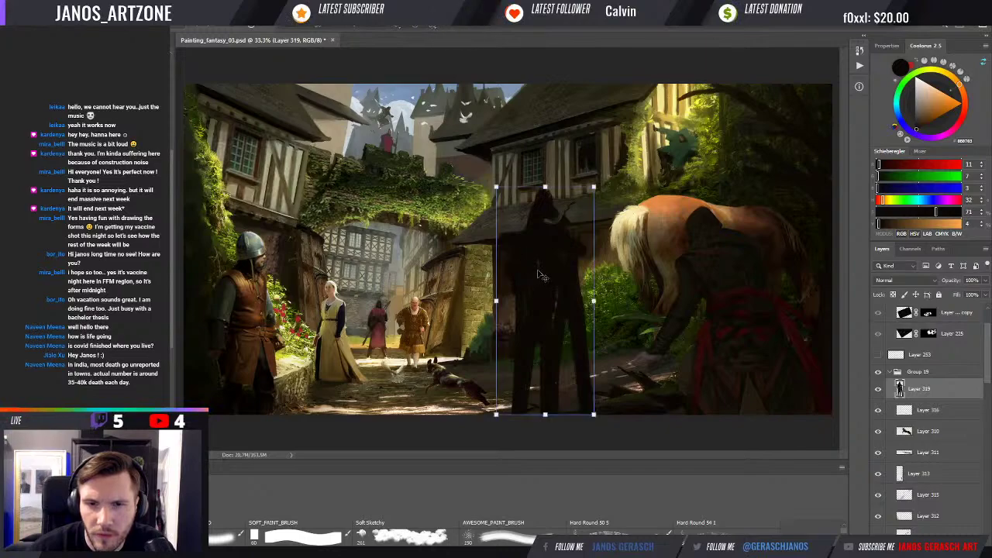
{"action": "left_click_drag", "start_coordinate": [597, 182], "coordinate": [602, 166]}
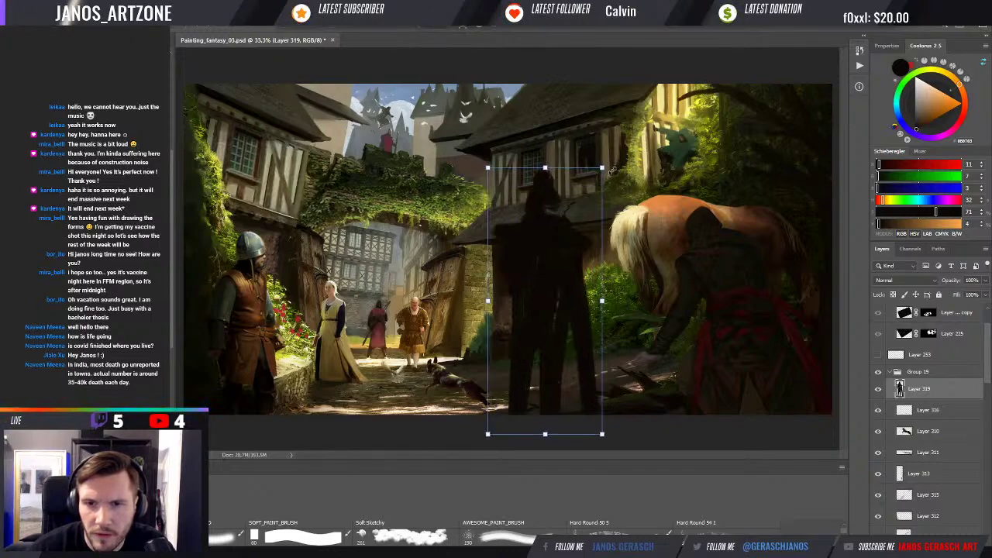
{"action": "left_click_drag", "start_coordinate": [602, 301], "coordinate": [550, 287]}
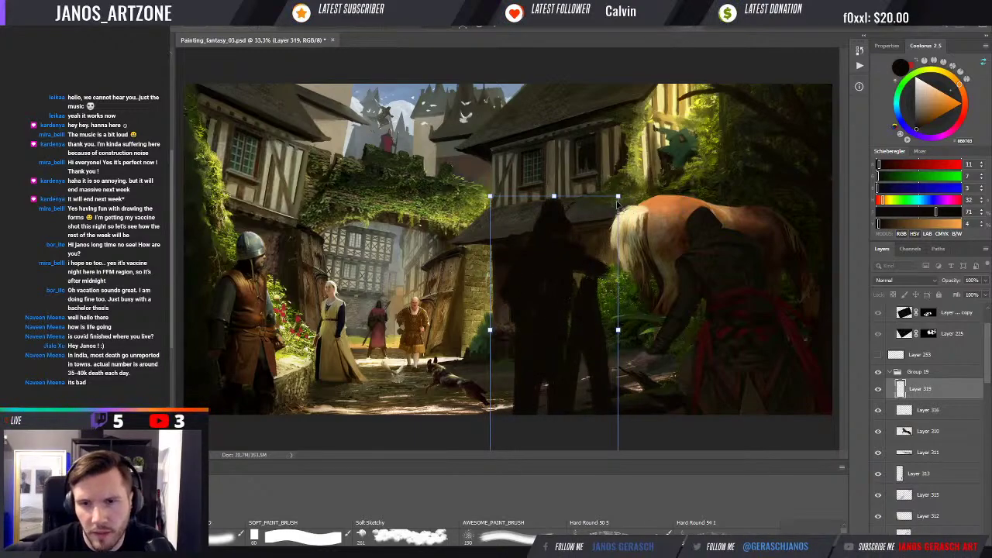
{"action": "left_click_drag", "start_coordinate": [618, 197], "coordinate": [602, 243]}
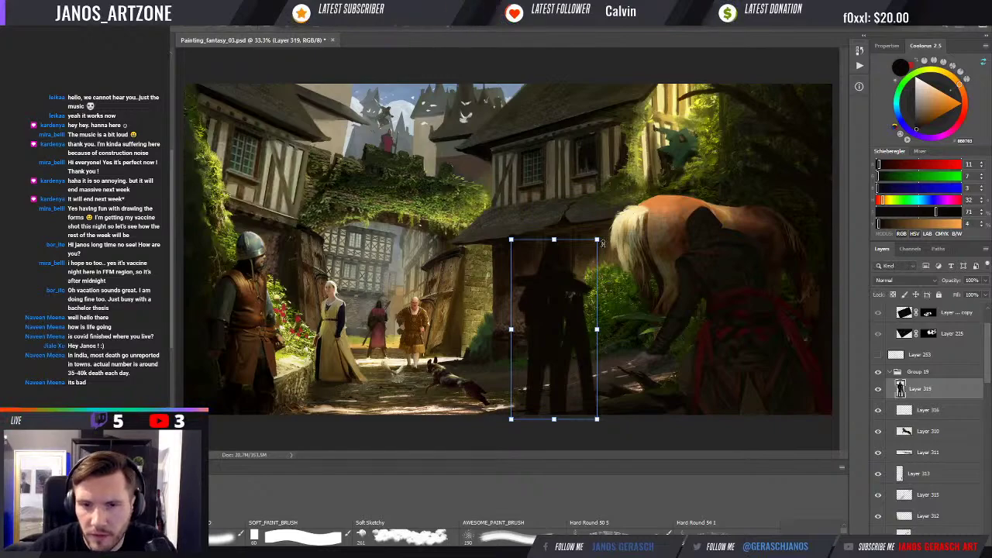
{"action": "key", "text": "Return"}
{"action": "key", "text": "ctrl+e"}
{"action": "key", "text": "ctrl+t"}
{"action": "key", "text": "Return"}
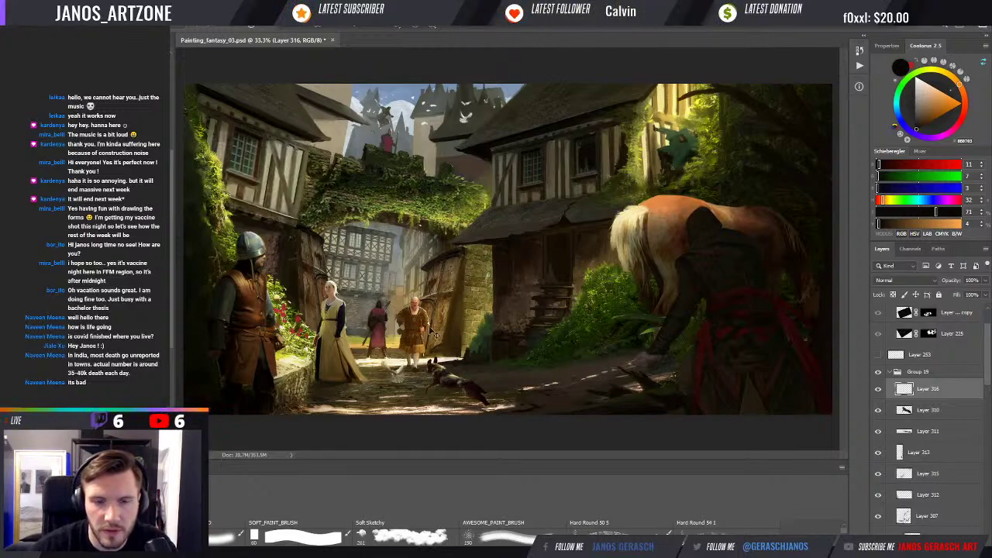
{"action": "key", "text": "ctrl+y"}
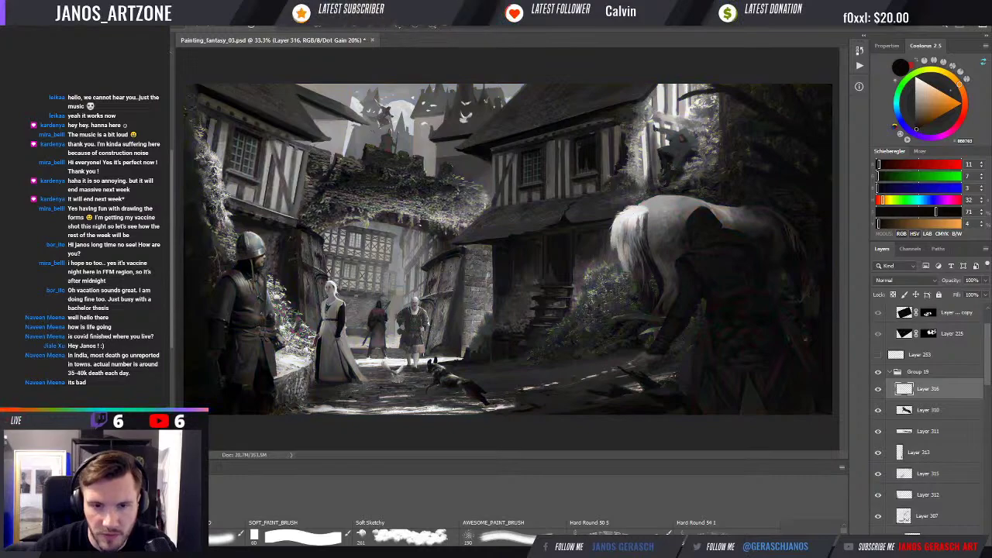
{"action": "key", "text": "ctrl+y"}
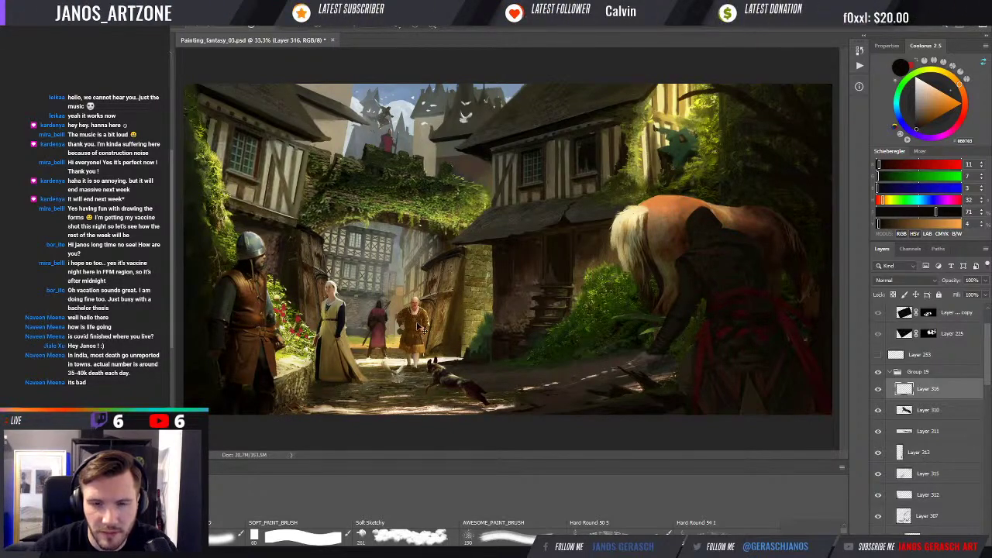
{"action": "key", "text": "ctrl+y"}
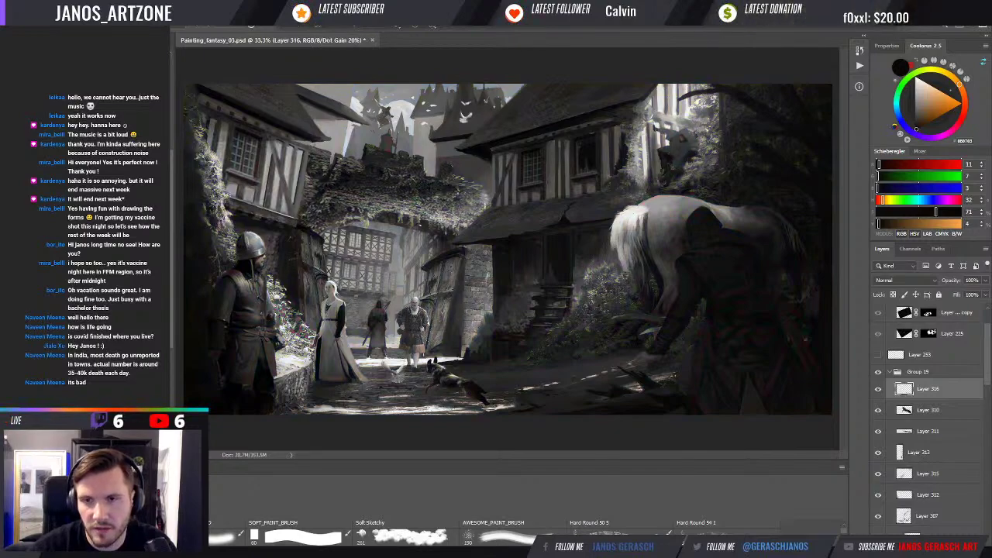
{"action": "key", "text": "ctrl+y"}
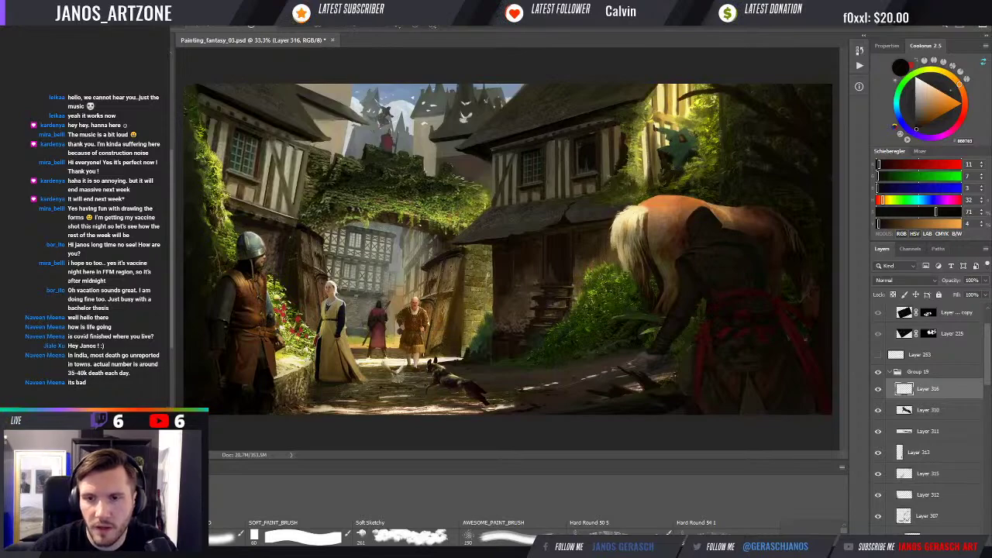
{"action": "left_click_drag", "start_coordinate": [687, 195], "coordinate": [659, 259]}
{"action": "left_click_drag", "start_coordinate": [659, 209], "coordinate": [756, 217]}
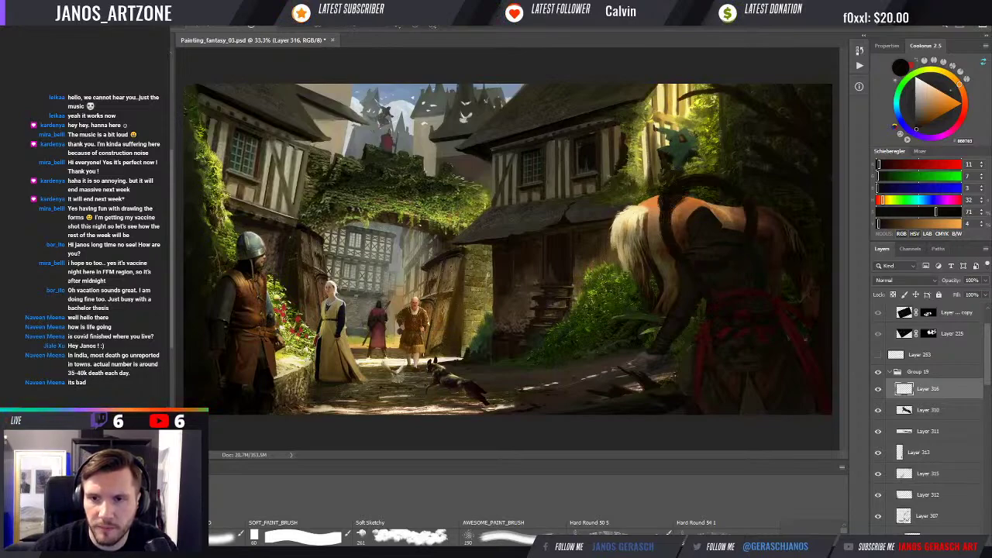
{"action": "key", "text": "ctrl+y"}
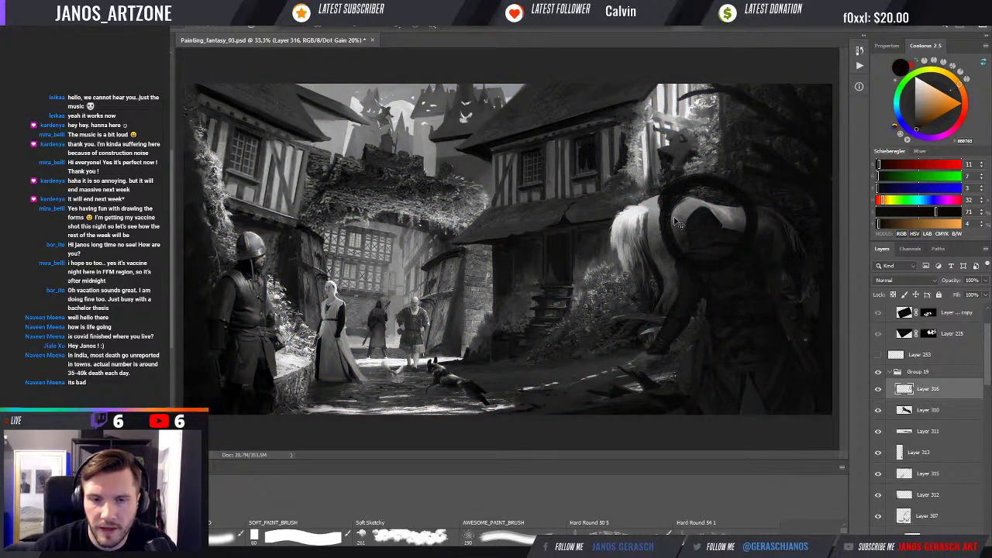
{"action": "key", "text": "ctrl+y"}
{"action": "key", "text": "ctrl+z"}
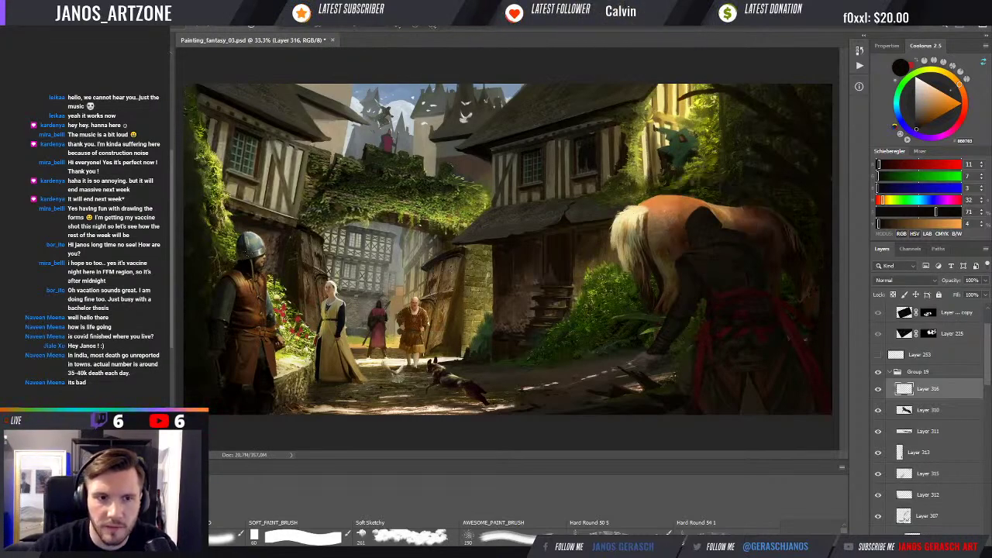
{"action": "mouse_move", "coordinate": [227, 242]}
{"action": "left_mouse_down"}
{"action": "mouse_move", "coordinate": [275, 289]}
{"action": "mouse_move", "coordinate": [226, 236]}
{"action": "left_mouse_up"}
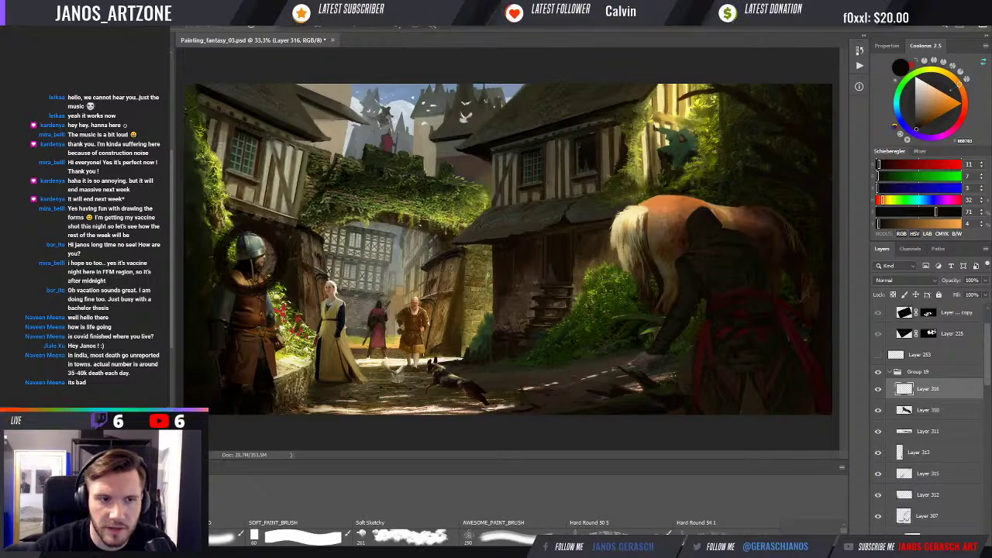
{"action": "key", "text": "ctrl+z"}
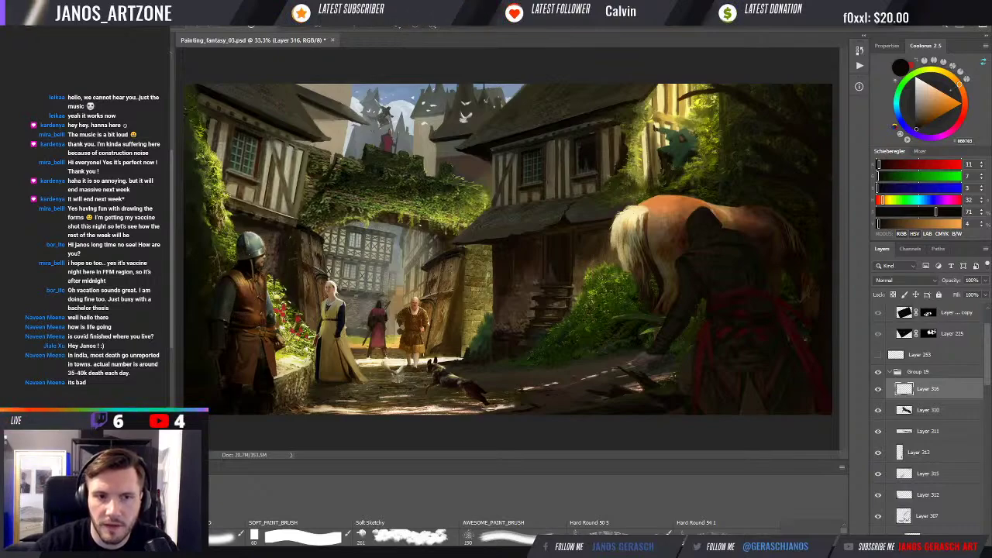
{"action": "left_click_drag", "start_coordinate": [364, 233], "coordinate": [508, 182]}
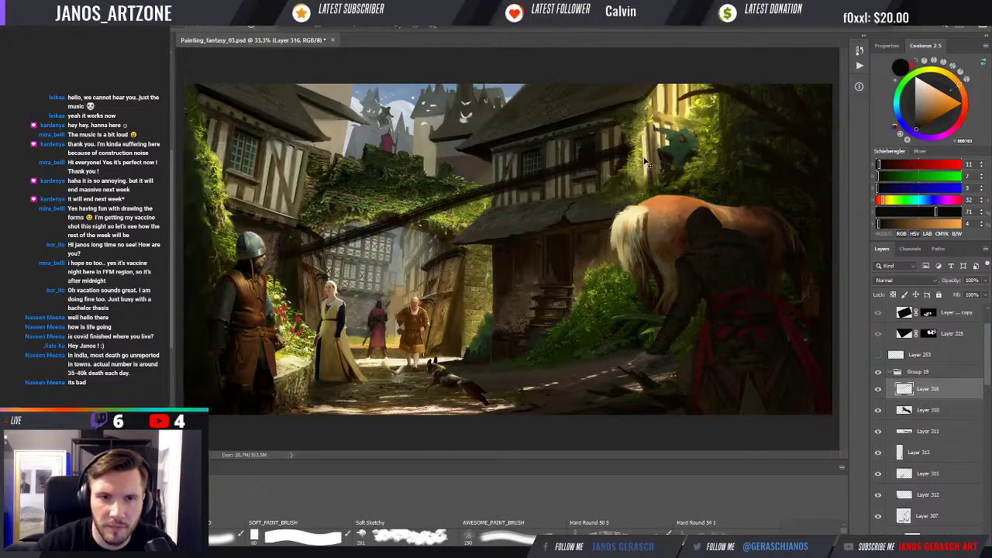
{"action": "key", "text": "ctrl+z"}
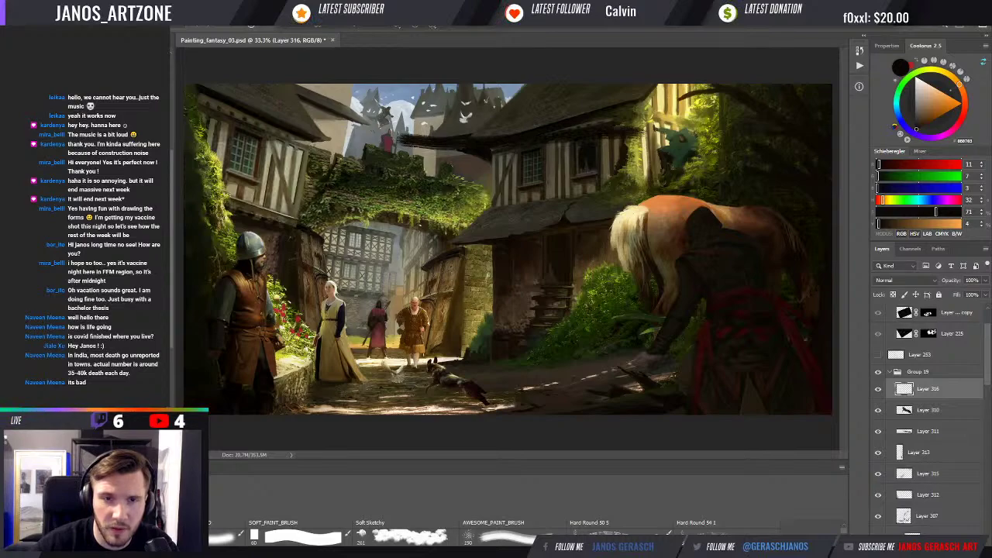
Step: Brush a test dark curve over the castle and undo it
{"action": "mouse_move", "coordinate": [395, 99]}
{"action": "left_mouse_down"}
{"action": "mouse_move", "coordinate": [357, 118]}
{"action": "mouse_move", "coordinate": [367, 151]}
{"action": "mouse_move", "coordinate": [407, 144]}
{"action": "left_mouse_up"}
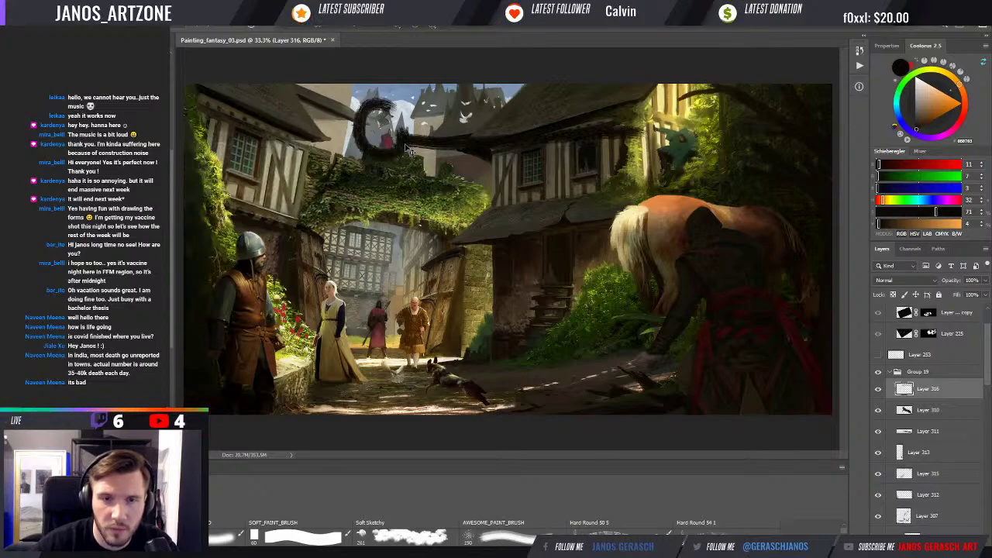
{"action": "key", "text": "ctrl+z"}
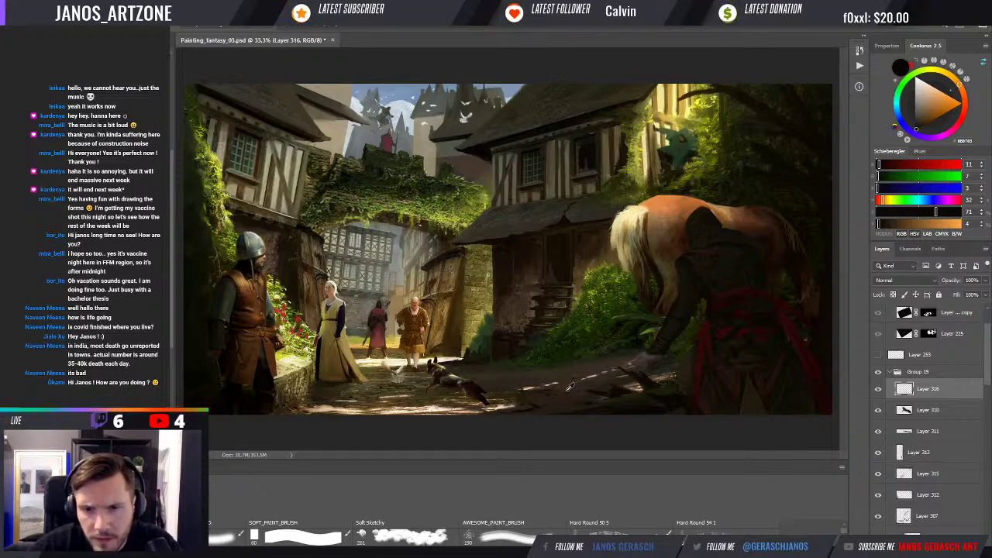
Step: Toggle Layer 316 off, on and off again to compare, then choose a dark grey-brown
{"action": "left_click", "coordinate": [878, 390]}
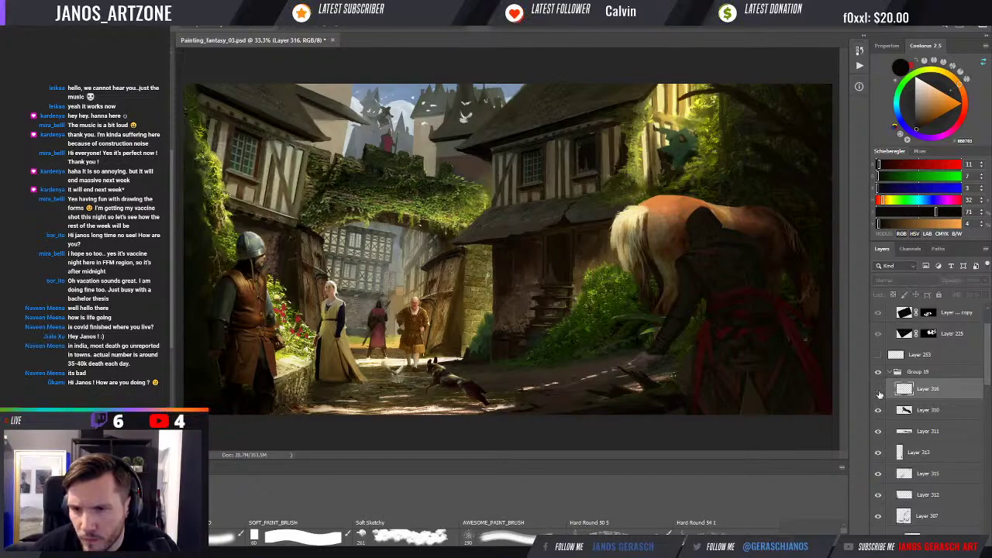
{"action": "left_click", "coordinate": [878, 391]}
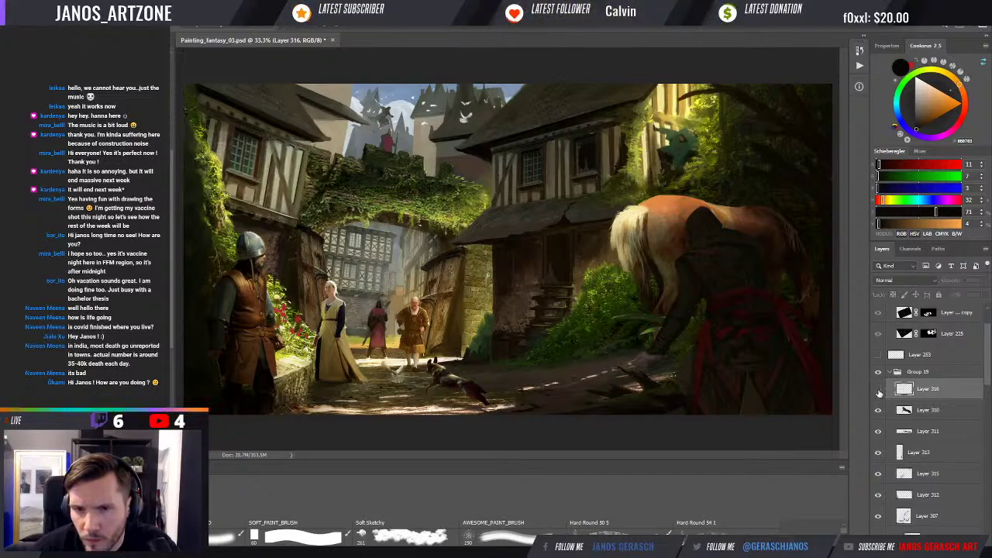
{"action": "left_click", "coordinate": [878, 392]}
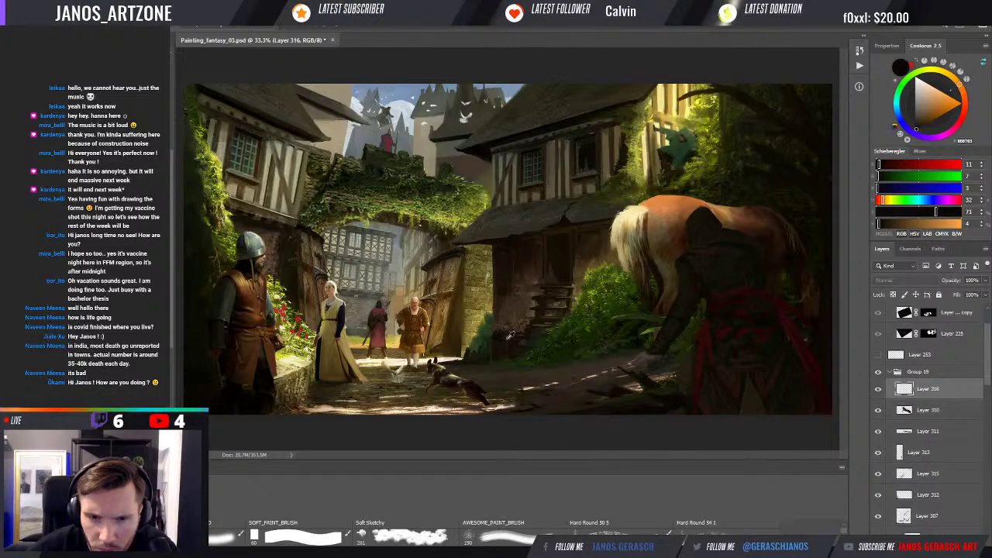
{"action": "left_click", "coordinate": [508, 377], "text": "alt"}
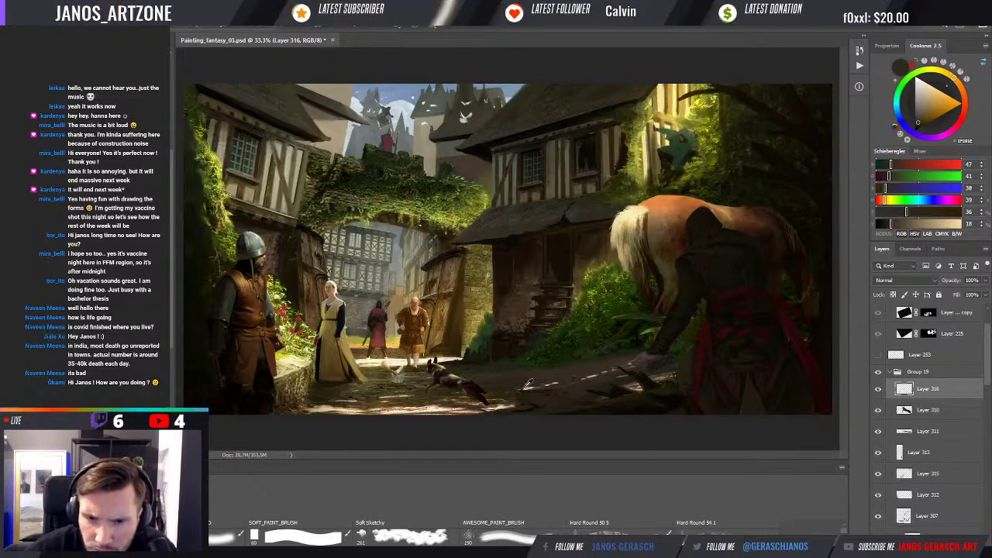
Step: Sample warm brown, orange, light beige, dark brown and tan tones from the street near the dog
{"action": "left_click", "coordinate": [529, 383], "text": "alt"}
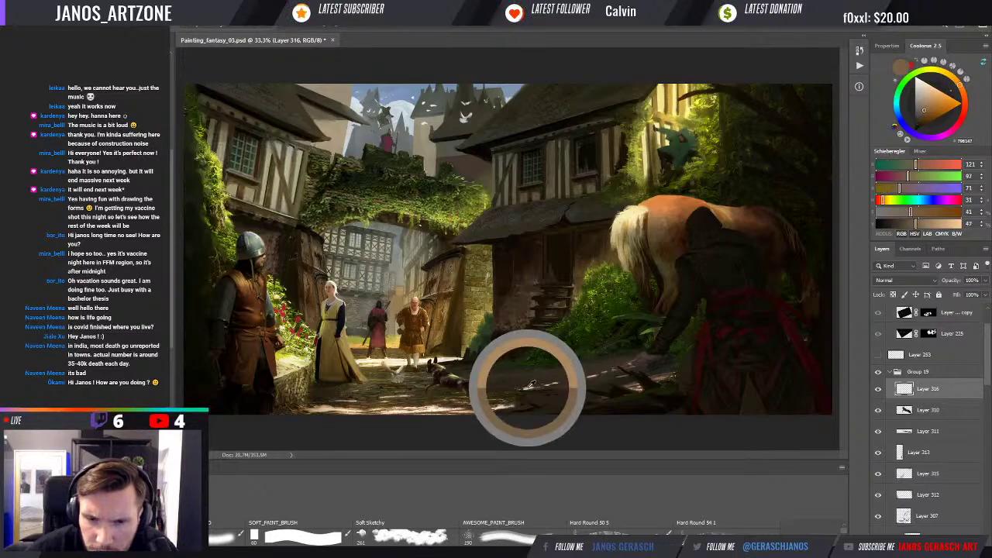
{"action": "left_click_drag", "start_coordinate": [529, 384], "coordinate": [531, 385]}
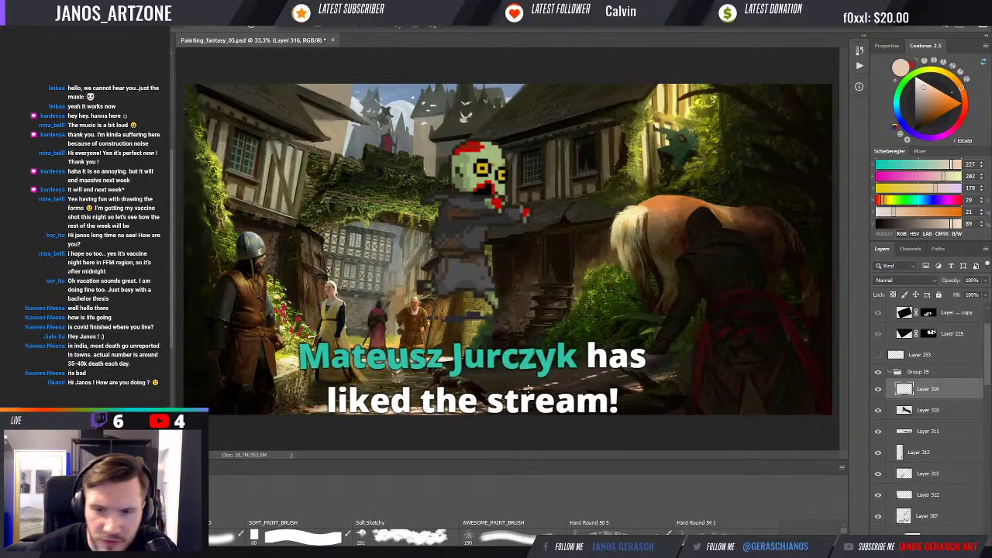
{"action": "left_click", "coordinate": [533, 385], "text": "alt"}
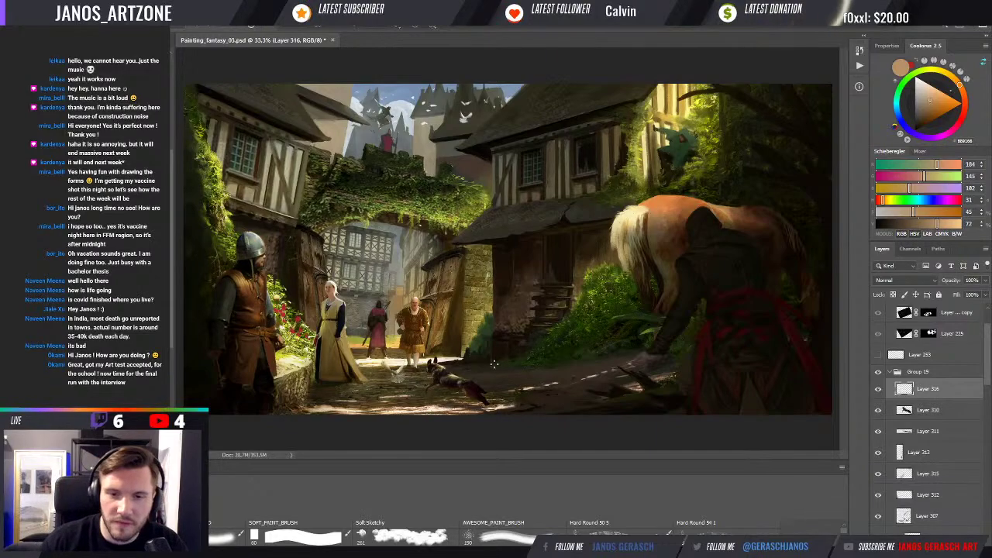
{"action": "left_click", "coordinate": [565, 377], "text": "alt"}
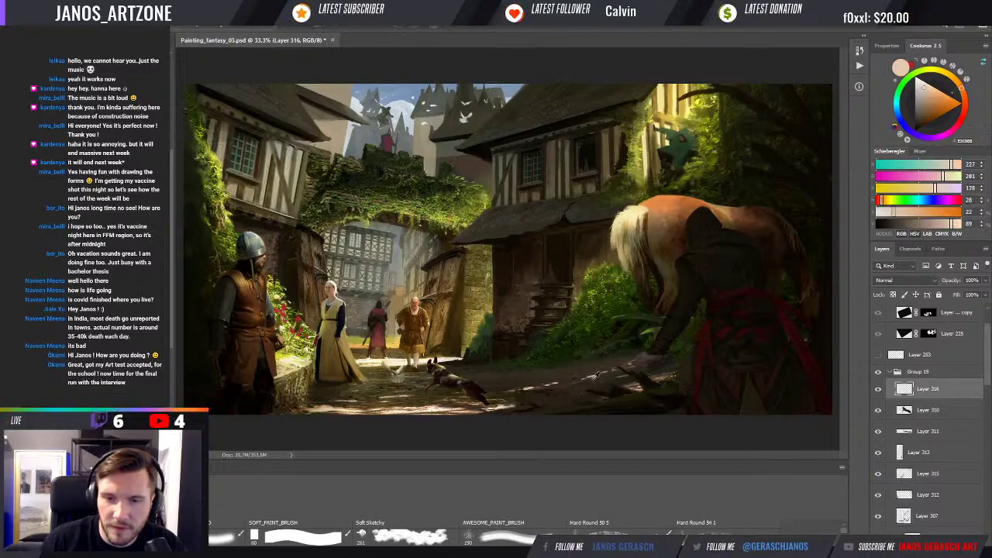
{"action": "left_click", "coordinate": [599, 376], "text": "alt"}
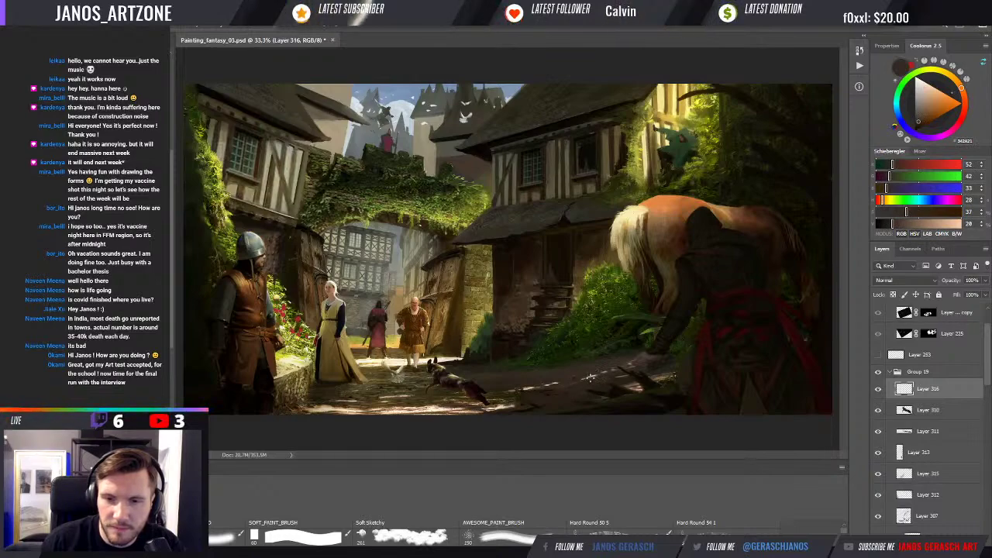
{"action": "left_click", "coordinate": [534, 385], "text": "alt"}
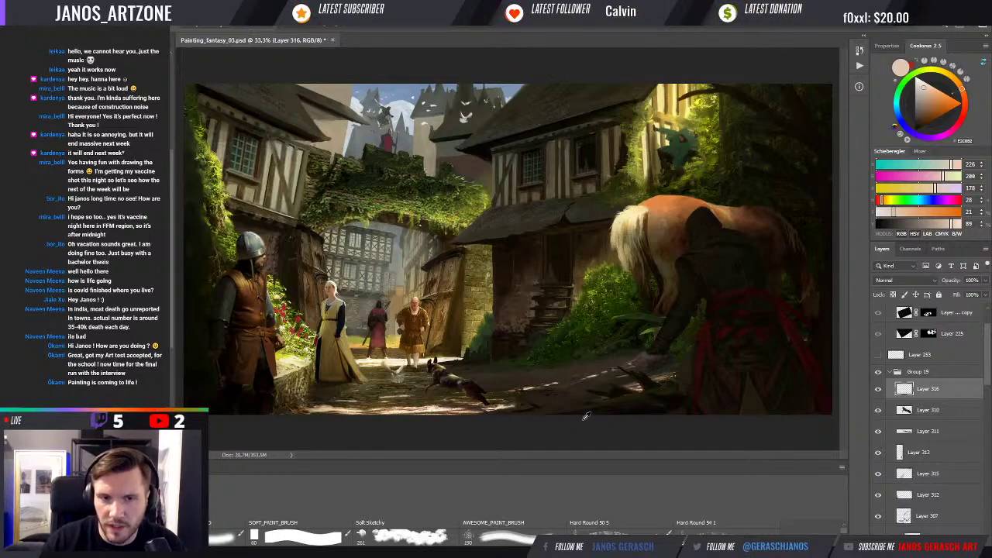
Step: Sample dark shadow, olive, green and brown tones from the shaded street and greenery beside the dog
{"action": "left_click", "coordinate": [624, 401], "text": "alt"}
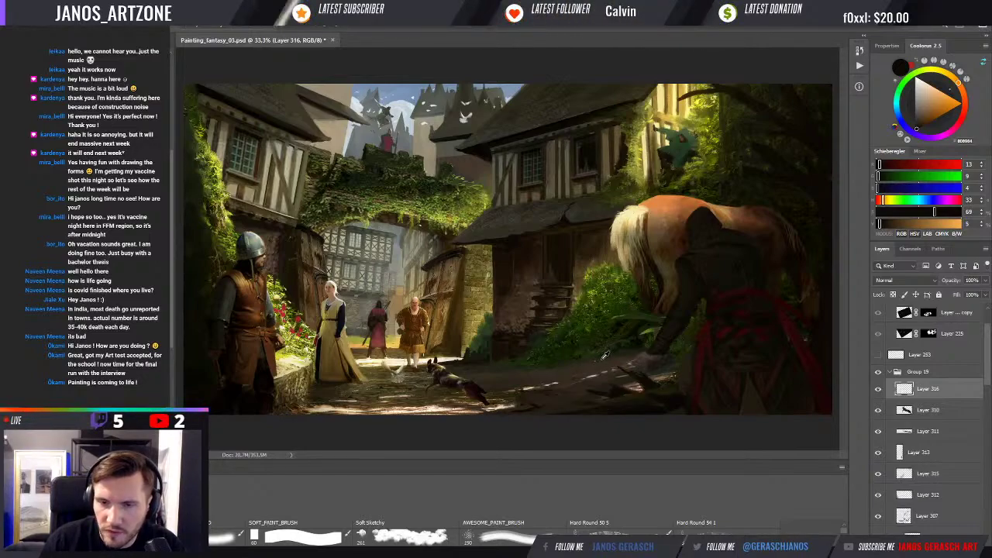
{"action": "left_click", "coordinate": [603, 358], "text": "alt"}
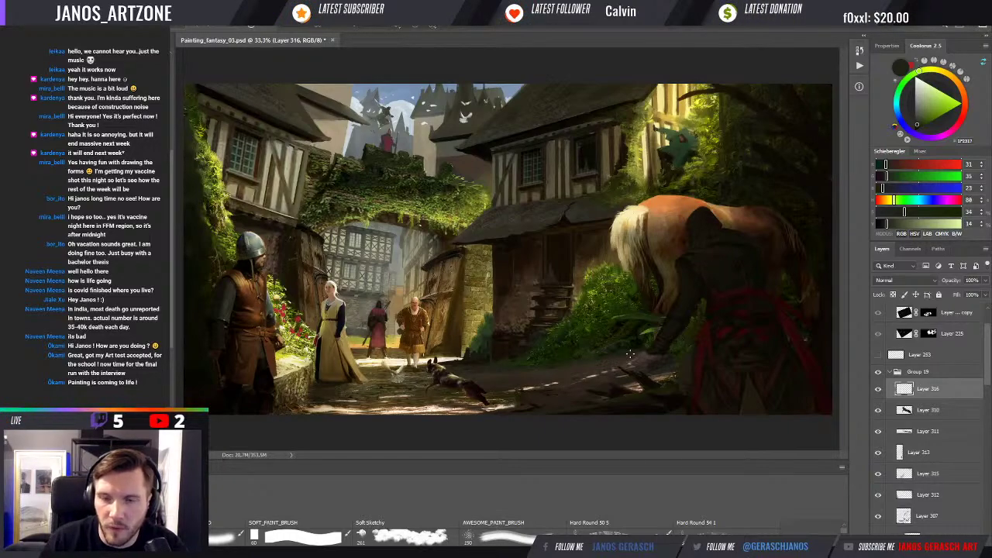
{"action": "left_click", "coordinate": [488, 365], "text": "alt"}
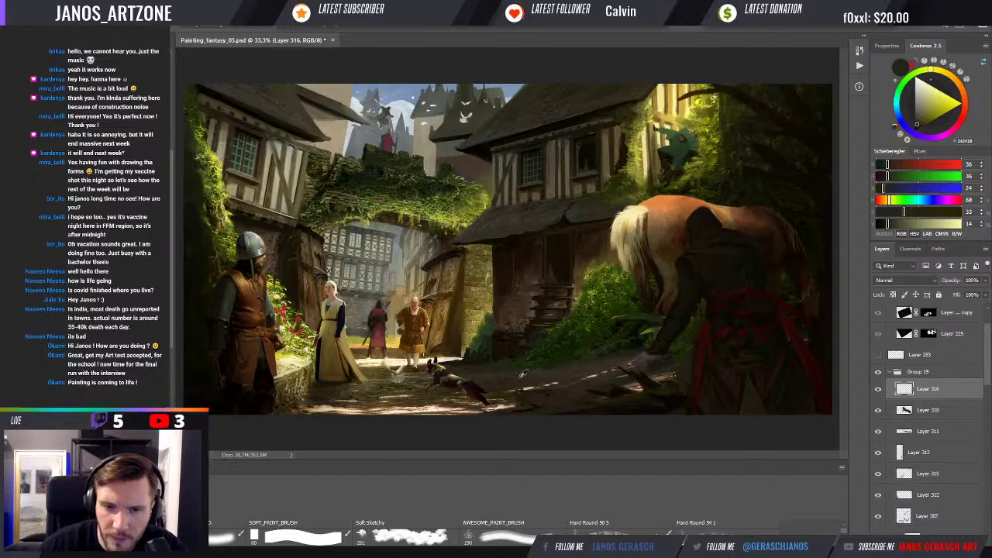
{"action": "left_click", "coordinate": [493, 389], "text": "alt"}
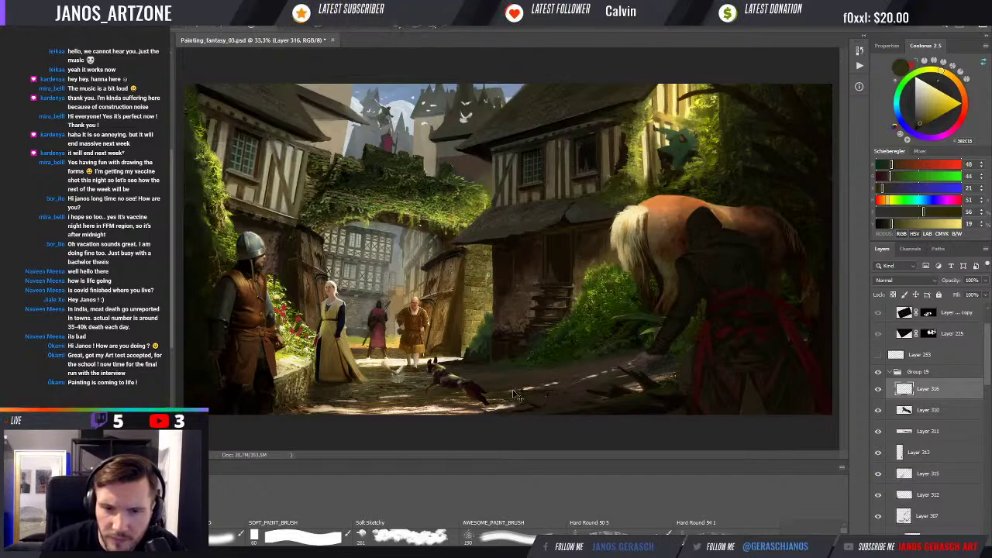
{"action": "left_click", "coordinate": [497, 389], "text": "alt"}
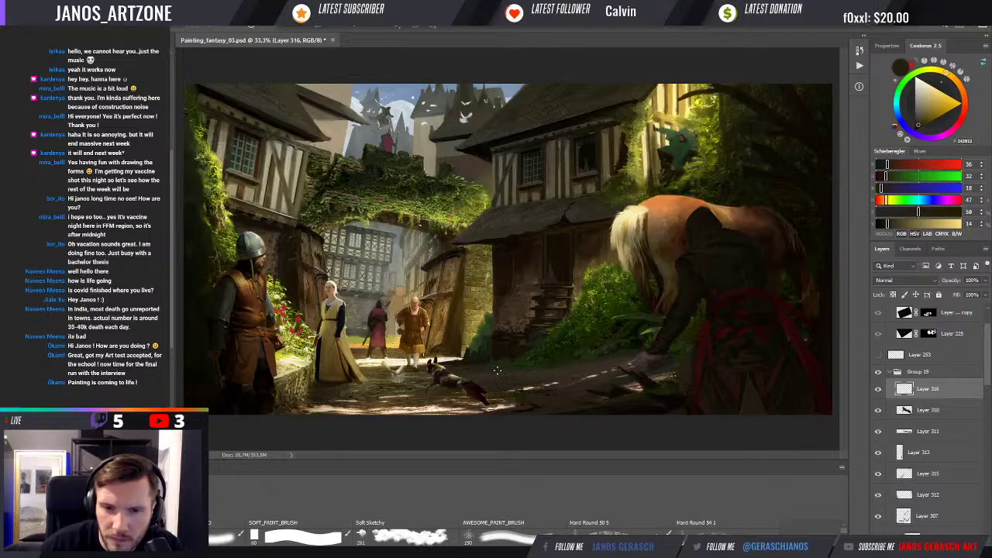
{"action": "left_click", "coordinate": [496, 371], "text": "alt"}
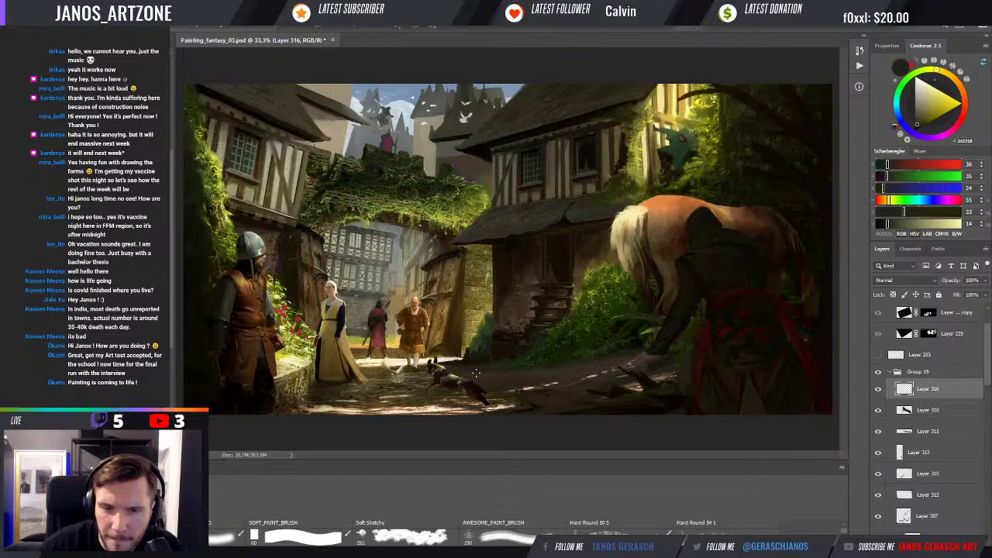
{"action": "left_click", "coordinate": [589, 350], "text": "alt"}
{"action": "key", "text": "ctrl+minus"}
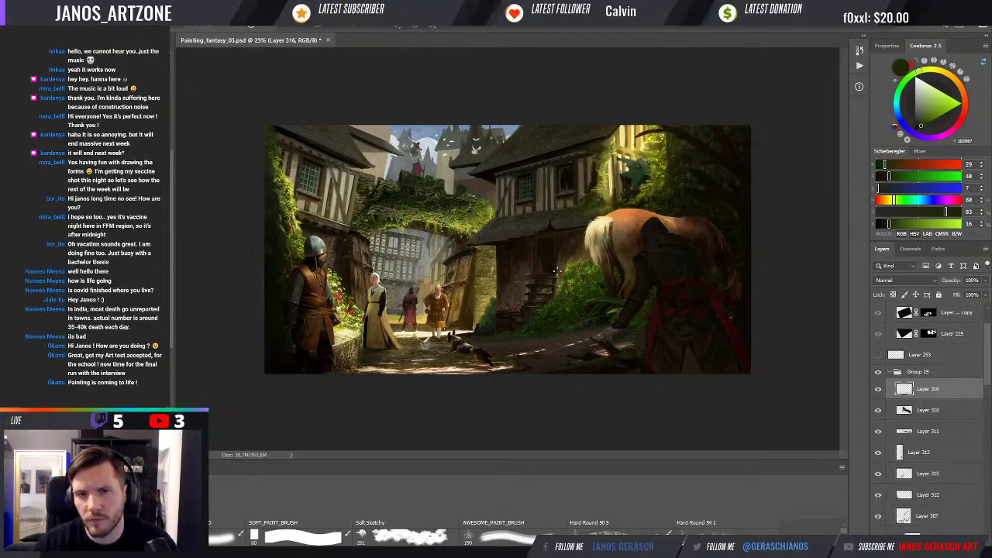
{"action": "key", "text": "ctrl+y"}
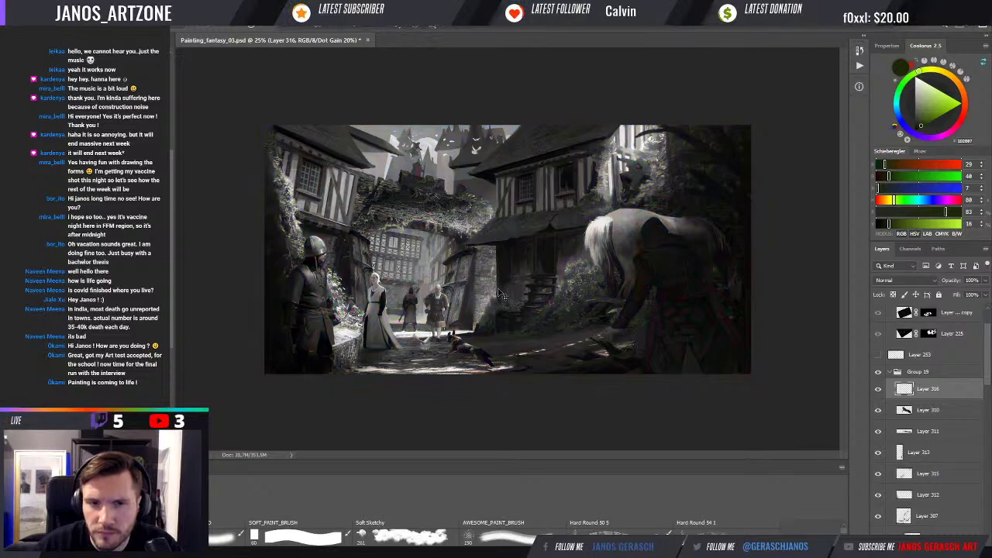
{"action": "key", "text": "ctrl+y"}
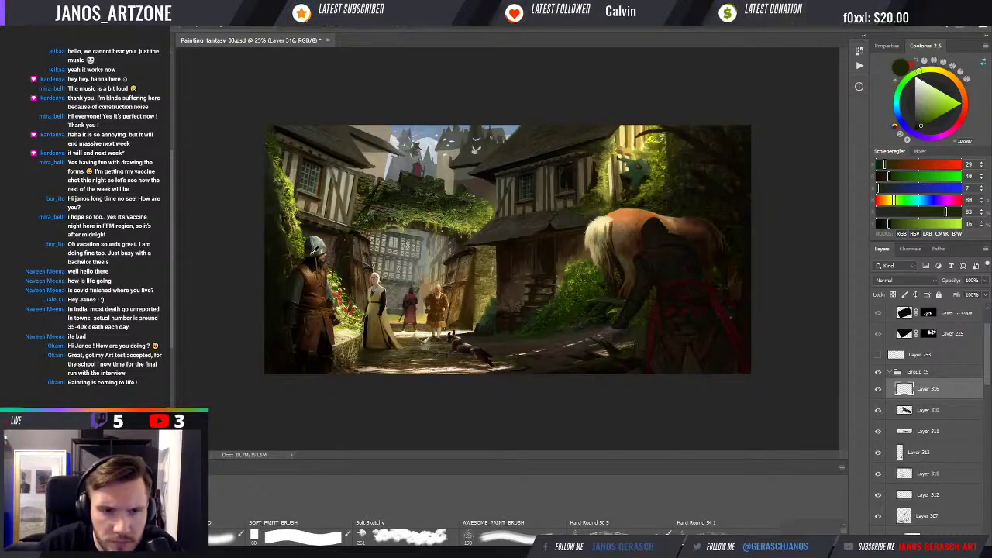
{"action": "left_click", "coordinate": [297, 279], "text": "alt"}
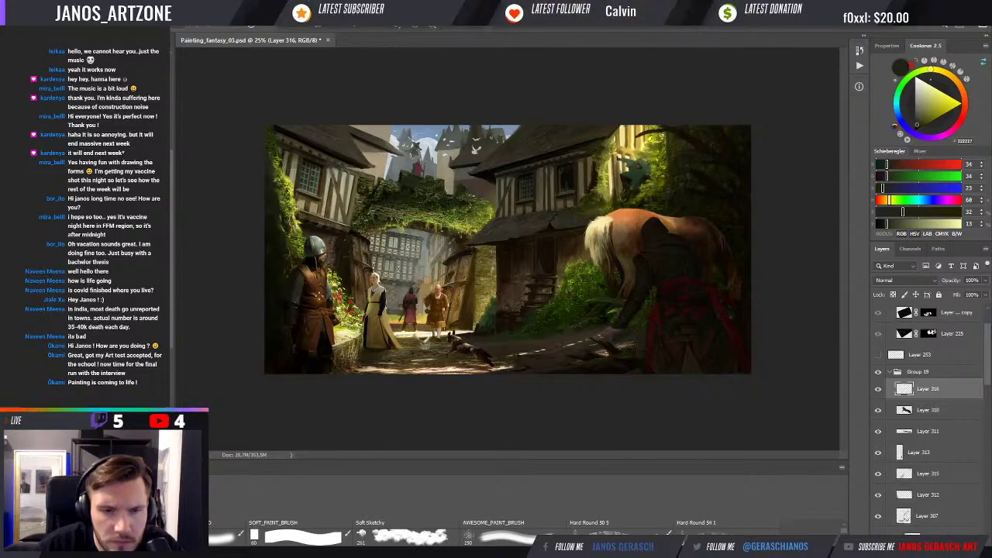
{"action": "key", "text": "ctrl+y"}
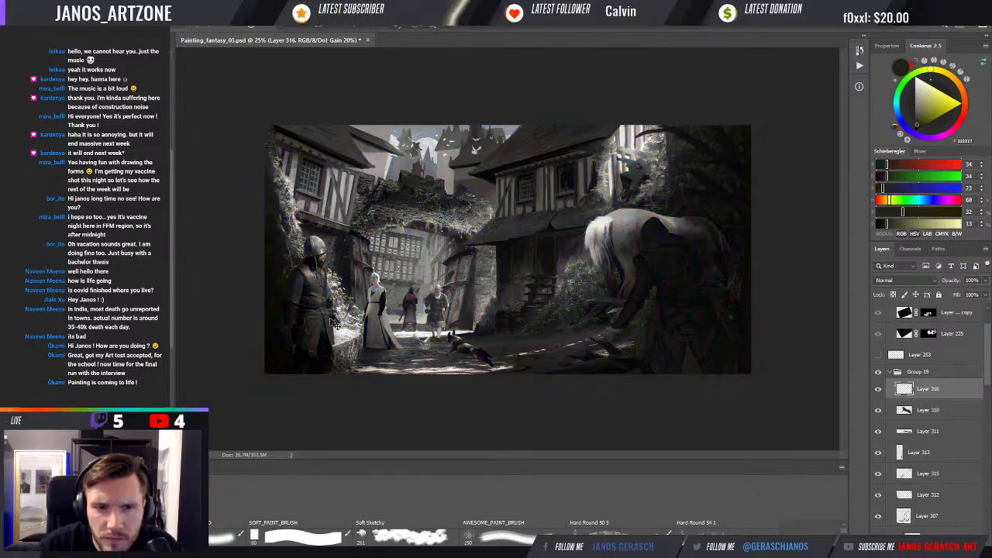
{"action": "key", "text": "ctrl+y"}
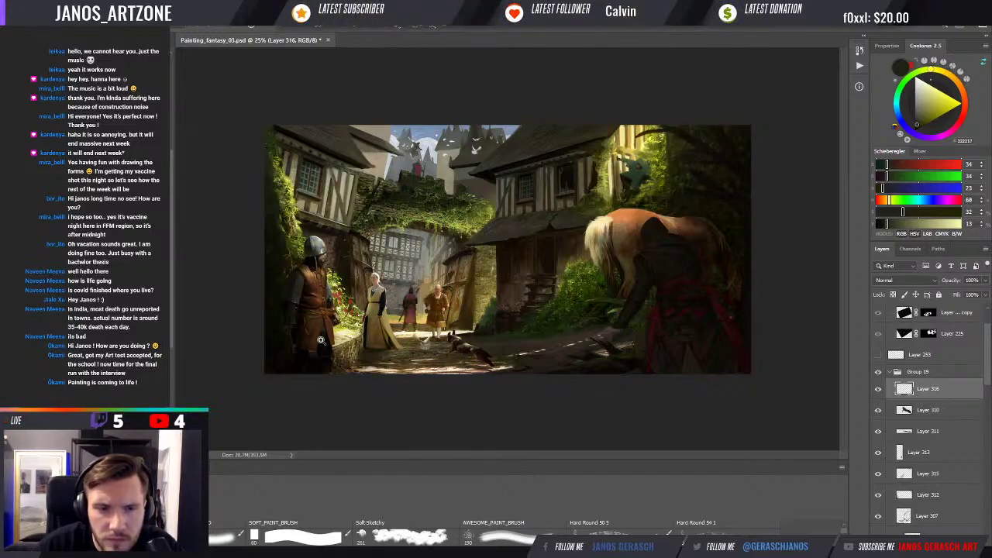
{"action": "key", "text": "ctrl+plus"}
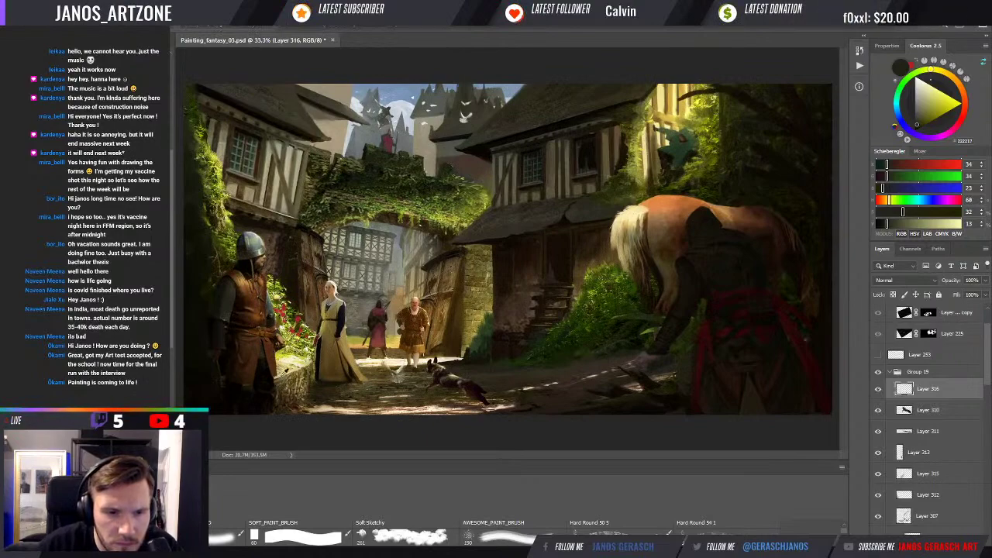
Step: Sample near-black and brown tones beside the soldier, then undo the last change
{"action": "left_click", "coordinate": [270, 379], "text": "alt"}
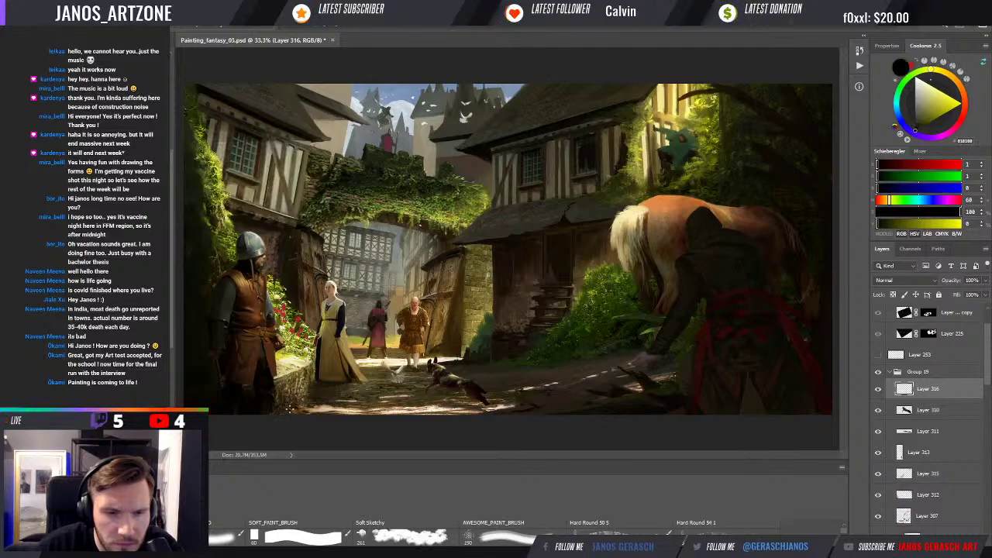
{"action": "left_click", "coordinate": [301, 404], "text": "alt"}
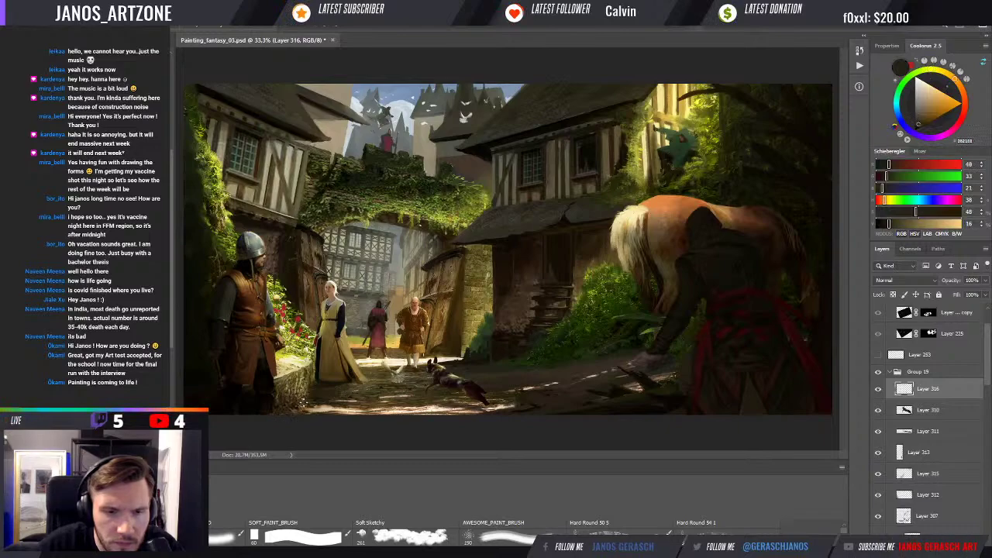
{"action": "left_click", "coordinate": [309, 399], "text": "alt"}
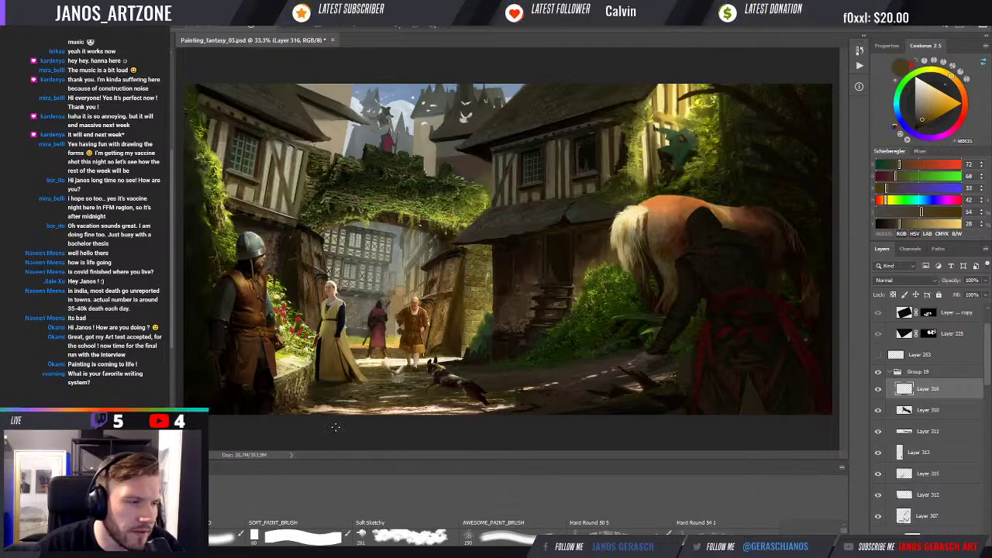
{"action": "key", "text": "ctrl+z"}
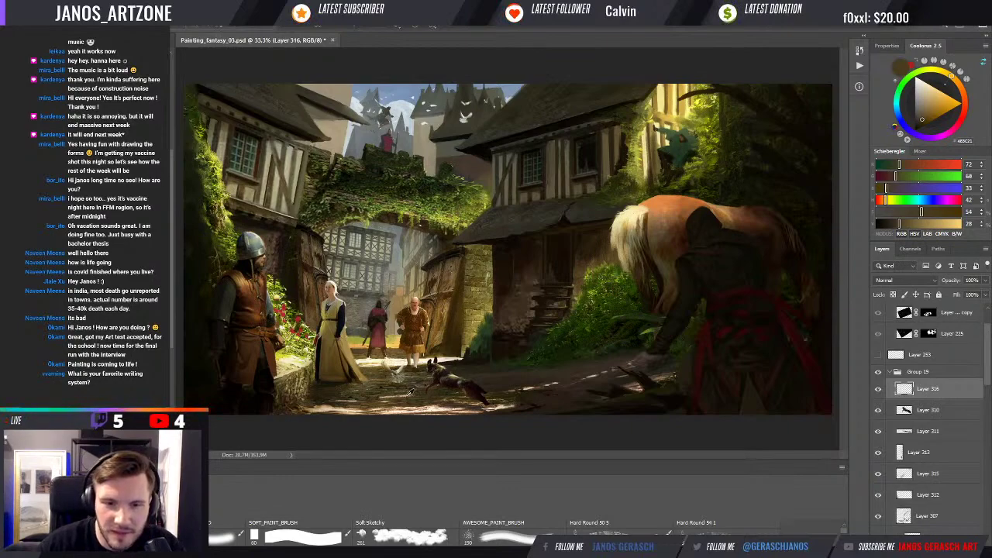
Step: Paint a small ground-coloured stroke near the dog, then sample a darker olive from the street
{"action": "left_click", "coordinate": [375, 379], "text": "alt"}
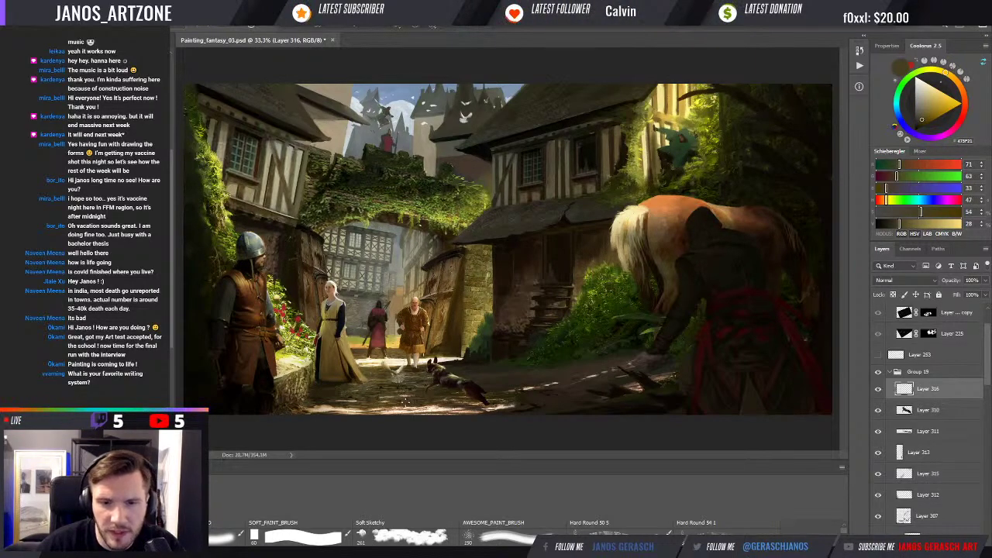
{"action": "left_click_drag", "start_coordinate": [400, 402], "coordinate": [409, 399]}
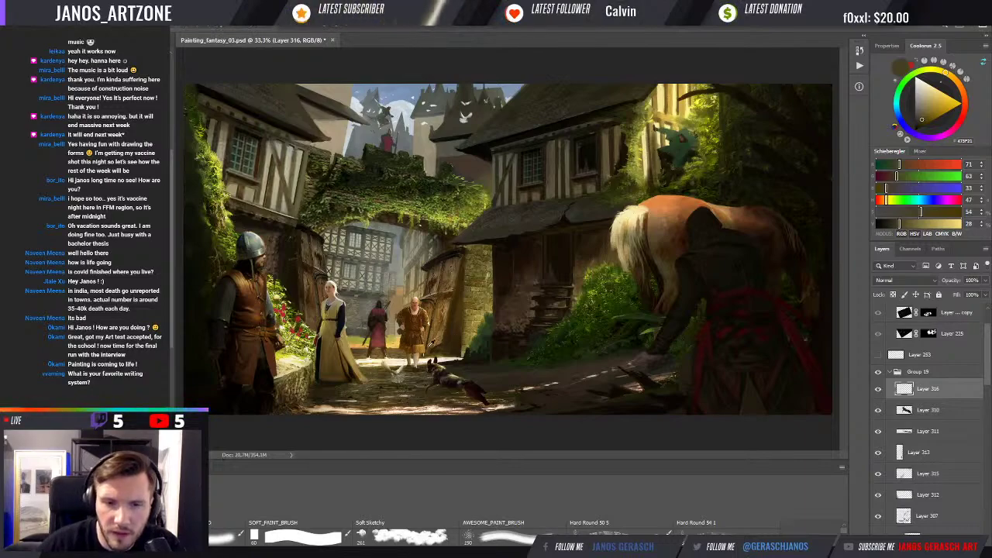
{"action": "left_click", "coordinate": [389, 392], "text": "alt"}
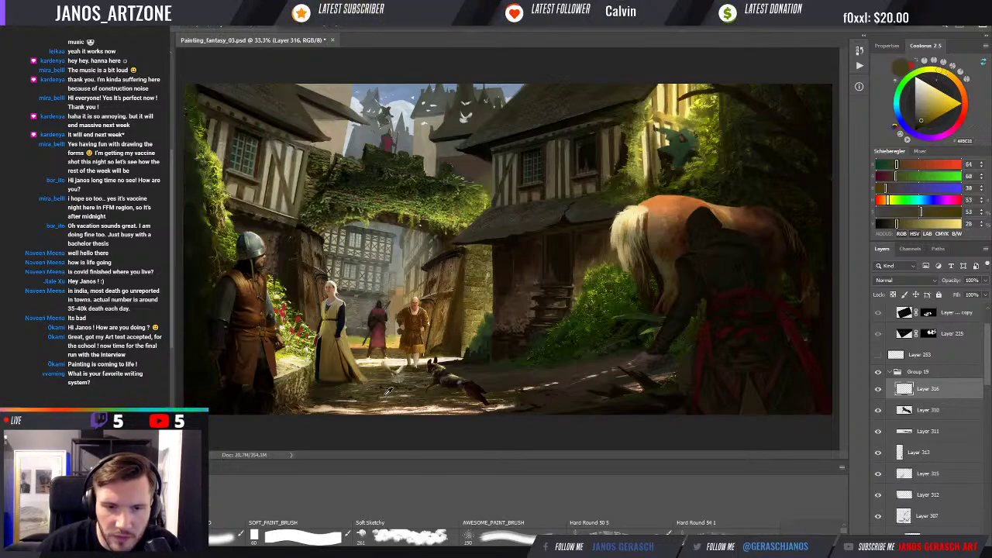
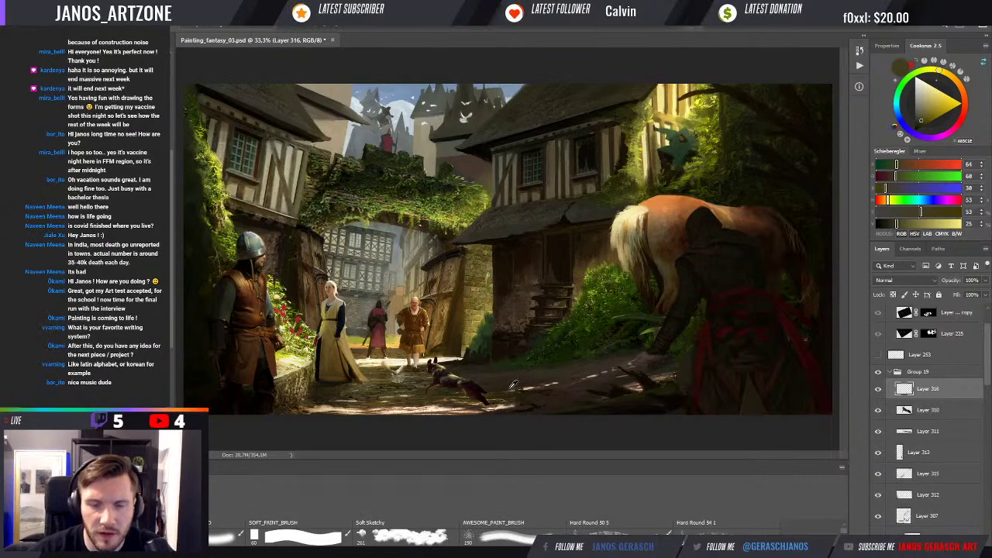
Step: Cancel a transform, then sample dark brown and grey tones from the foreground figures
{"action": "key", "text": "ctrl+t"}
{"action": "key", "text": "Escape"}
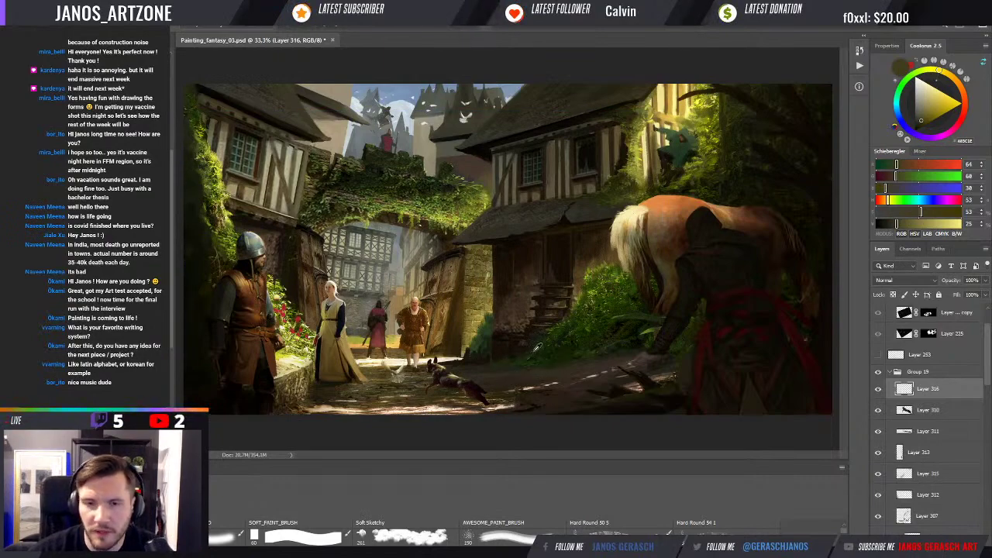
{"action": "left_click", "coordinate": [486, 351], "text": "alt"}
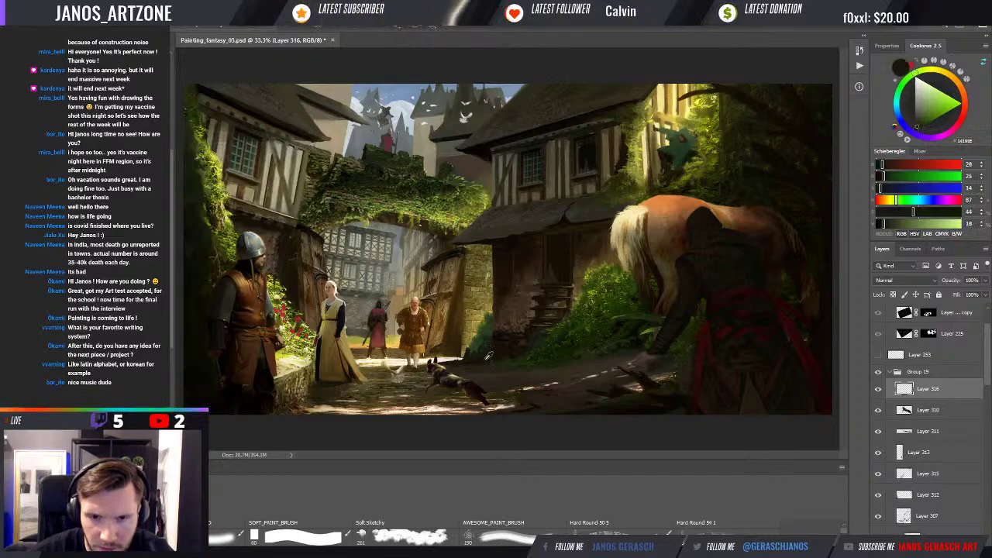
{"action": "left_click", "coordinate": [481, 350], "text": "alt"}
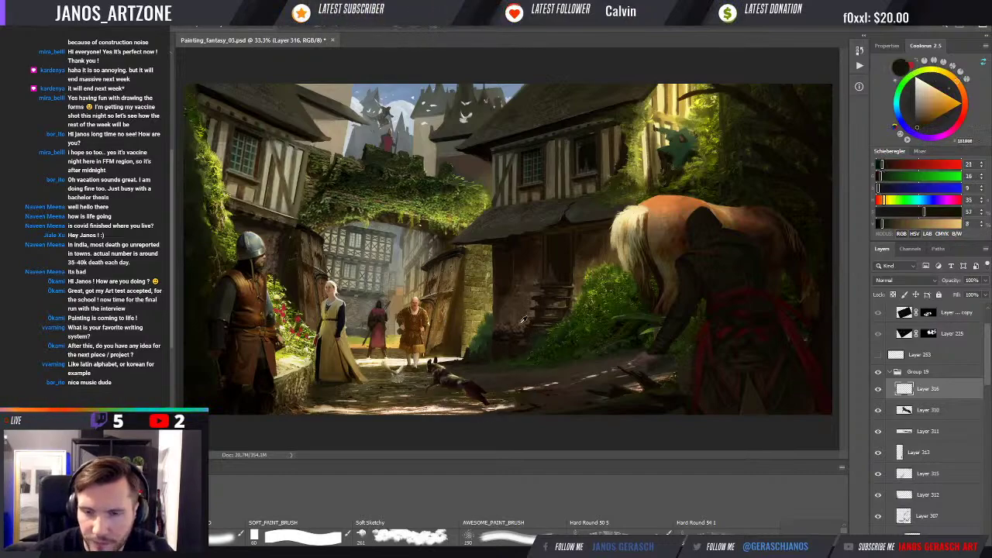
{"action": "left_click", "coordinate": [635, 357], "text": "alt"}
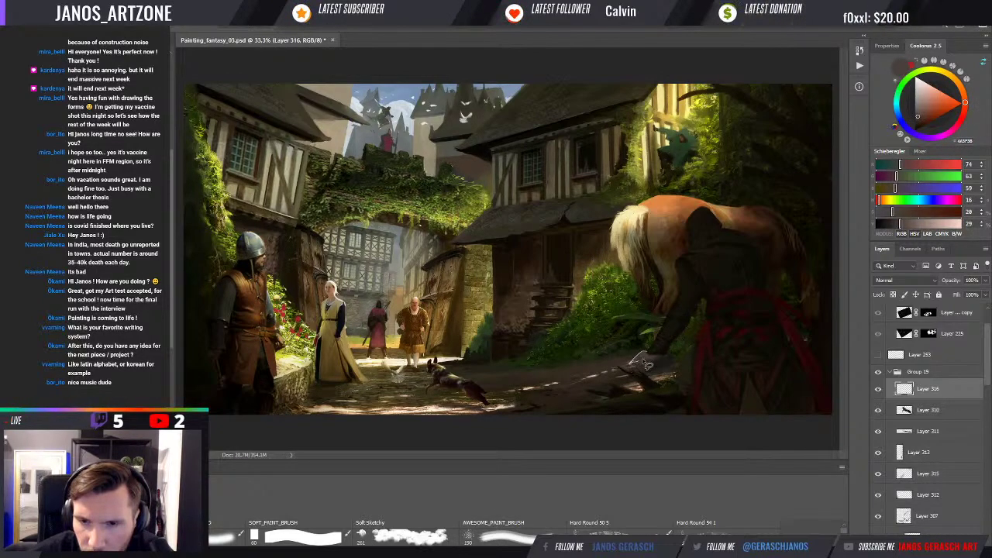
{"action": "left_click", "coordinate": [641, 358], "text": "alt"}
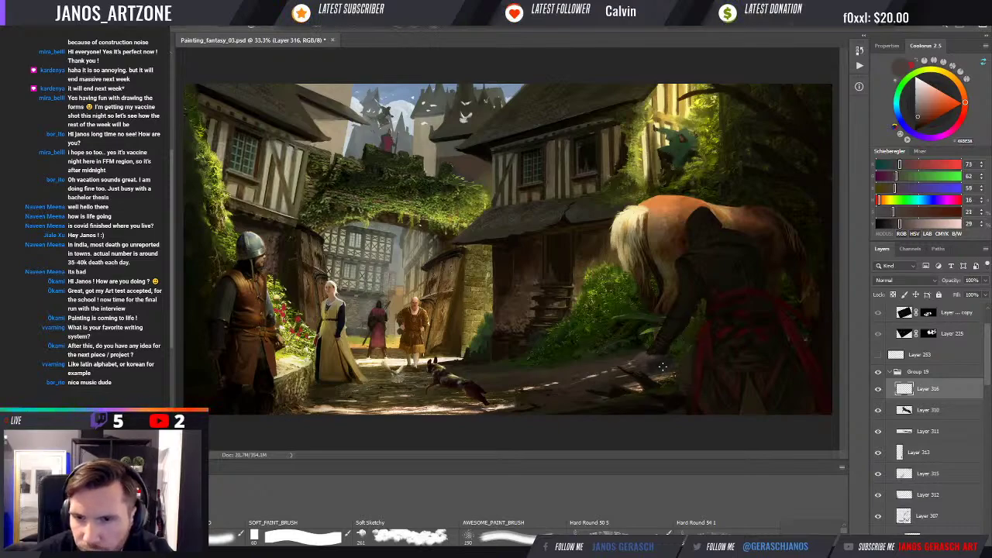
{"action": "left_click", "coordinate": [677, 366], "text": "alt"}
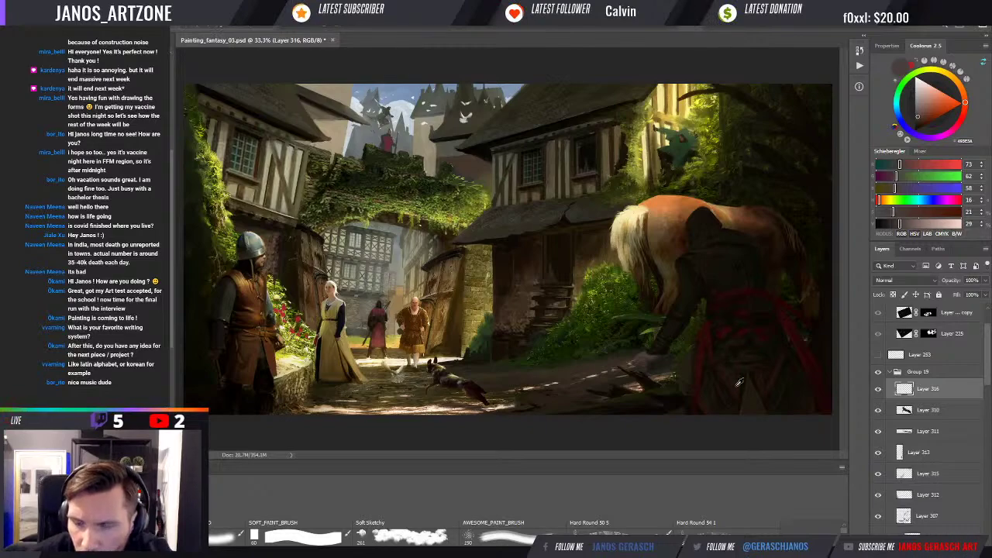
Step: Sample deep browns from the cloaked figure and a cool dark grey from the helmet
{"action": "left_click", "coordinate": [697, 355], "text": "alt"}
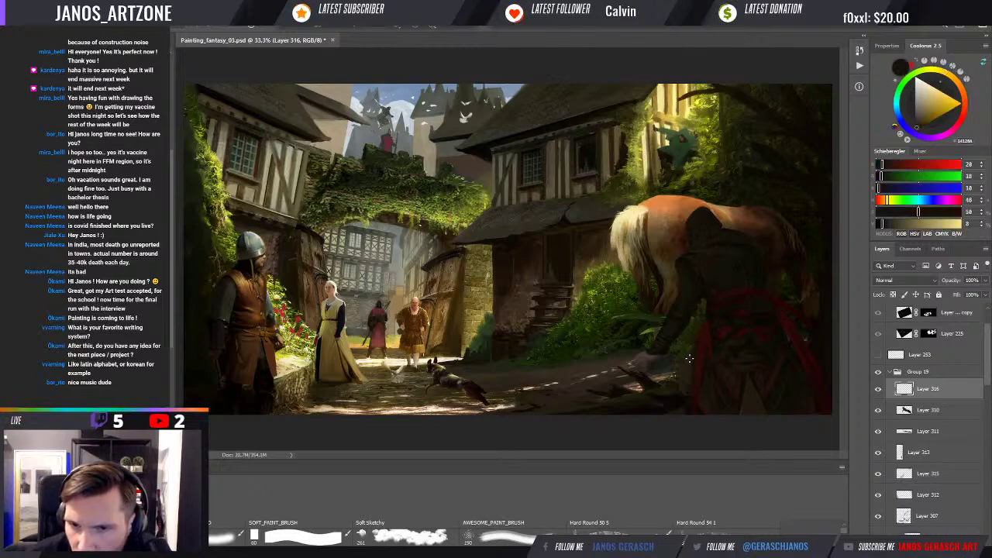
{"action": "left_click", "coordinate": [690, 361], "text": "alt"}
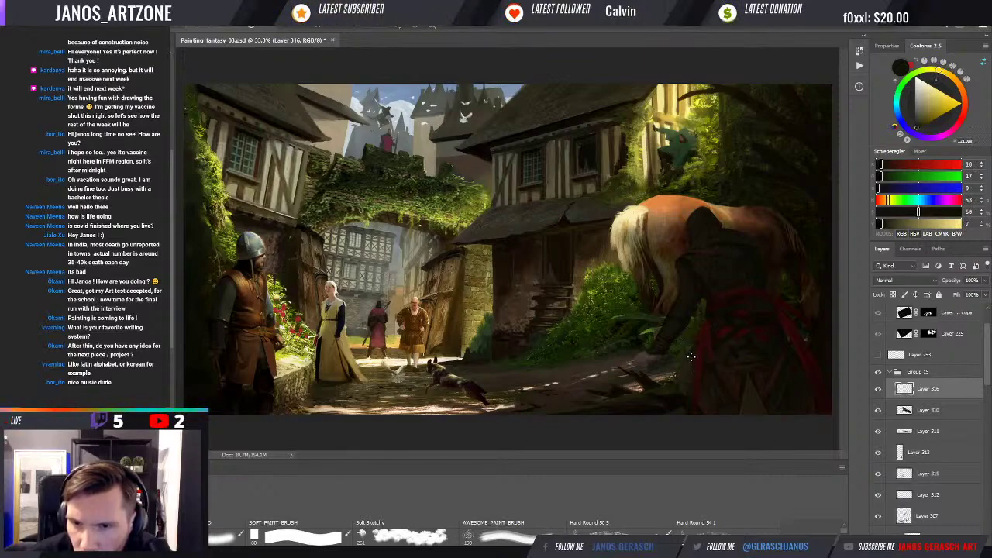
{"action": "left_click", "coordinate": [719, 397], "text": "alt"}
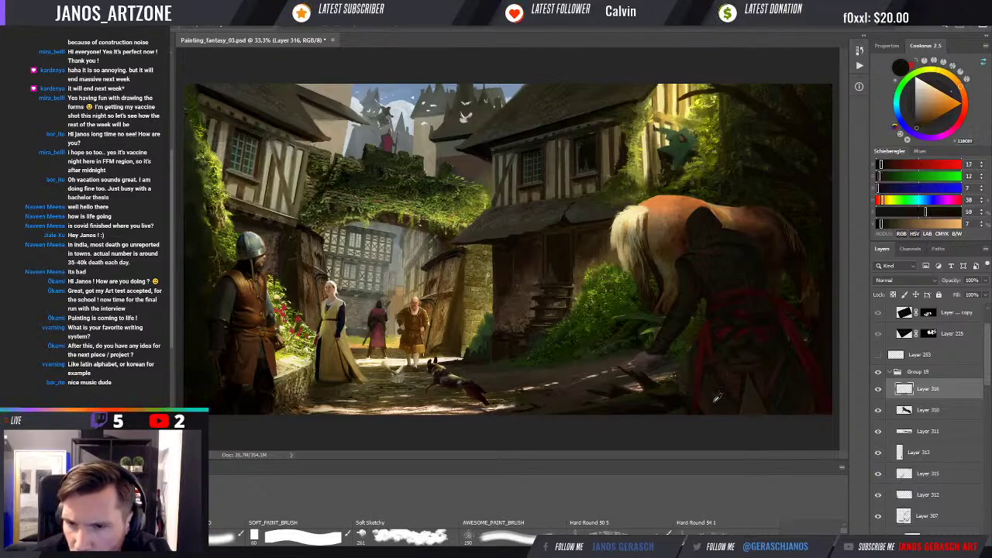
{"action": "left_click", "coordinate": [717, 397], "text": "alt"}
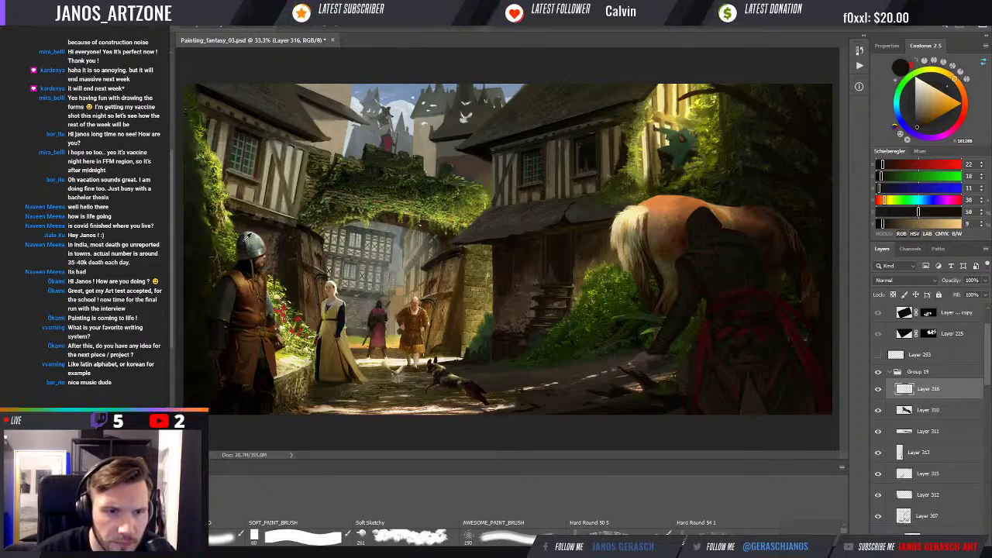
{"action": "left_click", "coordinate": [248, 236], "text": "alt"}
Step: Add a new Multiply layer above Layer 316 and pick a warm beige colour
{"action": "key", "text": "ctrl+shift+alt+n"}
{"action": "key", "text": "alt+shift+m"}
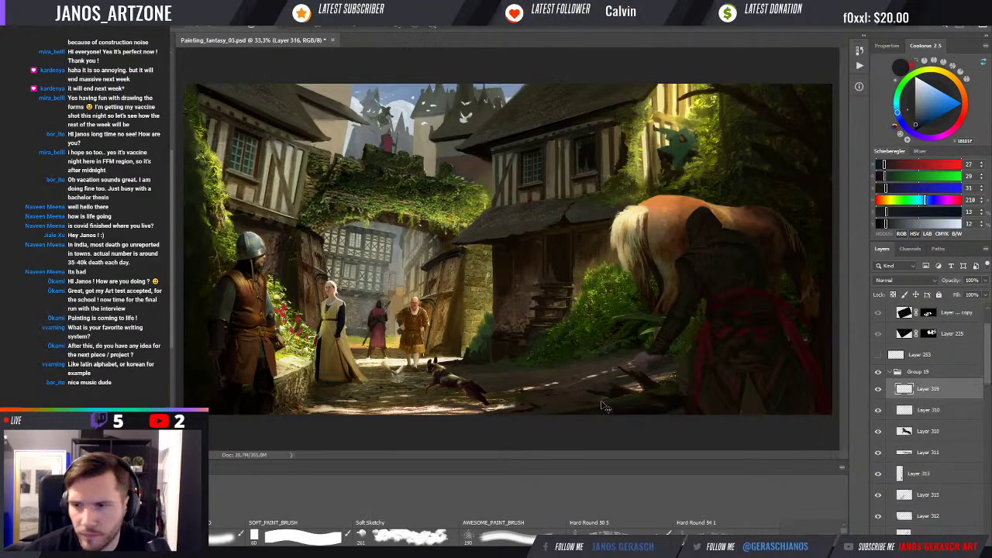
{"action": "left_click", "coordinate": [921, 93]}
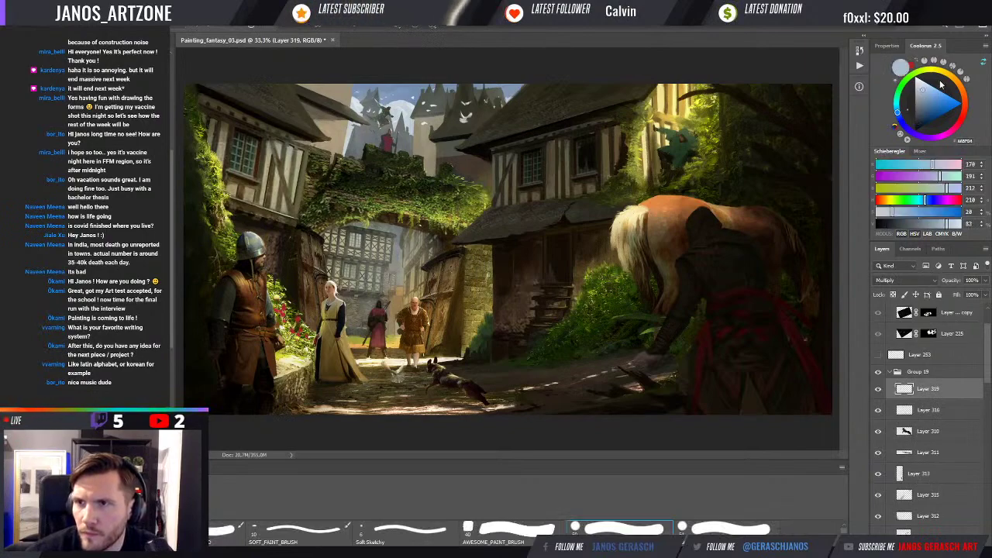
{"action": "left_click", "coordinate": [944, 85]}
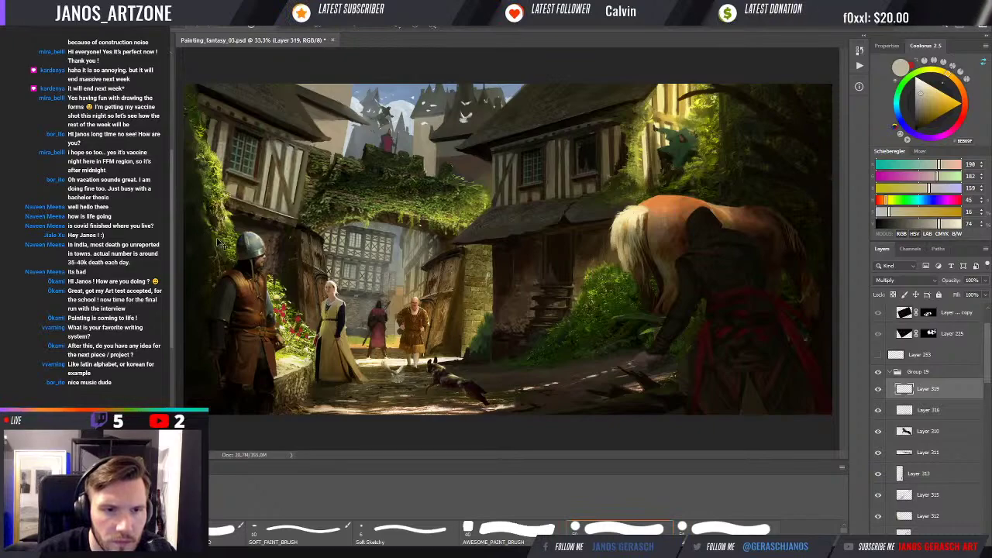
Step: In greyscale proof view, paint darkening strokes over the armoured soldier, then return to colour
{"action": "key", "text": "ctrl+y"}
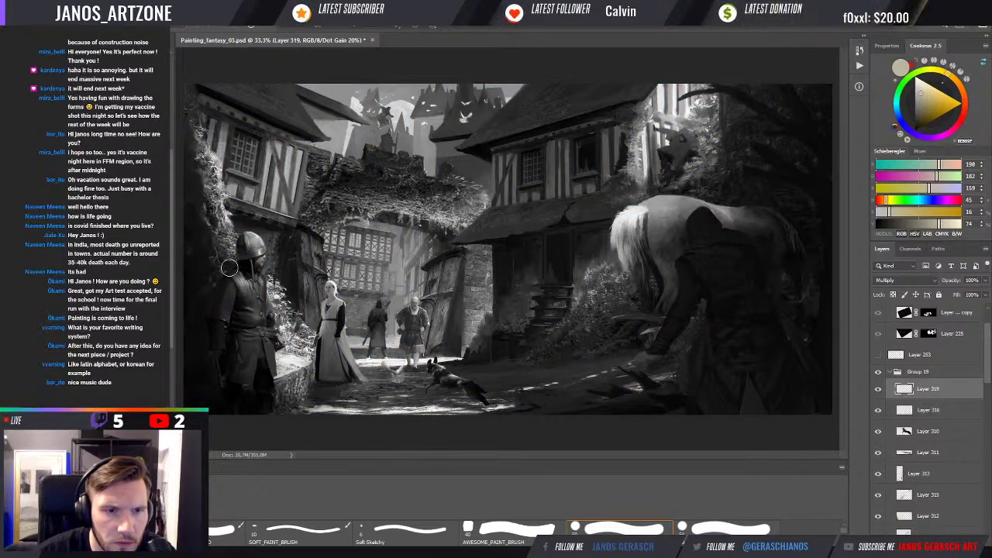
{"action": "mouse_move", "coordinate": [238, 269]}
{"action": "left_mouse_down"}
{"action": "mouse_move", "coordinate": [239, 292]}
{"action": "mouse_move", "coordinate": [245, 239]}
{"action": "left_mouse_up"}
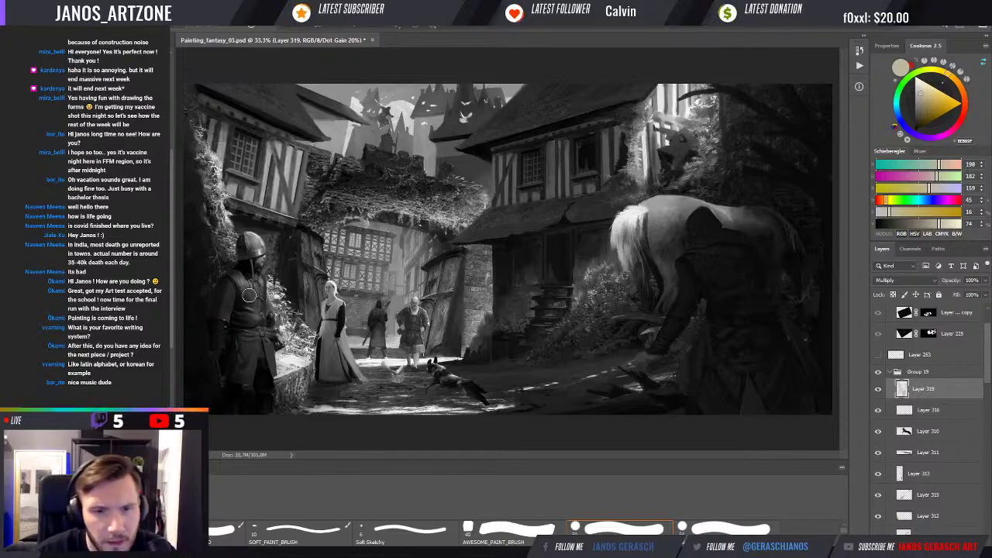
{"action": "mouse_move", "coordinate": [249, 295]}
{"action": "left_mouse_down"}
{"action": "mouse_move", "coordinate": [194, 271]}
{"action": "mouse_move", "coordinate": [225, 293]}
{"action": "left_mouse_up"}
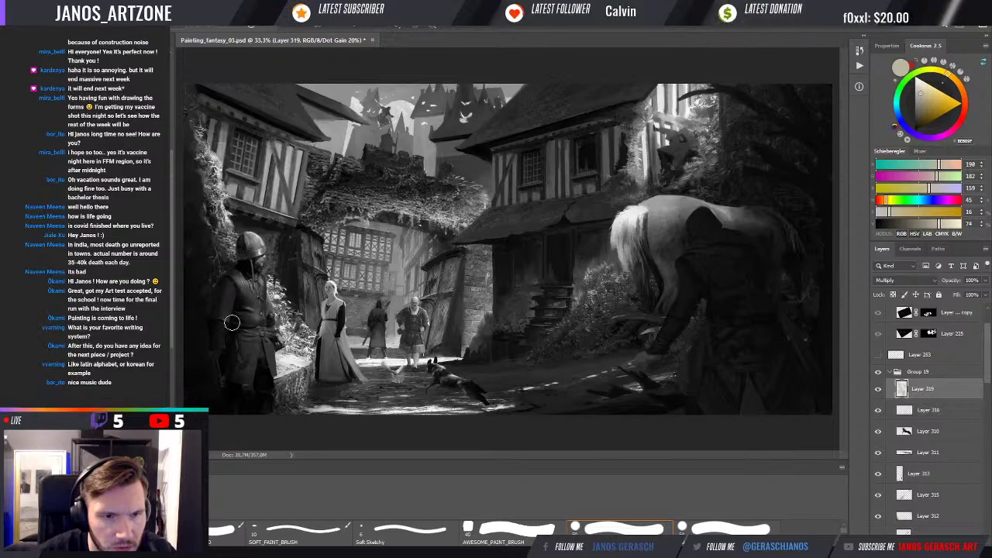
{"action": "left_click_drag", "start_coordinate": [230, 312], "coordinate": [246, 312]}
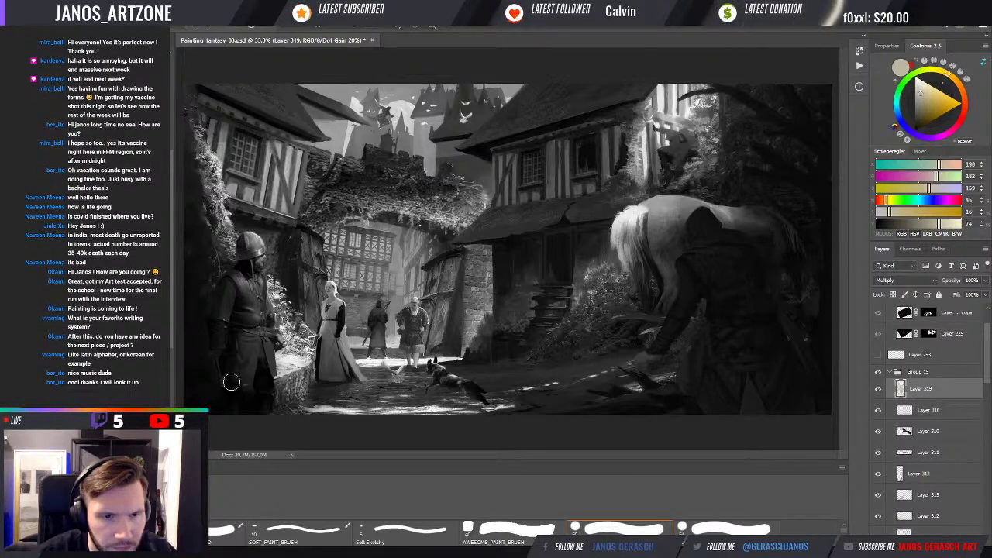
{"action": "left_click_drag", "start_coordinate": [231, 382], "coordinate": [250, 322]}
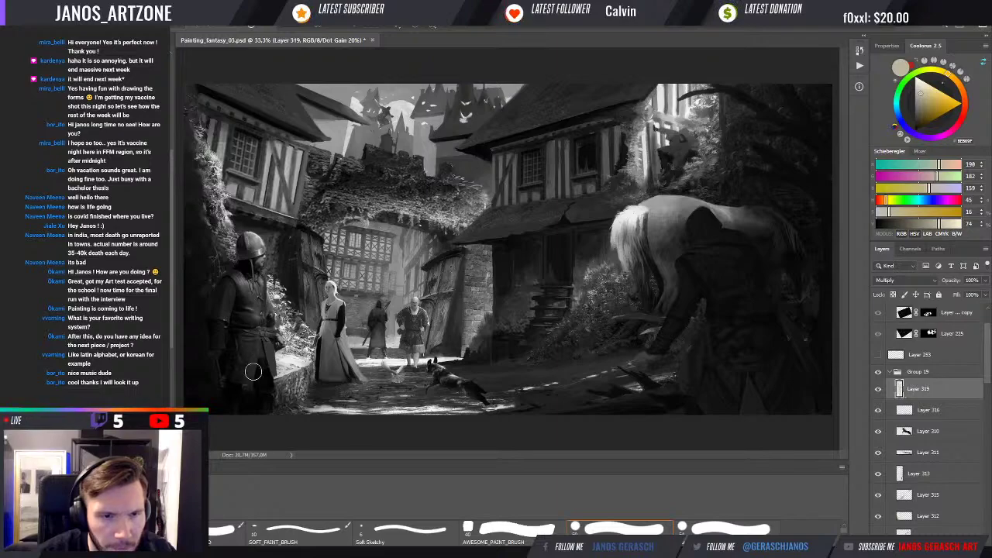
{"action": "key", "text": "ctrl+y"}
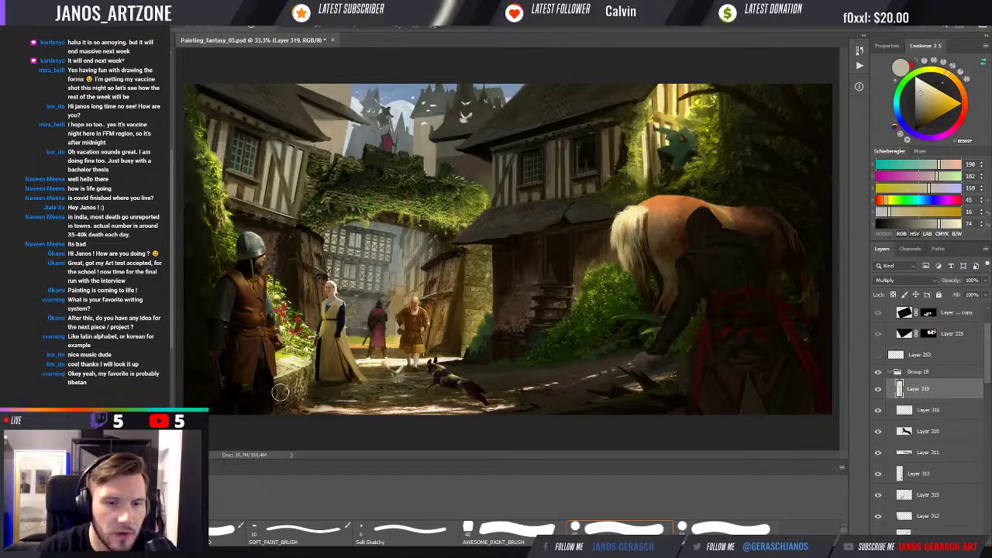
{"action": "left_click", "coordinate": [878, 390]}
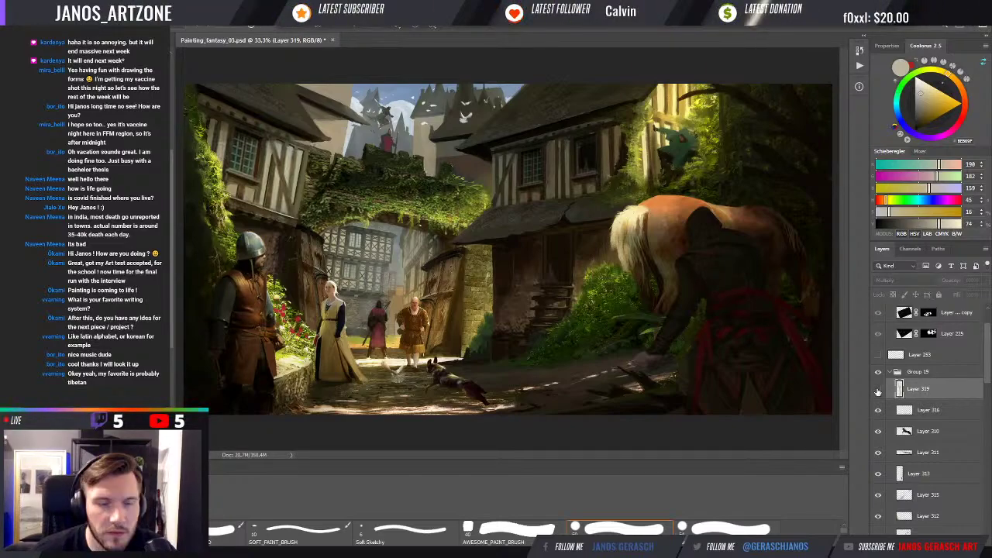
{"action": "left_click", "coordinate": [879, 390]}
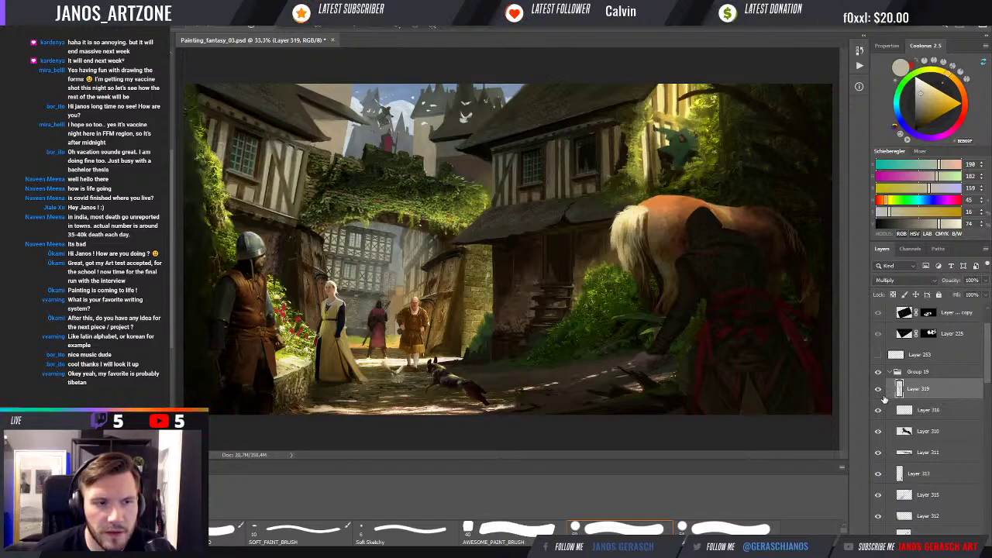
{"action": "key", "text": "ctrl+y"}
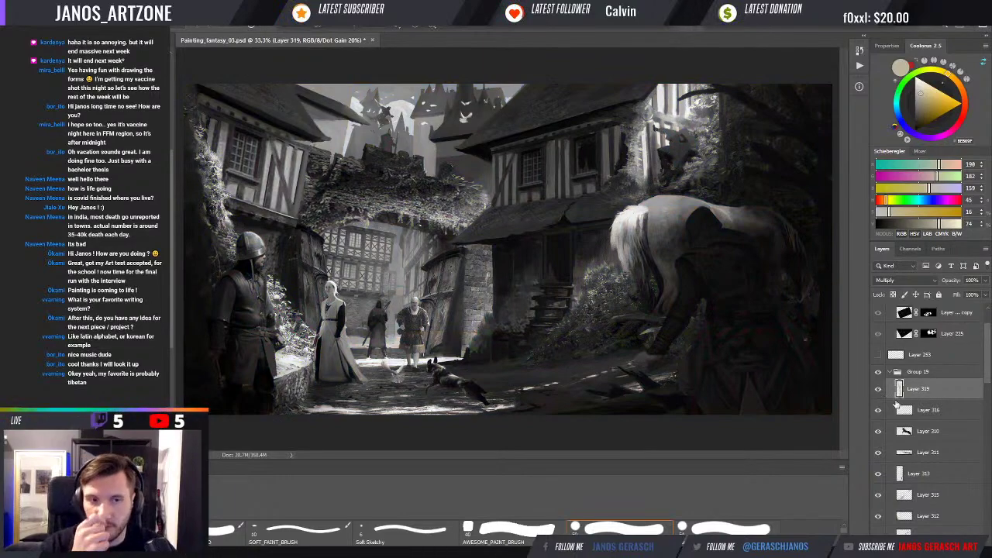
{"action": "key", "text": "ctrl+y"}
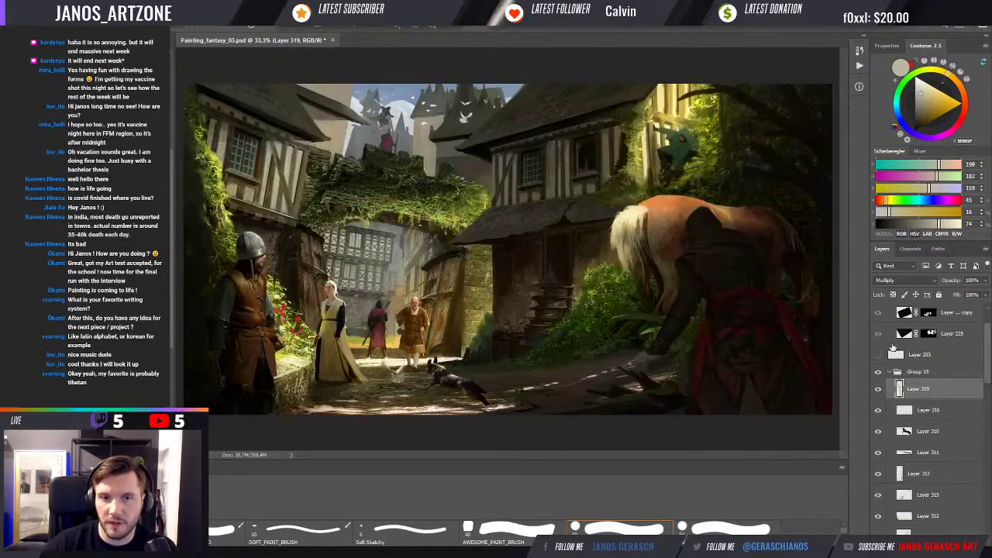
{"action": "key", "text": "ctrl+y"}
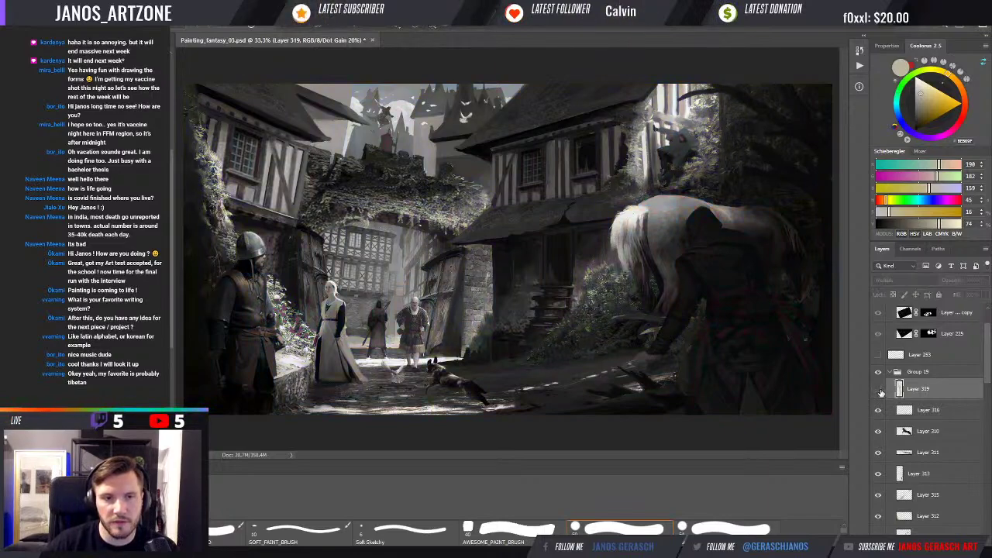
{"action": "left_click", "coordinate": [878, 390]}
{"action": "left_click", "coordinate": [879, 390]}
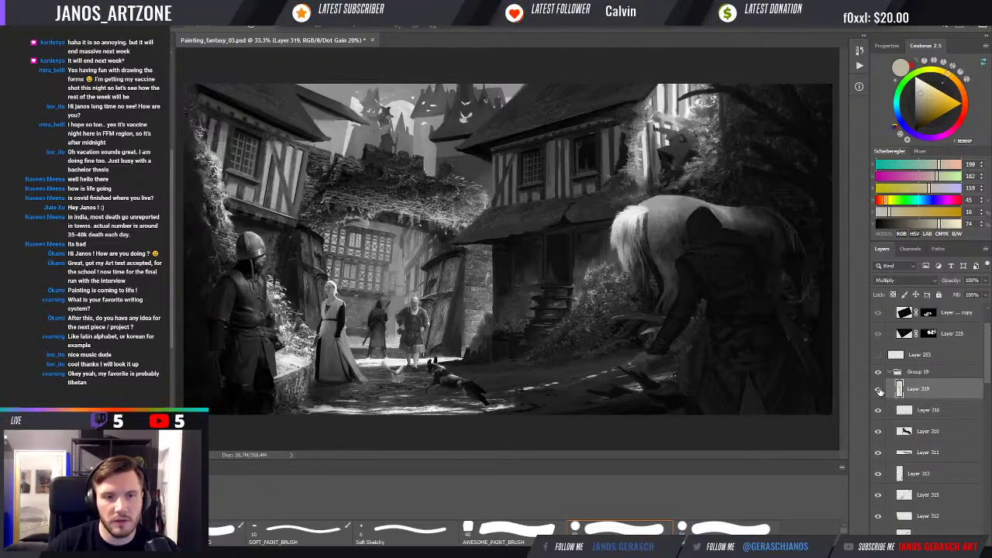
{"action": "key", "text": "ctrl+y"}
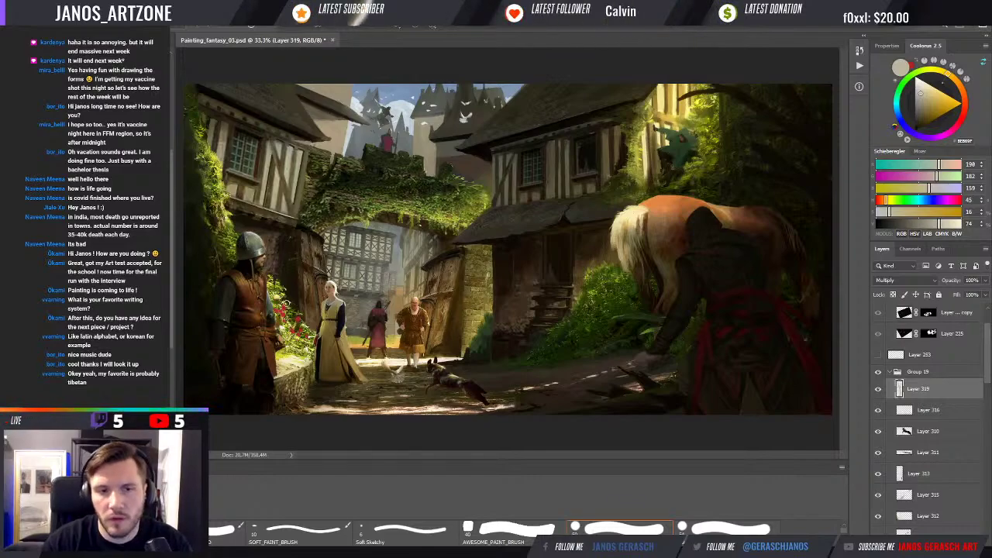
Step: Make Layer 316 active, choose the AWESOME_PAINT_BRUSH brush, and zoom the canvas to 33.3%
{"action": "scroll", "coordinate": [287, 284], "scroll_direction": "down", "scroll_amount": 1}
{"action": "scroll", "coordinate": [287, 283], "scroll_direction": "down", "scroll_amount": 2}
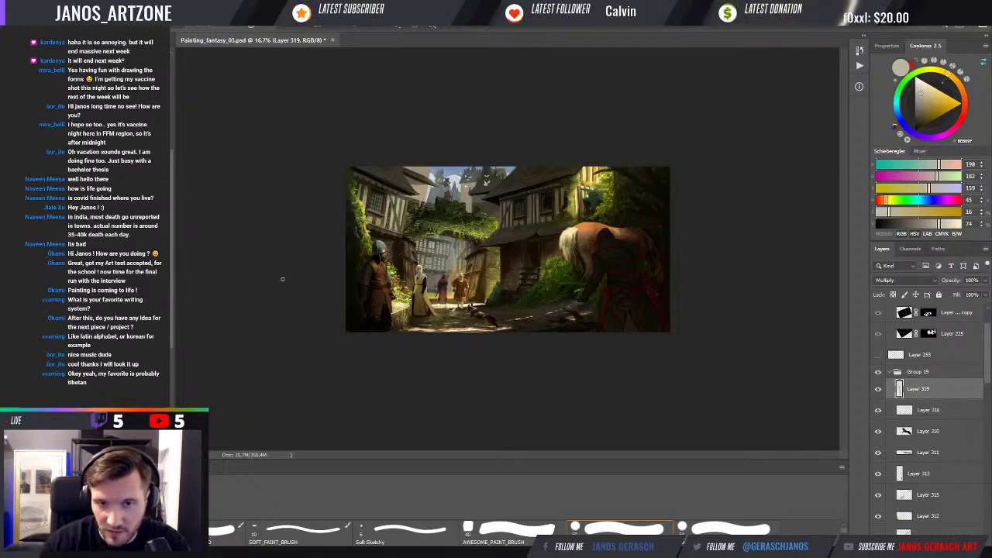
{"action": "scroll", "coordinate": [469, 292], "scroll_direction": "up", "scroll_amount": 1}
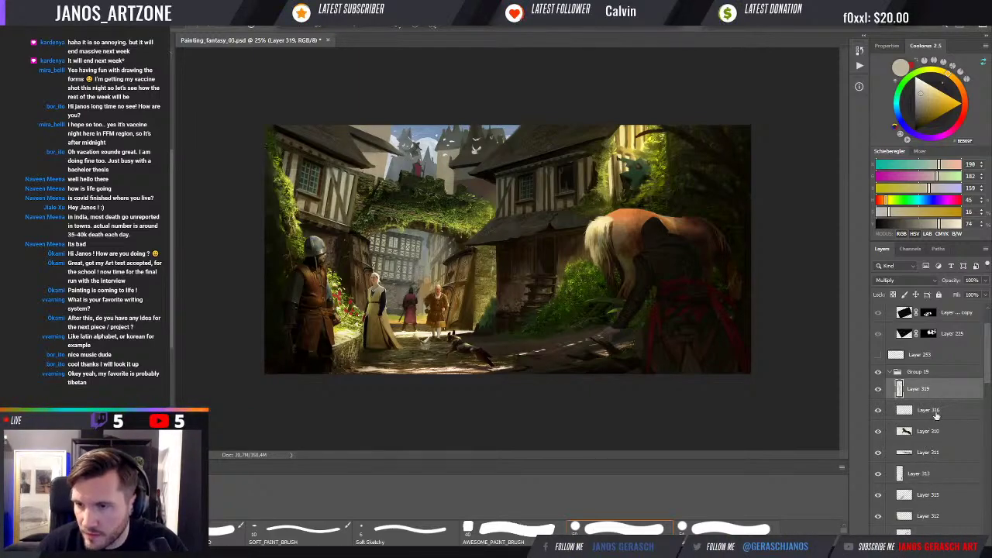
{"action": "left_click", "coordinate": [930, 411]}
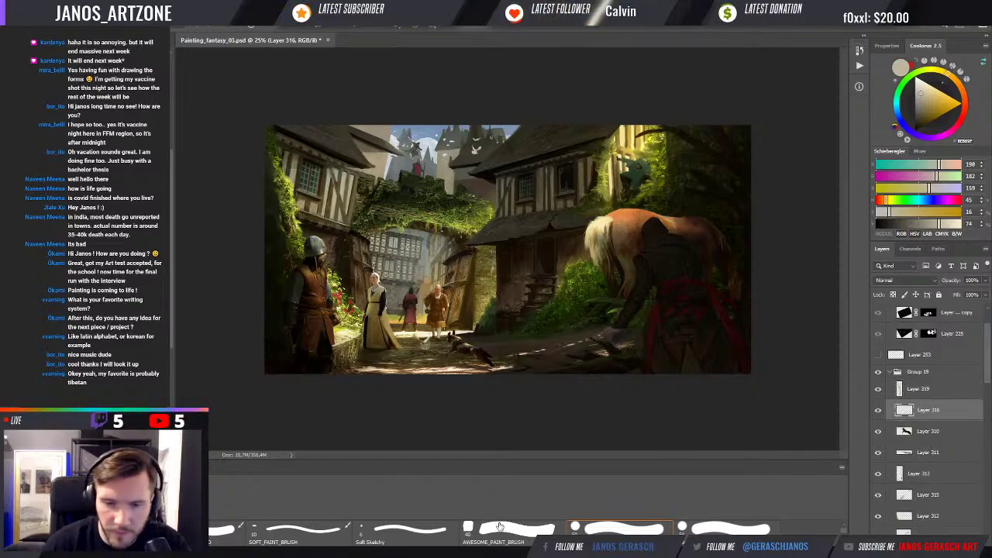
{"action": "left_click", "coordinate": [501, 530]}
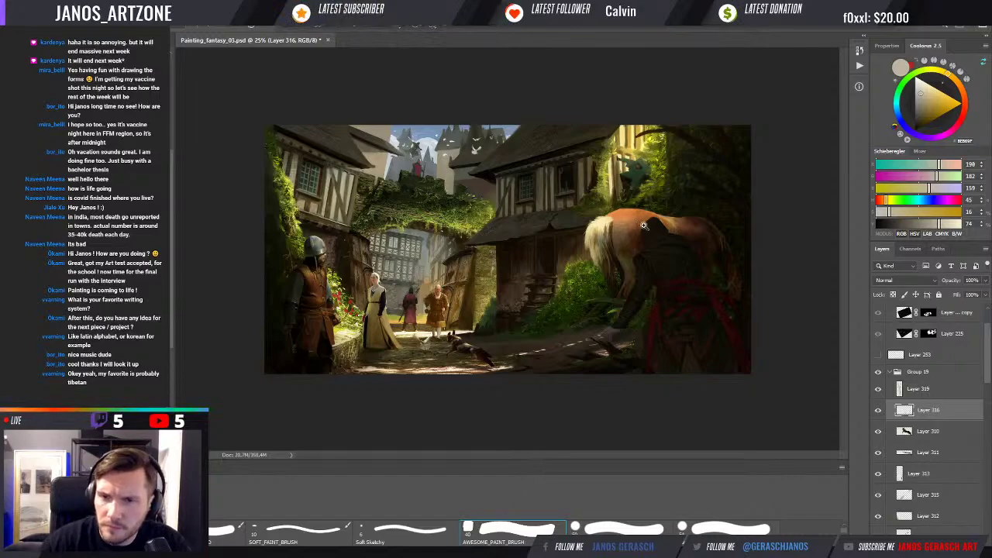
{"action": "key", "text": "ctrl+plus"}
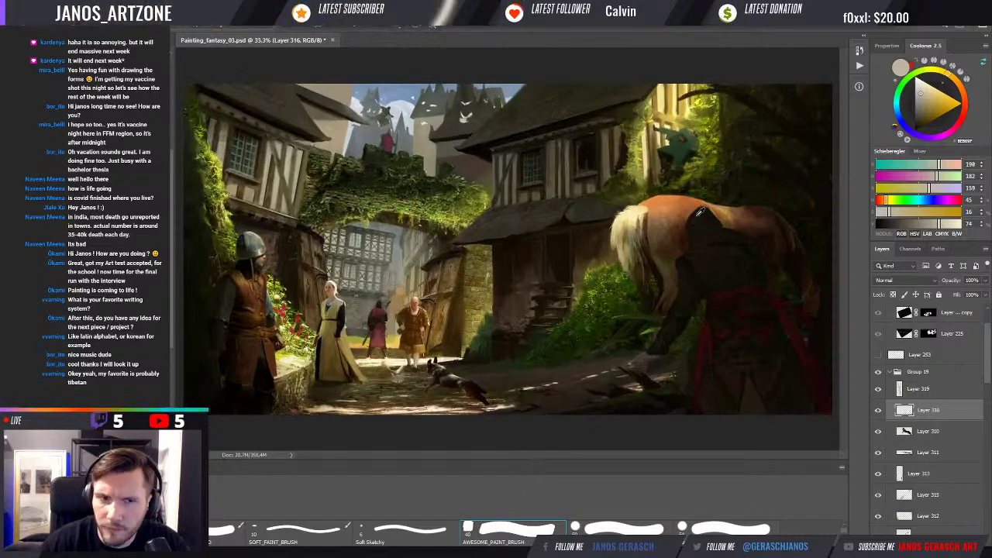
Step: Eyedrop a dark red from the rider's shadowed clothing as the foreground colour
{"action": "left_click", "coordinate": [699, 211], "text": "alt"}
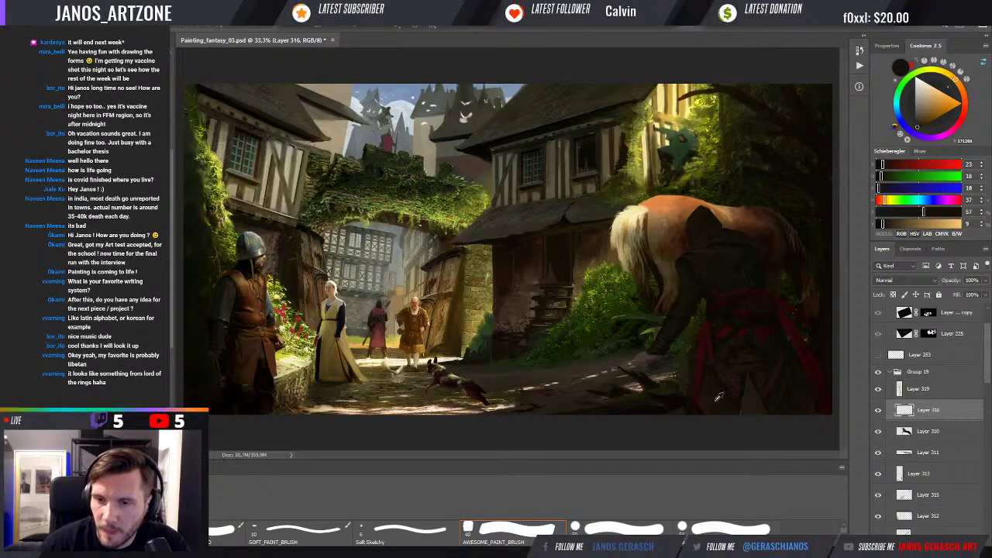
{"action": "left_click", "coordinate": [711, 339], "text": "alt"}
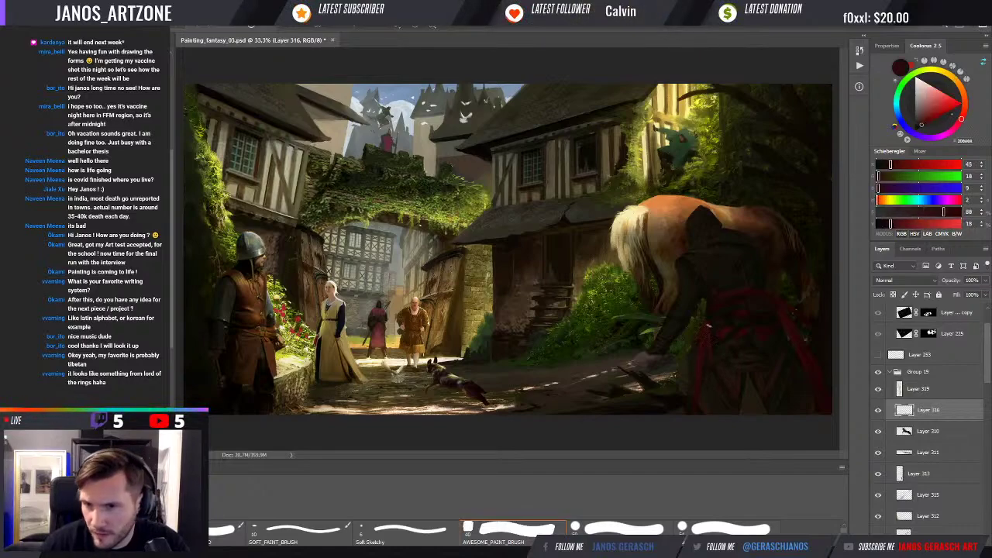
Step: At 50% zoom, sample near-black tones from the rider's clothing, then zoom back out
{"action": "scroll", "coordinate": [736, 324], "scroll_direction": "up", "scroll_amount": 1}
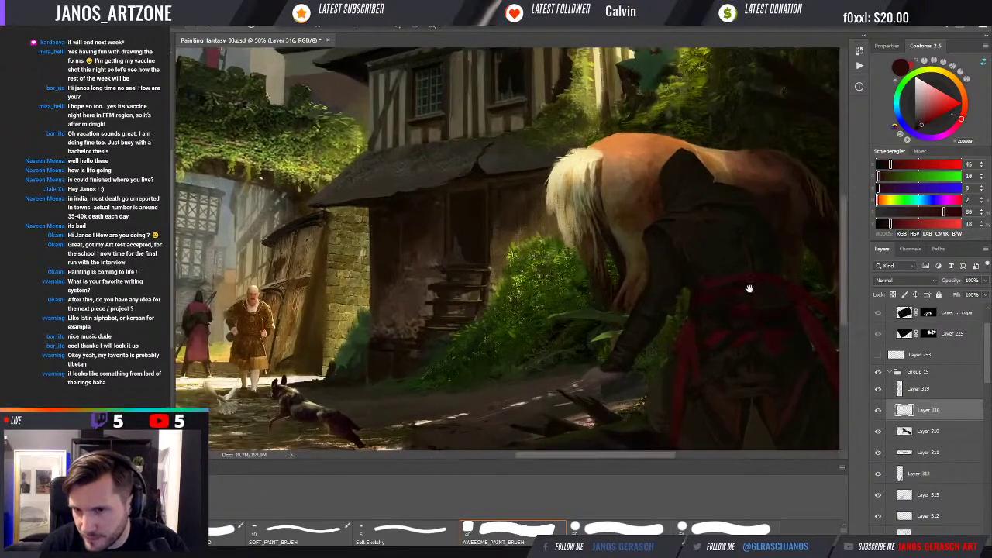
{"action": "left_click", "coordinate": [749, 299], "text": "alt"}
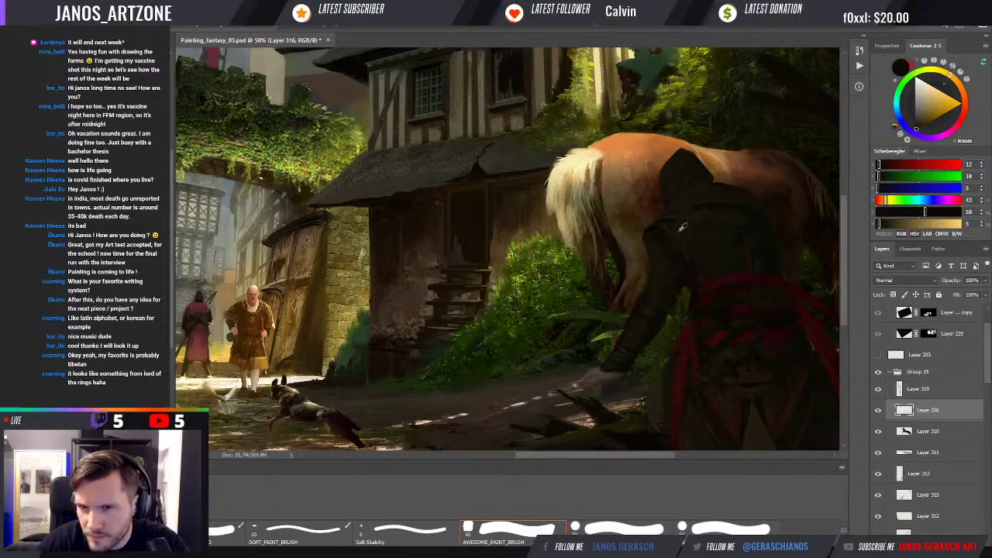
{"action": "left_click", "coordinate": [664, 227], "text": "alt"}
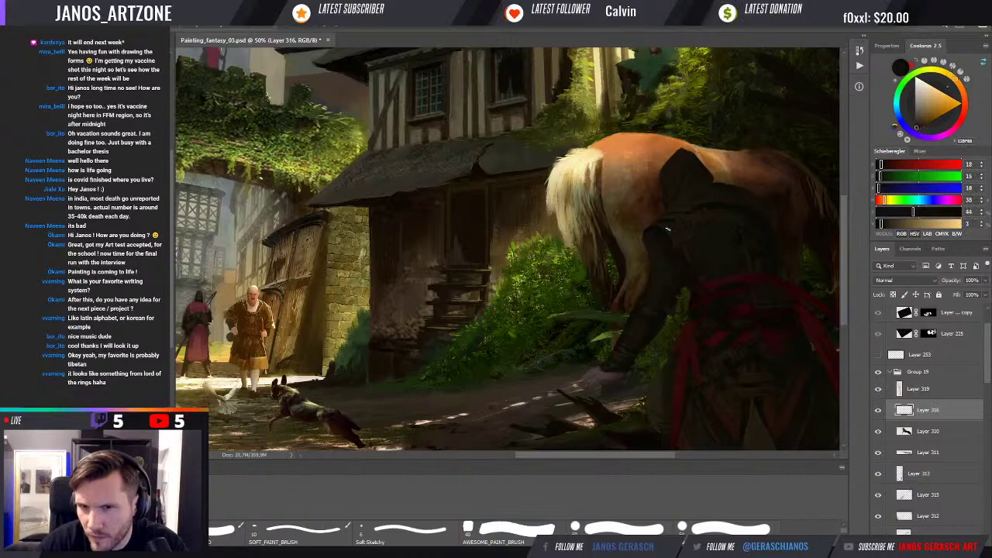
{"action": "left_click", "coordinate": [671, 224], "text": "alt"}
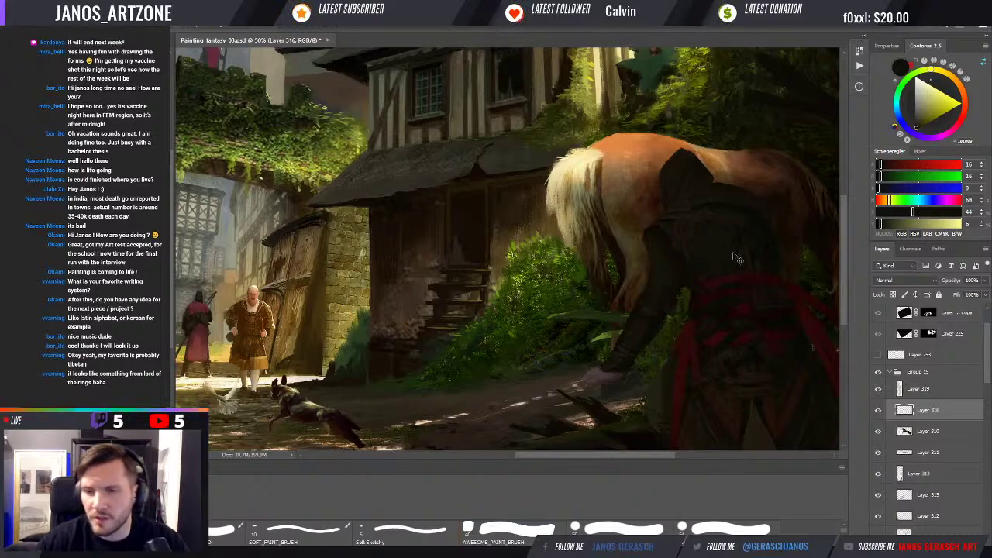
{"action": "key", "text": "ctrl+minus"}
{"action": "key", "text": "ctrl+minus"}
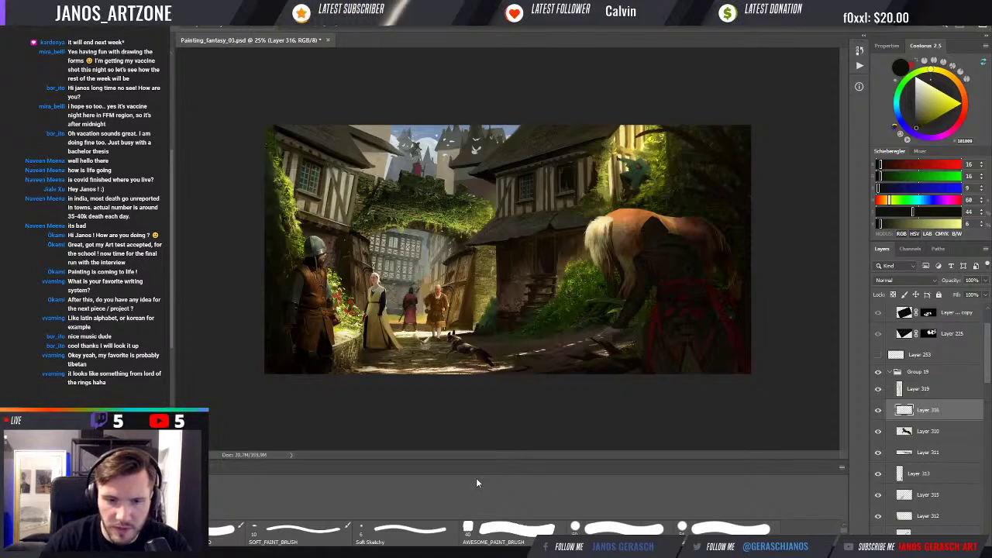
Step: Zoom the painting to 33.3% and sample a dark olive-brown from the canvas
{"action": "scroll", "coordinate": [488, 535], "scroll_direction": "down", "scroll_amount": 1}
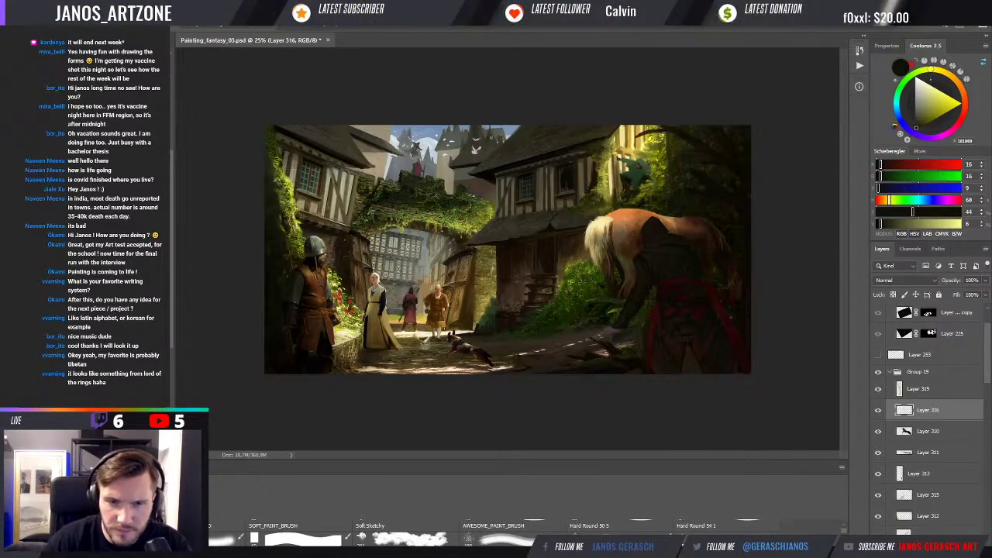
{"action": "scroll", "coordinate": [489, 535], "scroll_direction": "down", "scroll_amount": 1}
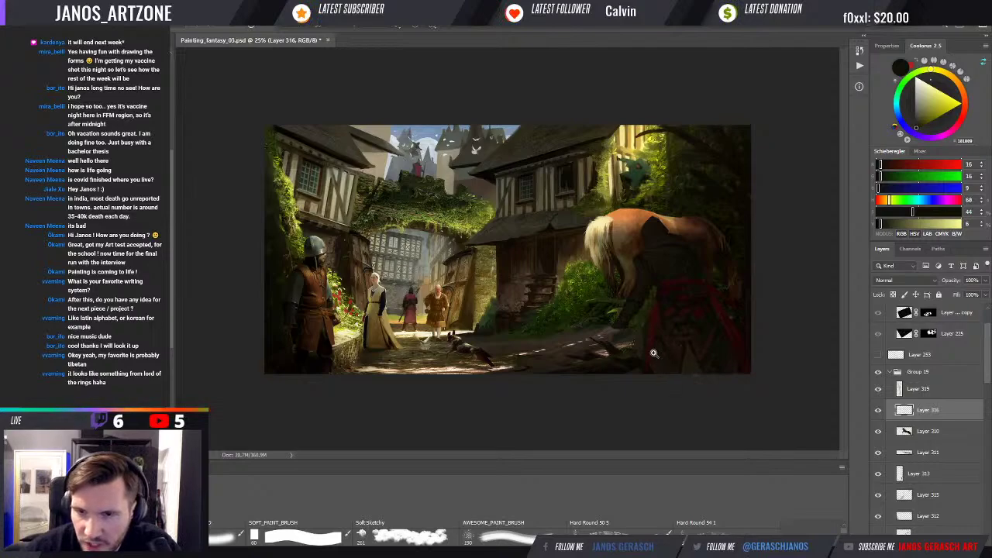
{"action": "left_click", "coordinate": [653, 353]}
{"action": "left_click", "coordinate": [688, 364], "text": "alt"}
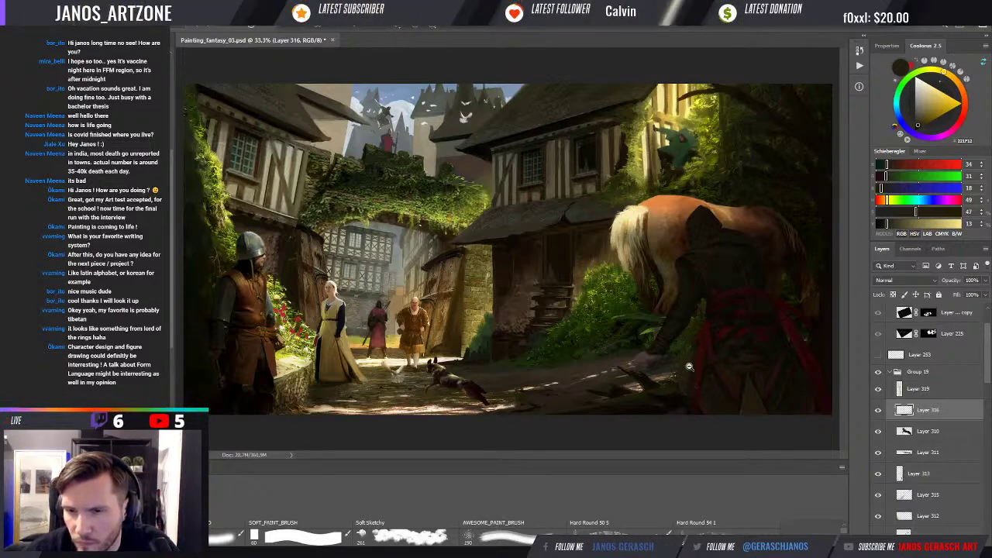
Step: Sample dark browns and paint a small dark stroke on the lower street
{"action": "left_click", "coordinate": [696, 359], "text": "alt"}
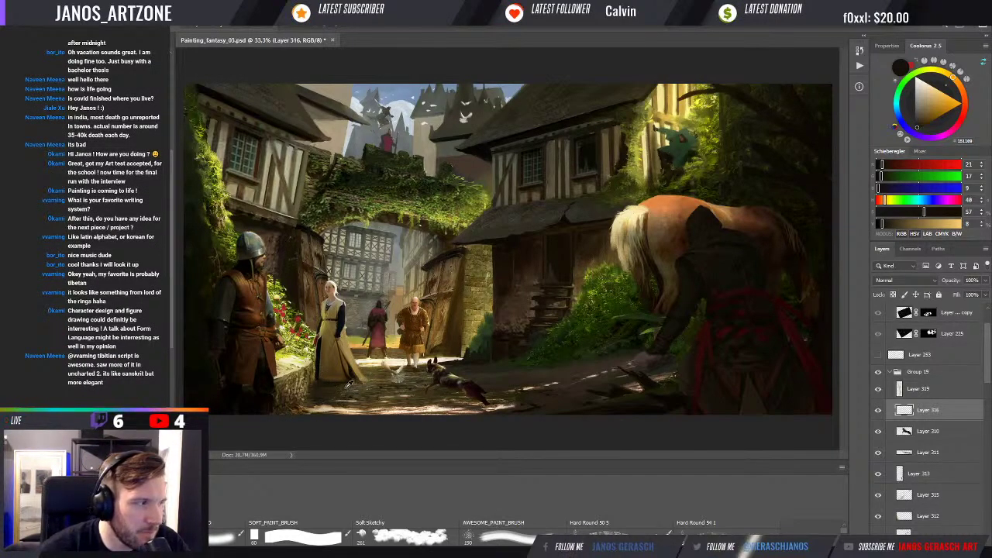
{"action": "left_click", "coordinate": [315, 406], "text": "alt"}
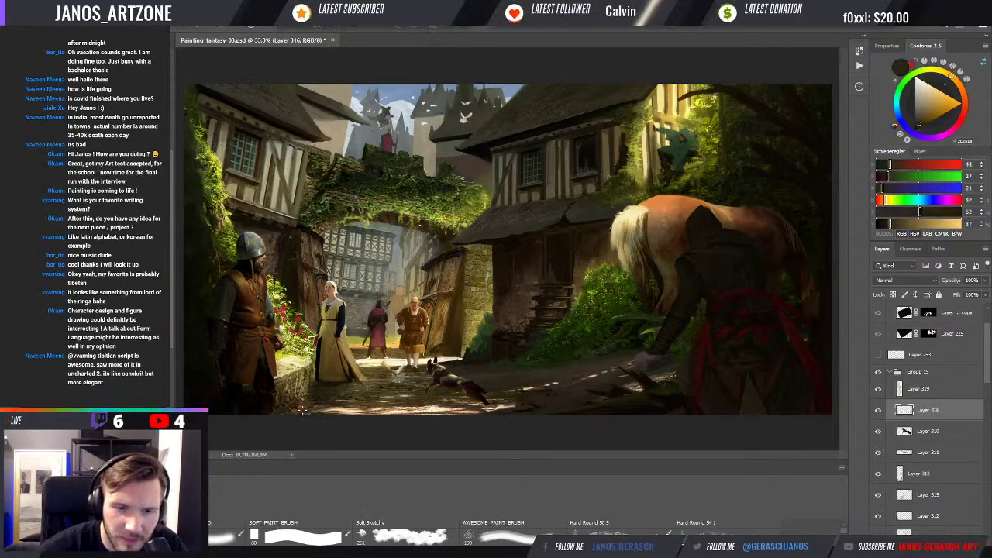
{"action": "left_click_drag", "start_coordinate": [319, 403], "coordinate": [319, 408]}
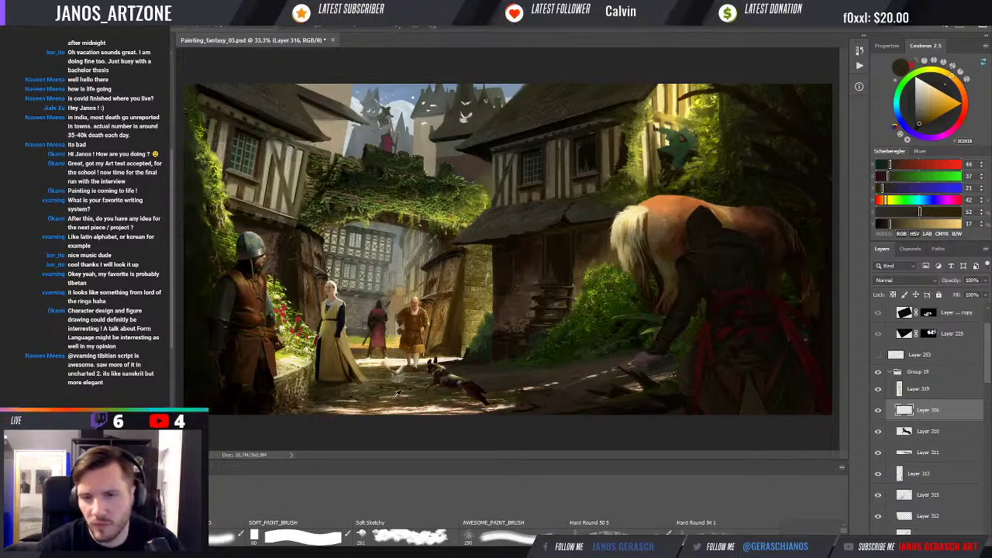
Step: Sample a warm white and several shadowed-ground browns, then make Layer 319 active
{"action": "left_click", "coordinate": [433, 401], "text": "alt"}
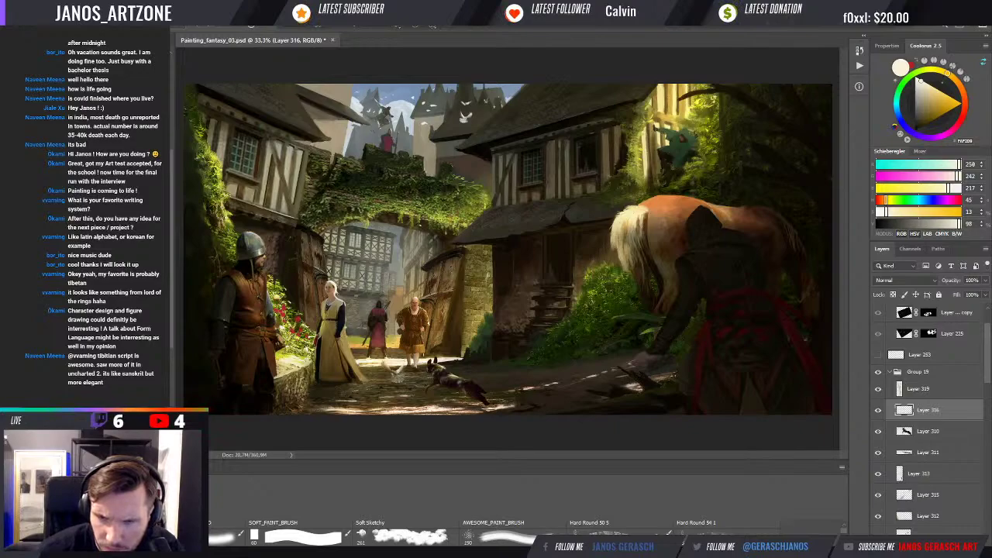
{"action": "left_click", "coordinate": [585, 397], "text": "alt"}
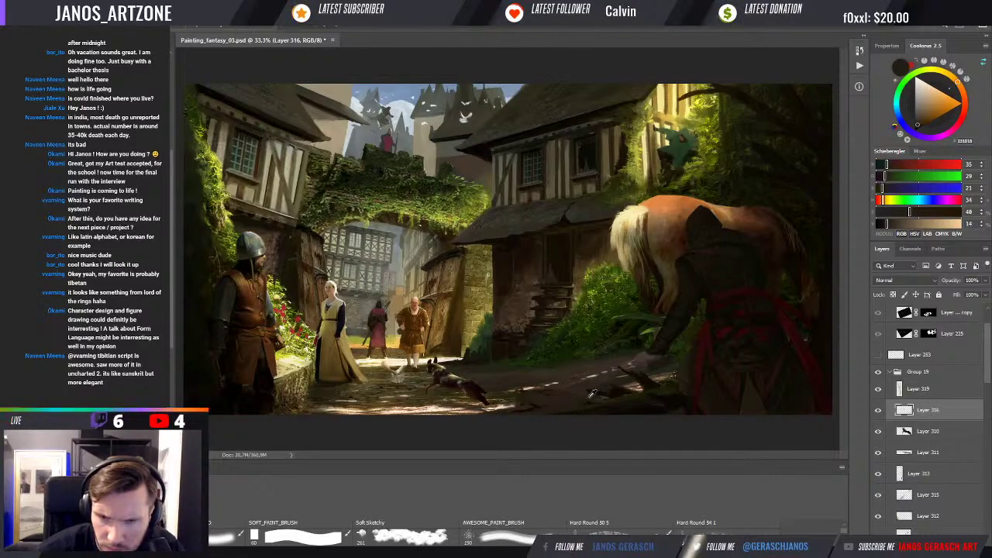
{"action": "left_click", "coordinate": [568, 405], "text": "alt"}
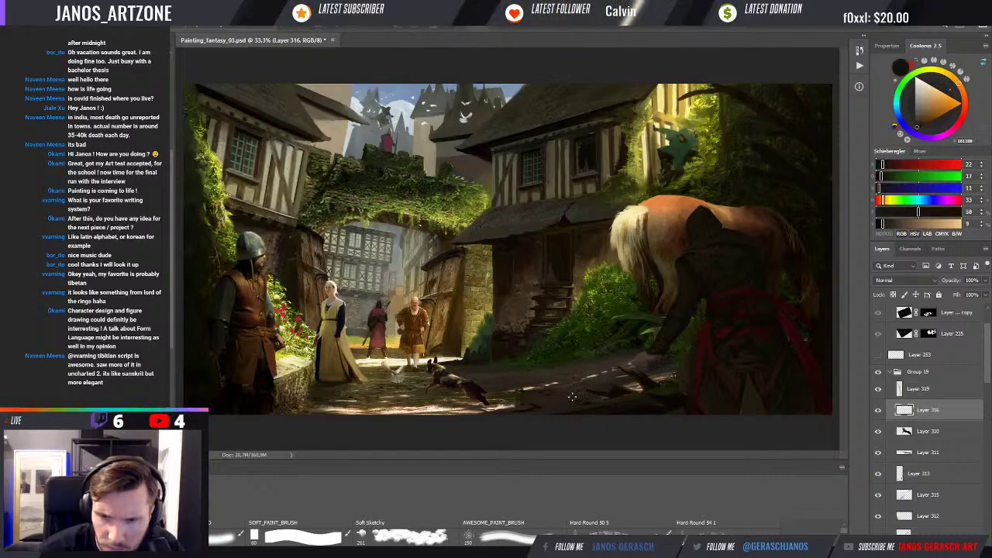
{"action": "left_click", "coordinate": [567, 398], "text": "alt"}
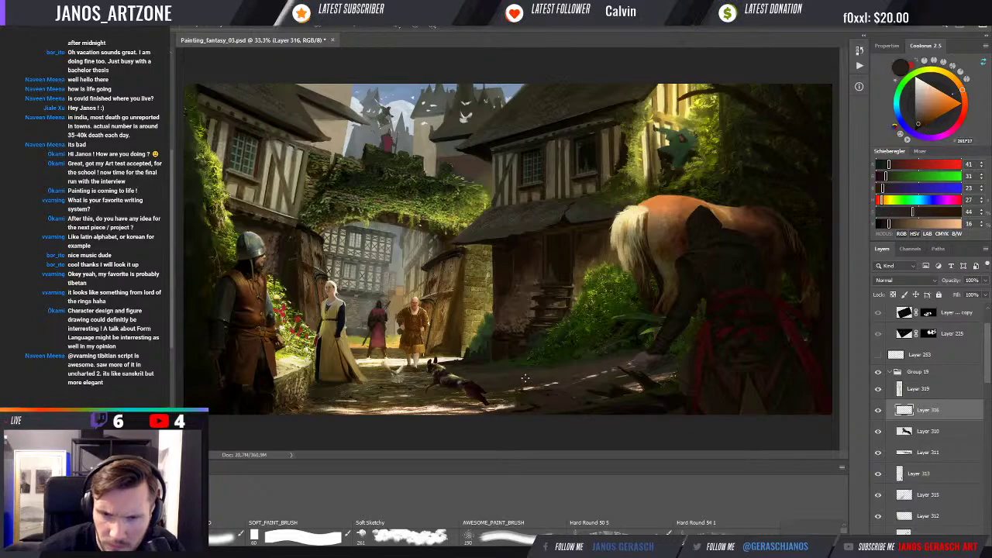
{"action": "left_click", "coordinate": [533, 383], "text": "alt"}
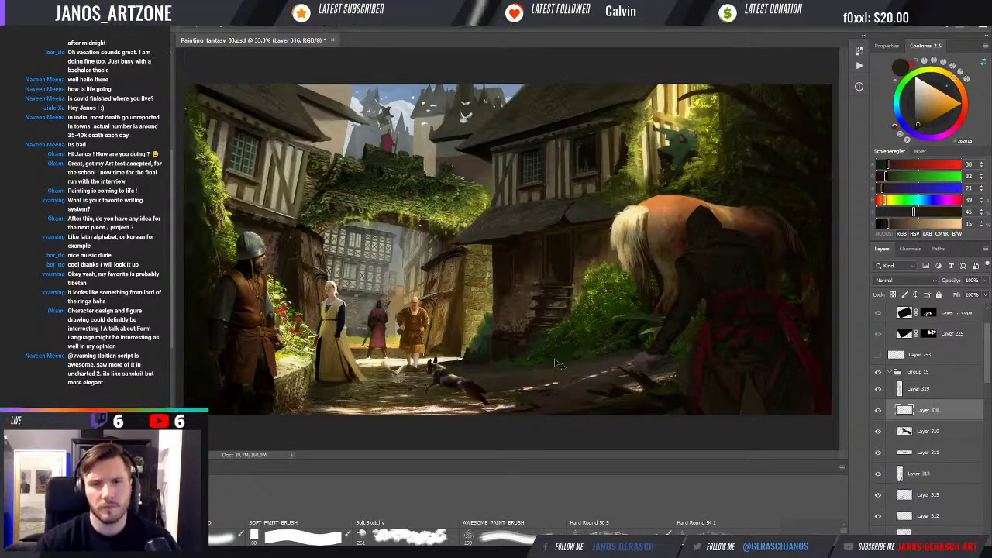
{"action": "key", "text": "ctrl+minus"}
{"action": "key", "text": "ctrl+plus"}
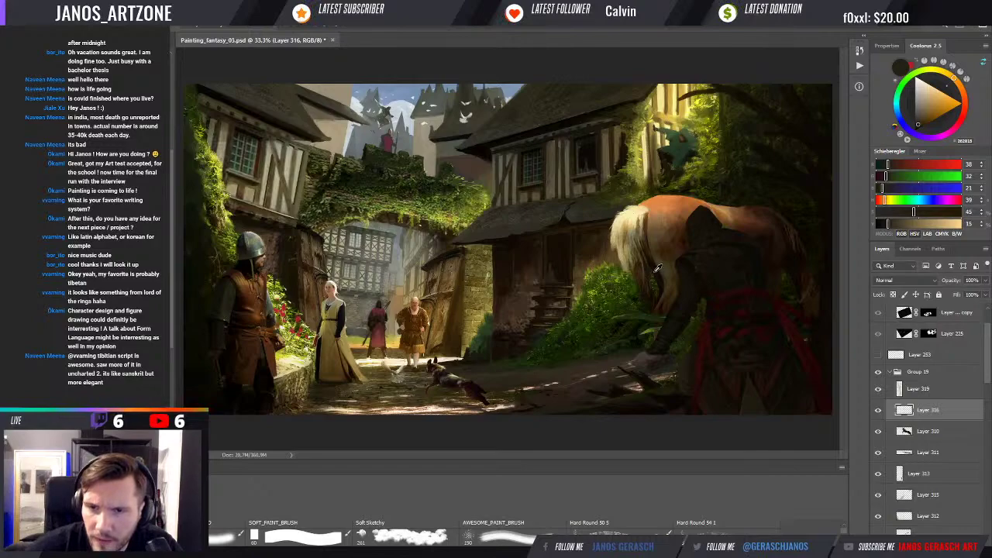
{"action": "left_click", "coordinate": [922, 389]}
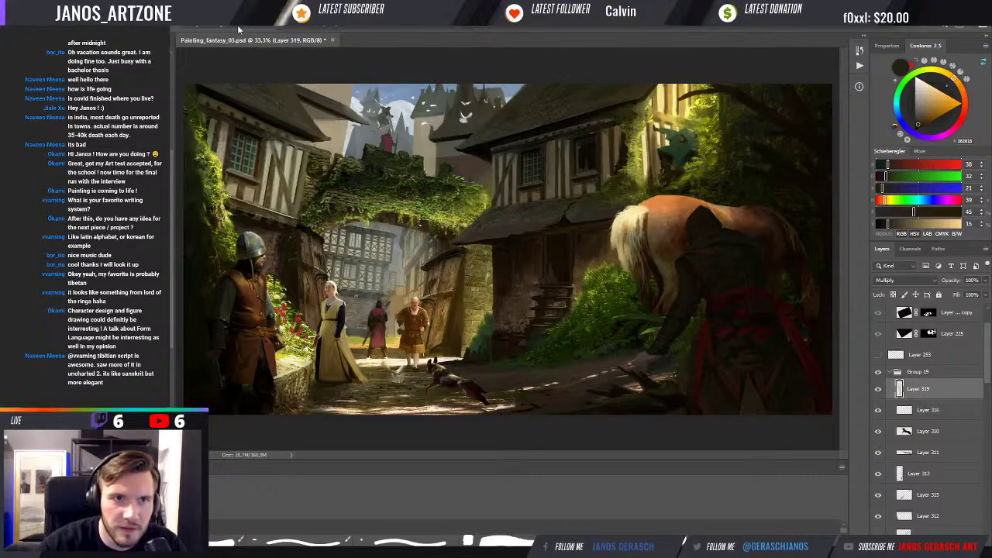
Step: Sample light beige from the soldier, enlarge the brush, and highlight the horse's mane and back
{"action": "left_click", "coordinate": [259, 333]}
{"action": "left_click_drag", "start_coordinate": [259, 333], "coordinate": [252, 331]}
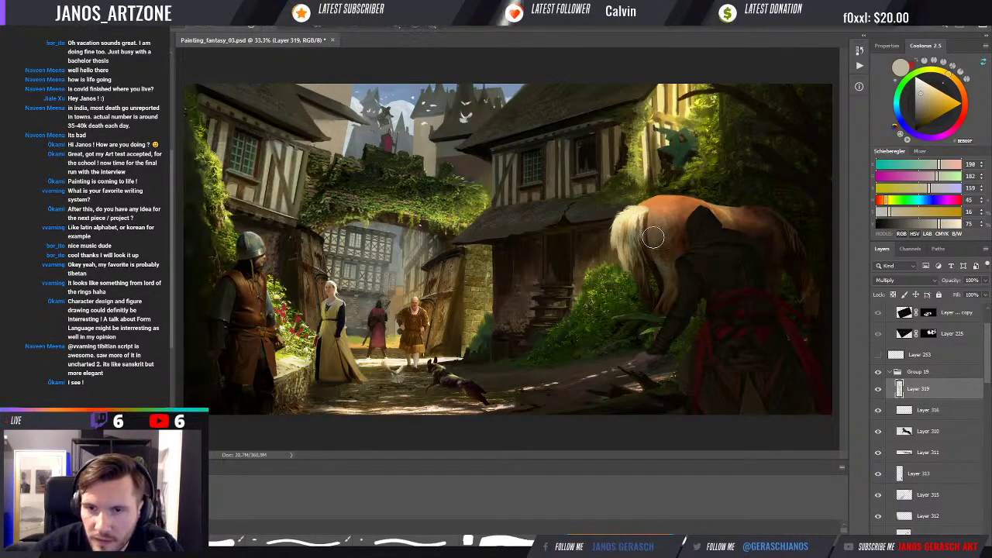
{"action": "key", "text": "bracketright"}
{"action": "key", "text": "bracketright"}
{"action": "key", "text": "bracketright"}
{"action": "mouse_move", "coordinate": [657, 242]}
{"action": "left_mouse_down"}
{"action": "mouse_move", "coordinate": [659, 266]}
{"action": "mouse_move", "coordinate": [671, 234]}
{"action": "left_mouse_up"}
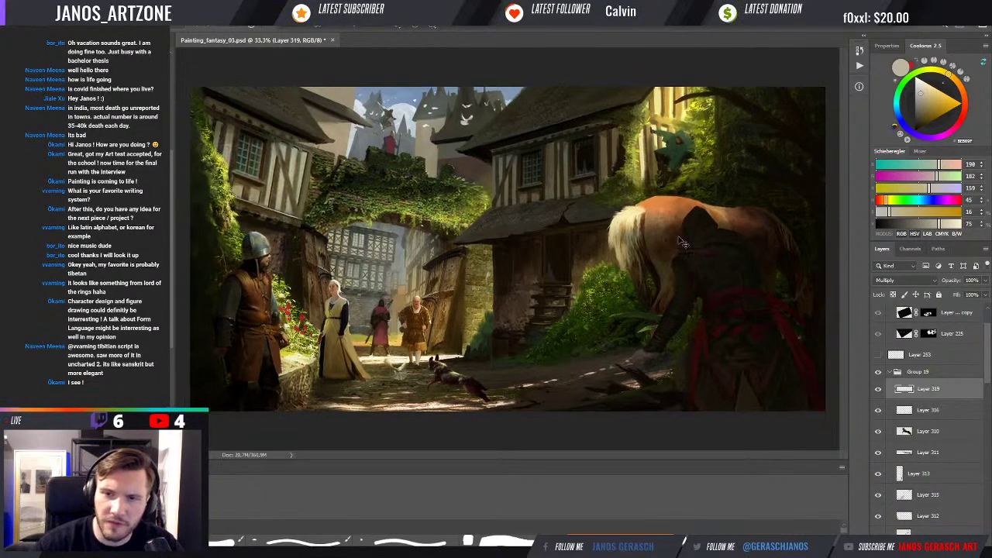
{"action": "key", "text": "ctrl+minus"}
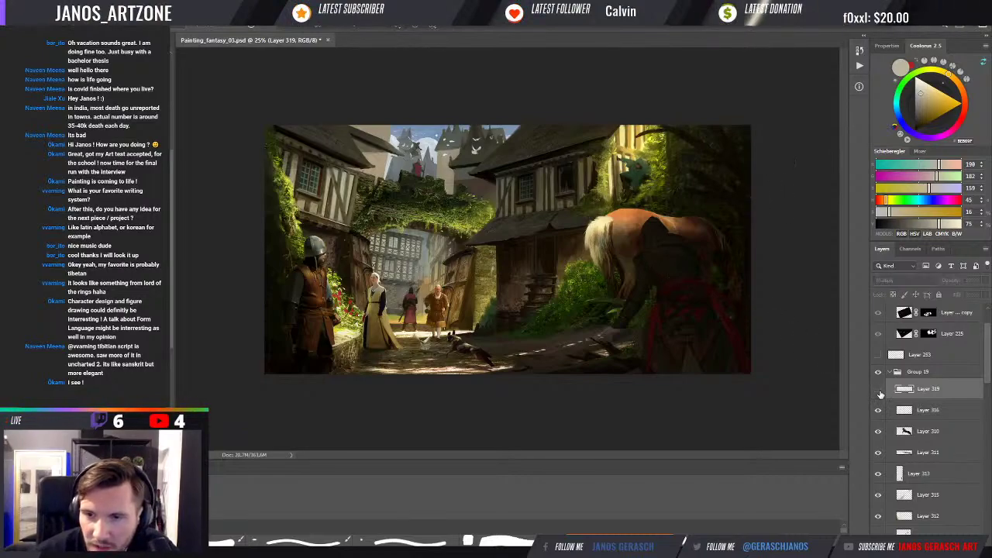
Step: Toggle Layer 319 on and off to compare, then switch to the grayscale Dot Gain 20% proof view
{"action": "left_click", "coordinate": [879, 391]}
{"action": "left_click", "coordinate": [879, 391]}
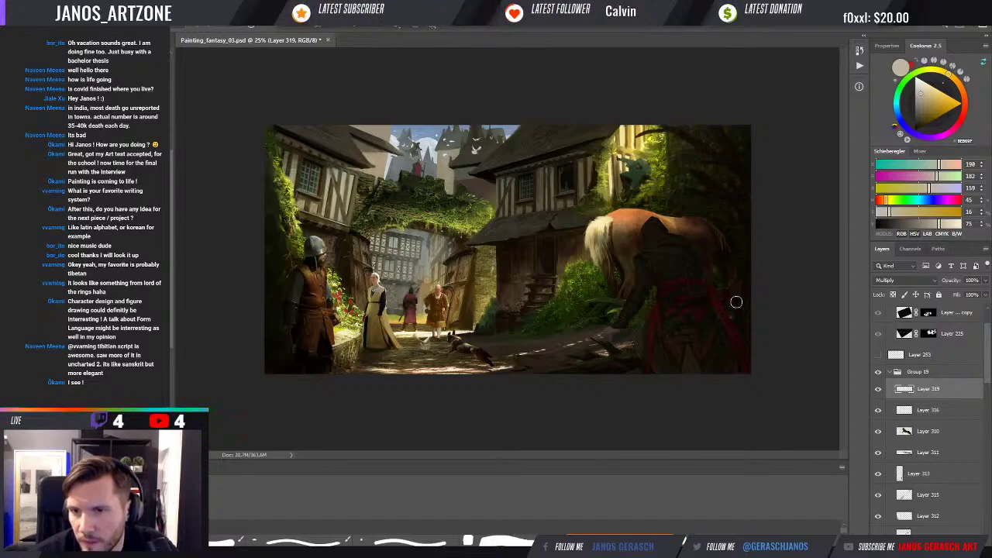
{"action": "left_click", "coordinate": [879, 390]}
{"action": "left_click", "coordinate": [879, 390]}
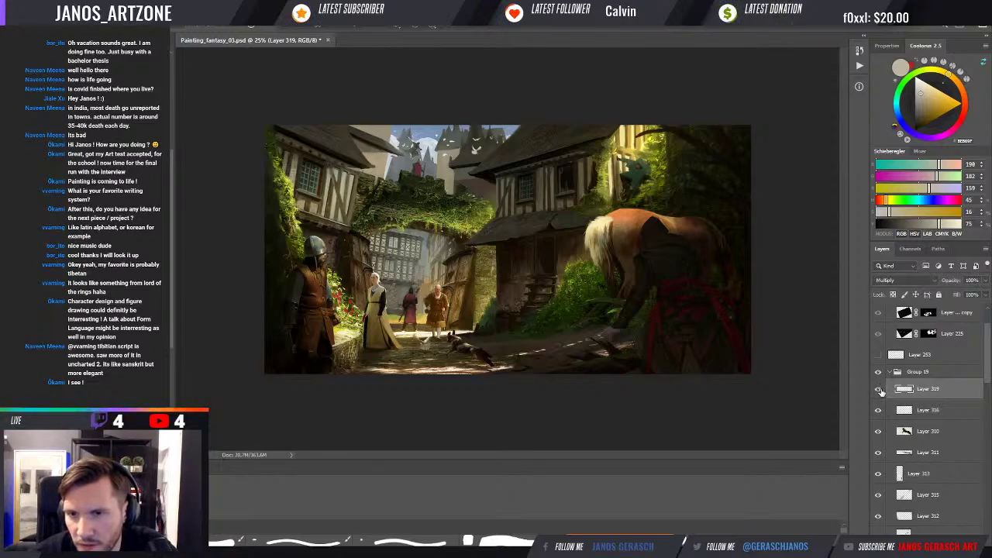
{"action": "left_click", "coordinate": [879, 391]}
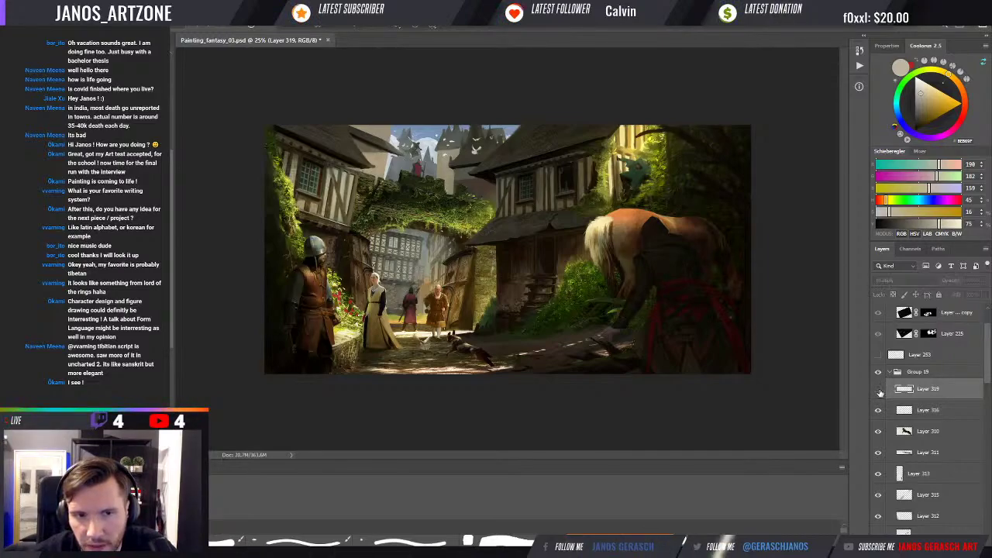
{"action": "left_click", "coordinate": [879, 391]}
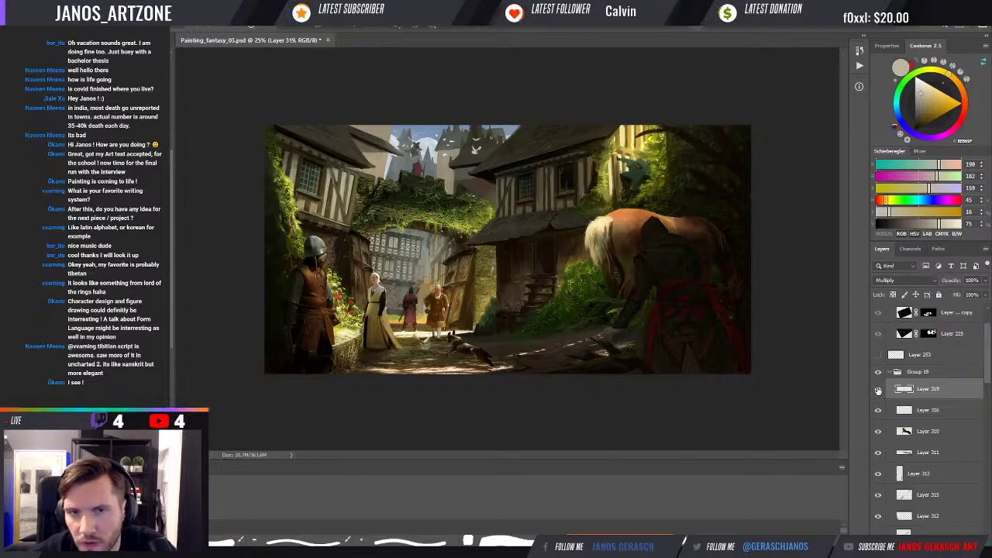
{"action": "left_click", "coordinate": [878, 390]}
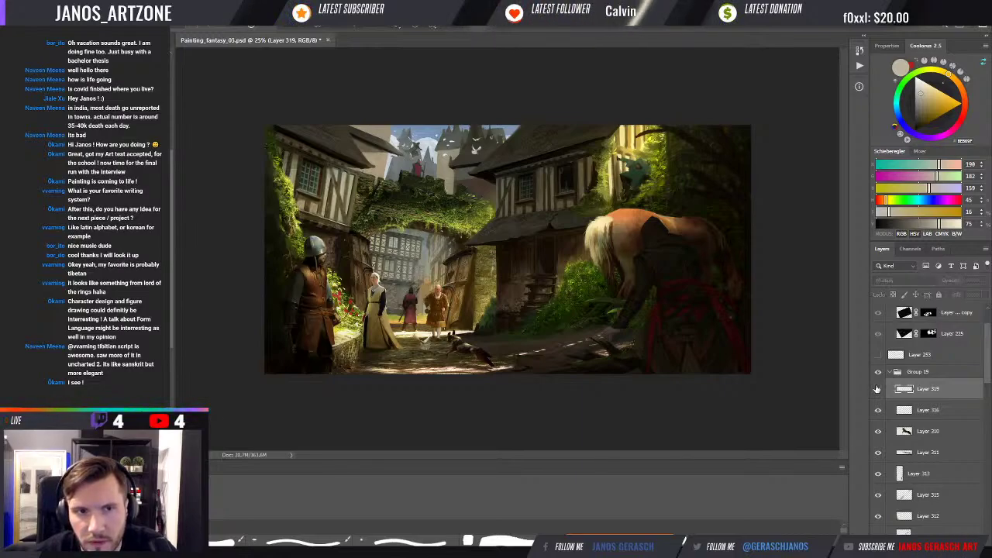
{"action": "left_click", "coordinate": [878, 390]}
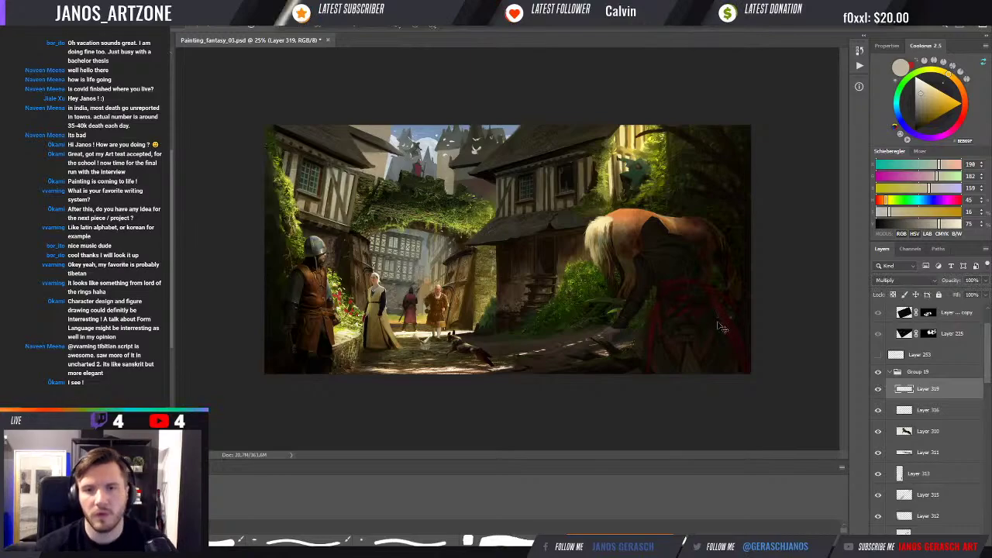
{"action": "key", "text": "ctrl+y"}
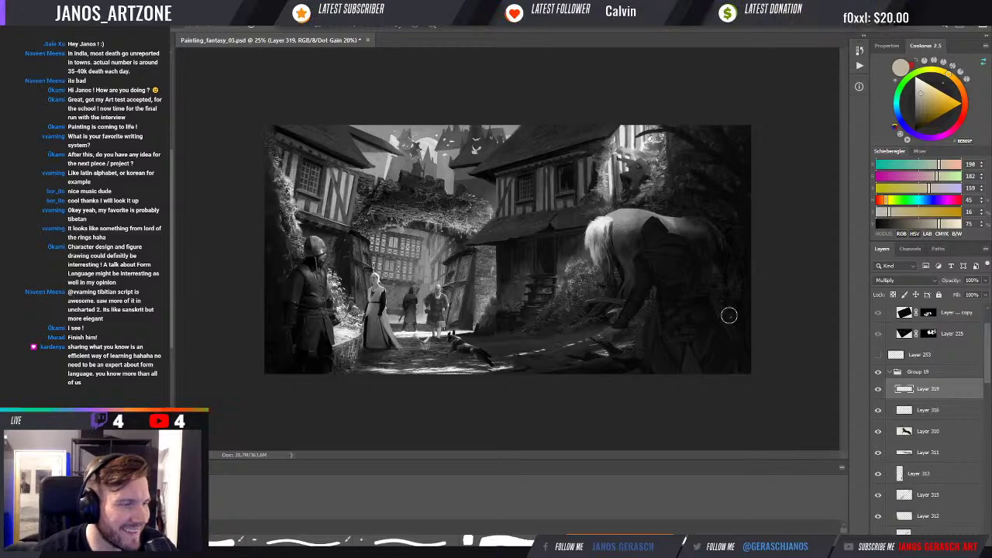
Step: Return to full colour, add a small left-edge stroke, and toggle Layer 319 off and on
{"action": "key", "text": "ctrl+y"}
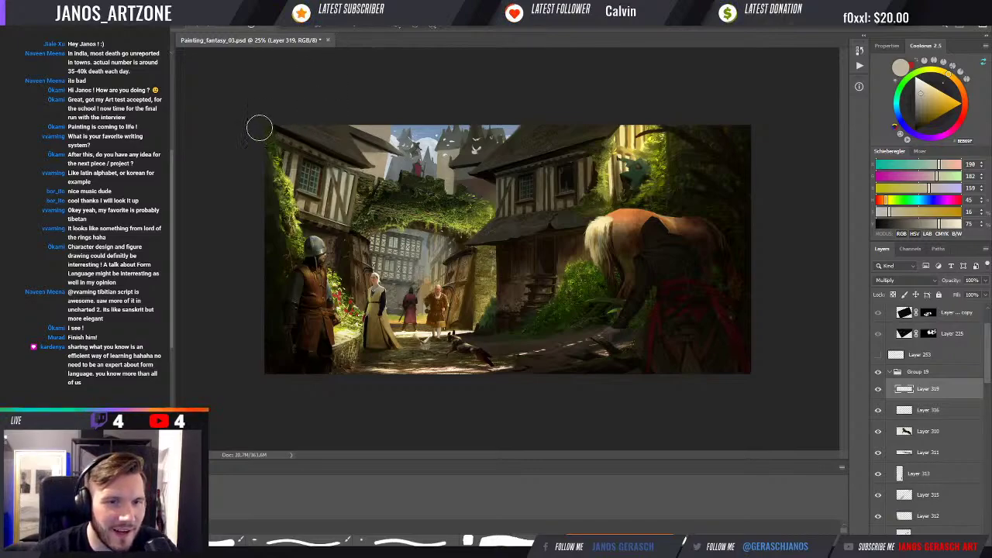
{"action": "left_click_drag", "start_coordinate": [259, 127], "coordinate": [261, 183]}
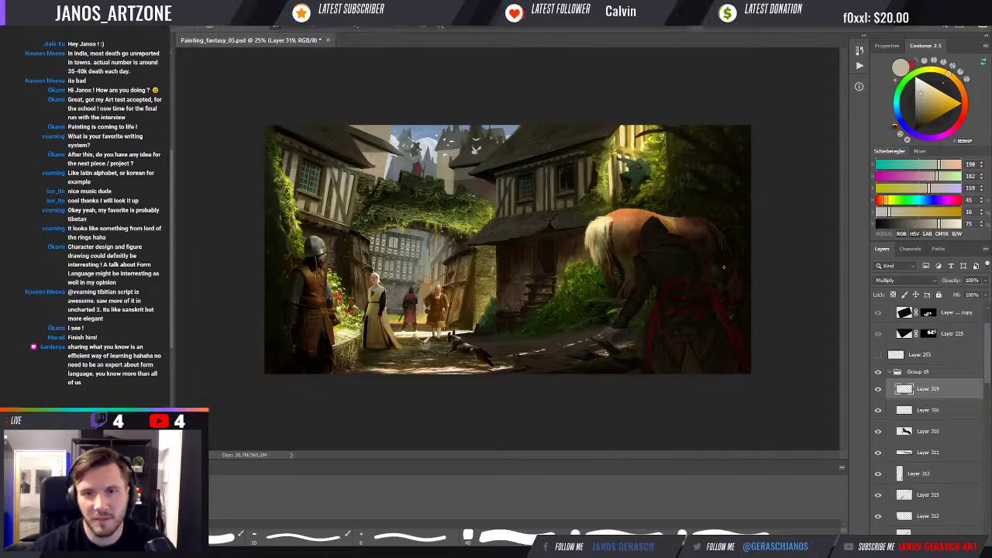
{"action": "left_click", "coordinate": [878, 390]}
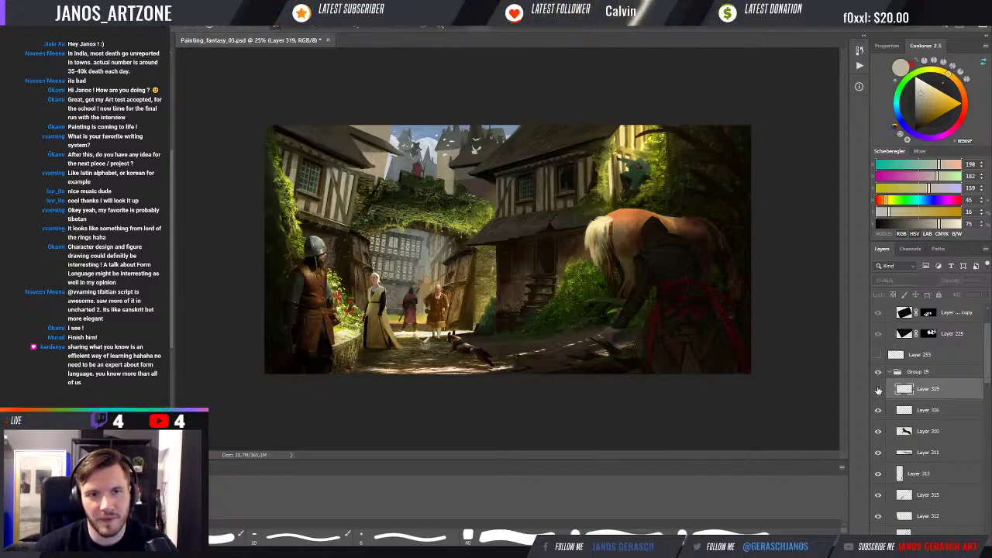
{"action": "left_click", "coordinate": [878, 390]}
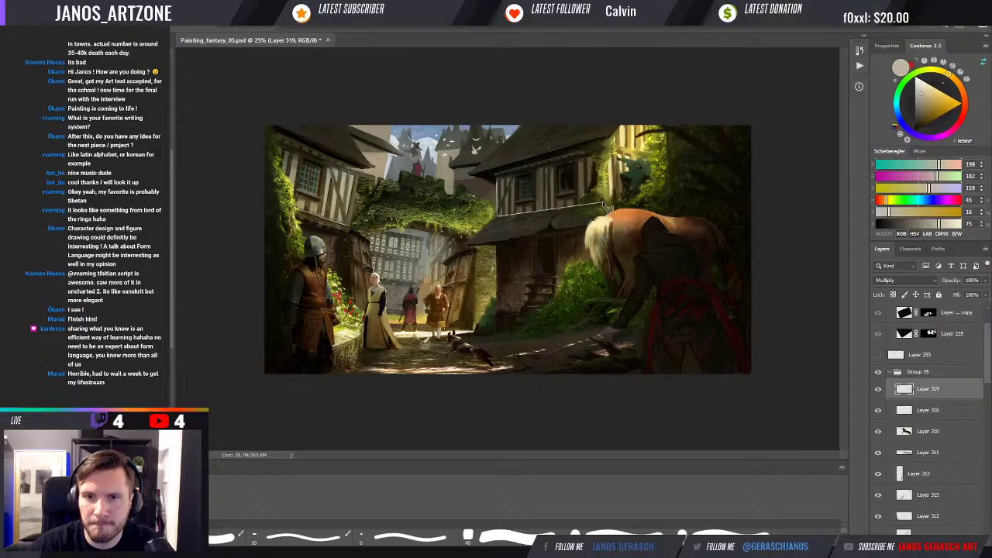
Step: Outline the upper storey and roof of the house above the horse with the Polygonal Lasso
{"action": "left_click", "coordinate": [606, 141]}
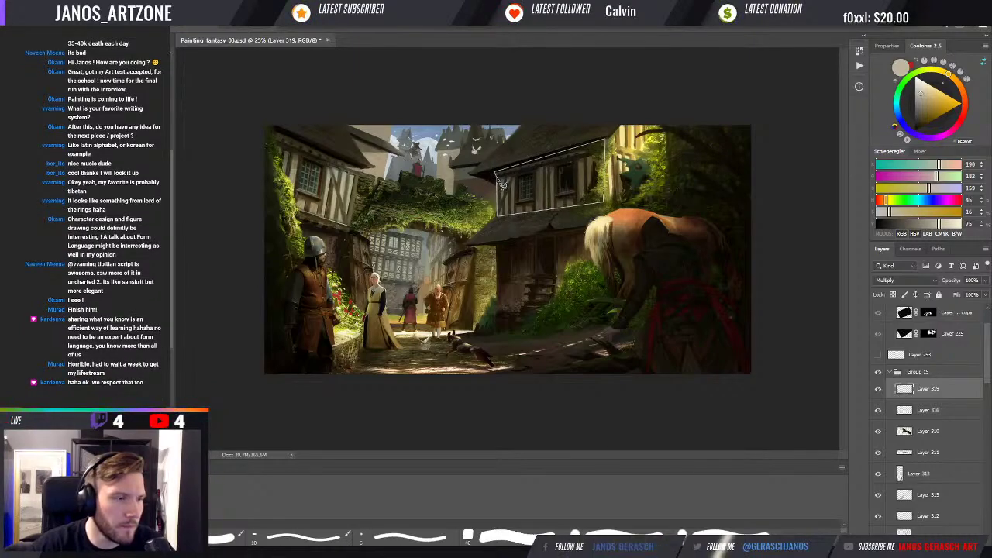
{"action": "left_click", "coordinate": [501, 184]}
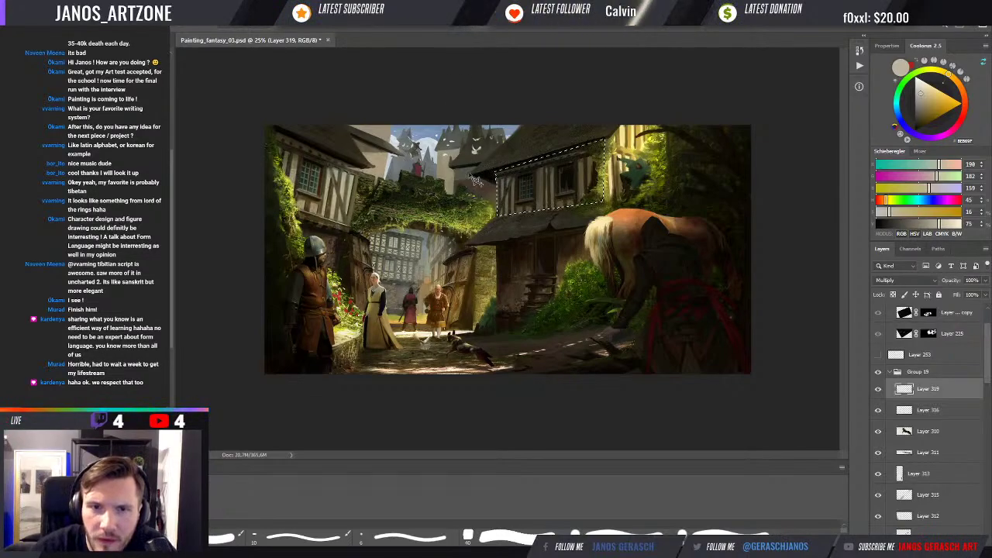
{"action": "left_click", "coordinate": [469, 174]}
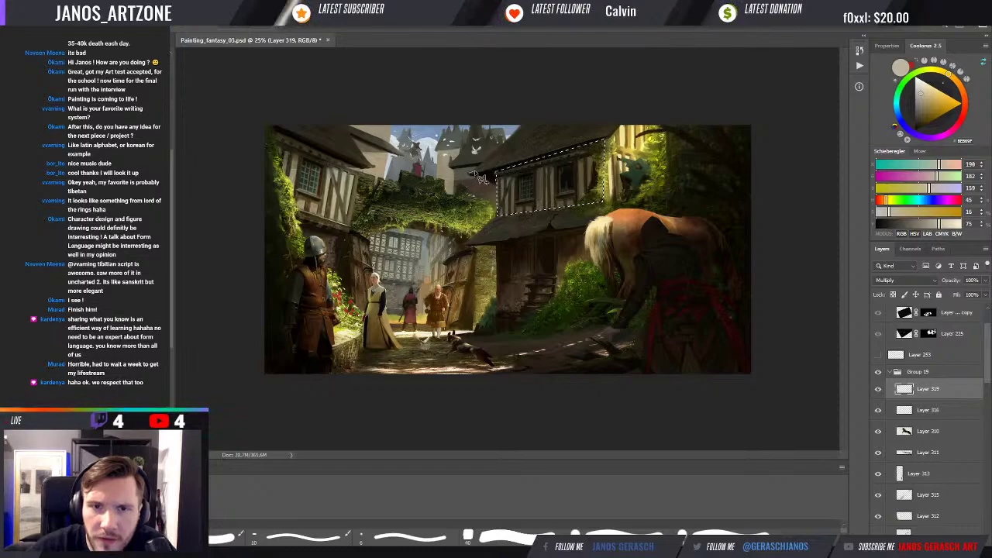
{"action": "left_click", "coordinate": [529, 122]}
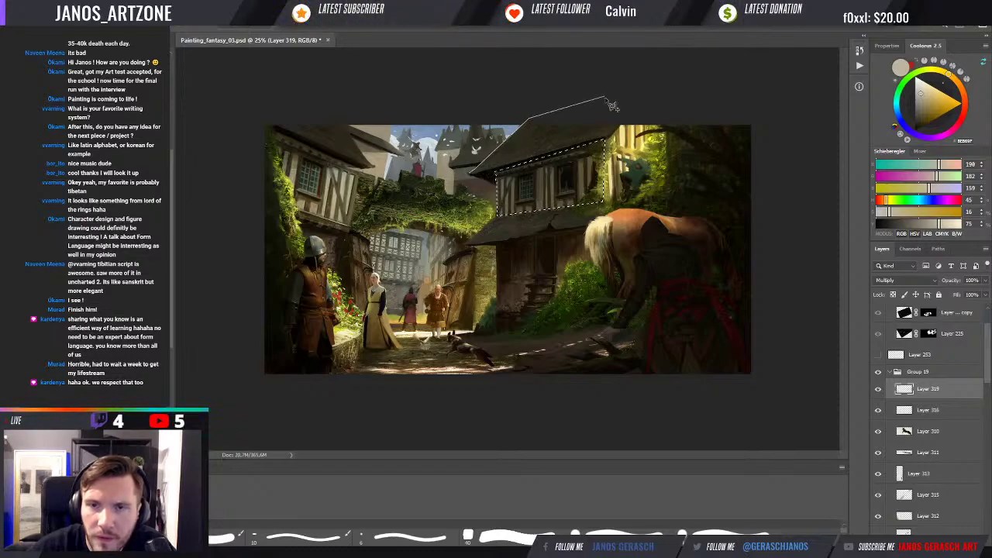
{"action": "left_click", "coordinate": [609, 100]}
{"action": "left_click", "coordinate": [633, 106]}
{"action": "left_click", "coordinate": [632, 116]}
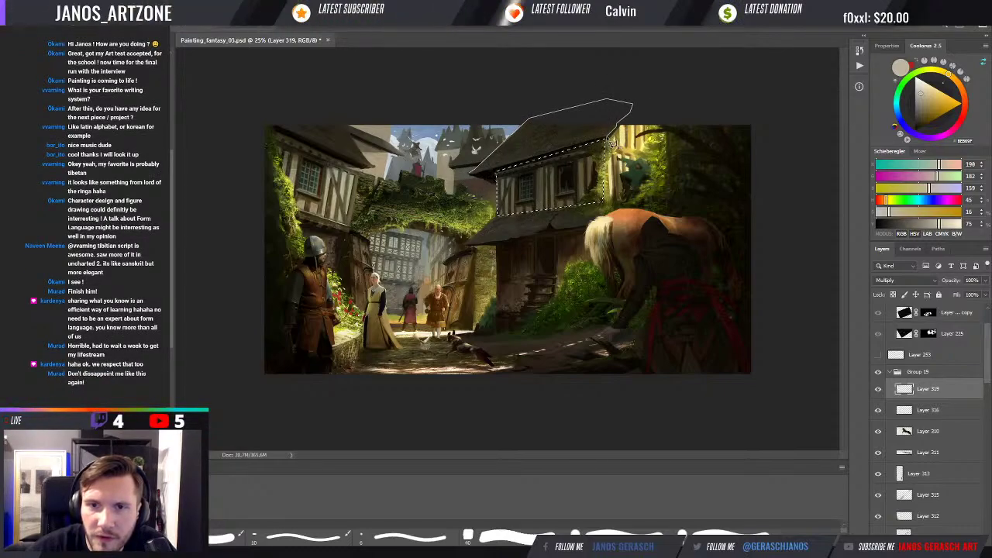
{"action": "left_click", "coordinate": [606, 142]}
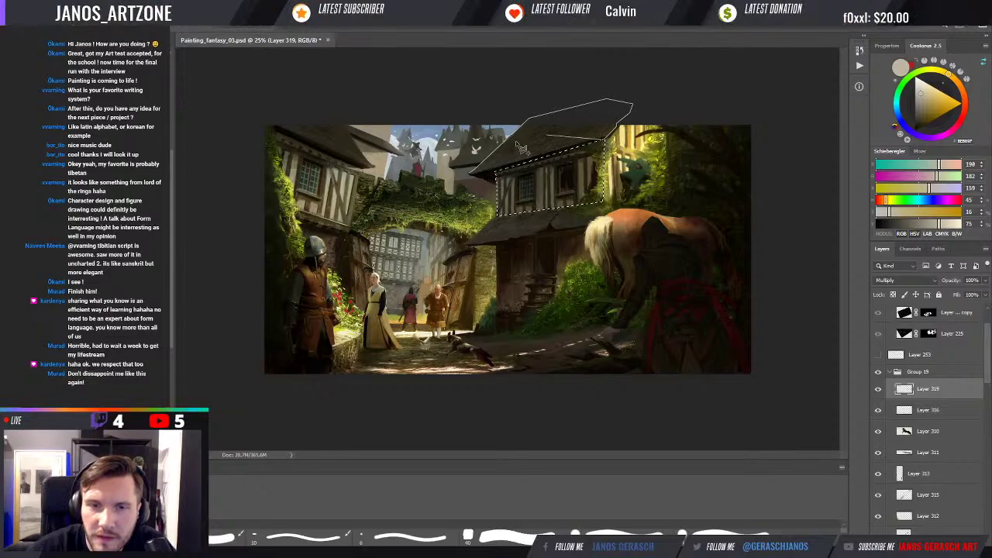
{"action": "left_click", "coordinate": [474, 179]}
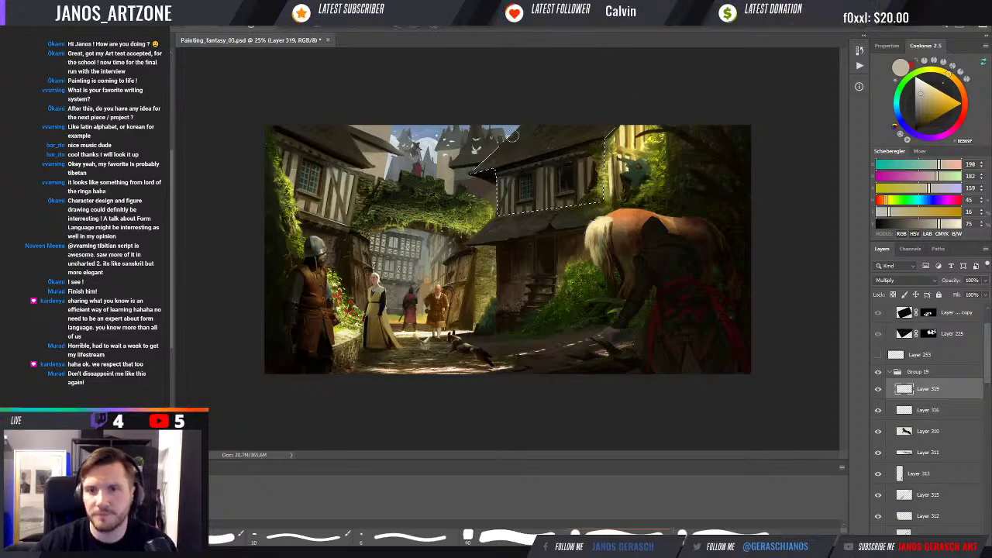
Step: Deselect, shrink the brush, and preview the painting in greyscale
{"action": "key", "text": "ctrl+d"}
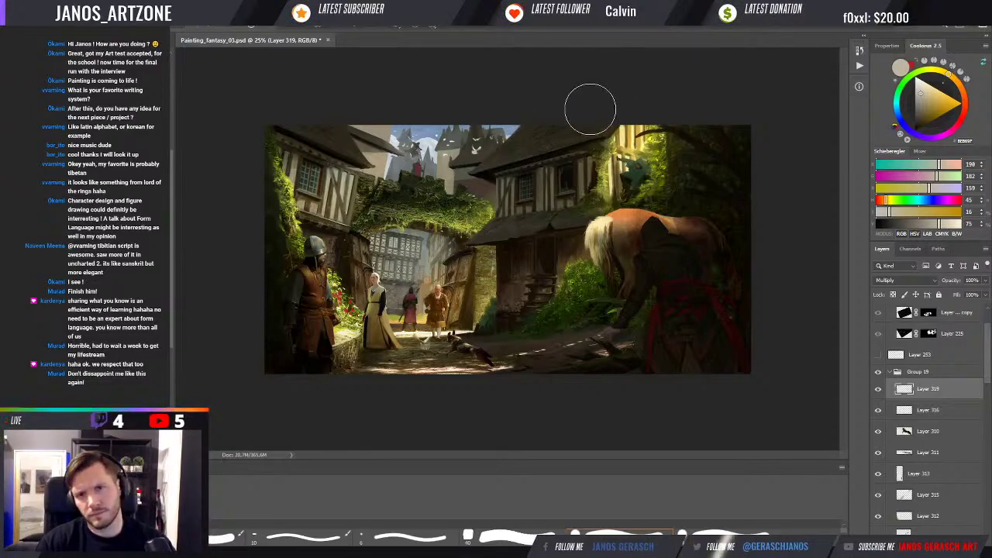
{"action": "key", "text": "bracketleft"}
{"action": "key", "text": "bracketleft"}
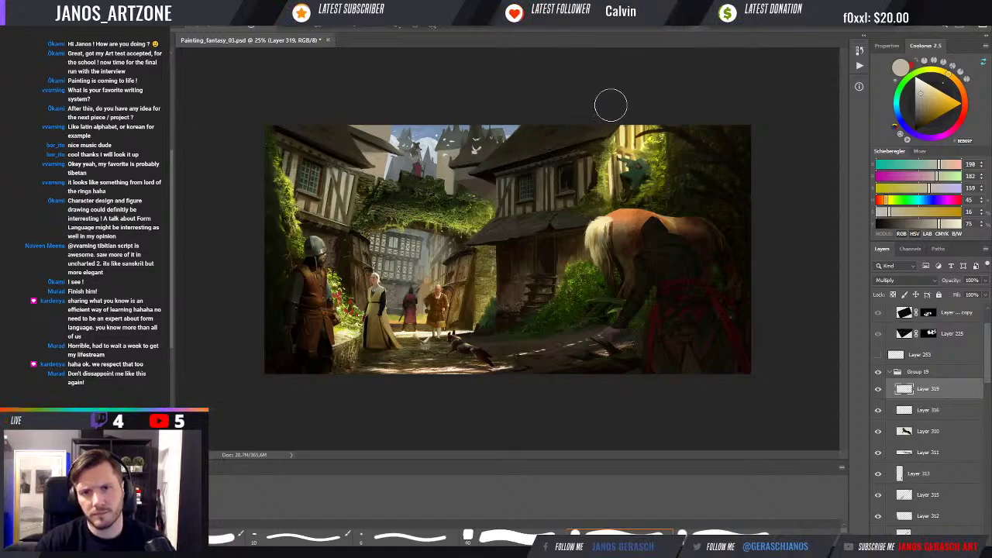
{"action": "key", "text": "ctrl+y"}
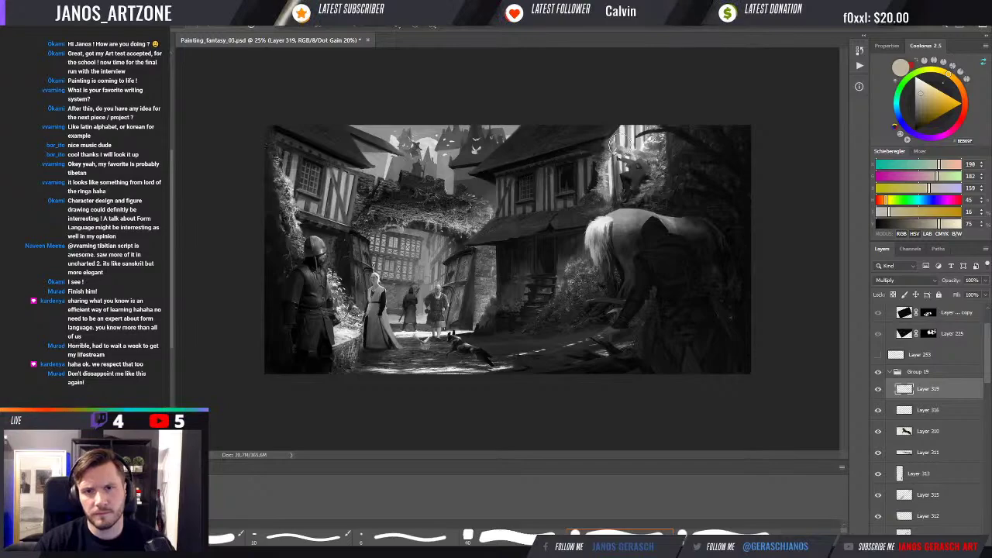
{"action": "key", "text": "ctrl+y"}
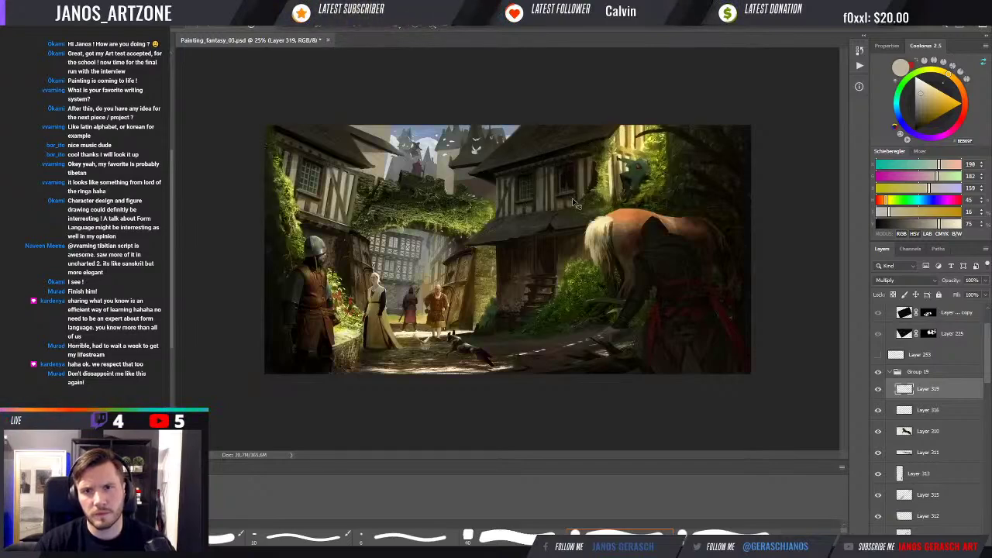
{"action": "left_click", "coordinate": [879, 389]}
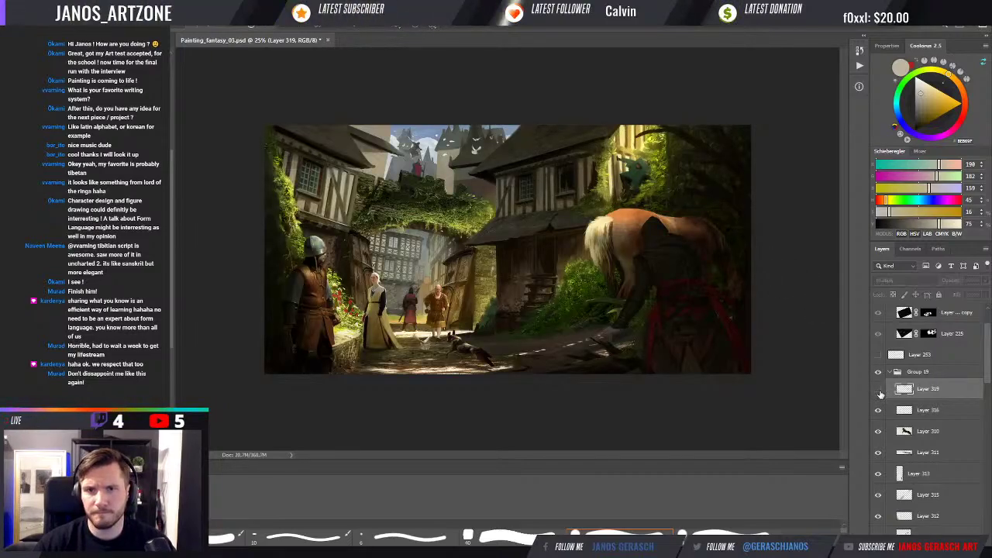
{"action": "left_click", "coordinate": [879, 390]}
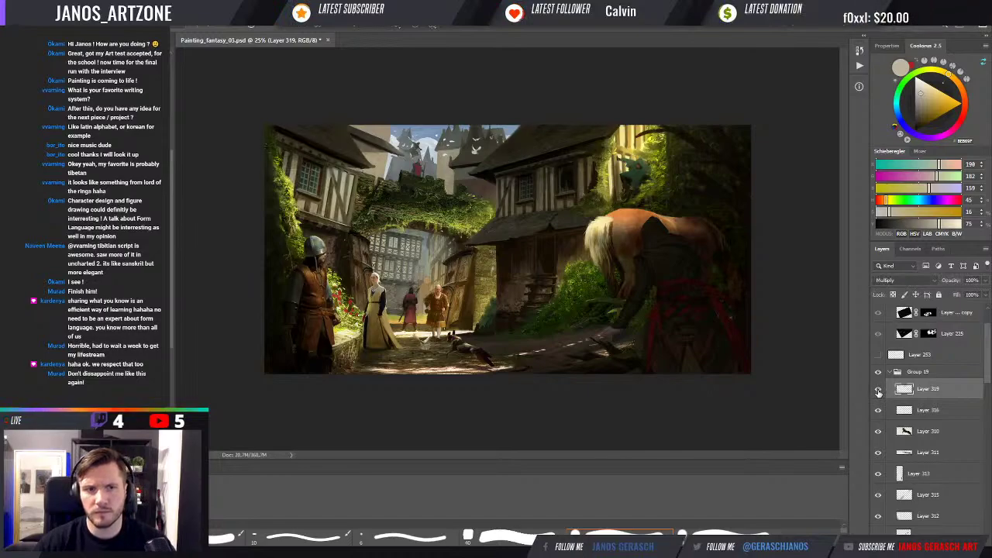
{"action": "key", "text": "ctrl+y"}
{"action": "key", "text": "ctrl+y"}
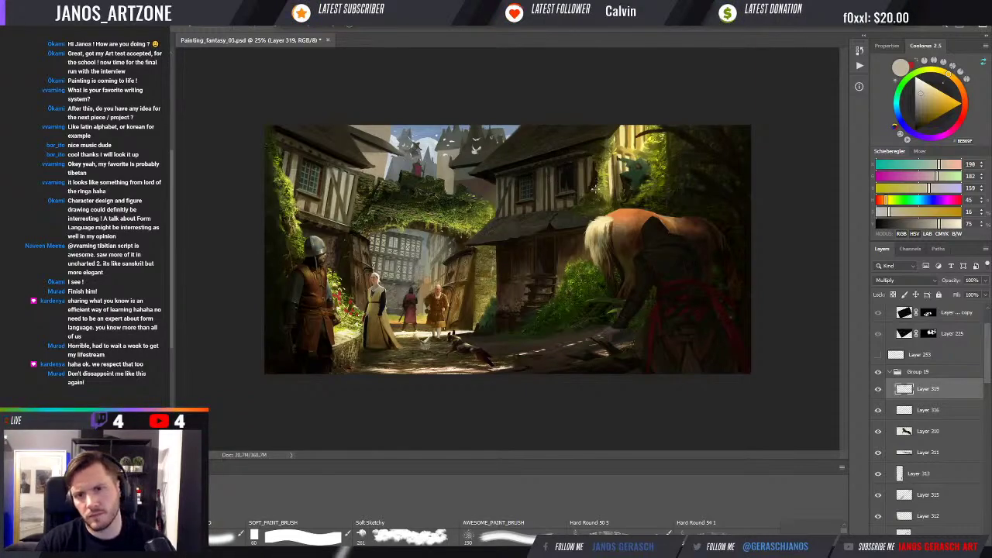
{"action": "left_click", "coordinate": [879, 390]}
{"action": "left_click", "coordinate": [879, 390]}
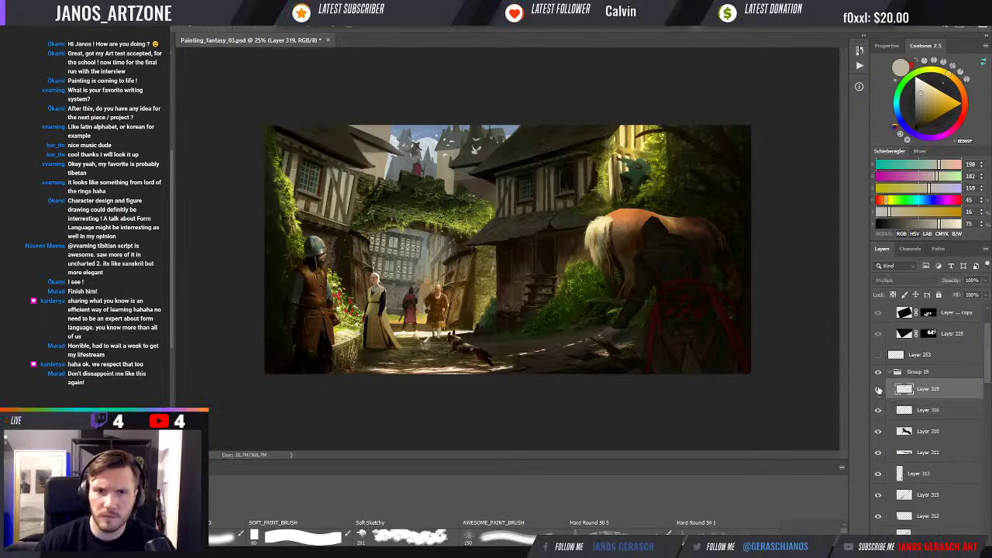
{"action": "left_click", "coordinate": [878, 389]}
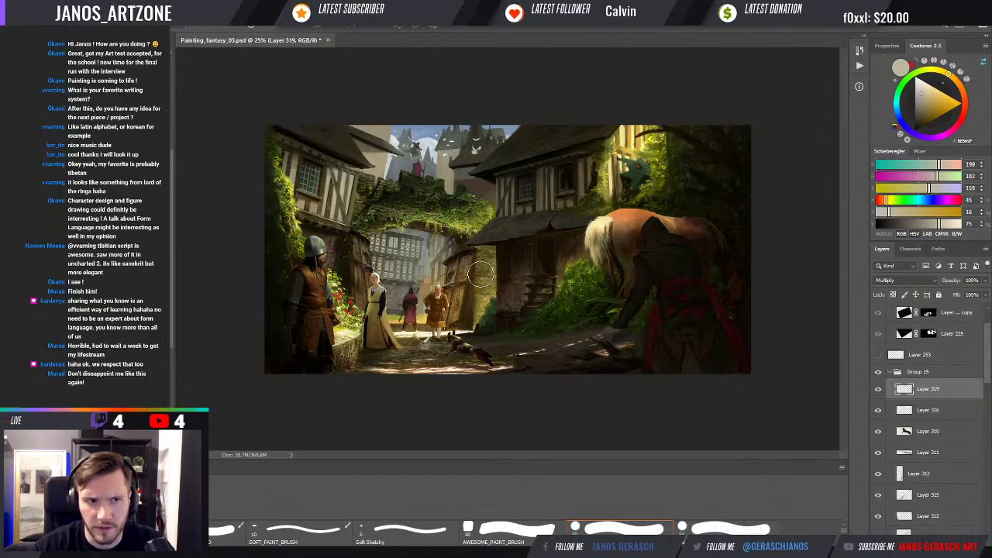
Step: Lighten and repaint the doorway under the house, then preview in greyscale
{"action": "mouse_move", "coordinate": [479, 268]}
{"action": "left_mouse_down"}
{"action": "mouse_move", "coordinate": [444, 319]}
{"action": "mouse_move", "coordinate": [469, 298]}
{"action": "left_mouse_up"}
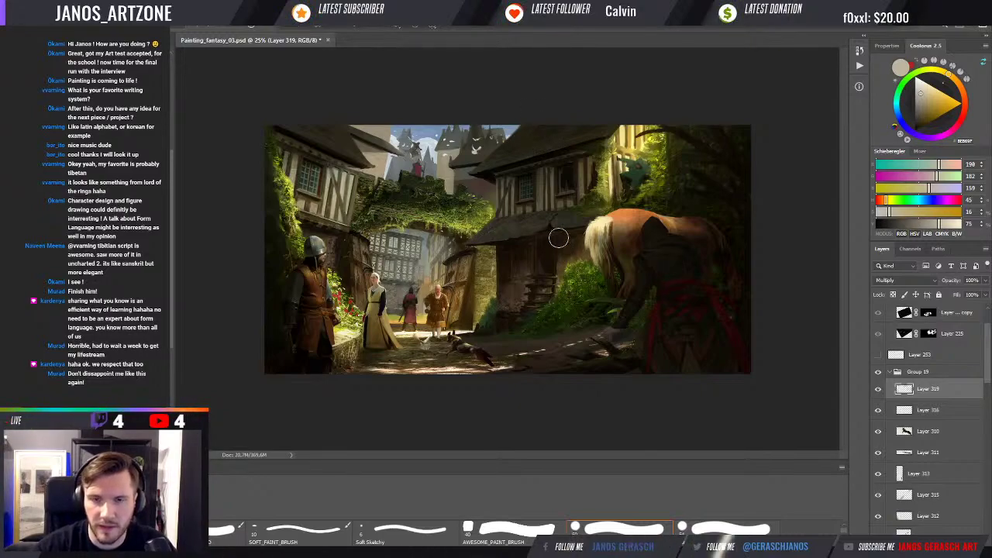
{"action": "key", "text": "v"}
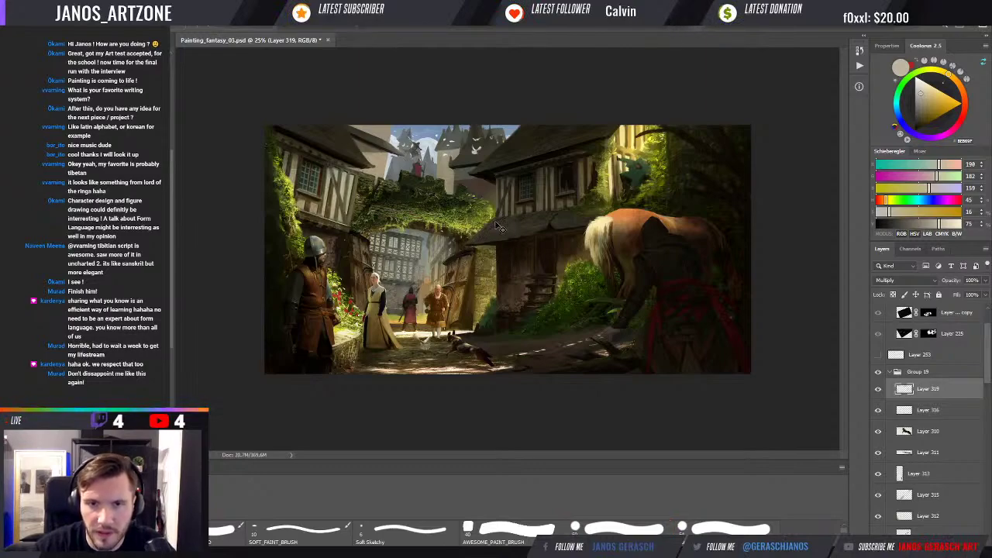
{"action": "key", "text": "ctrl+y"}
{"action": "key", "text": "ctrl+y"}
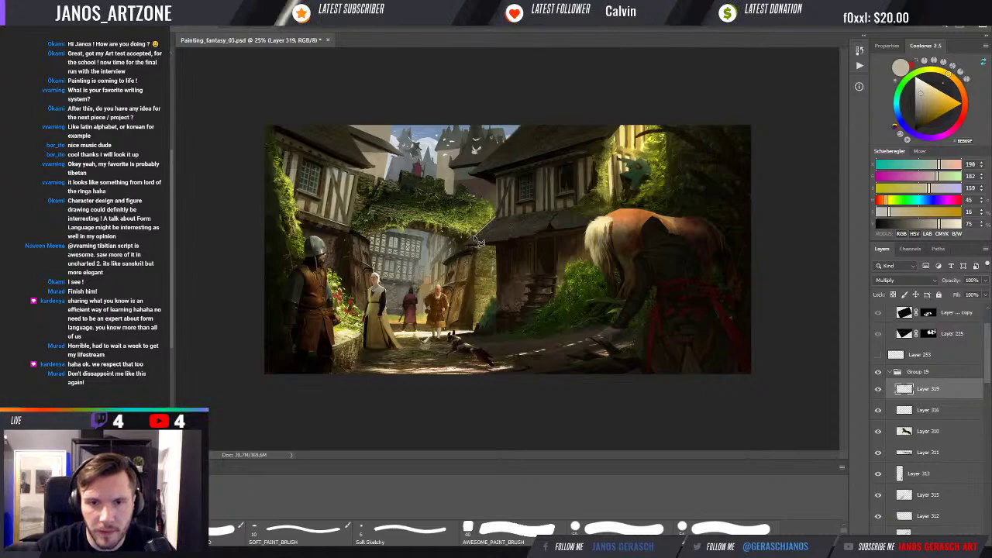
Step: Draw a thin straight light line, zoom out and back, and recheck greyscale values
{"action": "mouse_move", "coordinate": [466, 245]}
{"action": "left_mouse_down"}
{"action": "mouse_move", "coordinate": [594, 229]}
{"action": "mouse_move", "coordinate": [506, 222]}
{"action": "left_mouse_up"}
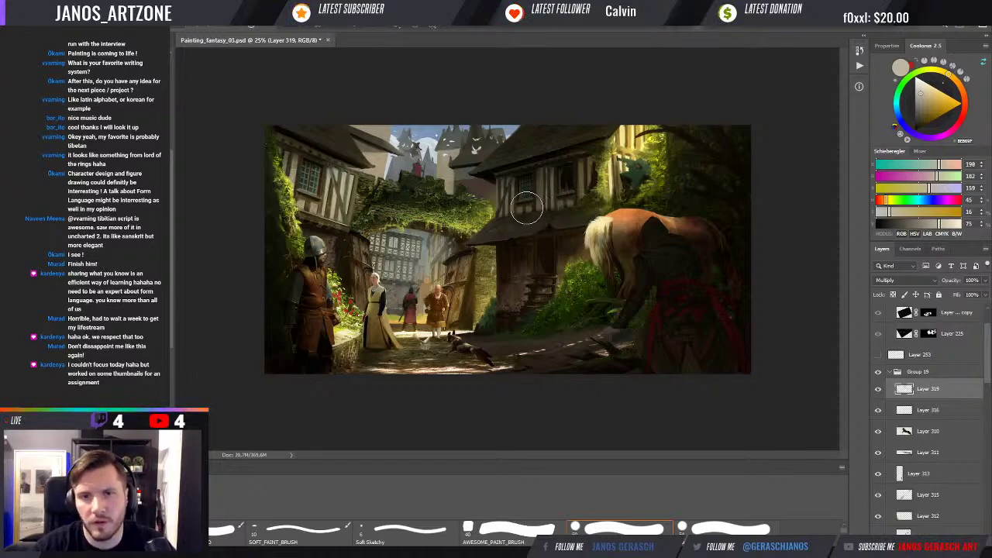
{"action": "key", "text": "period"}
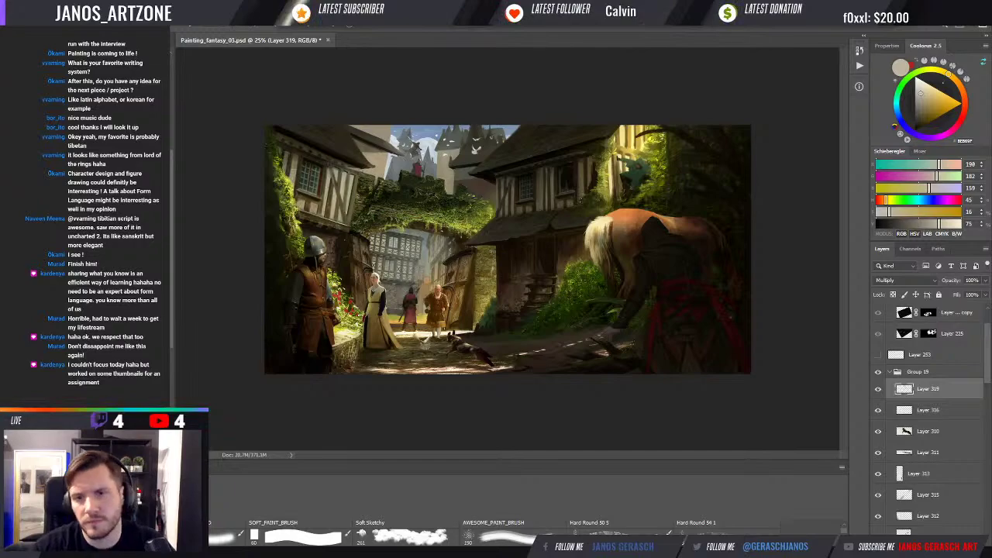
{"action": "key", "text": "ctrl+minus"}
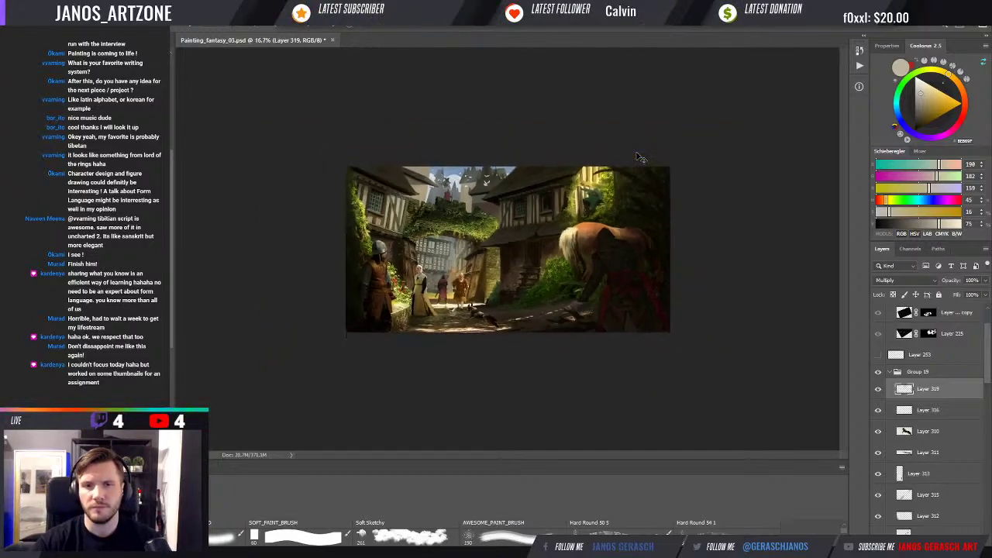
{"action": "key", "text": "ctrl+plus"}
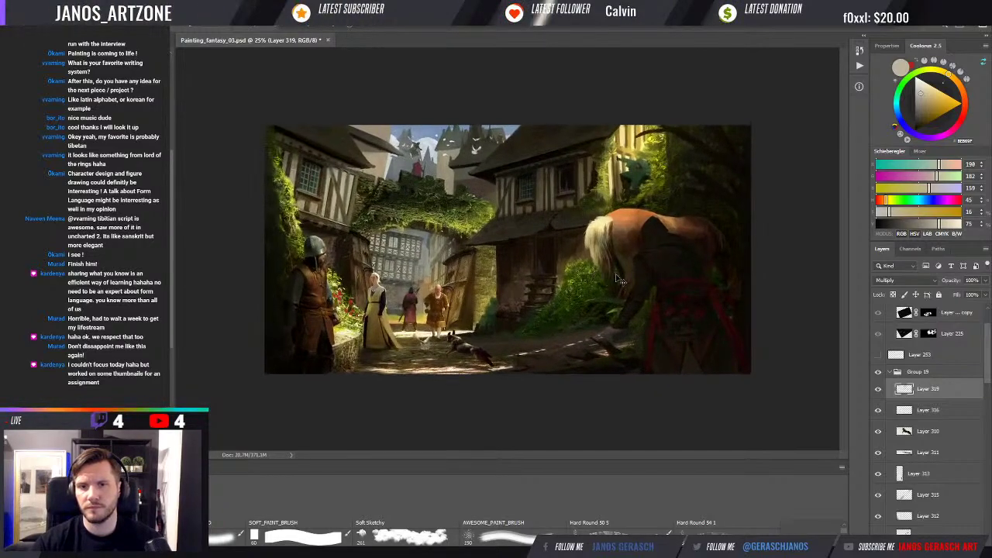
{"action": "key", "text": "ctrl+y"}
Step: Compare the painting with and without the Multiply shading Layer 319, leaving it visible
{"action": "left_click", "coordinate": [879, 392]}
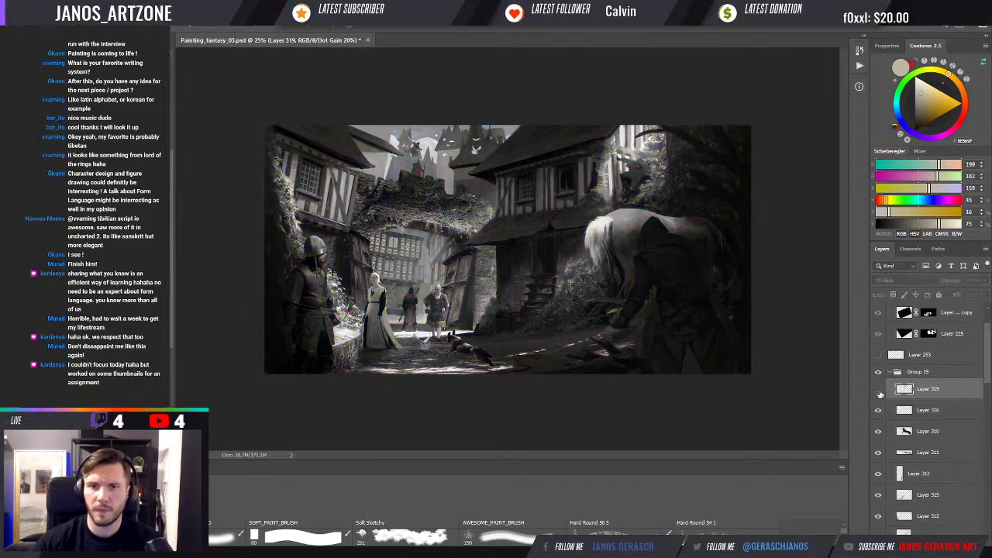
{"action": "left_click", "coordinate": [879, 392]}
{"action": "left_click", "coordinate": [879, 392]}
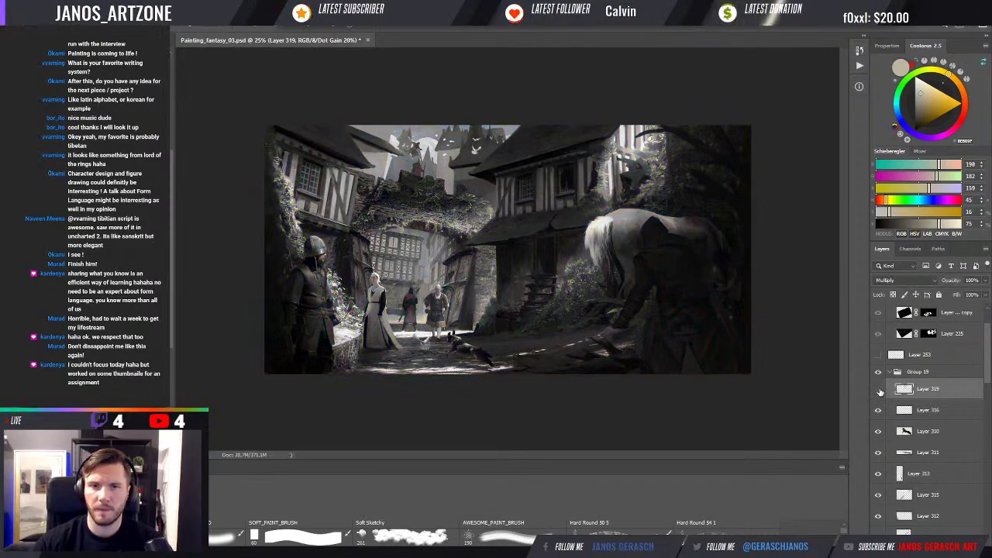
{"action": "left_click", "coordinate": [879, 392]}
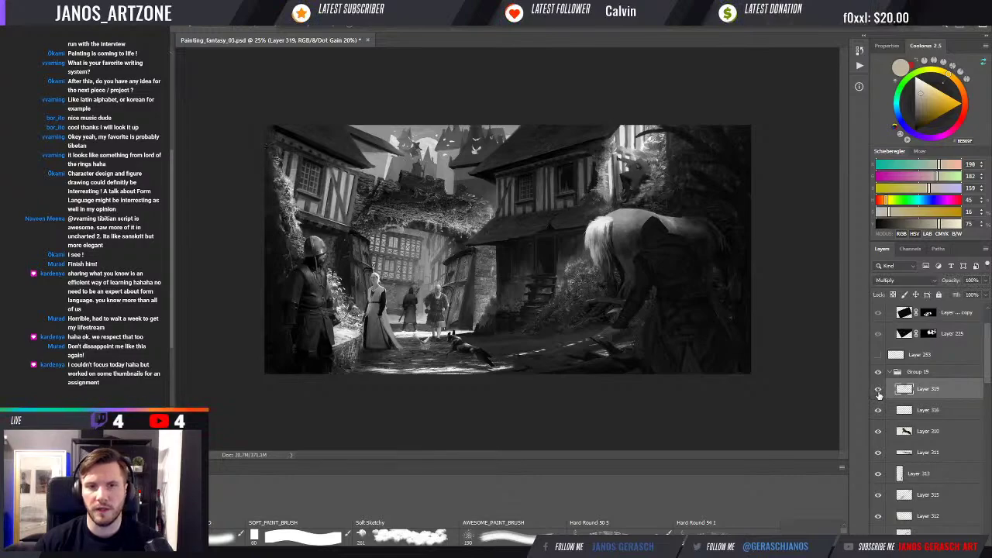
{"action": "left_click", "coordinate": [879, 392]}
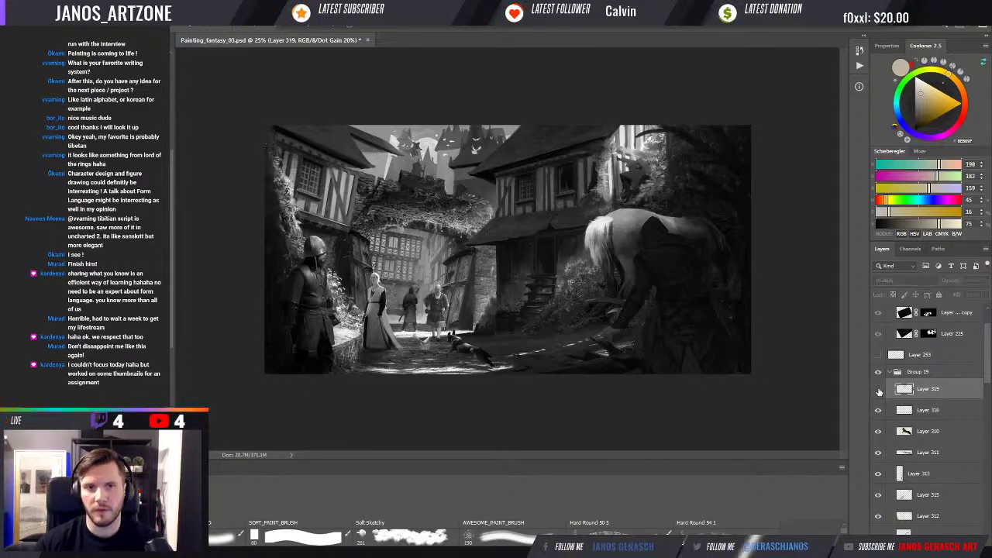
{"action": "left_click", "coordinate": [880, 392]}
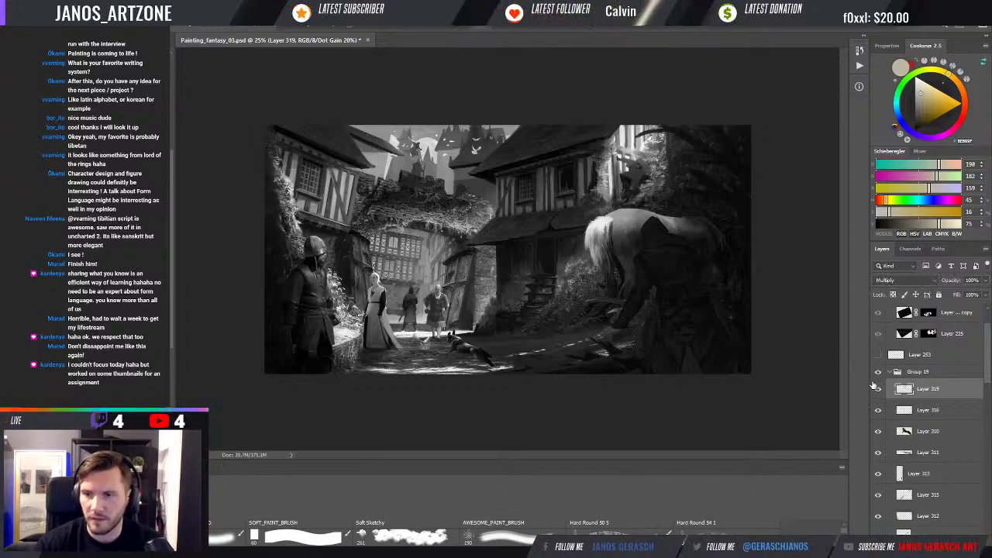
{"action": "left_click", "coordinate": [879, 391]}
{"action": "left_click", "coordinate": [878, 391]}
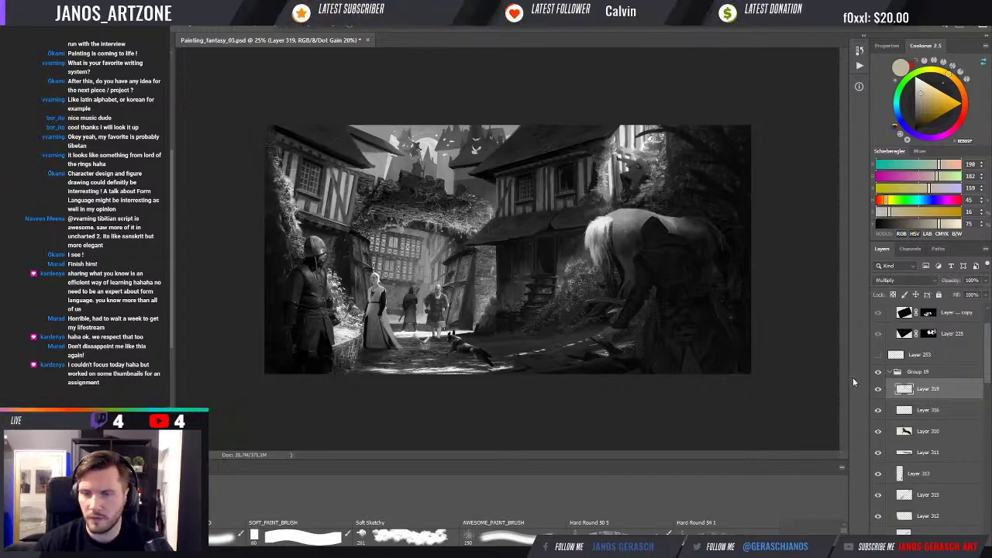
Step: Check greyscale values with the shading layer toggled, ending in full colour
{"action": "key", "text": "ctrl+y"}
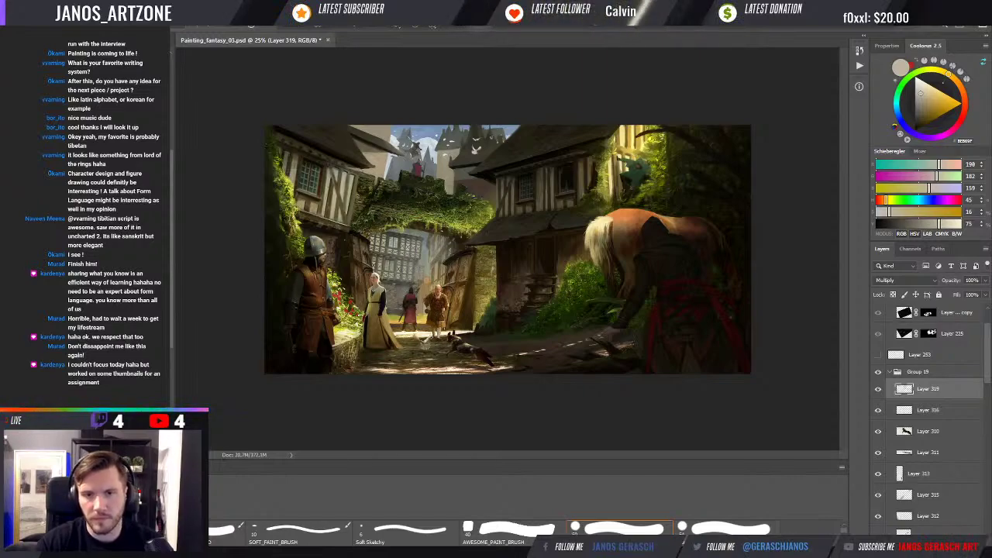
{"action": "key", "text": "ctrl+y"}
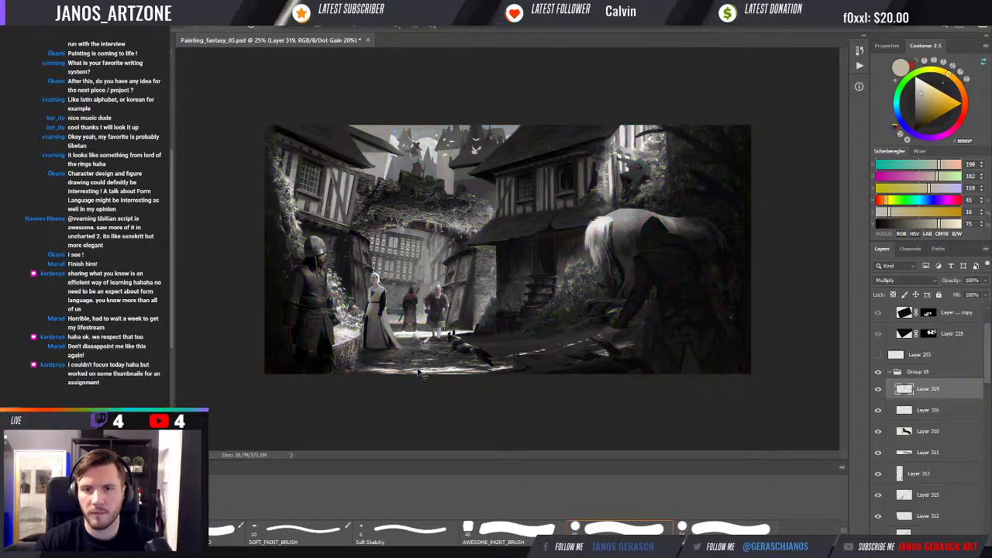
{"action": "key", "text": "ctrl+y"}
{"action": "key", "text": "ctrl+y"}
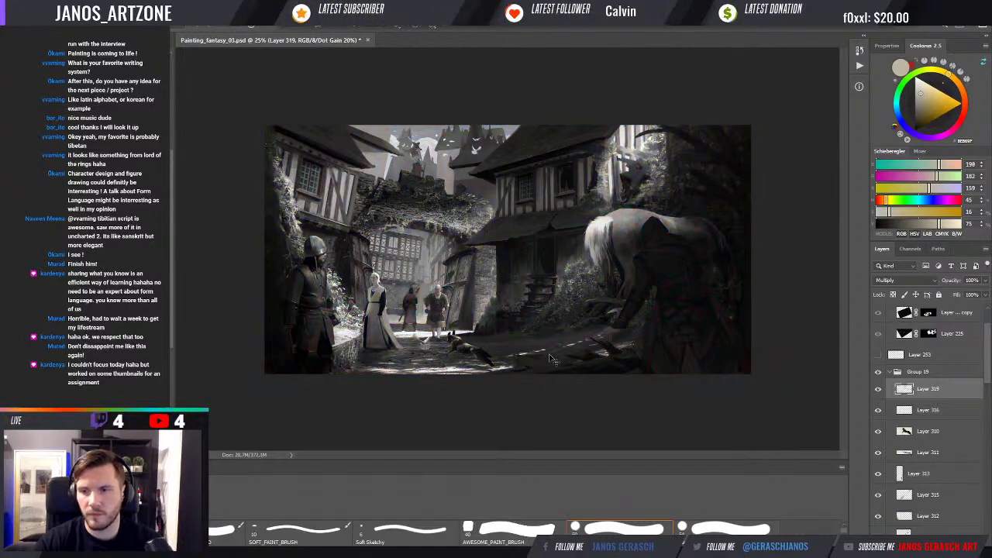
{"action": "left_click", "coordinate": [878, 393]}
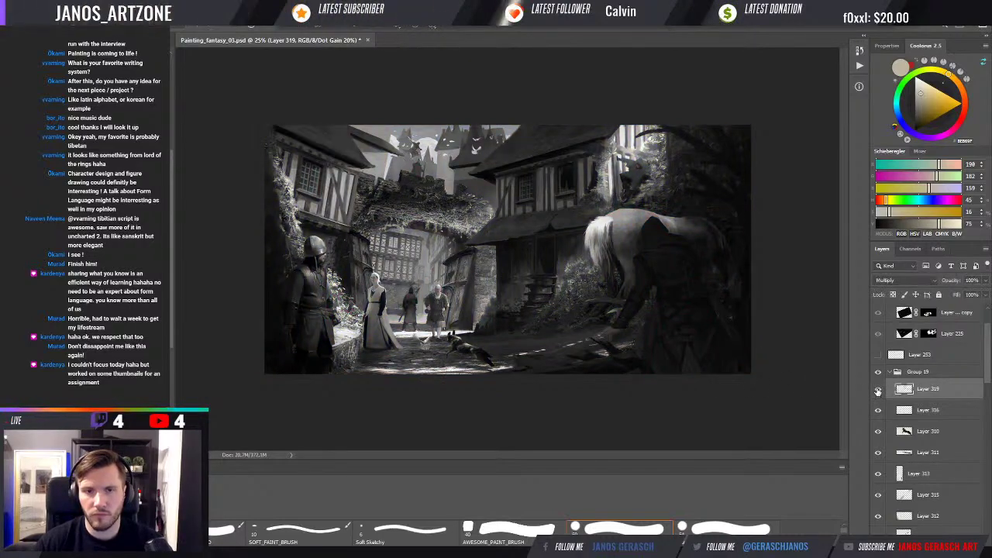
{"action": "key", "text": "ctrl+y"}
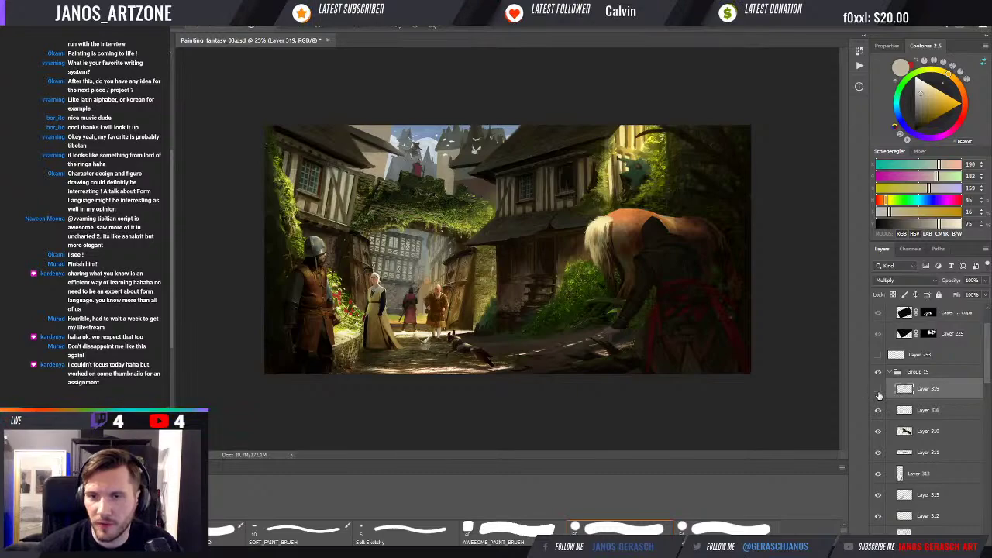
{"action": "left_click", "coordinate": [879, 394]}
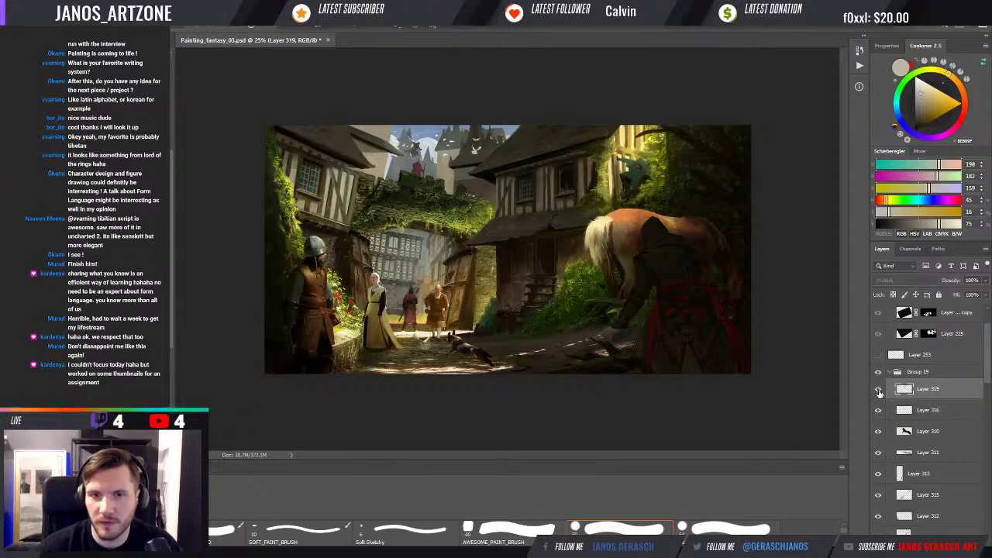
{"action": "left_click", "coordinate": [879, 393]}
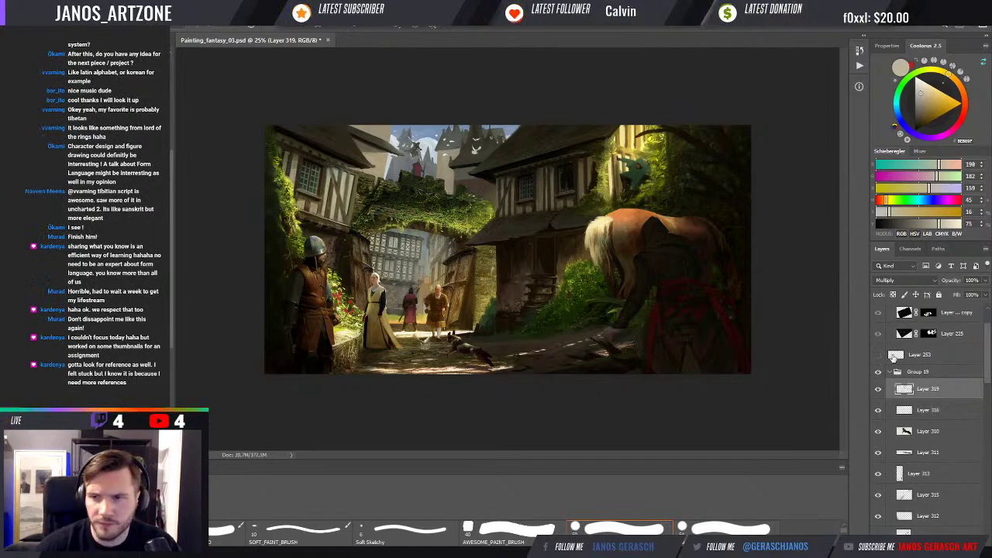
Step: Create empty Layer 320 above Layer 319, return to full colour, and zoom in one step
{"action": "key", "text": "ctrl+alt+shift+n"}
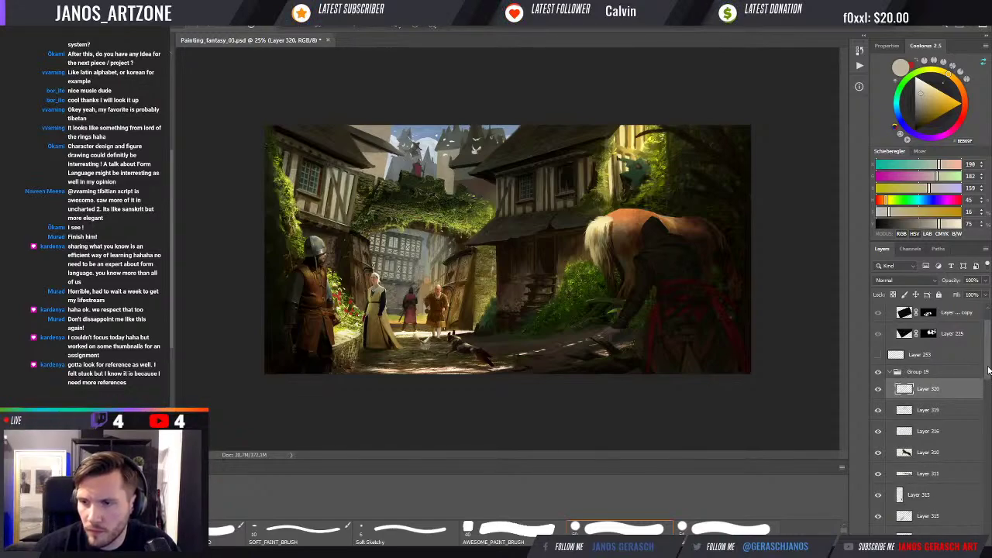
{"action": "scroll", "coordinate": [988, 371], "scroll_direction": "up", "scroll_amount": 3}
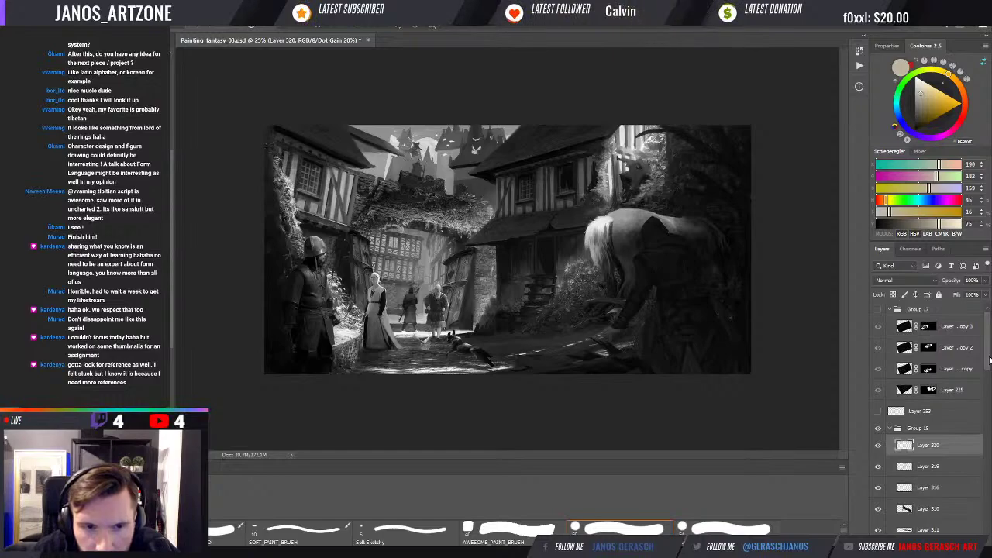
{"action": "key", "text": "ctrl+y"}
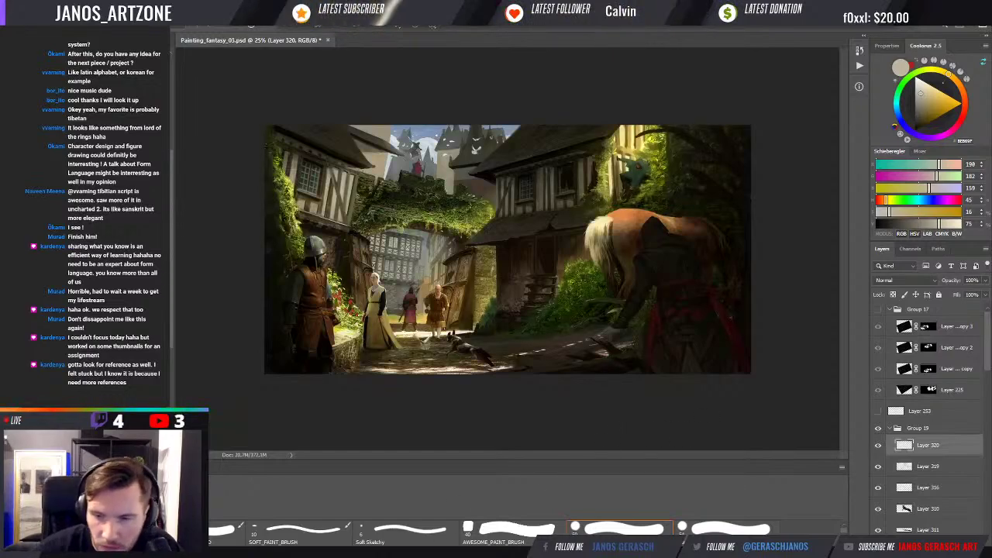
{"action": "scroll", "coordinate": [488, 531], "scroll_direction": "down", "scroll_amount": 1}
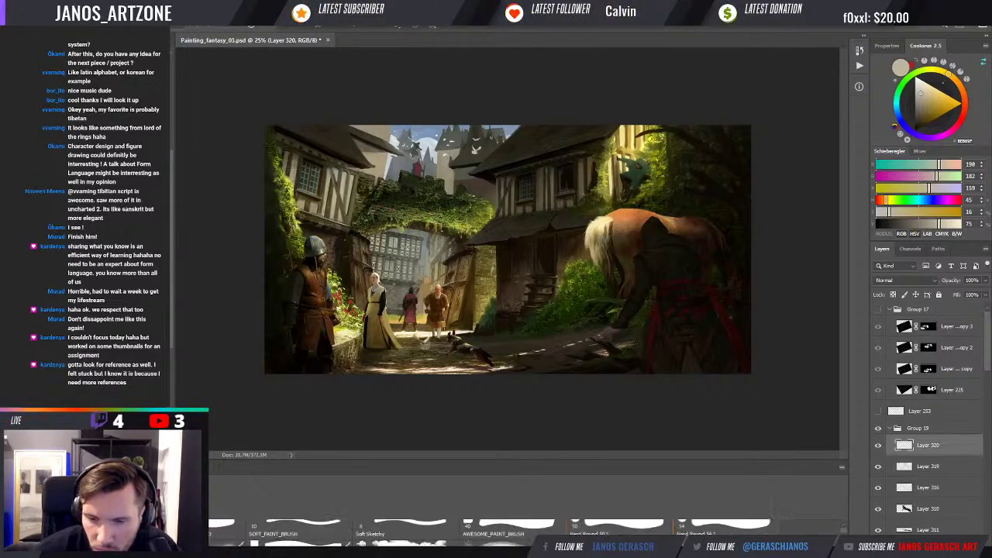
{"action": "scroll", "coordinate": [488, 531], "scroll_direction": "down", "scroll_amount": 1}
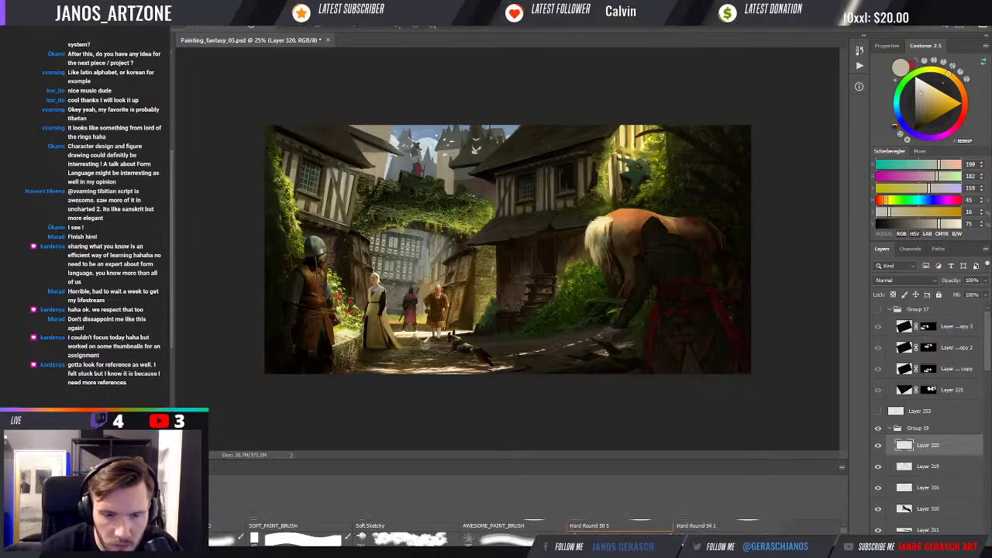
{"action": "scroll", "coordinate": [488, 531], "scroll_direction": "down", "scroll_amount": 1}
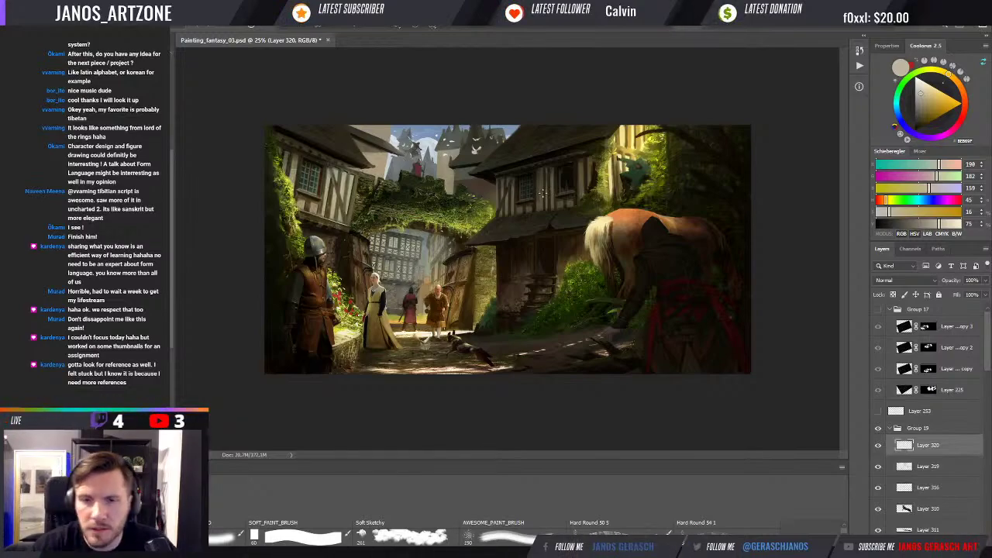
{"action": "left_click", "coordinate": [580, 204]}
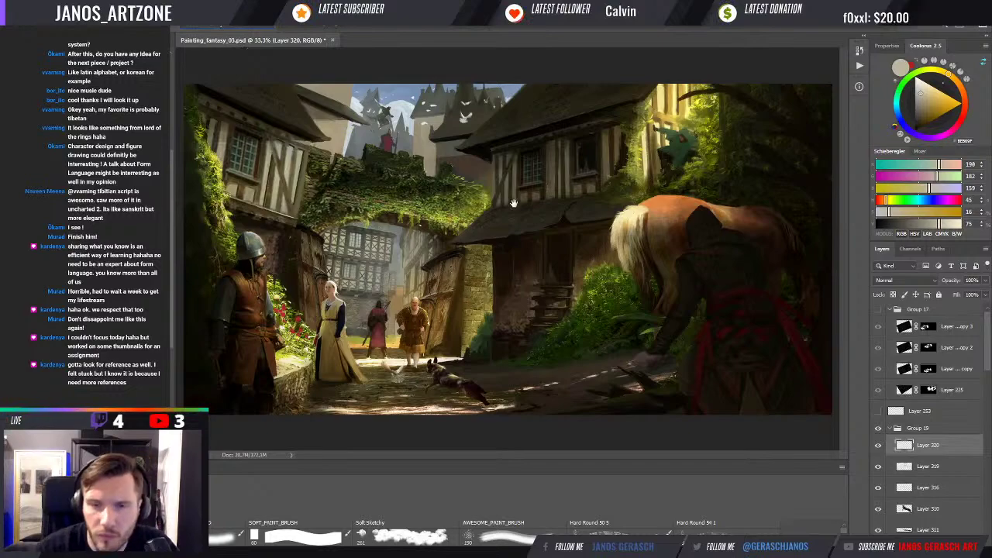
Step: Sample several dark and mid browns from the house wall and doorway
{"action": "left_click", "coordinate": [624, 153], "text": "alt"}
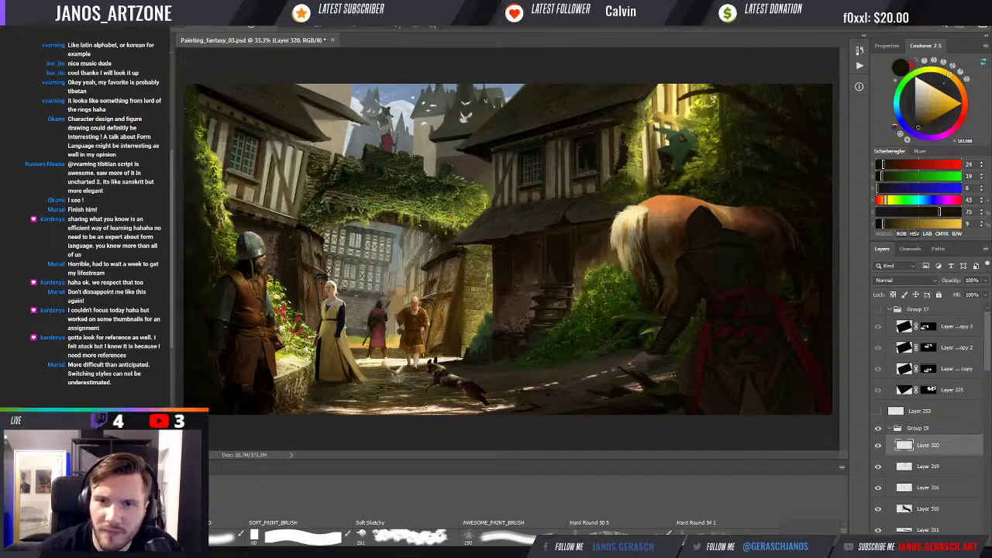
{"action": "left_click", "coordinate": [627, 147], "text": "alt"}
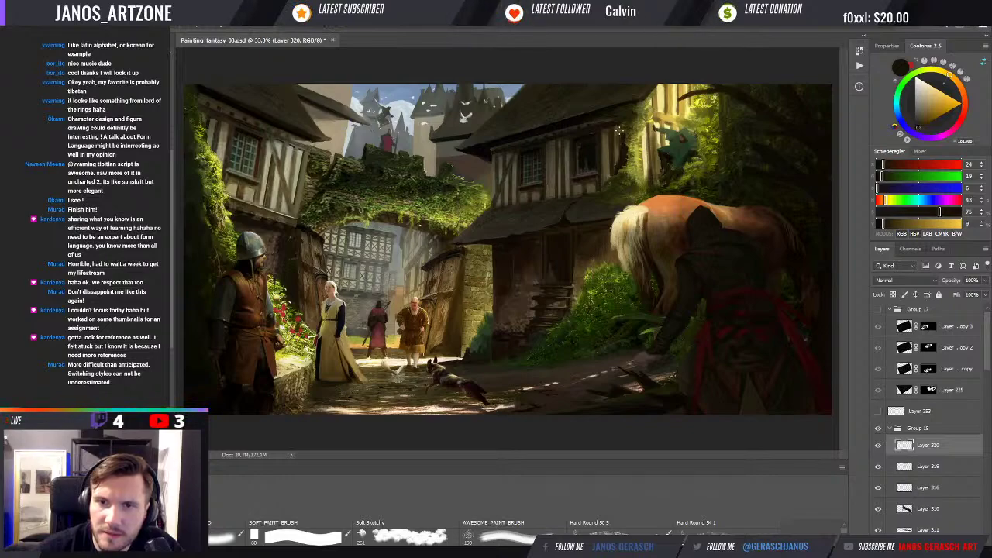
{"action": "left_click", "coordinate": [618, 128], "text": "alt"}
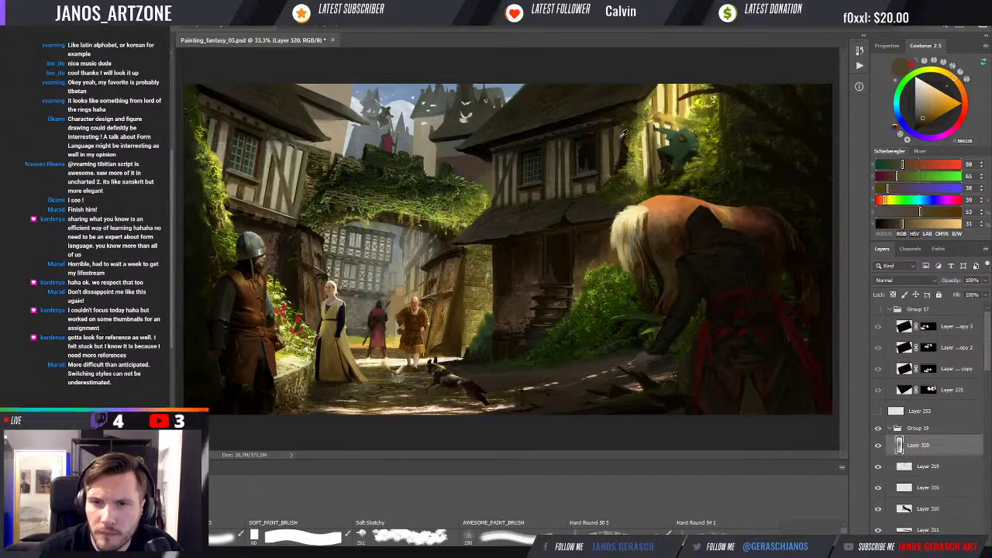
{"action": "left_click", "coordinate": [619, 130], "text": "alt"}
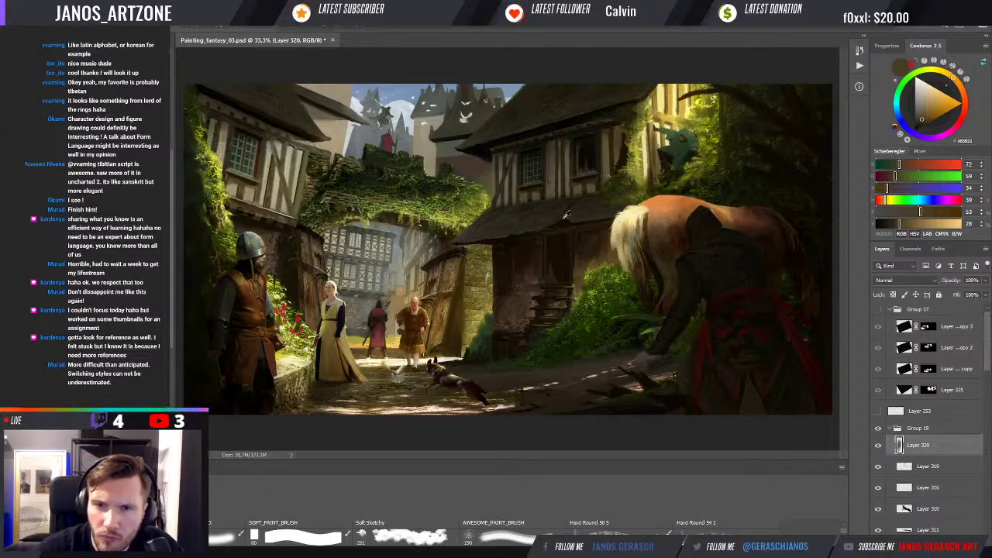
{"action": "left_click", "coordinate": [524, 228], "text": "alt"}
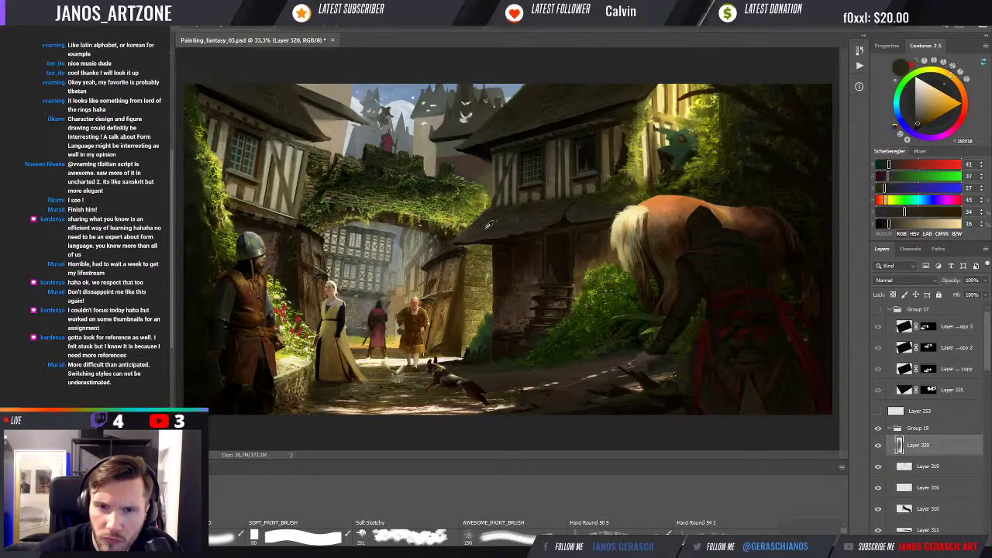
{"action": "left_click", "coordinate": [526, 239], "text": "alt"}
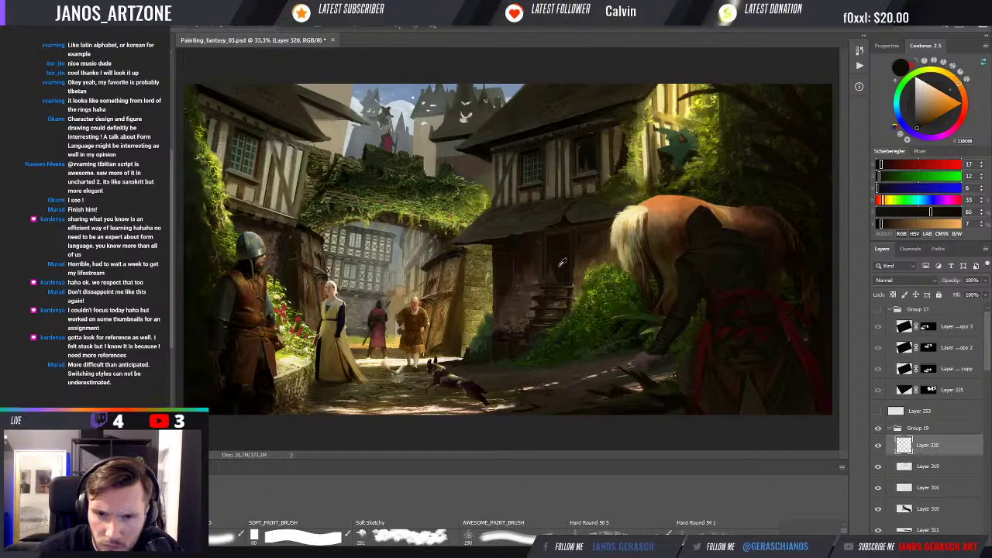
{"action": "left_click", "coordinate": [551, 269], "text": "alt"}
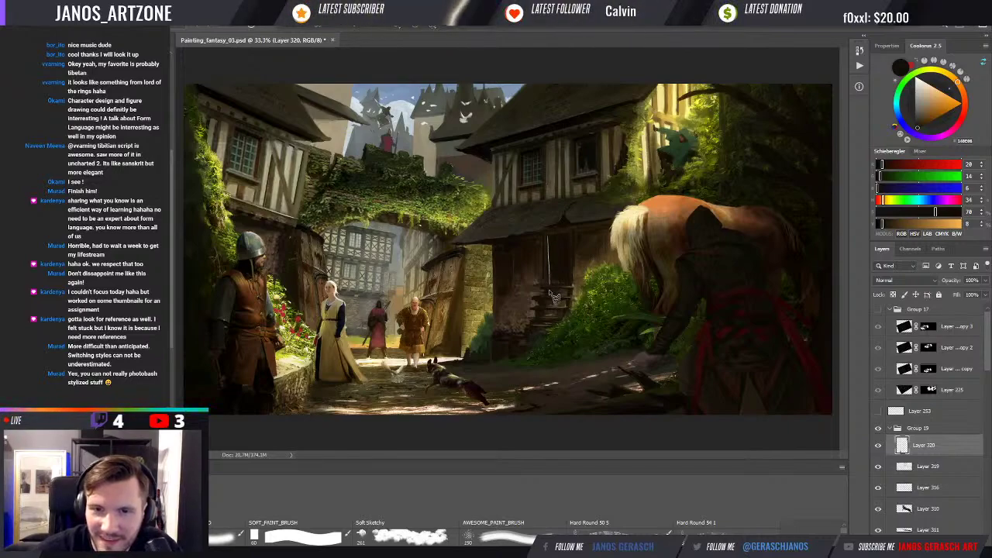
Step: Paint thin vertical lines by the doorway and a faint mark near the horse, then zoom out
{"action": "mouse_move", "coordinate": [548, 237]}
{"action": "left_mouse_down"}
{"action": "mouse_move", "coordinate": [554, 303]}
{"action": "mouse_move", "coordinate": [572, 295]}
{"action": "left_mouse_up"}
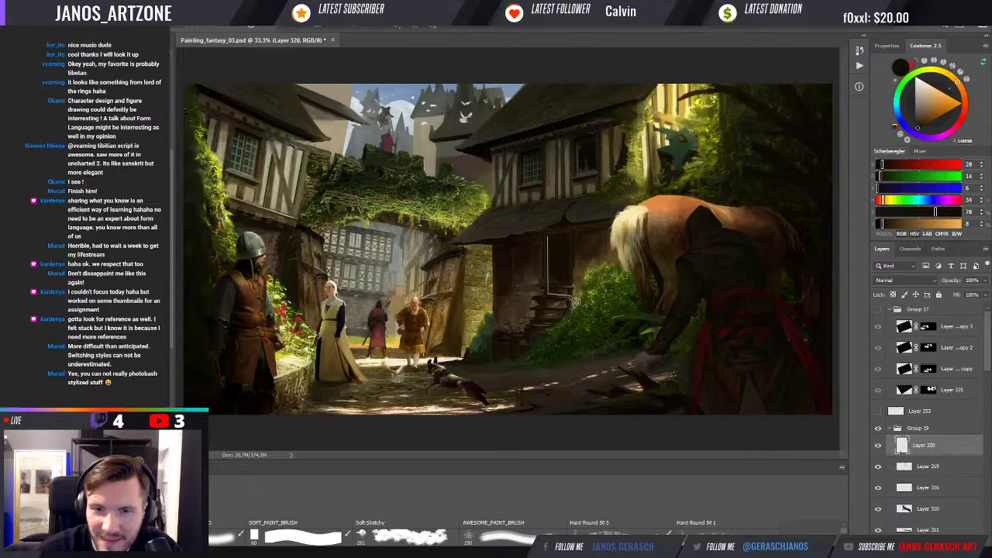
{"action": "left_click_drag", "start_coordinate": [572, 295], "coordinate": [571, 261]}
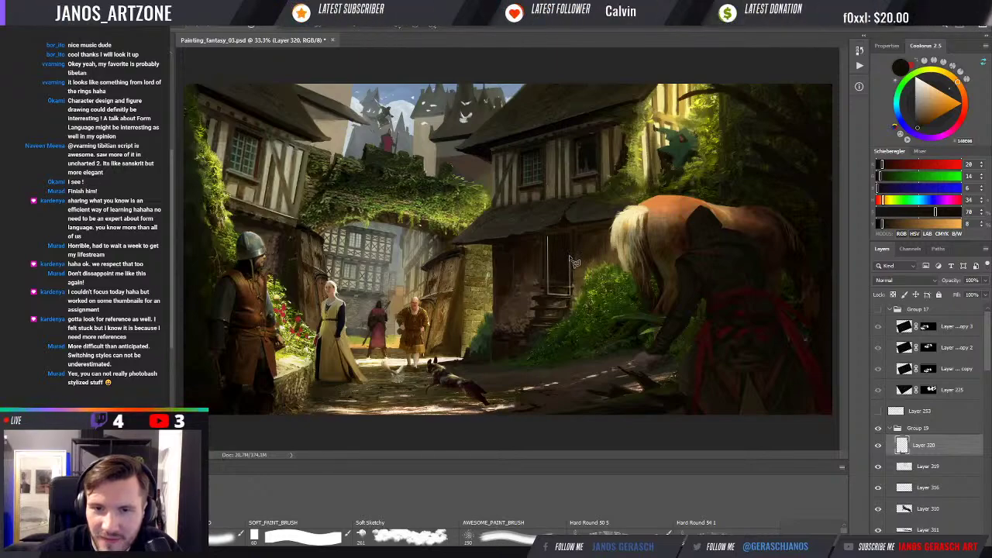
{"action": "left_click_drag", "start_coordinate": [571, 261], "coordinate": [570, 239]}
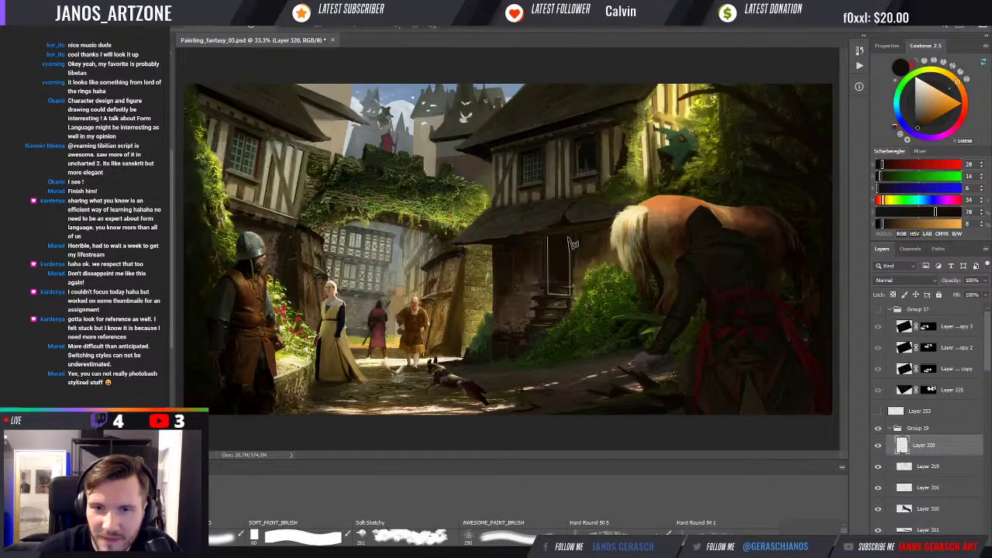
{"action": "left_click", "coordinate": [554, 245]}
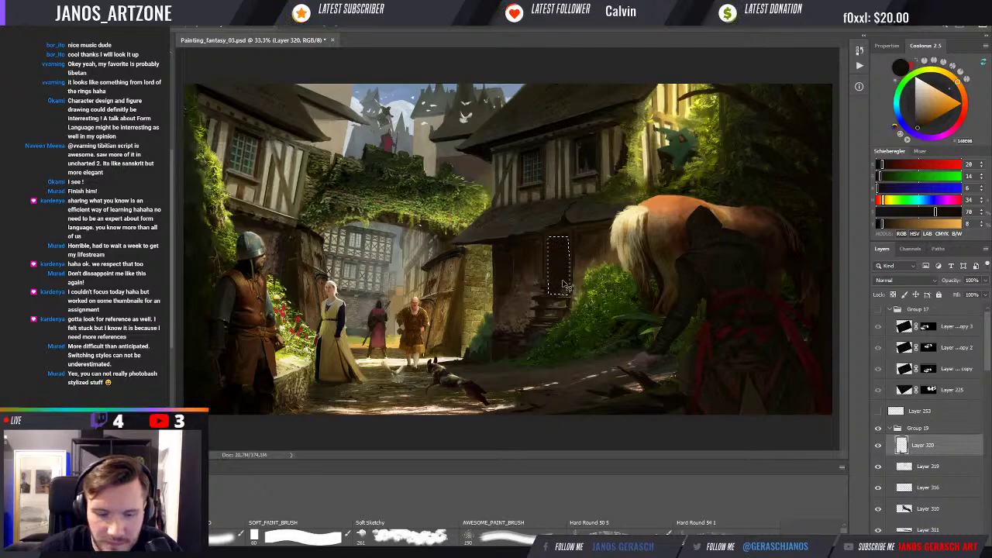
{"action": "key", "text": "ctrl+d"}
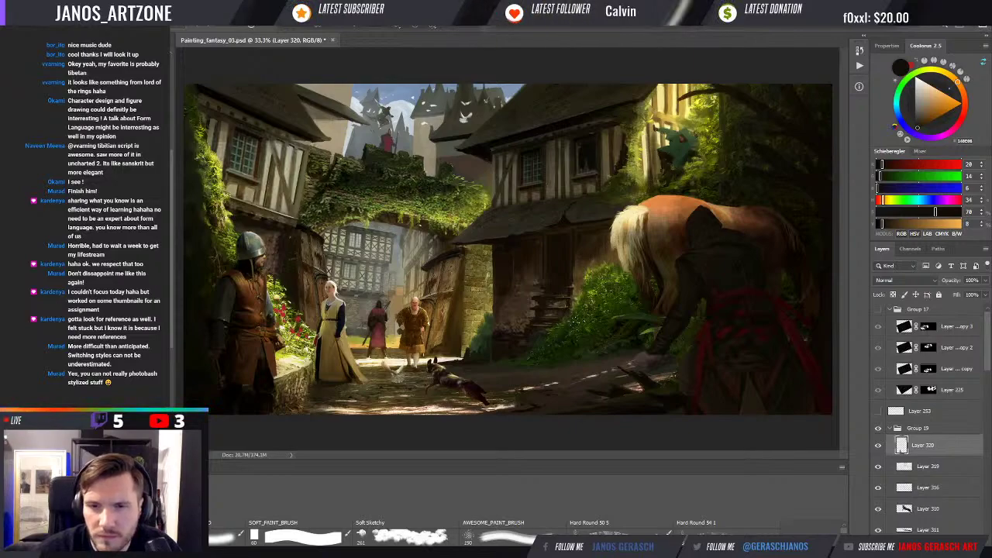
{"action": "left_click_drag", "start_coordinate": [558, 293], "coordinate": [571, 306]}
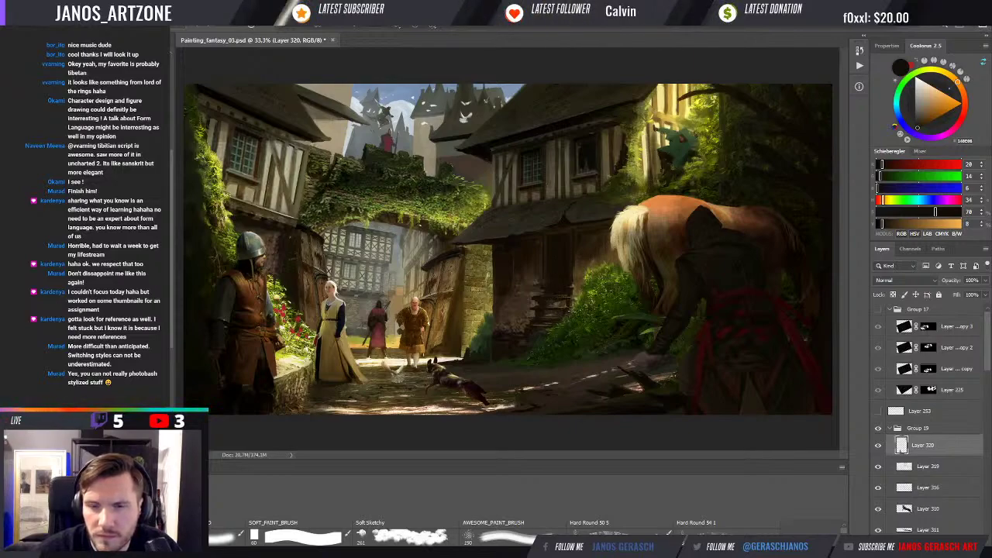
{"action": "key", "text": "ctrl+minus"}
{"action": "key", "text": "ctrl+minus"}
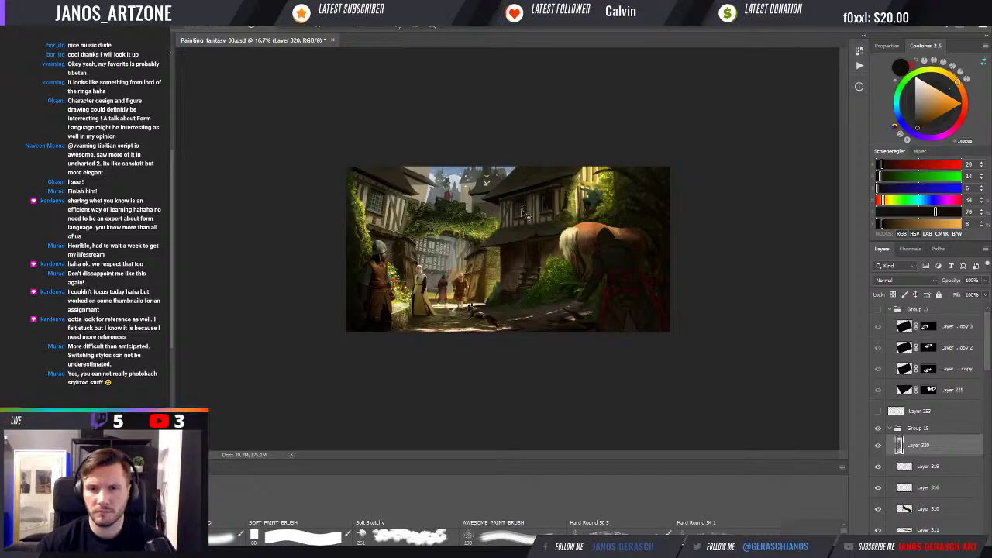
{"action": "left_click", "coordinate": [534, 260]}
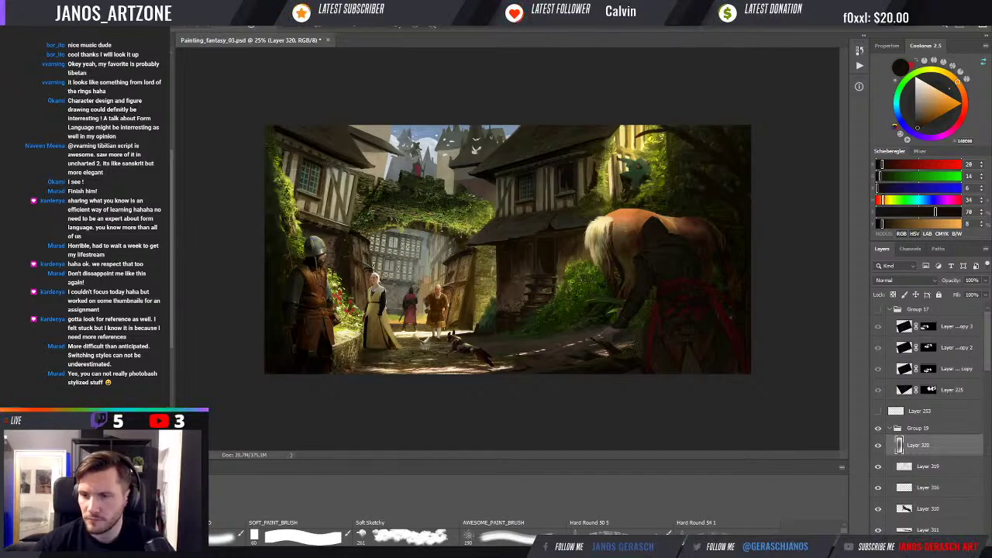
{"action": "left_click", "coordinate": [878, 445]}
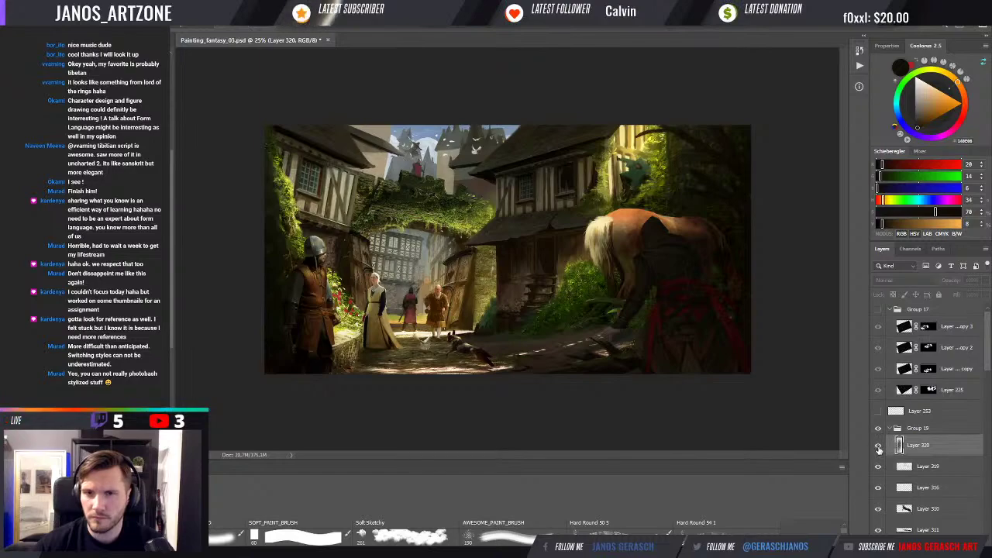
{"action": "left_click", "coordinate": [879, 447]}
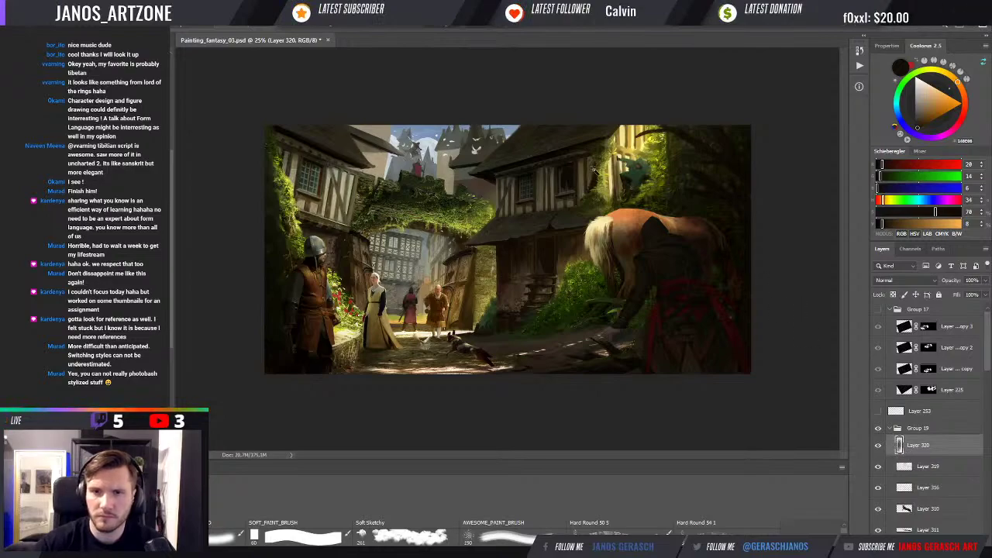
{"action": "key", "text": "ctrl+plus"}
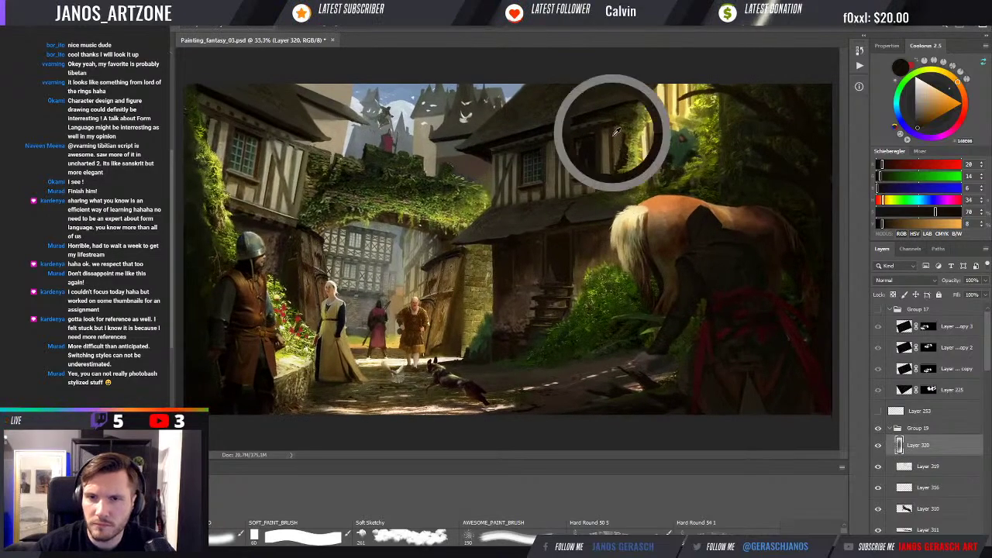
Step: Sample browns, foliage greens, olive and sunlit golden yellow tones, darkening the colour slightly
{"action": "left_click_drag", "start_coordinate": [616, 132], "coordinate": [611, 145]}
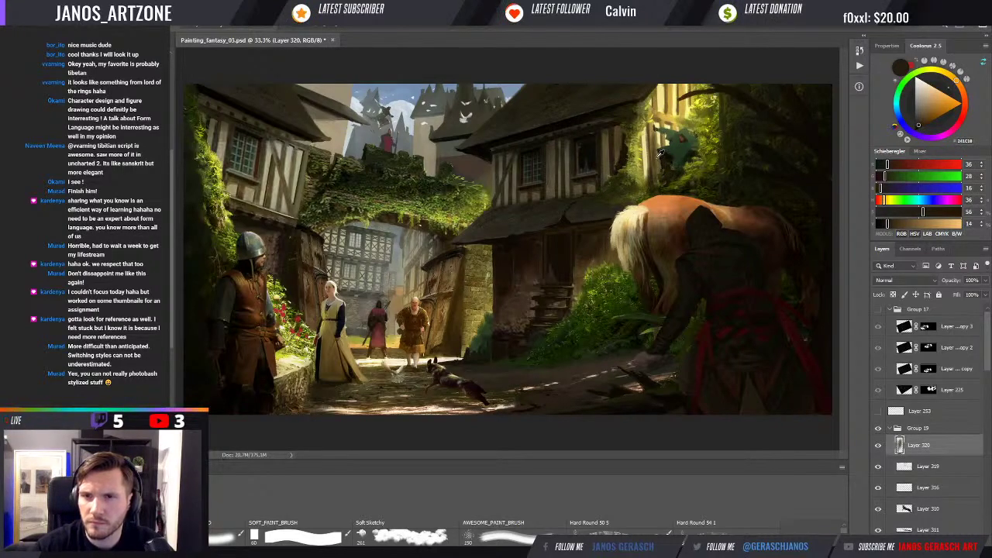
{"action": "left_click", "coordinate": [691, 177], "text": "alt"}
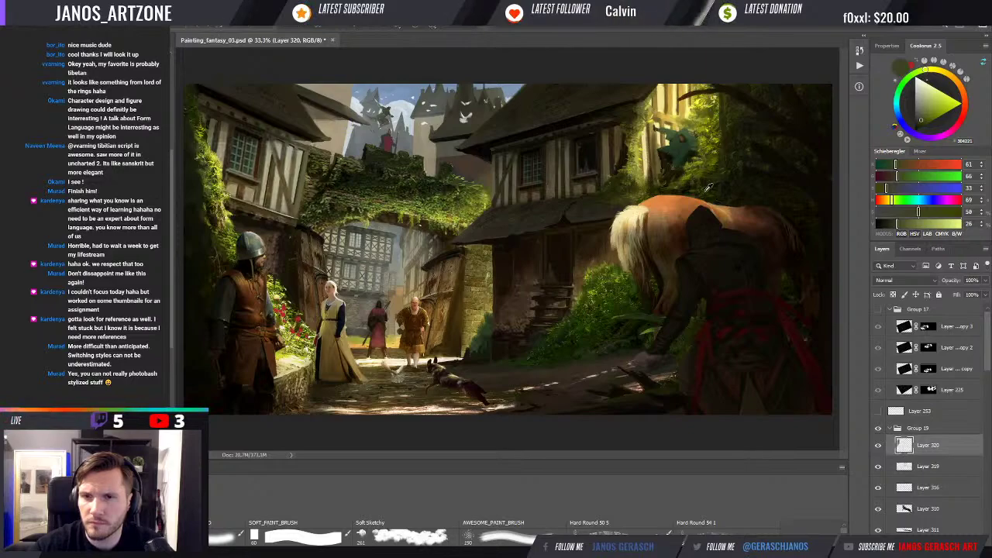
{"action": "left_click", "coordinate": [683, 162], "text": "alt"}
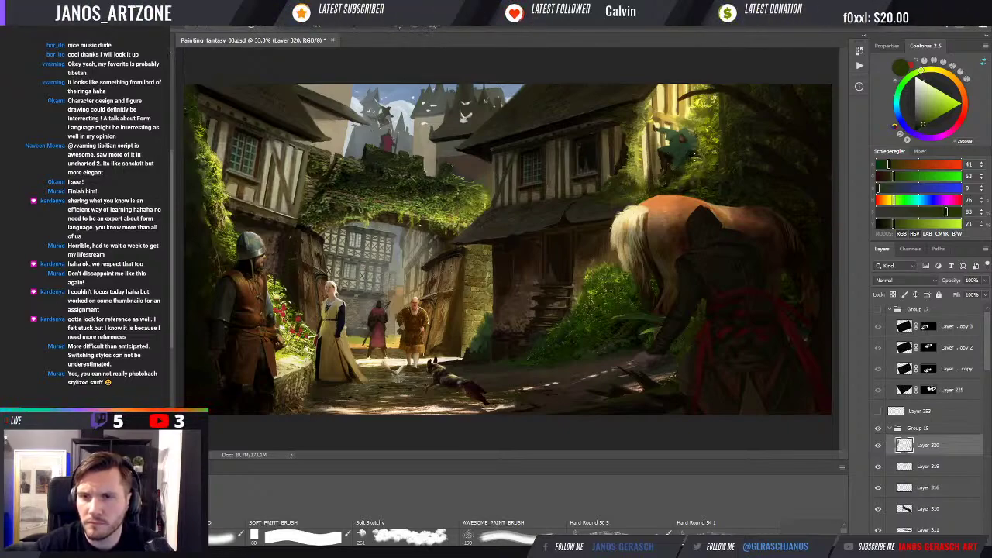
{"action": "left_click", "coordinate": [693, 152], "text": "alt"}
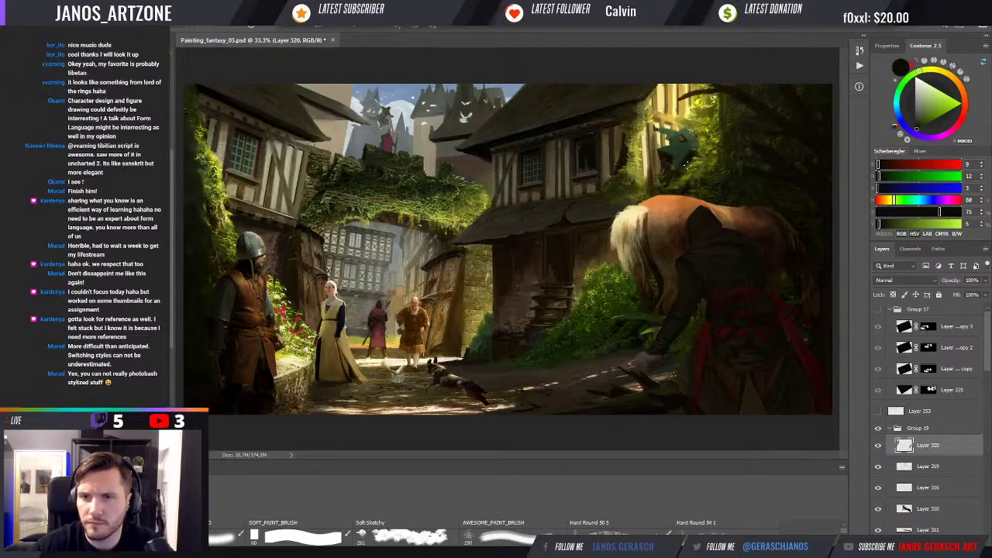
{"action": "left_click", "coordinate": [694, 155], "text": "alt"}
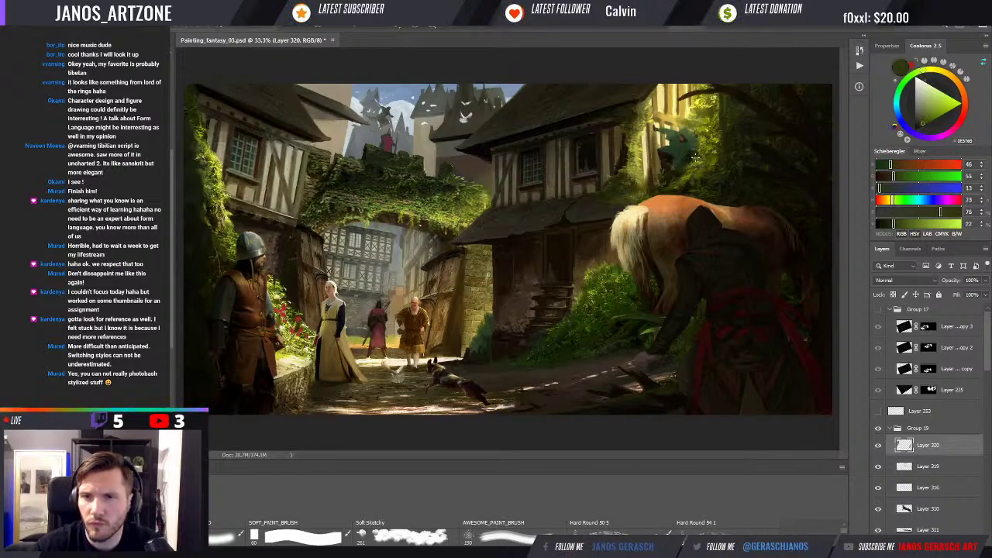
{"action": "left_click", "coordinate": [669, 99], "text": "alt"}
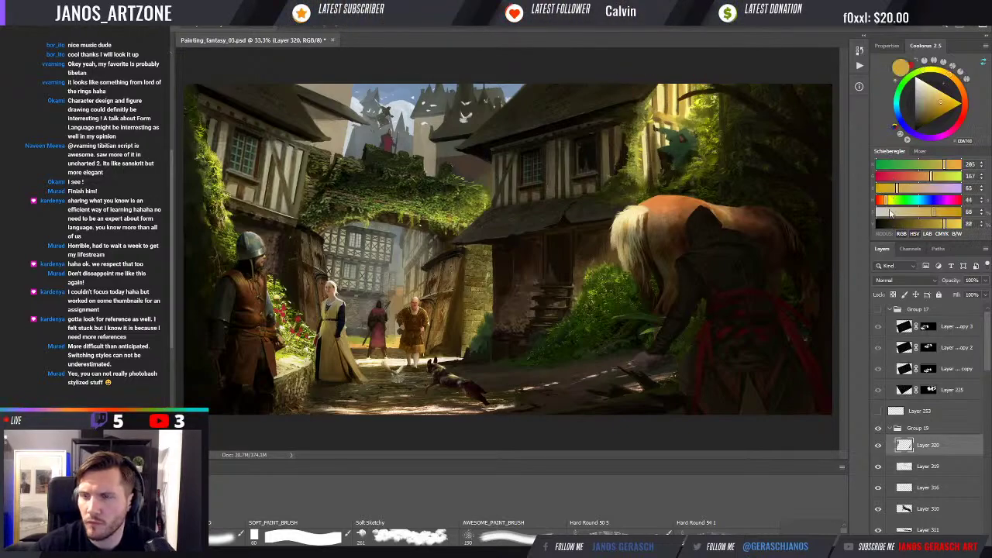
{"action": "left_click", "coordinate": [908, 224]}
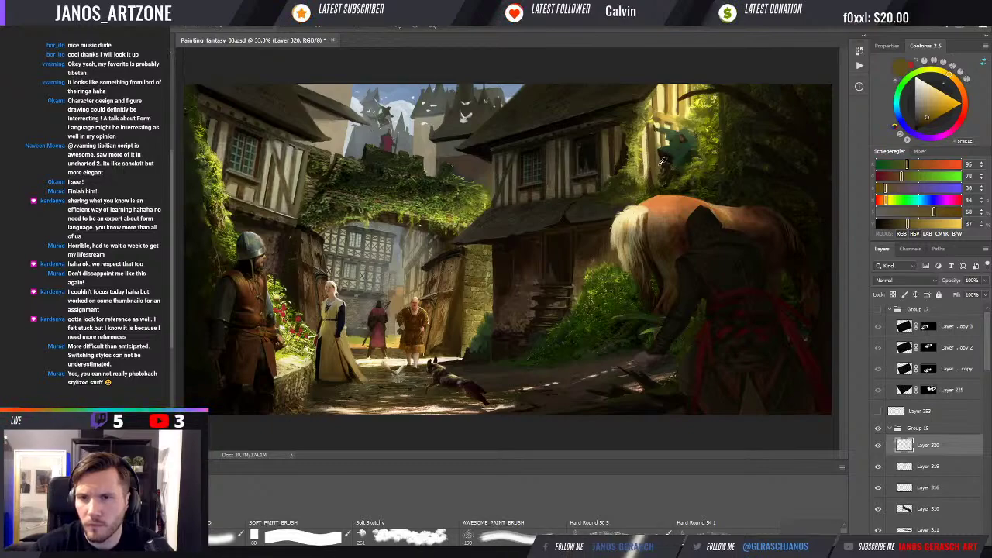
{"action": "left_click", "coordinate": [660, 162], "text": "alt"}
{"action": "left_click", "coordinate": [646, 167], "text": "alt"}
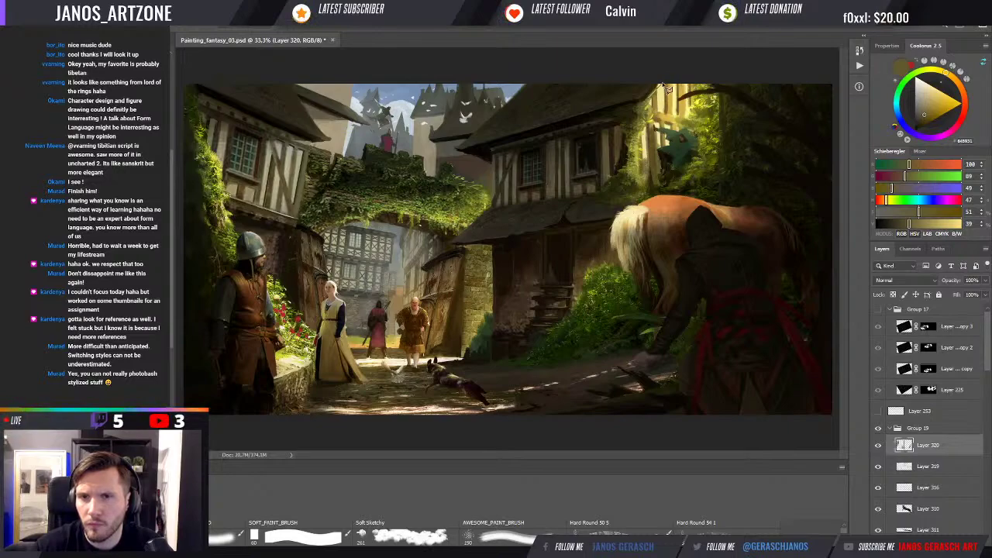
Step: Paint a small warm stroke along the top edge above the right-hand house
{"action": "mouse_move", "coordinate": [665, 87]}
{"action": "left_mouse_down"}
{"action": "mouse_move", "coordinate": [686, 59]}
{"action": "mouse_move", "coordinate": [698, 73]}
{"action": "mouse_move", "coordinate": [695, 99]}
{"action": "mouse_move", "coordinate": [676, 108]}
{"action": "mouse_move", "coordinate": [653, 101]}
{"action": "left_mouse_up"}
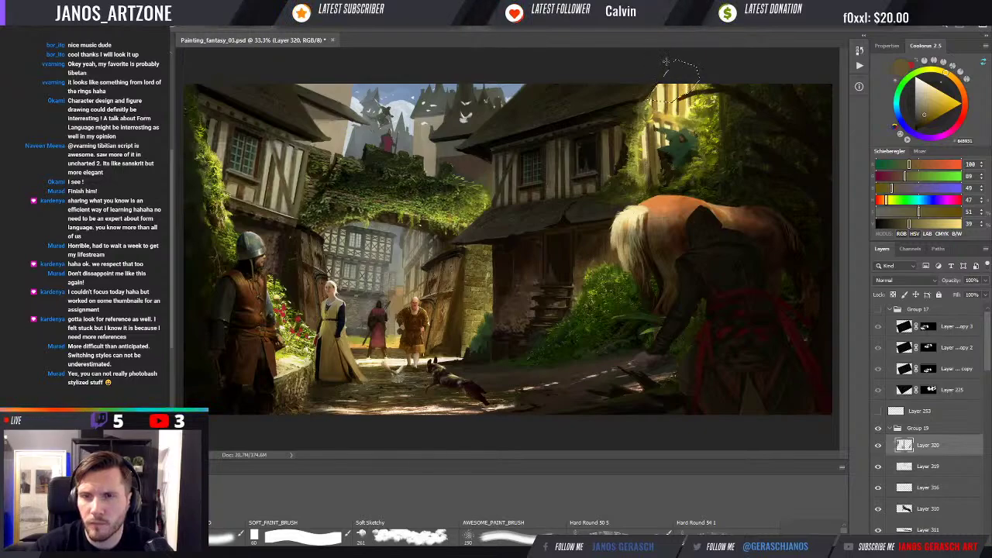
{"action": "key", "text": "ctrl+d"}
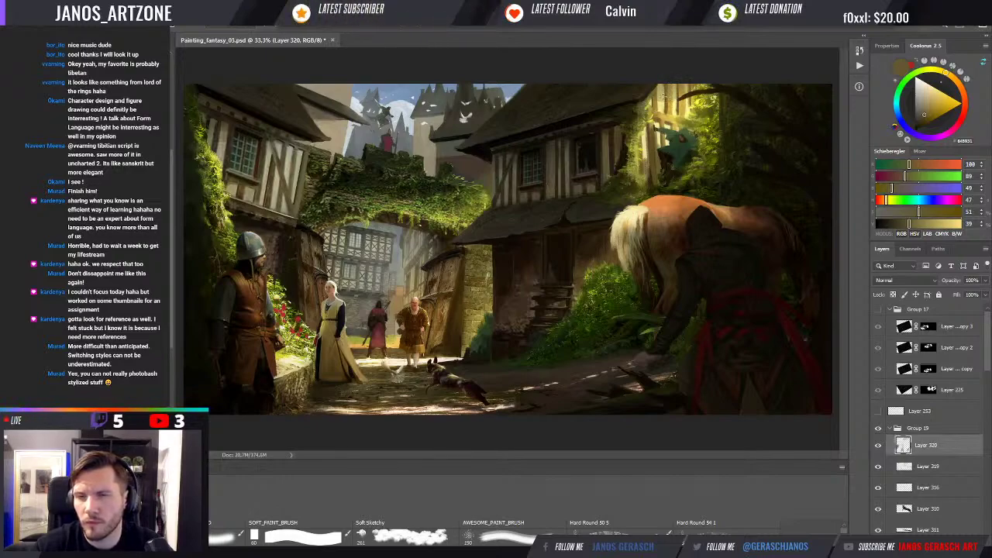
{"action": "left_click_drag", "start_coordinate": [664, 91], "coordinate": [656, 84]}
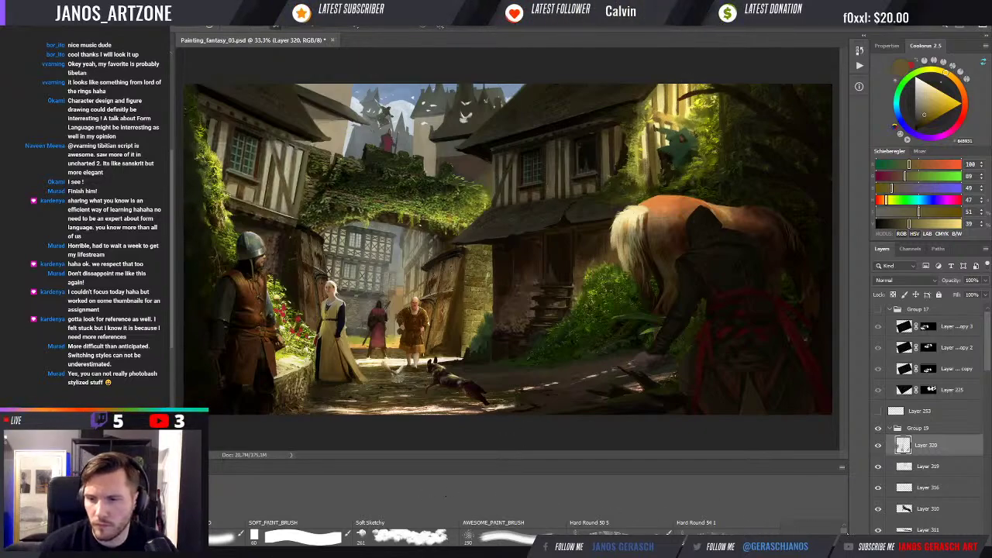
{"action": "scroll", "coordinate": [682, 535], "scroll_direction": "down", "scroll_amount": 2}
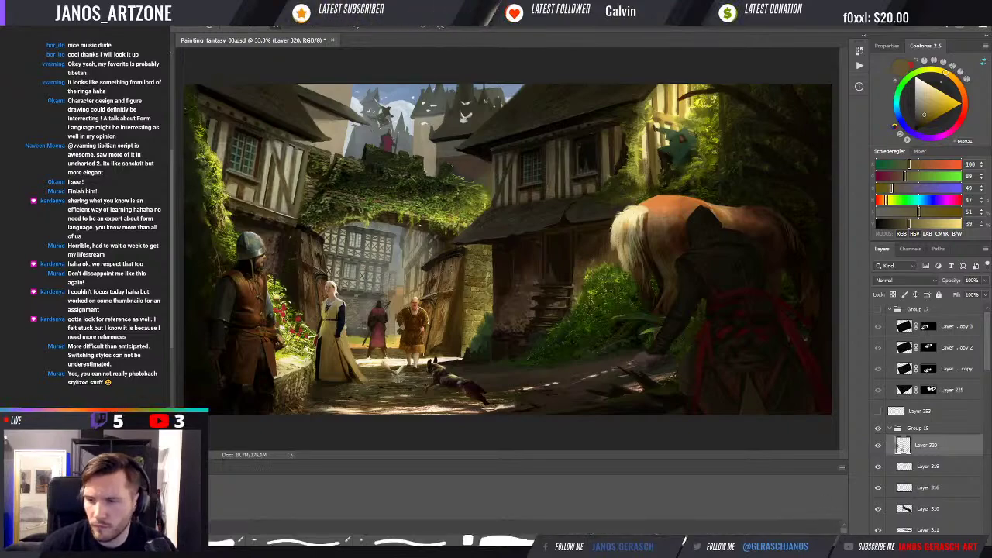
Step: Create Layer 321 above Layer 320, sample very dark browns, and compare it hidden and shown
{"action": "key", "text": "ctrl+shift+alt+n"}
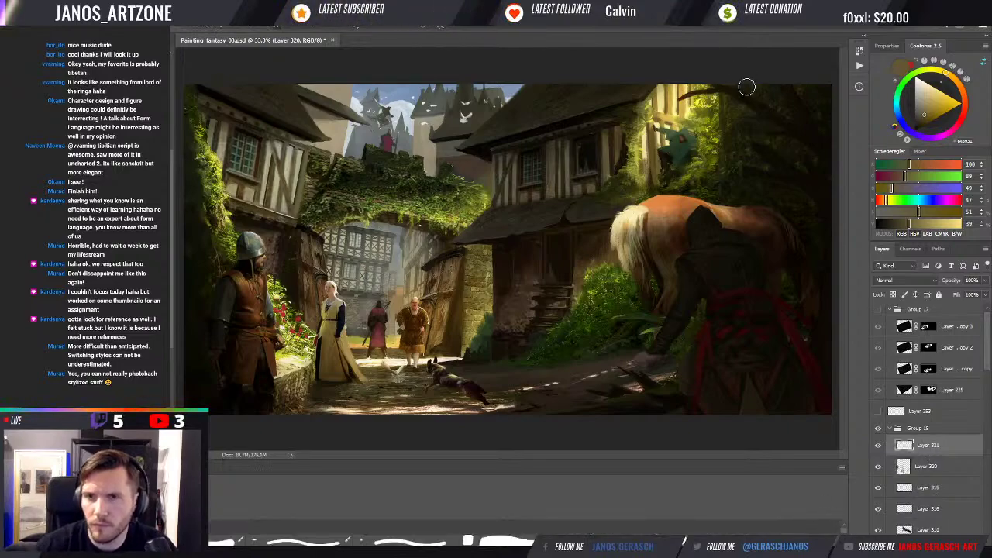
{"action": "left_click", "coordinate": [648, 88], "text": "alt"}
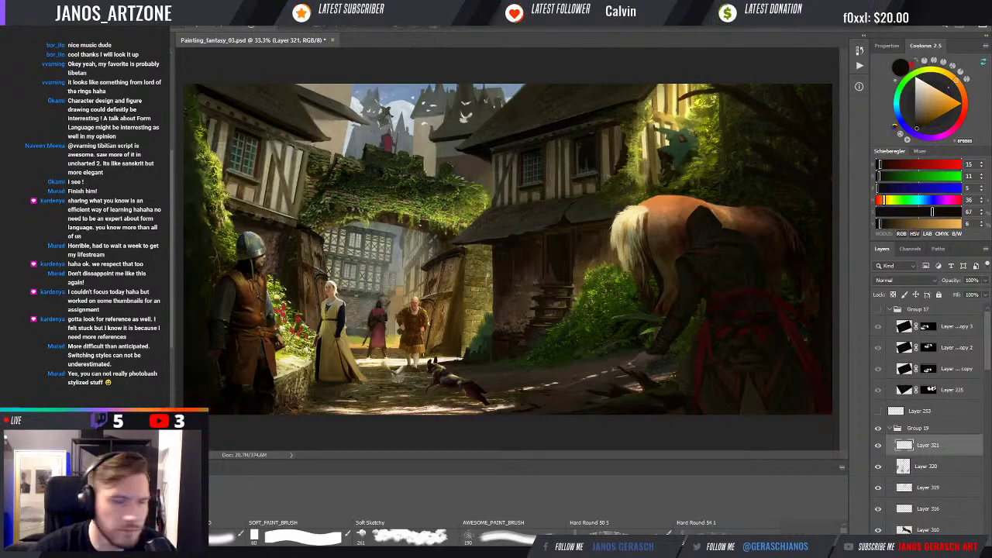
{"action": "left_click", "coordinate": [726, 88], "text": "alt"}
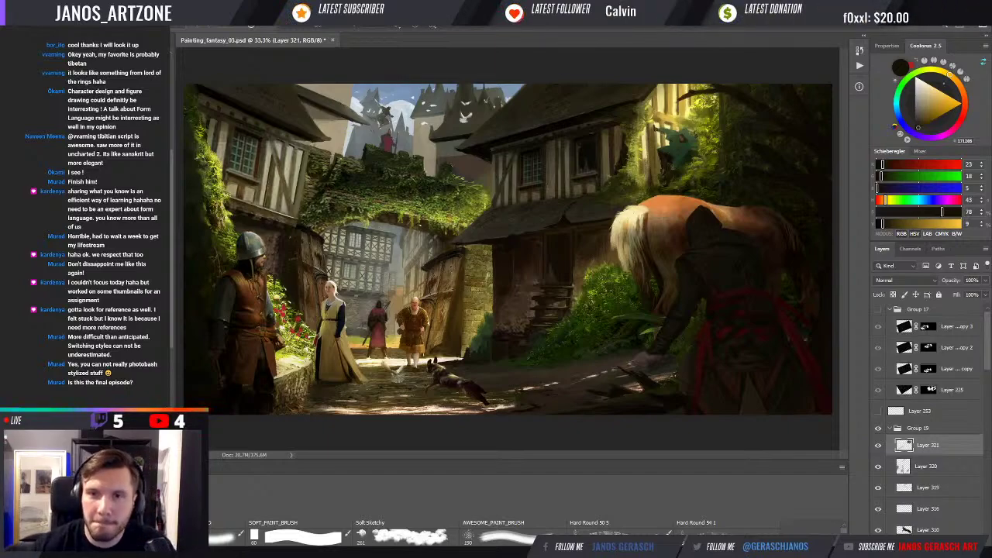
{"action": "left_click", "coordinate": [879, 445]}
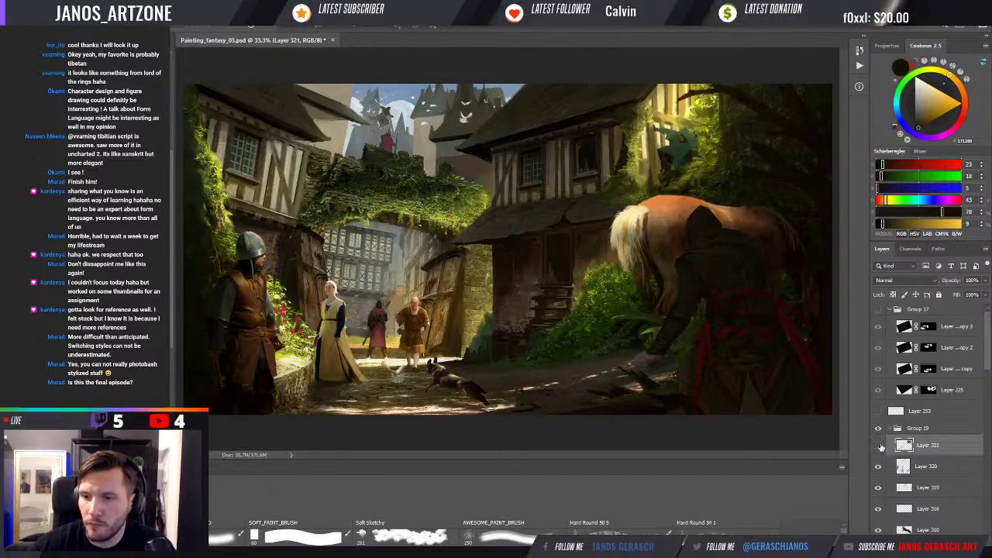
{"action": "left_click", "coordinate": [879, 446]}
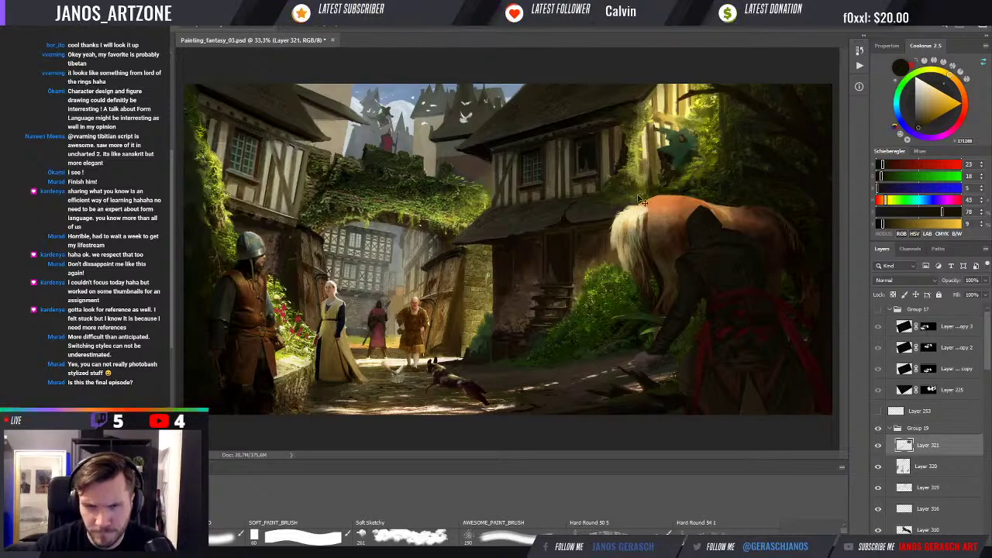
Step: Check greyscale values, mirror the canvas horizontally, zoom in, and sample a dark foliage green
{"action": "key", "text": "ctrl+minus"}
{"action": "key", "text": "ctrl+minus"}
{"action": "key", "text": "ctrl+y"}
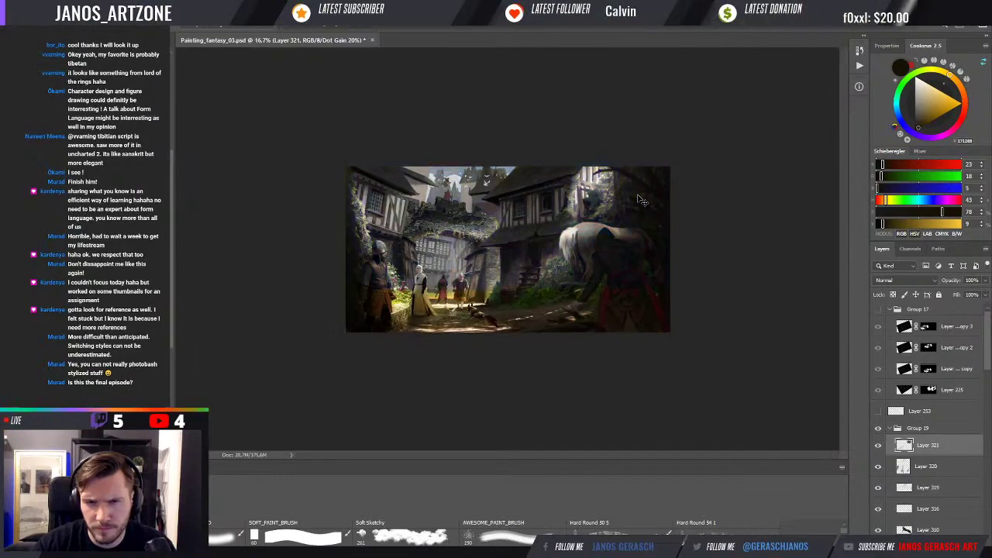
{"action": "key", "text": "ctrl+y"}
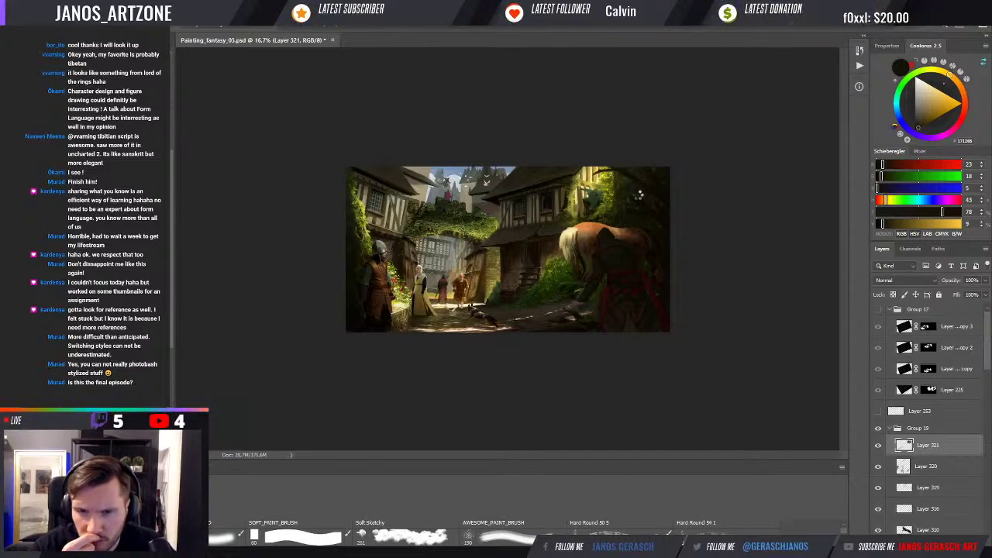
{"action": "key", "text": "h"}
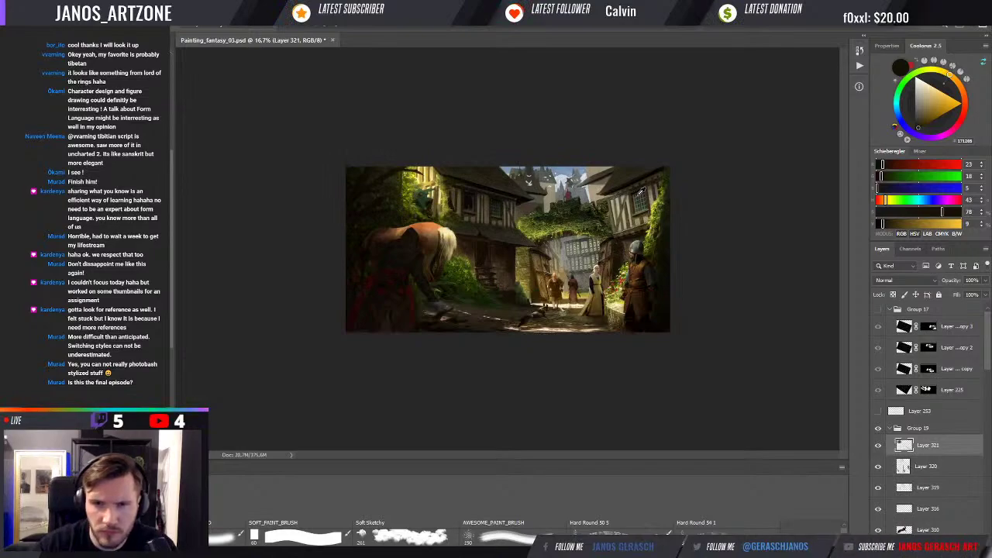
{"action": "left_click", "coordinate": [516, 218]}
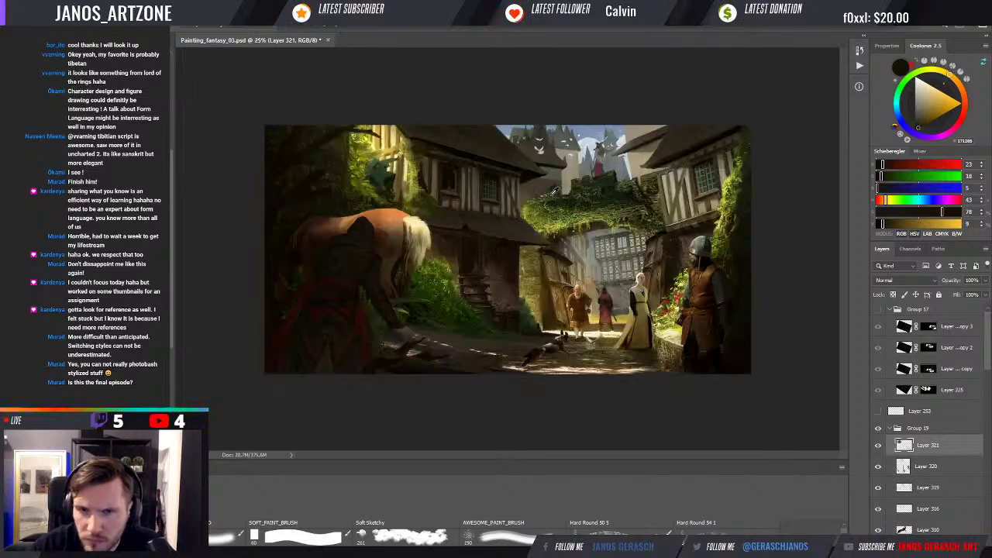
{"action": "left_click", "coordinate": [526, 200], "text": "alt"}
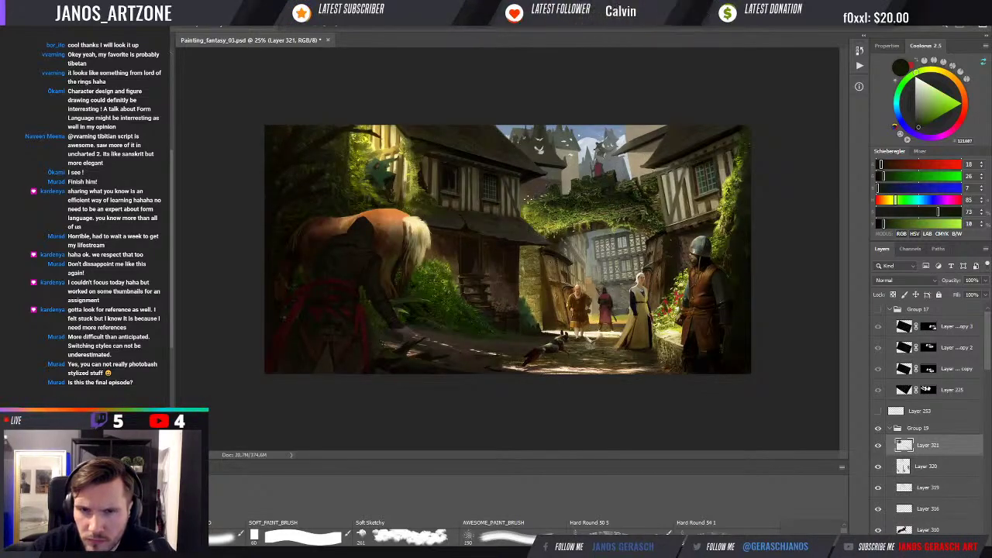
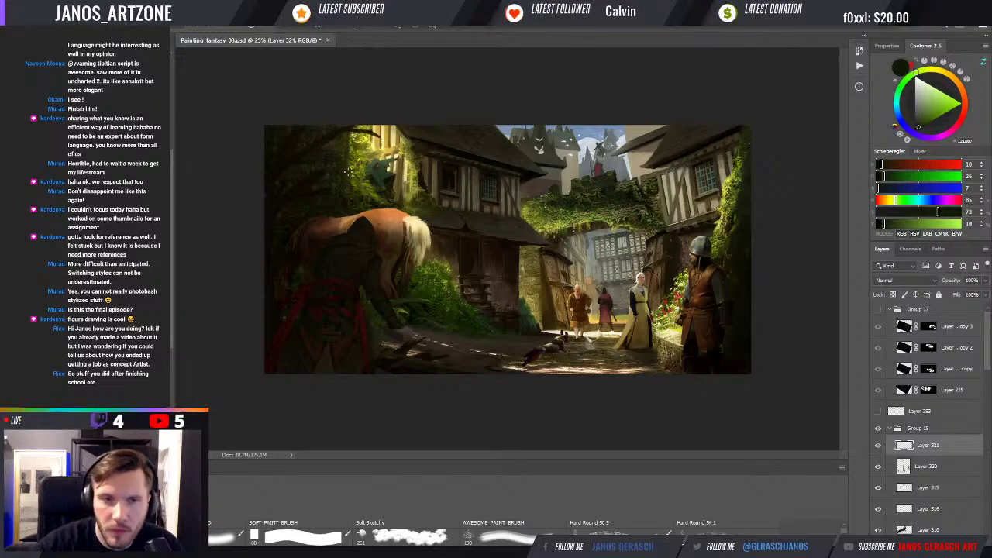
Step: Zoom the canvas to 33.3% and sample the pale sunlit yellow as the foreground colour
{"action": "left_click", "coordinate": [362, 167]}
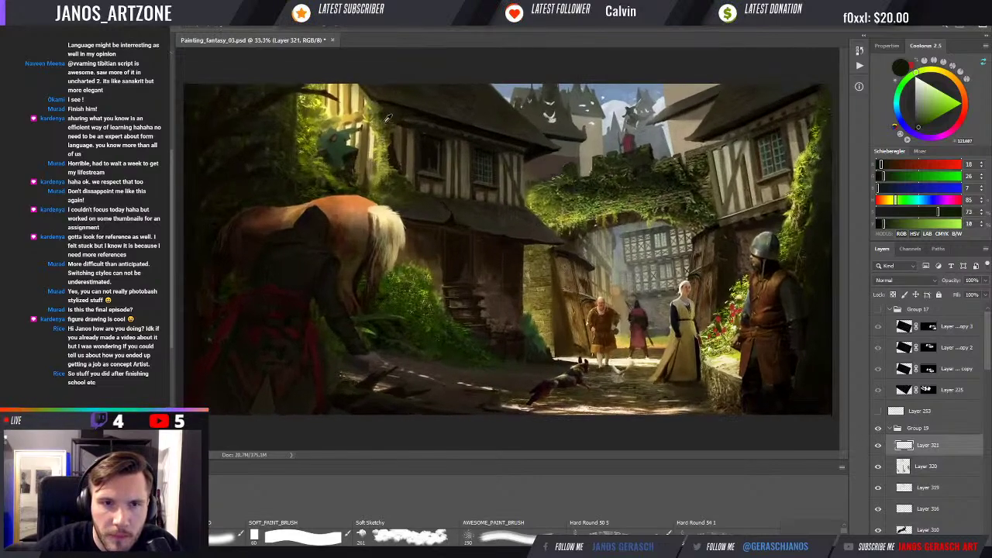
{"action": "left_click", "coordinate": [326, 107], "text": "alt"}
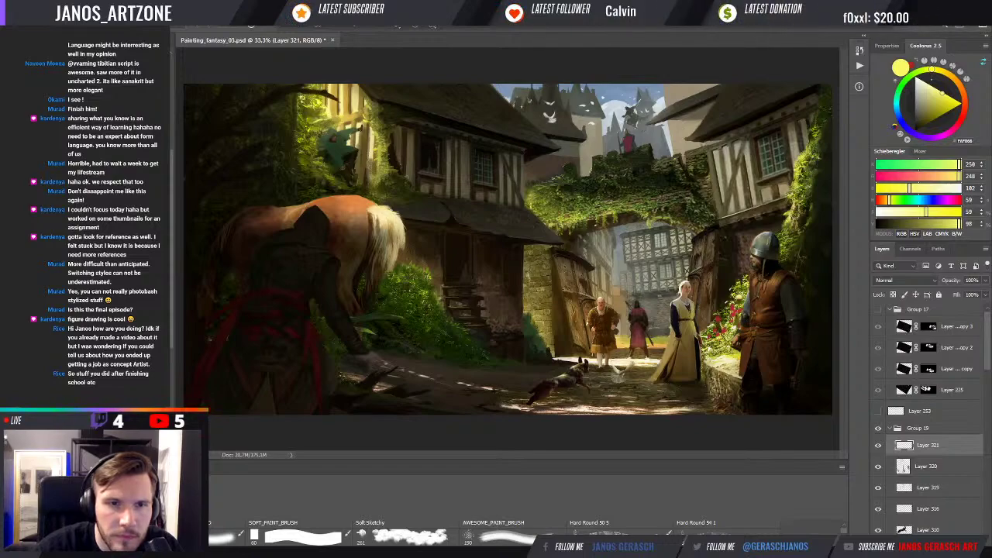
Step: Sample the foliage green, then settle on a dark brown from the shadows as the foreground colour
{"action": "scroll", "coordinate": [373, 127], "scroll_direction": "up", "scroll_amount": 1}
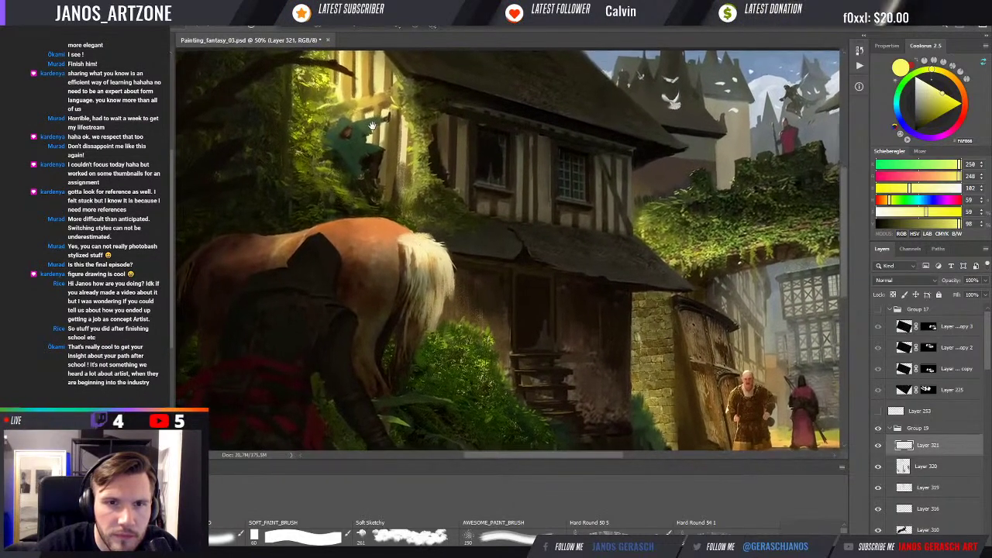
{"action": "scroll", "coordinate": [373, 126], "scroll_direction": "up", "scroll_amount": 1}
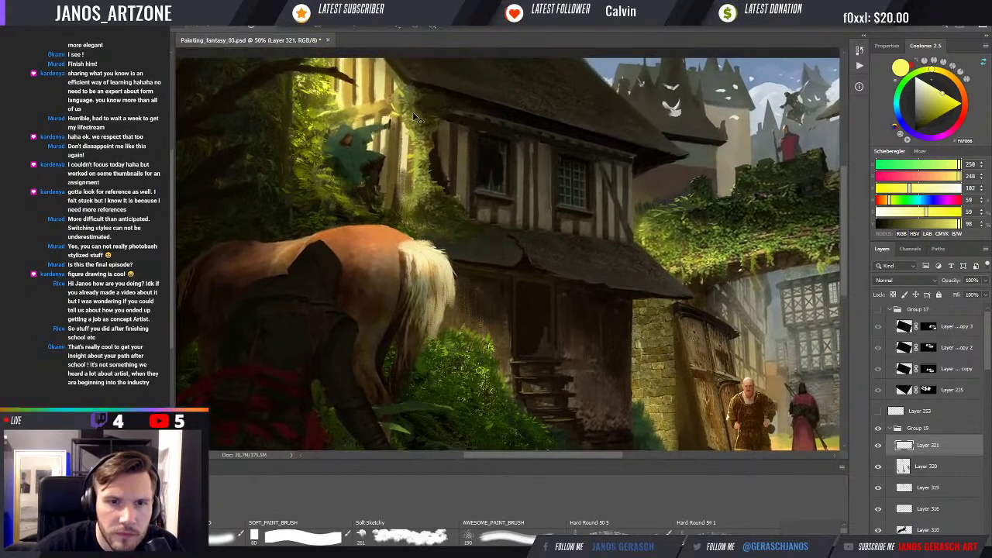
{"action": "scroll", "coordinate": [413, 116], "scroll_direction": "down", "scroll_amount": 1}
{"action": "left_click", "coordinate": [329, 136], "text": "alt"}
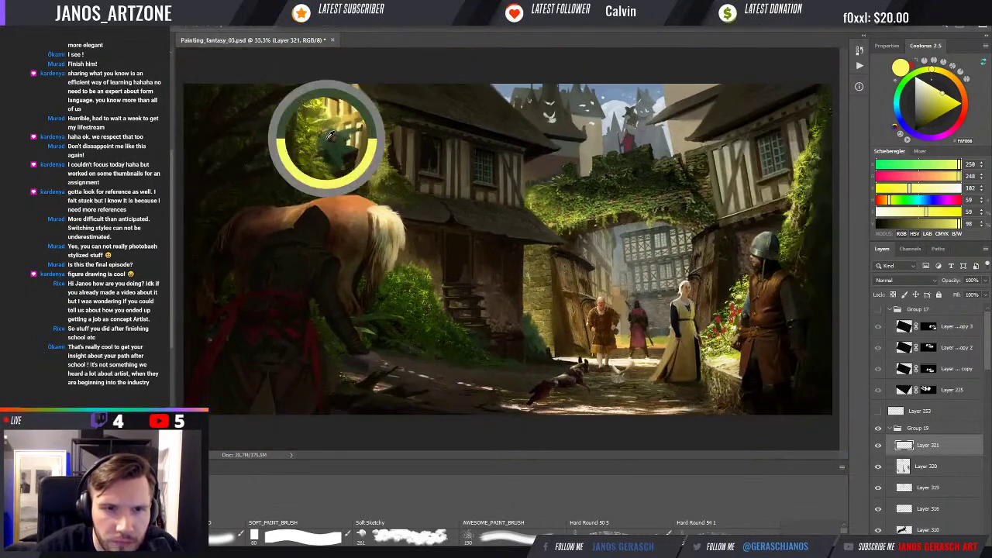
{"action": "left_click", "coordinate": [330, 132], "text": "alt"}
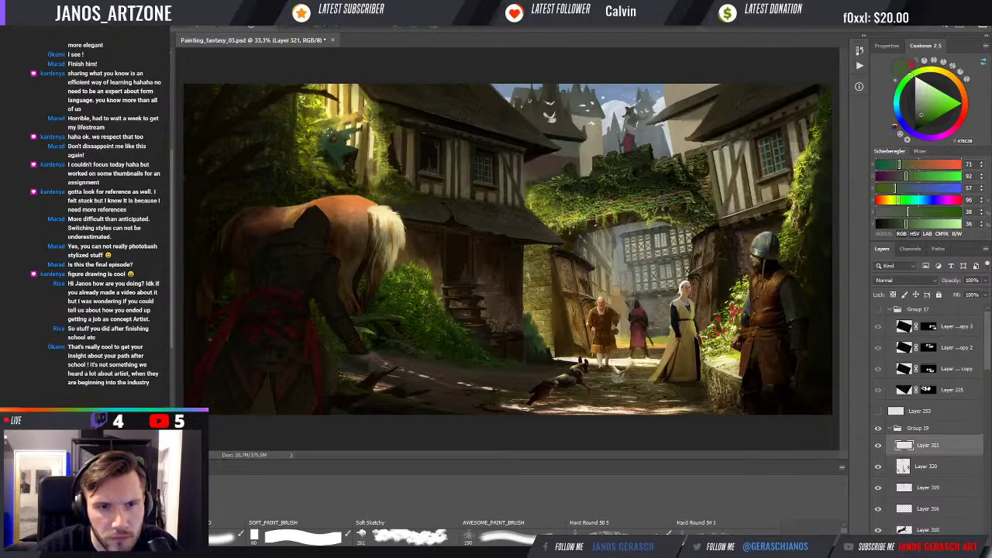
{"action": "left_click", "coordinate": [334, 137], "text": "alt"}
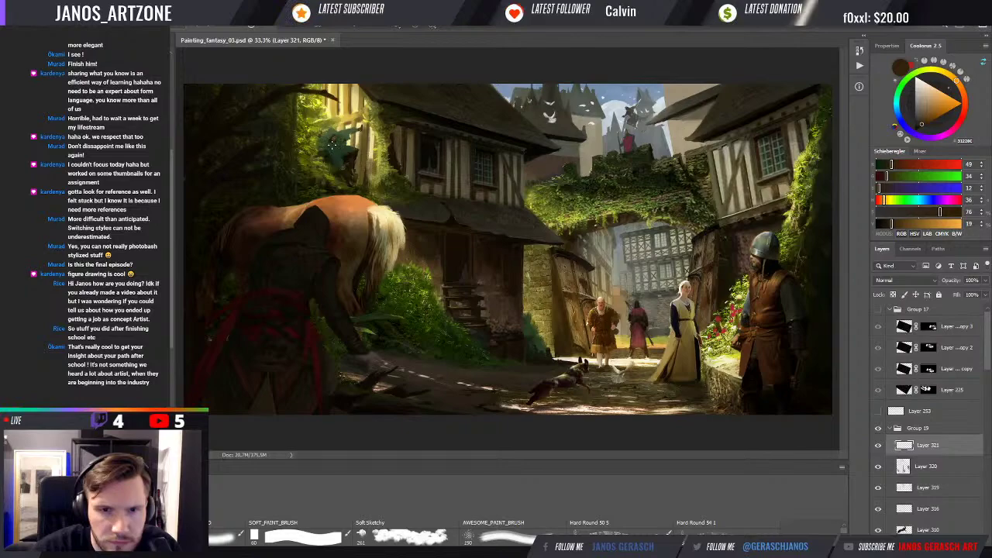
Step: Sample a muted ochre from the house wall and darken it to deep brown, lowering 68 to 38
{"action": "left_click", "coordinate": [369, 167], "text": "alt"}
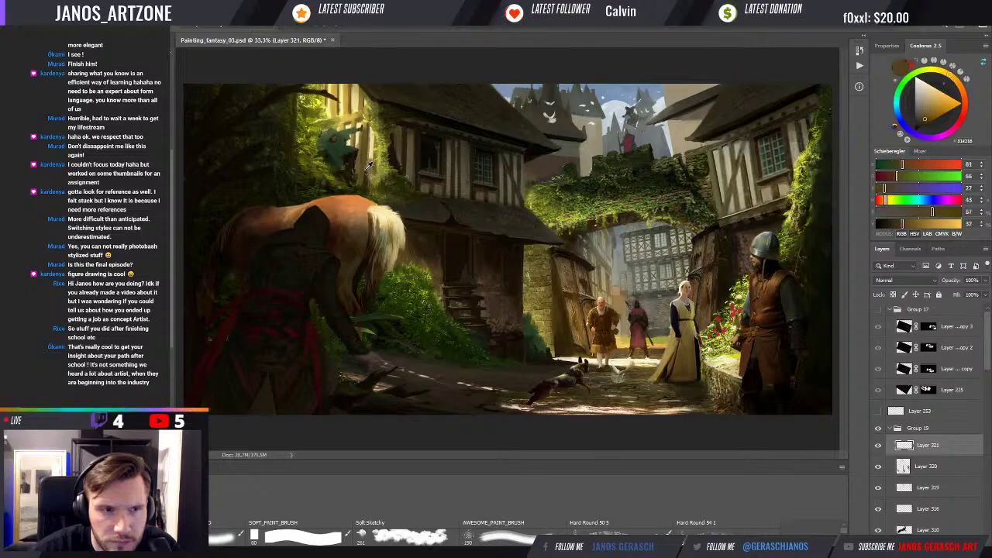
{"action": "left_click", "coordinate": [363, 170], "text": "alt"}
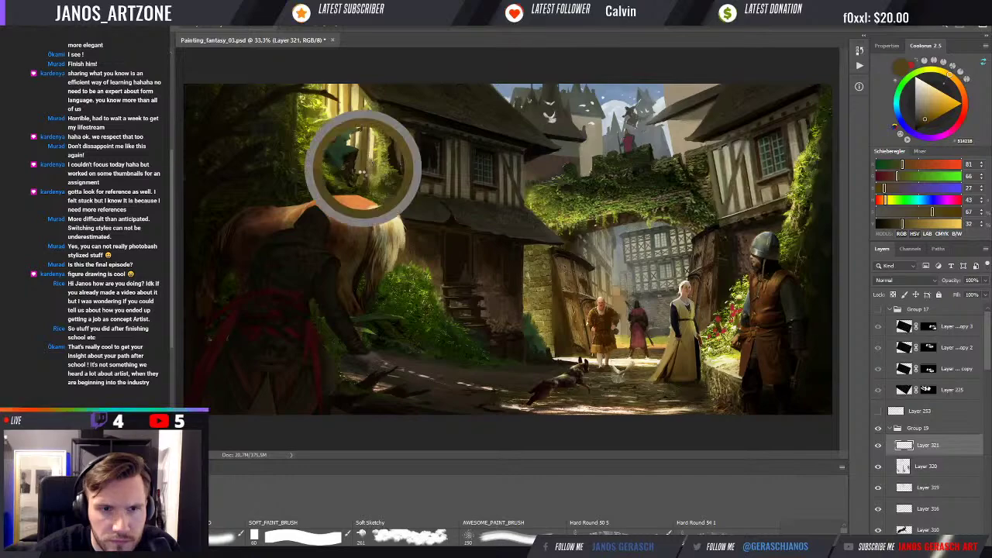
{"action": "left_click_drag", "start_coordinate": [361, 171], "coordinate": [367, 169]}
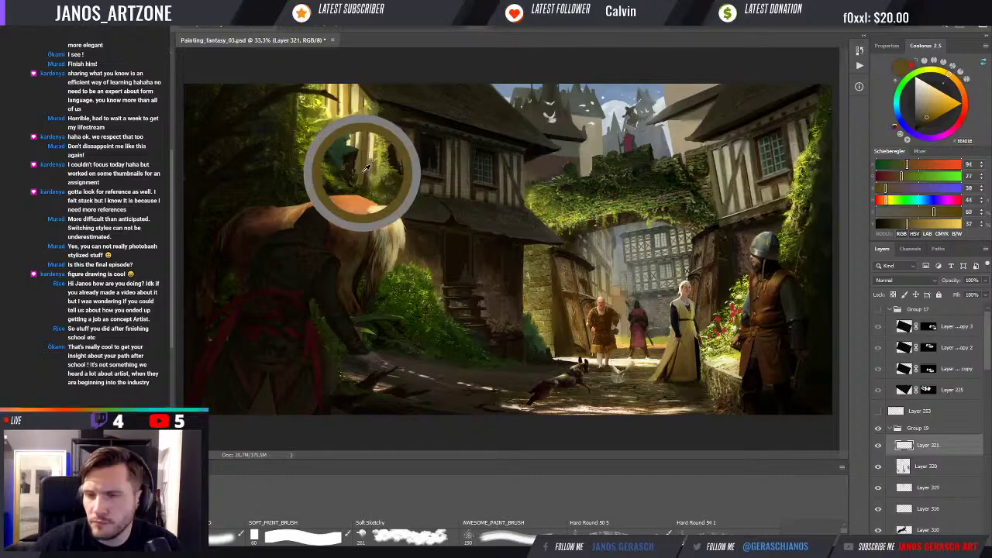
{"action": "left_click_drag", "start_coordinate": [366, 169], "coordinate": [366, 169]}
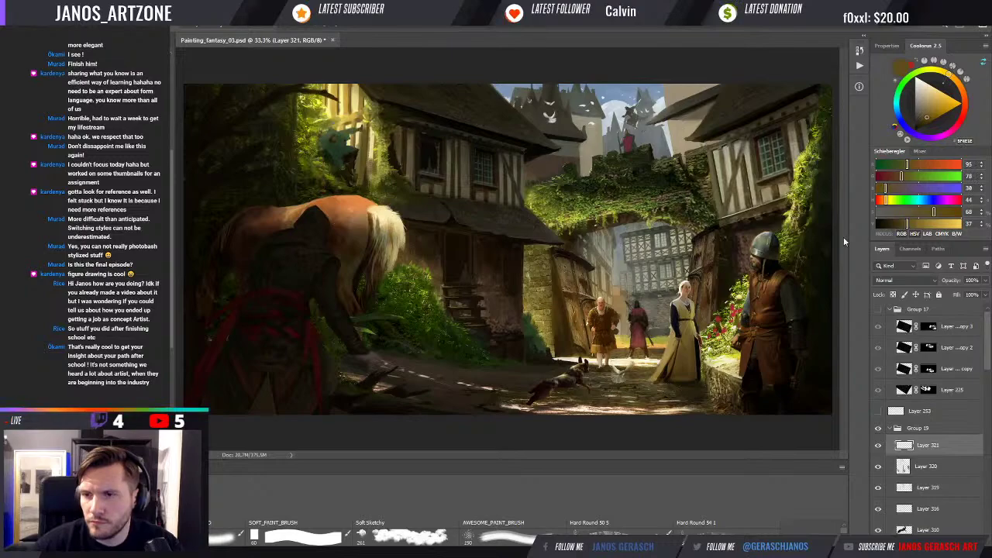
{"action": "left_click", "coordinate": [907, 211]}
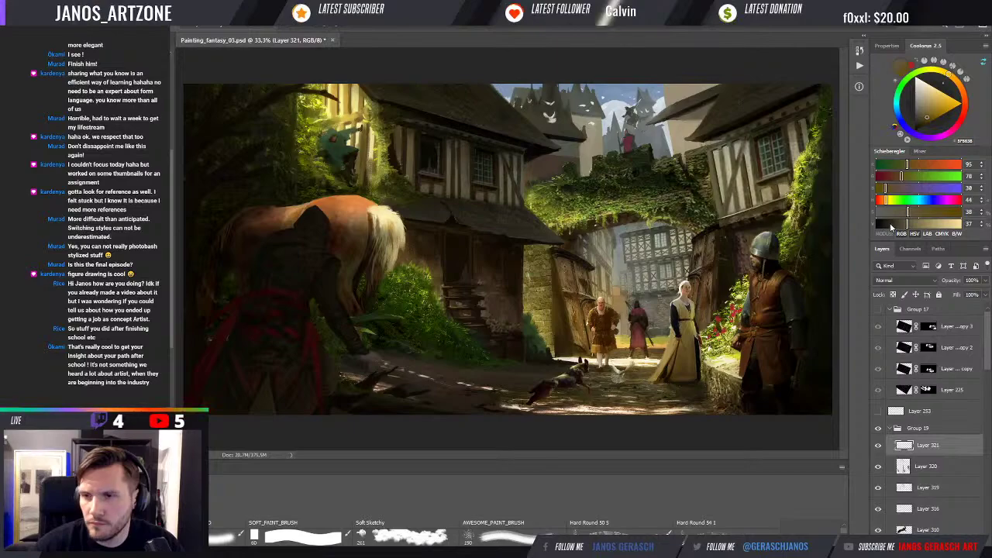
{"action": "left_click", "coordinate": [892, 225]}
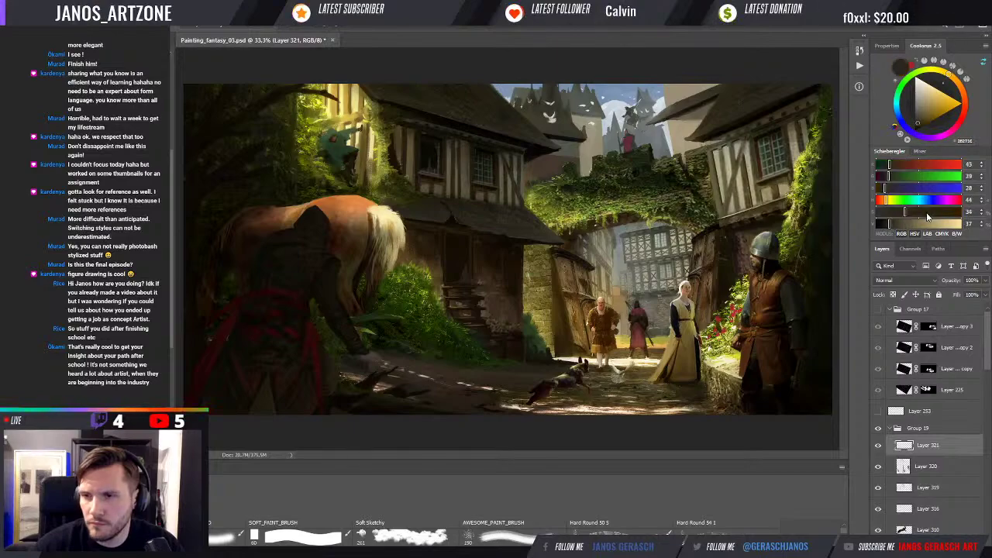
Step: Sample the deep olive-brown from under the roof as the foreground colour
{"action": "left_click", "coordinate": [504, 229], "text": "alt"}
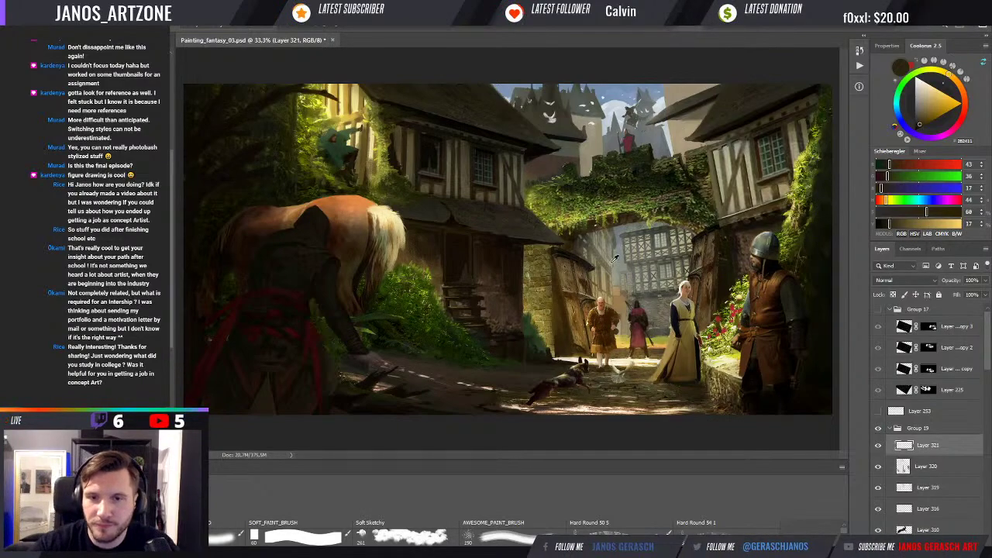
Step: Compare Layer 321 on and off, then sample near-black street shadow tones and dab them into the shadows
{"action": "left_click", "coordinate": [878, 446]}
{"action": "left_click", "coordinate": [879, 447]}
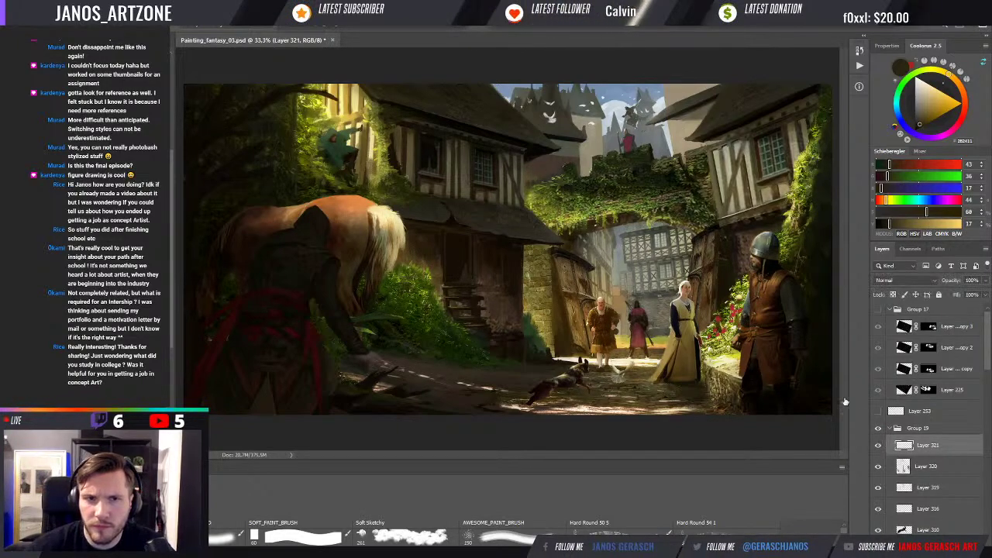
{"action": "left_click", "coordinate": [517, 263], "text": "alt"}
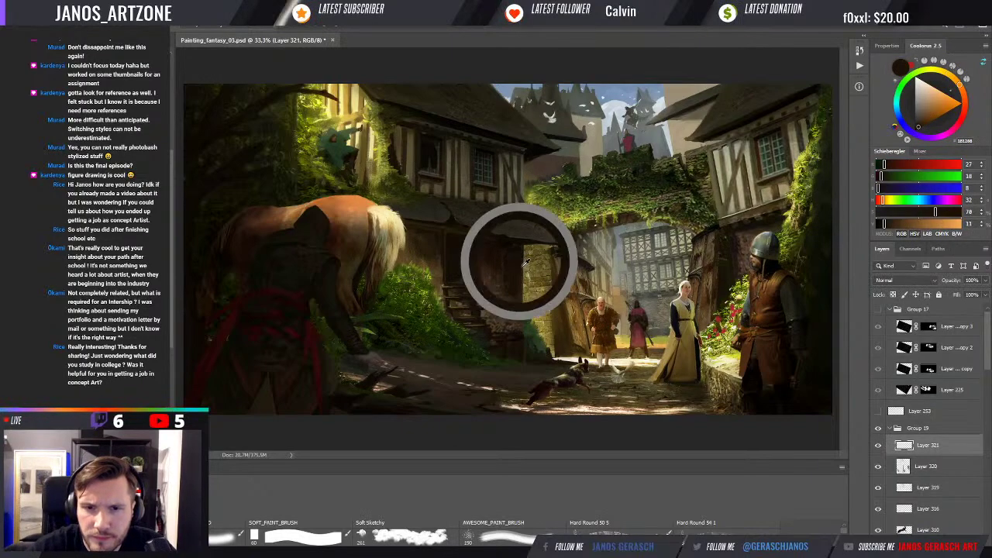
{"action": "left_click", "coordinate": [526, 335], "text": "alt"}
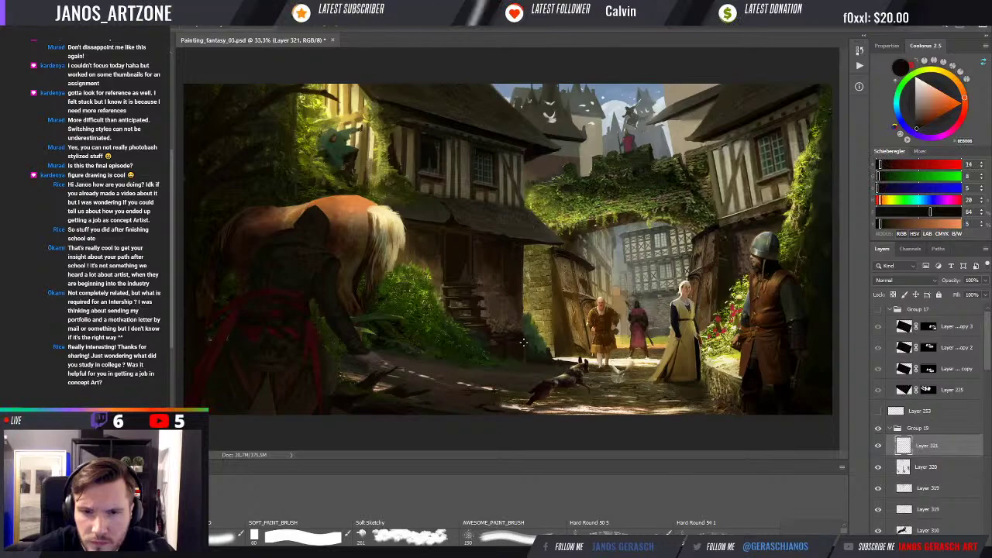
{"action": "left_click", "coordinate": [524, 359]}
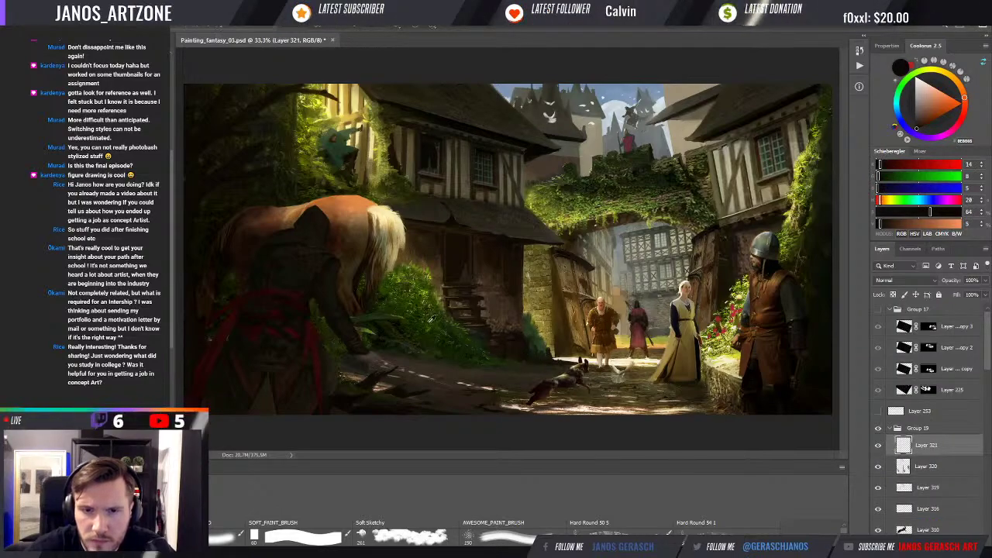
{"action": "left_click", "coordinate": [401, 330], "text": "alt"}
{"action": "left_click", "coordinate": [421, 348], "text": "alt"}
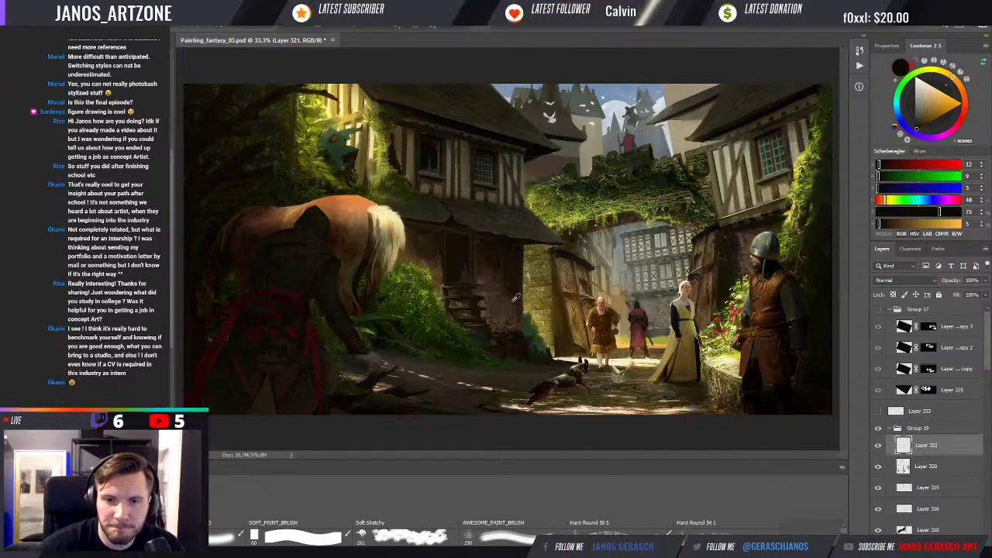
Step: Sample a warm brown, paint a thin light stroke from the horse's mane, and lasso the area beside its head
{"action": "left_click", "coordinate": [497, 261], "text": "alt"}
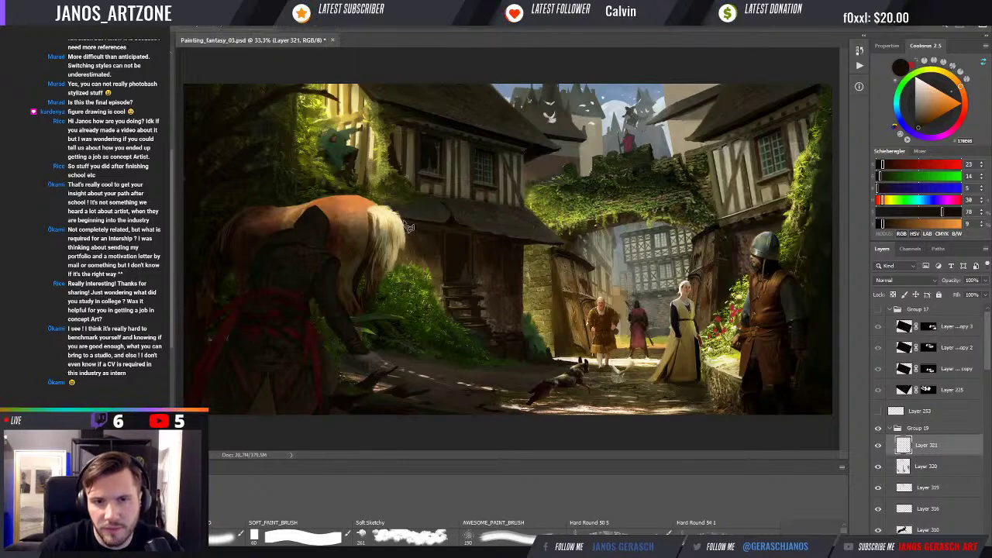
{"action": "mouse_move", "coordinate": [408, 226]}
{"action": "left_mouse_down"}
{"action": "mouse_move", "coordinate": [454, 231]}
{"action": "mouse_move", "coordinate": [453, 217]}
{"action": "mouse_move", "coordinate": [431, 199]}
{"action": "mouse_move", "coordinate": [378, 191]}
{"action": "mouse_move", "coordinate": [374, 205]}
{"action": "mouse_move", "coordinate": [408, 225]}
{"action": "left_mouse_up"}
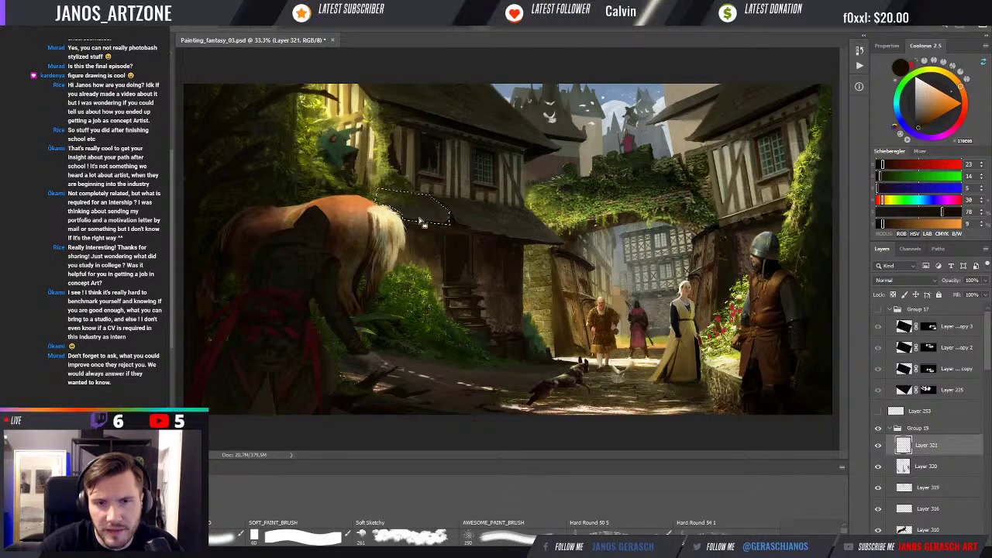
{"action": "left_click", "coordinate": [407, 224], "text": "alt"}
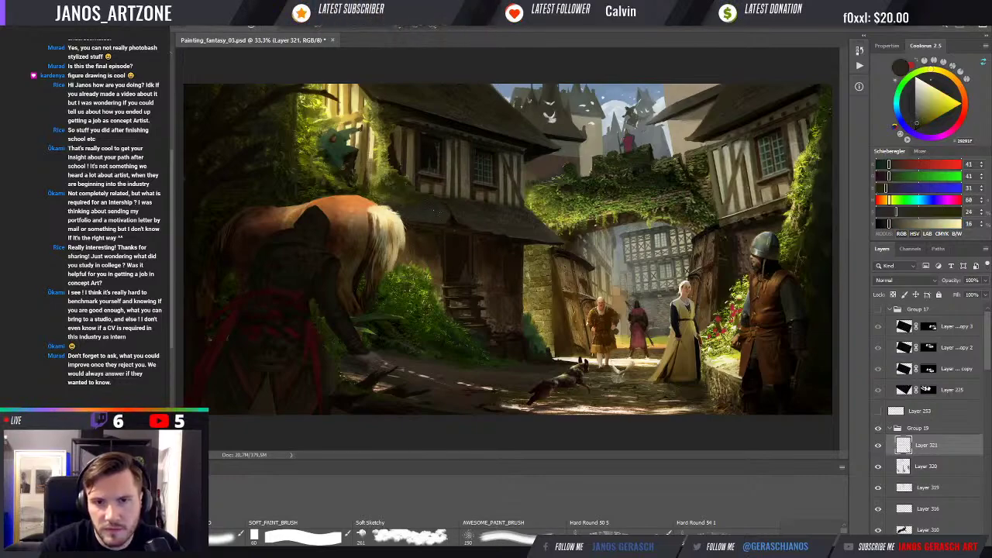
Step: Sample dark timber tones from the house and paint over the stray light vertical line
{"action": "left_click", "coordinate": [457, 221], "text": "alt"}
{"action": "left_click", "coordinate": [439, 204], "text": "alt"}
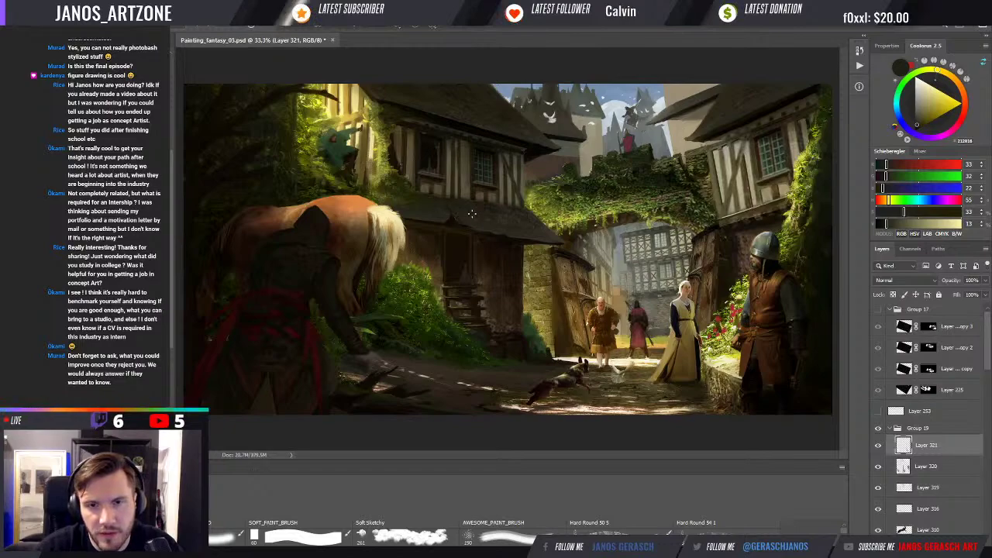
{"action": "left_click", "coordinate": [452, 209], "text": "alt"}
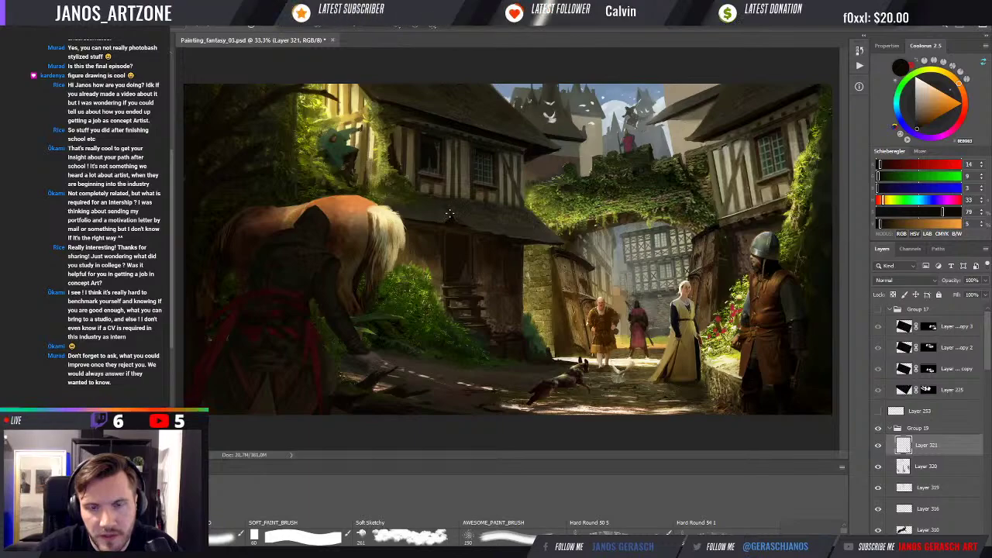
{"action": "left_click", "coordinate": [455, 145], "text": "alt"}
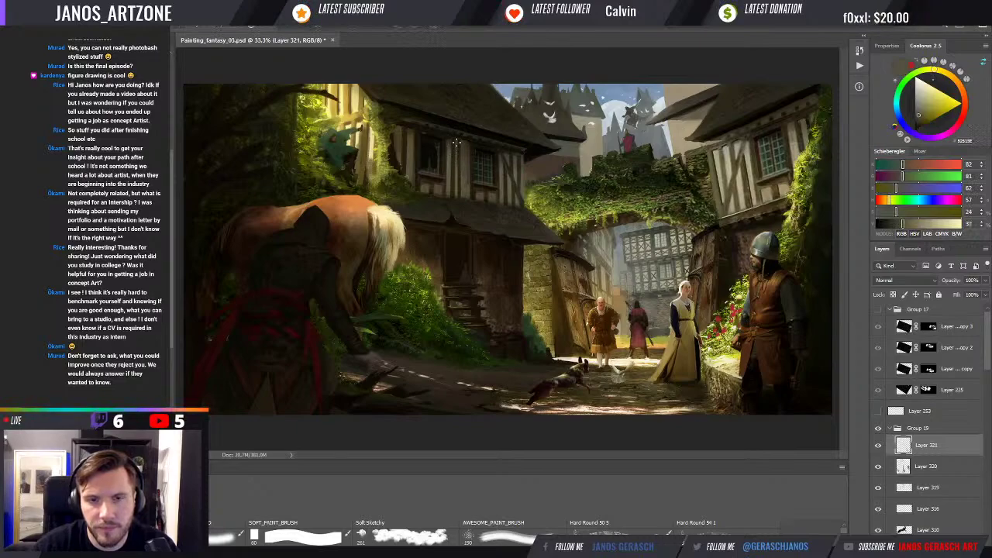
{"action": "left_click", "coordinate": [460, 173], "text": "alt"}
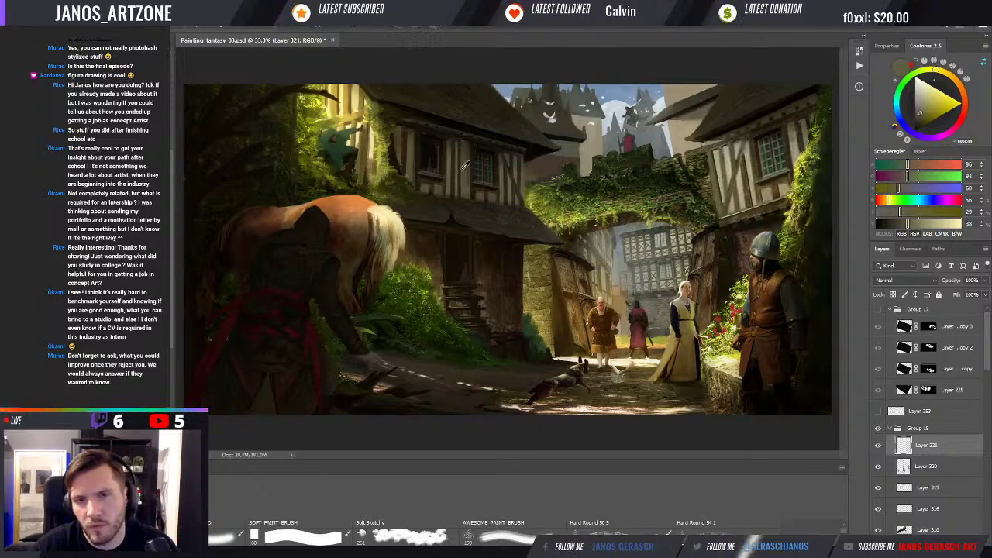
{"action": "left_click", "coordinate": [460, 168], "text": "alt"}
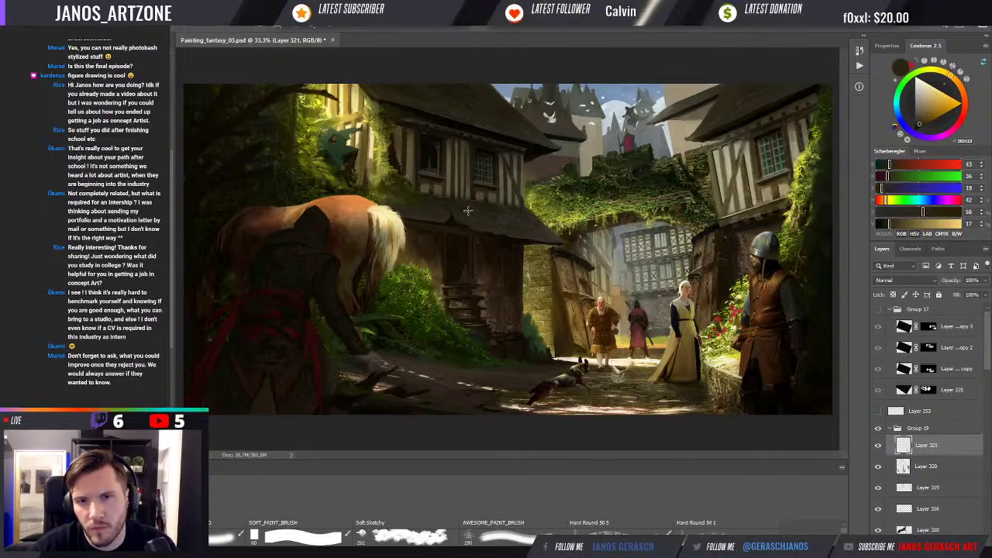
{"action": "left_click", "coordinate": [472, 166], "text": "alt"}
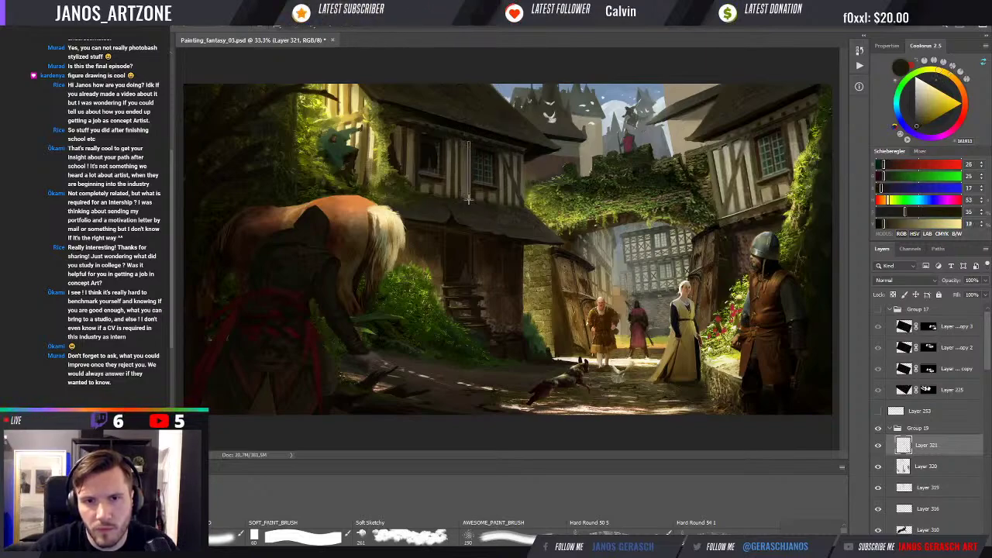
{"action": "left_click_drag", "start_coordinate": [469, 145], "coordinate": [469, 206]}
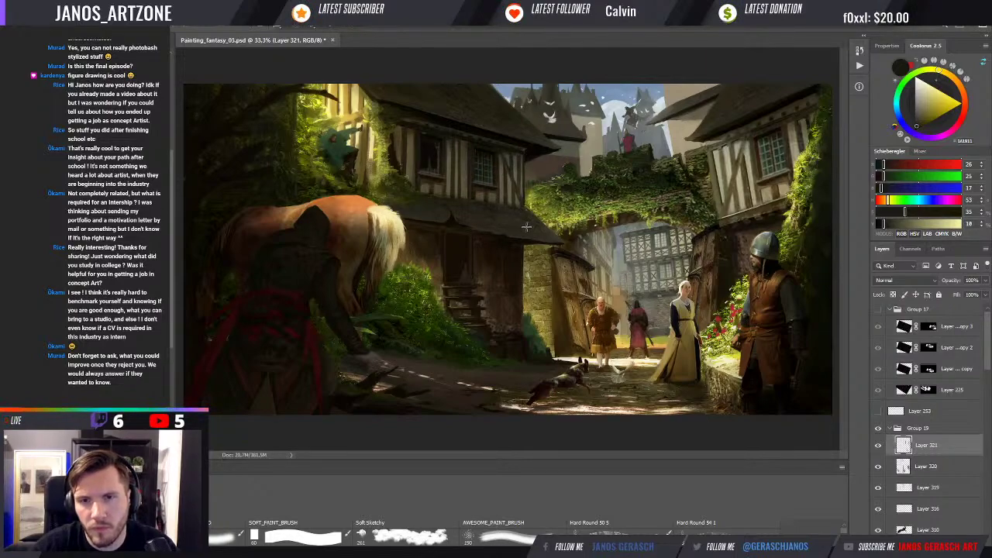
Step: Sample roof and sky colours, then the woman's ochre dress, dark bodice and skin tone
{"action": "left_click", "coordinate": [526, 176], "text": "alt"}
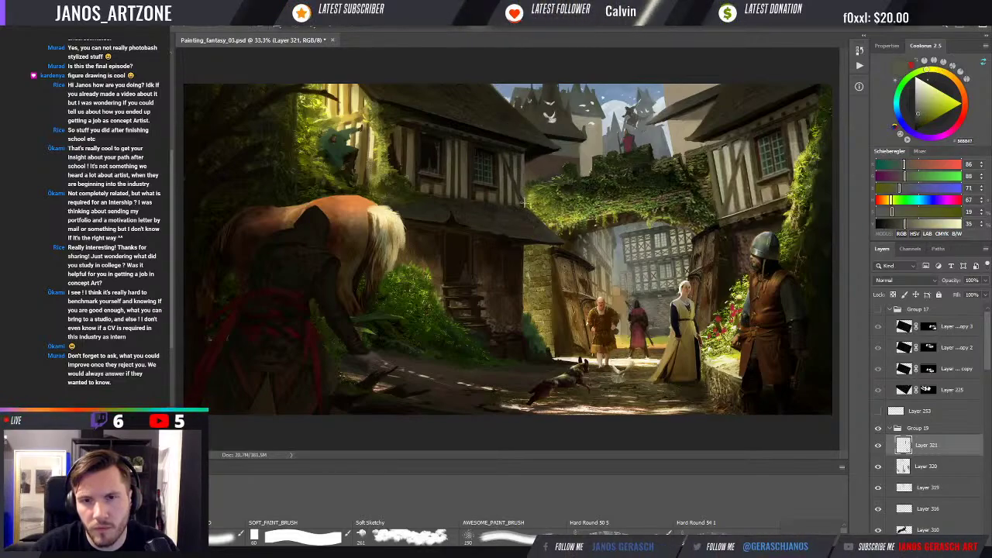
{"action": "left_click", "coordinate": [538, 162], "text": "alt"}
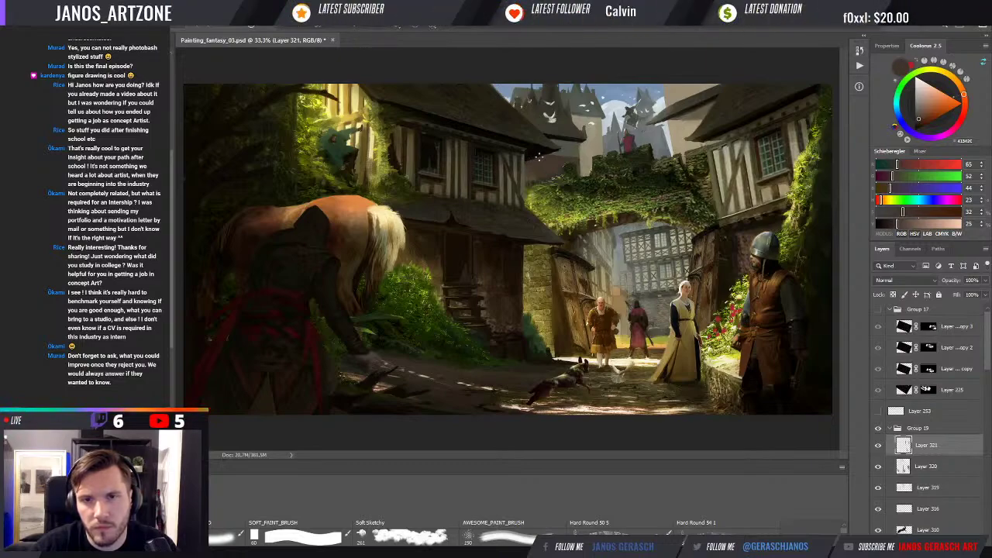
{"action": "left_click", "coordinate": [505, 87], "text": "alt"}
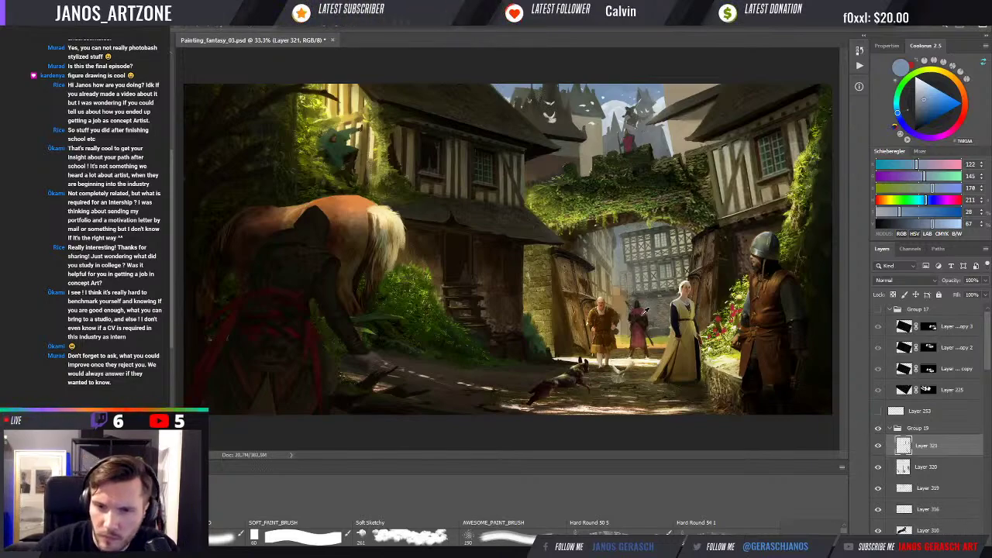
{"action": "left_click", "coordinate": [632, 329], "text": "alt"}
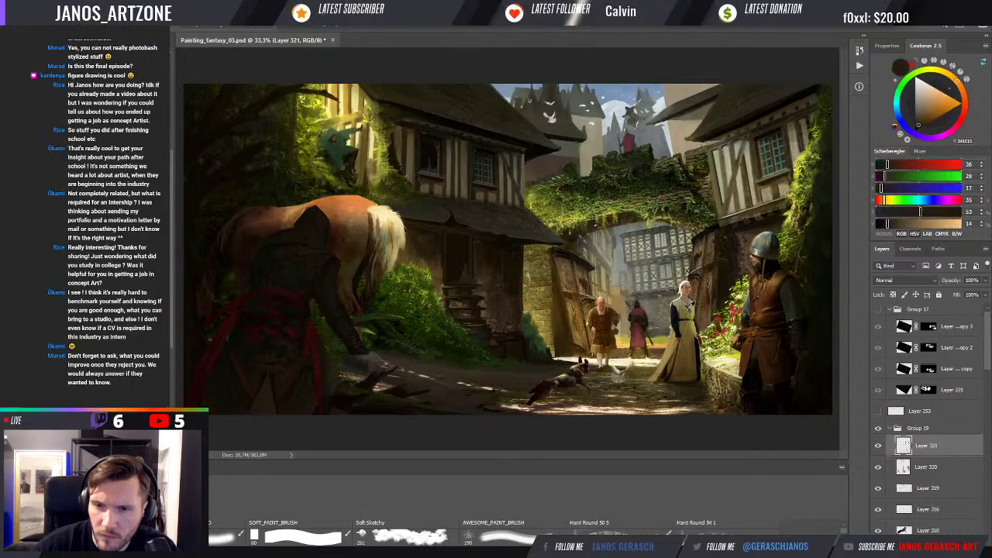
{"action": "left_click", "coordinate": [683, 311], "text": "alt"}
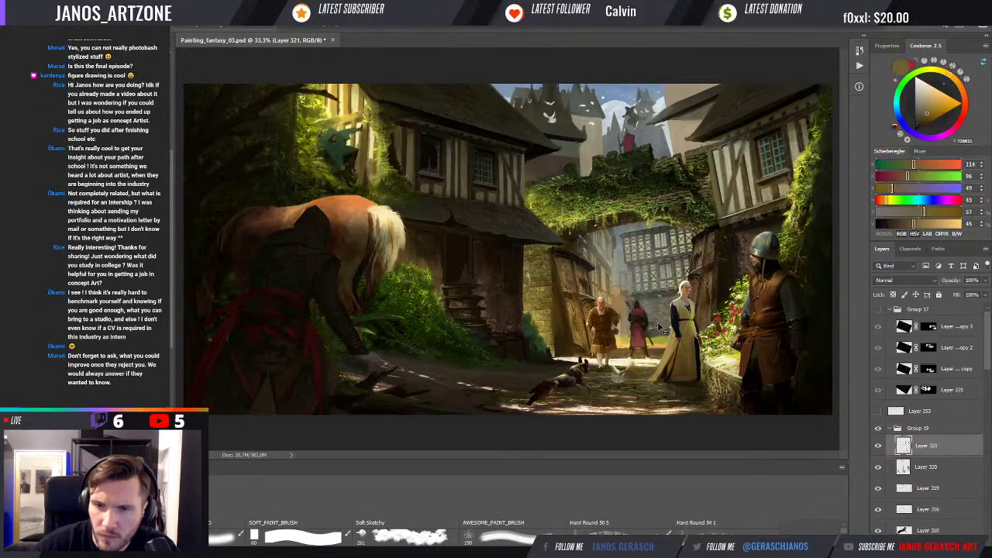
{"action": "left_click", "coordinate": [676, 311], "text": "alt"}
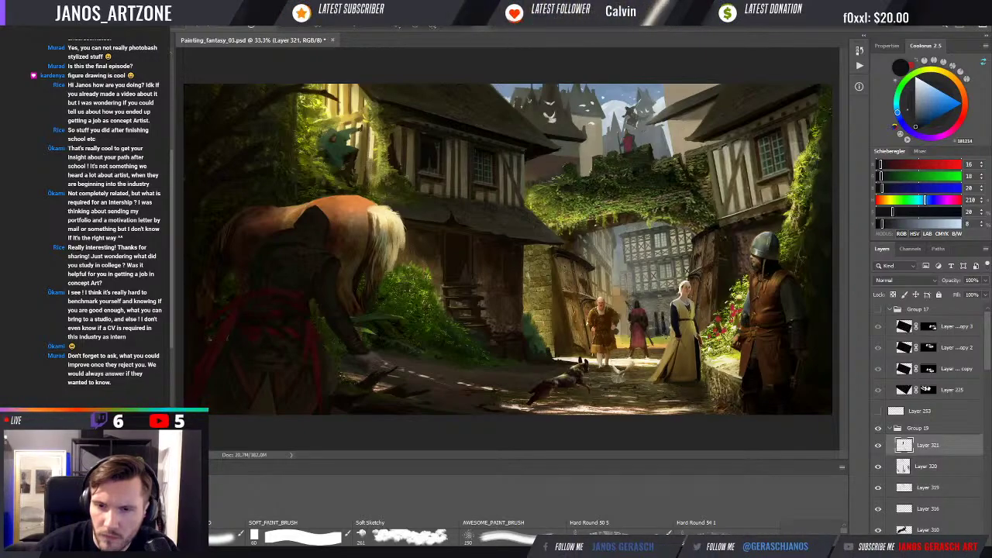
{"action": "left_click", "coordinate": [686, 294], "text": "alt"}
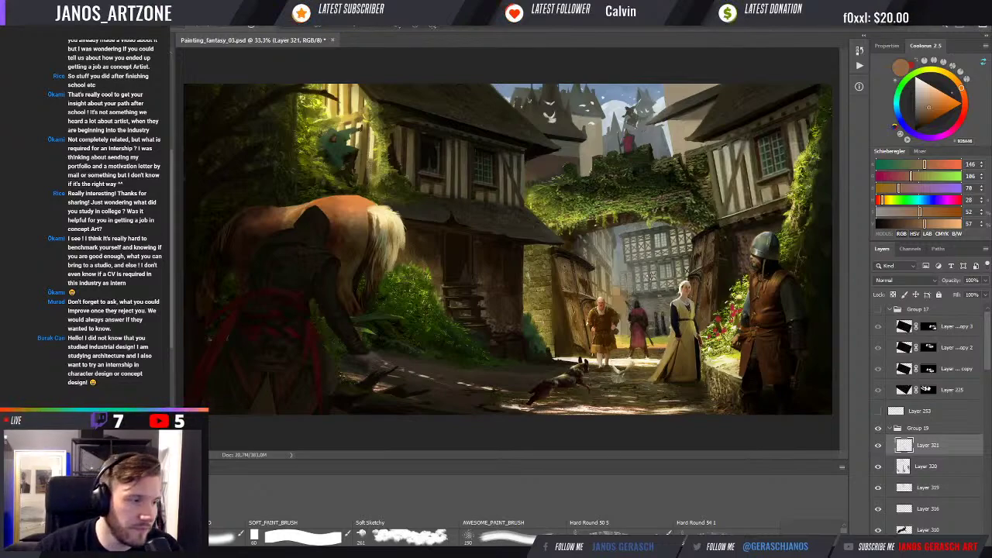
Step: Dab a blue accent near the woman's shoulder, then resample near-black (20, 22, 23) from the painting
{"action": "left_click", "coordinate": [660, 322], "text": "alt"}
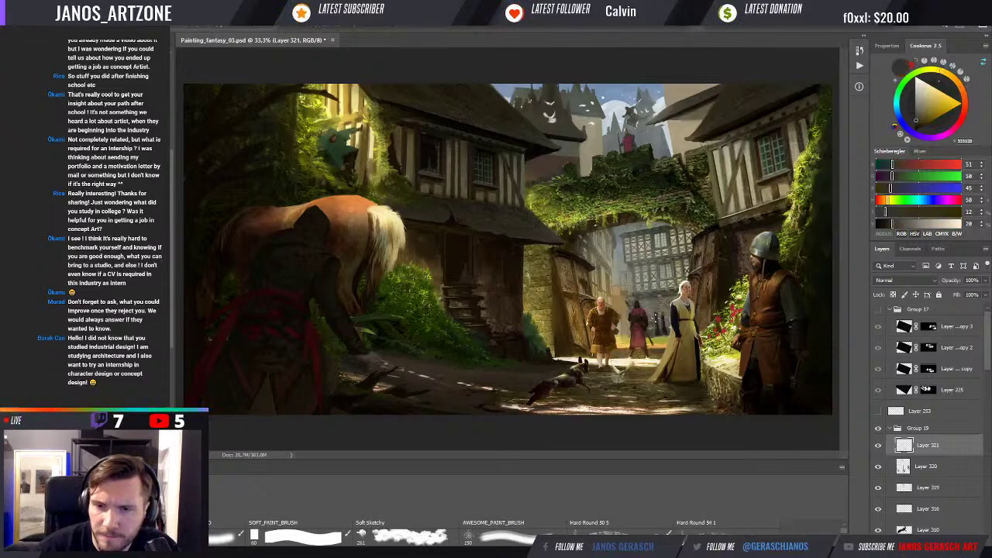
{"action": "left_click", "coordinate": [659, 319], "text": "alt"}
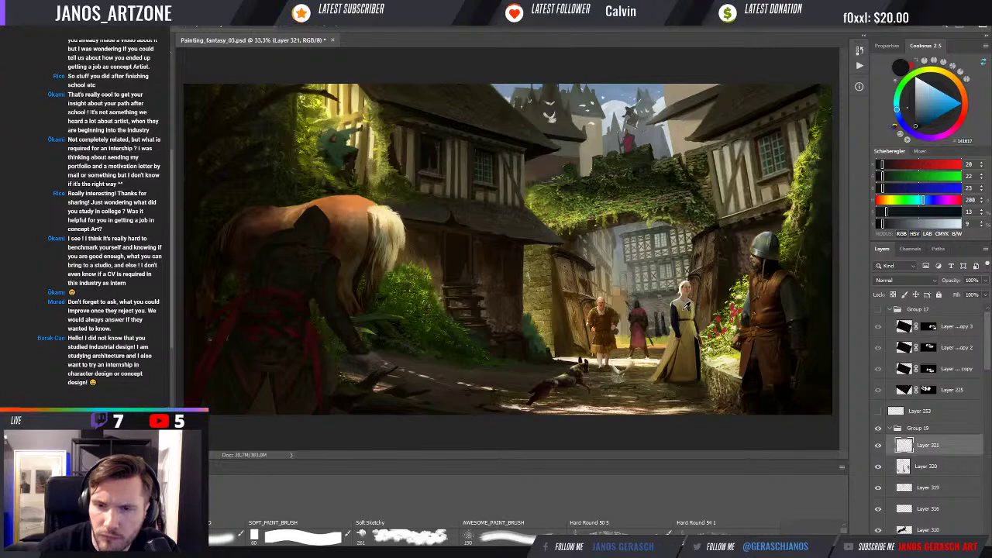
{"action": "left_click", "coordinate": [685, 307], "text": "alt"}
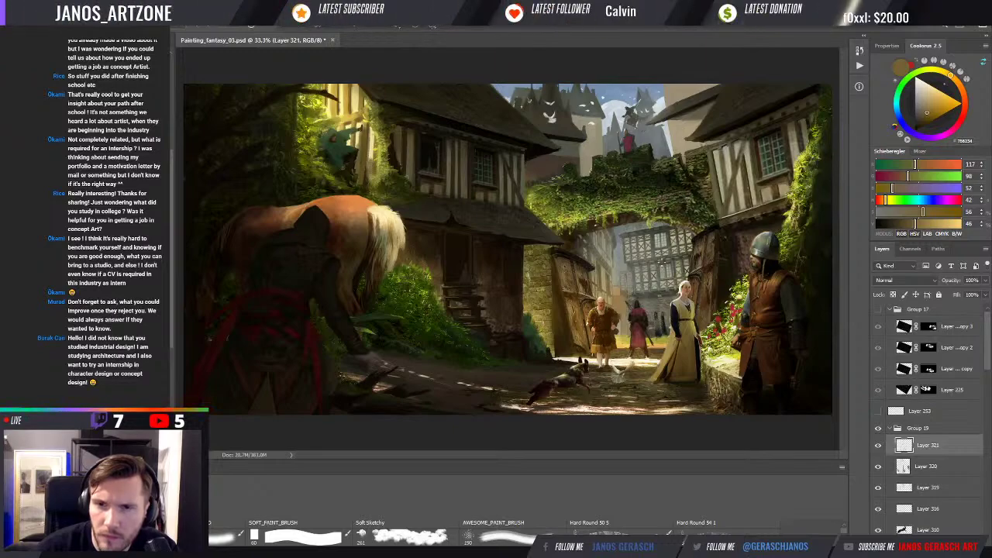
{"action": "left_click", "coordinate": [898, 117]}
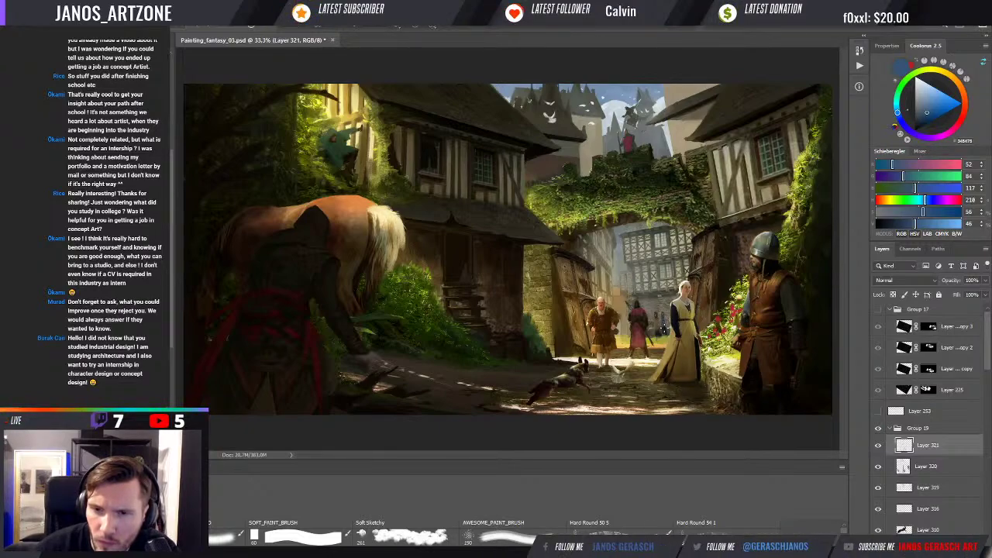
{"action": "left_click", "coordinate": [663, 324]}
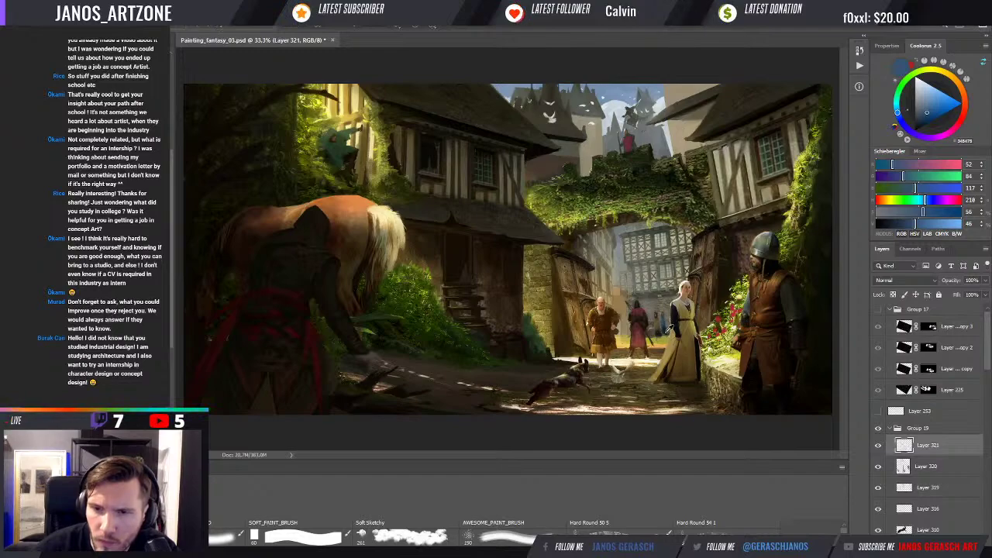
{"action": "left_click", "coordinate": [667, 329], "text": "alt"}
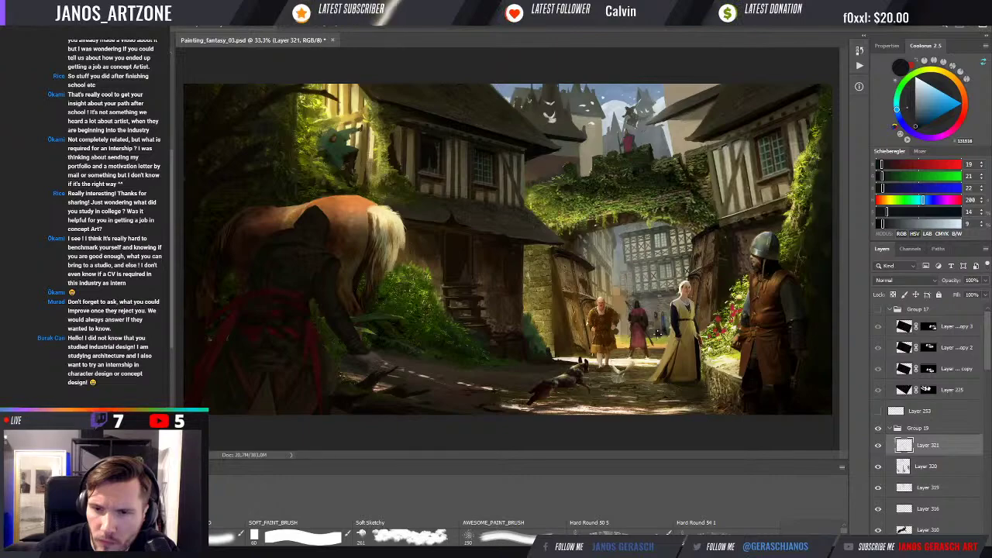
{"action": "left_click", "coordinate": [661, 335], "text": "alt"}
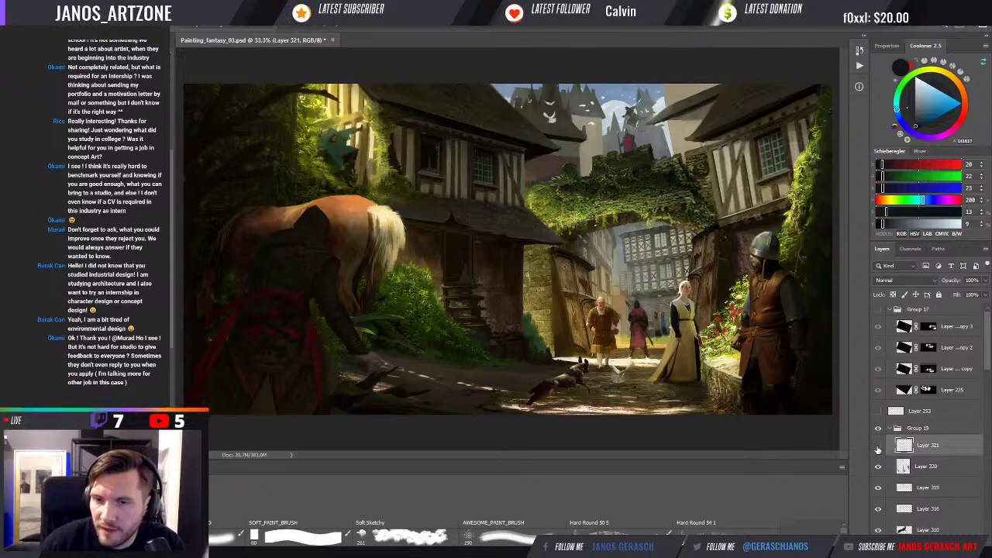
Step: Compare Layer 321 on and off, then sample brown, dark grey and yellow tones near the woman
{"action": "left_click", "coordinate": [879, 448]}
{"action": "left_click", "coordinate": [878, 449]}
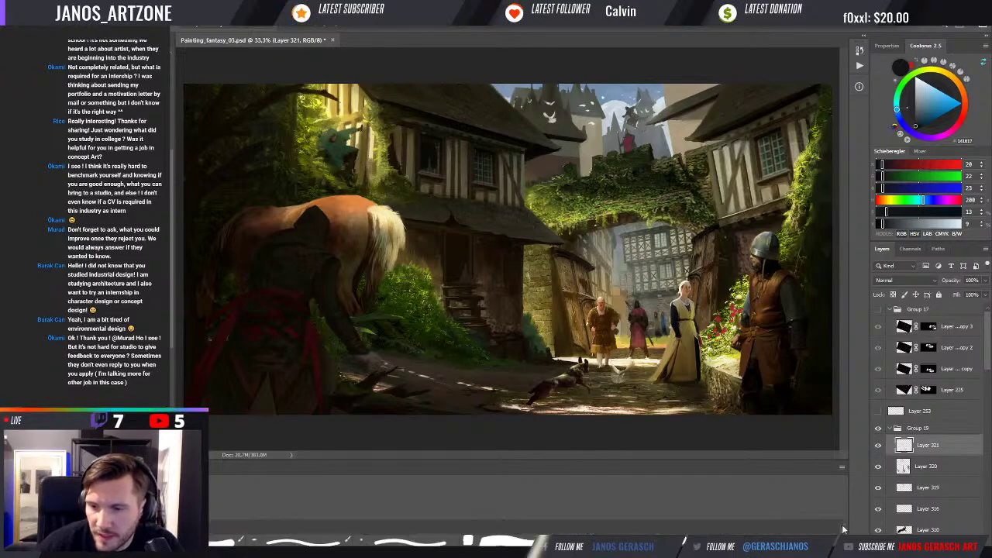
{"action": "scroll", "coordinate": [844, 533], "scroll_direction": "down", "scroll_amount": 1}
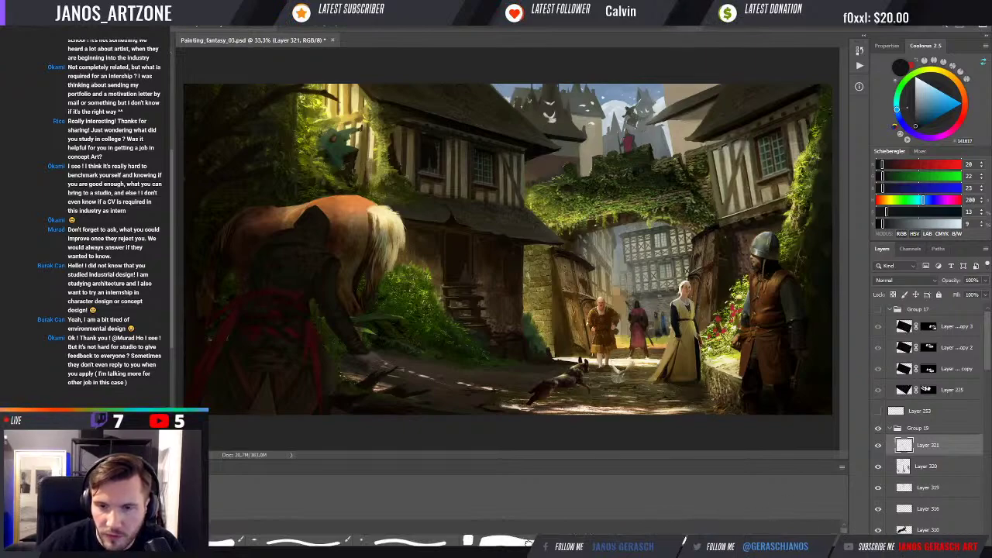
{"action": "left_click", "coordinate": [661, 319], "text": "alt"}
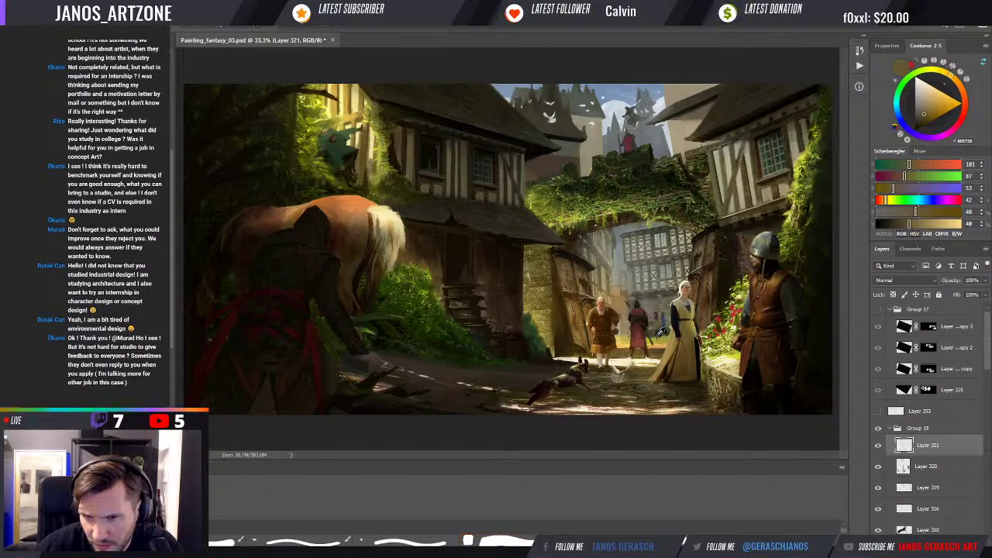
{"action": "left_click", "coordinate": [662, 327], "text": "alt"}
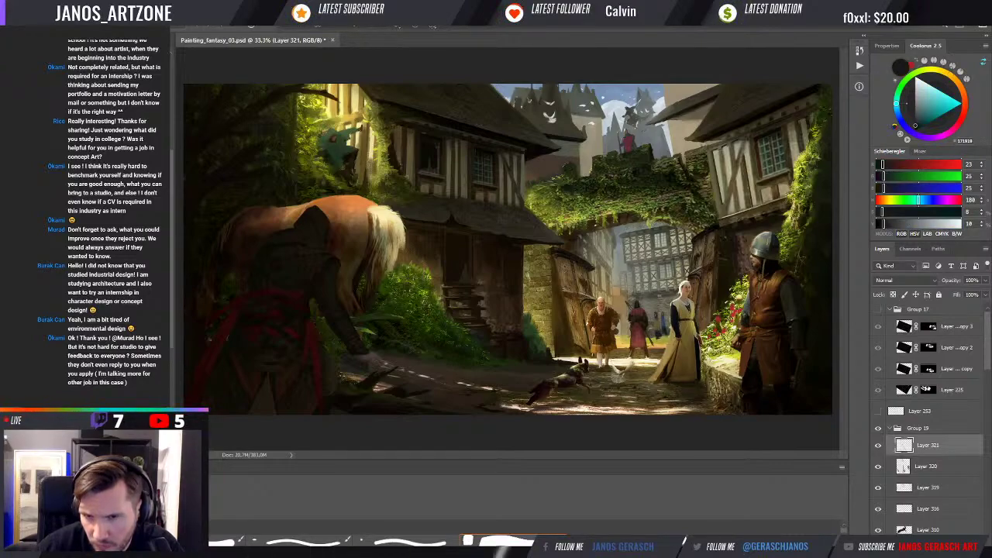
{"action": "left_click", "coordinate": [665, 336], "text": "alt"}
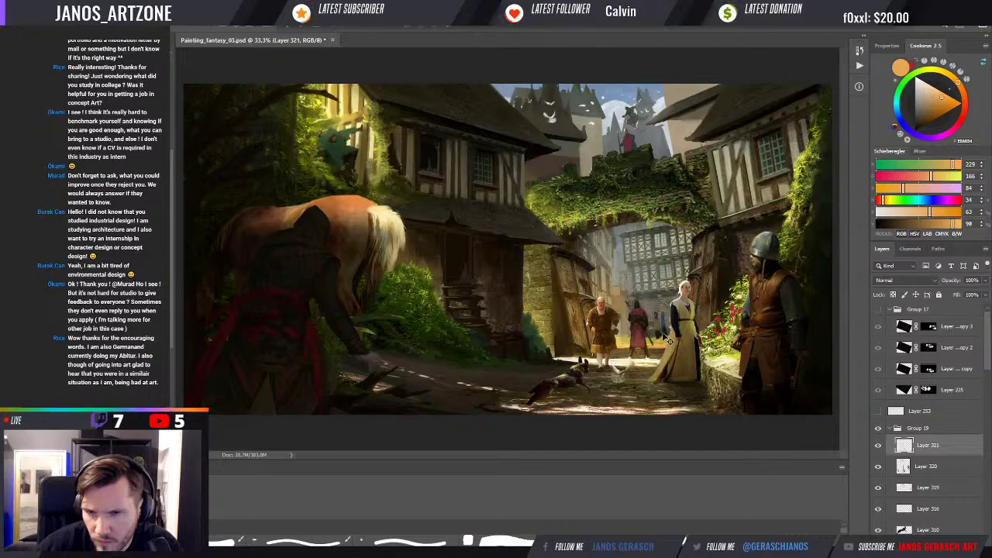
Step: Pick a darker near-black (18, 20, 22) from beside the woman and switch to AWESOME_PAINT_BRUSH
{"action": "key", "text": "ctrl+t"}
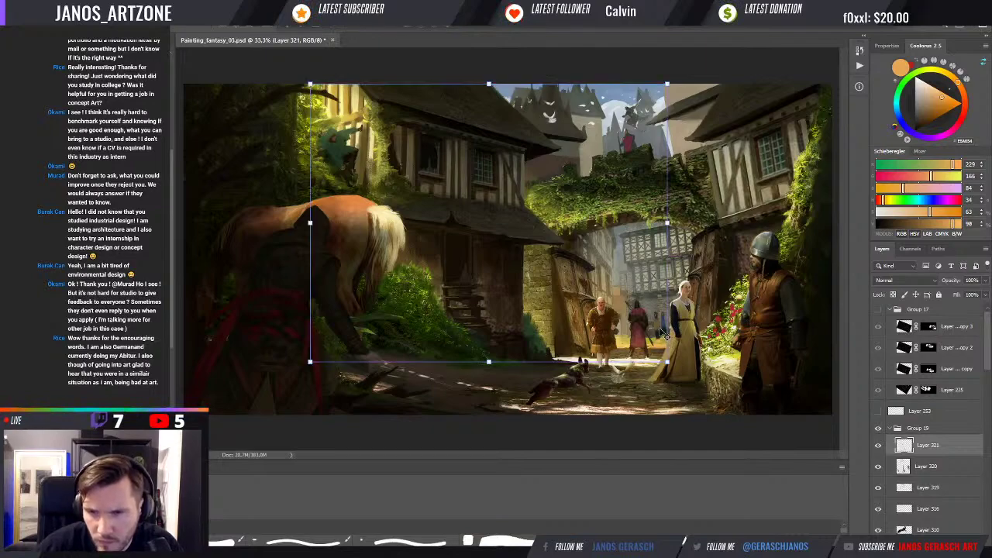
{"action": "key", "text": "Return"}
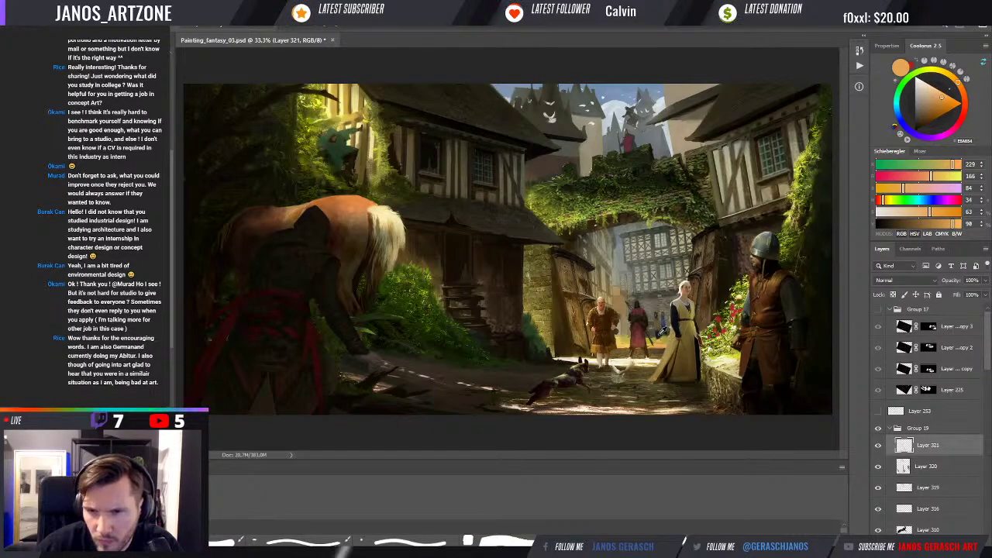
{"action": "left_click", "coordinate": [659, 333], "text": "alt"}
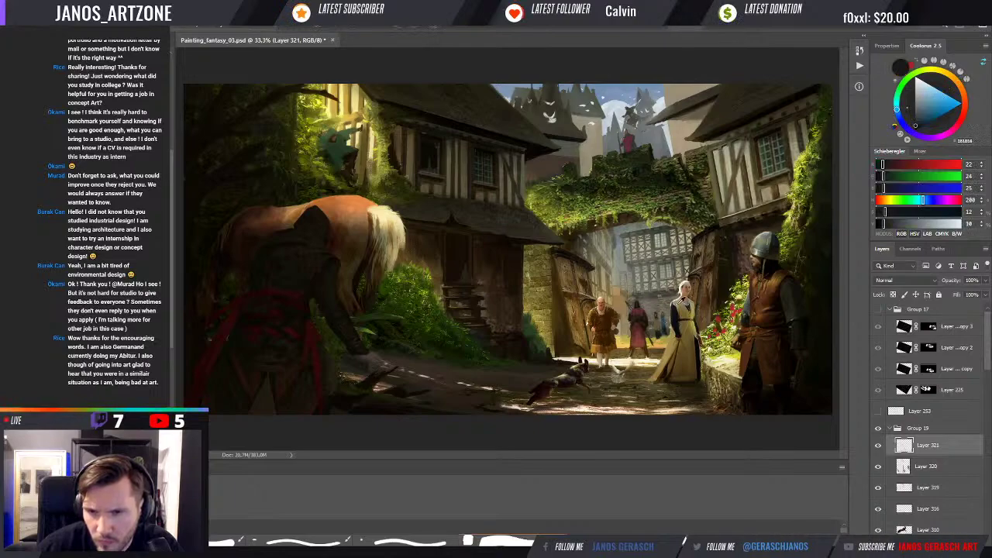
{"action": "left_click", "coordinate": [689, 293], "text": "alt"}
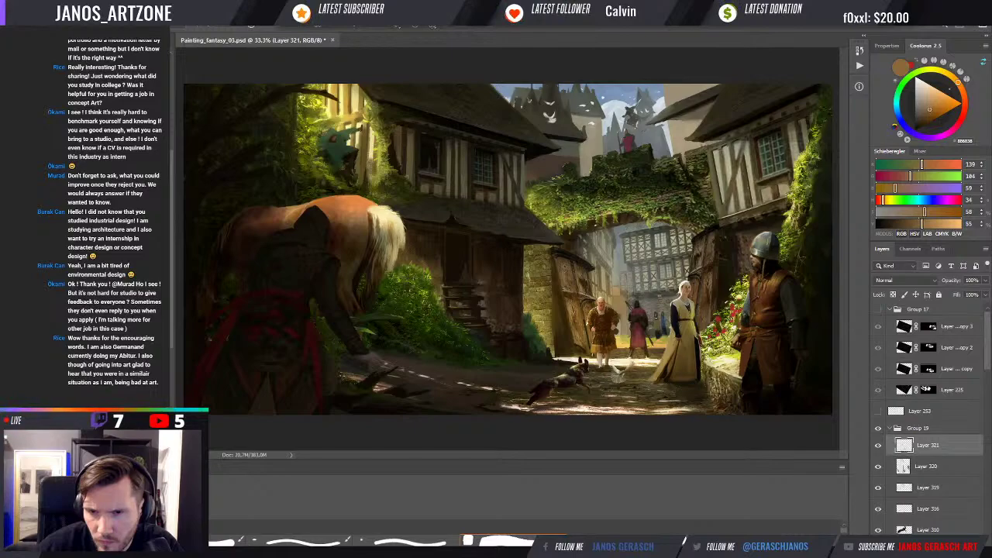
{"action": "left_click", "coordinate": [656, 334], "text": "alt"}
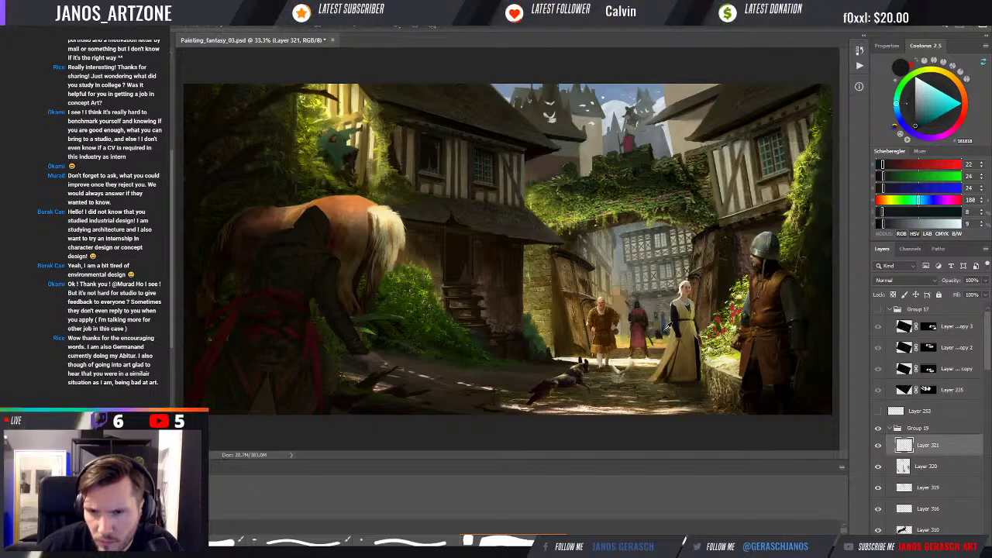
{"action": "left_click", "coordinate": [665, 318], "text": "alt"}
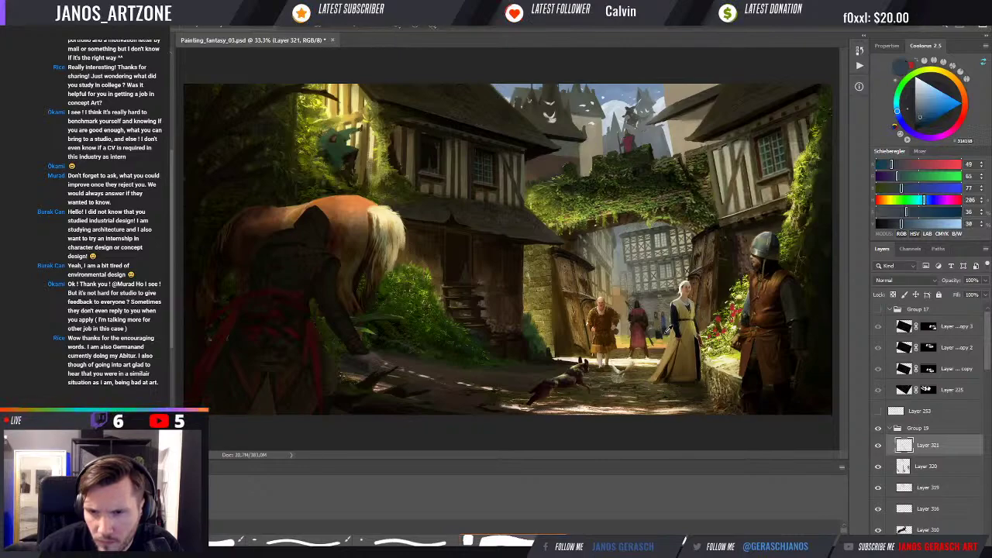
{"action": "left_click", "coordinate": [670, 326], "text": "alt"}
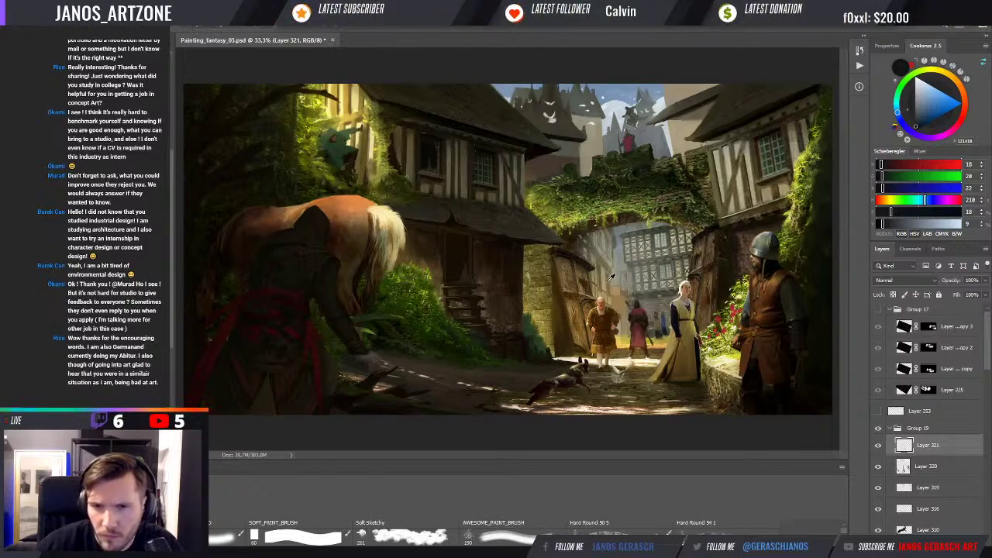
{"action": "key", "text": "period"}
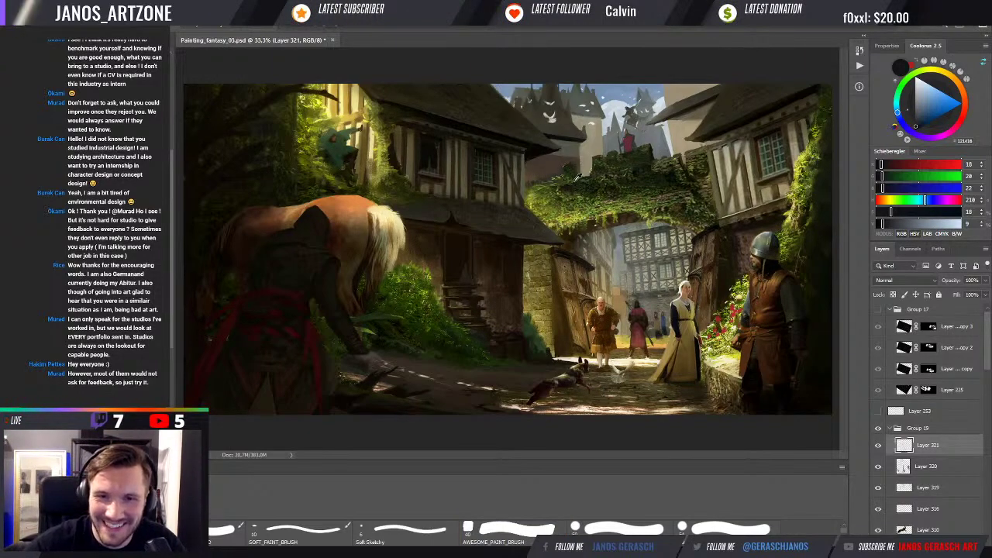
Step: Sample foliage greens, ending on the sunlit ivy's yellow-green (183, 191, 65) on the archway
{"action": "left_click", "coordinate": [289, 114], "text": "alt"}
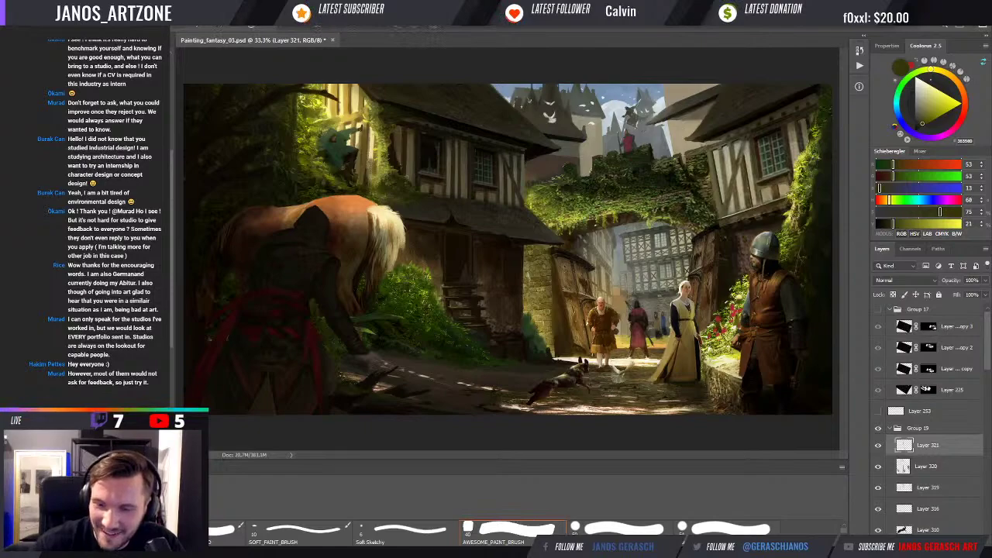
{"action": "scroll", "coordinate": [449, 511], "scroll_direction": "down", "scroll_amount": 2}
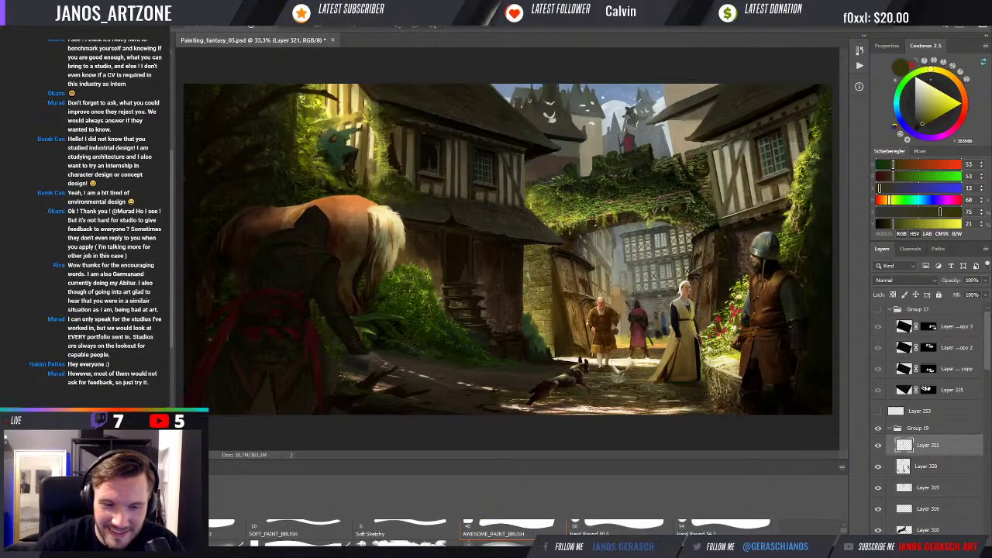
{"action": "left_click", "coordinate": [570, 170], "text": "alt"}
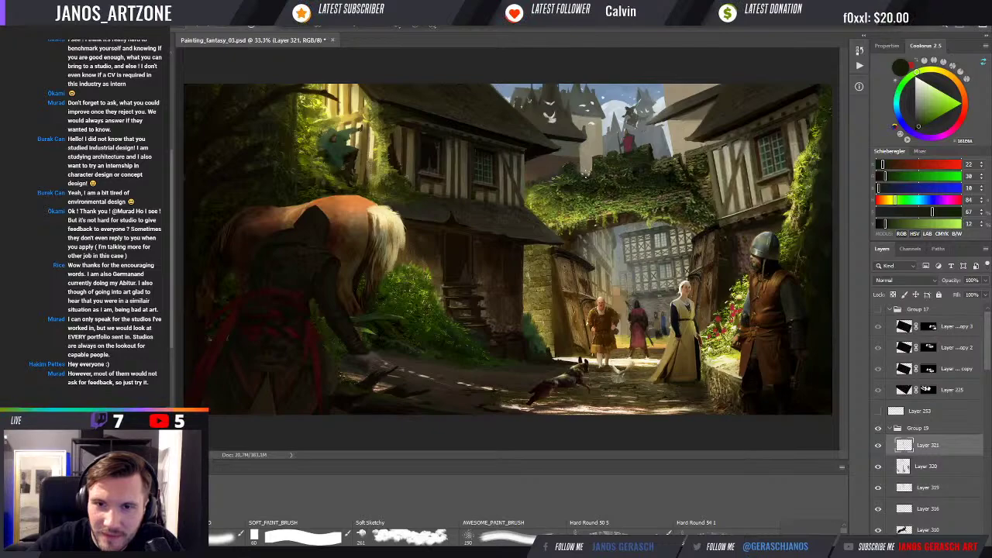
{"action": "left_click", "coordinate": [655, 163], "text": "alt"}
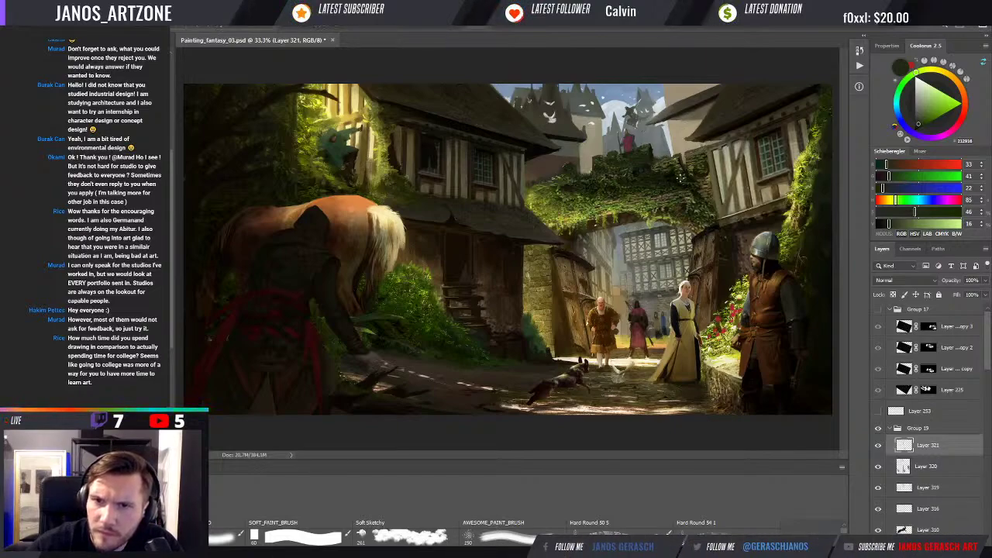
{"action": "left_click", "coordinate": [576, 220], "text": "alt"}
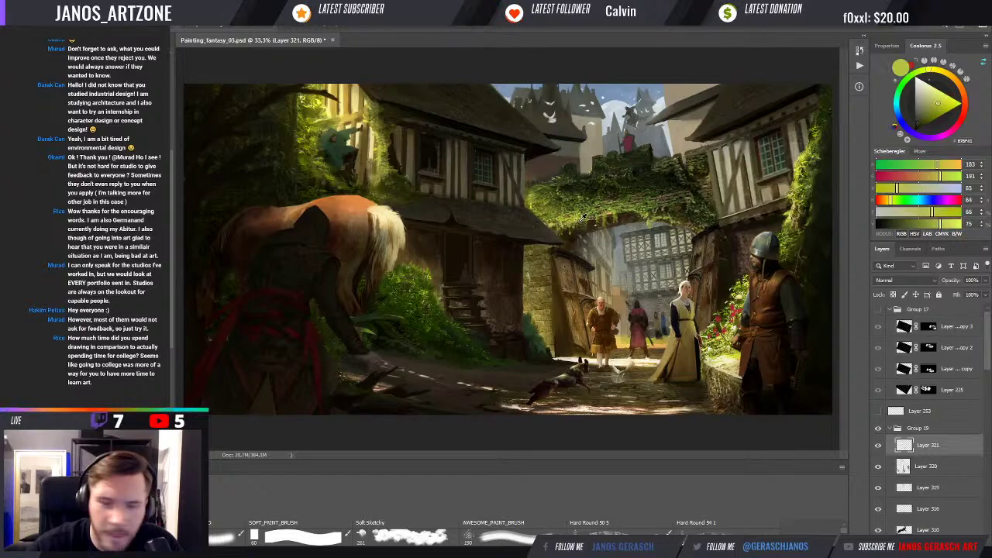
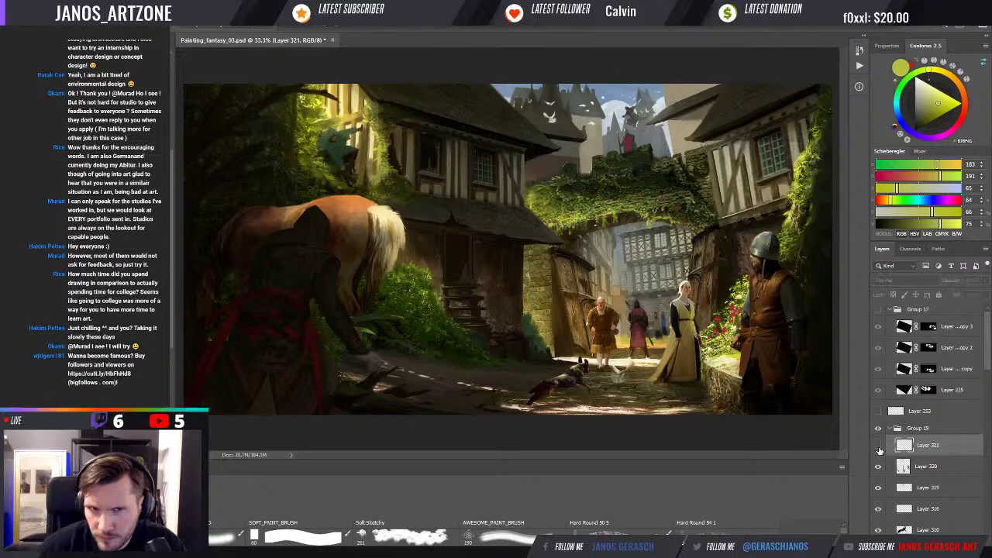
Step: Show Layer 321 again, paint a small dark-red stroke on the castle, then pick dark brown
{"action": "left_click", "coordinate": [878, 447]}
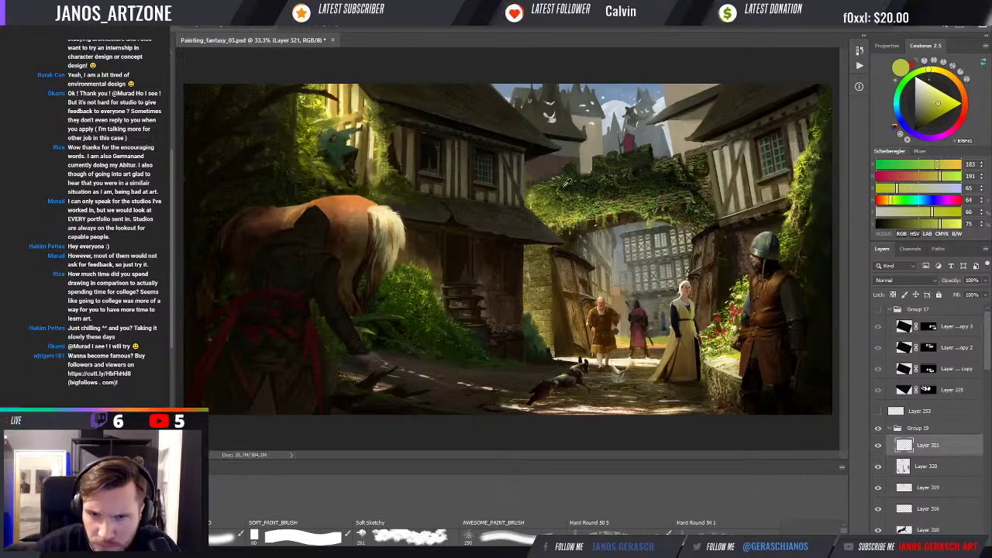
{"action": "left_click", "coordinate": [628, 143], "text": "alt"}
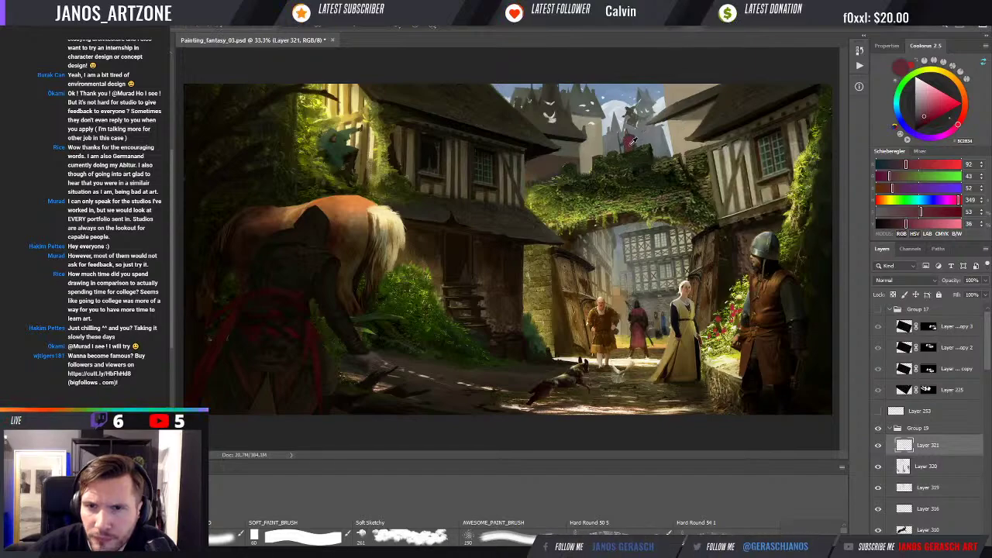
{"action": "left_click", "coordinate": [629, 142], "text": "alt"}
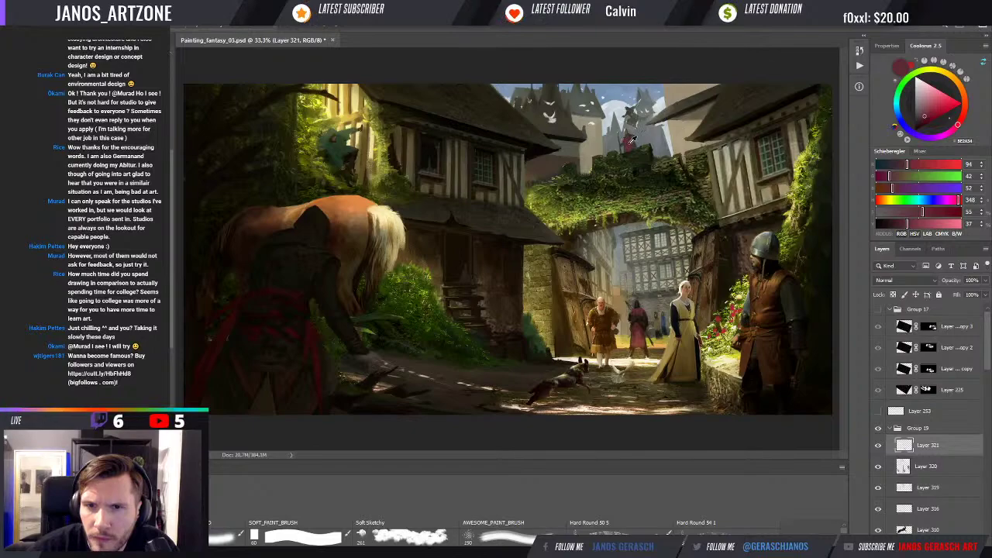
{"action": "left_click_drag", "start_coordinate": [633, 144], "coordinate": [627, 148]}
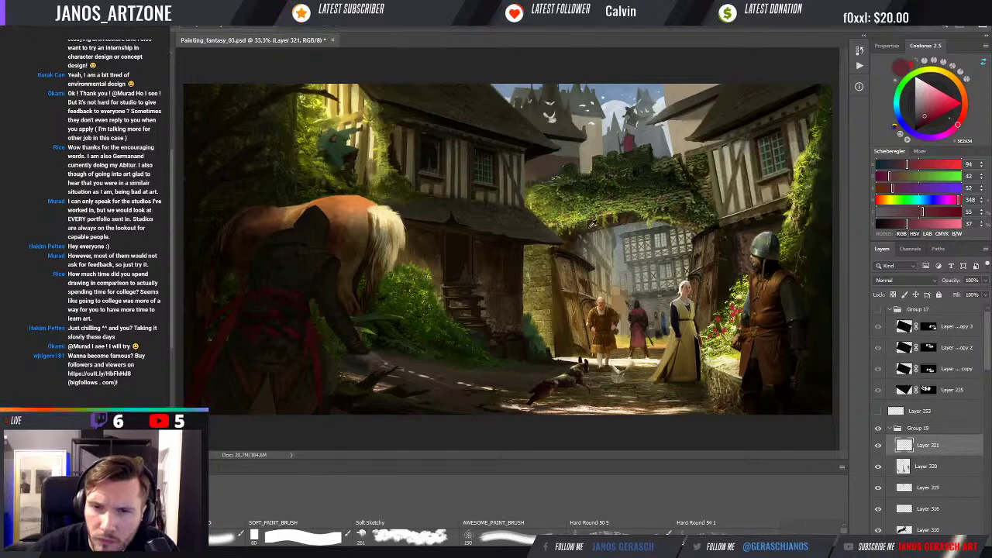
{"action": "left_click", "coordinate": [593, 224], "text": "alt"}
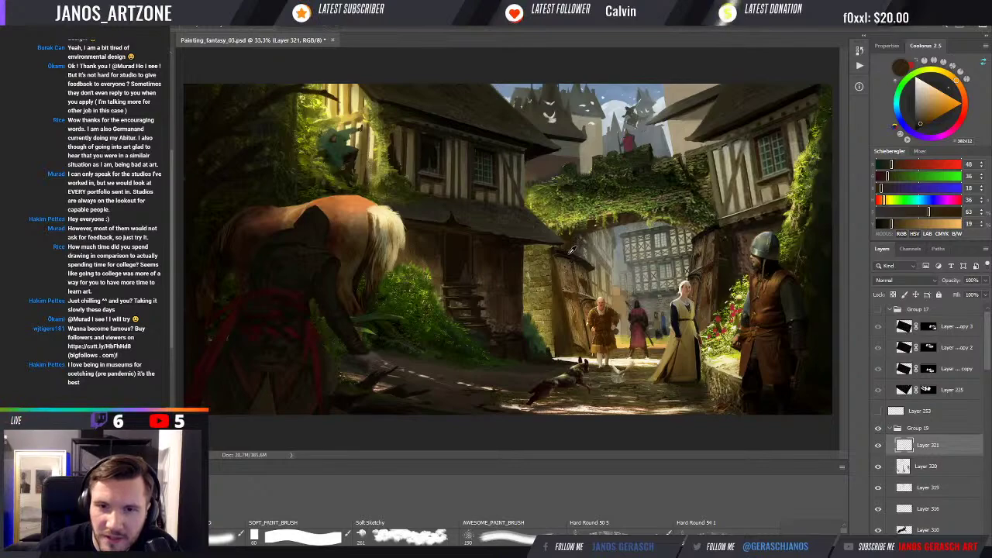
Step: Eyedrop a very dark tone from the lower painting as the foreground colour
{"action": "left_click", "coordinate": [571, 249], "text": "alt"}
{"action": "left_click_drag", "start_coordinate": [573, 250], "coordinate": [559, 304]}
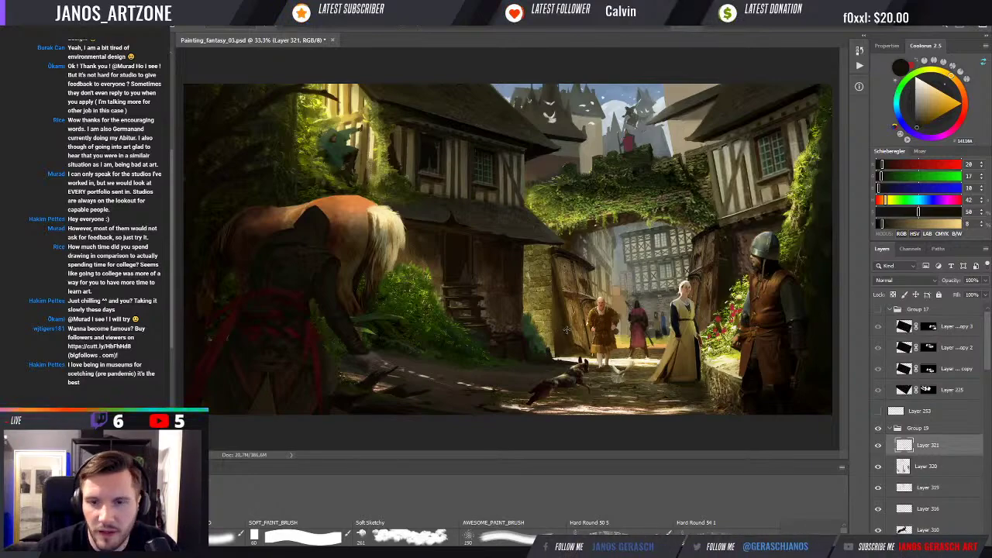
{"action": "left_click", "coordinate": [878, 447]}
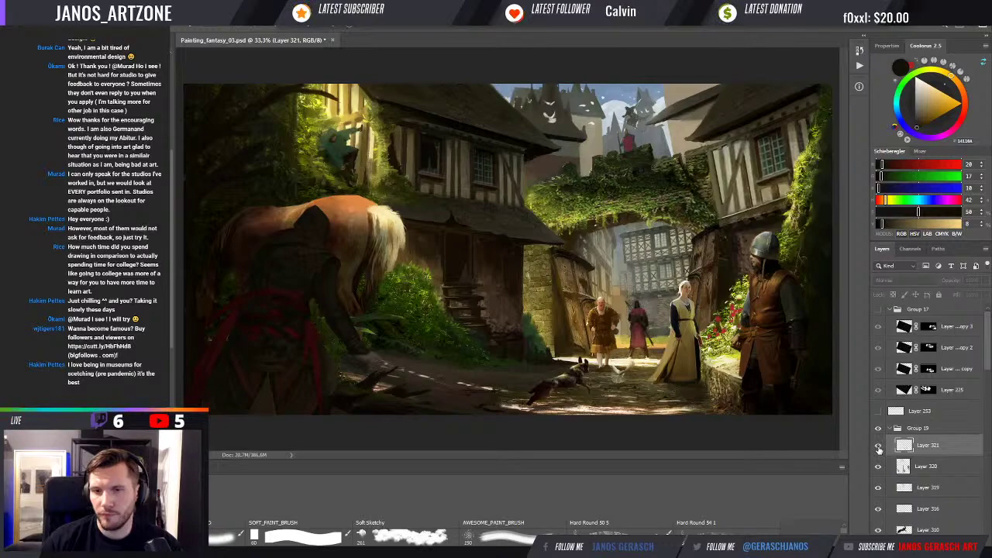
{"action": "left_click", "coordinate": [879, 448]}
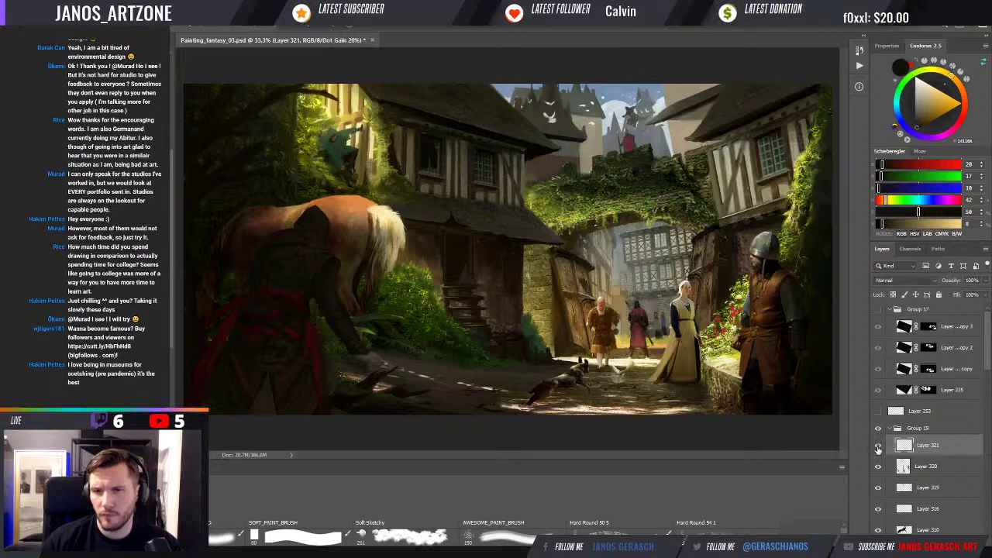
{"action": "left_click", "coordinate": [878, 448]}
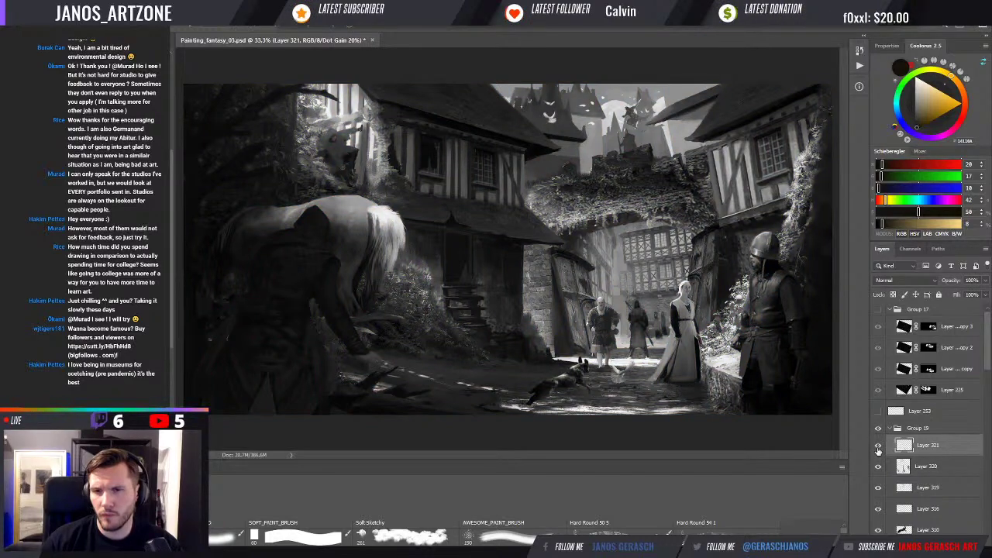
{"action": "left_click", "coordinate": [878, 449]}
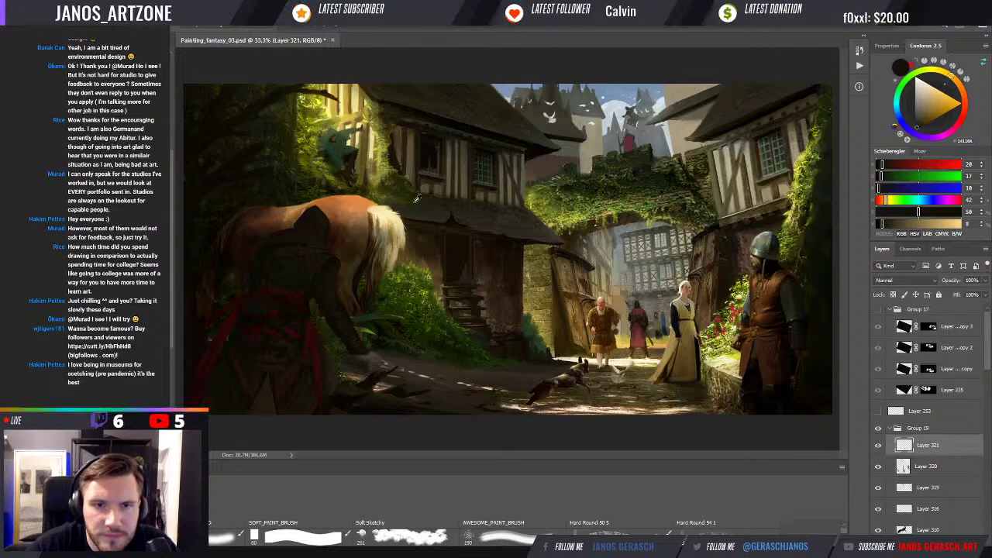
Step: Alternate near-black, brown, sunlit and olive samples from the left house's wall, ending on foliage olive green
{"action": "left_click", "coordinate": [394, 146], "text": "alt"}
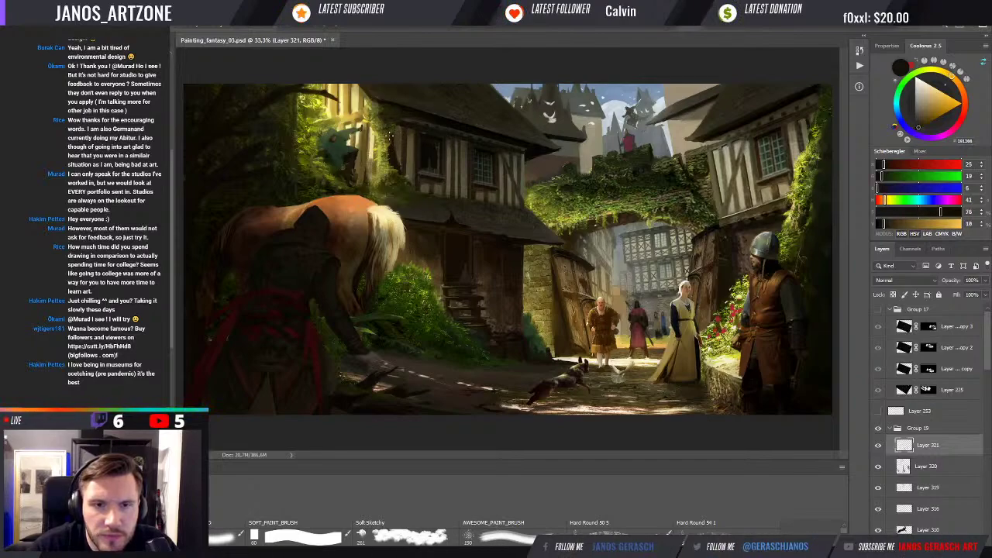
{"action": "left_click", "coordinate": [400, 139], "text": "alt"}
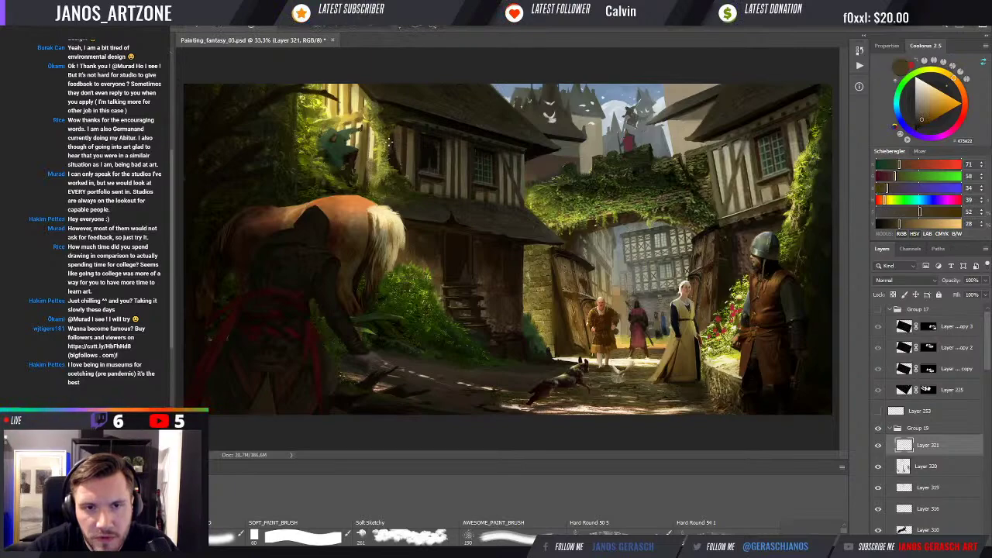
{"action": "left_click", "coordinate": [401, 141], "text": "alt"}
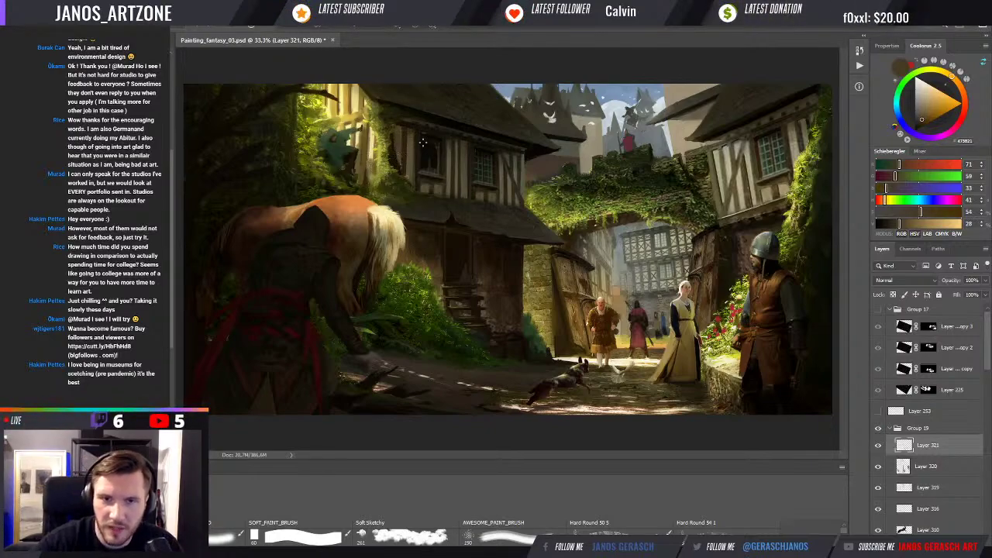
{"action": "left_click", "coordinate": [408, 159], "text": "alt"}
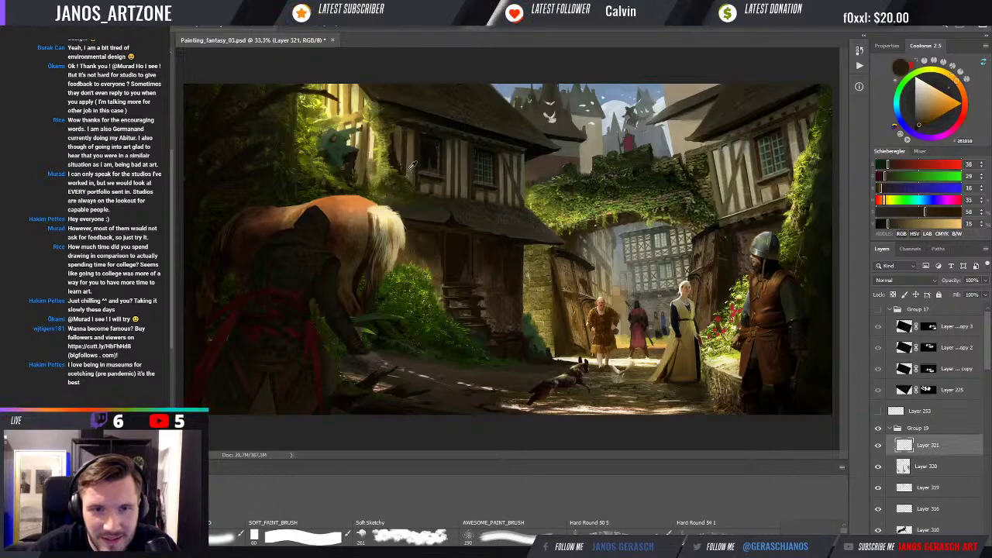
{"action": "left_click", "coordinate": [409, 169], "text": "alt"}
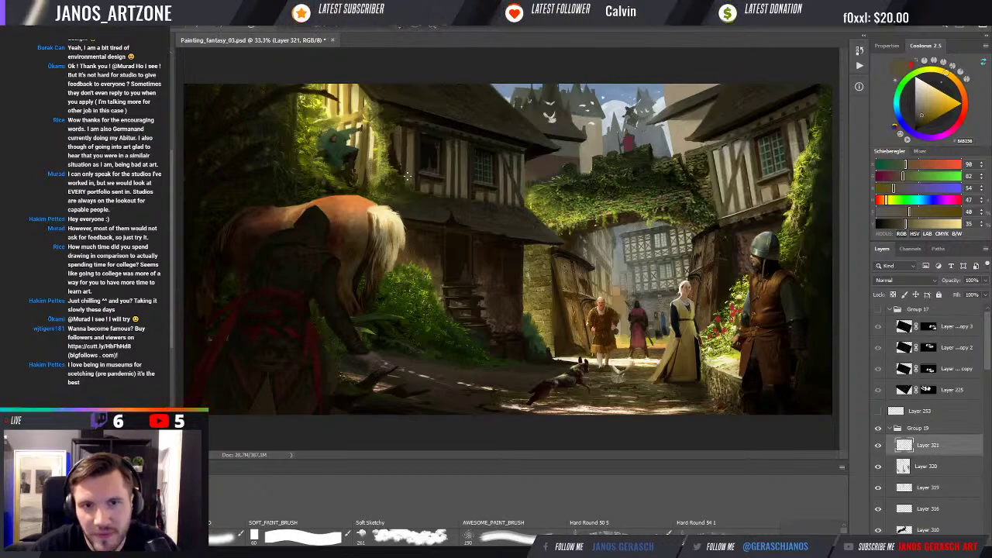
{"action": "left_click", "coordinate": [403, 167], "text": "alt"}
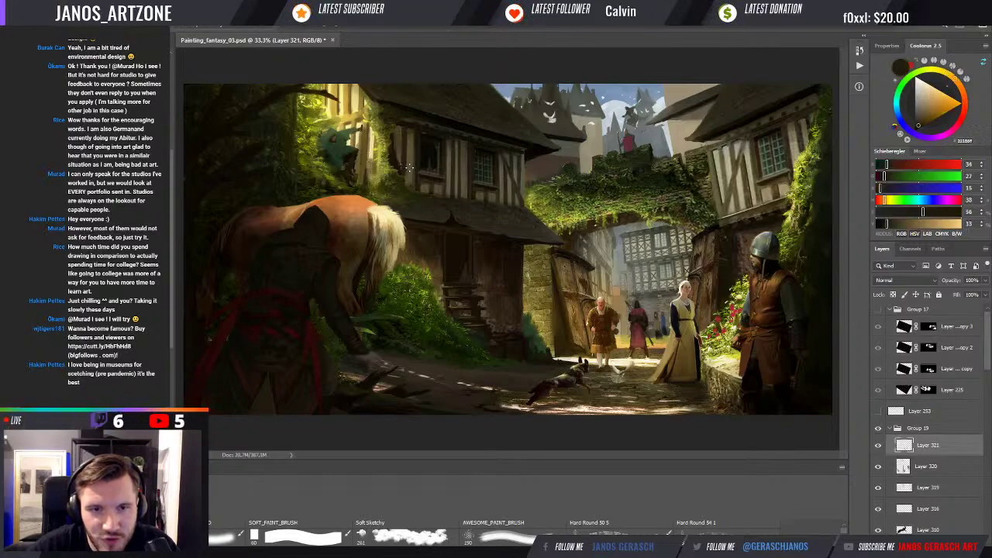
{"action": "left_click", "coordinate": [409, 166], "text": "alt"}
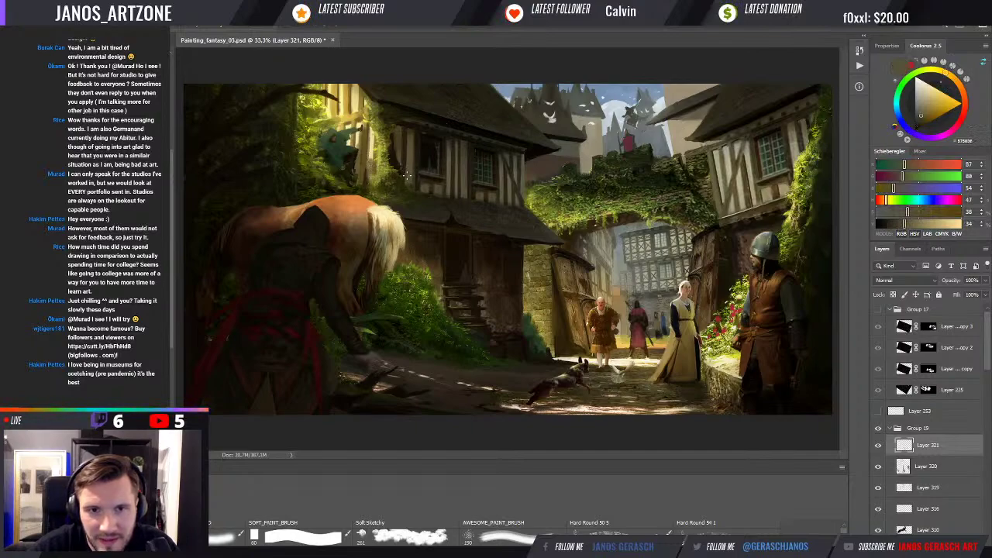
{"action": "left_click", "coordinate": [405, 165], "text": "alt"}
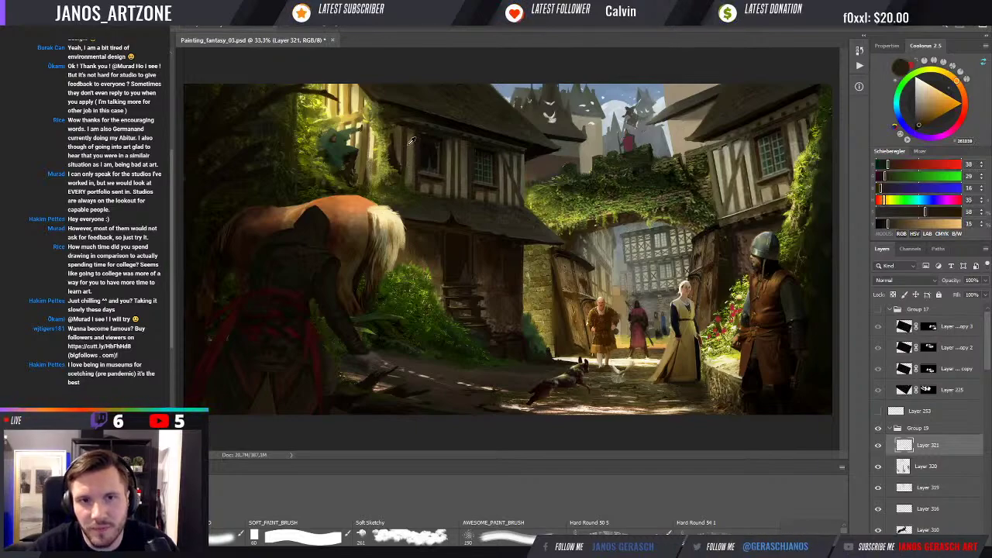
{"action": "left_click", "coordinate": [411, 143], "text": "alt"}
{"action": "left_click", "coordinate": [409, 138], "text": "alt"}
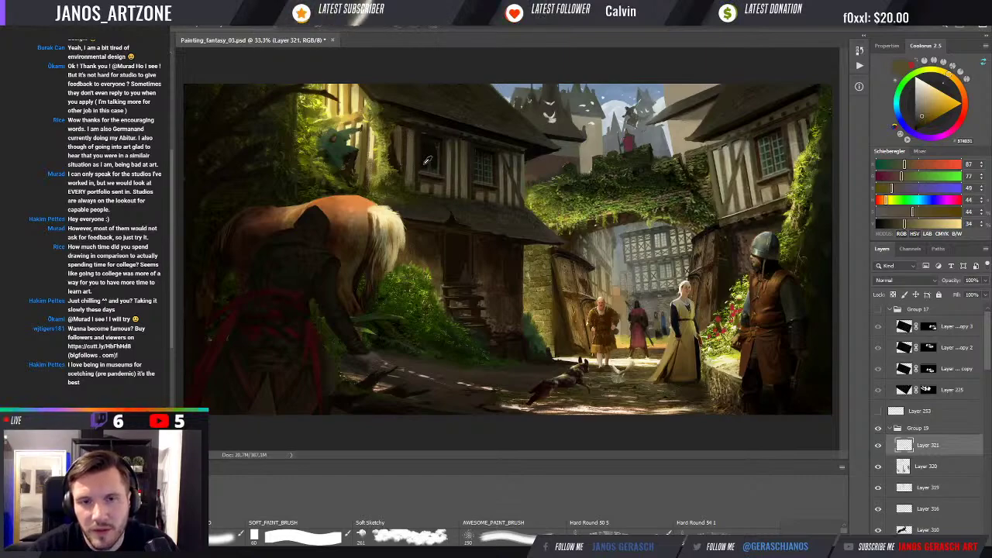
{"action": "left_click", "coordinate": [450, 118], "text": "alt"}
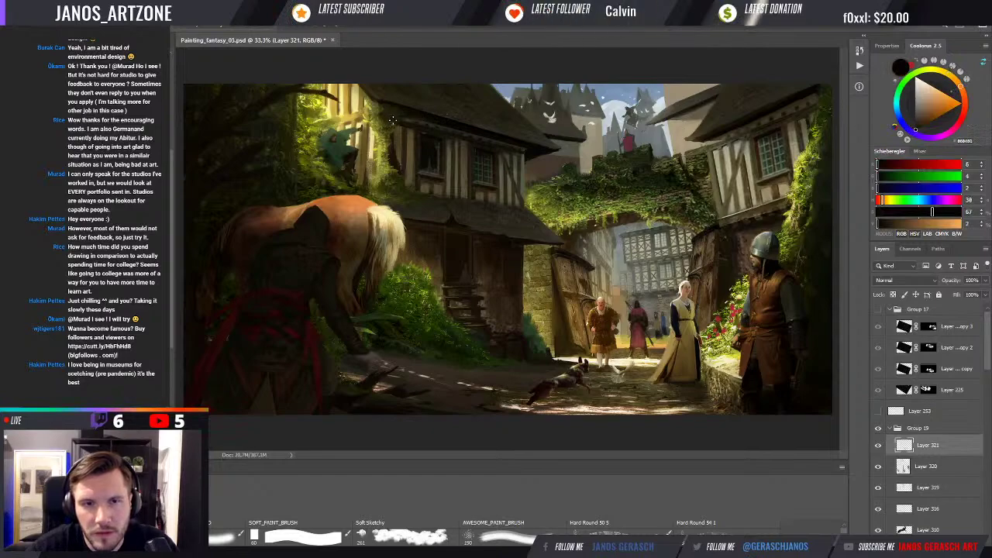
{"action": "left_click", "coordinate": [385, 184], "text": "alt"}
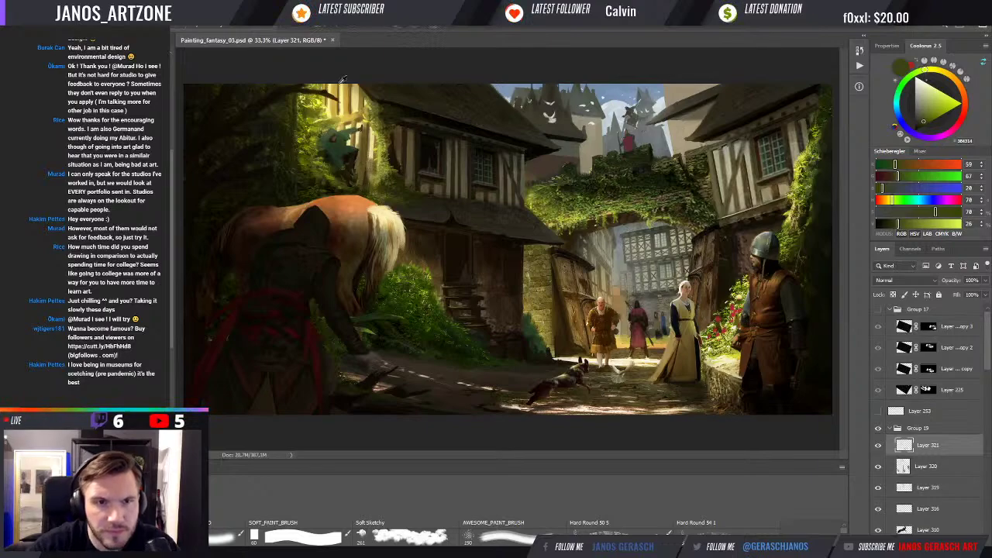
Step: Sample bright and sunlit yellow-greens from the foliage, then dark browns and shadow tones
{"action": "left_click", "coordinate": [331, 183], "text": "alt"}
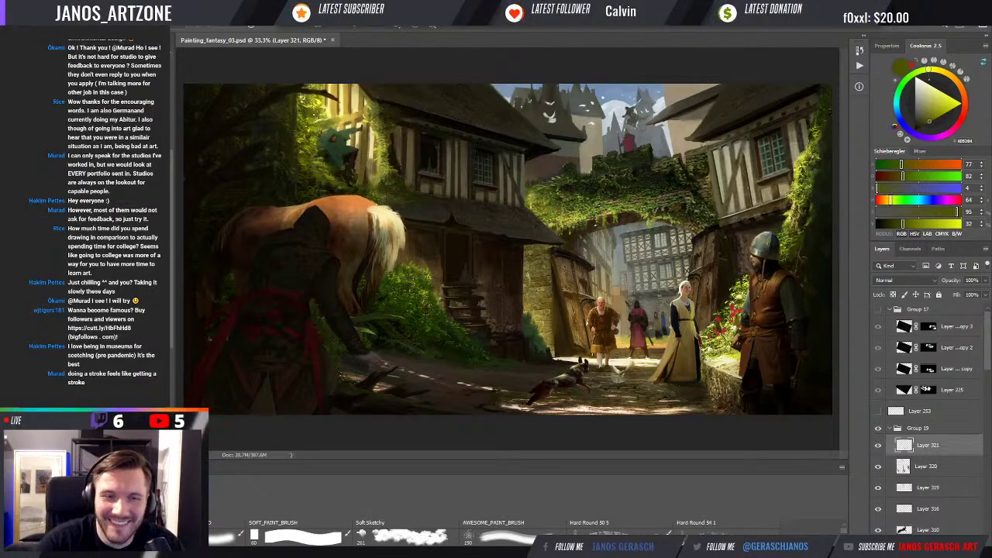
{"action": "left_click", "coordinate": [316, 122], "text": "alt"}
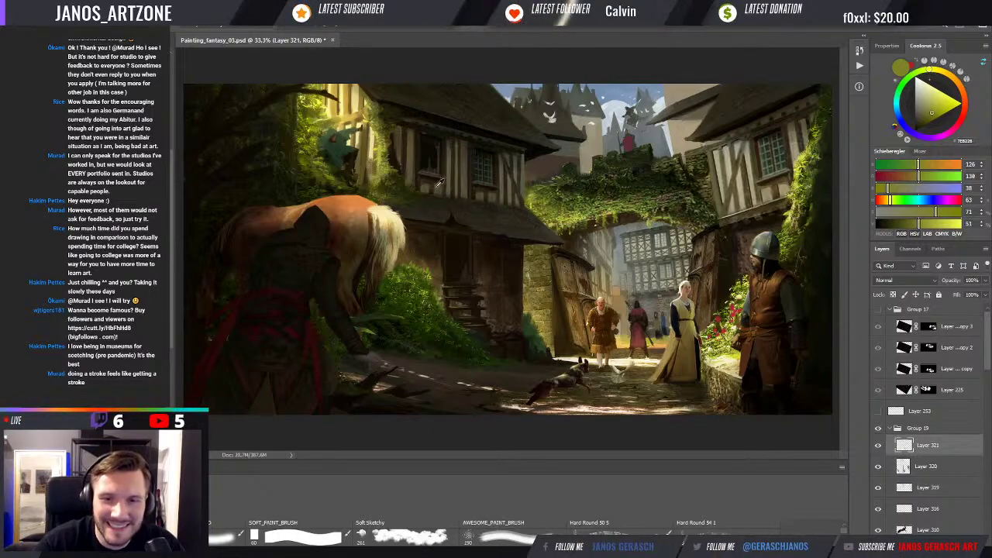
{"action": "left_click", "coordinate": [458, 265], "text": "alt"}
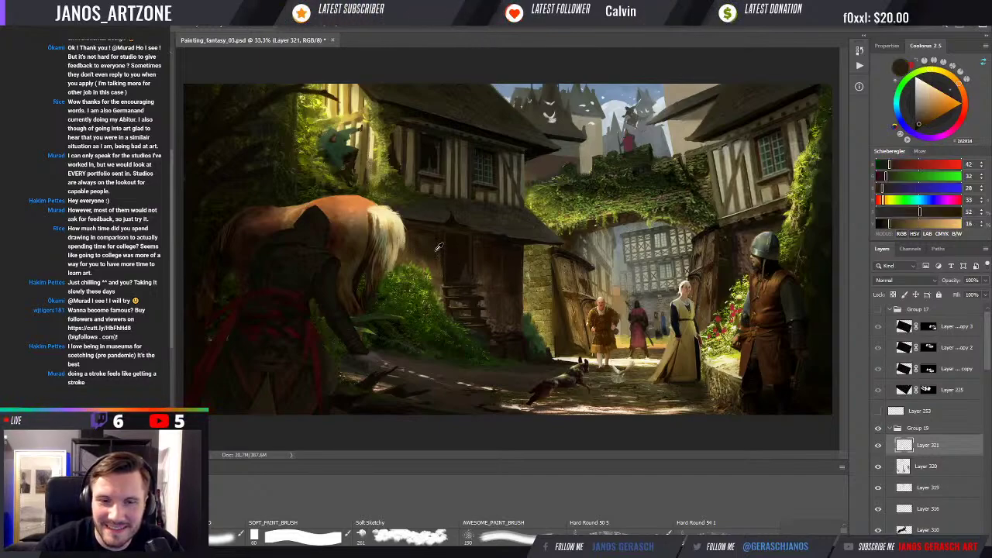
{"action": "left_click", "coordinate": [439, 250], "text": "alt"}
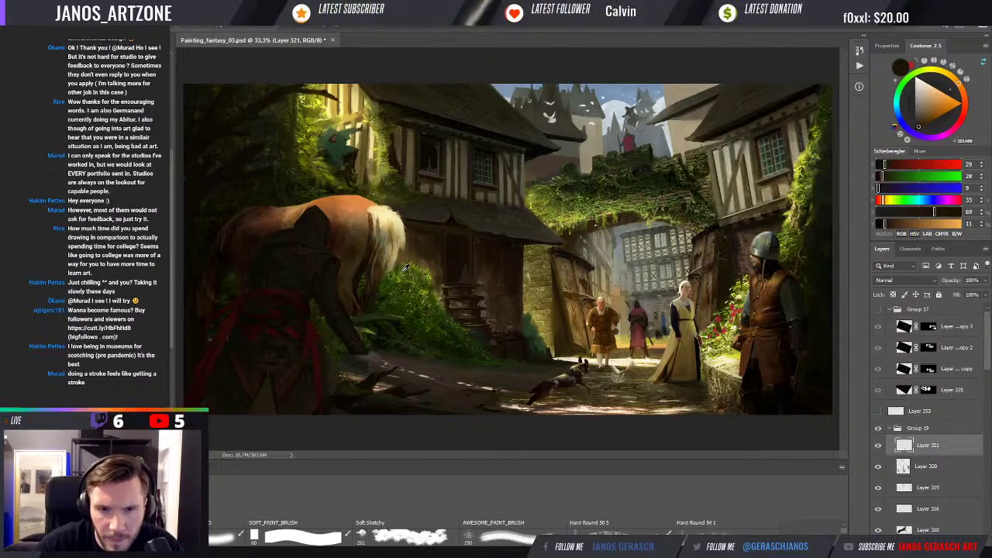
Step: Pick dark olive, near-black and darker foliage greens near the dog
{"action": "left_click", "coordinate": [413, 264], "text": "alt"}
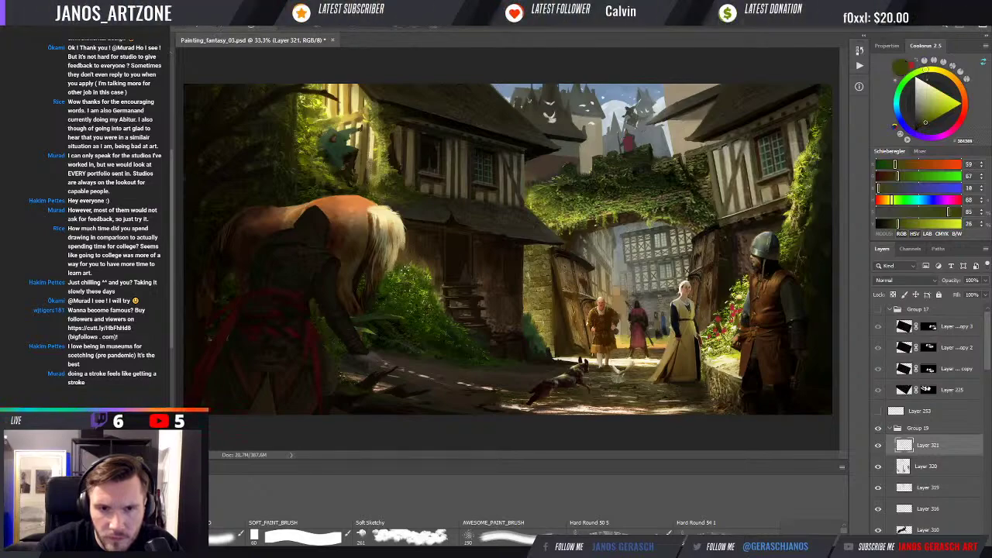
{"action": "left_click", "coordinate": [454, 342], "text": "alt"}
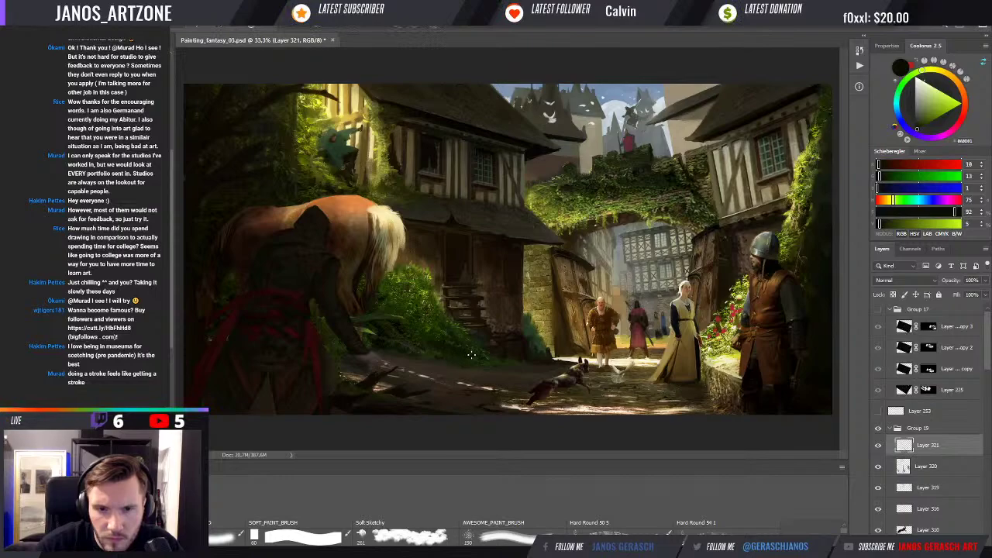
{"action": "left_click", "coordinate": [548, 342], "text": "alt"}
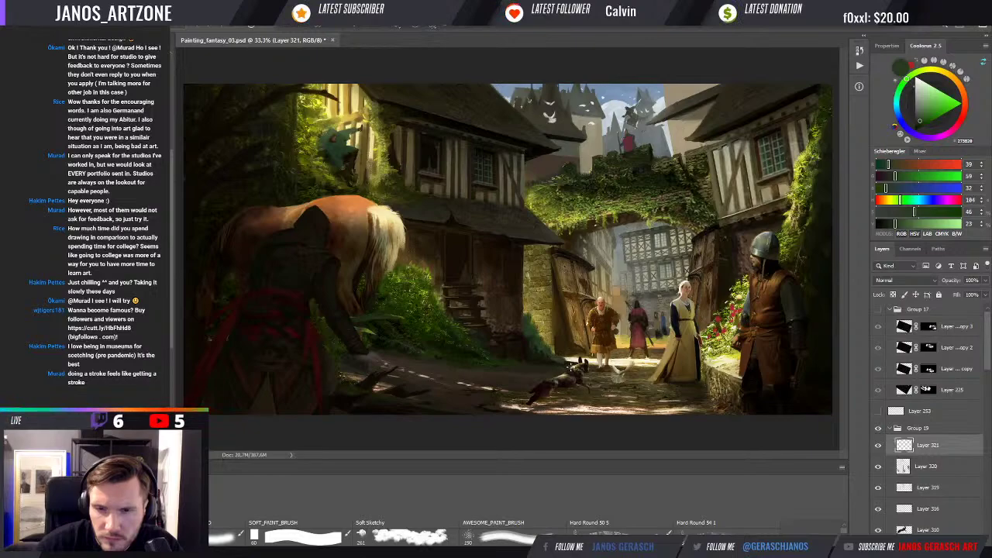
{"action": "left_click", "coordinate": [551, 361], "text": "alt"}
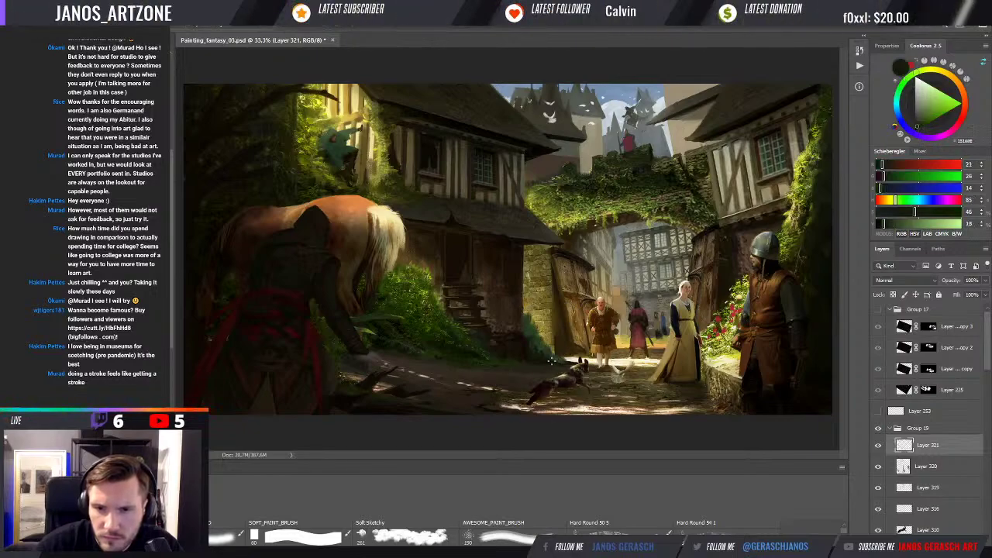
{"action": "left_click", "coordinate": [555, 361], "text": "alt"}
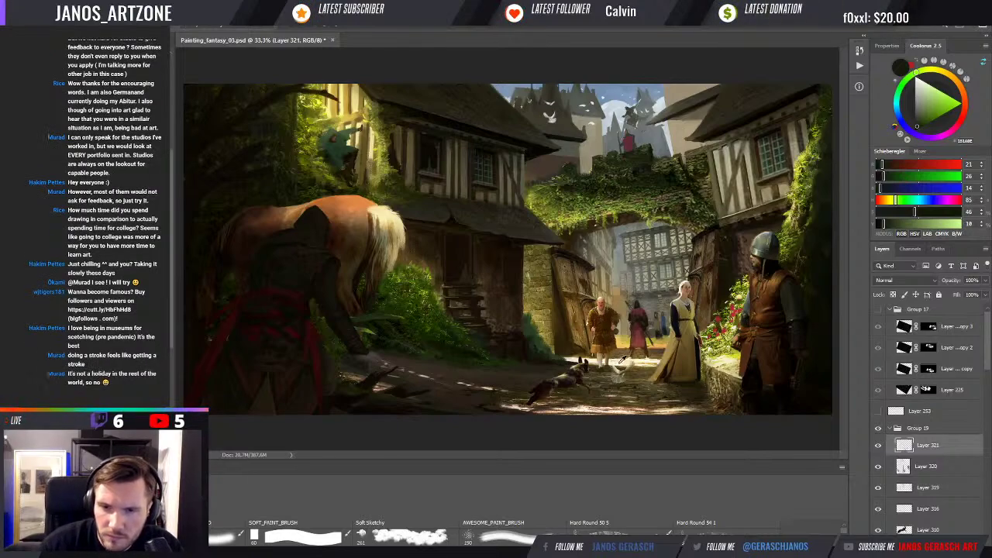
Step: Sample a light peach and paint highlights on the path near the women's feet
{"action": "left_click", "coordinate": [620, 358], "text": "alt"}
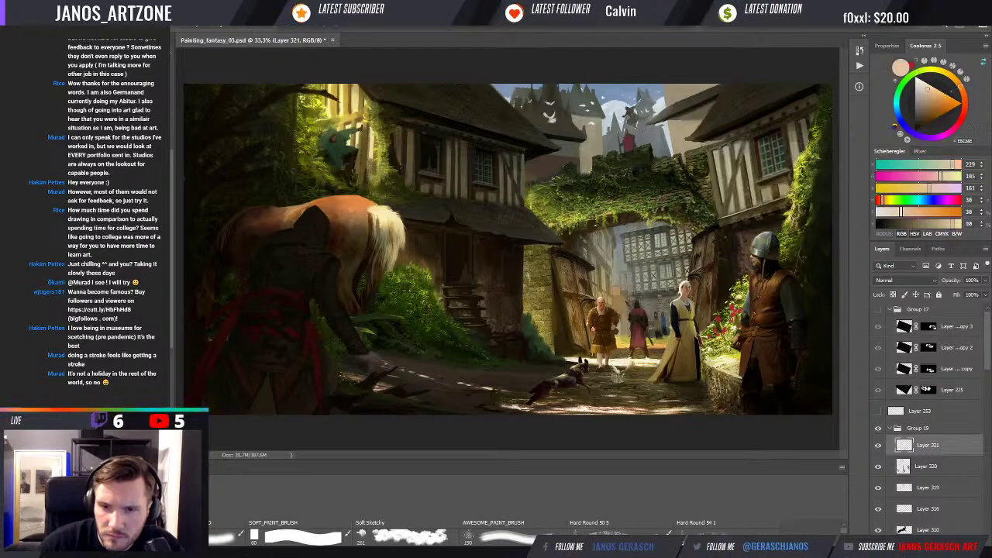
{"action": "left_click", "coordinate": [616, 370]}
{"action": "left_click_drag", "start_coordinate": [616, 370], "coordinate": [622, 380]}
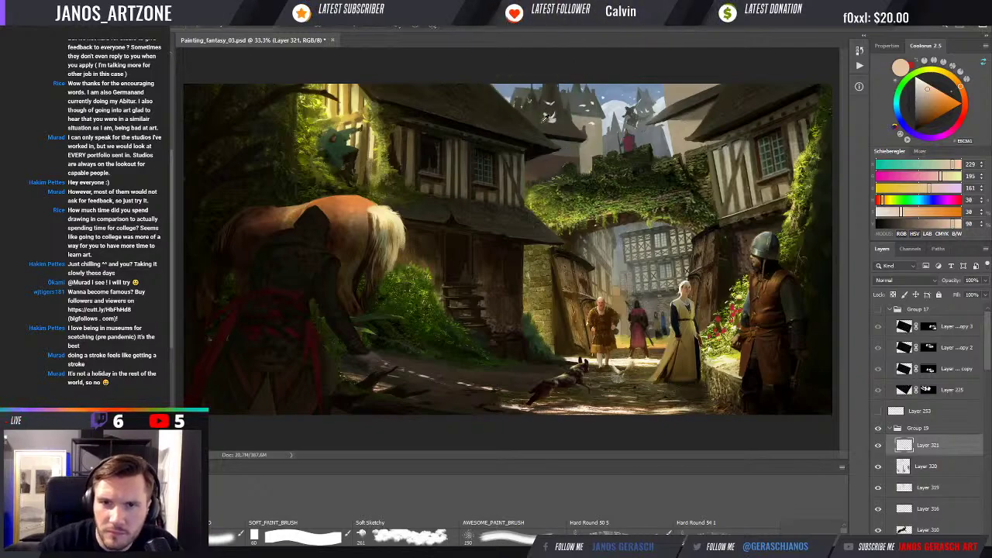
Step: Sample dark brown-grey, light grey-blue and dark tones from the hilltop castle
{"action": "left_click", "coordinate": [547, 117], "text": "alt"}
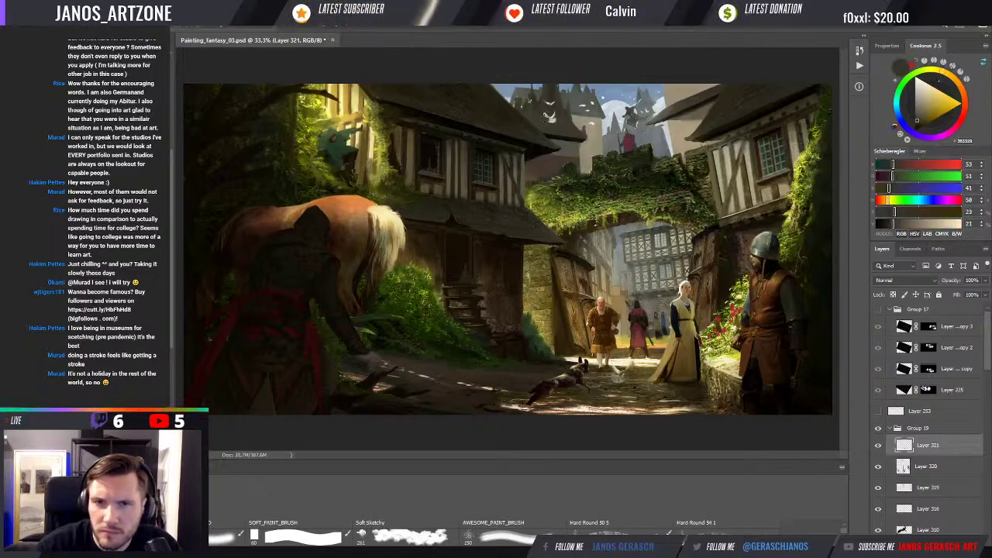
{"action": "left_click", "coordinate": [548, 114], "text": "alt"}
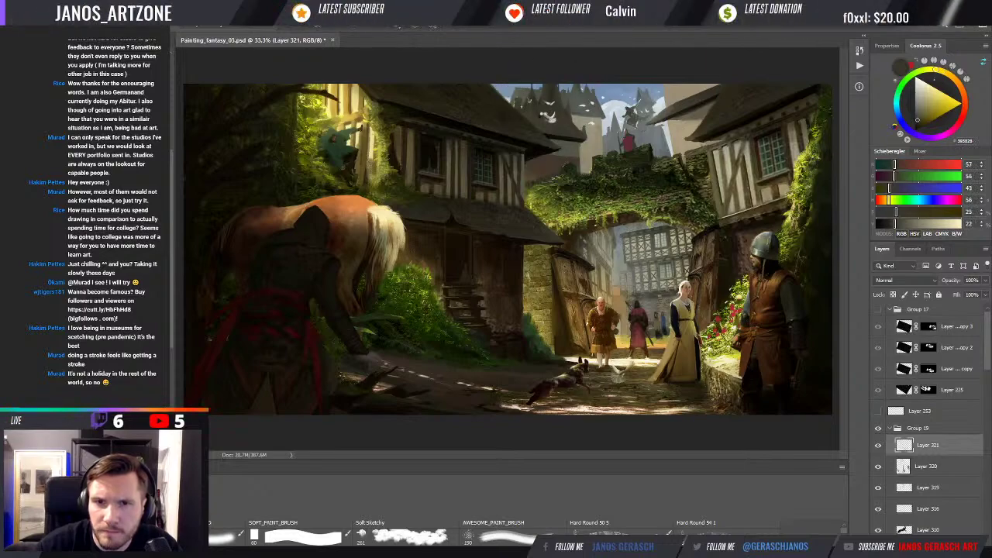
{"action": "left_click", "coordinate": [547, 114], "text": "alt"}
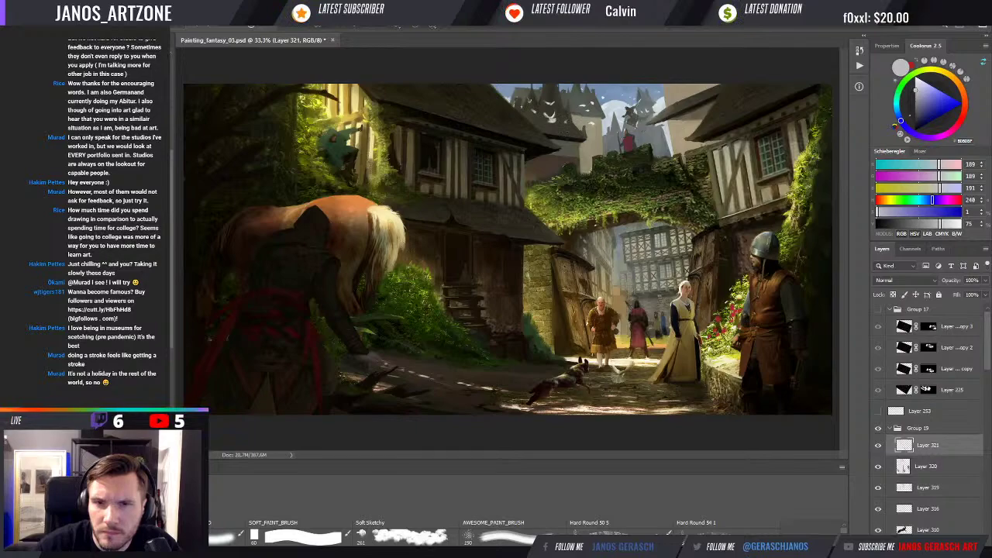
{"action": "left_click", "coordinate": [572, 132], "text": "alt"}
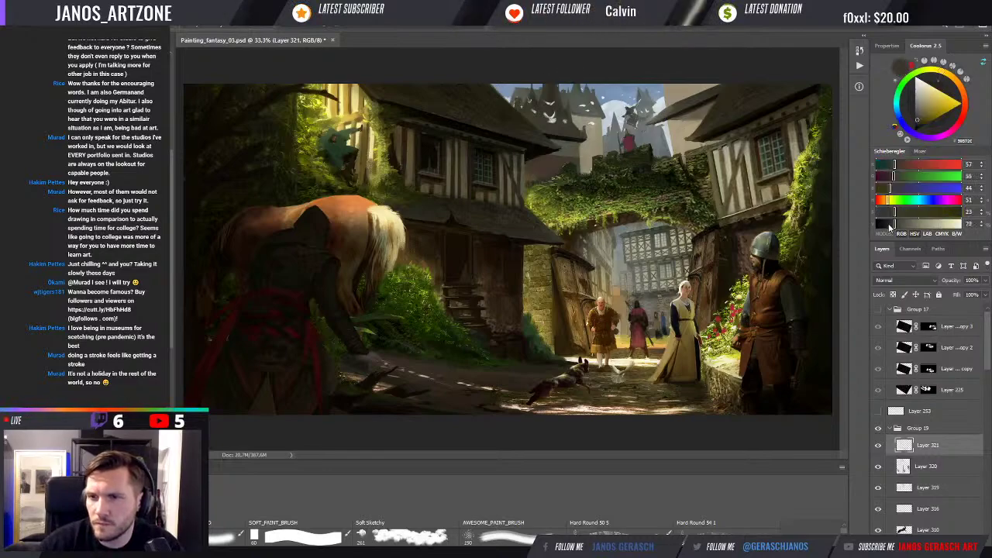
Step: Lower the brightness in the Coolorus panel to a near-black grey
{"action": "left_click", "coordinate": [888, 224]}
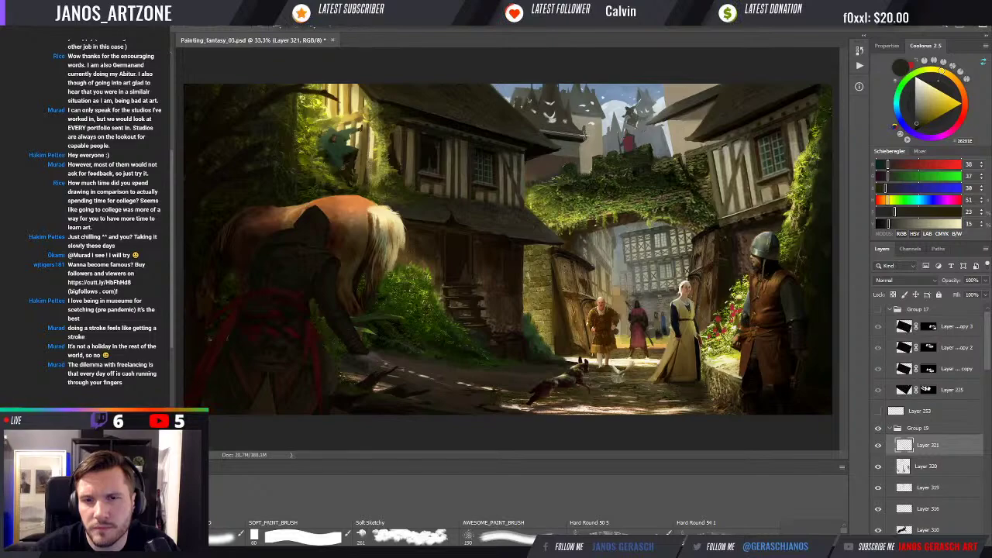
Step: Eyedrop grey and light tan stone from the castle, ending on a dark grey-brown
{"action": "left_click", "coordinate": [587, 125], "text": "alt"}
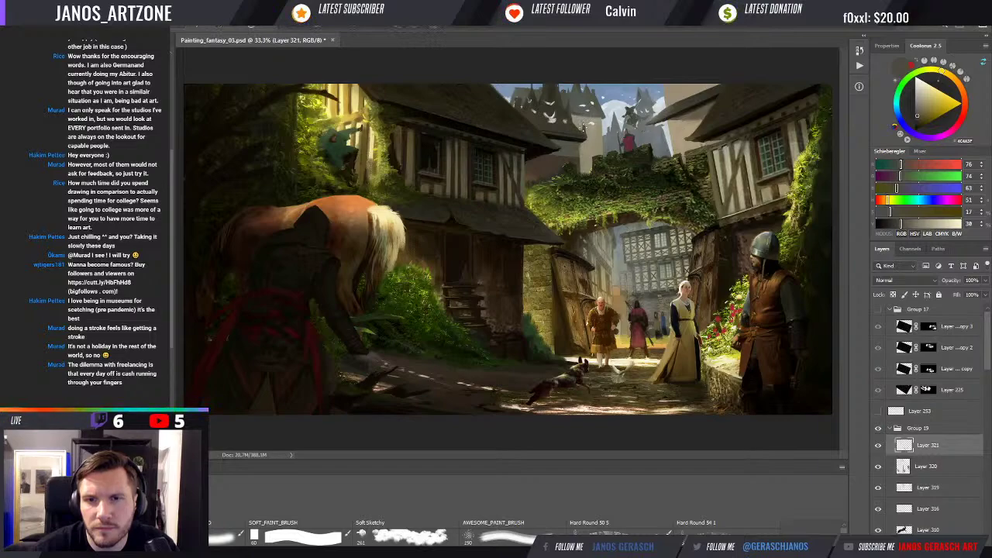
{"action": "left_click", "coordinate": [590, 128], "text": "alt"}
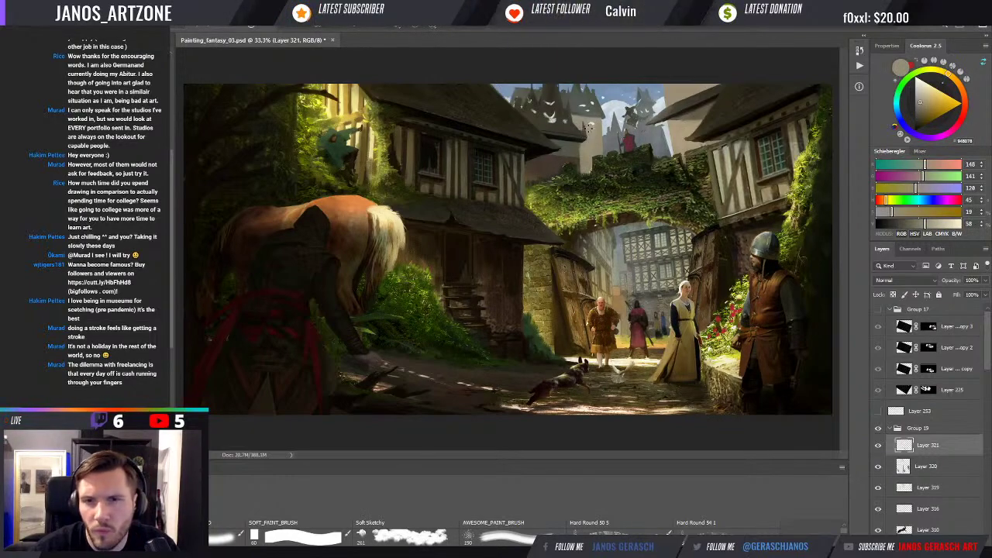
{"action": "left_click", "coordinate": [590, 128], "text": "alt"}
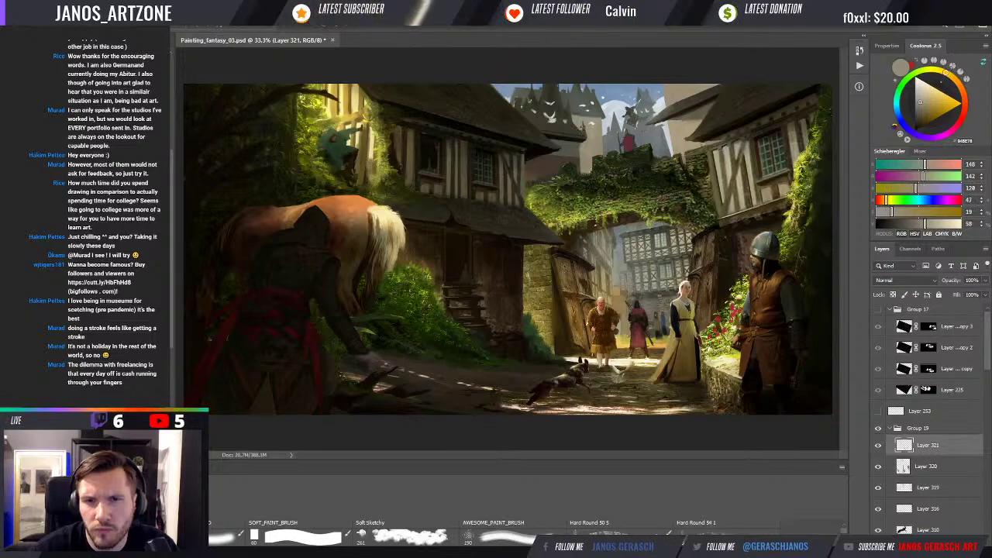
{"action": "left_click", "coordinate": [583, 127], "text": "alt"}
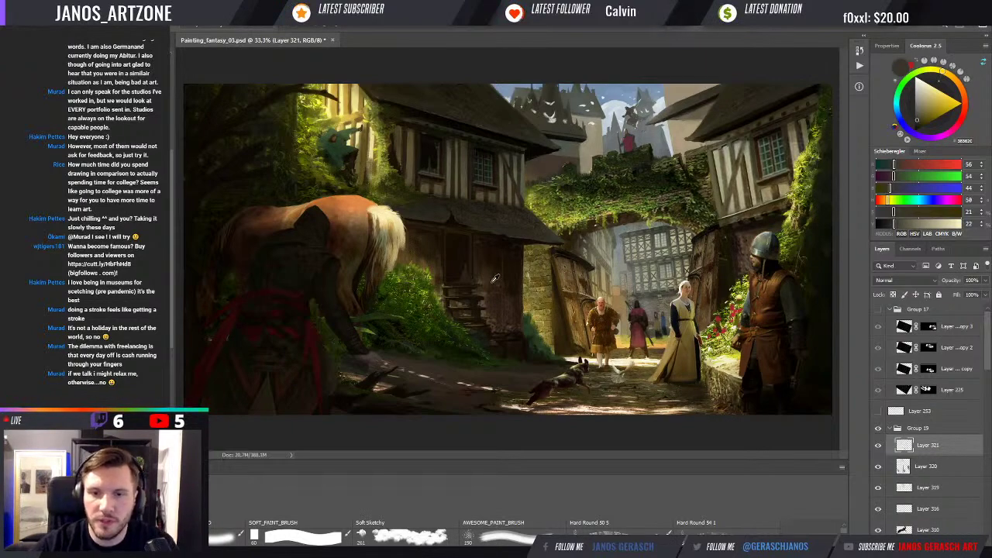
Step: Sample dark brown, greyish green and olive-grey tones around the archway and castle
{"action": "left_click", "coordinate": [531, 318], "text": "alt"}
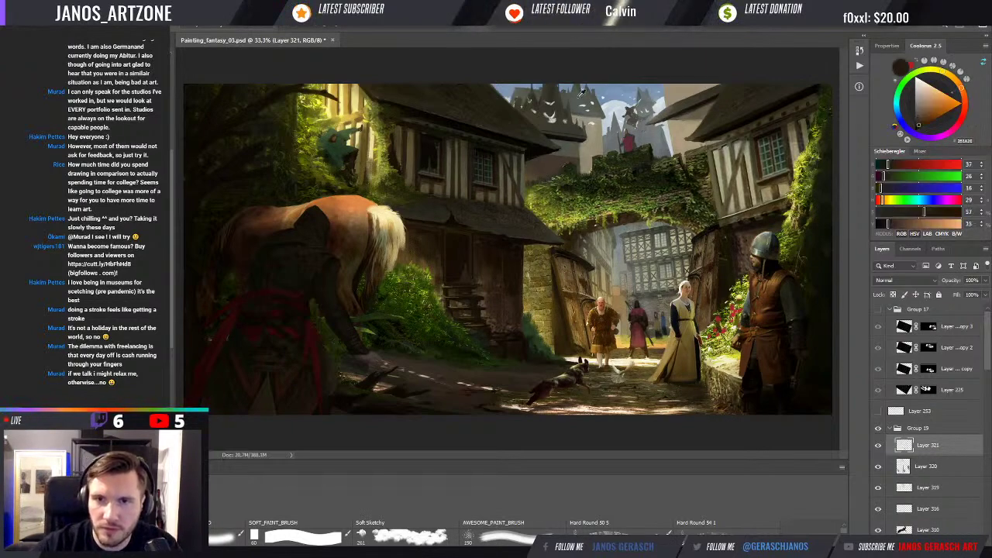
{"action": "left_click", "coordinate": [580, 146], "text": "alt"}
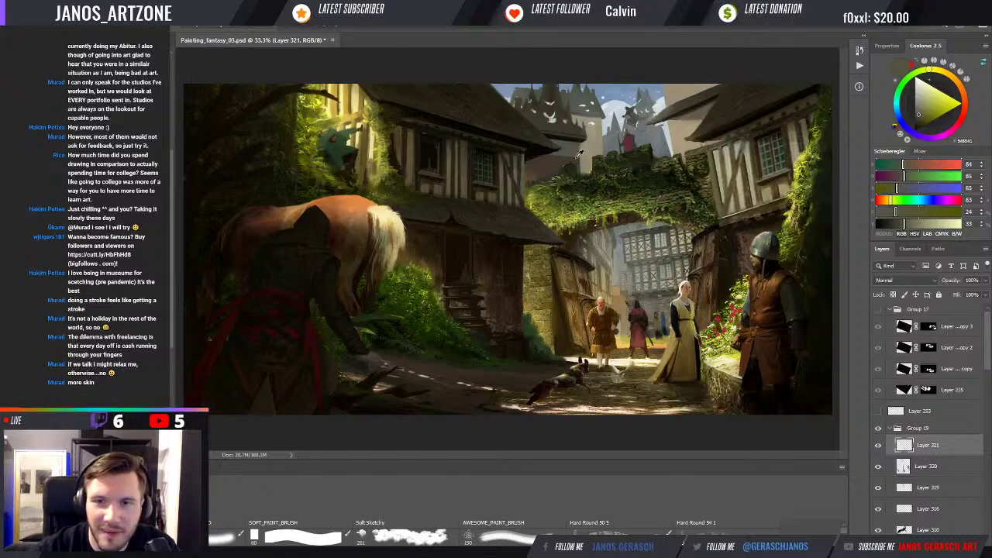
{"action": "left_click", "coordinate": [582, 158], "text": "alt"}
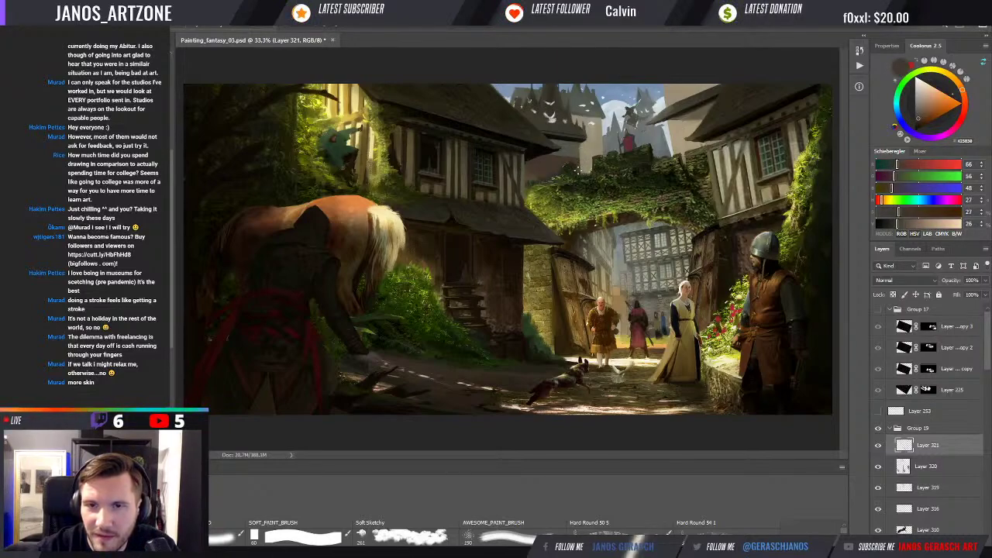
{"action": "left_click", "coordinate": [580, 158], "text": "alt"}
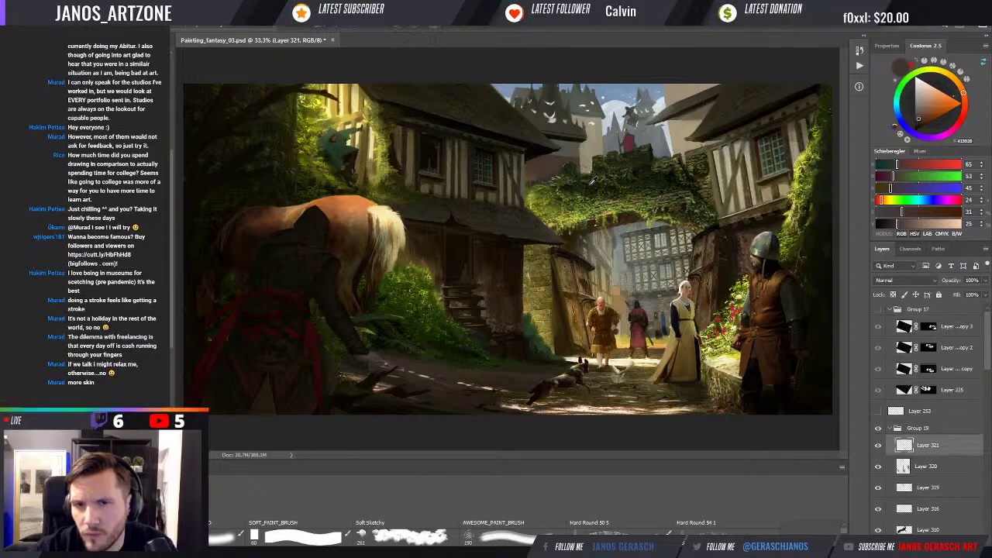
{"action": "left_click", "coordinate": [612, 227], "text": "alt"}
{"action": "left_click", "coordinate": [610, 215], "text": "alt"}
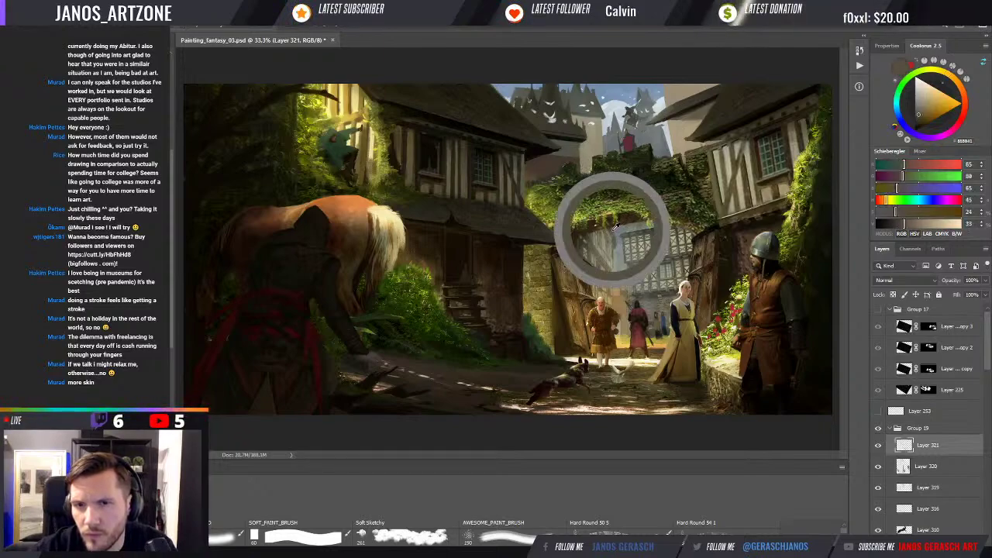
{"action": "left_click", "coordinate": [583, 164], "text": "alt"}
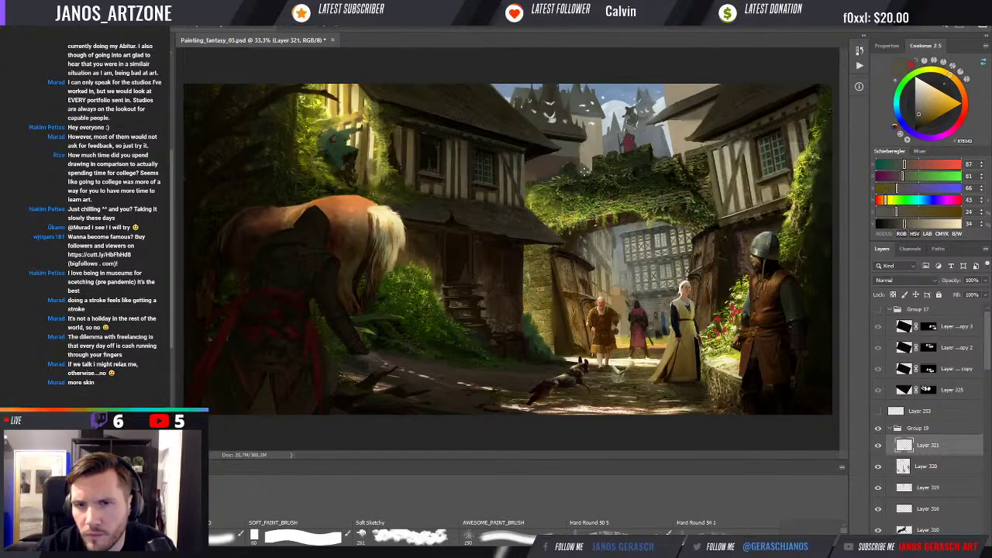
Step: Resample dark brown and olive-grey near the archway, then darken the colour to near black in Coolorus
{"action": "left_click", "coordinate": [569, 156], "text": "alt"}
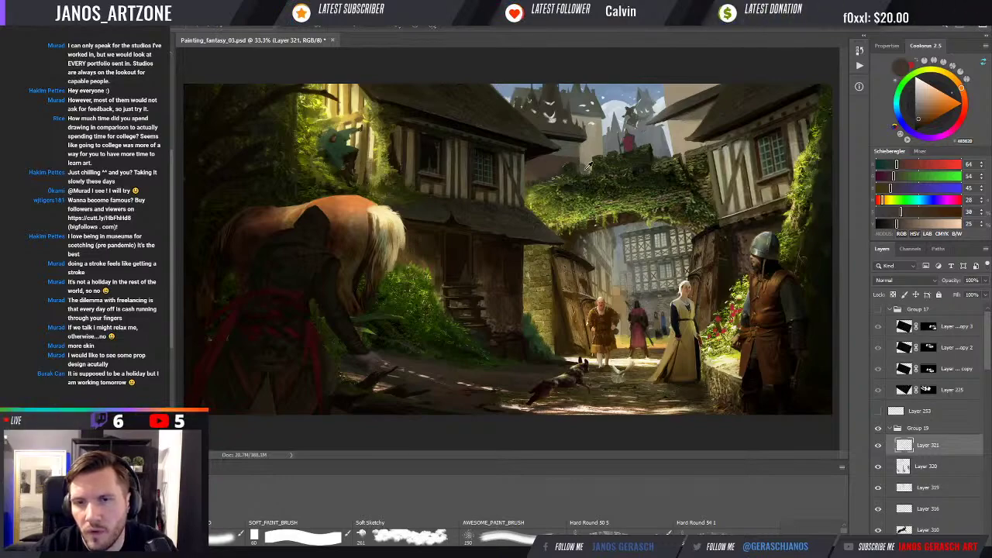
{"action": "left_click", "coordinate": [585, 169], "text": "alt"}
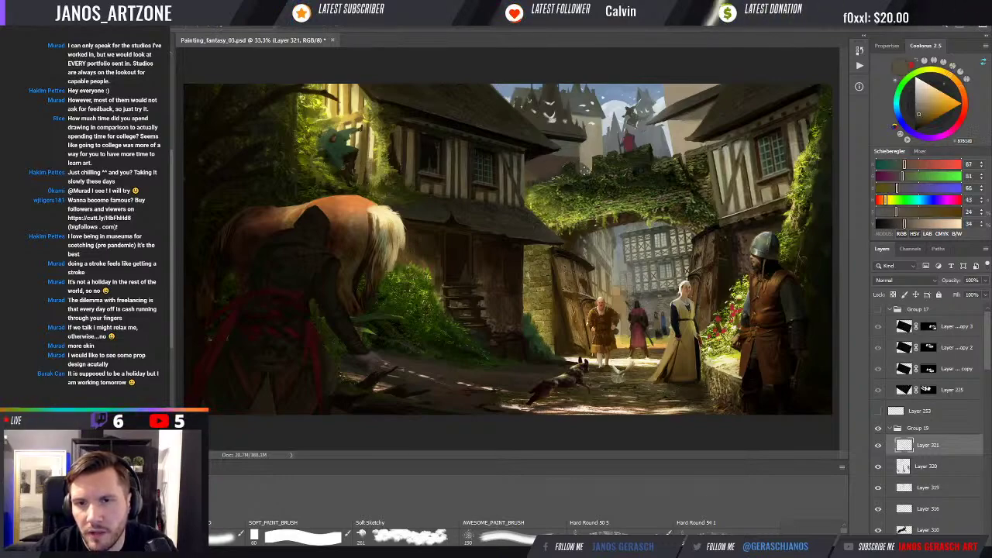
{"action": "left_click", "coordinate": [587, 172], "text": "alt"}
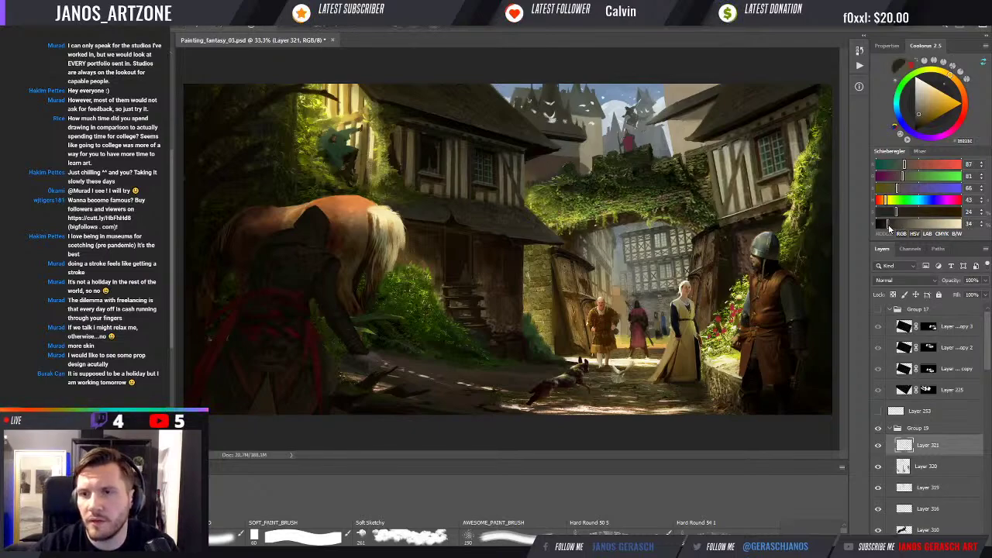
{"action": "left_click_drag", "start_coordinate": [919, 115], "coordinate": [917, 124]}
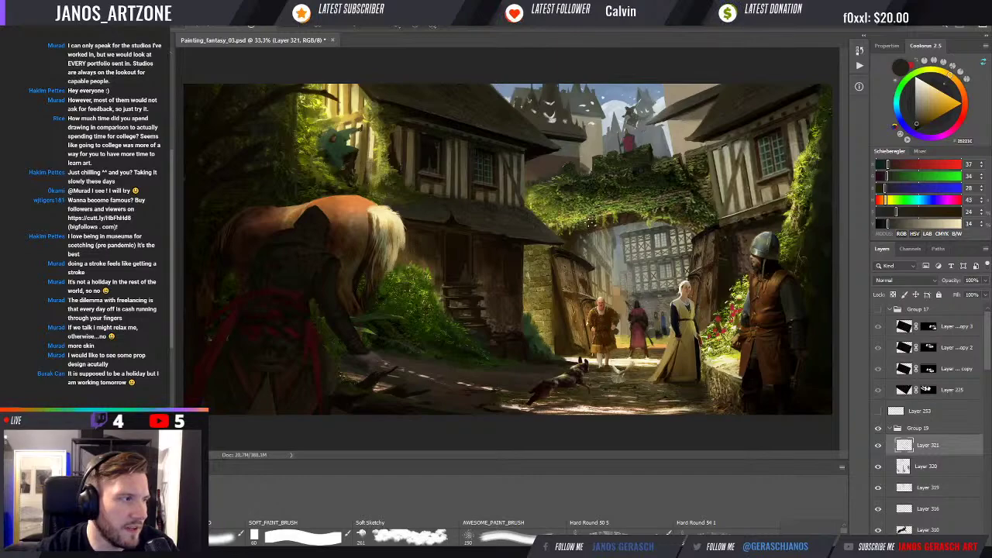
Step: Undo the stray dark stroke to restore the red coat, then sample a light beige
{"action": "left_click", "coordinate": [587, 165], "text": "alt"}
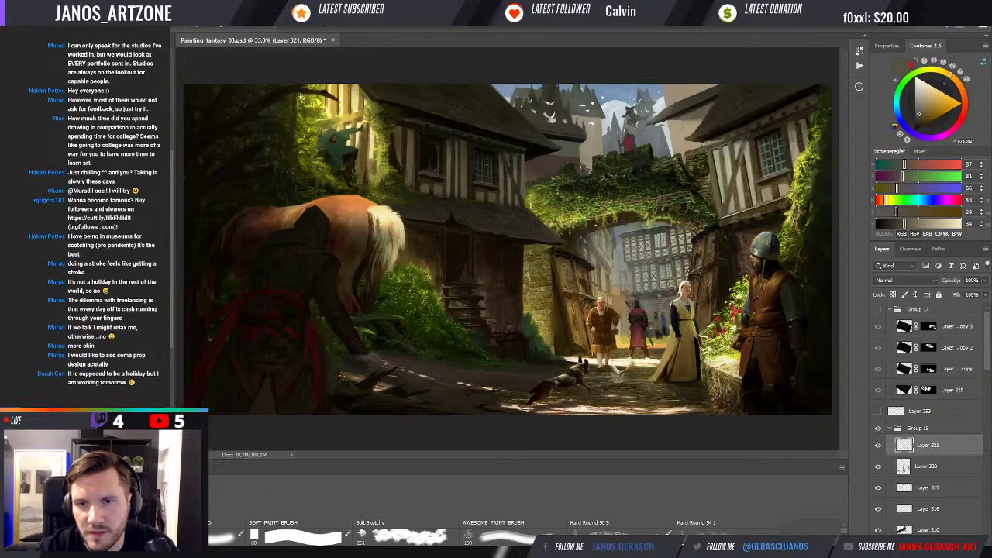
{"action": "key", "text": "ctrl+z"}
{"action": "left_click", "coordinate": [587, 161], "text": "alt"}
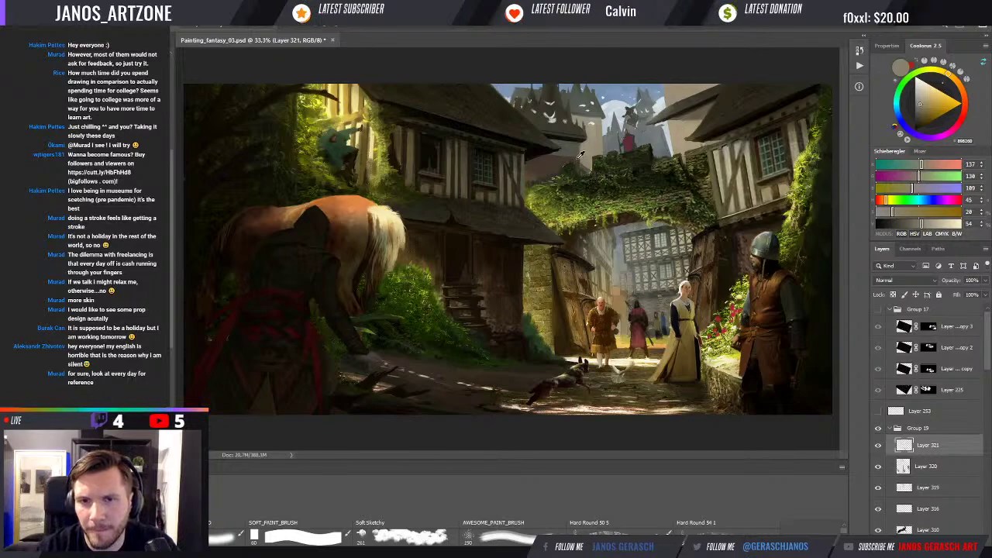
Step: Eyedrop olive and yellow-green ivy, dark roof-edge brown, sunlit tan wall and castle wall colours
{"action": "left_click", "coordinate": [574, 162], "text": "alt"}
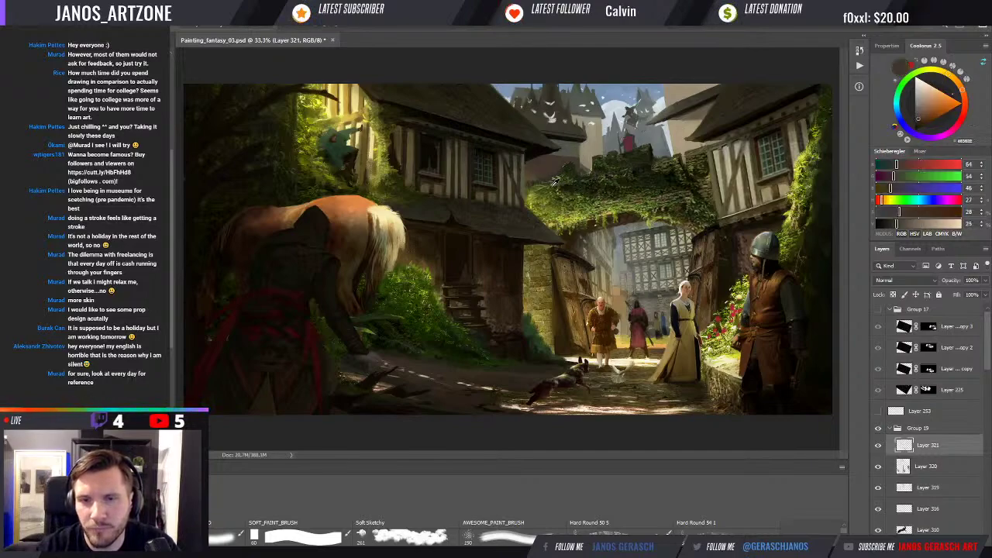
{"action": "left_click", "coordinate": [560, 182], "text": "alt"}
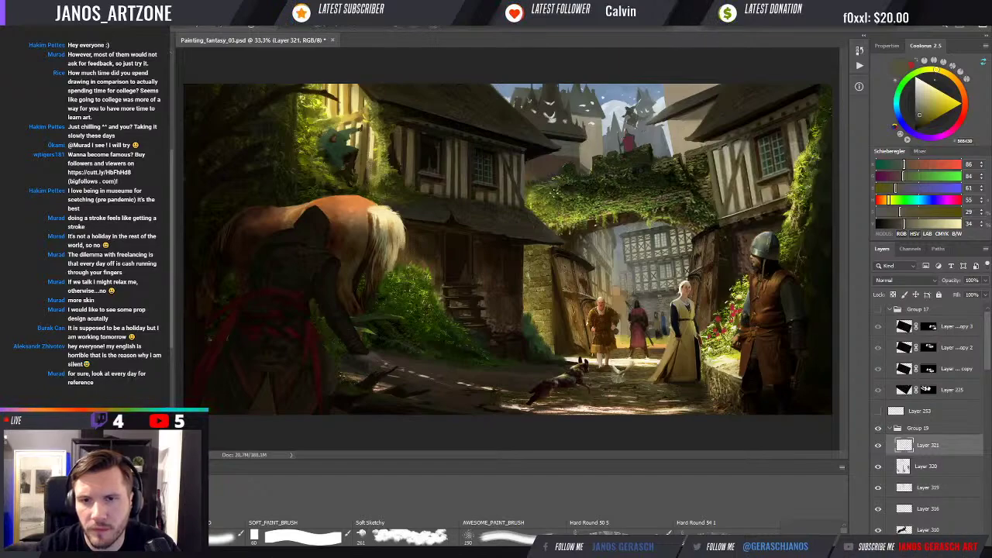
{"action": "left_click", "coordinate": [549, 195], "text": "alt"}
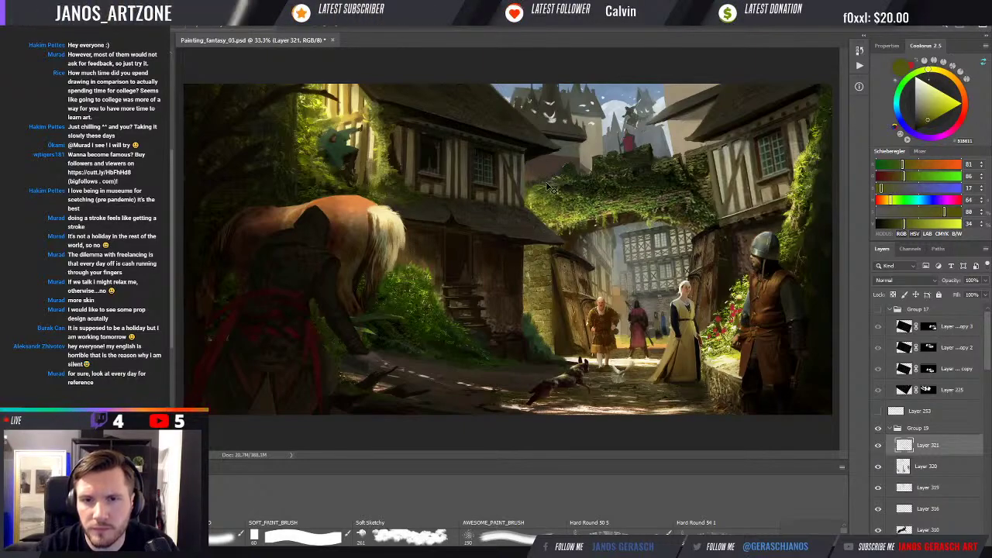
{"action": "left_click", "coordinate": [550, 178], "text": "alt"}
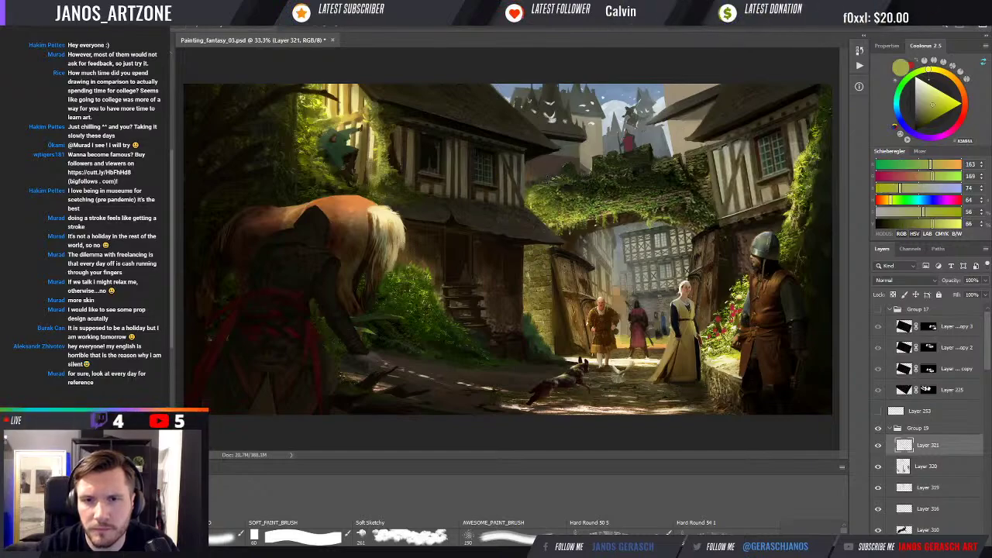
{"action": "left_click", "coordinate": [692, 150], "text": "alt"}
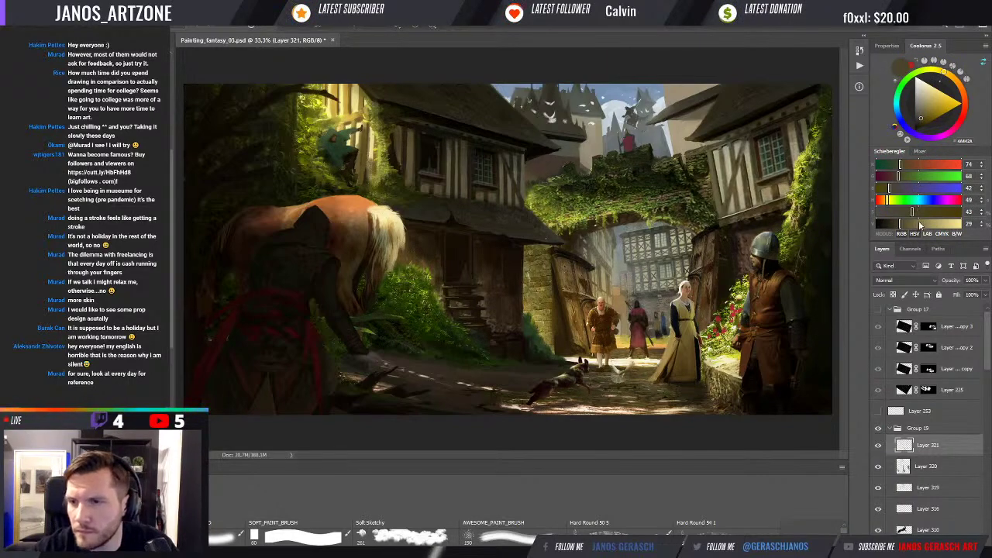
{"action": "left_click", "coordinate": [520, 159], "text": "alt"}
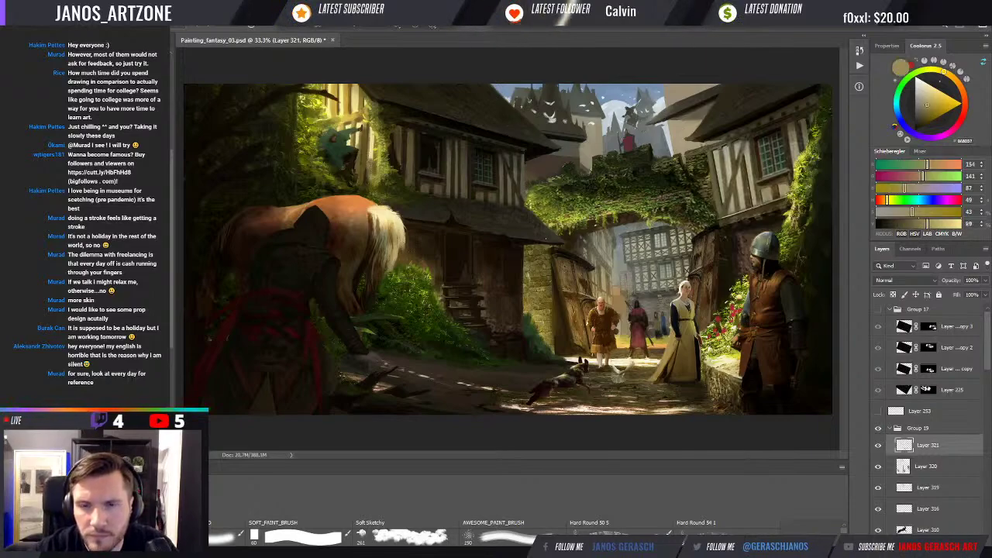
{"action": "left_click", "coordinate": [595, 155], "text": "alt"}
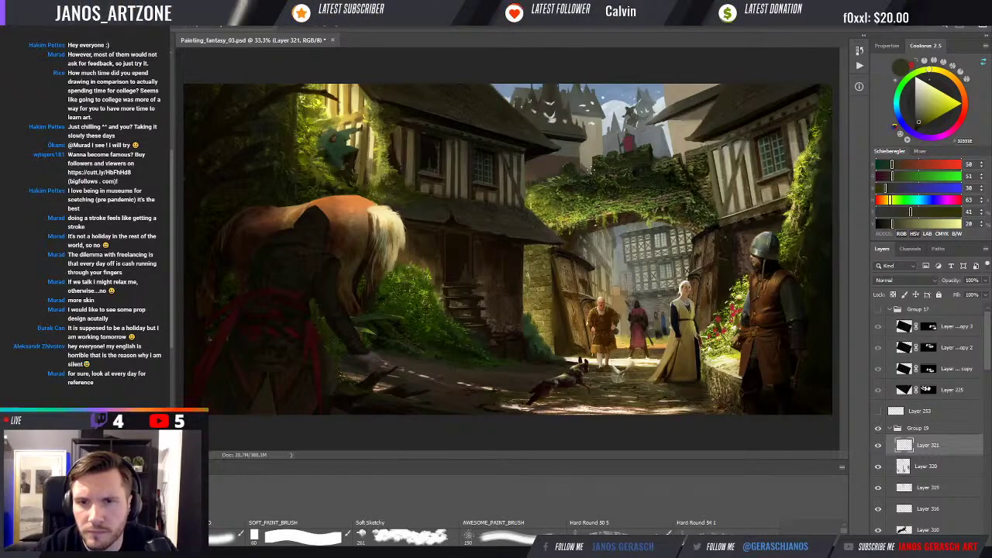
Step: Paint the castle towers with sampled light and dark beige-greys, then blue-grey sky tones
{"action": "left_click", "coordinate": [587, 147], "text": "alt"}
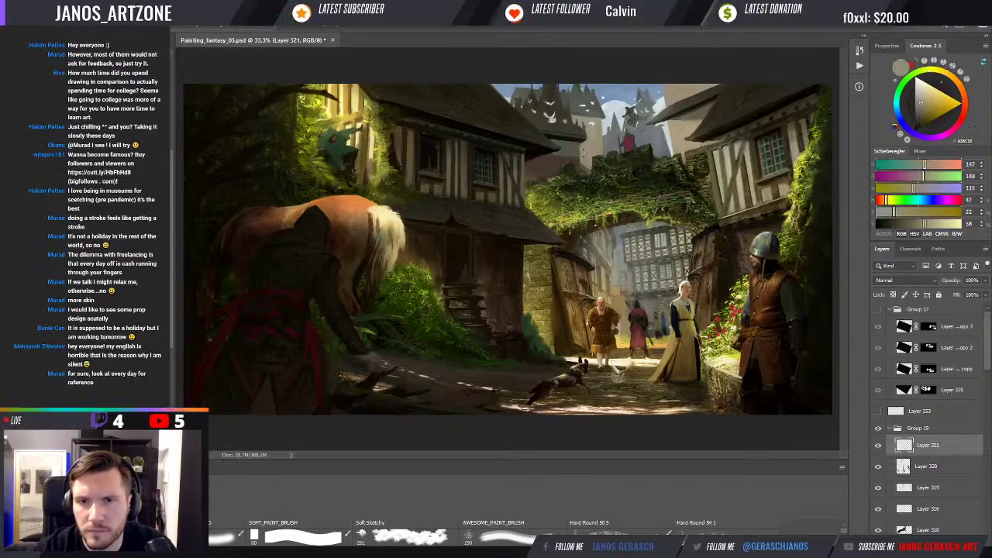
{"action": "left_click", "coordinate": [593, 170], "text": "alt"}
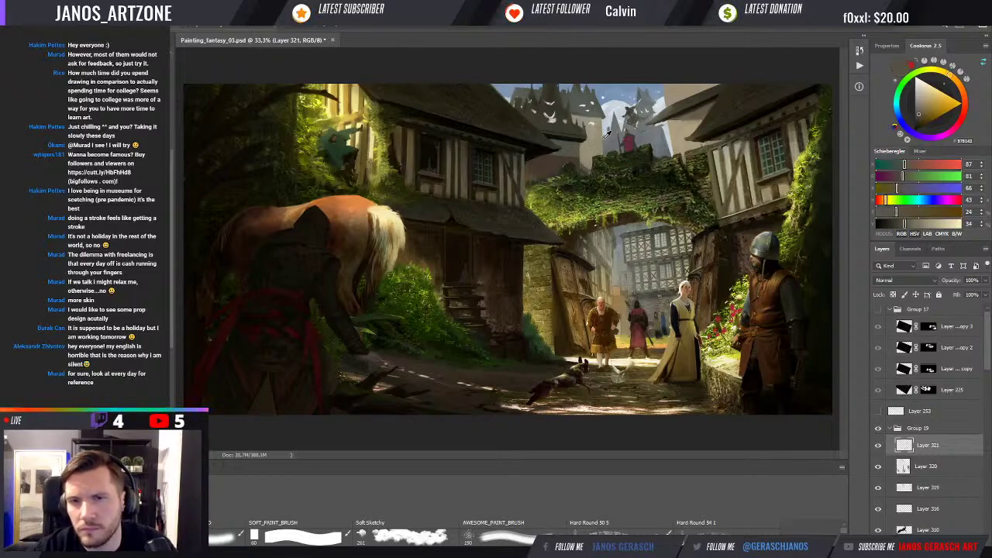
{"action": "left_click", "coordinate": [607, 144], "text": "alt"}
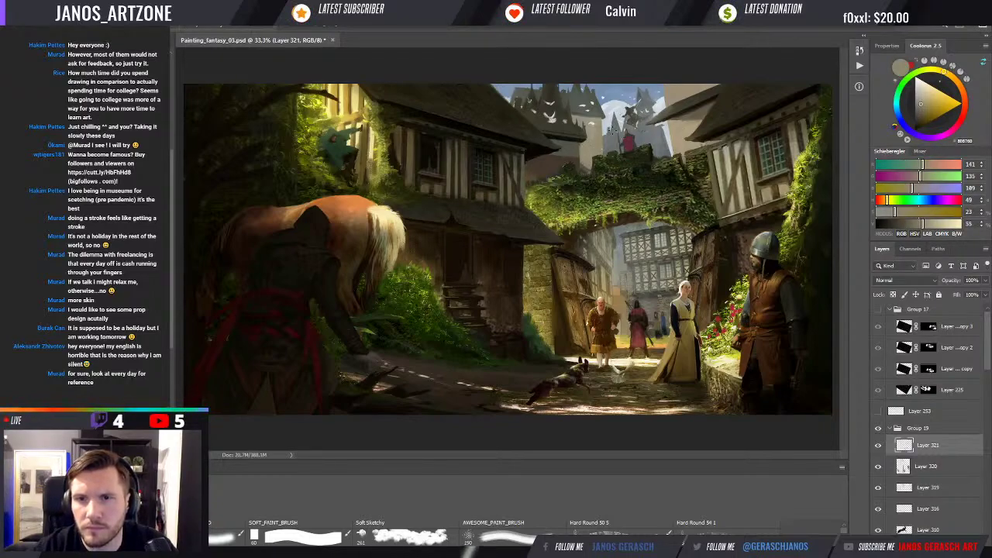
{"action": "left_click", "coordinate": [649, 92], "text": "alt"}
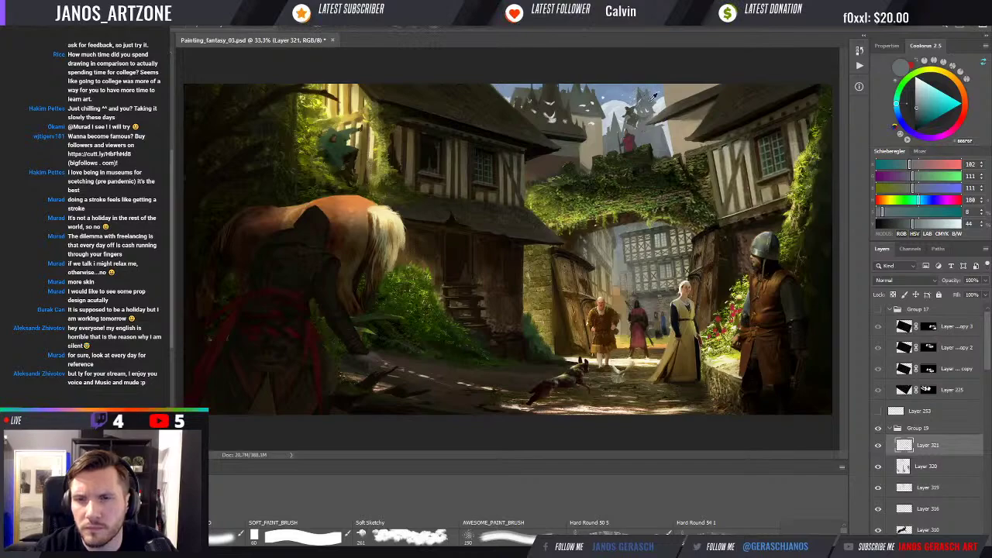
{"action": "left_click", "coordinate": [653, 110], "text": "alt"}
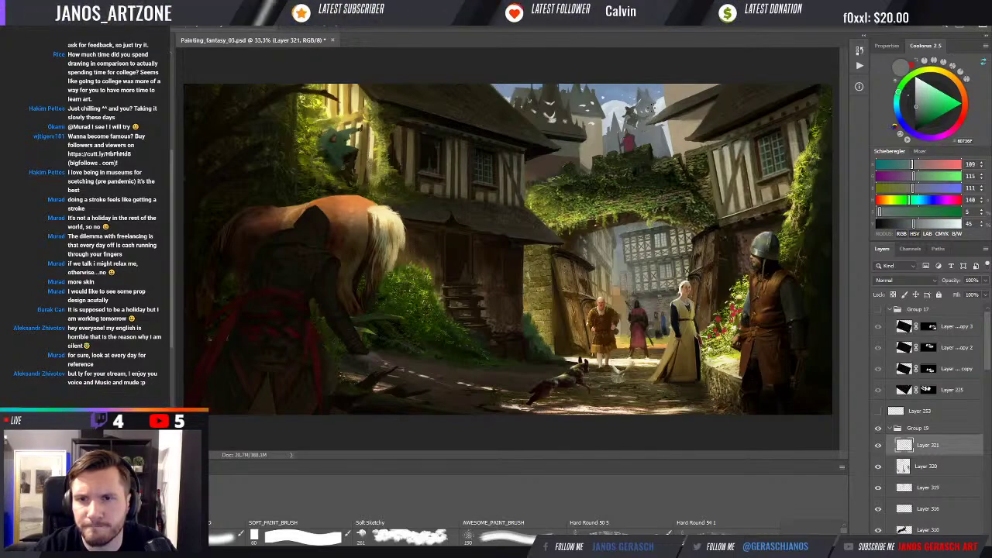
{"action": "left_click", "coordinate": [654, 125], "text": "alt"}
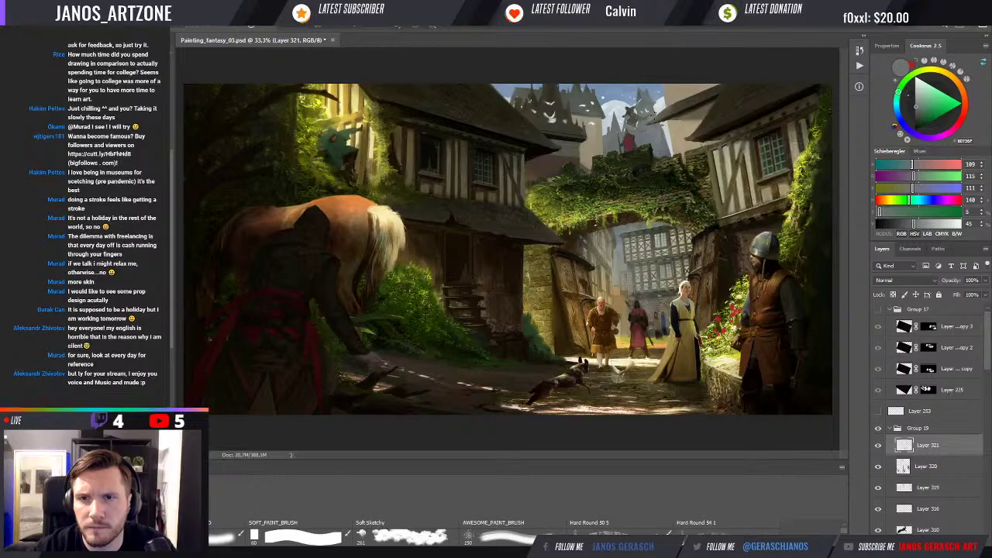
Step: Keep refining the towers with light sky blue, olive and bluish greys, ending on warm beige-grey
{"action": "left_click", "coordinate": [658, 105], "text": "alt"}
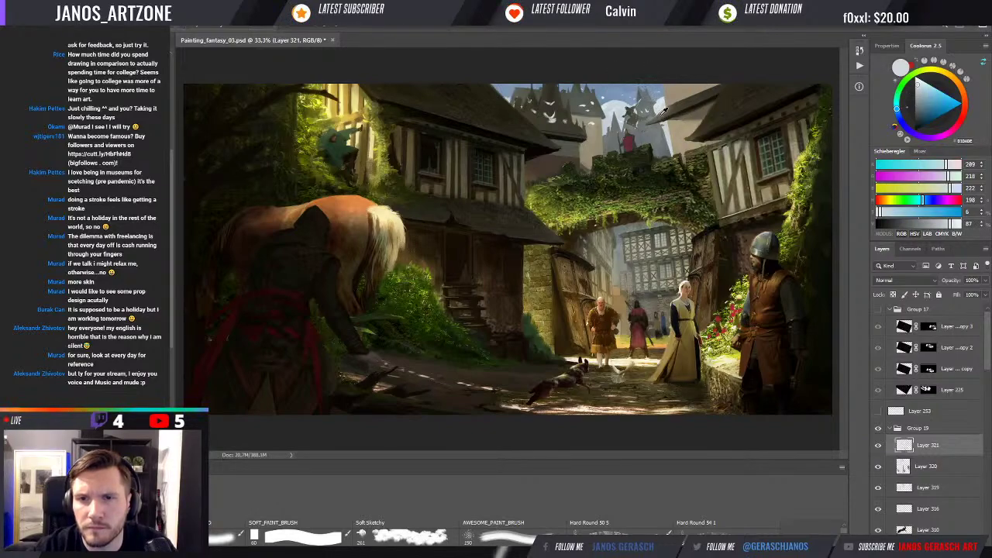
{"action": "left_click", "coordinate": [632, 114], "text": "alt"}
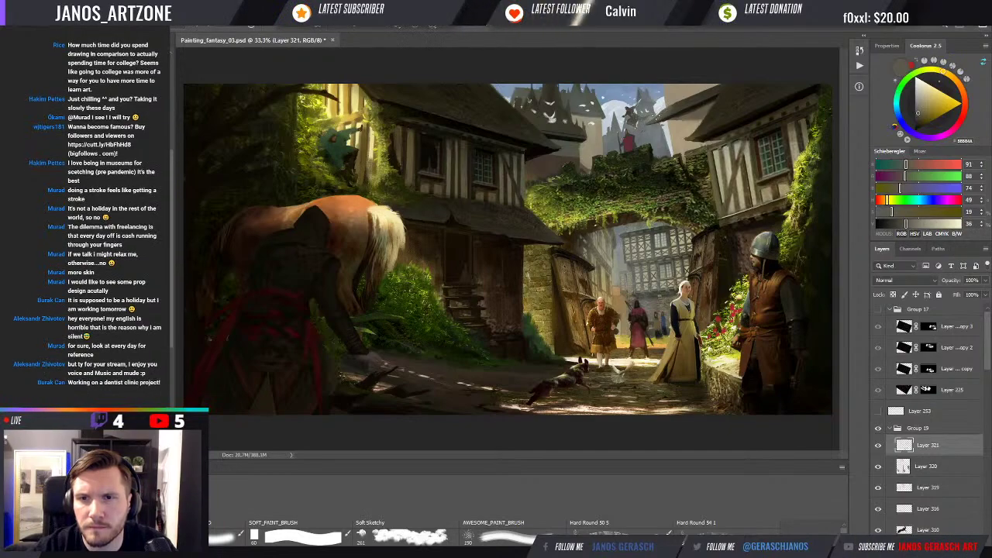
{"action": "left_click", "coordinate": [638, 92], "text": "alt"}
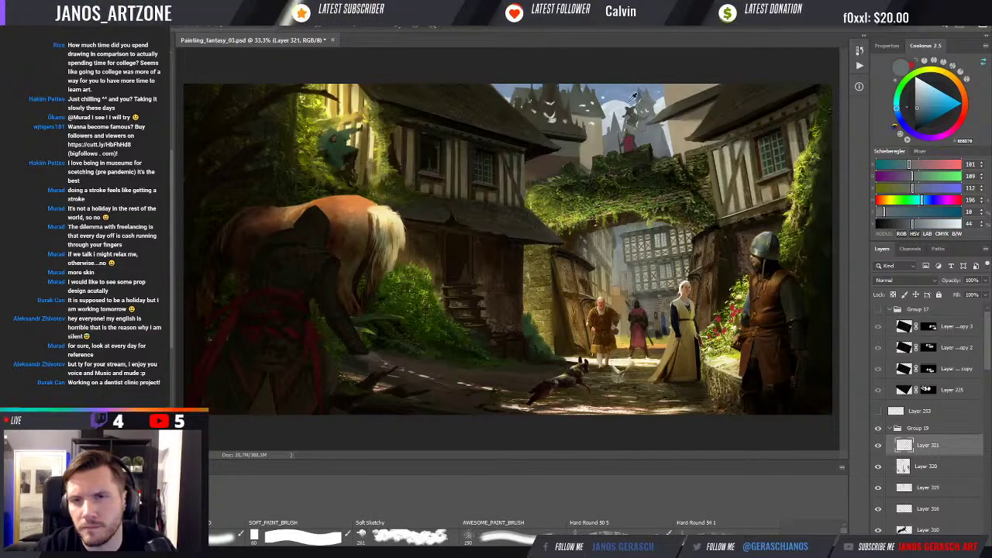
{"action": "left_click", "coordinate": [615, 102], "text": "alt"}
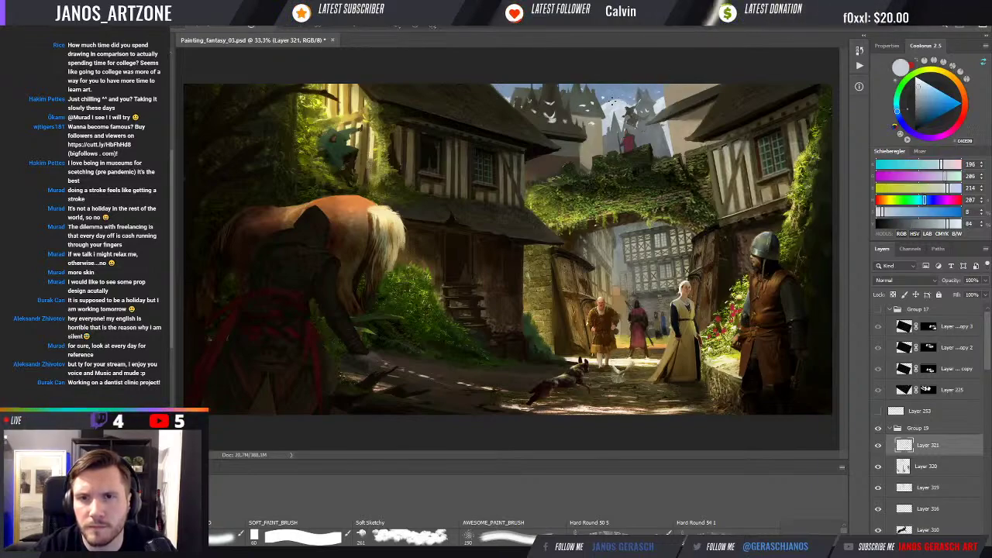
{"action": "left_click", "coordinate": [604, 109], "text": "alt"}
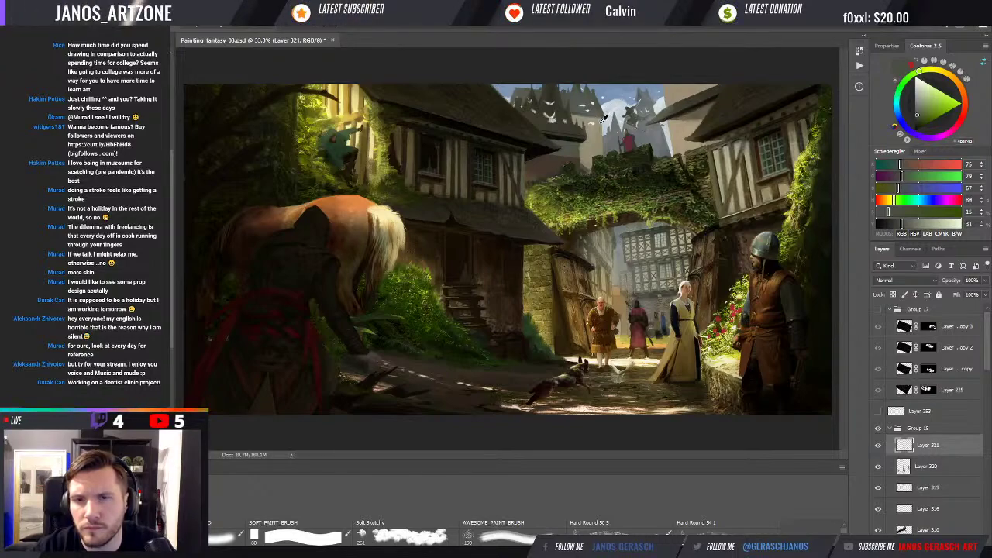
{"action": "left_click", "coordinate": [606, 117], "text": "alt"}
Step: Touch up the castle with a sky tone, check the view at 25%, then sample helmet grey-blue
{"action": "left_click_drag", "start_coordinate": [607, 116], "coordinate": [605, 120]}
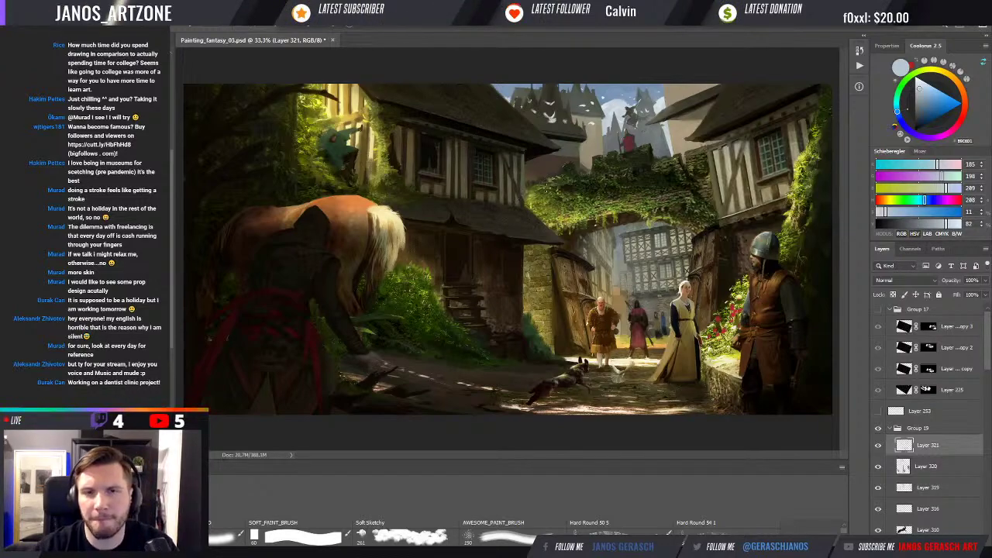
{"action": "key", "text": "ctrl+minus"}
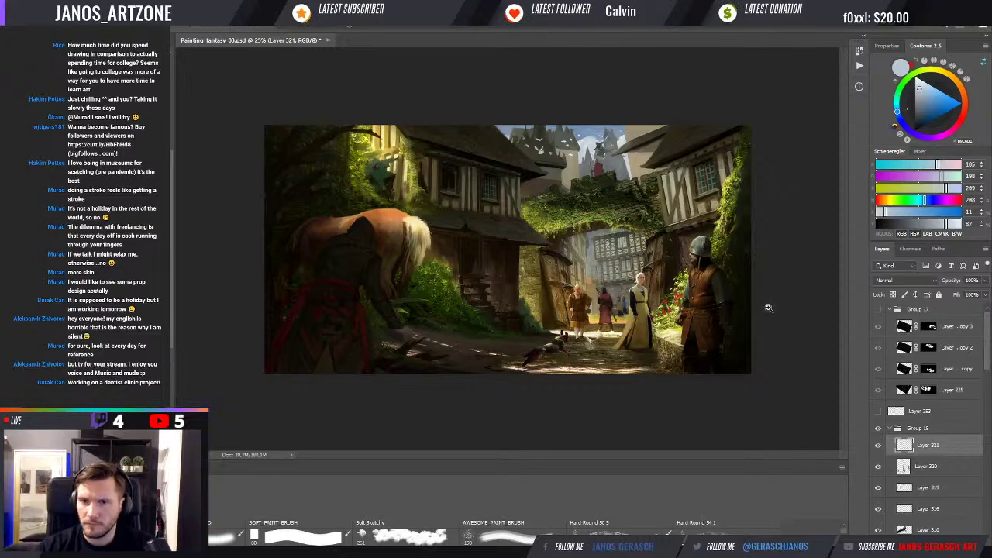
{"action": "key", "text": "ctrl+plus"}
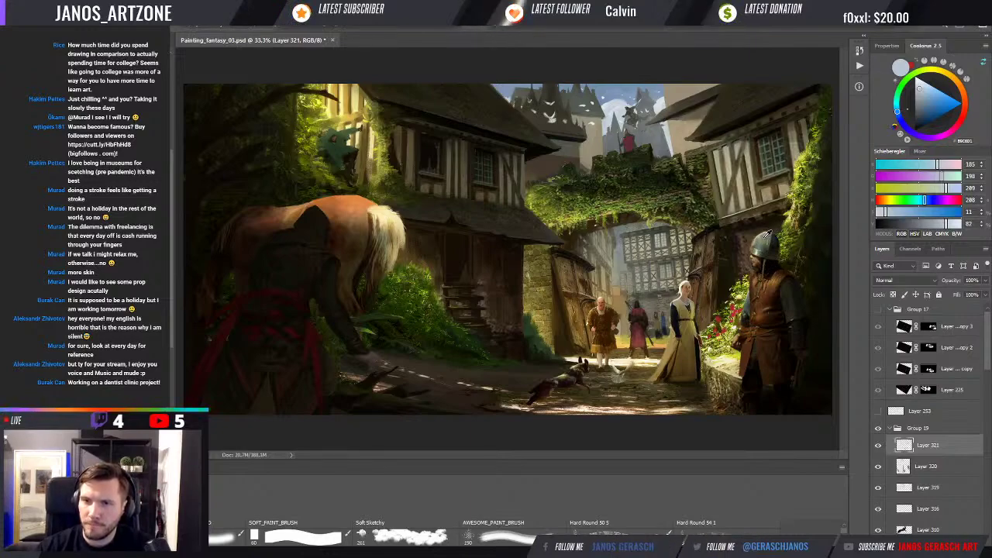
{"action": "left_click", "coordinate": [768, 234], "text": "alt"}
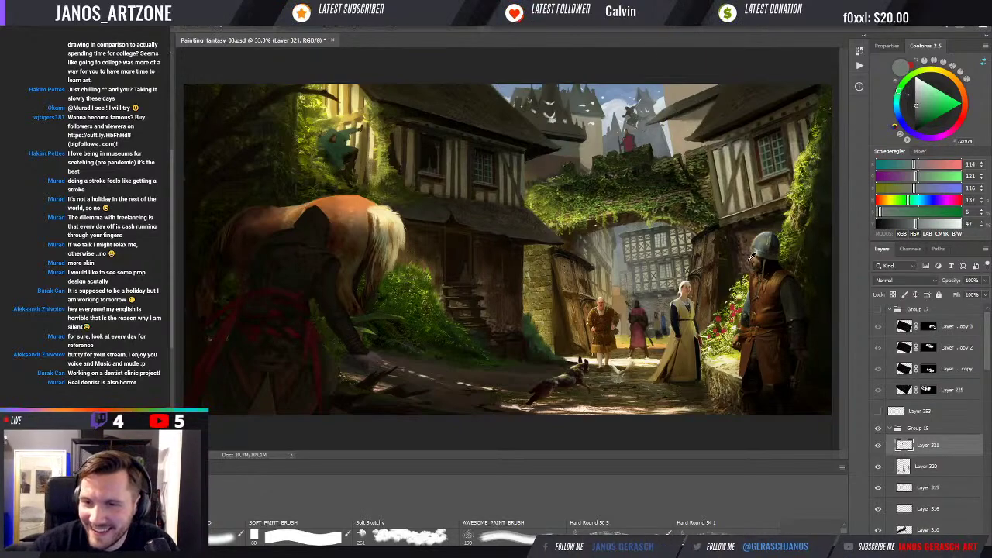
Step: Paint deep shadows on the right roof edge and guard with sampled near-black and dark browns
{"action": "left_click", "coordinate": [750, 226], "text": "alt"}
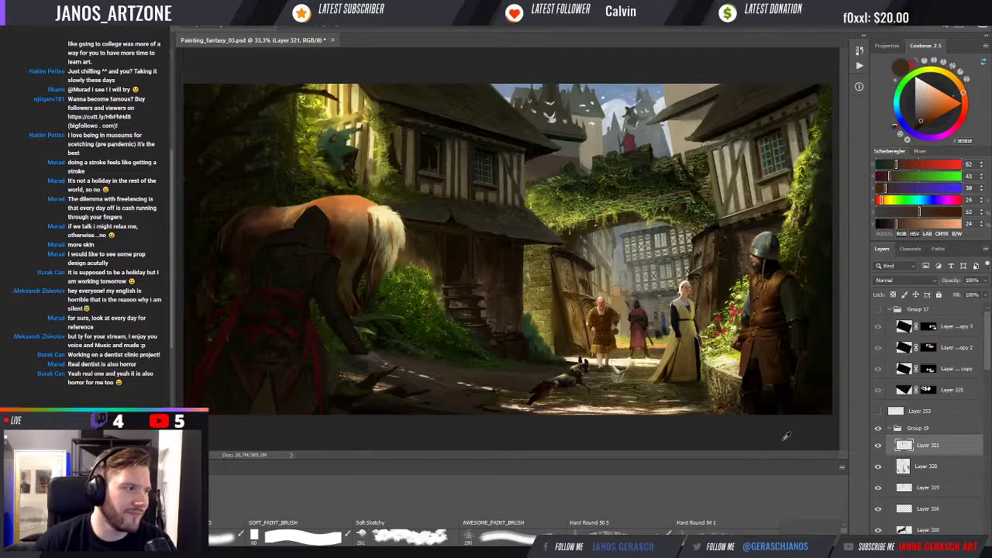
{"action": "left_click", "coordinate": [698, 142], "text": "alt"}
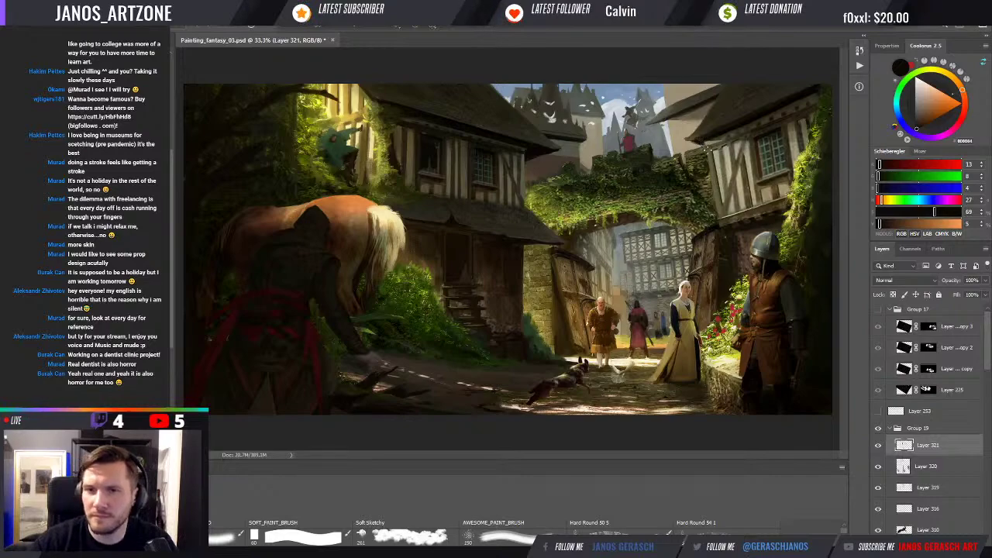
{"action": "left_click", "coordinate": [689, 142], "text": "alt"}
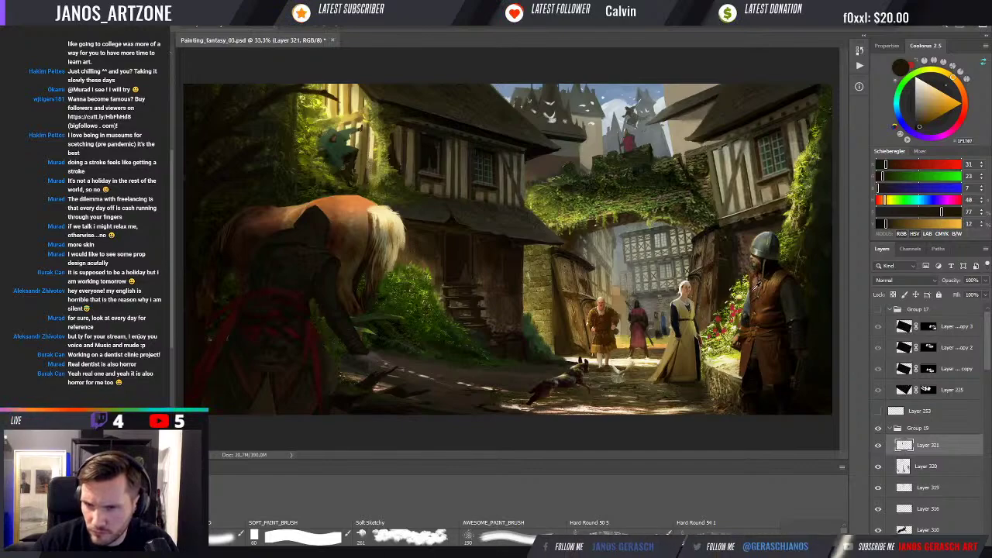
{"action": "left_click", "coordinate": [755, 287], "text": "alt"}
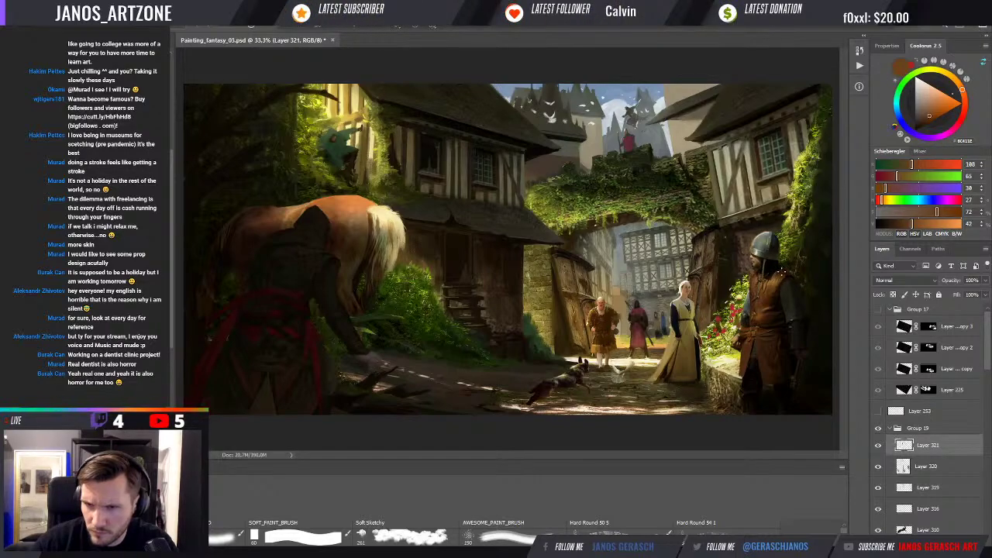
{"action": "left_click", "coordinate": [780, 270], "text": "alt"}
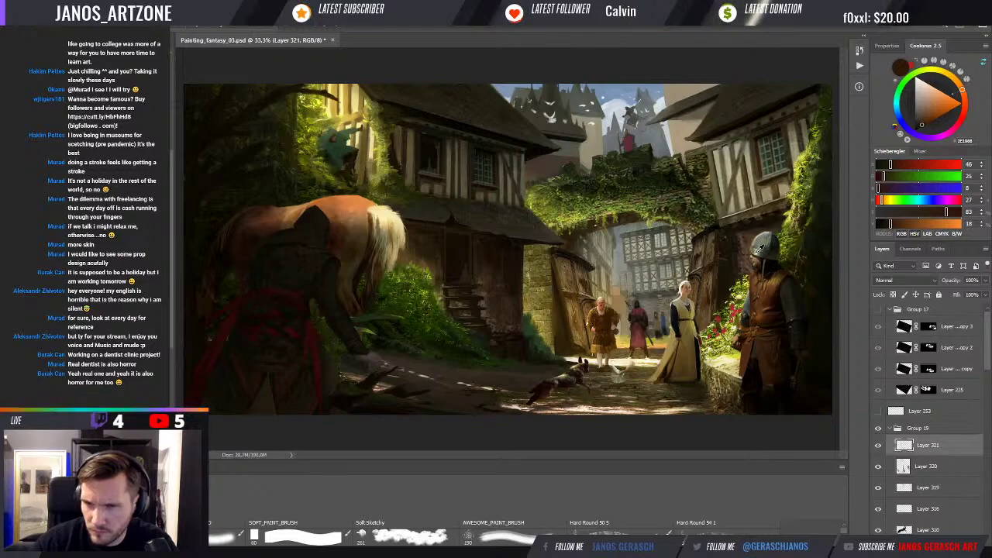
{"action": "left_click", "coordinate": [760, 247], "text": "alt"}
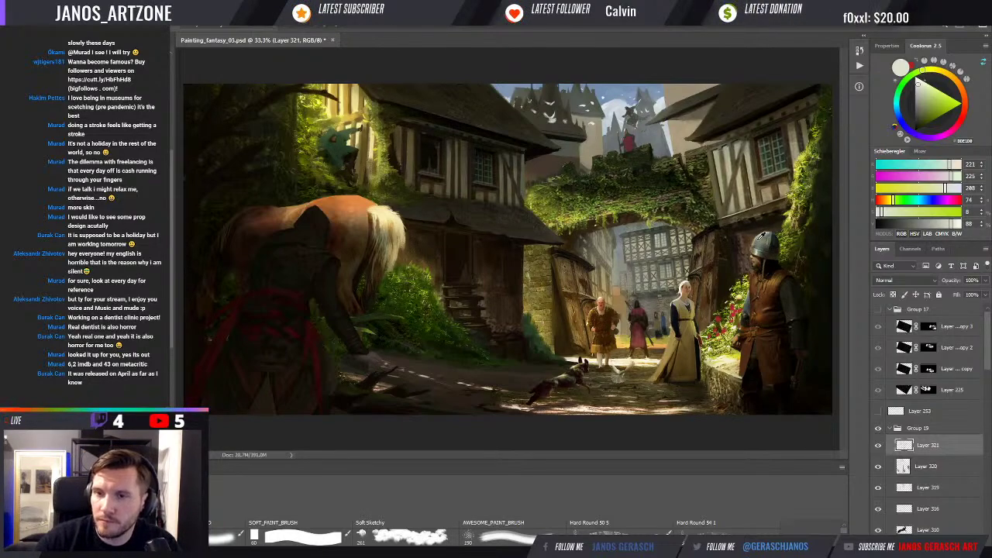
Step: Sample yellow-green from the right-edge foliage and paint bright leaf highlights
{"action": "left_click", "coordinate": [758, 239], "text": "alt"}
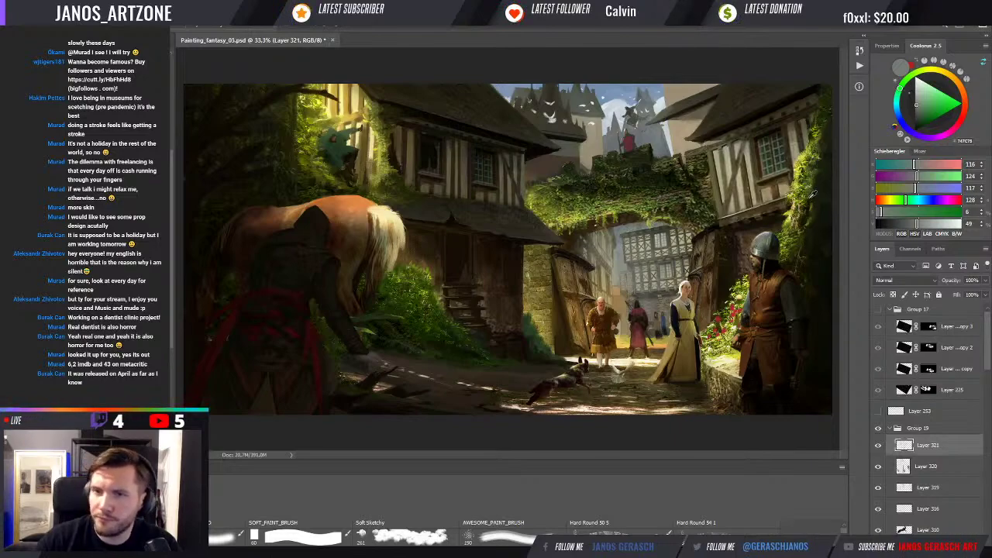
{"action": "left_click", "coordinate": [809, 156], "text": "alt"}
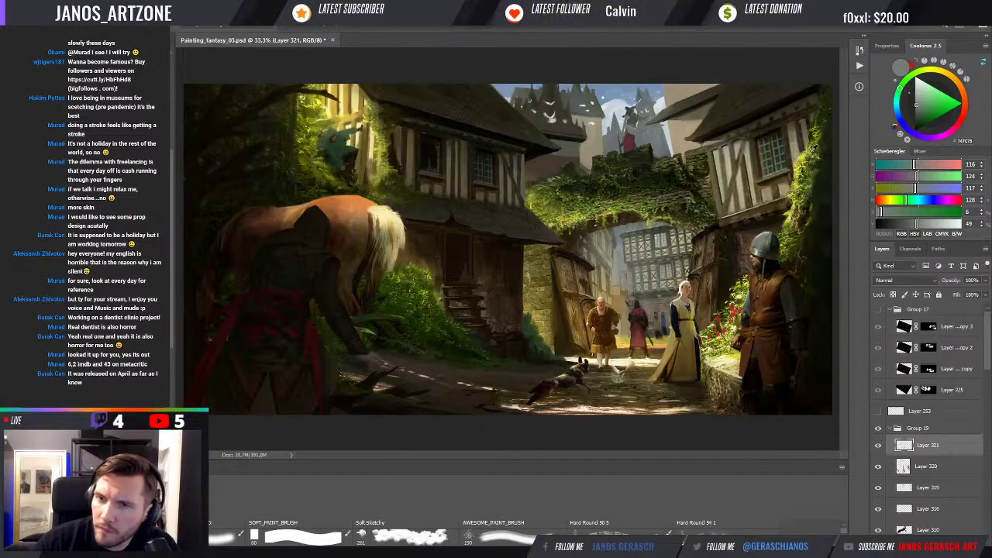
{"action": "left_click", "coordinate": [810, 143], "text": "alt"}
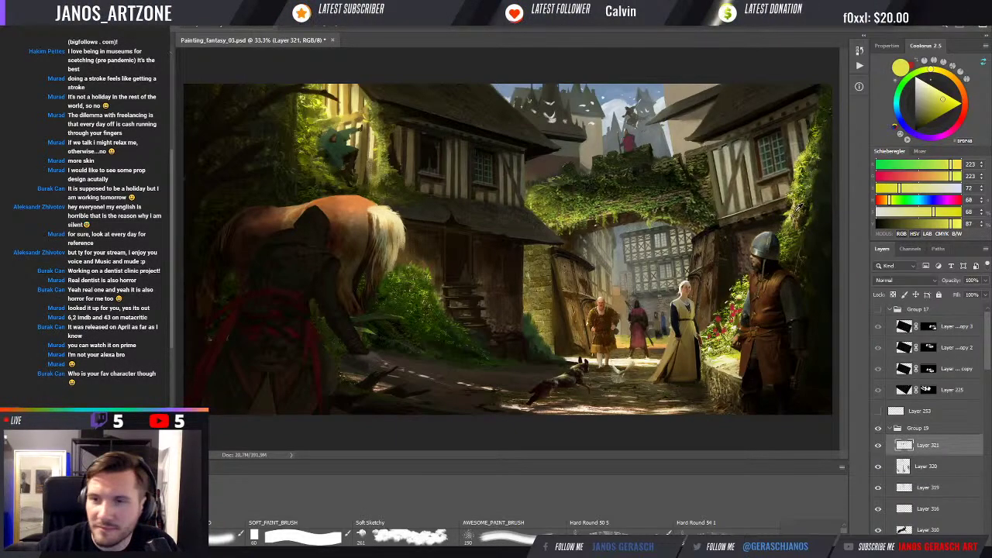
Step: Repaint the archway ivy with sampled yellow-greens, dark olives and a brown from the arch
{"action": "left_click", "coordinate": [785, 213], "text": "alt"}
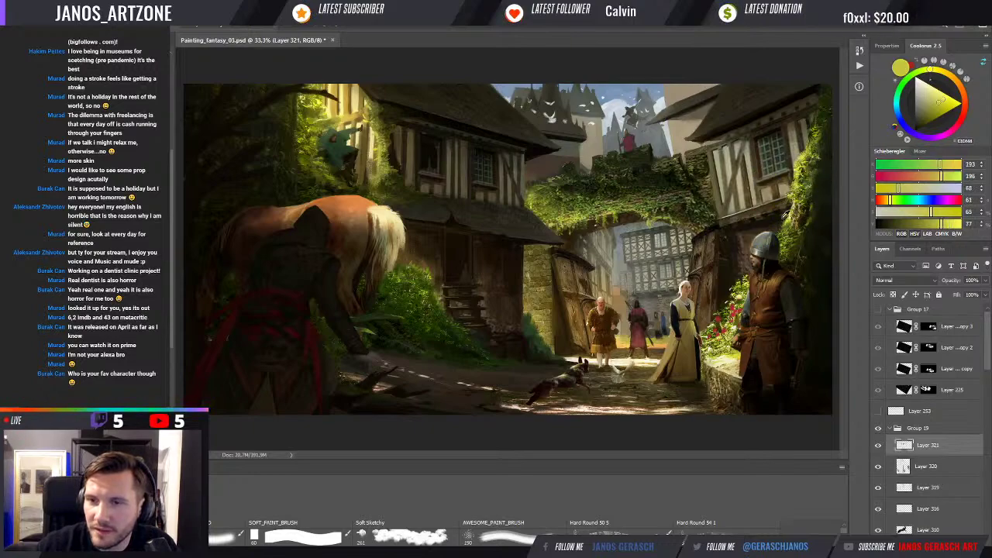
{"action": "left_click", "coordinate": [781, 217], "text": "alt"}
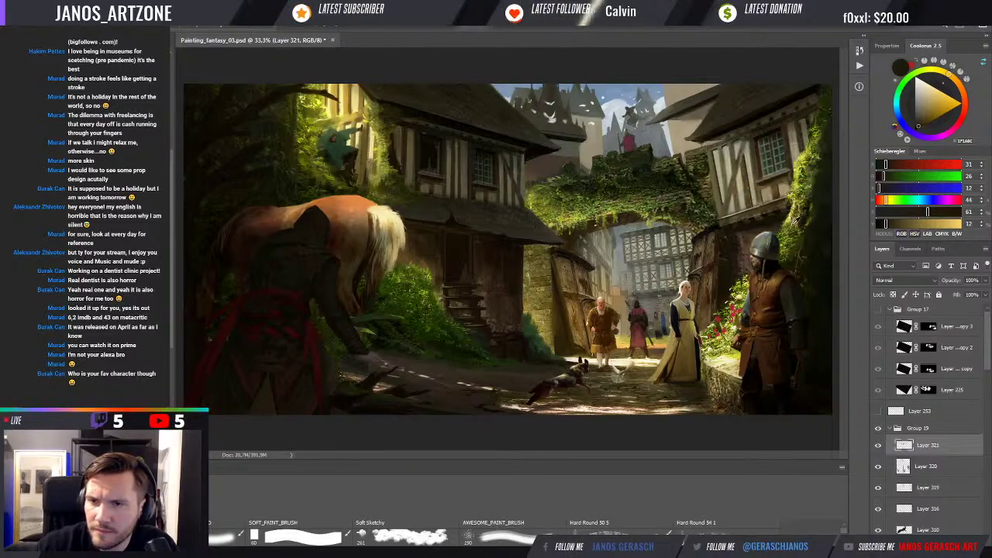
{"action": "left_click", "coordinate": [798, 219], "text": "alt"}
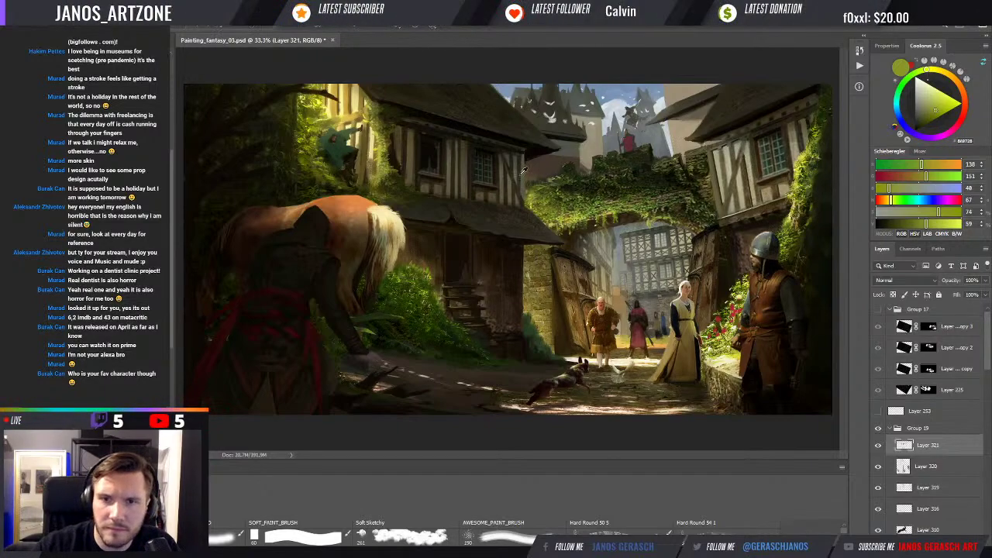
{"action": "left_click", "coordinate": [549, 255], "text": "alt"}
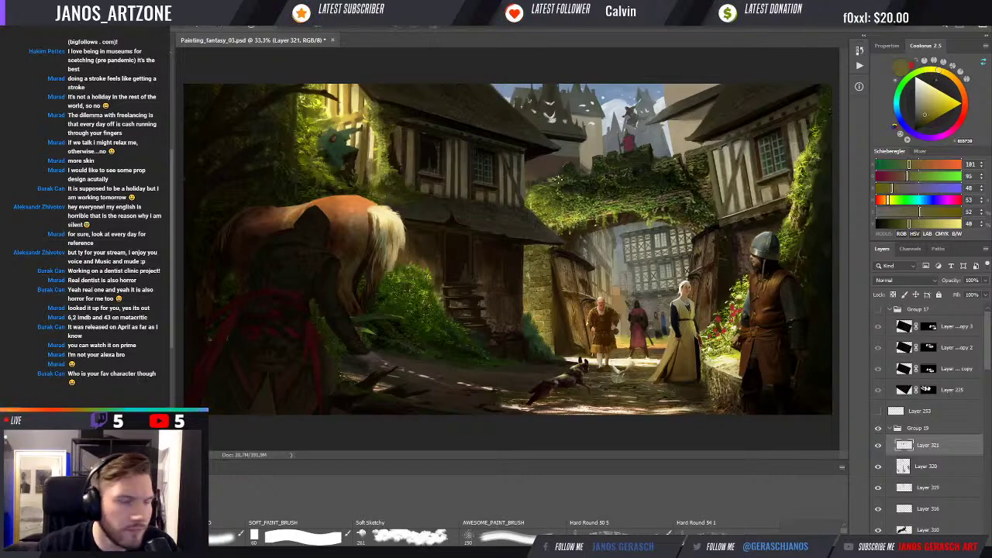
{"action": "left_click", "coordinate": [668, 194], "text": "alt"}
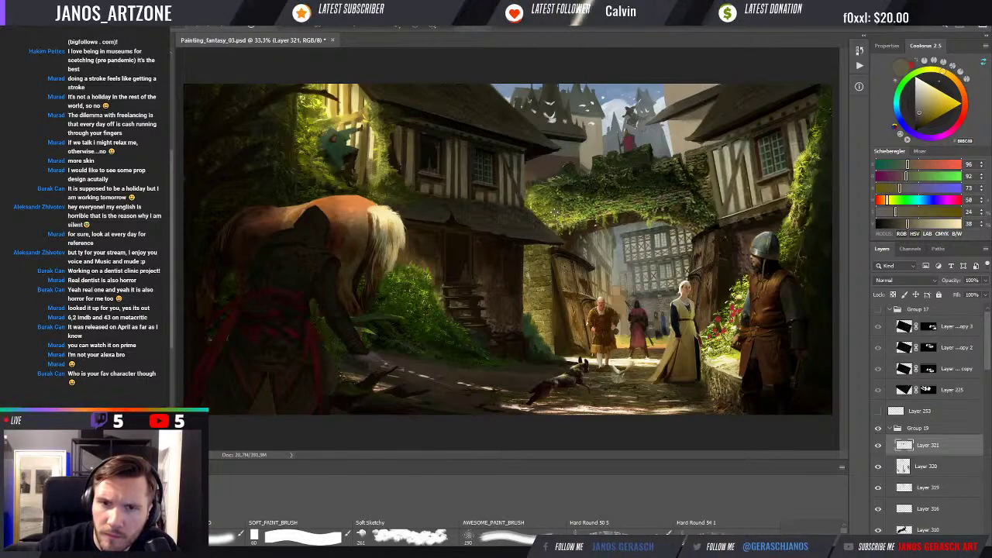
{"action": "left_click", "coordinate": [638, 200], "text": "alt"}
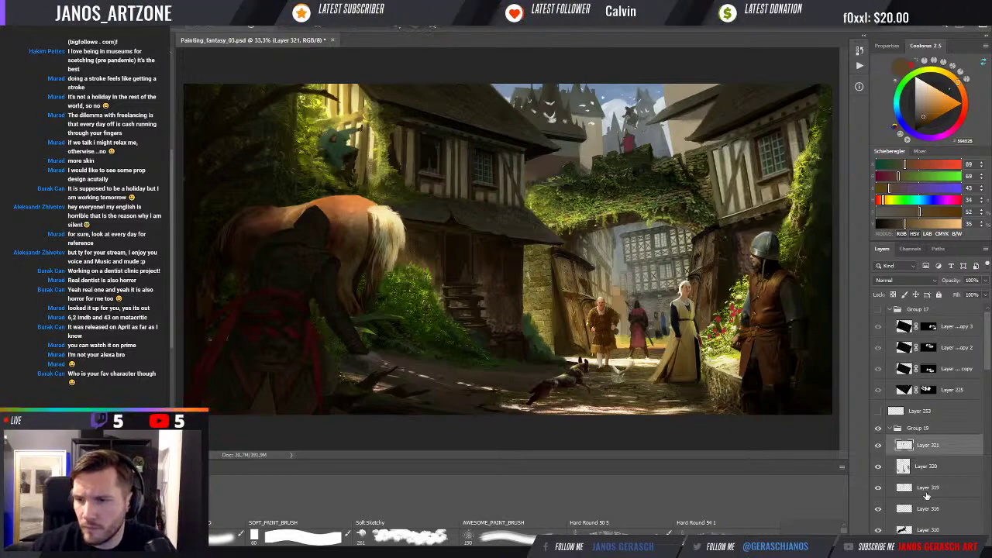
Step: Select Layer 319 and toggle its visibility off and on to judge its Multiply shading
{"action": "left_click", "coordinate": [929, 510]}
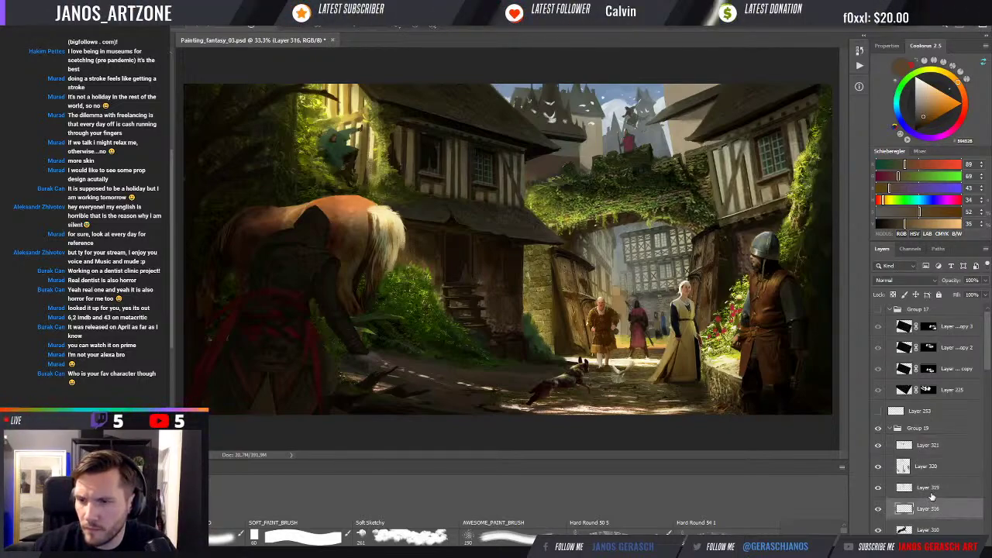
{"action": "left_click", "coordinate": [934, 487]}
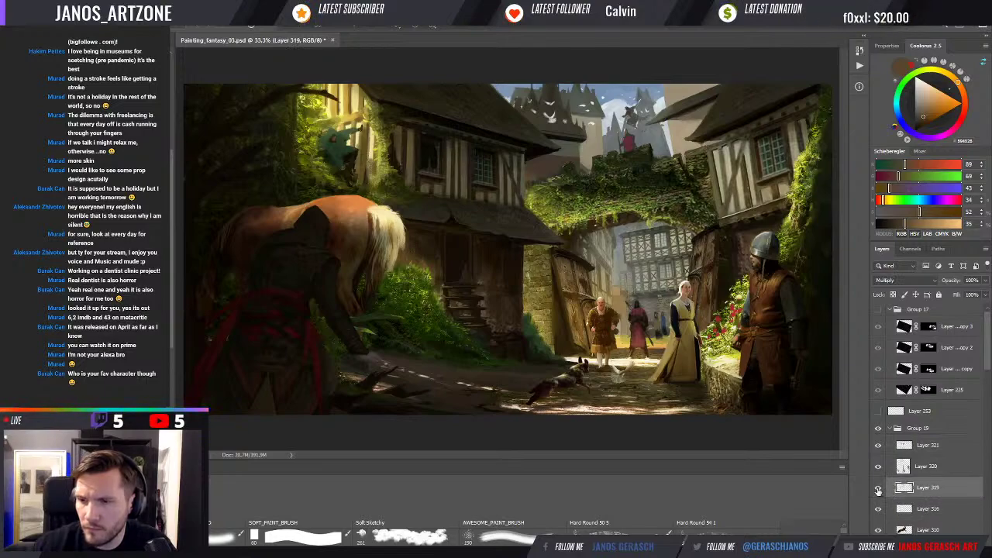
{"action": "left_click", "coordinate": [879, 490]}
{"action": "left_click", "coordinate": [879, 490]}
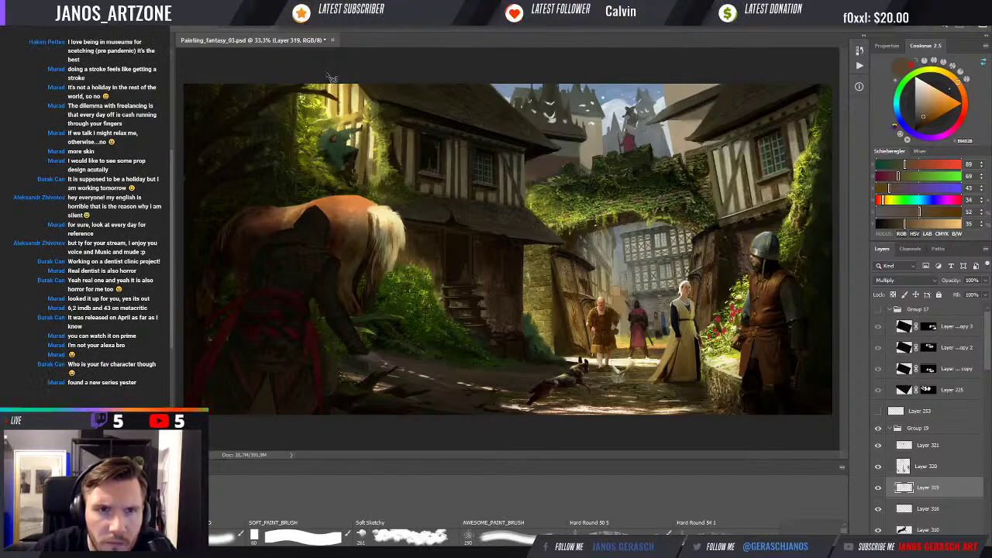
{"action": "mouse_move", "coordinate": [329, 78]}
{"action": "left_mouse_down"}
{"action": "mouse_move", "coordinate": [376, 102]}
{"action": "mouse_move", "coordinate": [373, 183]}
{"action": "mouse_move", "coordinate": [331, 75]}
{"action": "left_mouse_up"}
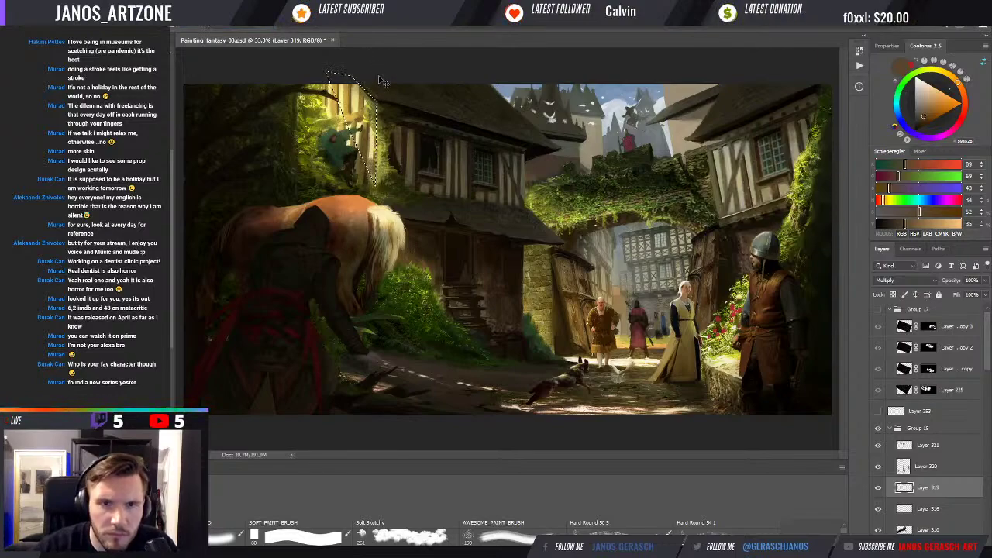
{"action": "key", "text": "ctrl+d"}
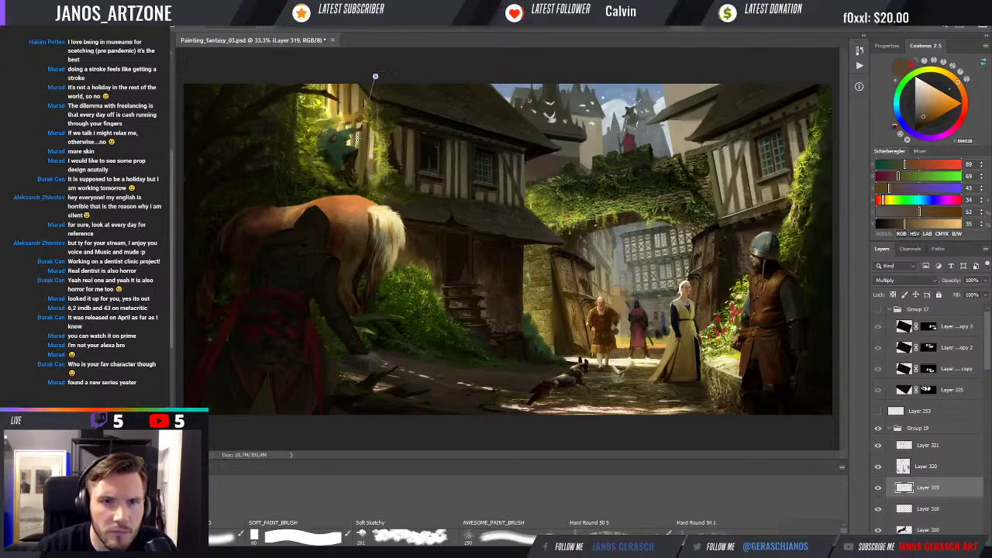
{"action": "left_click_drag", "start_coordinate": [376, 76], "coordinate": [356, 138]}
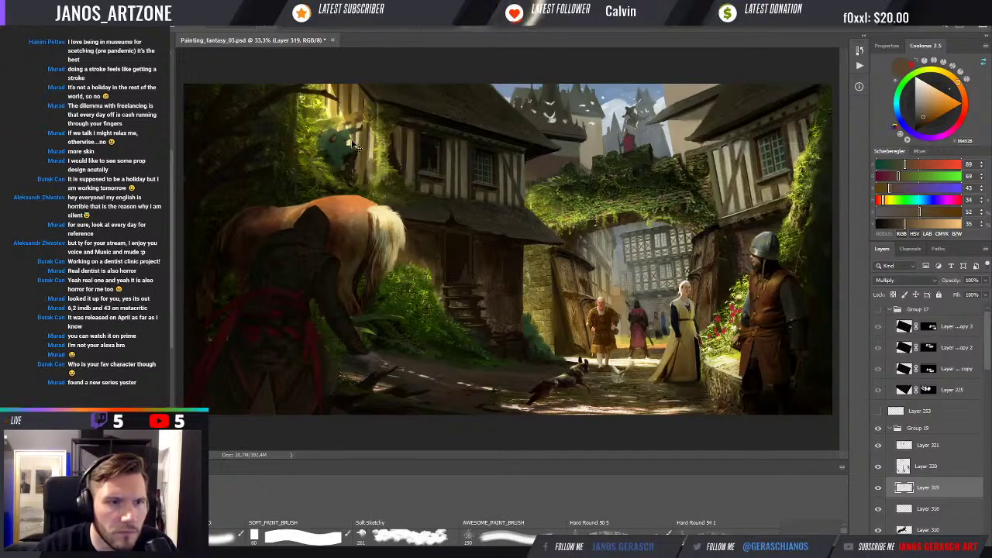
{"action": "key", "text": "ctrl+z"}
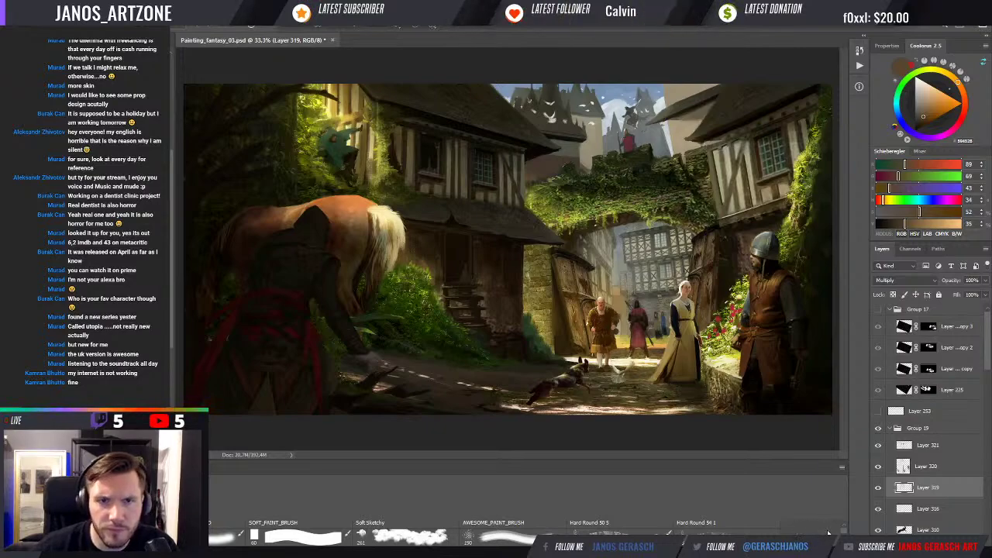
Step: Make Layer 321 the active layer again in the Layers panel
{"action": "scroll", "coordinate": [731, 511], "scroll_direction": "up", "scroll_amount": 1}
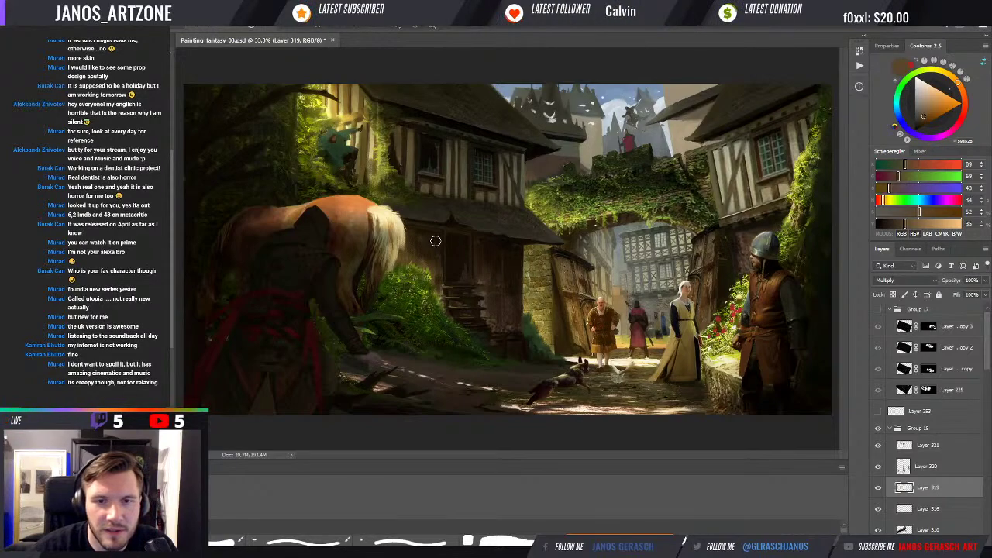
{"action": "left_click", "coordinate": [927, 447]}
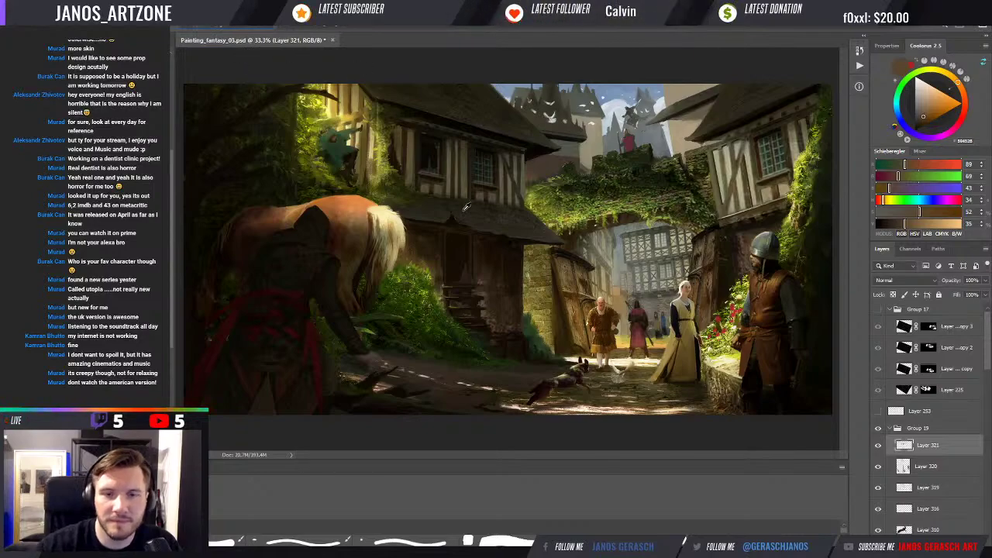
Step: Sample a near-black brown, then start and cancel a lasso outline of the doorway below the roof
{"action": "left_click", "coordinate": [463, 245], "text": "alt"}
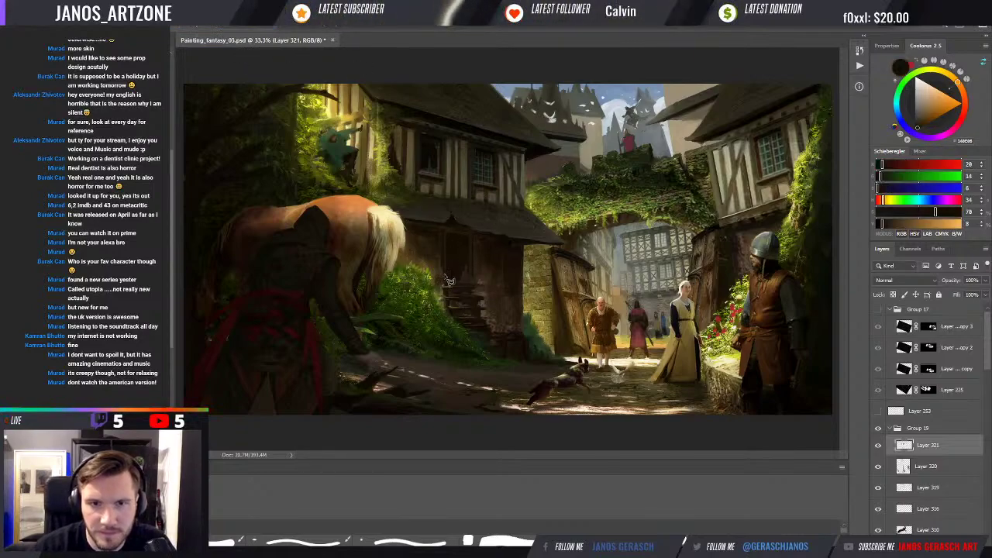
{"action": "left_click", "coordinate": [447, 228]}
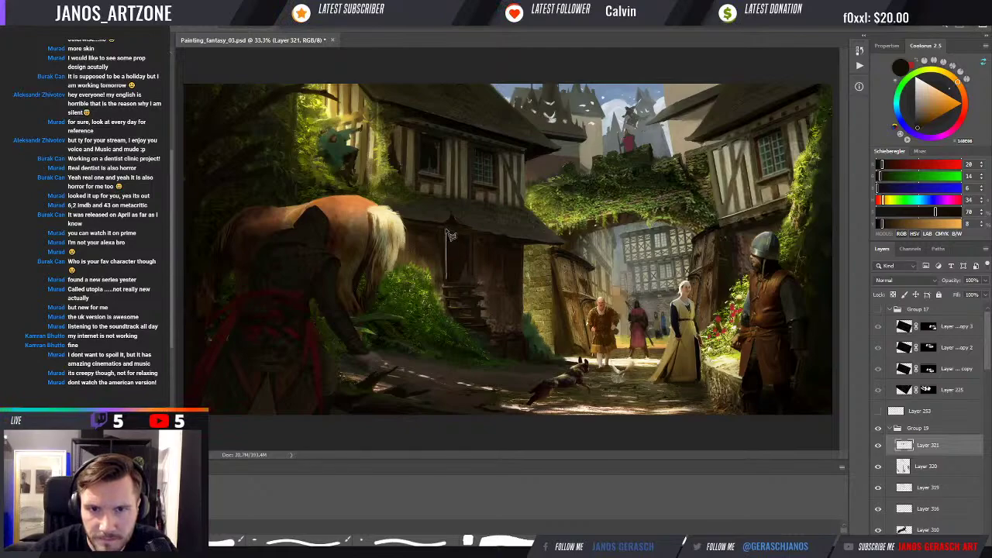
{"action": "left_click", "coordinate": [470, 229]}
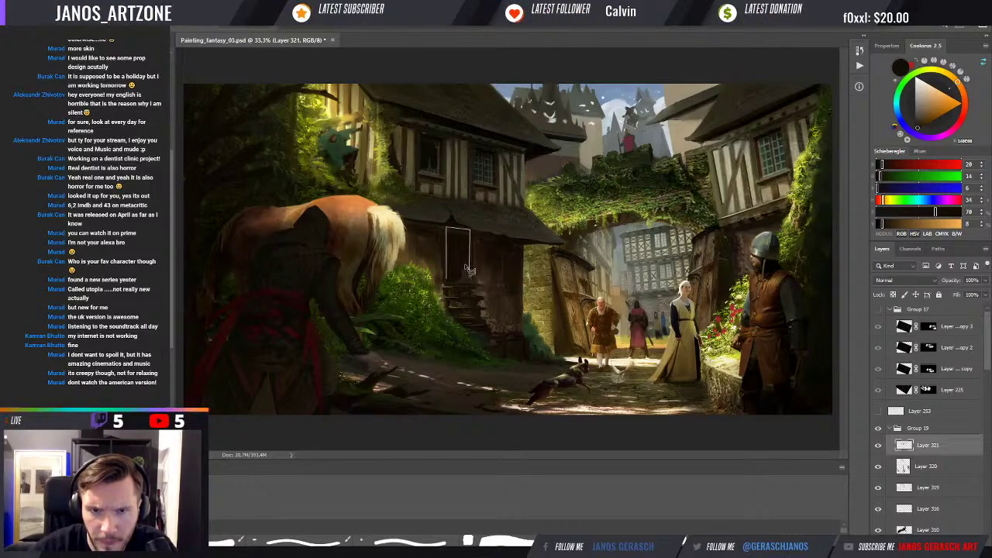
{"action": "left_click", "coordinate": [470, 271]}
{"action": "left_click", "coordinate": [461, 258]}
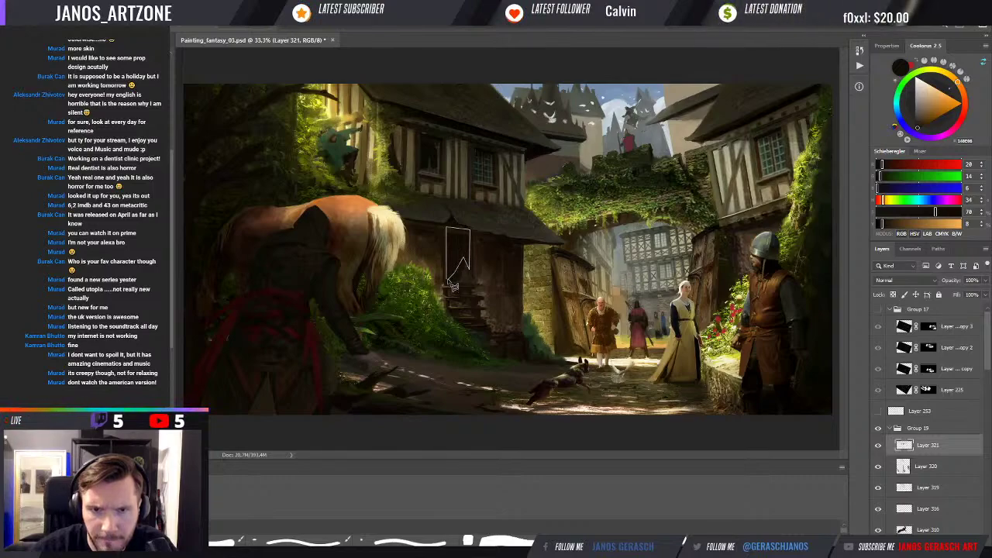
{"action": "key", "text": "Escape"}
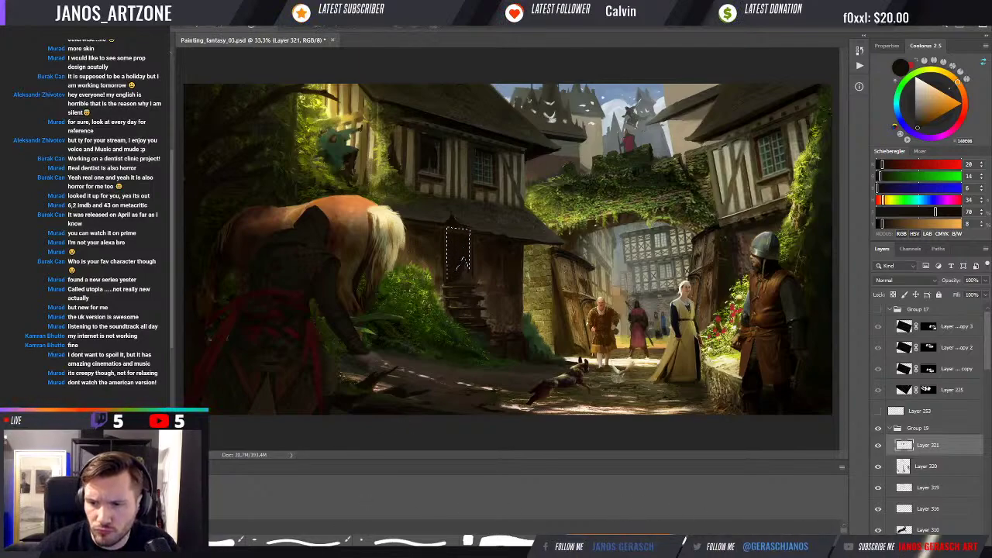
Step: Sample a darker brown beside the roof overhang and deselect, leaving the painting unchanged
{"action": "scroll", "coordinate": [523, 532], "scroll_direction": "down", "scroll_amount": 3}
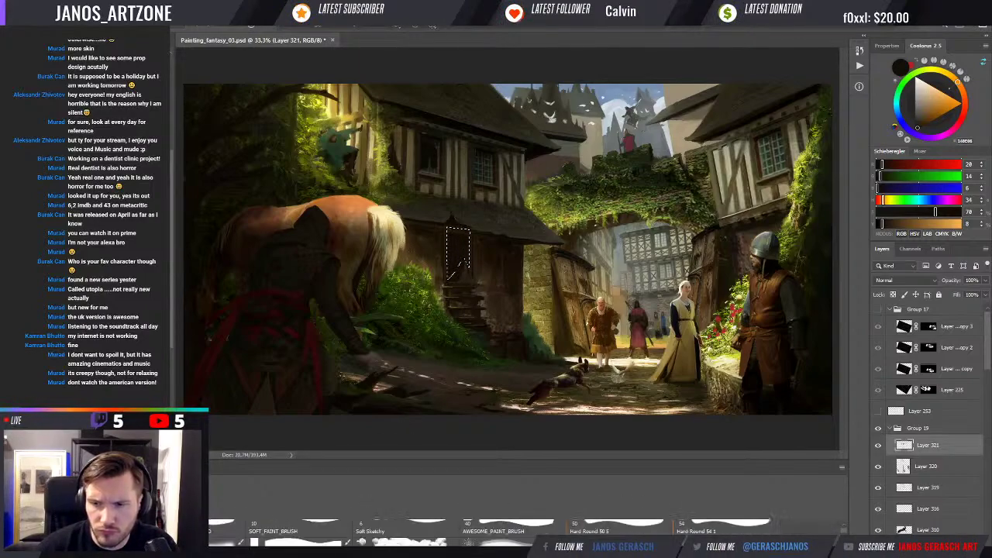
{"action": "scroll", "coordinate": [523, 532], "scroll_direction": "down", "scroll_amount": 1}
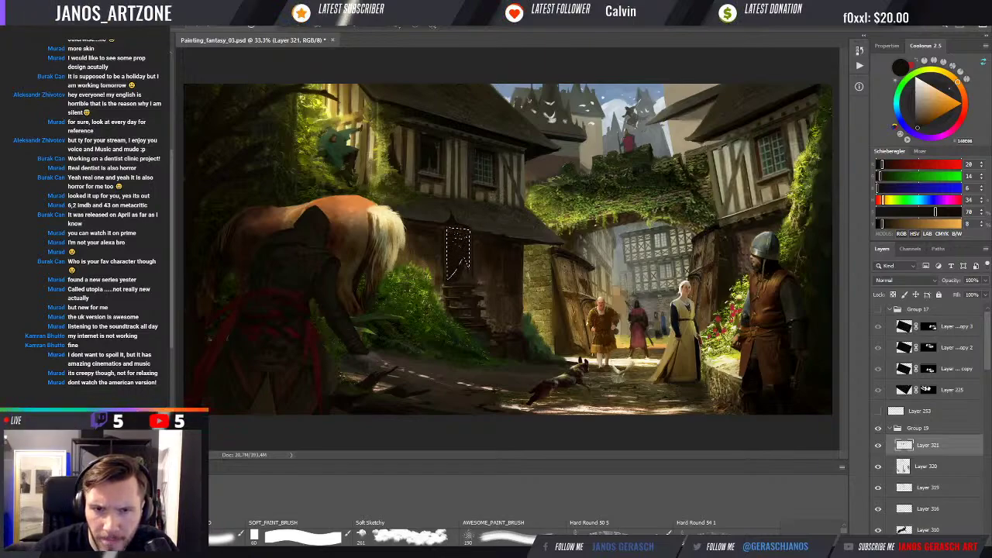
{"action": "left_click", "coordinate": [463, 234], "text": "alt"}
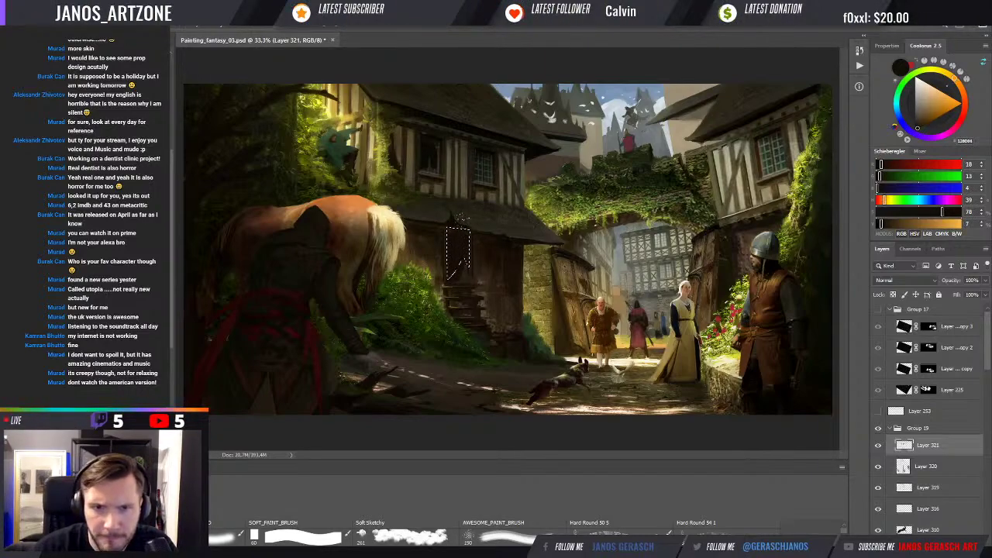
{"action": "key", "text": "ctrl+d"}
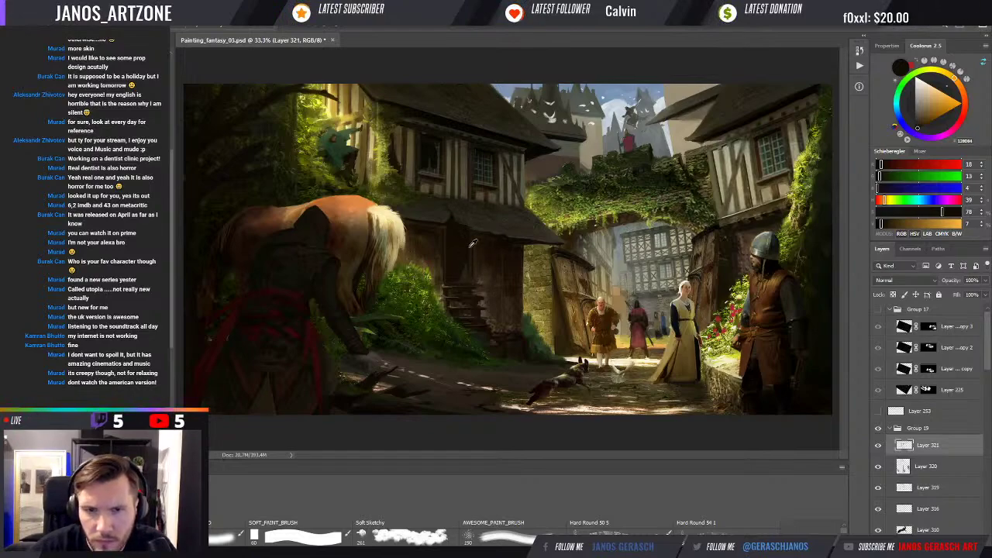
Step: Sample repeatedly in the shaded doorway until dark brown (38, 29, 18) is the paint colour
{"action": "left_click", "coordinate": [465, 245], "text": "alt"}
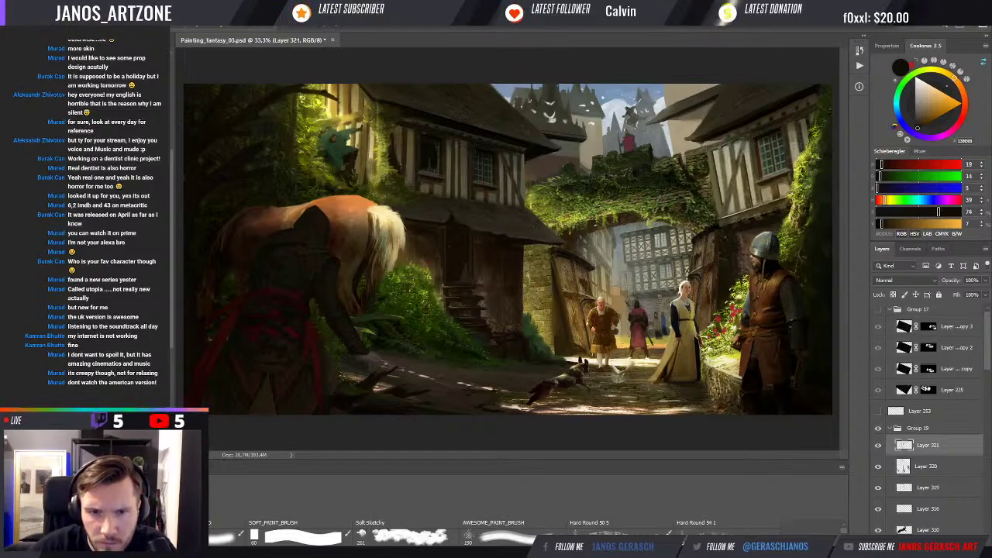
{"action": "left_click", "coordinate": [452, 280], "text": "alt"}
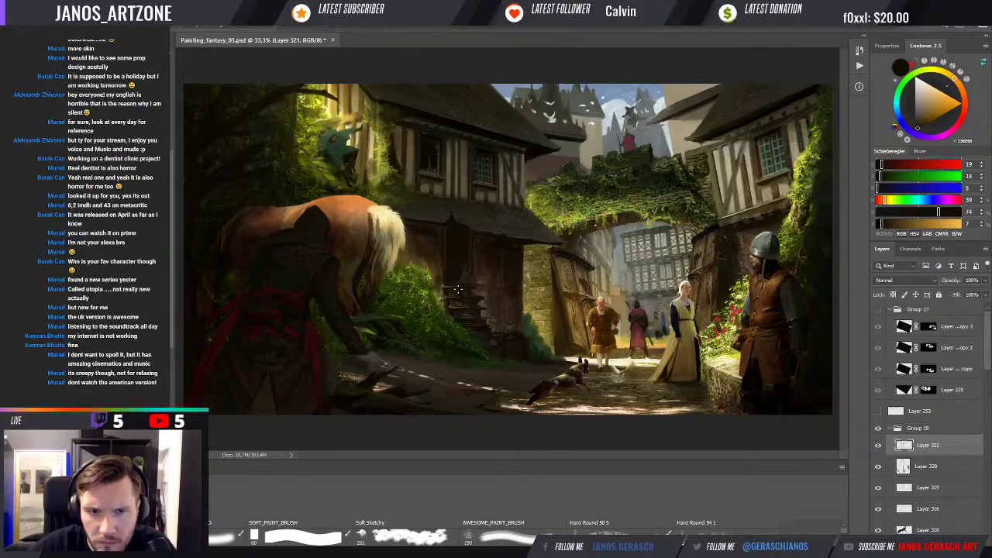
{"action": "left_click", "coordinate": [464, 277], "text": "alt"}
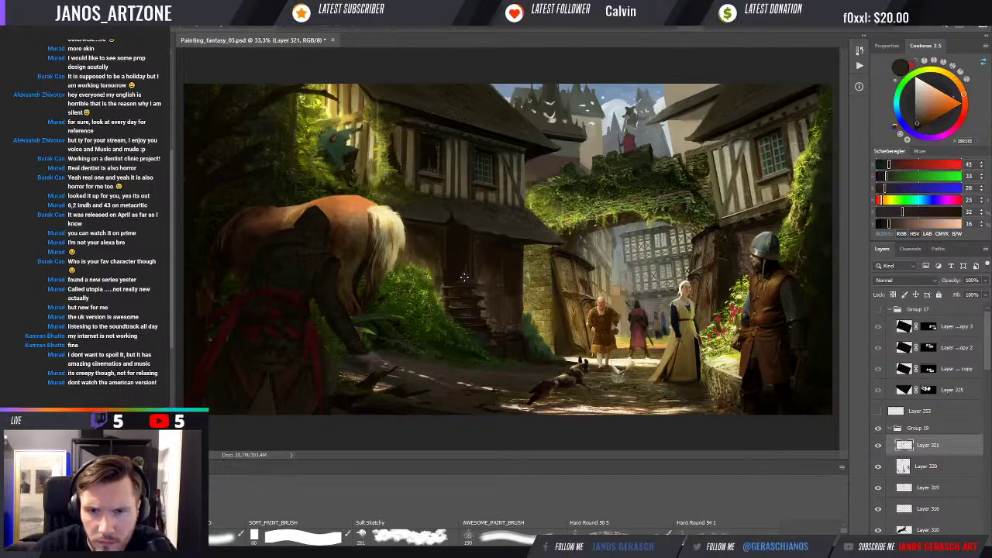
{"action": "left_click", "coordinate": [468, 273], "text": "alt"}
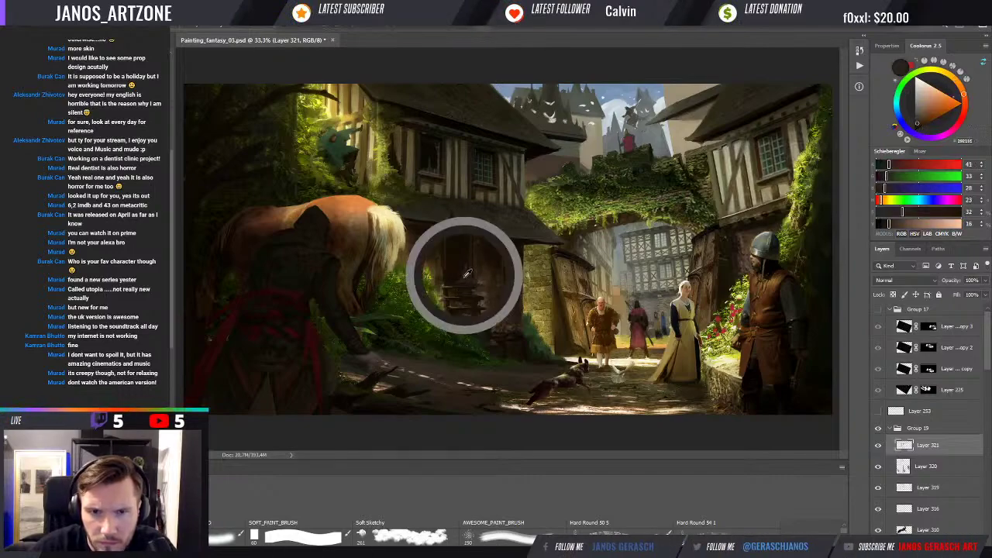
{"action": "left_click_drag", "start_coordinate": [467, 274], "coordinate": [460, 273]}
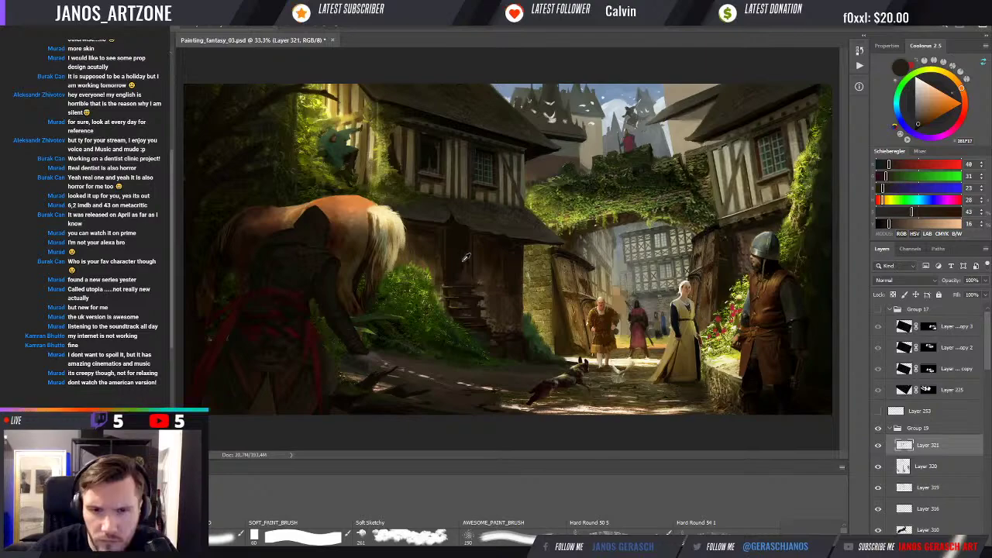
{"action": "left_click", "coordinate": [469, 272], "text": "alt"}
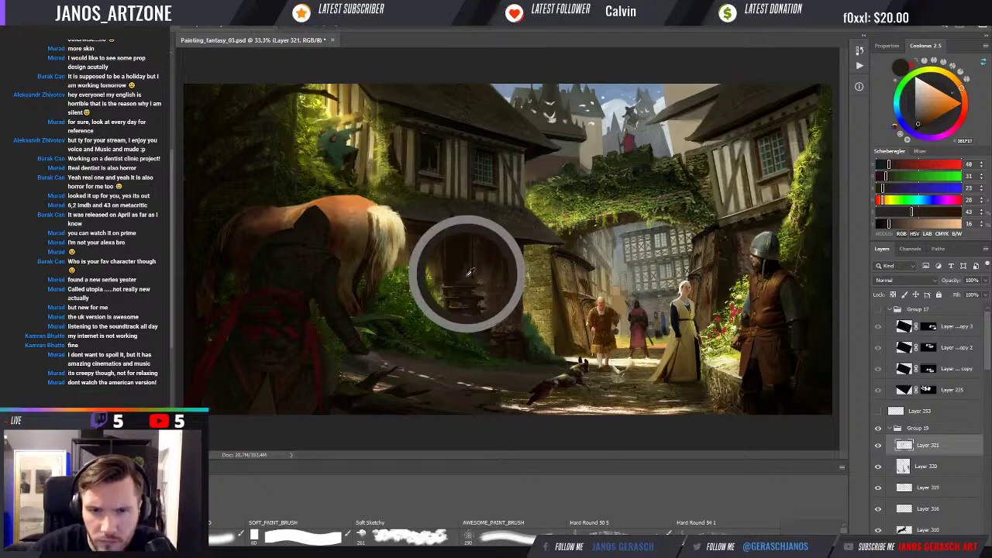
{"action": "left_click", "coordinate": [467, 268], "text": "alt"}
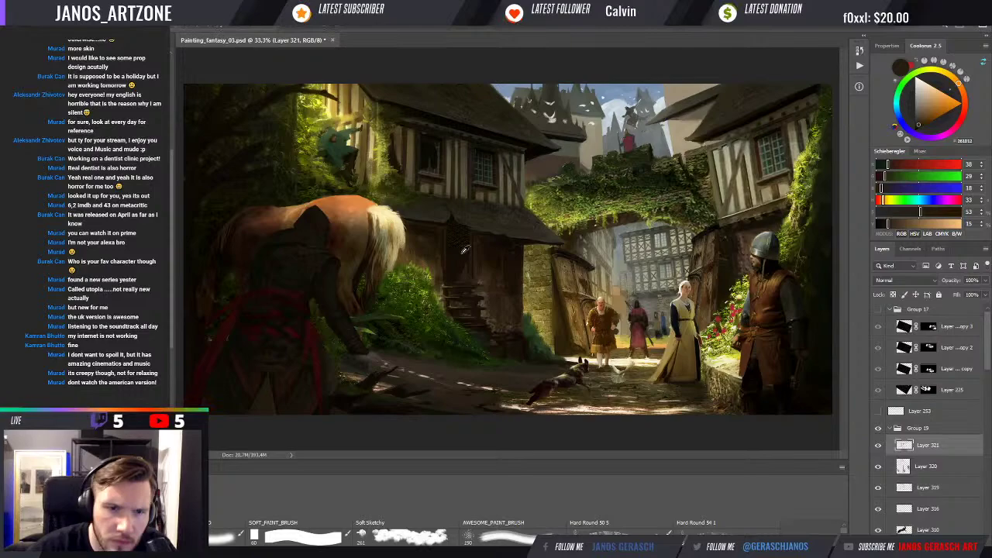
Step: Sample the horse and robed figure to settle on dark reddish brown (82, 35, 5)
{"action": "left_click", "coordinate": [315, 278], "text": "alt"}
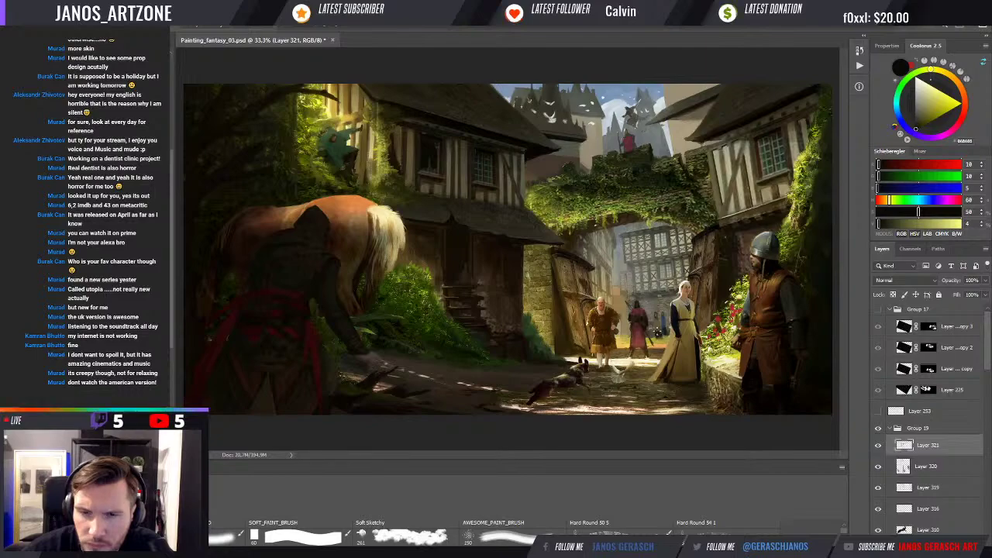
{"action": "left_click", "coordinate": [609, 317], "text": "alt"}
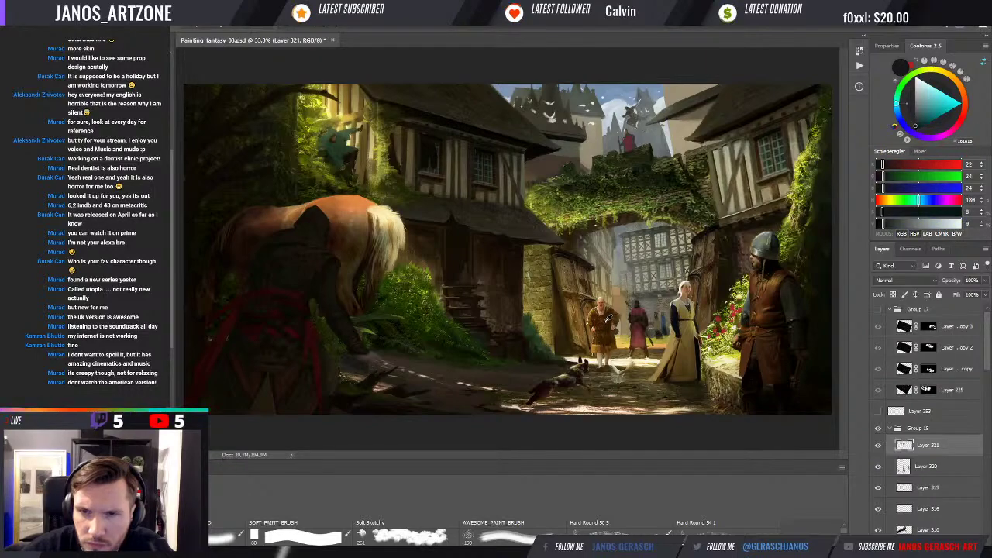
{"action": "left_click", "coordinate": [621, 325], "text": "alt"}
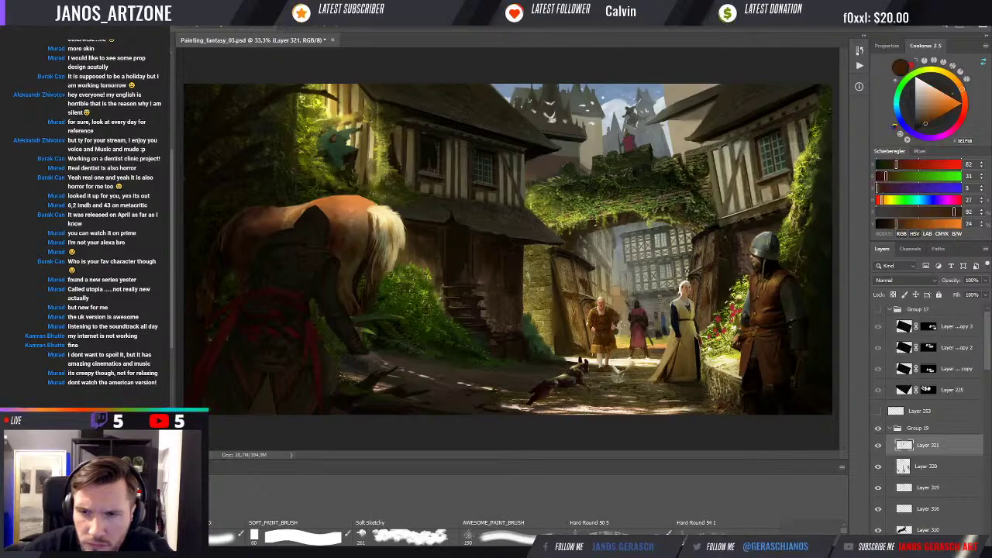
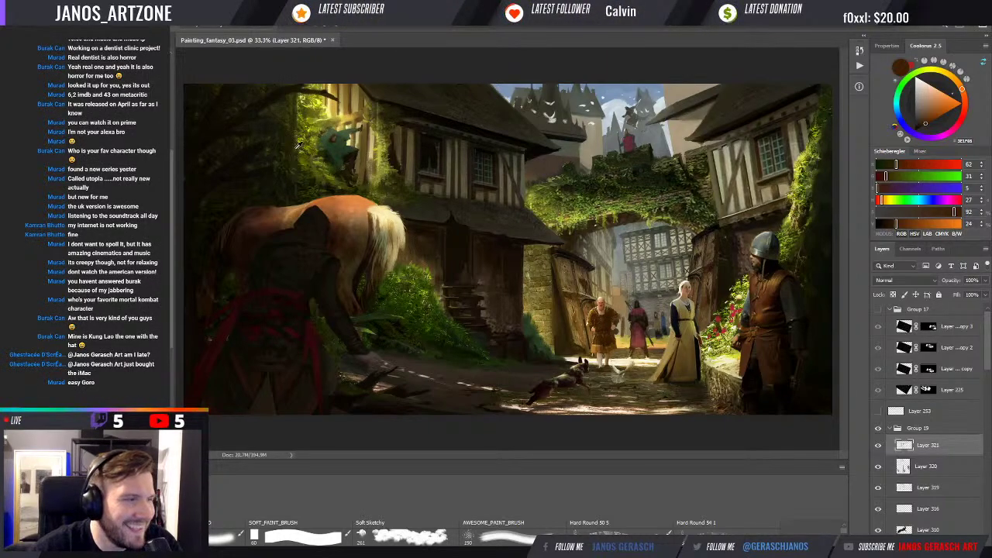
Step: Sample an olive-green brush colour from the upper-left tree's foliage
{"action": "left_click", "coordinate": [306, 156], "text": "alt"}
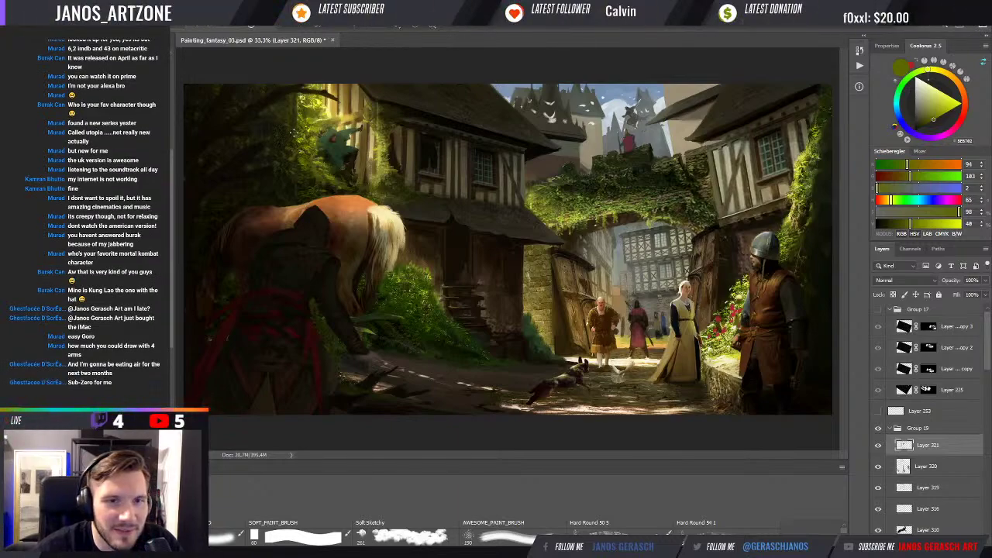
Step: Paint dark brown and shadowed green leaf strokes into the foliage around the creature
{"action": "left_click", "coordinate": [289, 142], "text": "alt"}
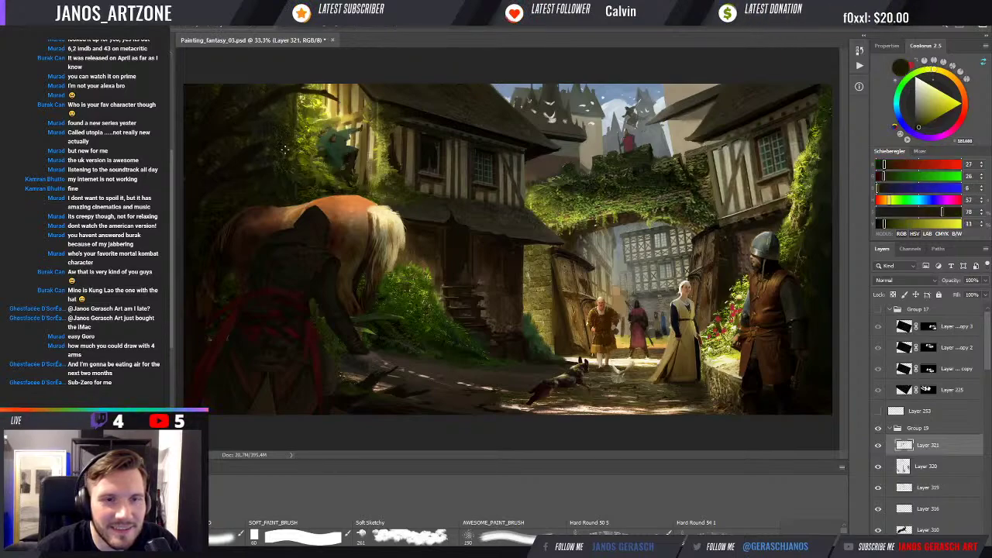
{"action": "left_click", "coordinate": [295, 155], "text": "alt"}
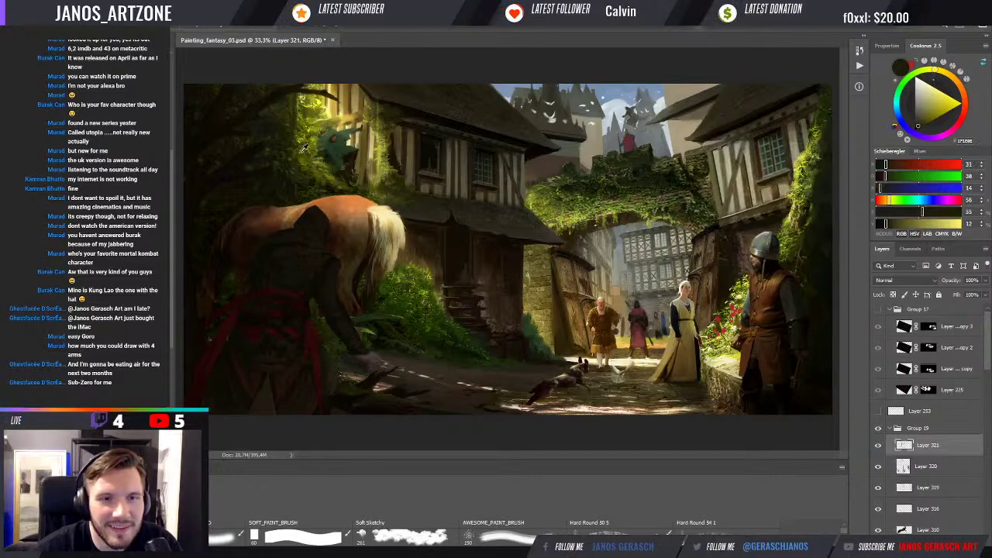
{"action": "left_click", "coordinate": [294, 144], "text": "alt"}
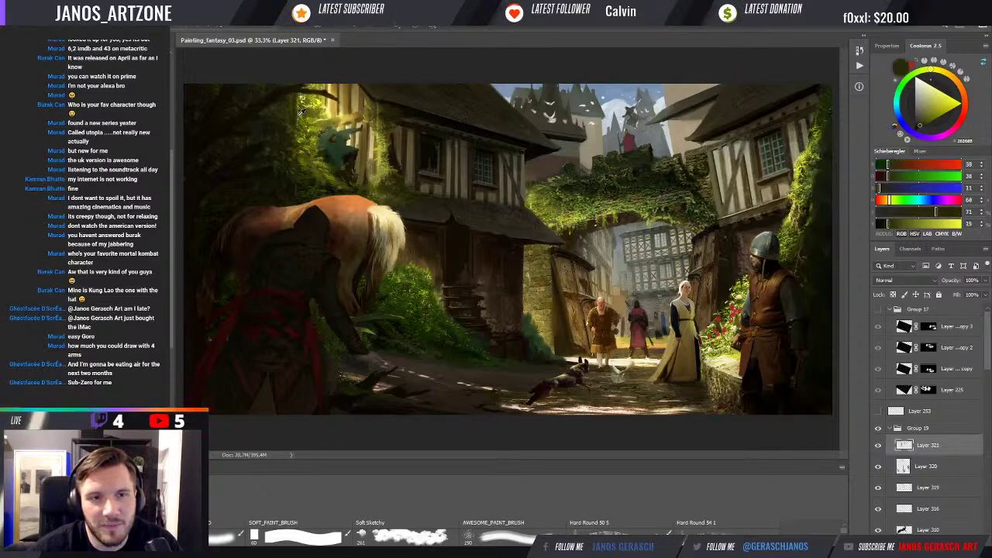
{"action": "left_click", "coordinate": [303, 115], "text": "alt"}
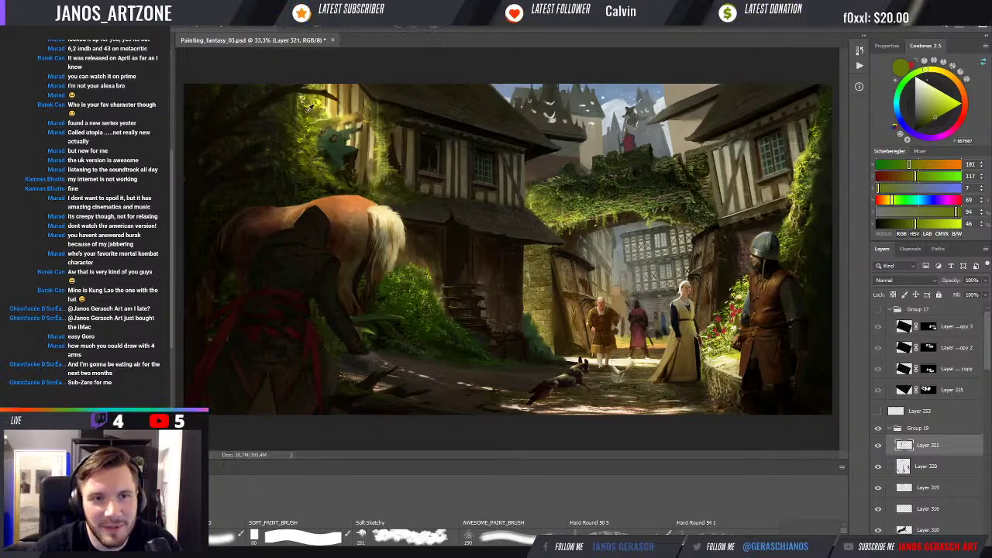
{"action": "left_click", "coordinate": [297, 110], "text": "alt"}
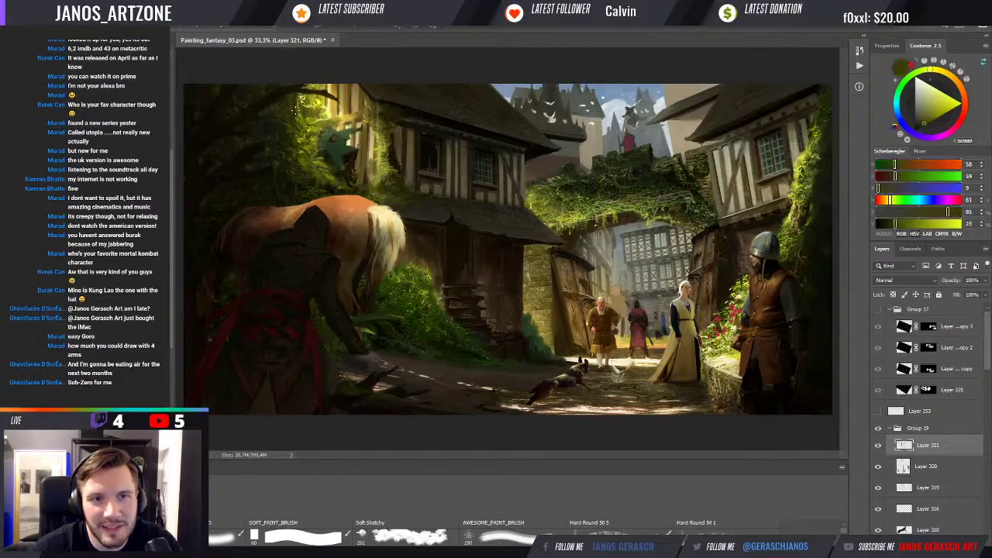
{"action": "left_click", "coordinate": [294, 115], "text": "alt"}
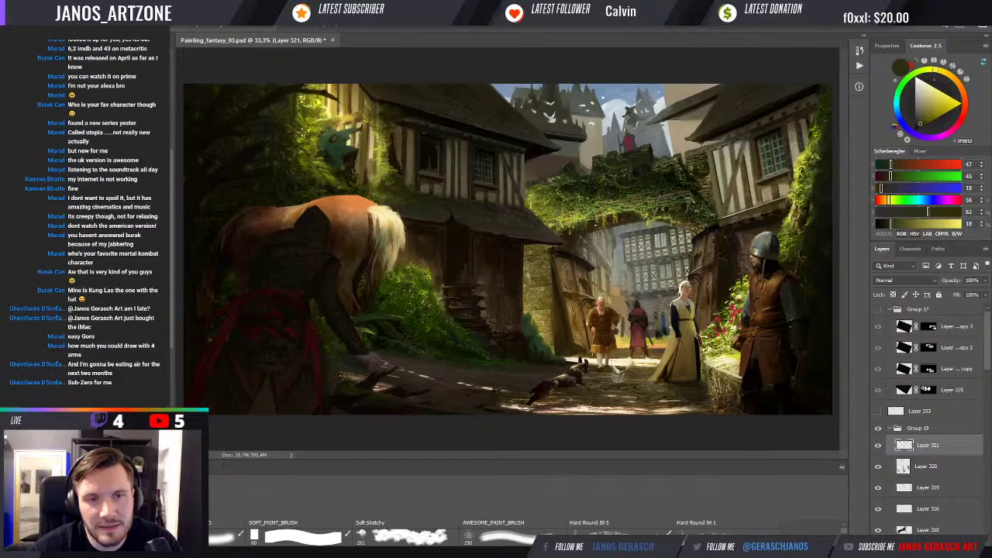
{"action": "left_click", "coordinate": [294, 110], "text": "alt"}
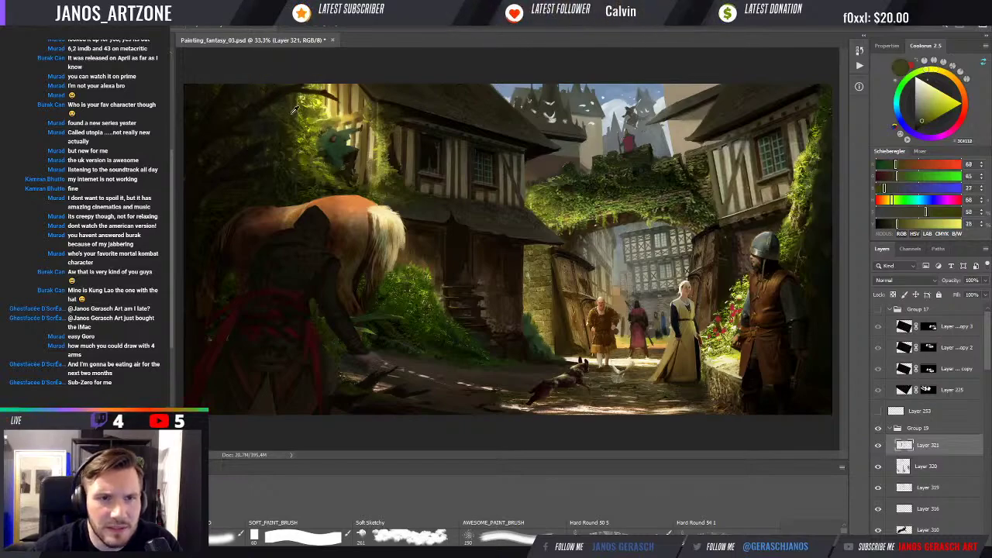
Step: Layer dark olive and lighter leaf tones, ending on a bright yellow-green highlight
{"action": "left_click", "coordinate": [290, 112], "text": "alt"}
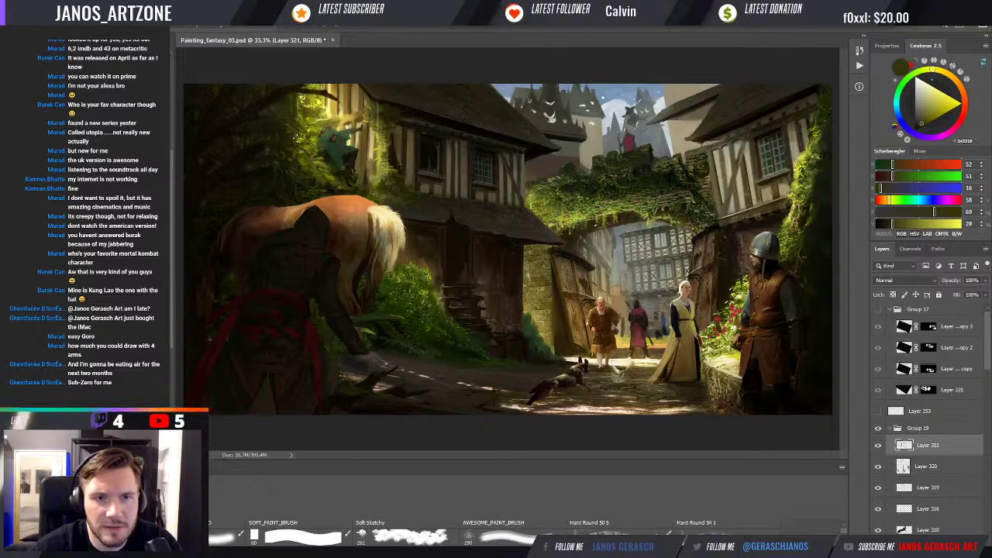
{"action": "left_click", "coordinate": [291, 103], "text": "alt"}
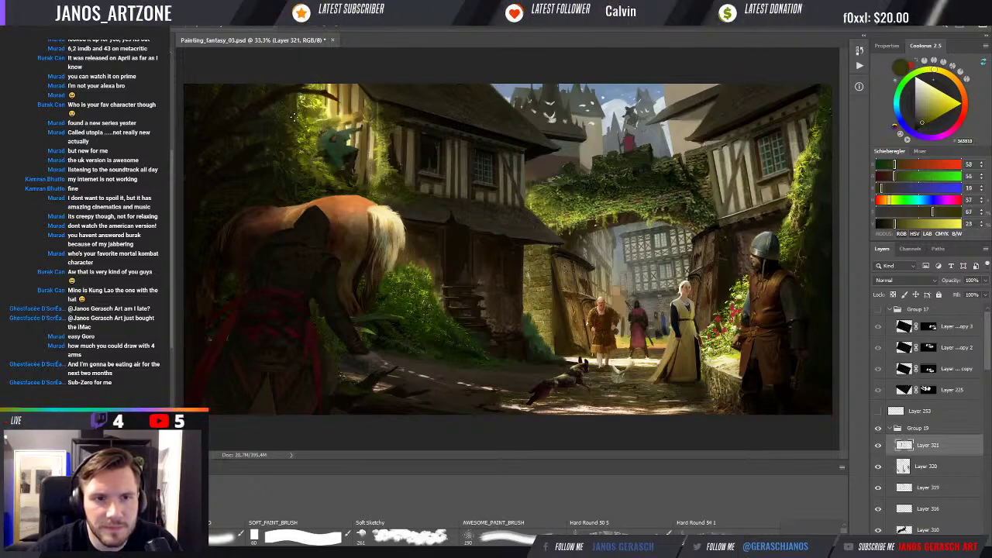
{"action": "left_click", "coordinate": [294, 103], "text": "alt"}
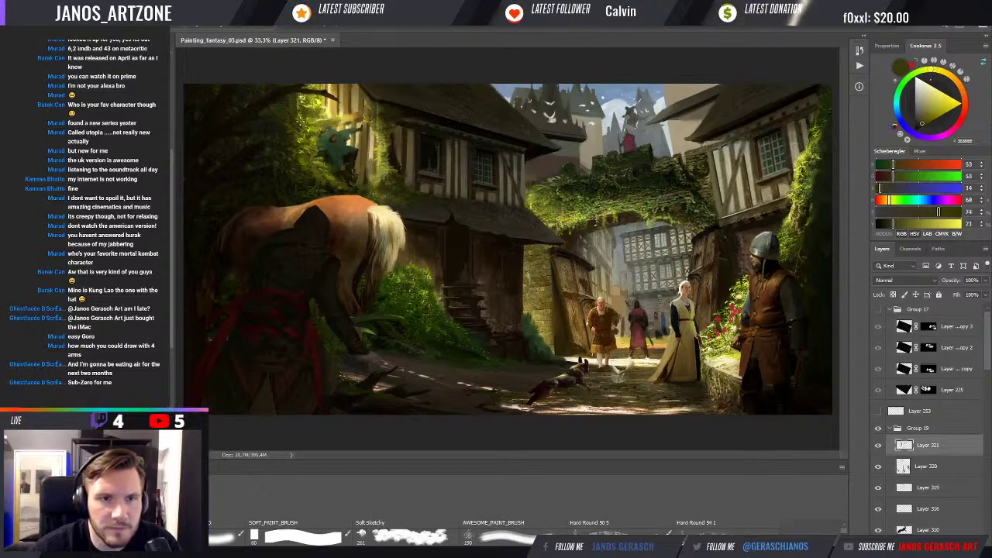
{"action": "left_click", "coordinate": [298, 117], "text": "alt"}
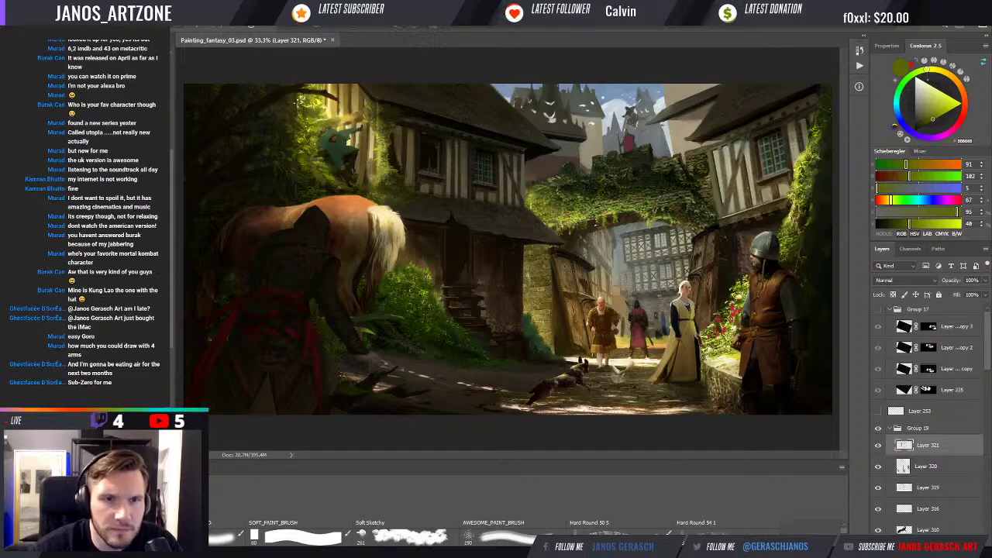
{"action": "left_click", "coordinate": [310, 111], "text": "alt"}
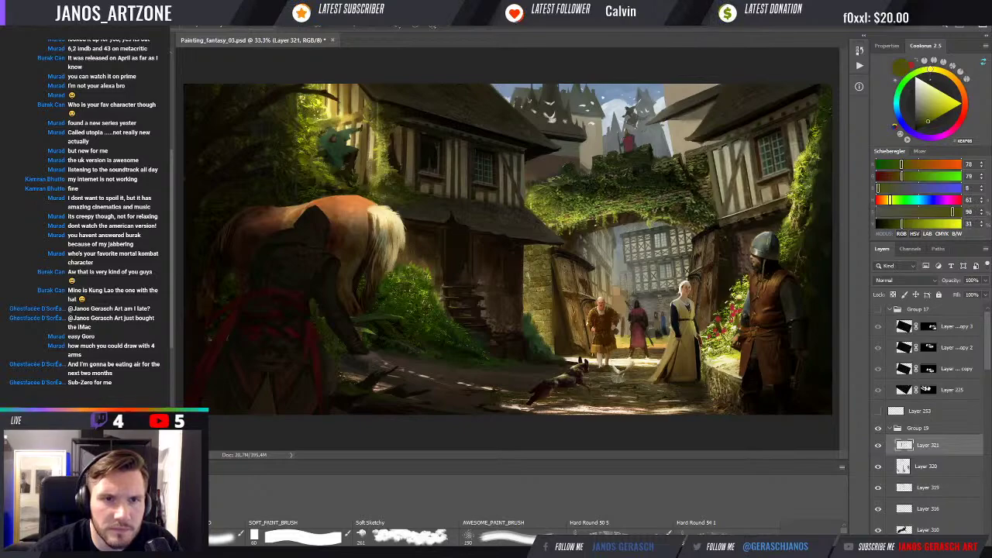
{"action": "left_click", "coordinate": [310, 111], "text": "alt"}
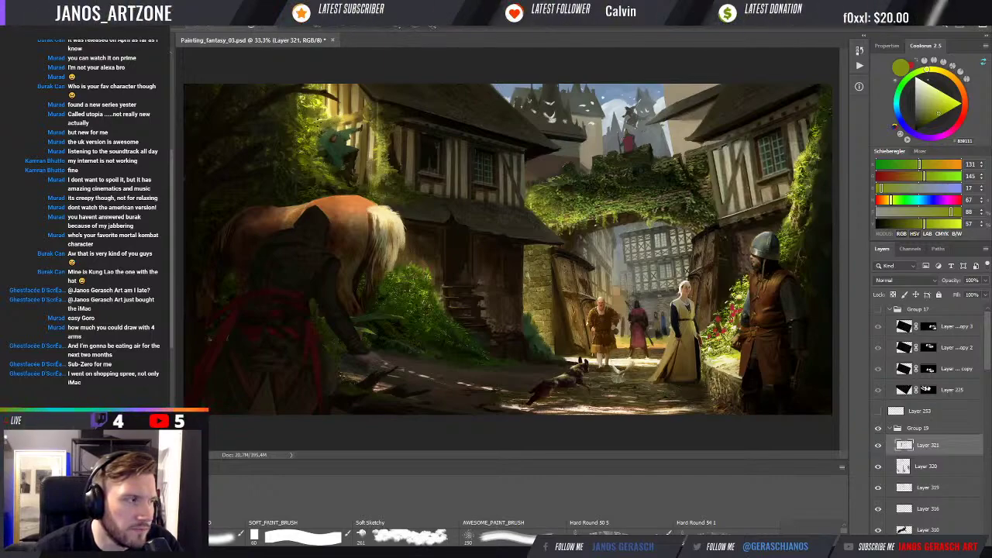
{"action": "left_click", "coordinate": [308, 107], "text": "alt"}
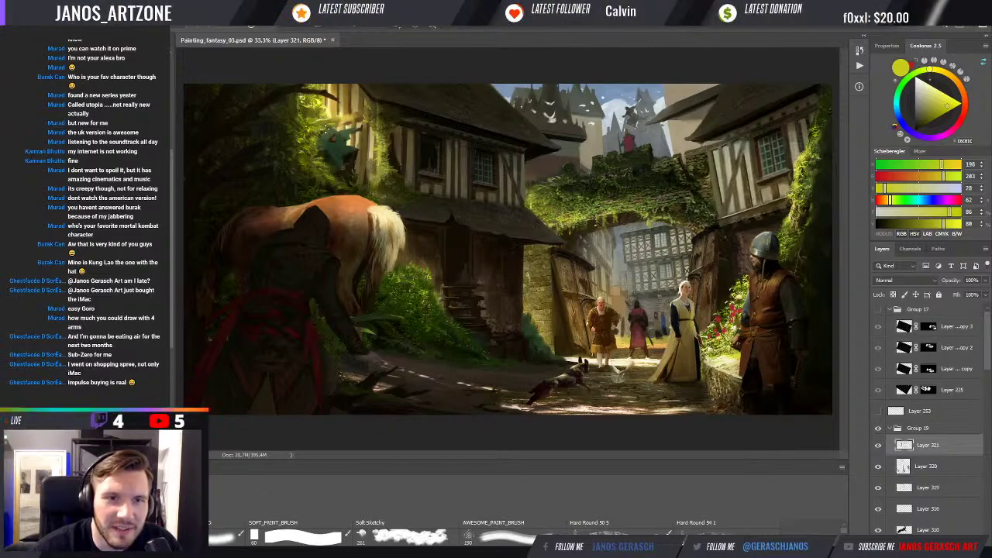
Step: Paint olive, yellow-green and pale sunlit leaf strokes on the upper-left tree
{"action": "left_click", "coordinate": [327, 125], "text": "alt"}
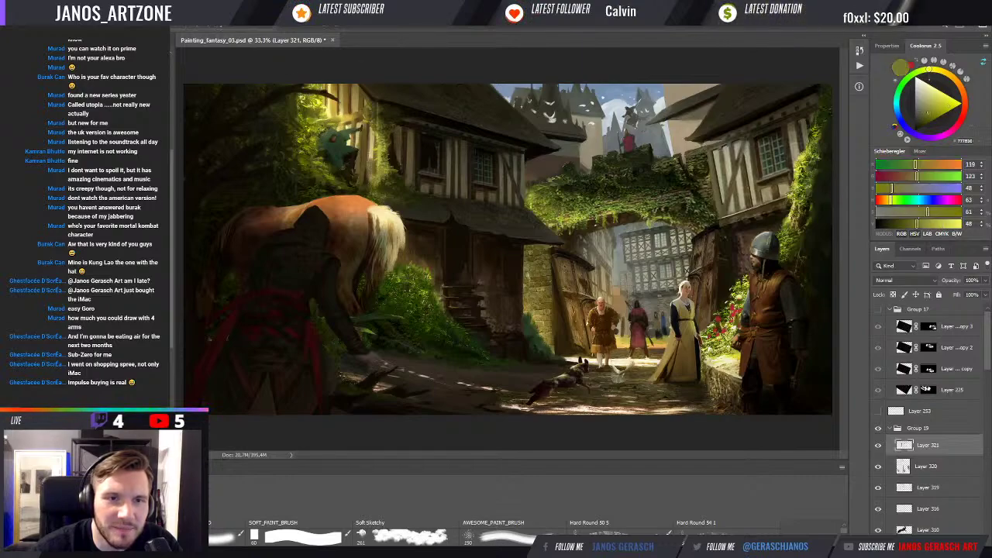
{"action": "left_click", "coordinate": [307, 138], "text": "alt"}
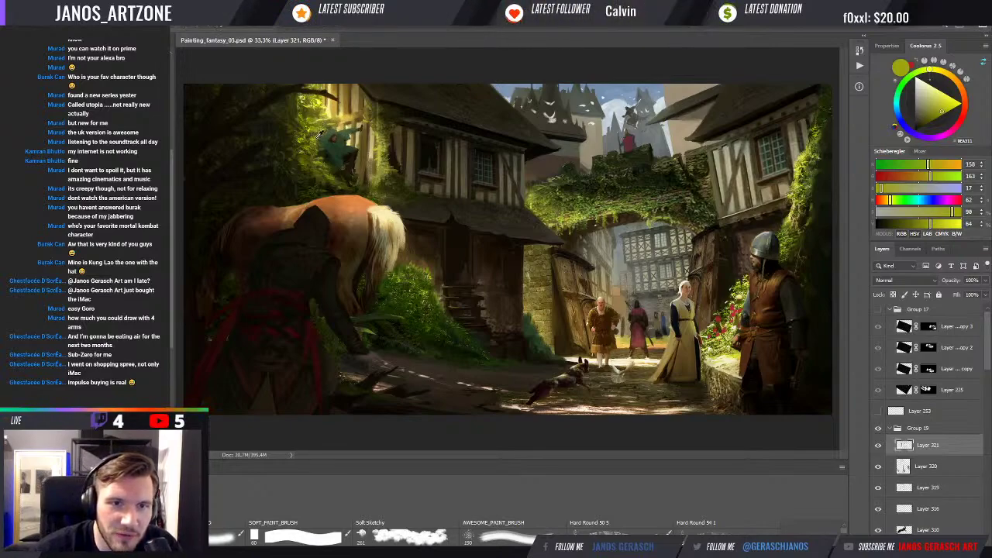
{"action": "left_click", "coordinate": [319, 159], "text": "alt"}
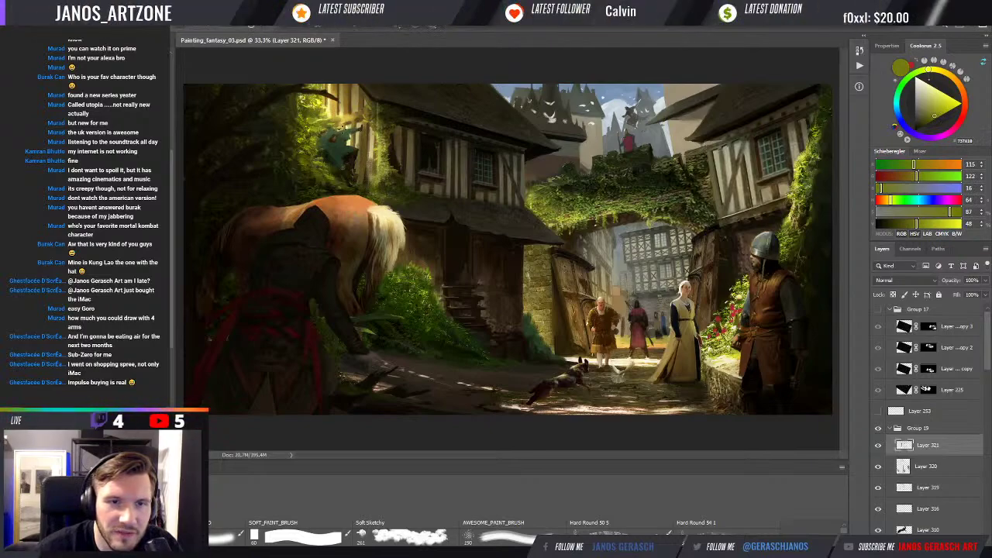
{"action": "left_click", "coordinate": [341, 122], "text": "alt"}
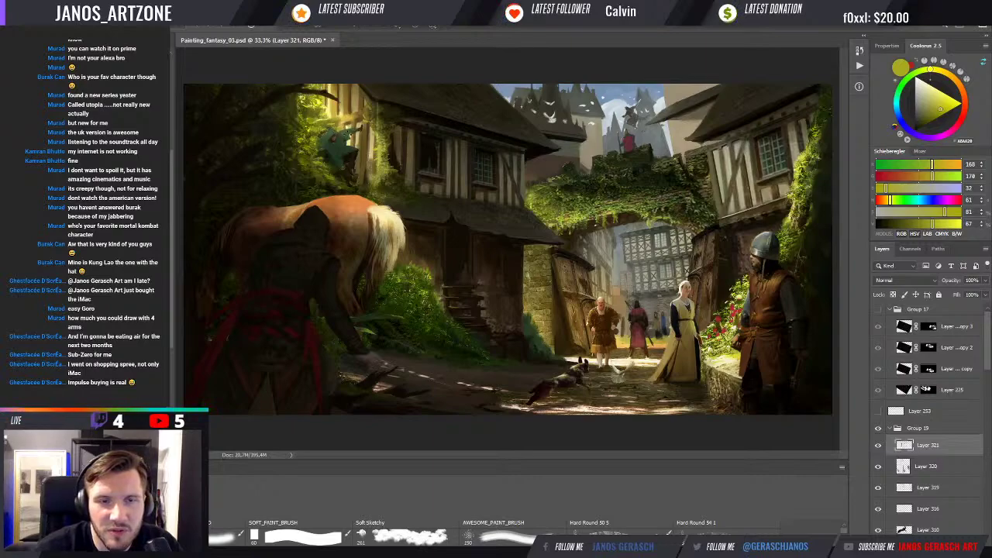
{"action": "left_click", "coordinate": [324, 114], "text": "alt"}
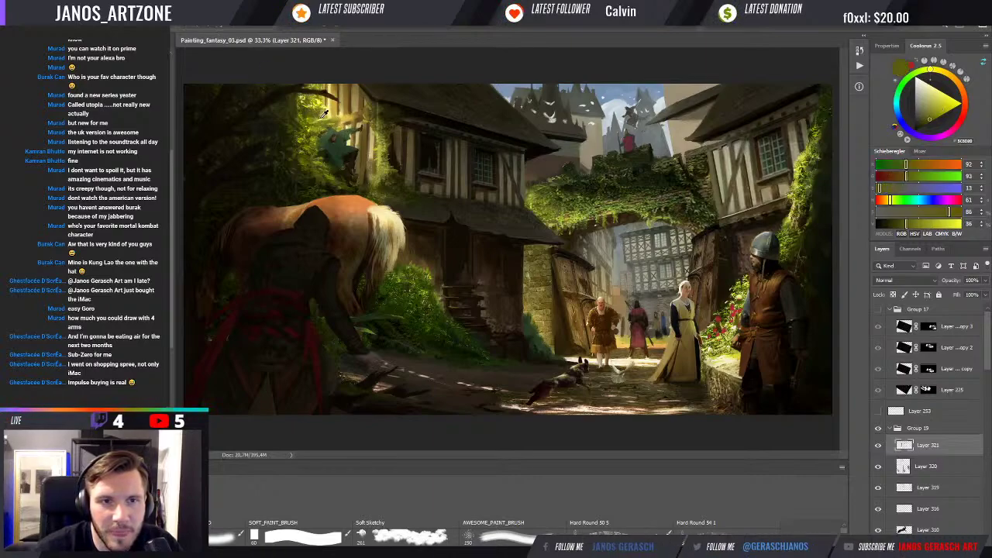
{"action": "left_click", "coordinate": [332, 116], "text": "alt"}
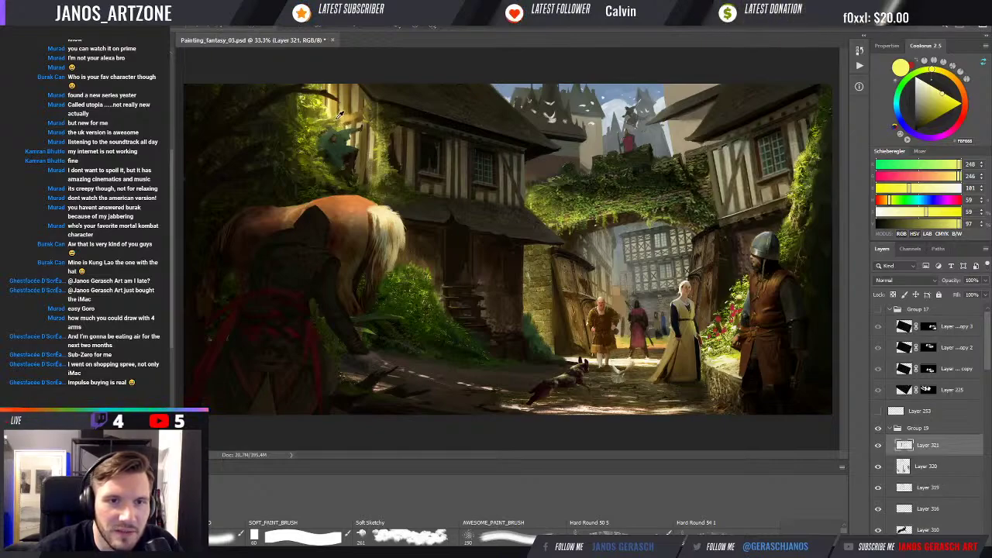
Step: Add bright yellow-green and warm yellow-brown highlights, edged with dark brown shadow
{"action": "left_click", "coordinate": [314, 124], "text": "alt"}
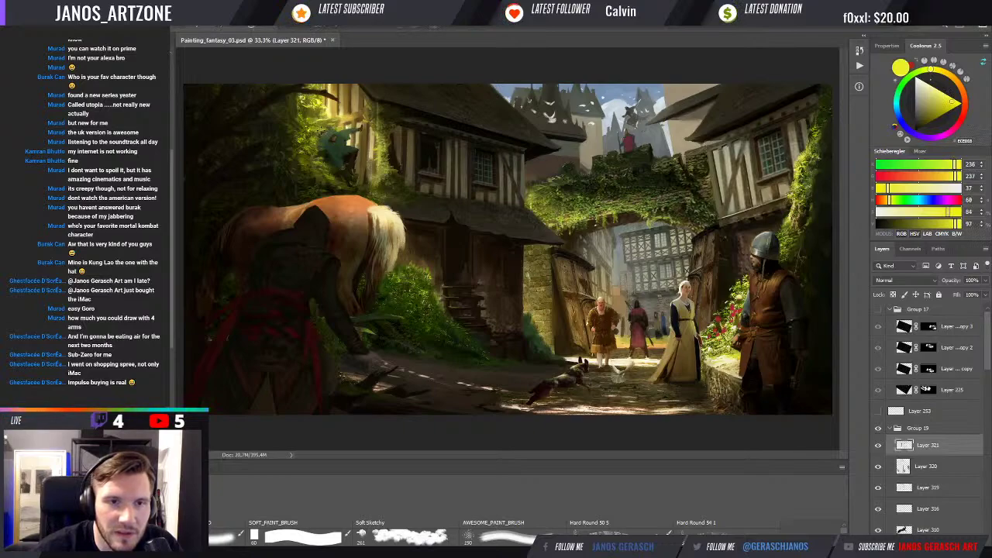
{"action": "left_click", "coordinate": [313, 142], "text": "alt"}
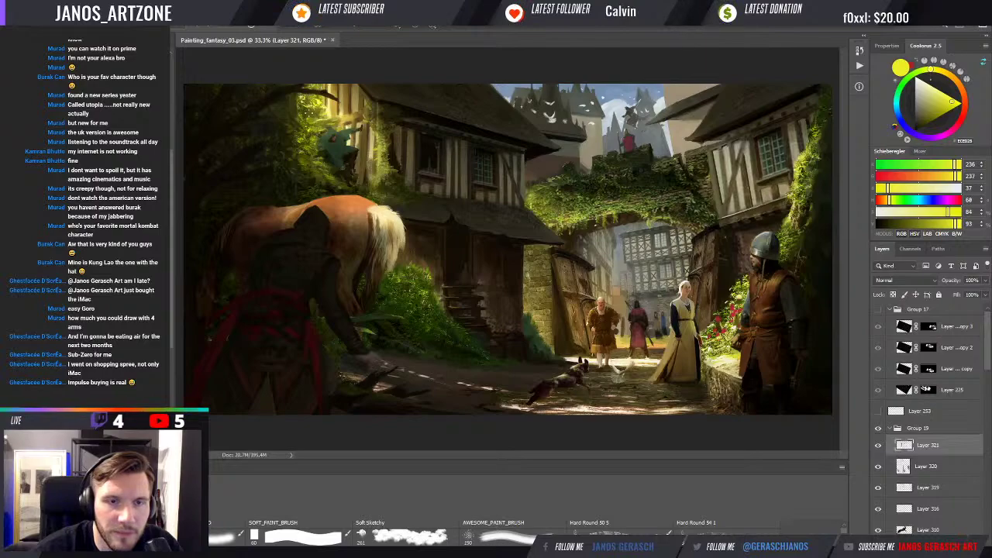
{"action": "left_click", "coordinate": [327, 102], "text": "alt"}
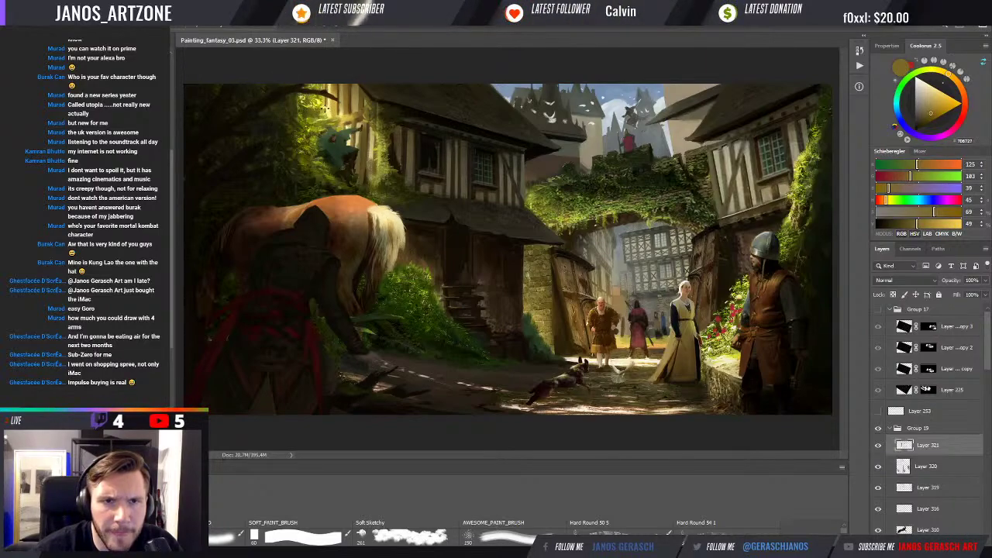
{"action": "left_click", "coordinate": [335, 107], "text": "alt"}
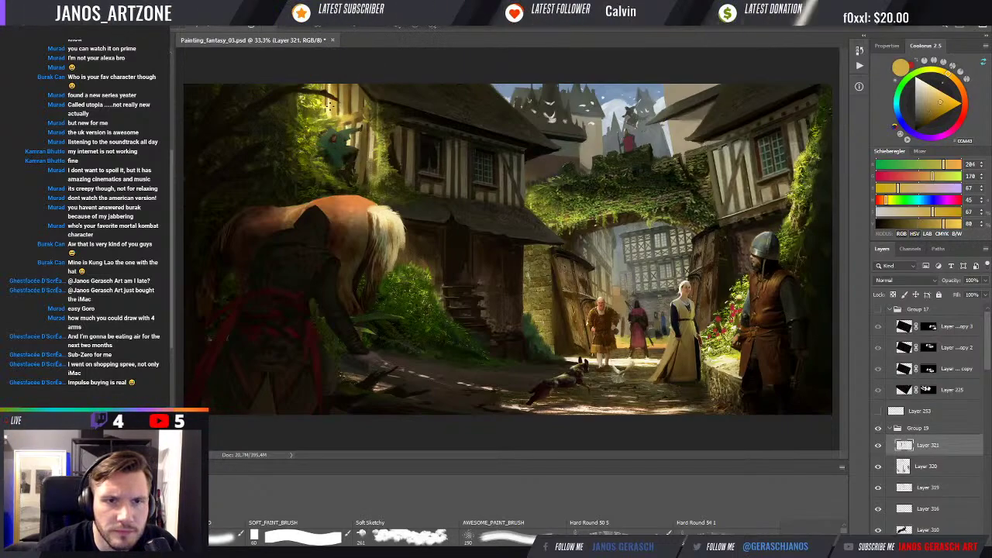
{"action": "left_click", "coordinate": [331, 106], "text": "alt"}
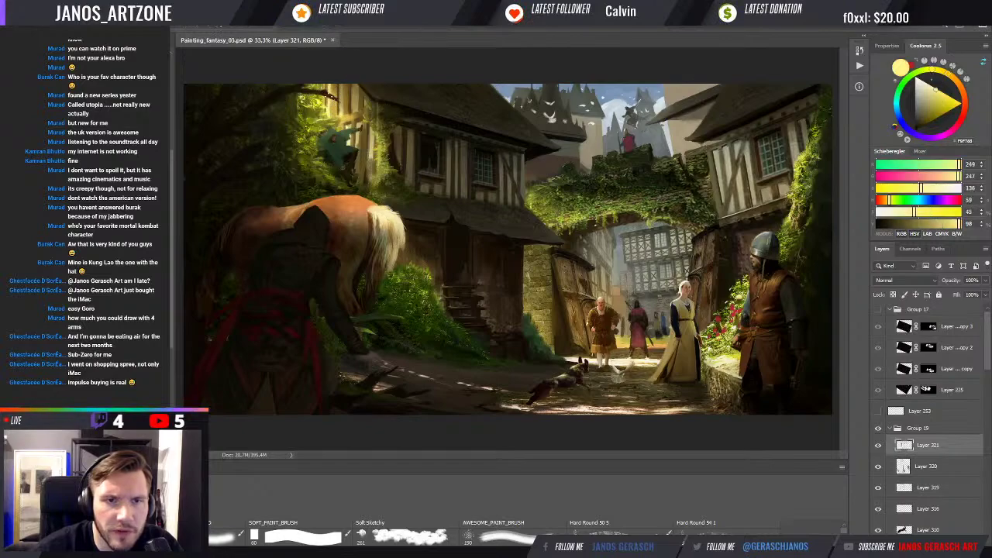
{"action": "left_click", "coordinate": [339, 101], "text": "alt"}
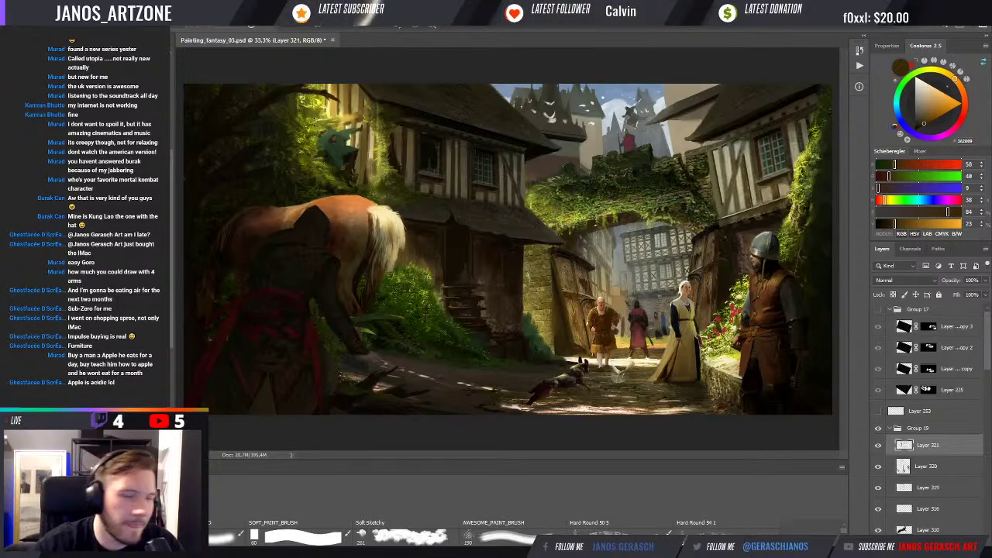
Step: Paint trunk brown, olive and light gold sunlit tones into the foliage above the creature
{"action": "left_click", "coordinate": [293, 113], "text": "alt"}
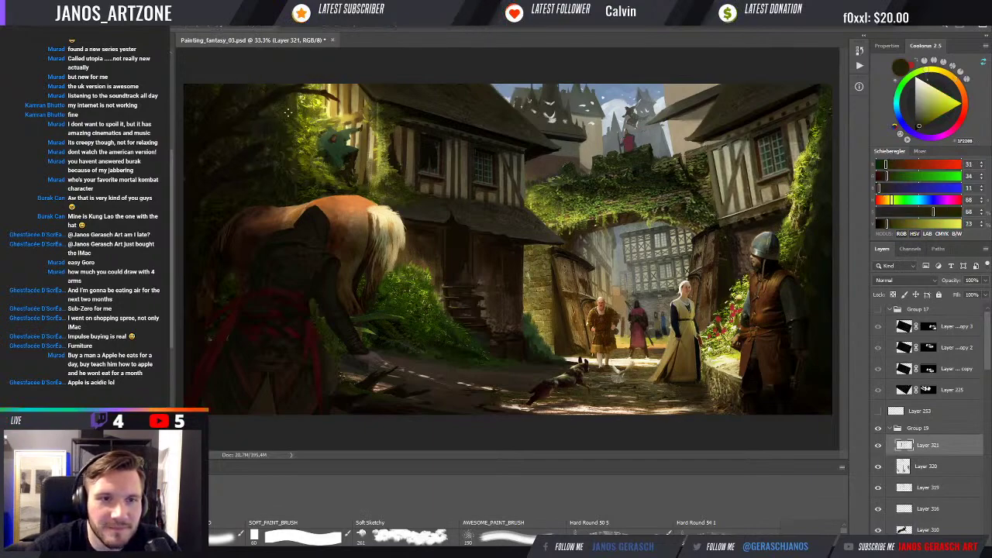
{"action": "left_click", "coordinate": [304, 117], "text": "alt"}
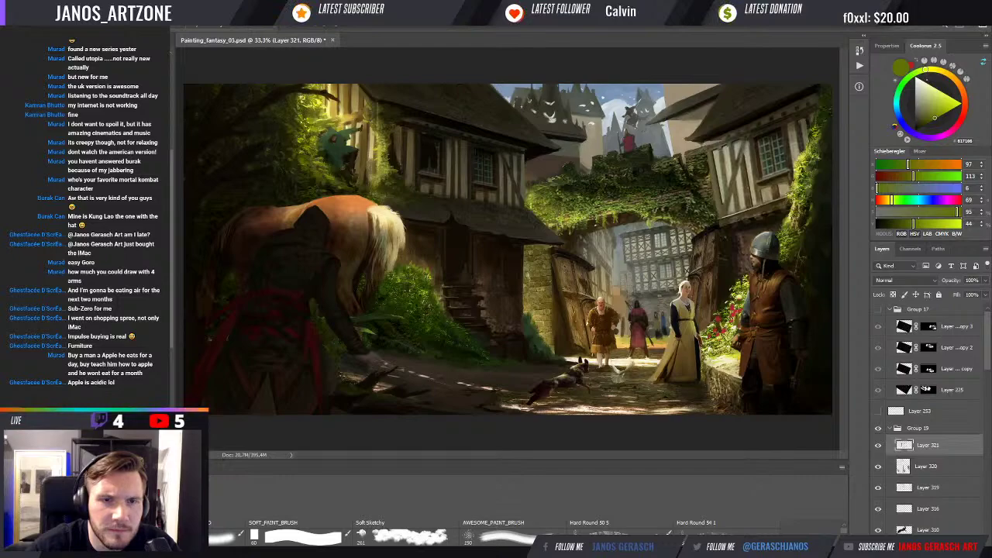
{"action": "left_click", "coordinate": [359, 115], "text": "alt"}
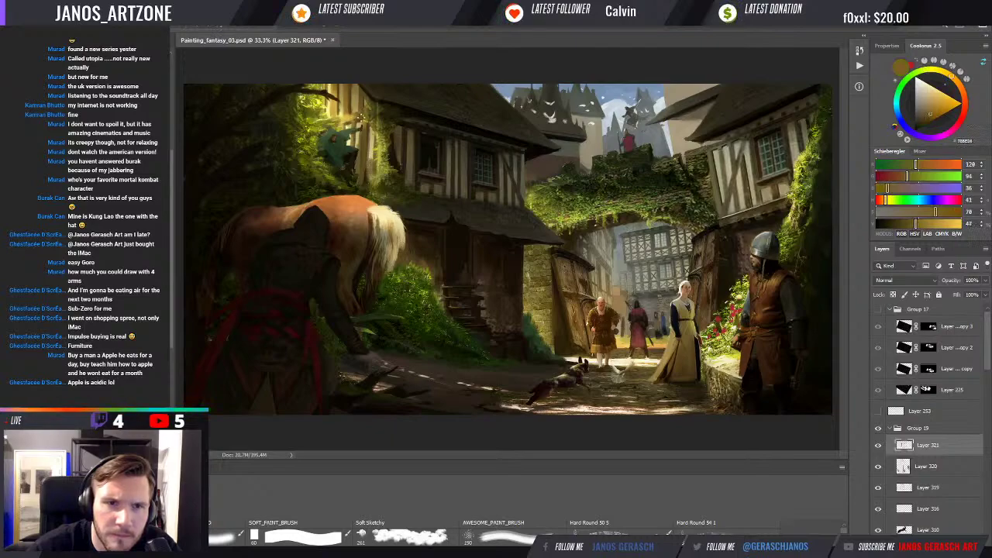
{"action": "left_click", "coordinate": [355, 116], "text": "alt"}
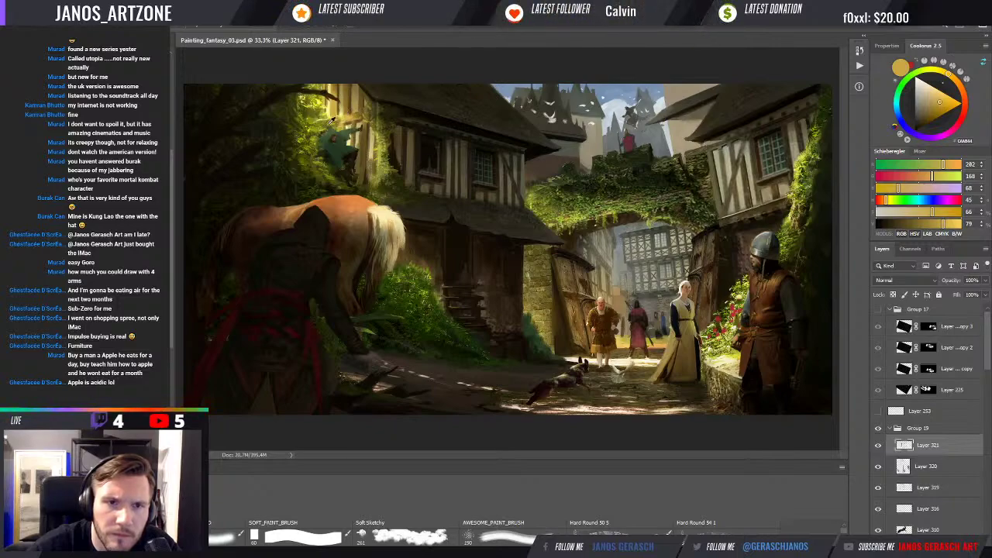
{"action": "left_click", "coordinate": [333, 120], "text": "alt"}
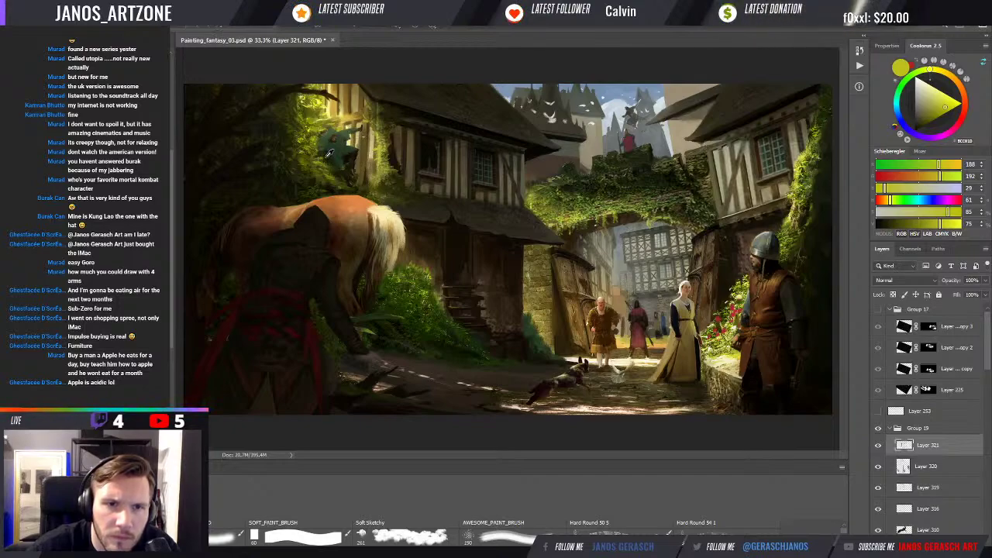
Step: Darken the shaded leaves around the creature with dark olives and near-black greens
{"action": "left_click", "coordinate": [358, 174], "text": "alt"}
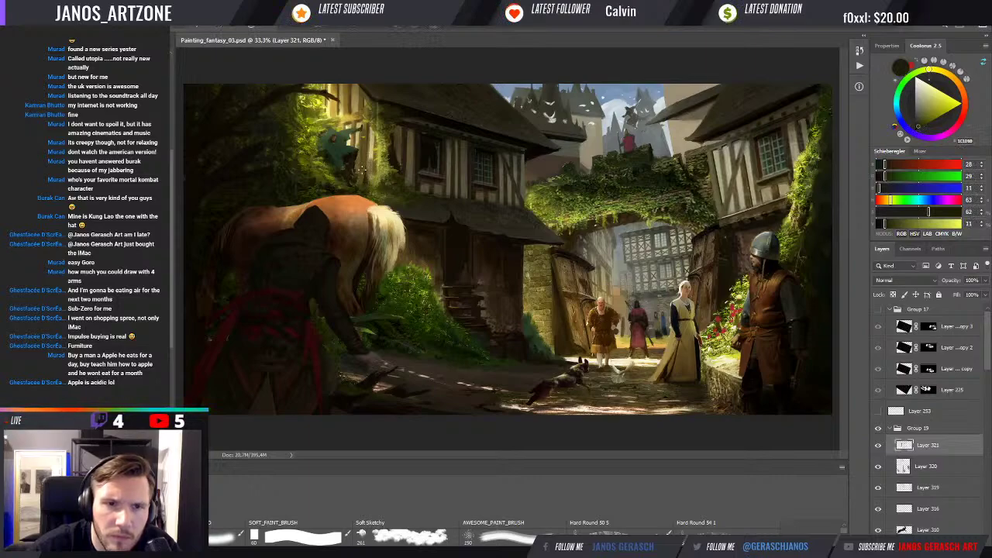
{"action": "left_click", "coordinate": [364, 185], "text": "alt"}
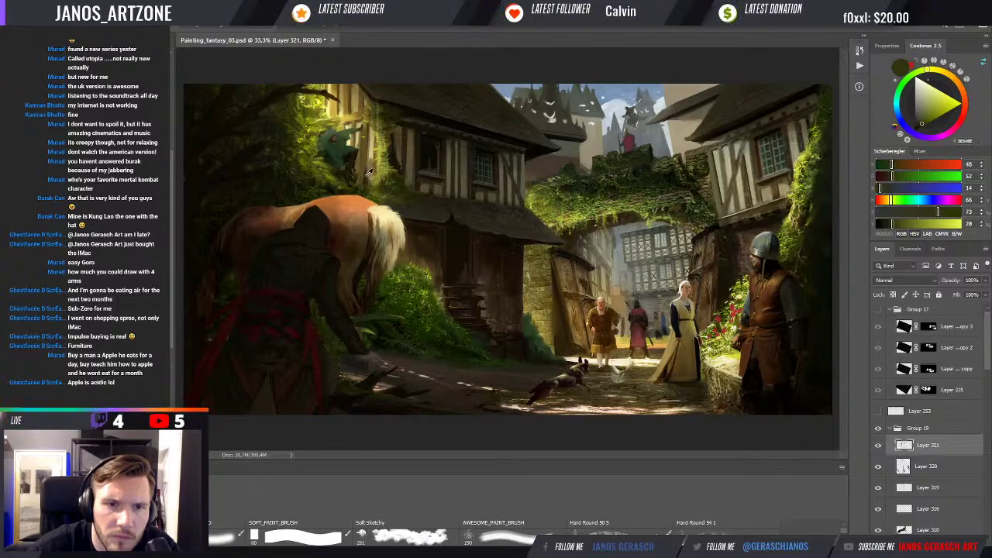
{"action": "left_click", "coordinate": [369, 172], "text": "alt"}
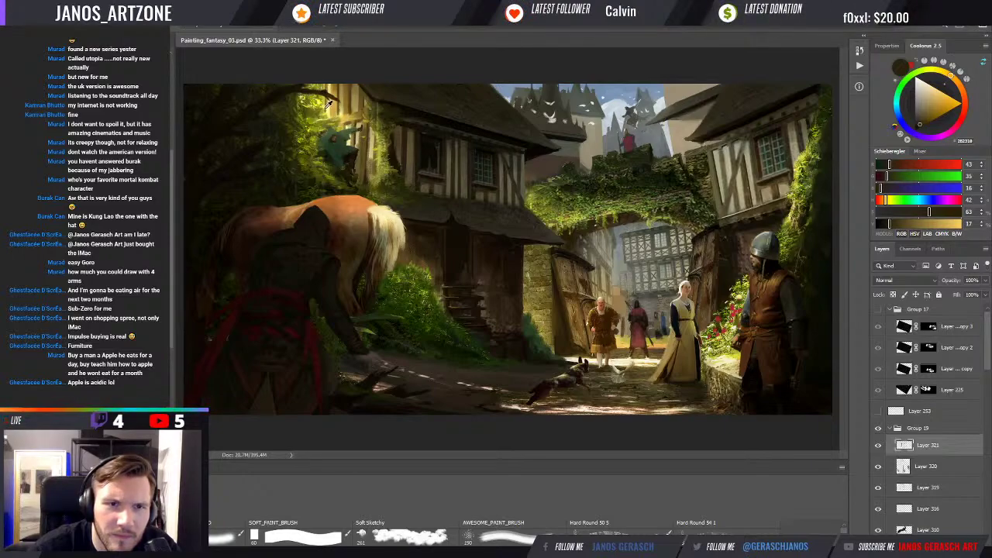
{"action": "left_click", "coordinate": [322, 169], "text": "alt"}
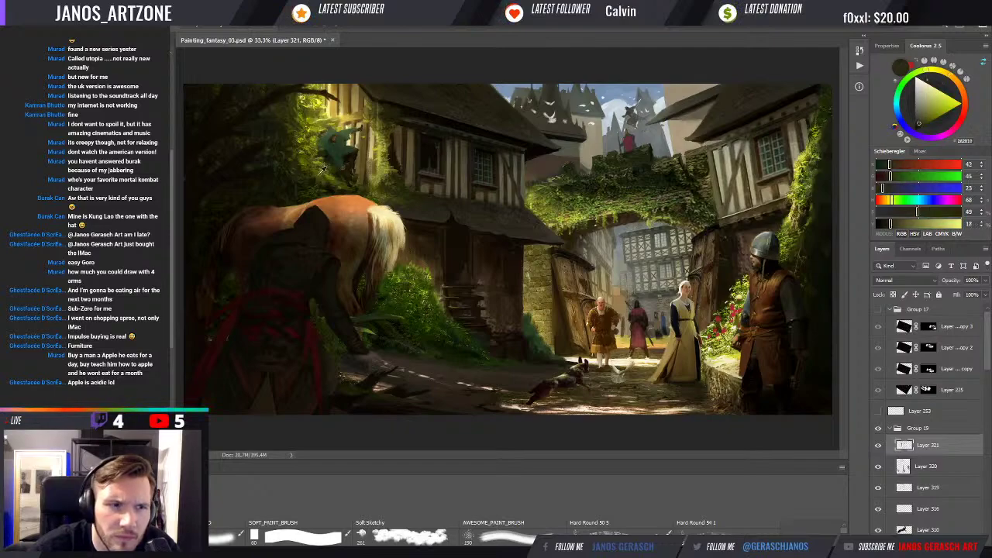
{"action": "left_click", "coordinate": [331, 184], "text": "alt"}
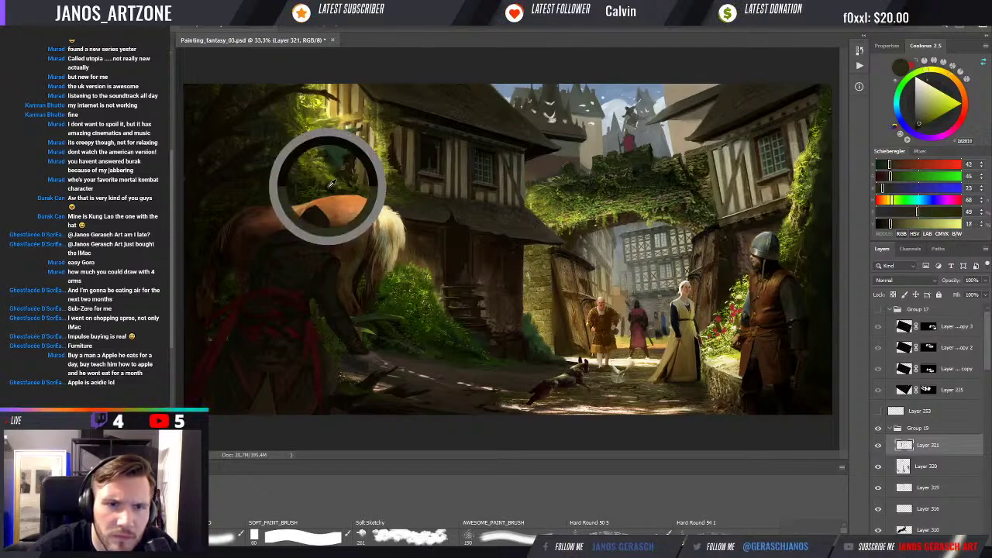
{"action": "left_click_drag", "start_coordinate": [331, 184], "coordinate": [301, 153]}
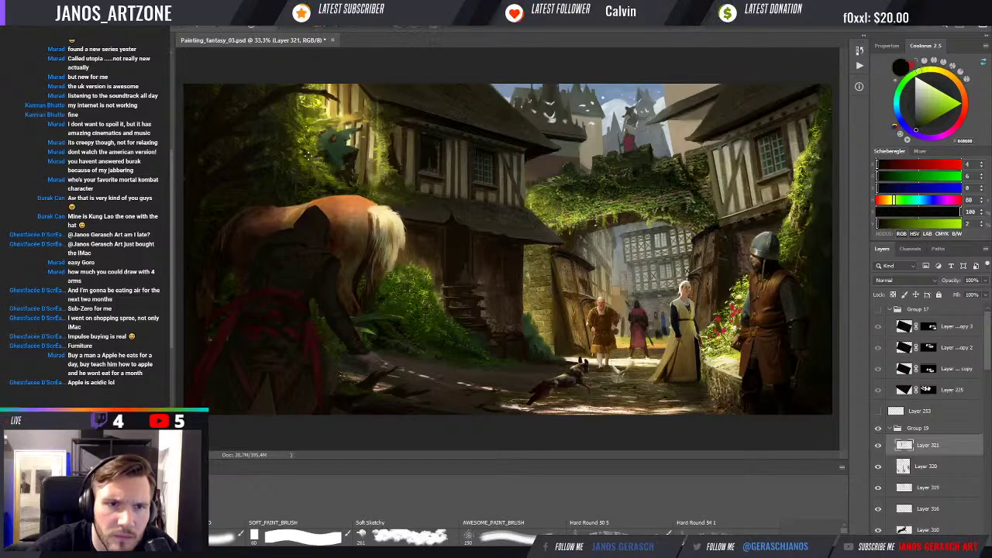
{"action": "left_click", "coordinate": [307, 159], "text": "alt"}
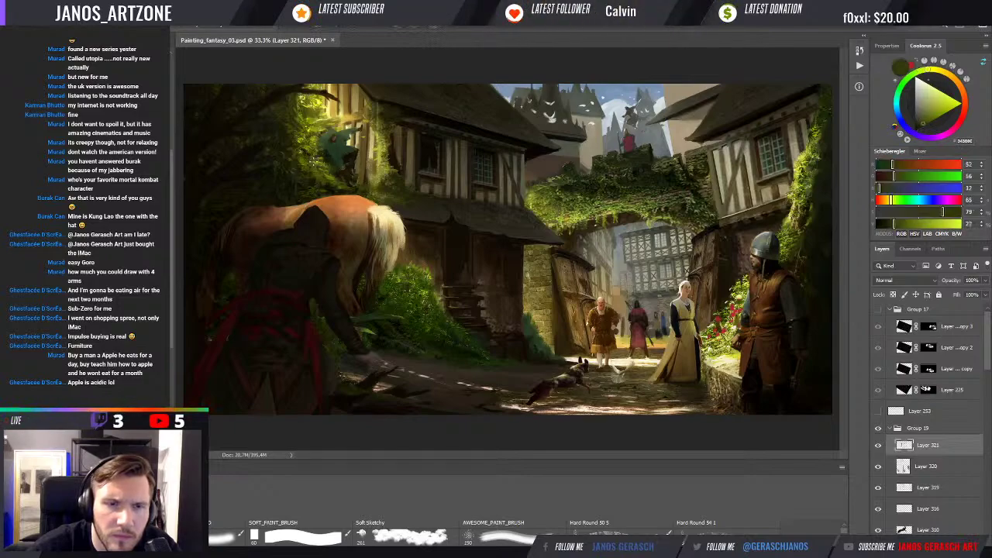
{"action": "left_click", "coordinate": [336, 184], "text": "alt"}
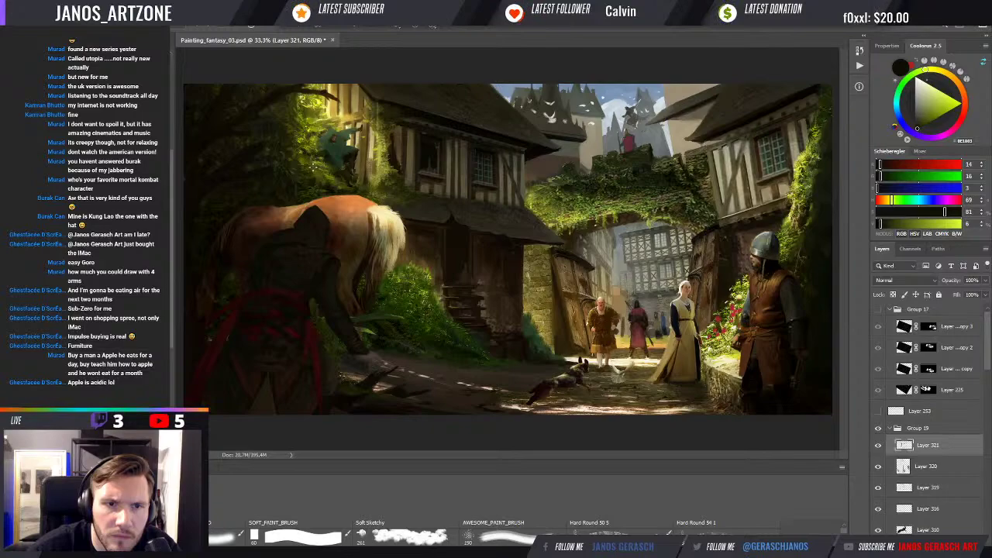
Step: Finish the leaves with dark greens plus light yellow-green and bright sunlit yellow highlights
{"action": "left_click", "coordinate": [293, 157], "text": "alt"}
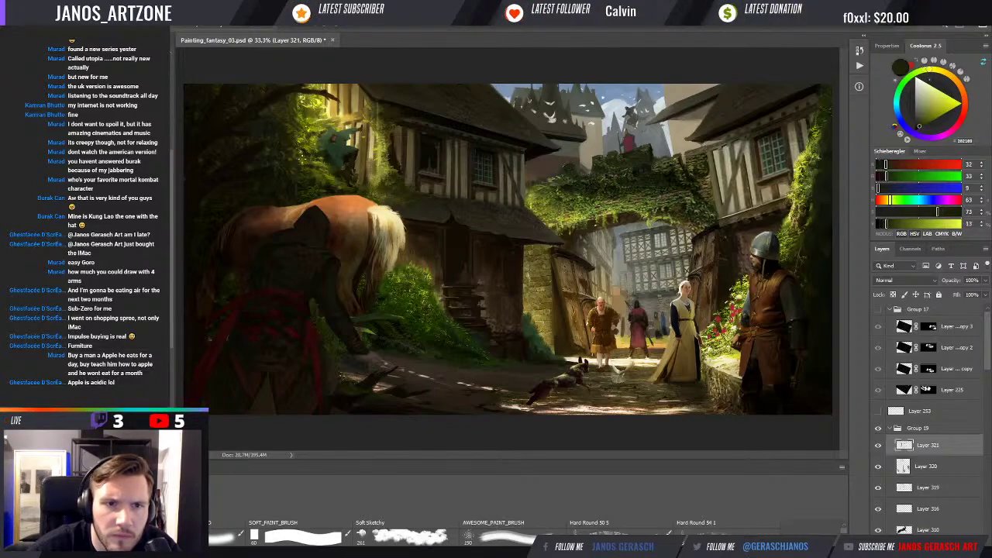
{"action": "left_click", "coordinate": [298, 165], "text": "alt"}
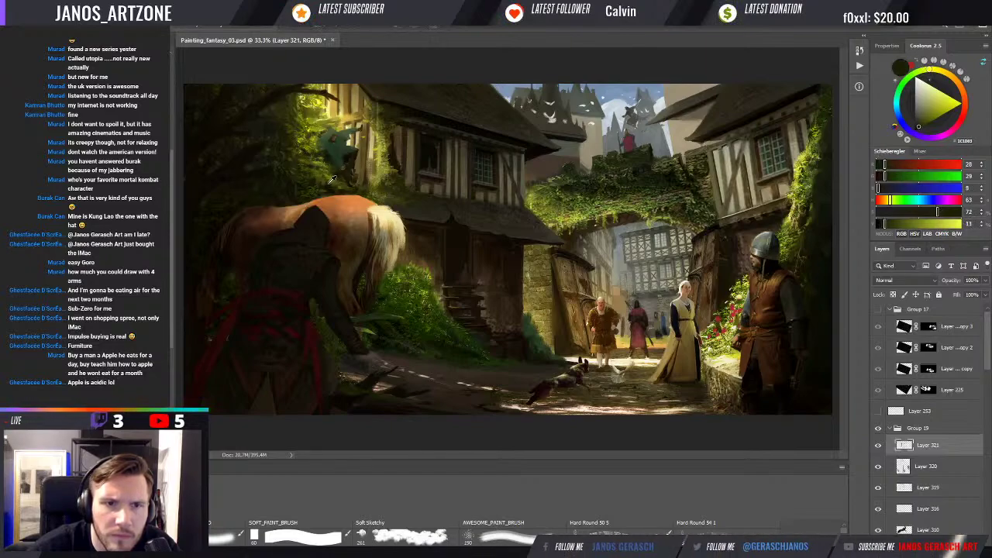
{"action": "left_click", "coordinate": [334, 178], "text": "alt"}
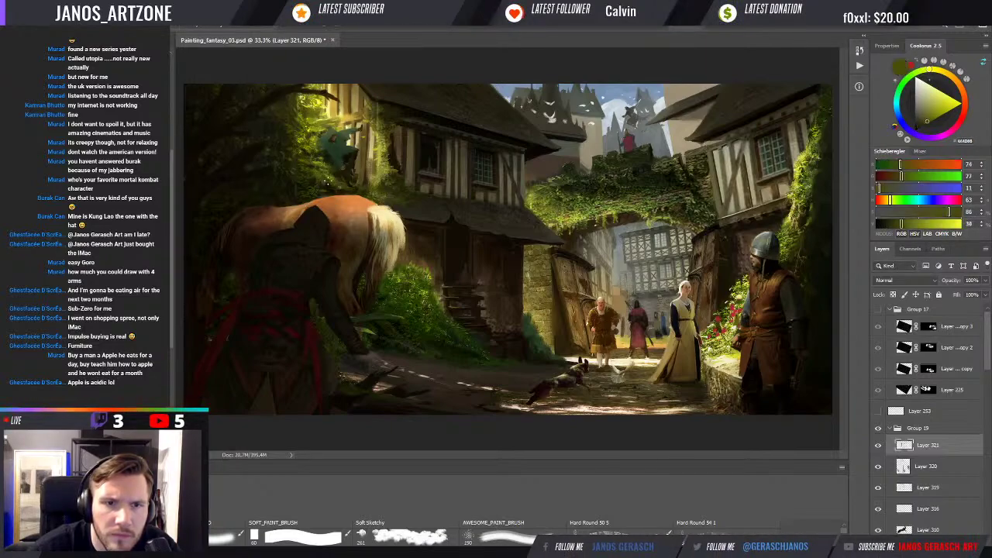
{"action": "left_click", "coordinate": [334, 118], "text": "alt"}
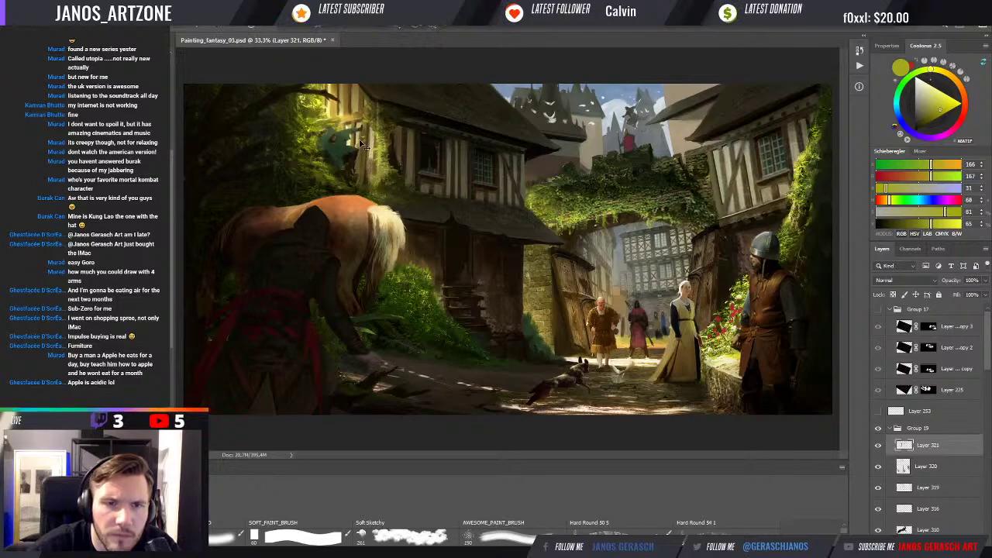
{"action": "left_click", "coordinate": [320, 97], "text": "alt"}
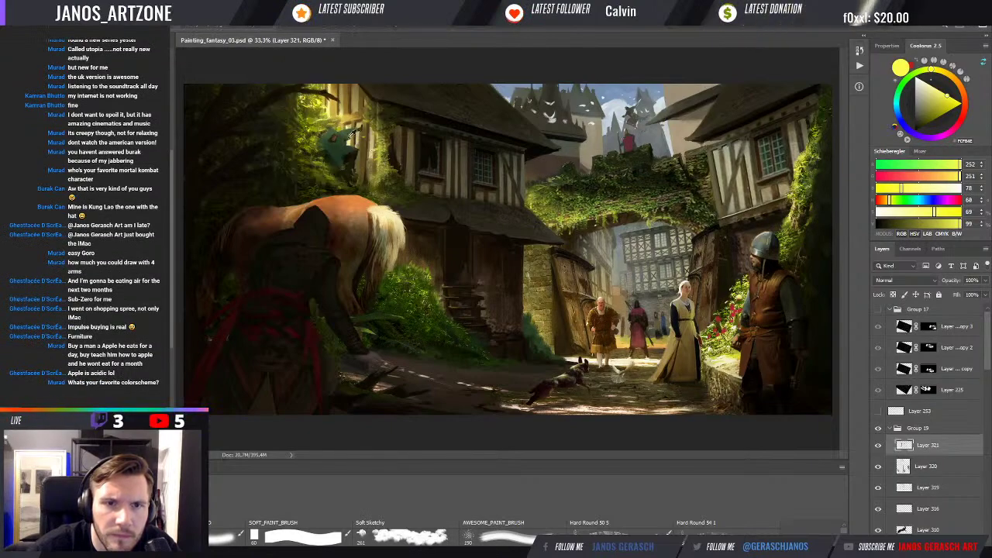
{"action": "left_click", "coordinate": [377, 155], "text": "alt"}
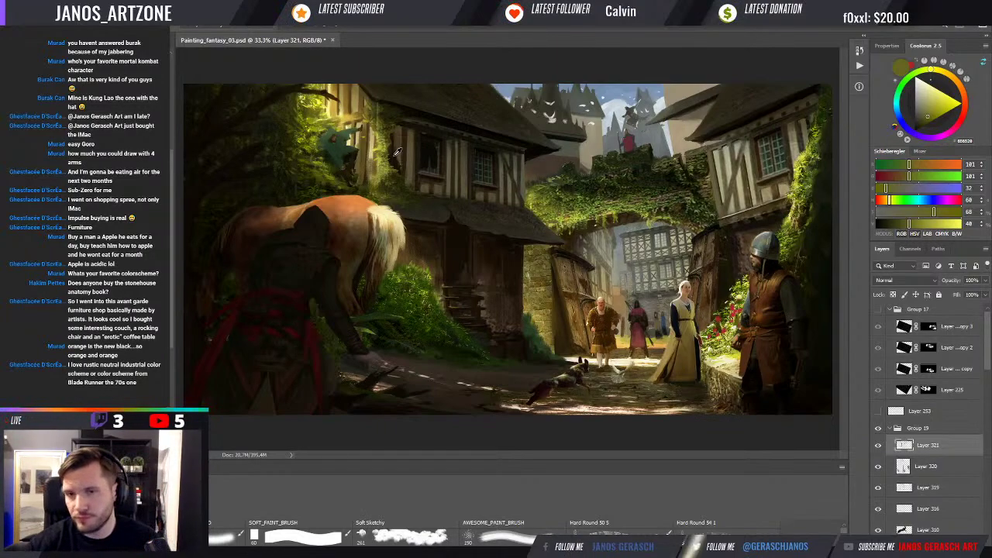
Step: Brush dark olive shadows and sunlit yellow-green touches into the leaves beside the creature
{"action": "left_click", "coordinate": [568, 380], "text": "alt"}
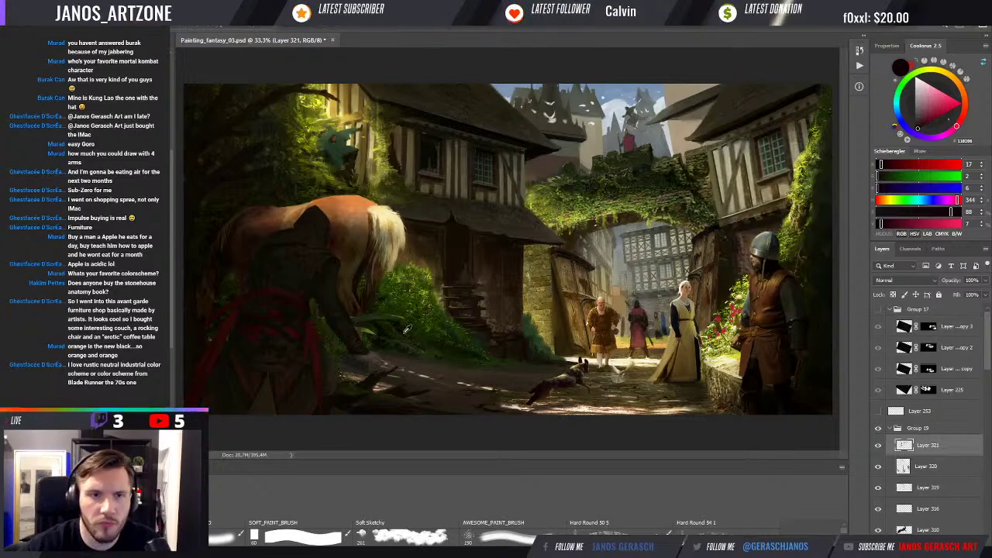
{"action": "left_click", "coordinate": [371, 127], "text": "alt"}
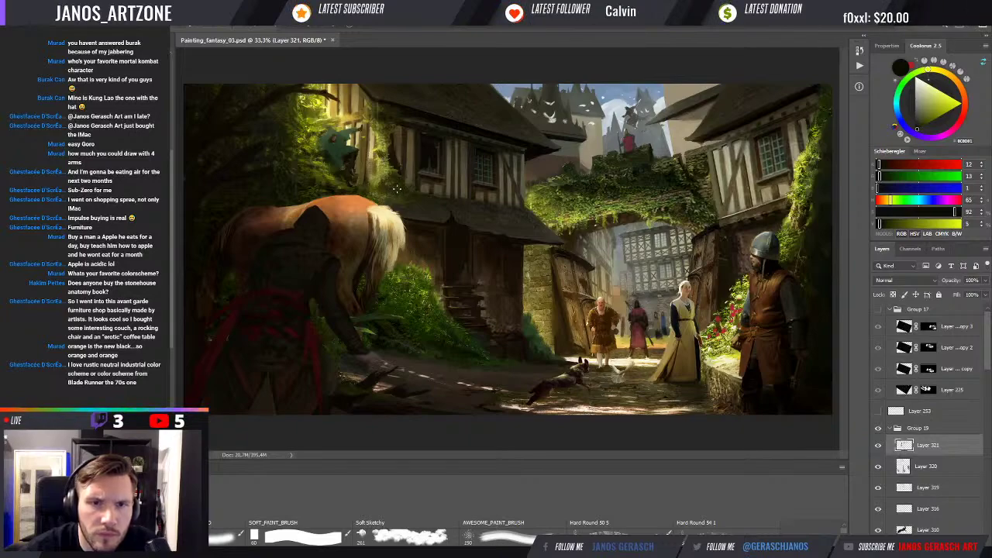
{"action": "left_click", "coordinate": [383, 144], "text": "alt"}
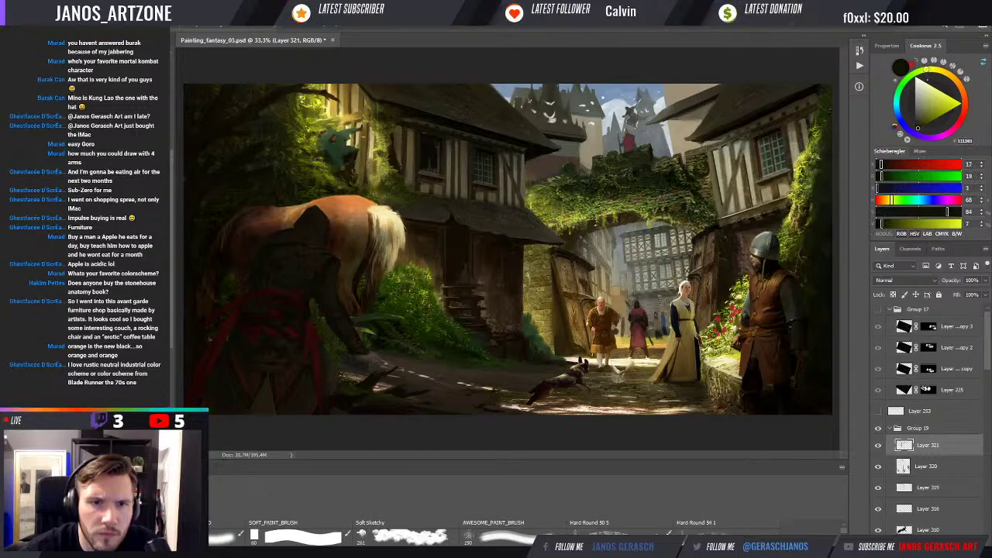
{"action": "left_click", "coordinate": [372, 144], "text": "alt"}
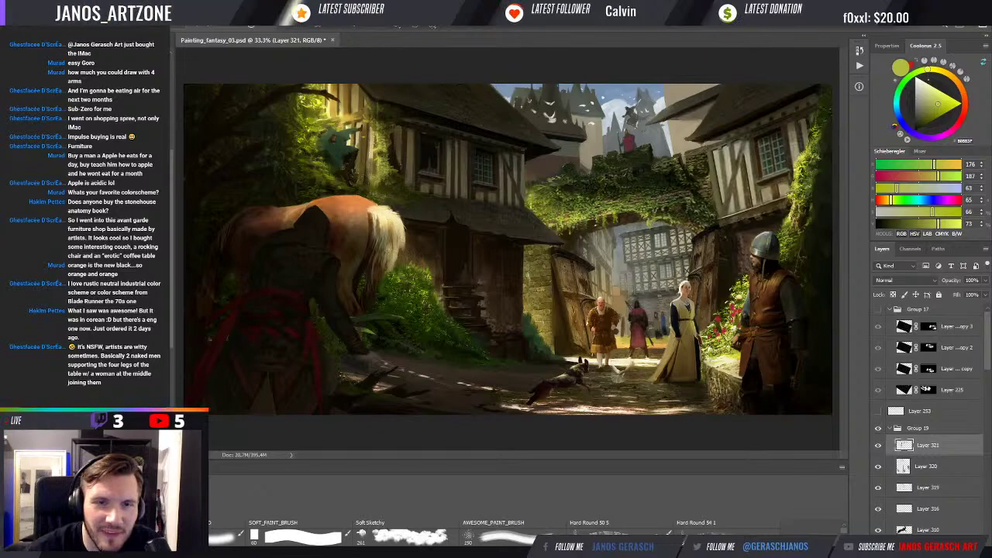
Step: Paint the creature area with yellow-greens and warm yellow from the house, then dark brown
{"action": "left_click", "coordinate": [375, 149], "text": "alt"}
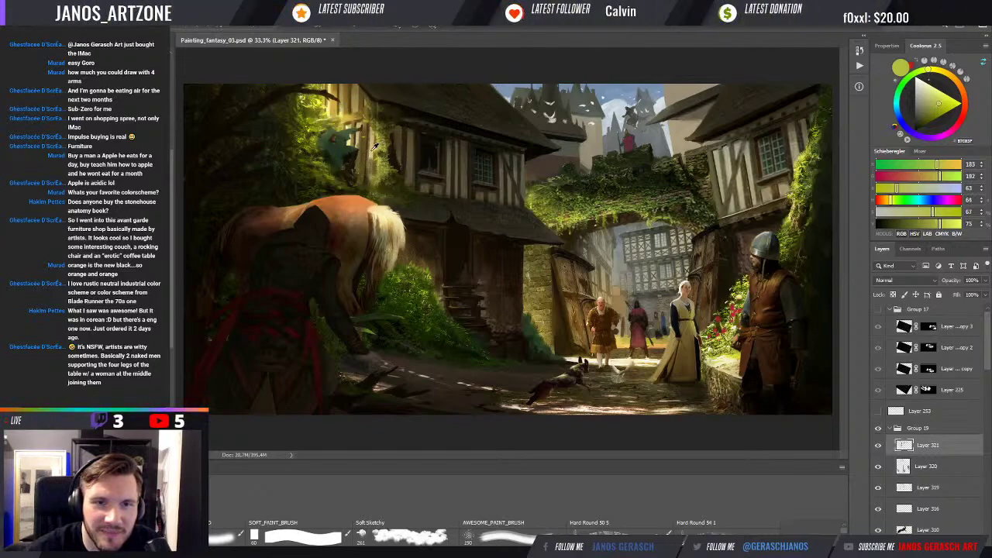
{"action": "left_click", "coordinate": [375, 148], "text": "alt"}
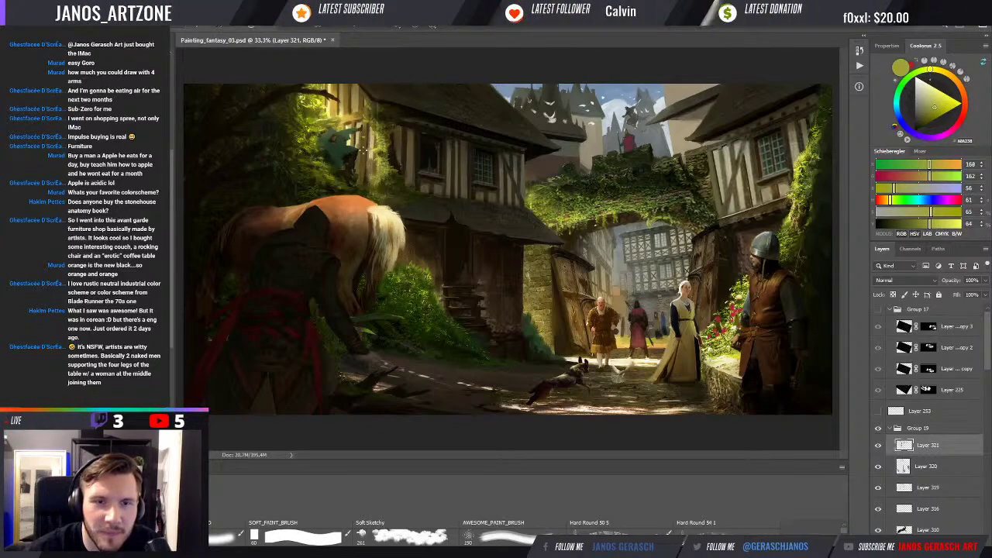
{"action": "left_click", "coordinate": [374, 144], "text": "alt"}
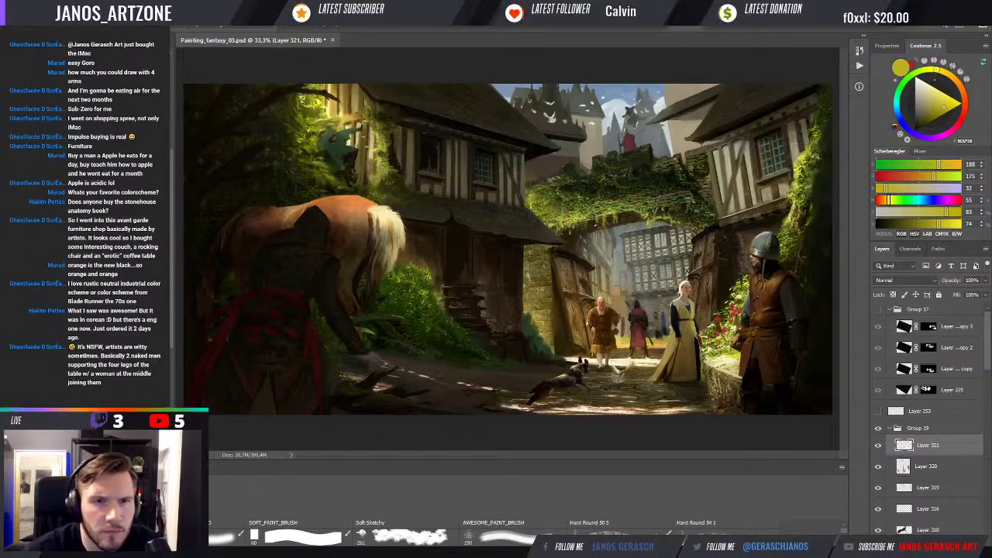
{"action": "left_click", "coordinate": [381, 144], "text": "alt"}
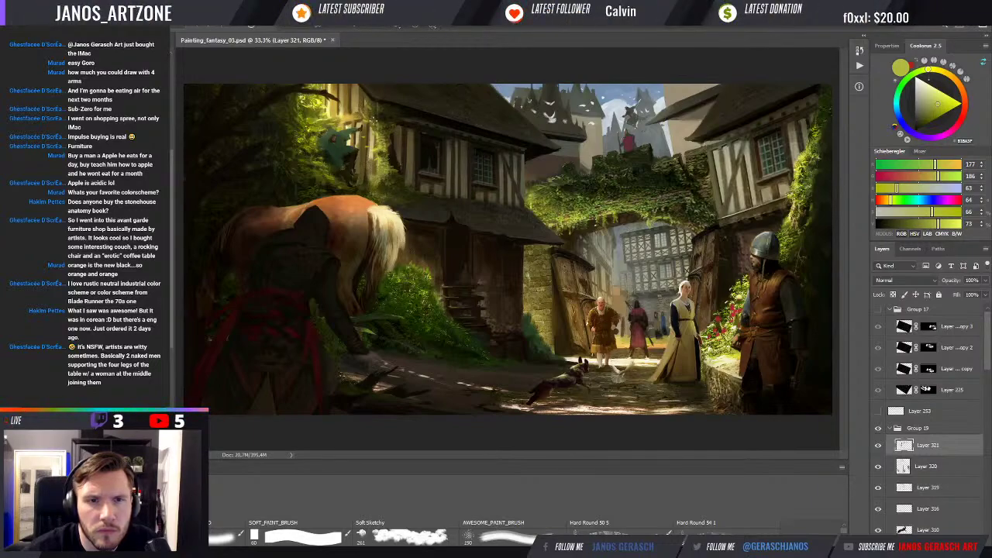
{"action": "left_click", "coordinate": [382, 113], "text": "alt"}
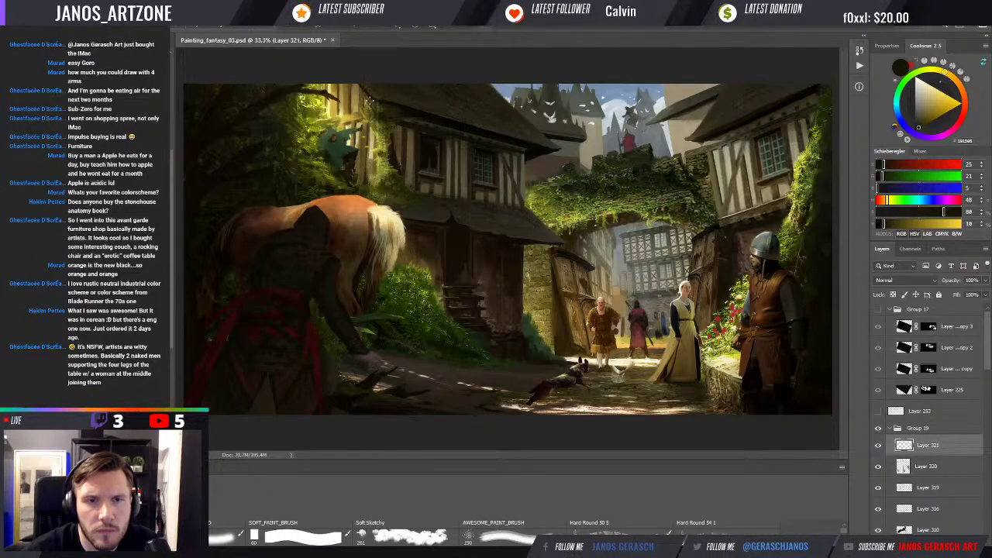
Step: Rework the creature and leaves with dark brown, horse-coat orange, olive khaki, foliage green and tan
{"action": "left_click", "coordinate": [409, 108], "text": "alt"}
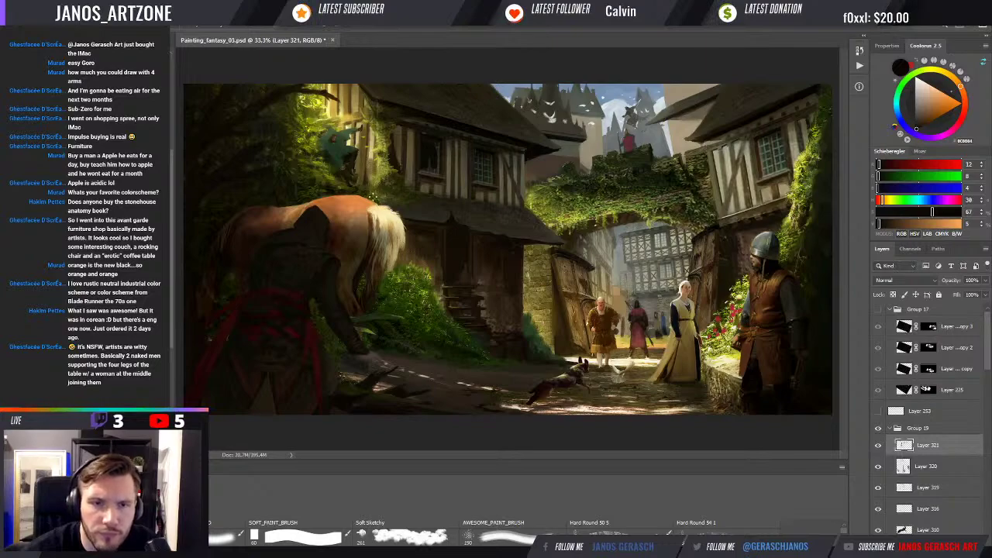
{"action": "left_click", "coordinate": [370, 199], "text": "alt"}
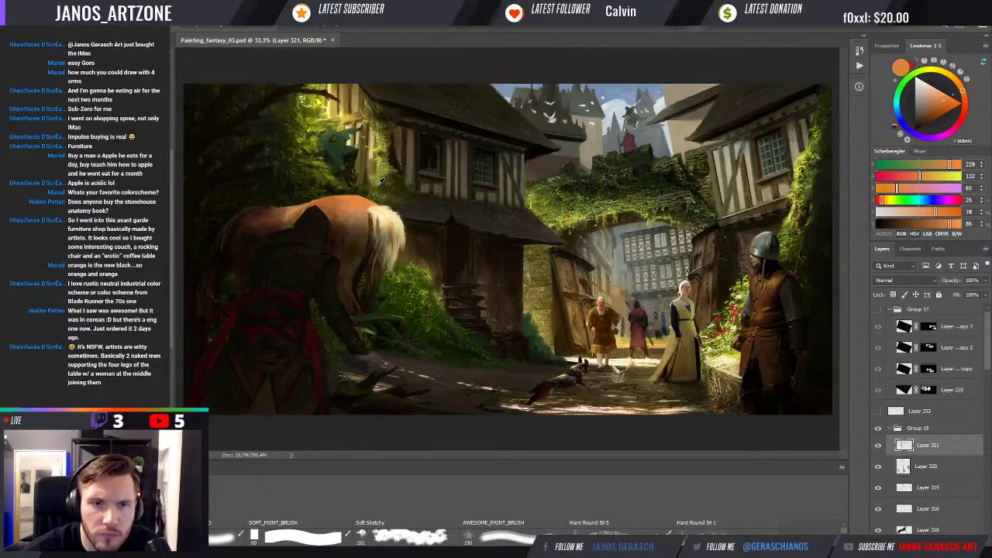
{"action": "left_click", "coordinate": [380, 187], "text": "alt"}
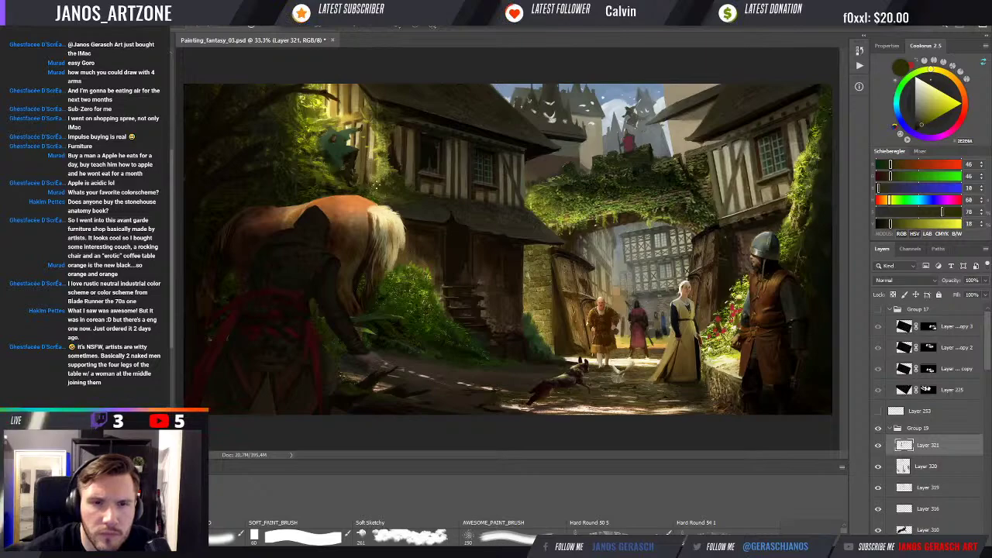
{"action": "left_click", "coordinate": [361, 158], "text": "alt"}
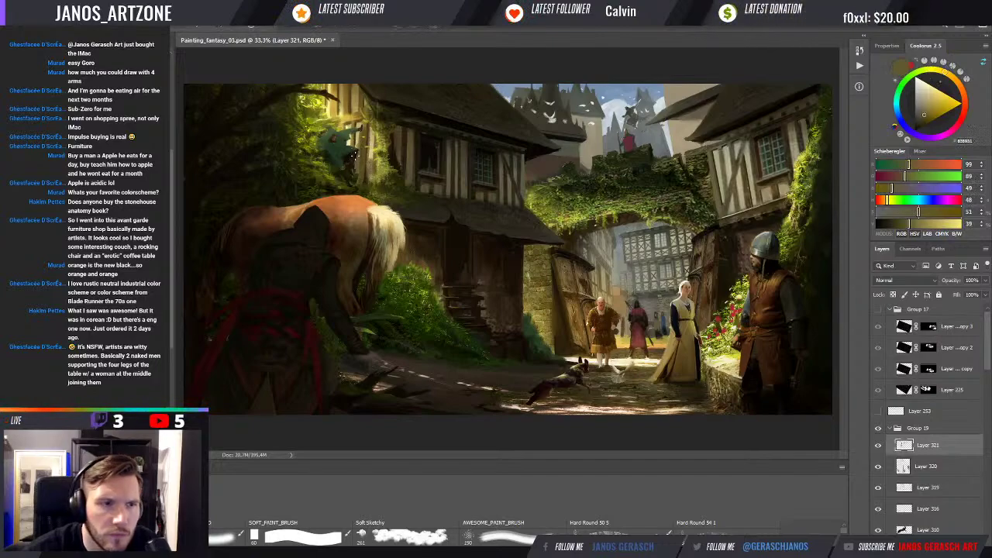
{"action": "left_click", "coordinate": [346, 134], "text": "alt"}
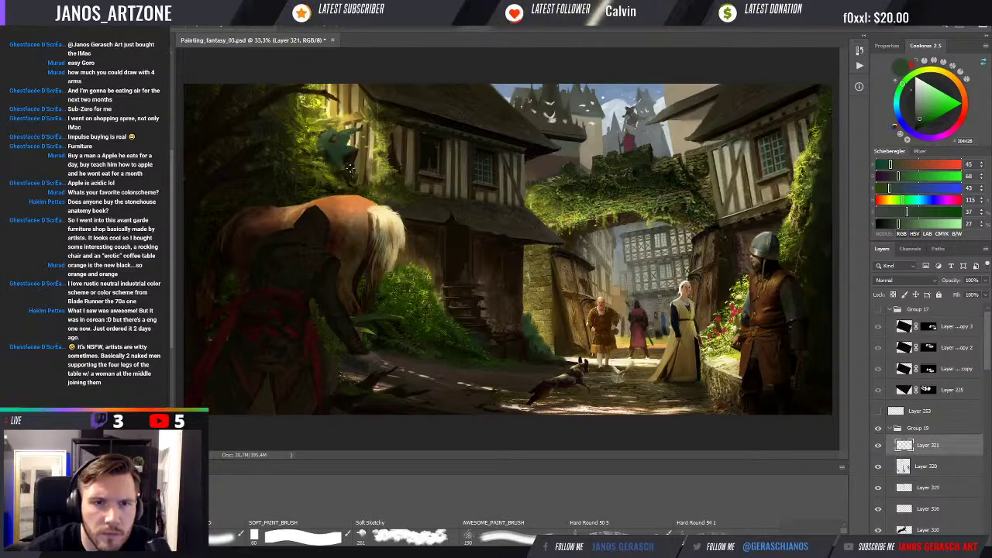
{"action": "left_click", "coordinate": [350, 109], "text": "alt"}
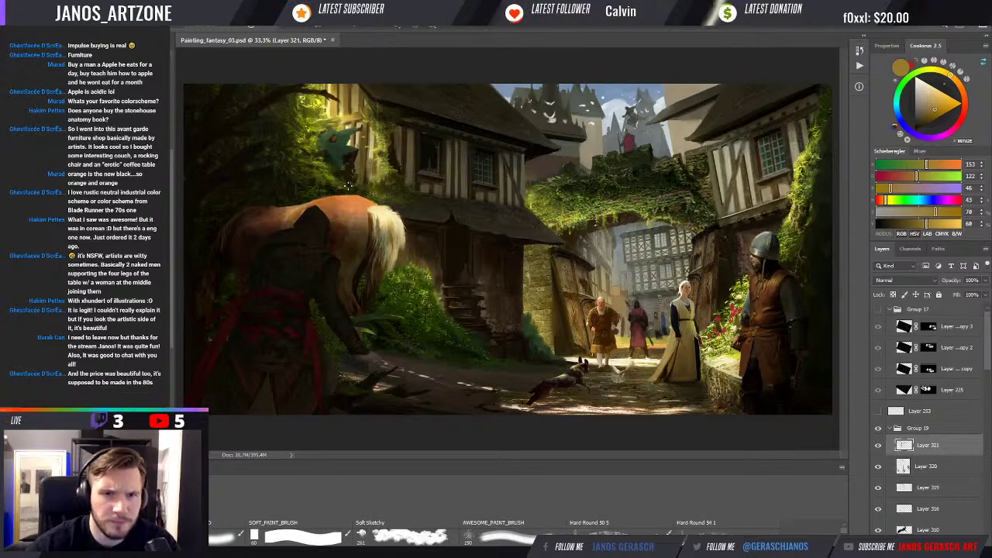
Step: Paint leaves under the eave with sunlit yellow-green, warm olive and a tone near the archway
{"action": "left_click", "coordinate": [341, 115], "text": "alt"}
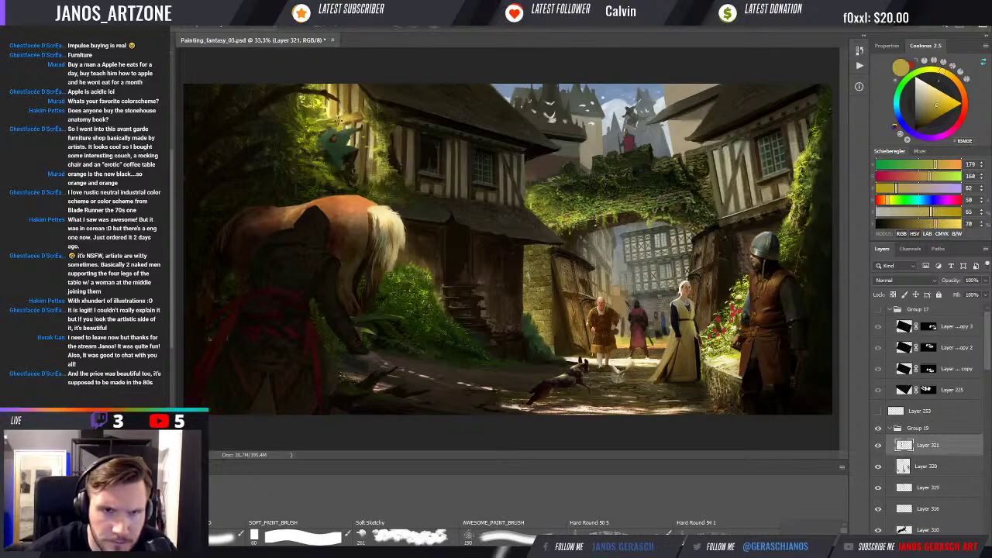
{"action": "left_click", "coordinate": [341, 117], "text": "alt"}
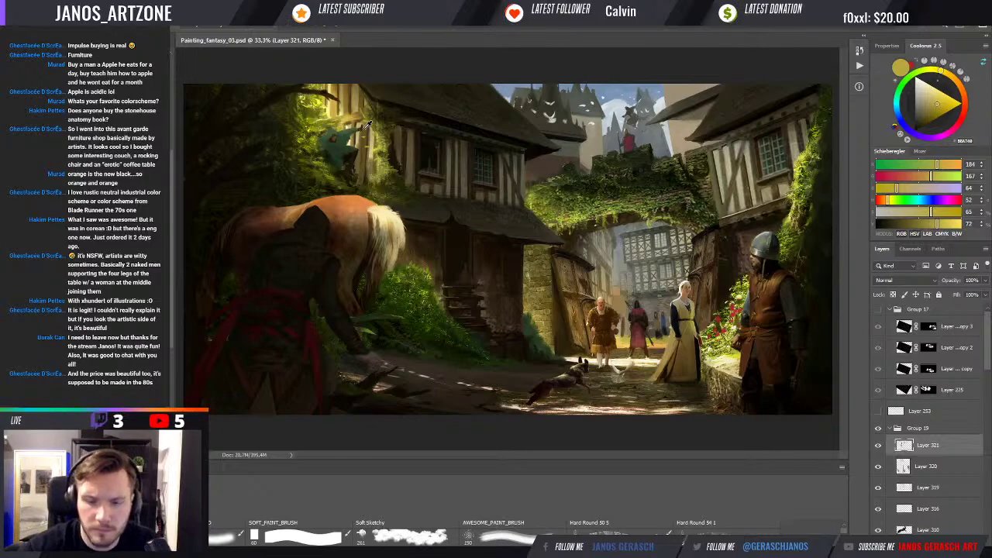
{"action": "left_click_drag", "start_coordinate": [641, 155], "coordinate": [687, 130]}
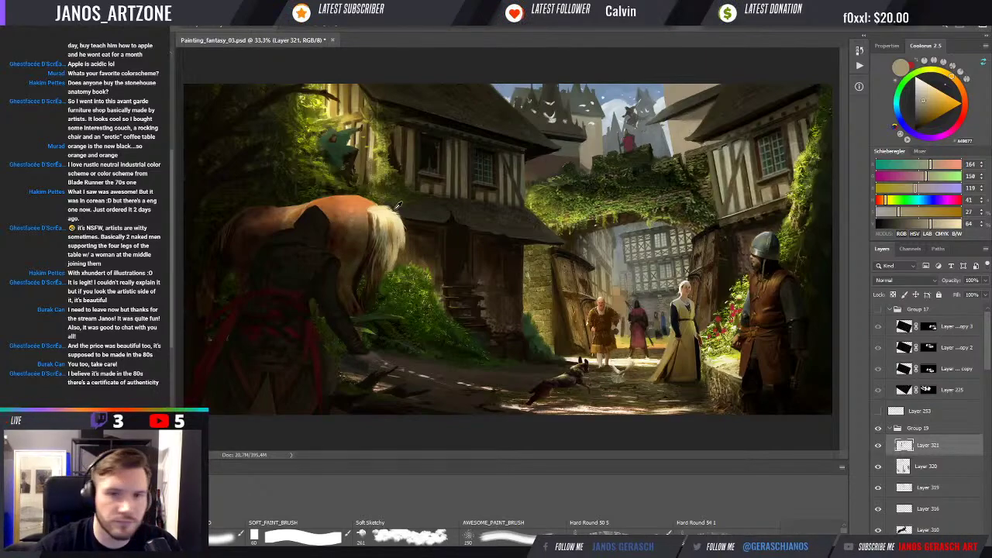
Step: Brush bright yellow-green, light yellow and dark olive leaf strokes, plus near-black shadow, beside the creature
{"action": "left_click", "coordinate": [324, 159], "text": "alt"}
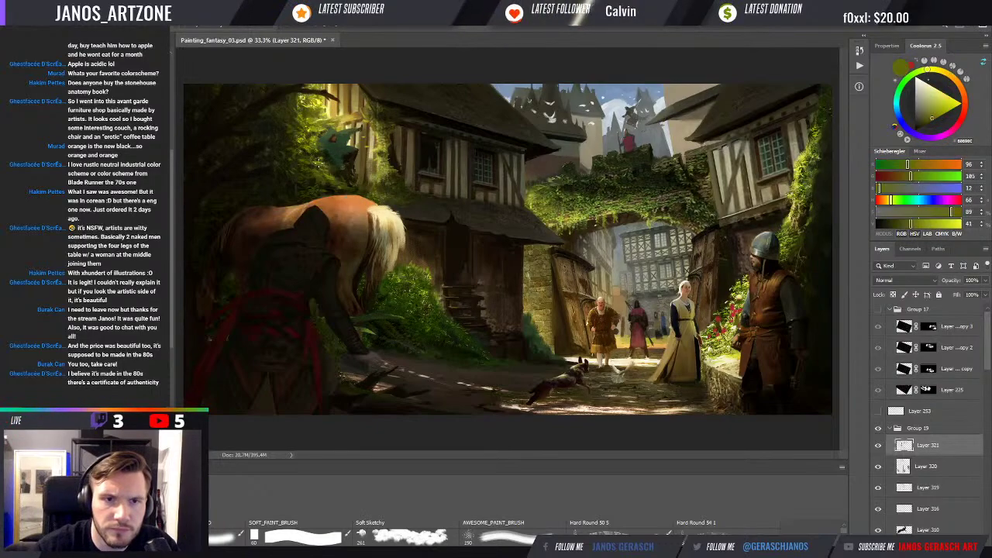
{"action": "left_click", "coordinate": [318, 166], "text": "alt"}
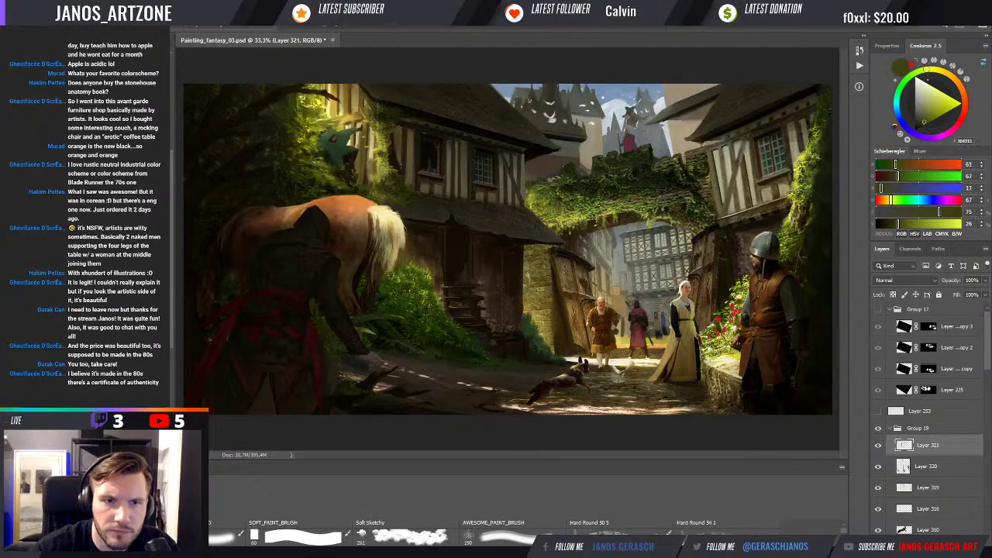
{"action": "left_click", "coordinate": [318, 162], "text": "alt"}
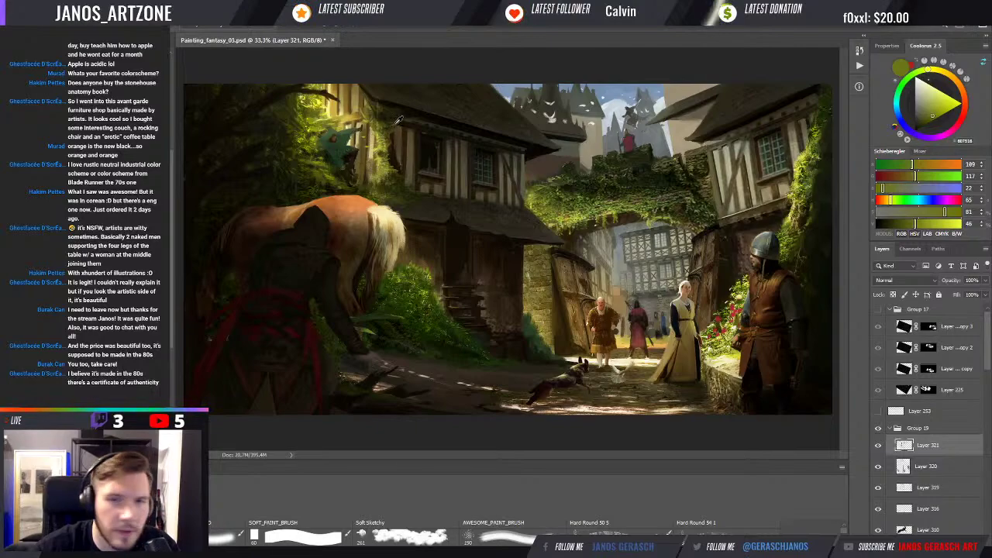
{"action": "left_click", "coordinate": [380, 146], "text": "alt"}
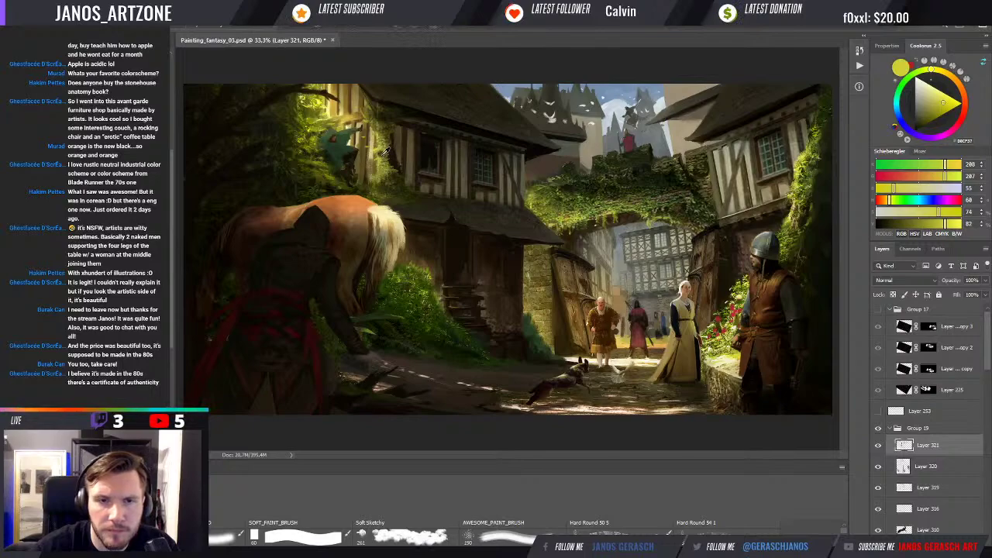
{"action": "left_click", "coordinate": [377, 155], "text": "alt"}
{"action": "left_click", "coordinate": [372, 158], "text": "alt"}
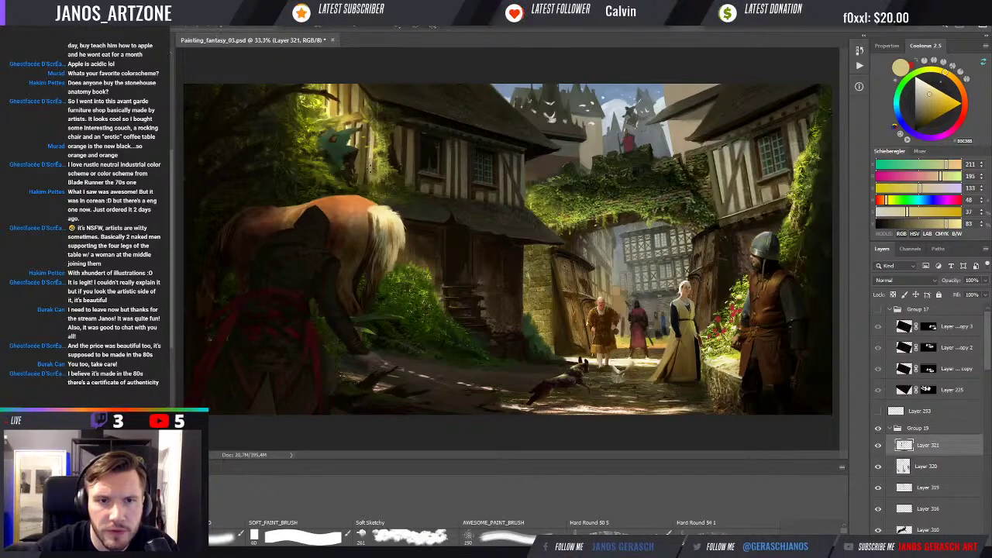
{"action": "left_click", "coordinate": [381, 165], "text": "alt"}
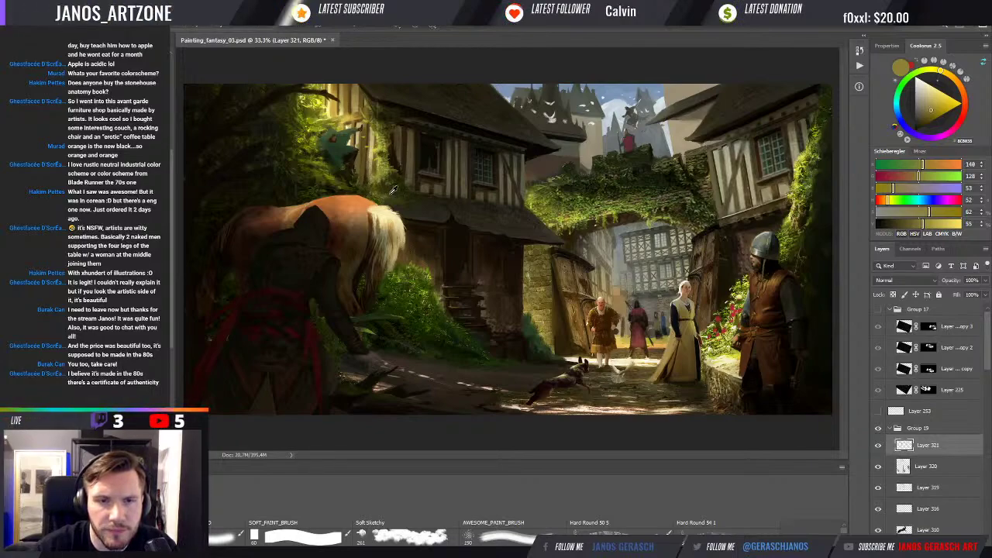
{"action": "left_click", "coordinate": [345, 191], "text": "alt"}
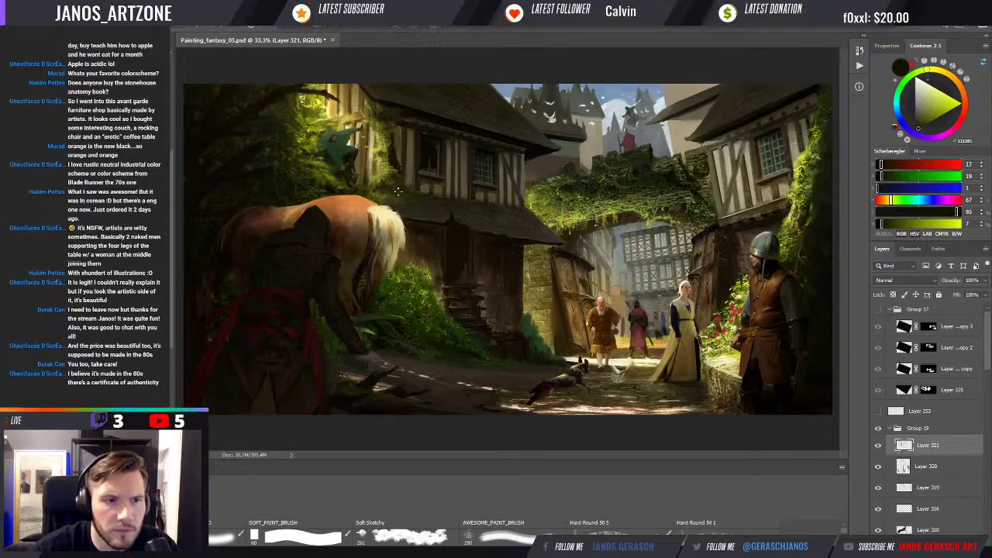
Step: Touch the foliage beside the creature with olive and bright yellow-green strokes
{"action": "left_click", "coordinate": [394, 165], "text": "alt"}
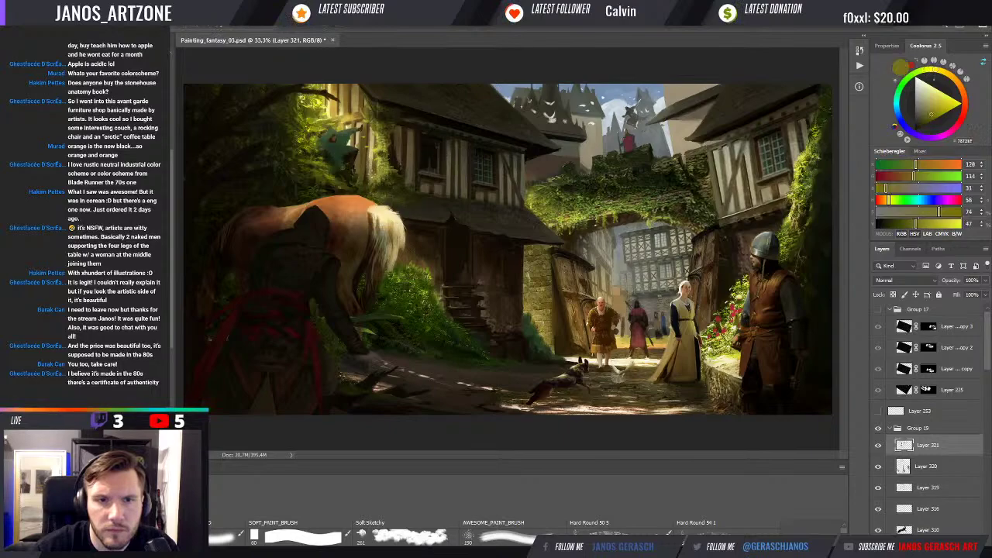
{"action": "left_click", "coordinate": [377, 178], "text": "alt"}
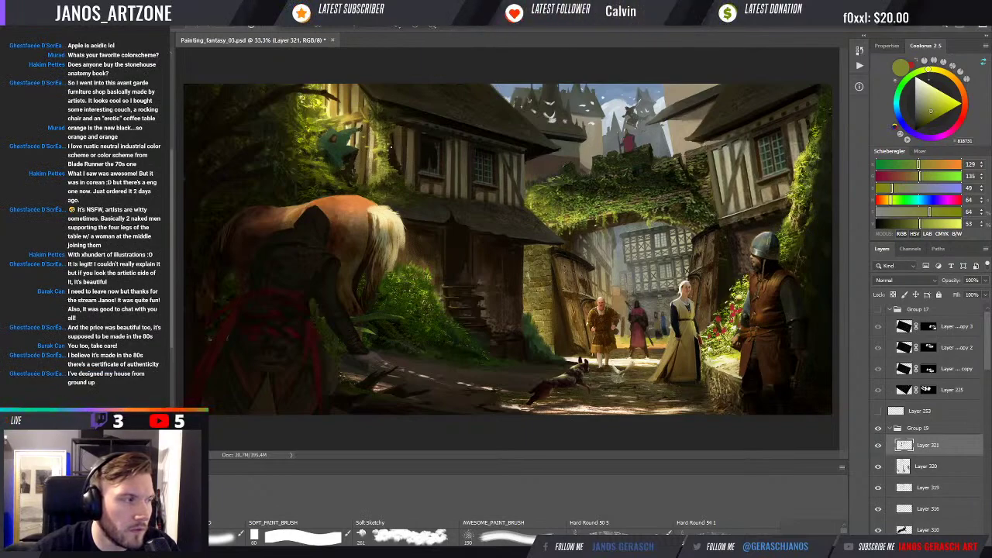
{"action": "left_click", "coordinate": [381, 146], "text": "alt"}
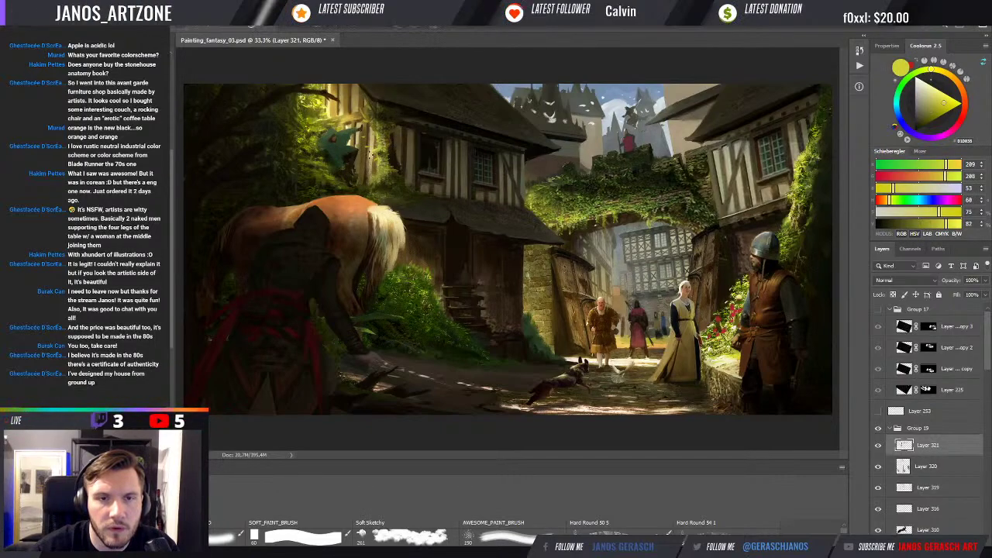
Step: Repaint the shadowed timber wall by the window in dark and lighter browns
{"action": "left_click", "coordinate": [396, 147], "text": "alt"}
{"action": "left_click", "coordinate": [392, 135], "text": "alt"}
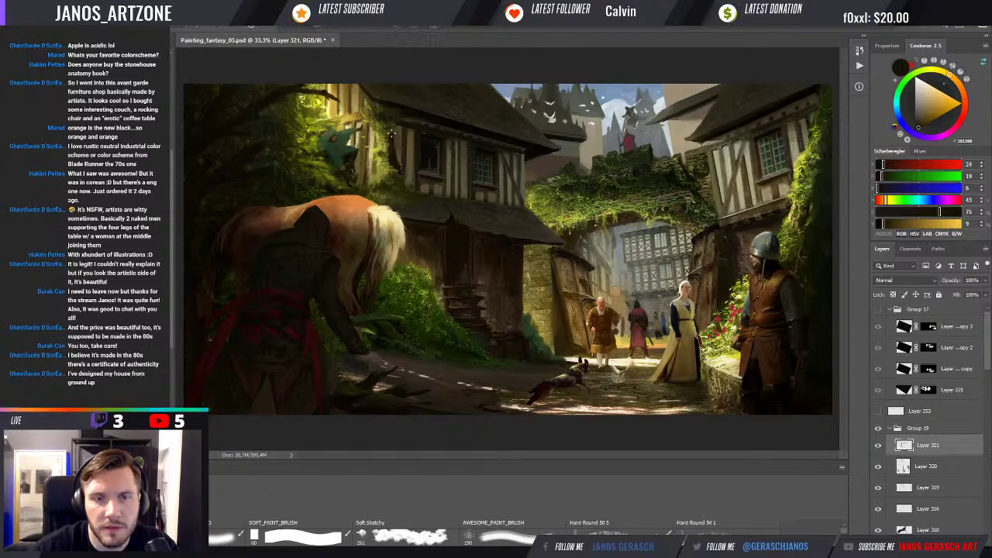
{"action": "left_click", "coordinate": [397, 139], "text": "alt"}
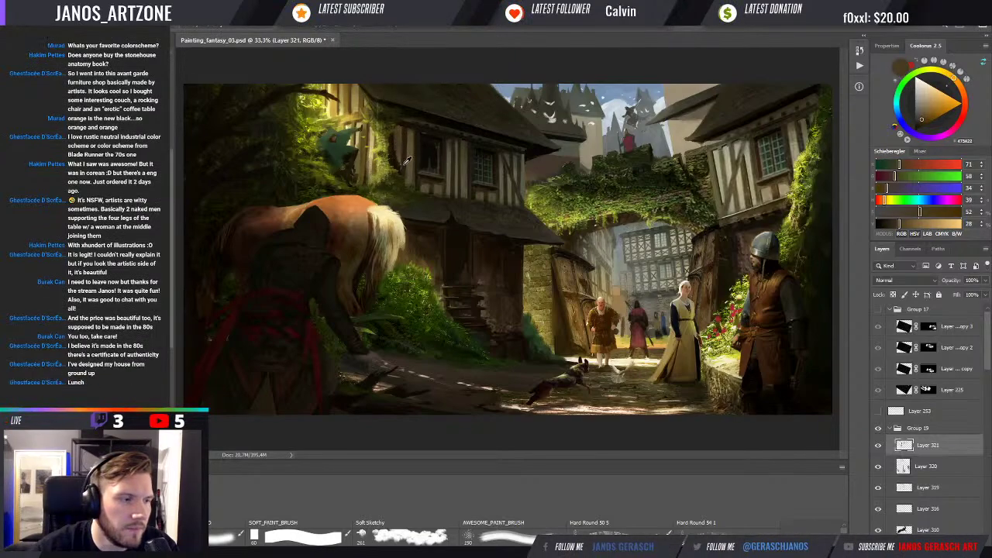
{"action": "left_click", "coordinate": [403, 147], "text": "alt"}
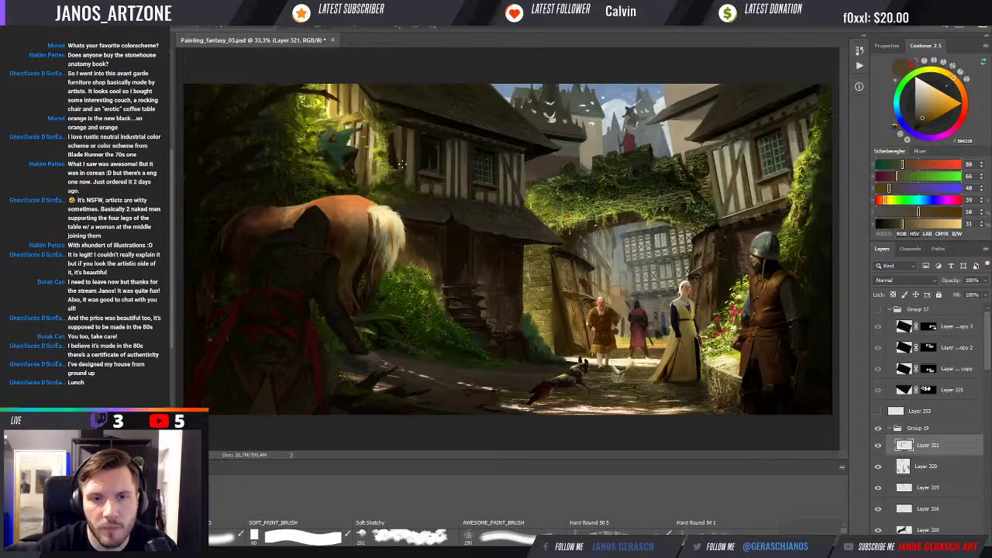
{"action": "left_click", "coordinate": [402, 173], "text": "alt"}
{"action": "left_click", "coordinate": [404, 168], "text": "alt"}
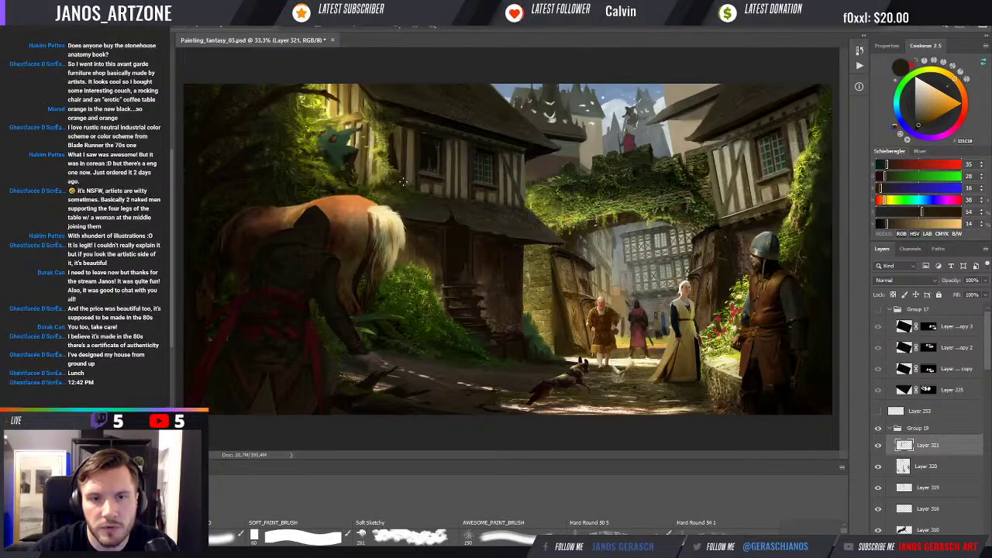
{"action": "left_click", "coordinate": [410, 143], "text": "alt"}
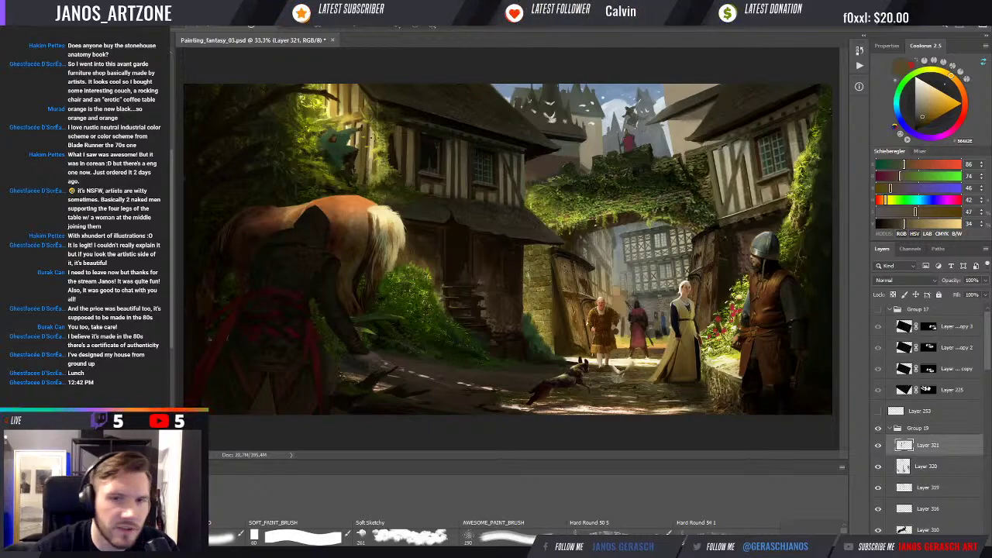
Step: Rework the foliage above the creature with dark olives, yellow-olive and brown shadows
{"action": "left_click", "coordinate": [372, 113], "text": "alt"}
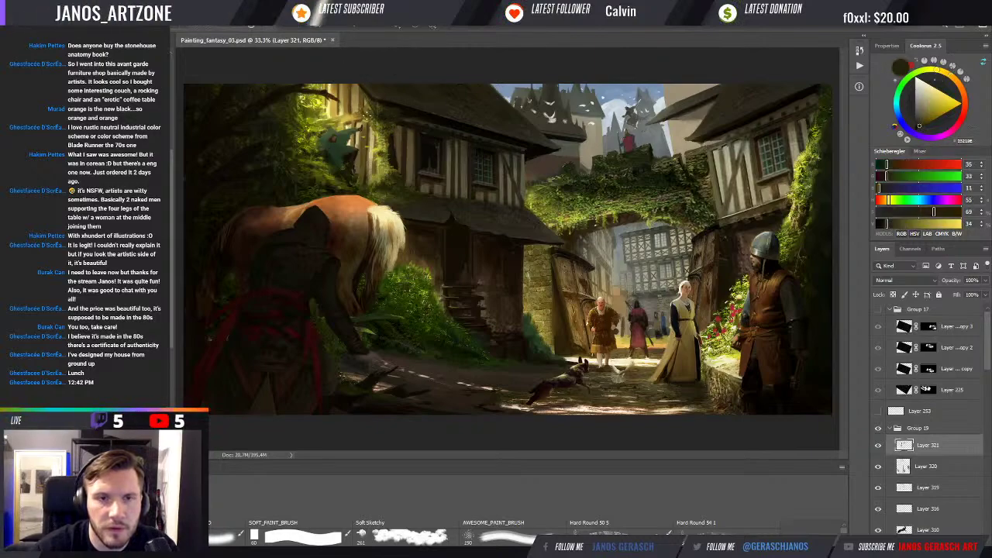
{"action": "left_click", "coordinate": [379, 121], "text": "alt"}
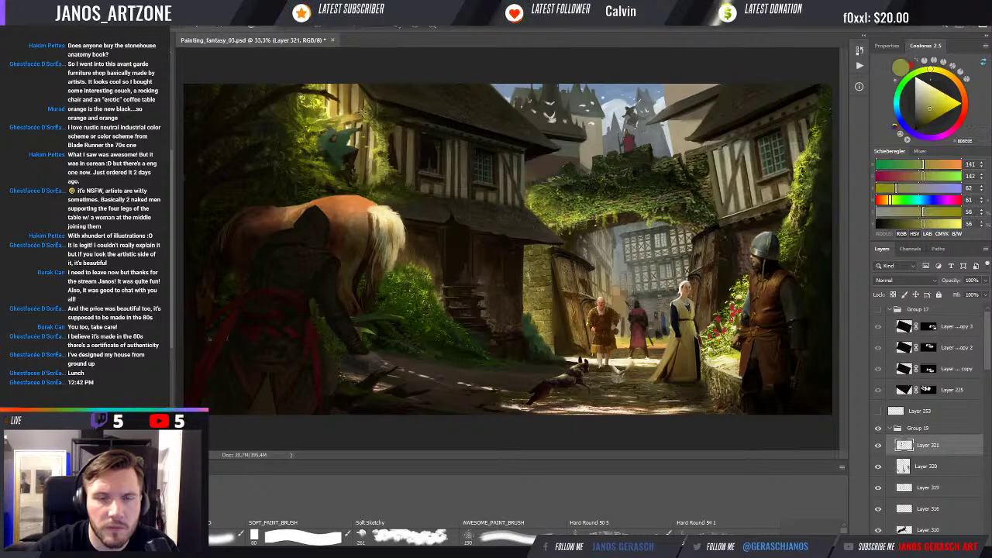
{"action": "left_click", "coordinate": [380, 113], "text": "alt"}
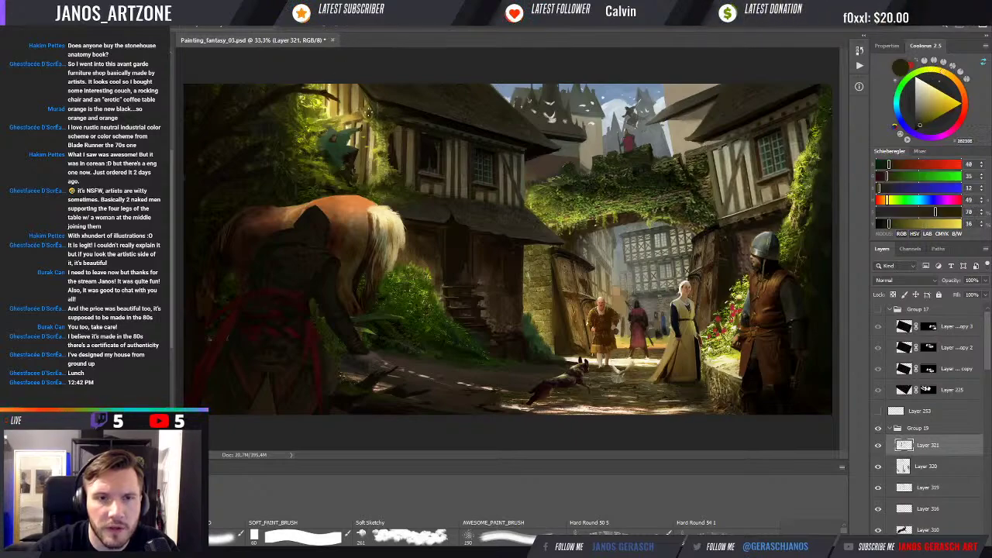
{"action": "left_click", "coordinate": [365, 112], "text": "alt"}
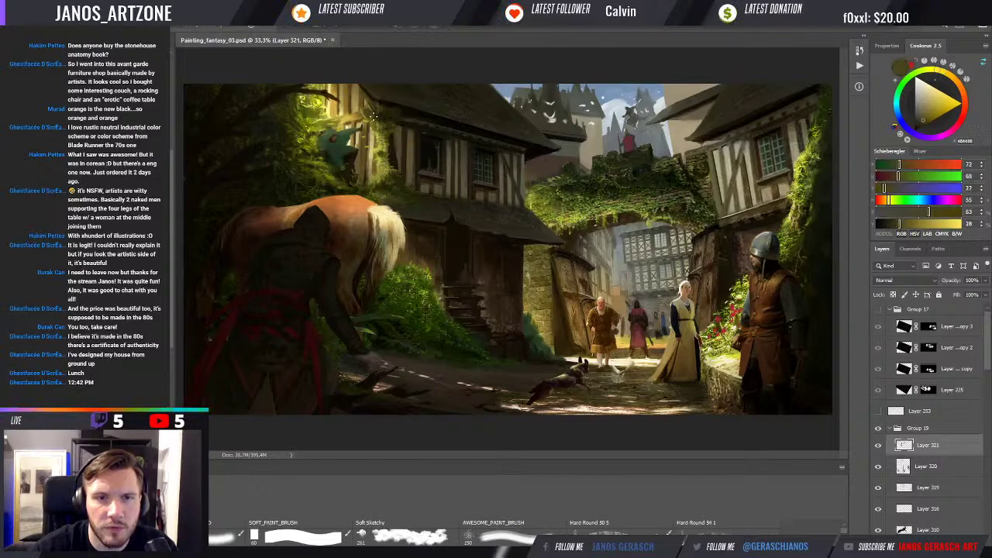
{"action": "left_click", "coordinate": [364, 110], "text": "alt"}
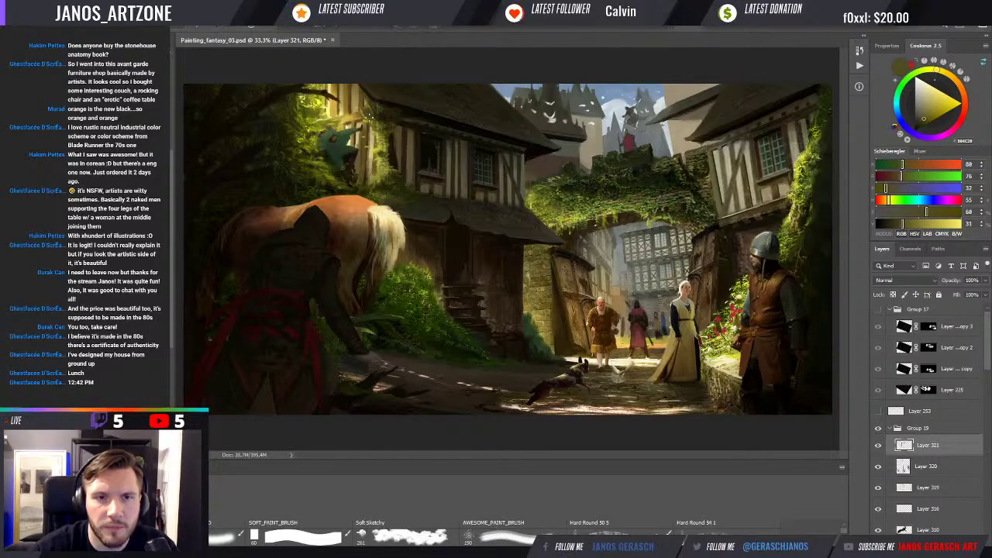
{"action": "left_click", "coordinate": [371, 115], "text": "alt"}
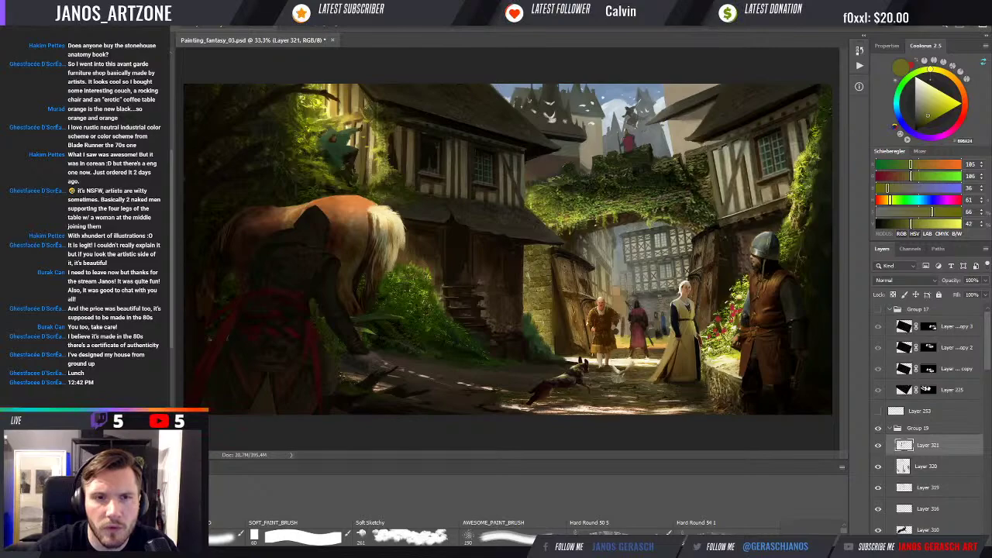
{"action": "left_click", "coordinate": [361, 114], "text": "alt"}
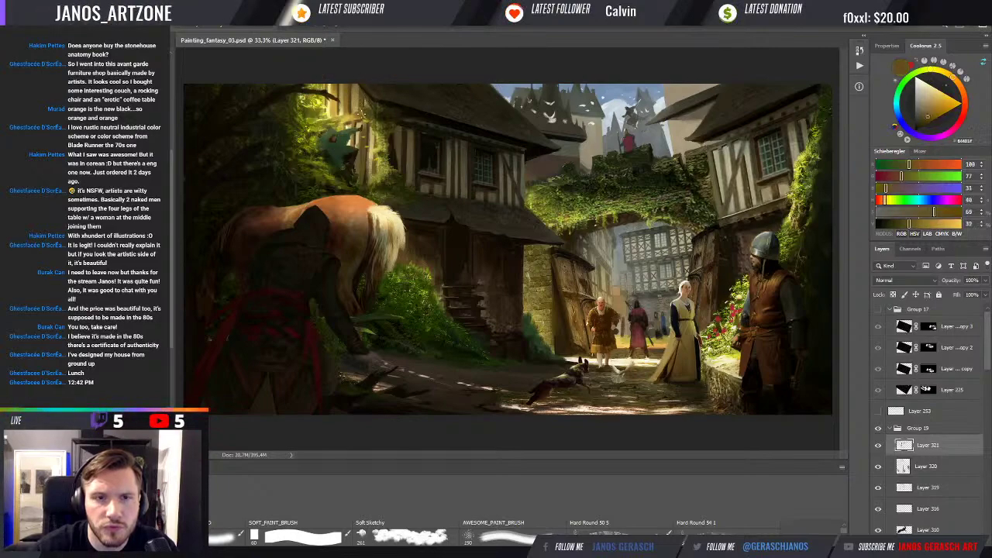
{"action": "left_click", "coordinate": [361, 113], "text": "alt"}
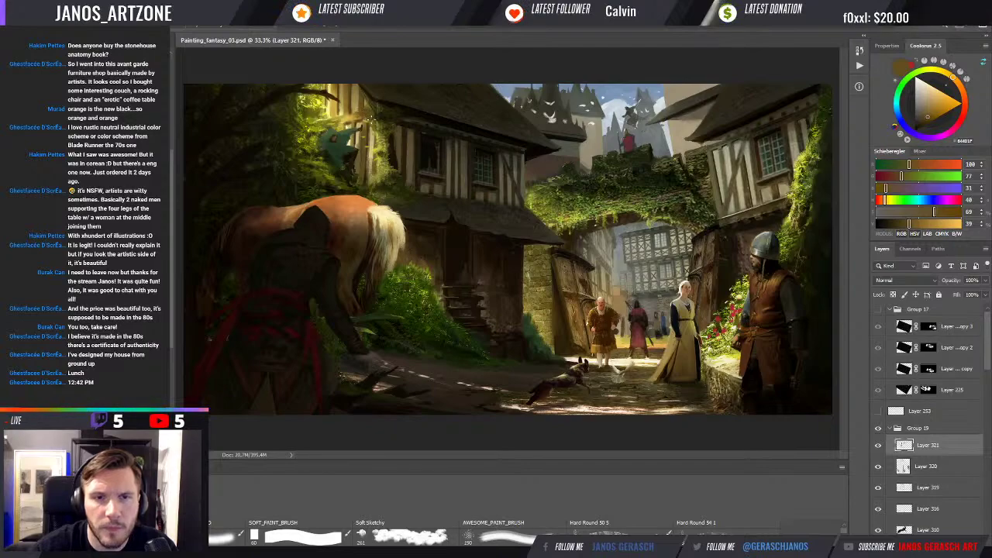
Step: Paint bright yellow sunlit touches and warm brown shadows onto the teal creature and nearby leaves
{"action": "left_click", "coordinate": [382, 144], "text": "alt"}
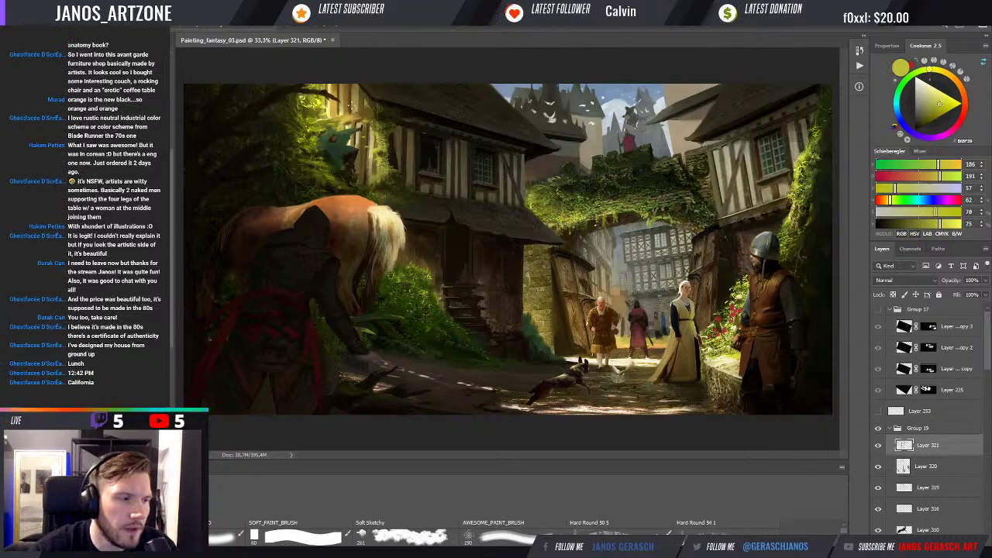
{"action": "left_click", "coordinate": [363, 113], "text": "alt"}
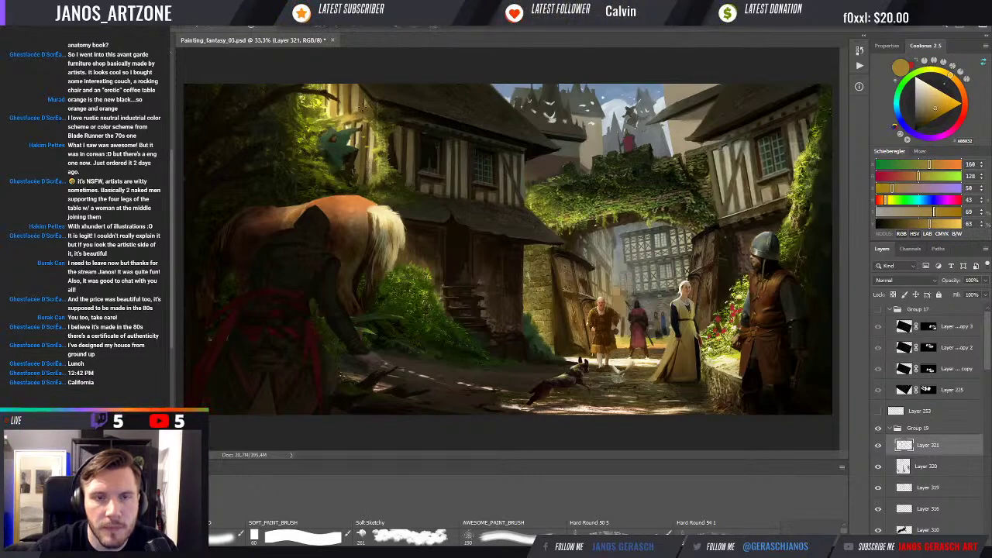
{"action": "left_click", "coordinate": [365, 108], "text": "alt"}
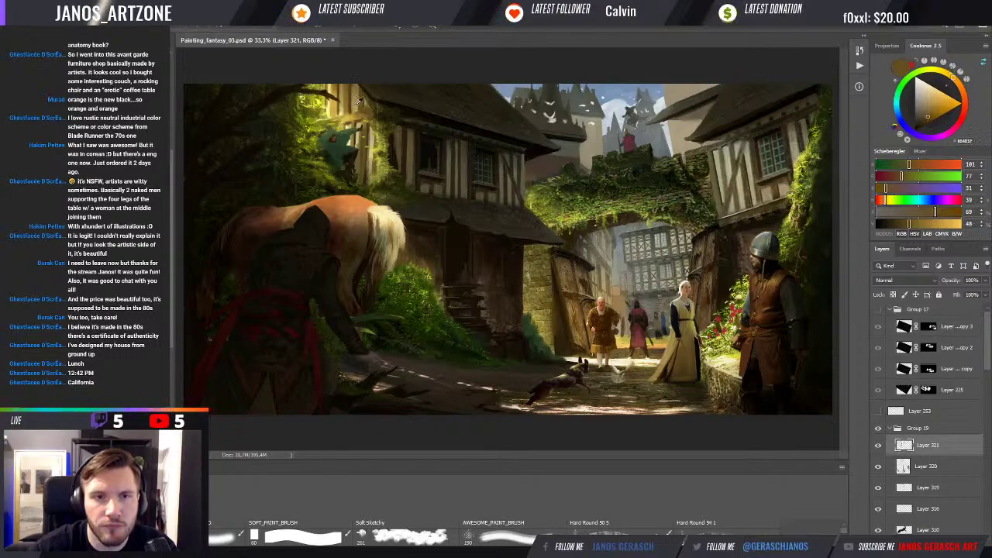
{"action": "left_click", "coordinate": [357, 104], "text": "alt"}
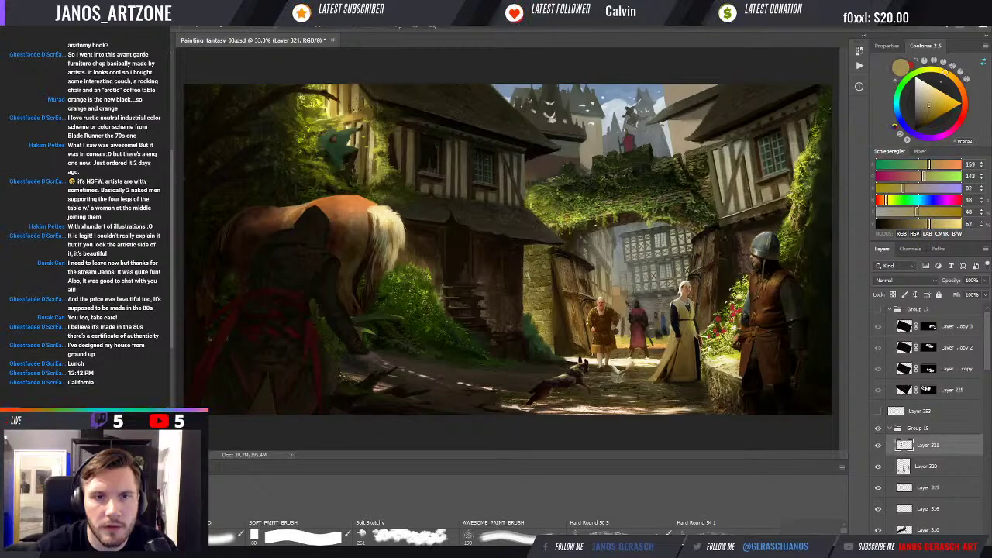
{"action": "left_click", "coordinate": [362, 102], "text": "alt"}
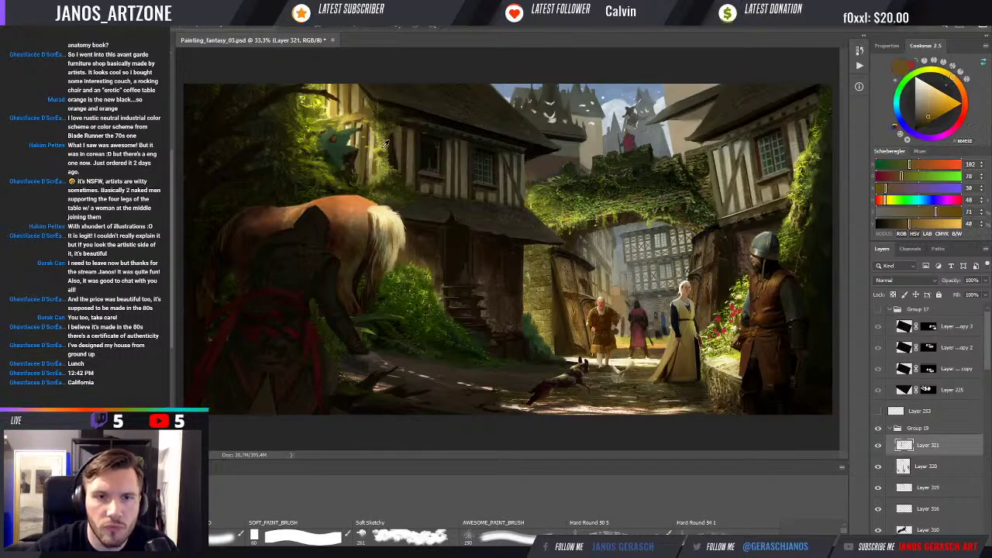
{"action": "left_click", "coordinate": [380, 114], "text": "alt"}
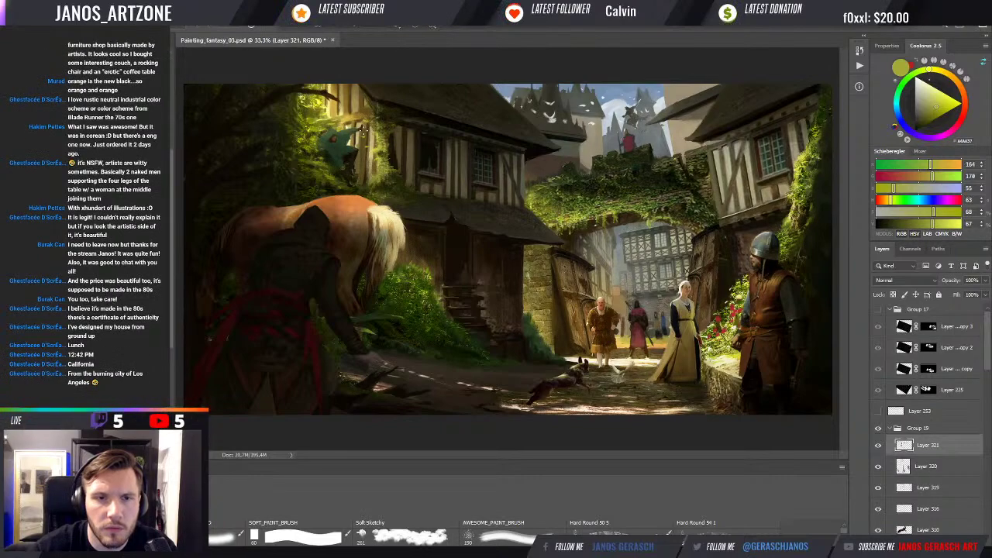
{"action": "left_click", "coordinate": [361, 126], "text": "alt"}
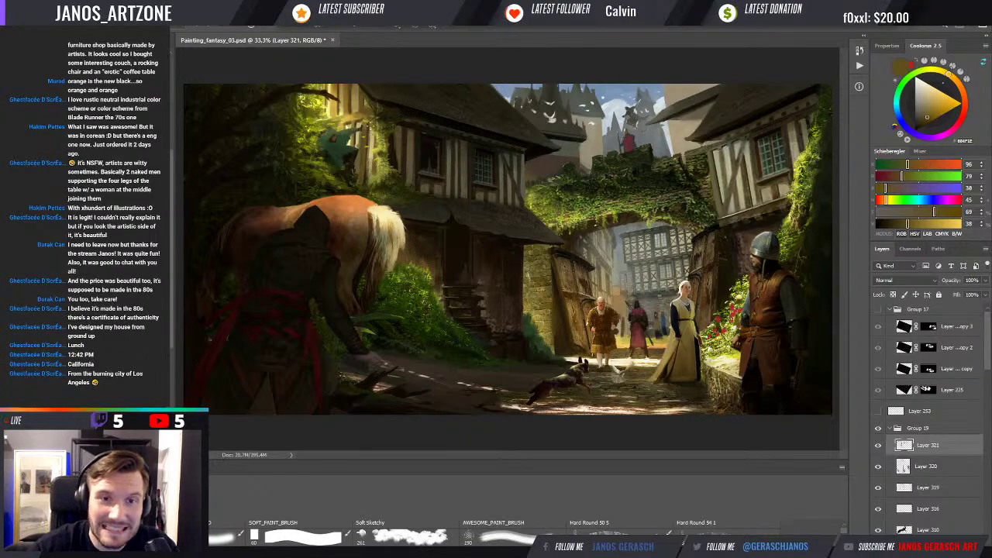
{"action": "left_click", "coordinate": [380, 146], "text": "alt"}
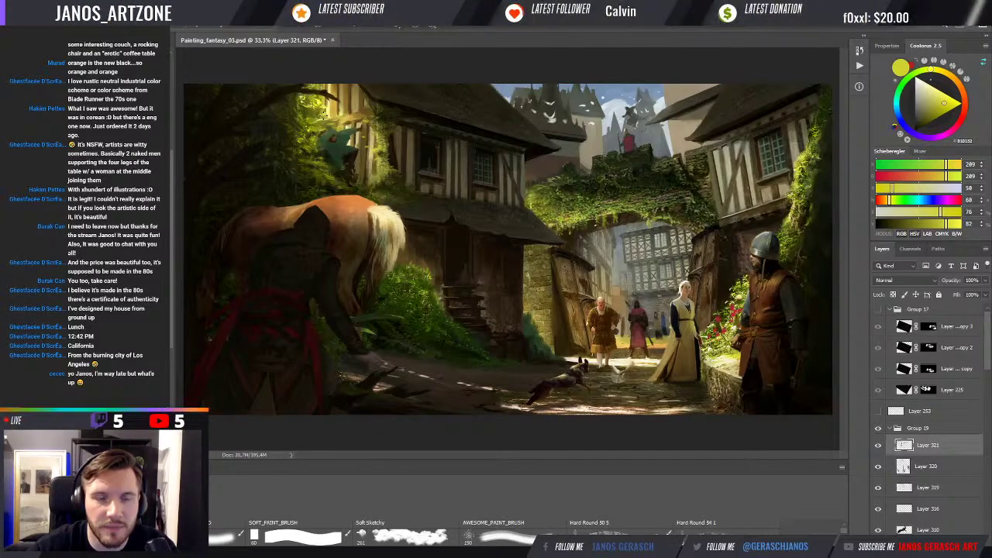
Step: Paint pale yellow, orange, dark green and near-black leaf detail into the foliage around the creature
{"action": "left_click", "coordinate": [331, 106], "text": "alt"}
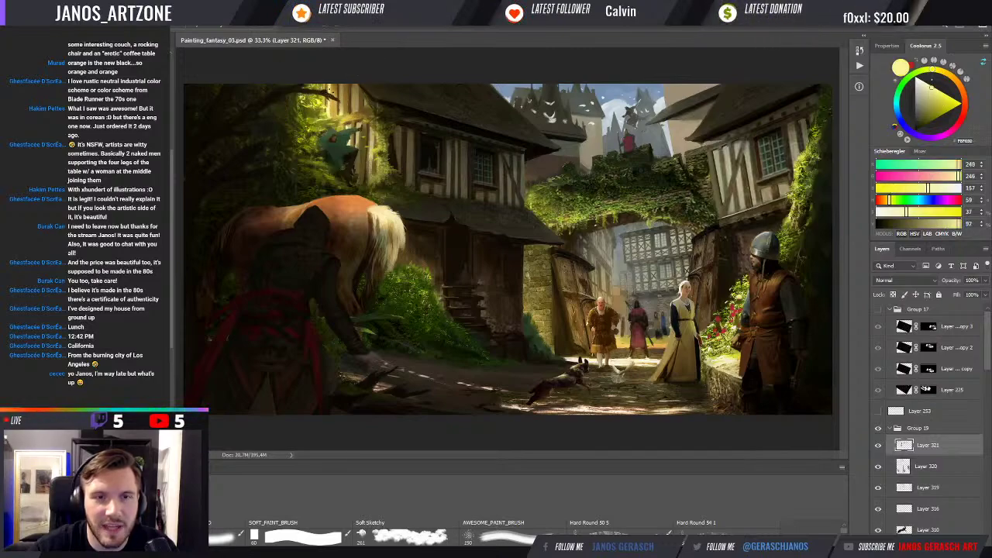
{"action": "left_click", "coordinate": [329, 94], "text": "alt"}
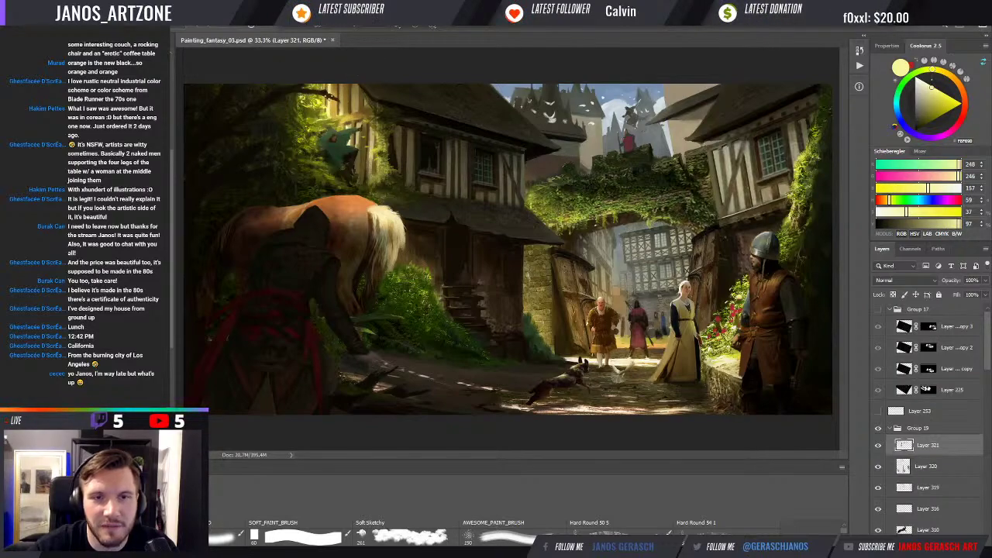
{"action": "left_click", "coordinate": [353, 168], "text": "alt"}
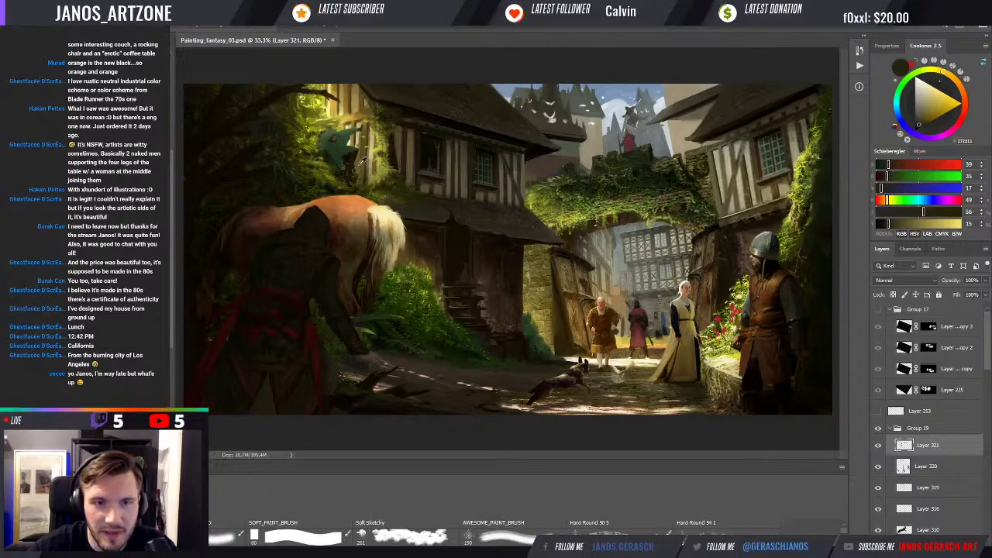
{"action": "left_click", "coordinate": [359, 164], "text": "alt"}
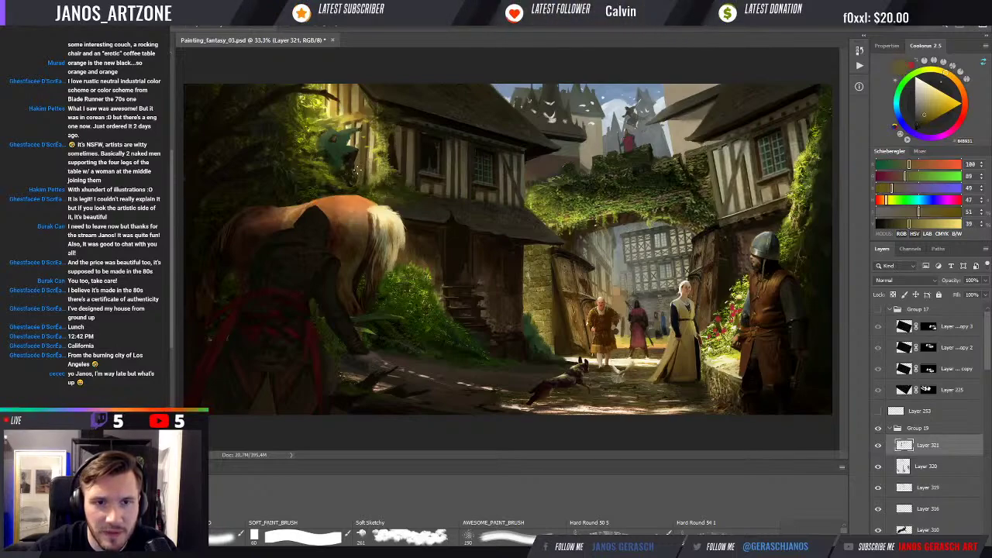
{"action": "left_click", "coordinate": [356, 176], "text": "alt"}
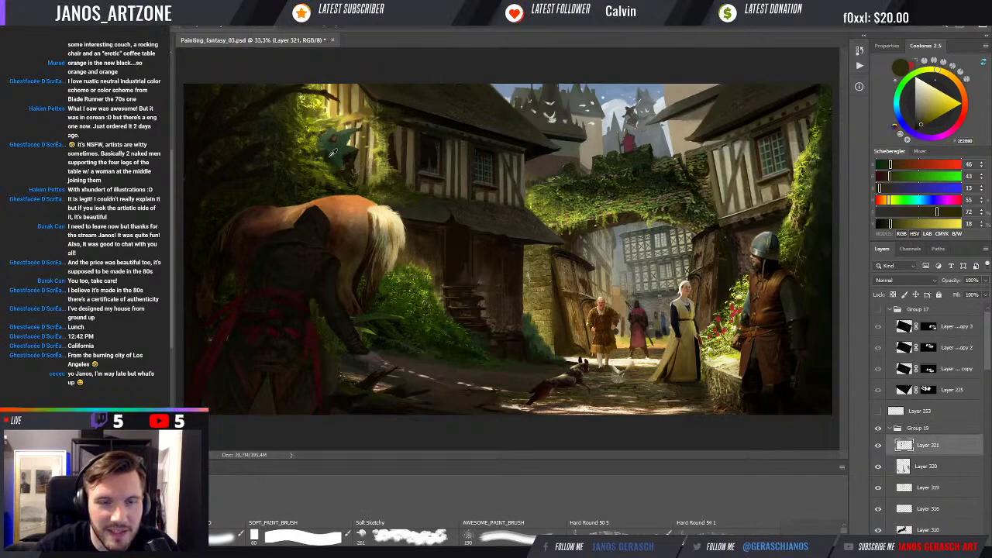
{"action": "left_click", "coordinate": [329, 150], "text": "alt"}
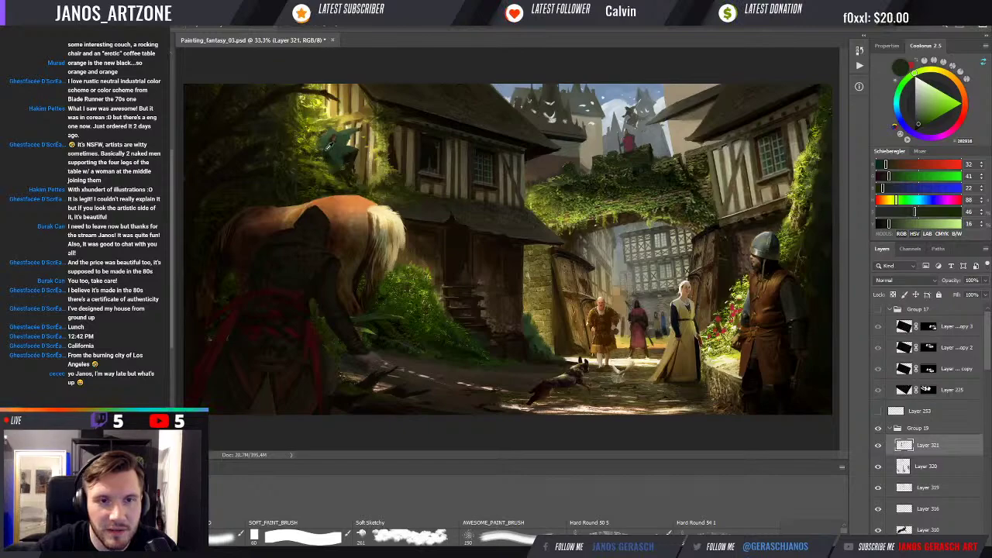
{"action": "left_click", "coordinate": [329, 144], "text": "alt"}
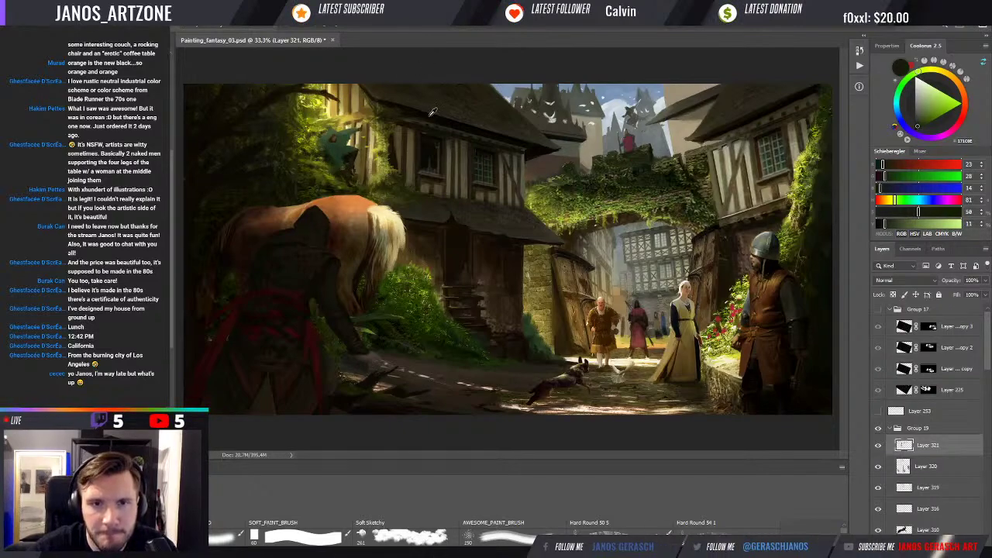
{"action": "left_click", "coordinate": [407, 112], "text": "alt"}
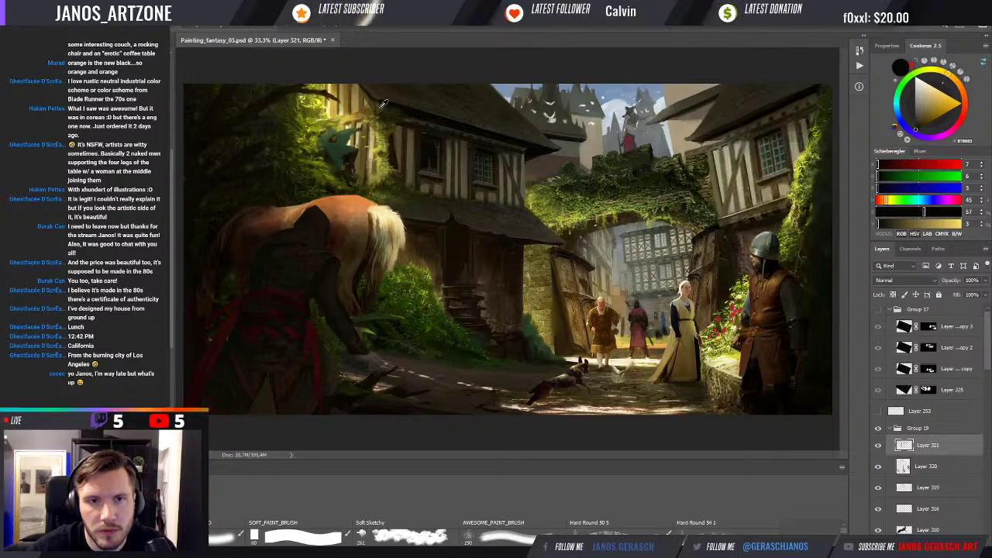
{"action": "left_click", "coordinate": [392, 106], "text": "alt"}
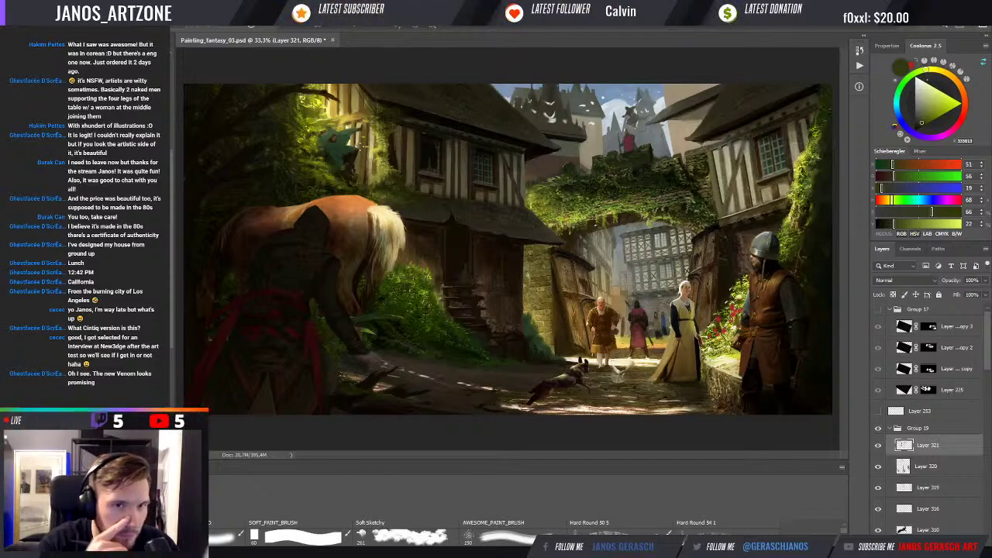
Step: Repaint the eave with dark browns and olive sampled from the roof and timber beam
{"action": "left_click", "coordinate": [398, 101], "text": "alt"}
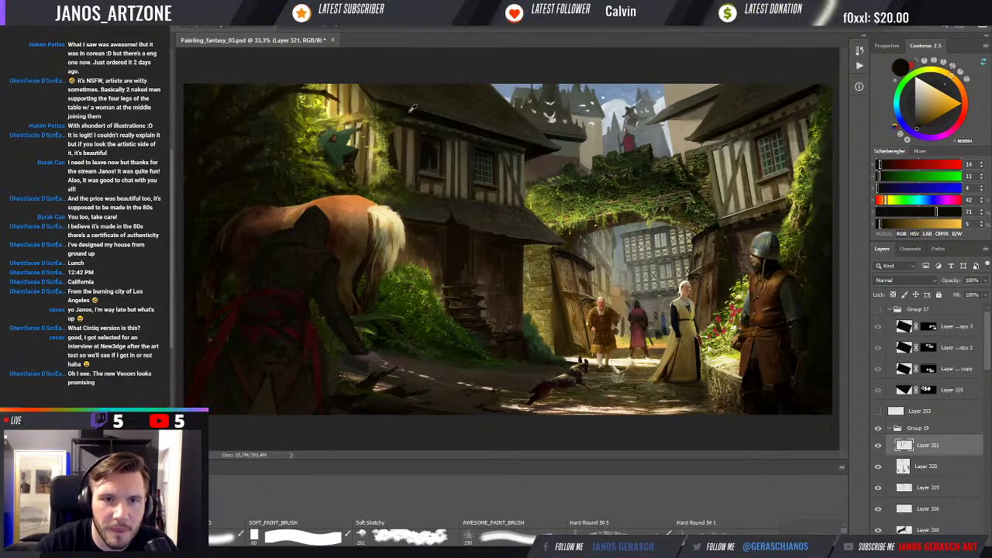
{"action": "left_click", "coordinate": [386, 105], "text": "alt"}
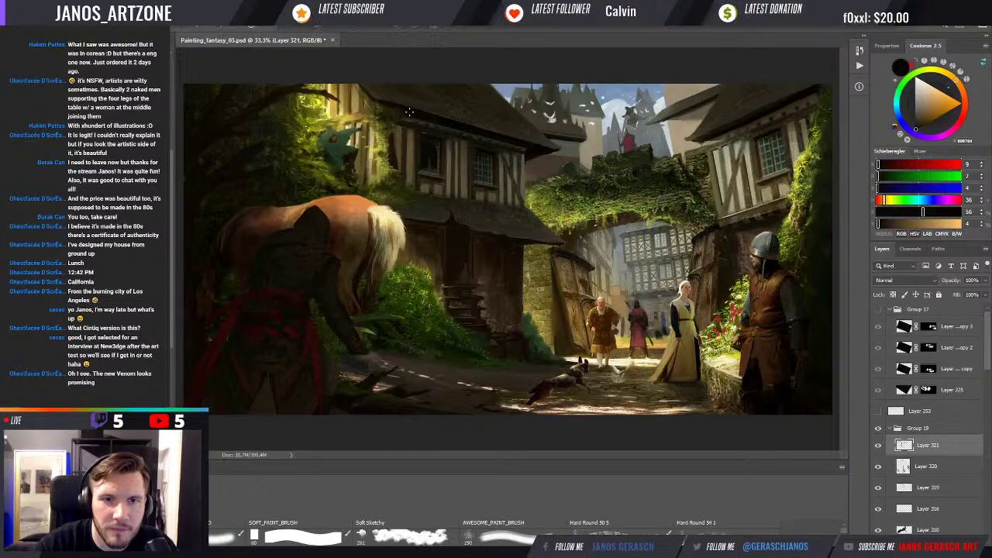
{"action": "left_click", "coordinate": [401, 114], "text": "alt"}
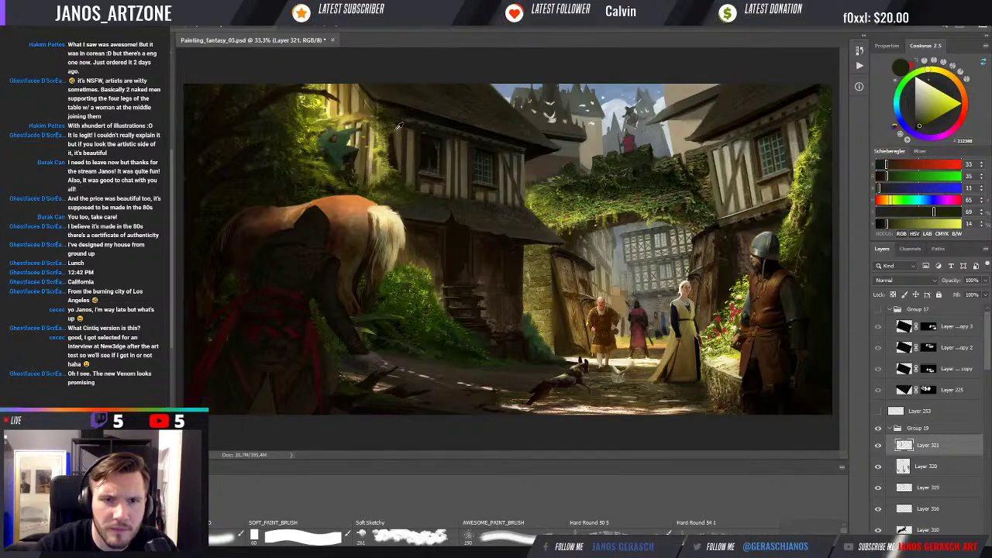
{"action": "left_click", "coordinate": [388, 131], "text": "alt"}
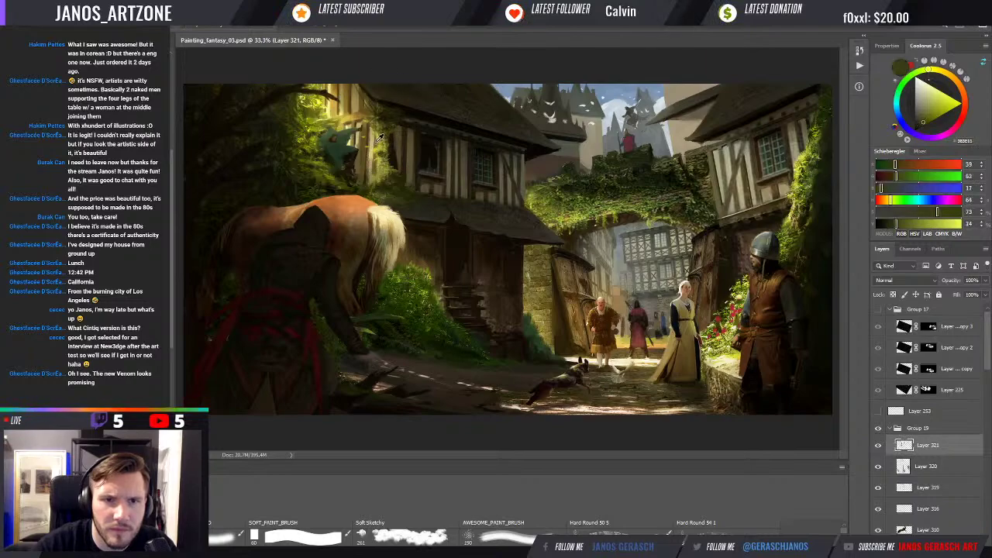
{"action": "left_click", "coordinate": [378, 140], "text": "alt"}
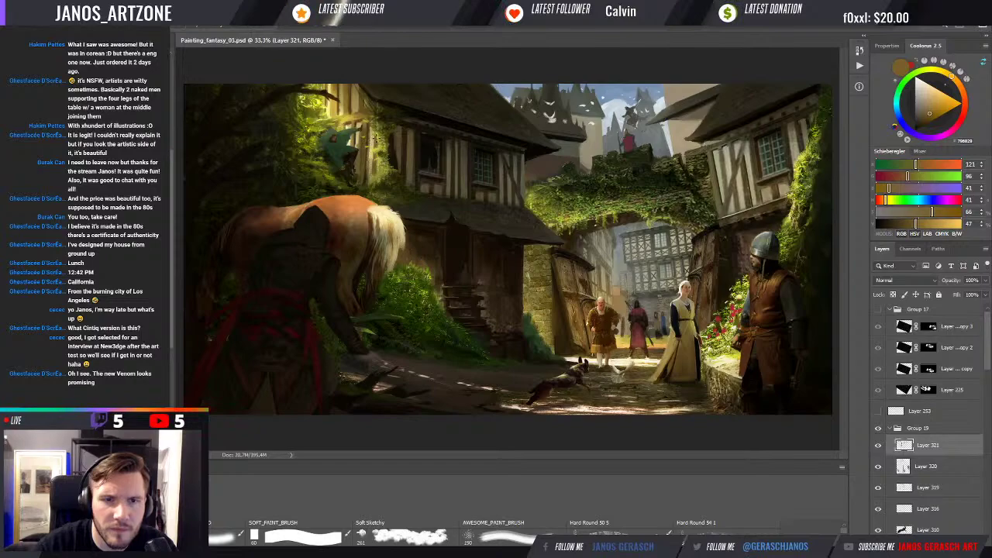
Step: Add golden yellow sunlight plus mid olive and dark green tones along the eave and house
{"action": "left_click", "coordinate": [373, 147], "text": "alt"}
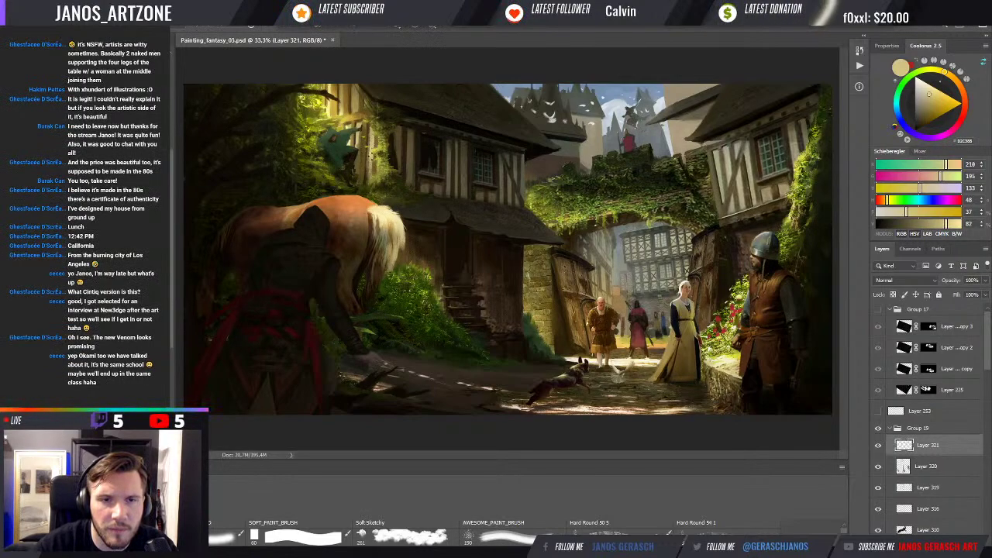
{"action": "left_click", "coordinate": [370, 143], "text": "alt"}
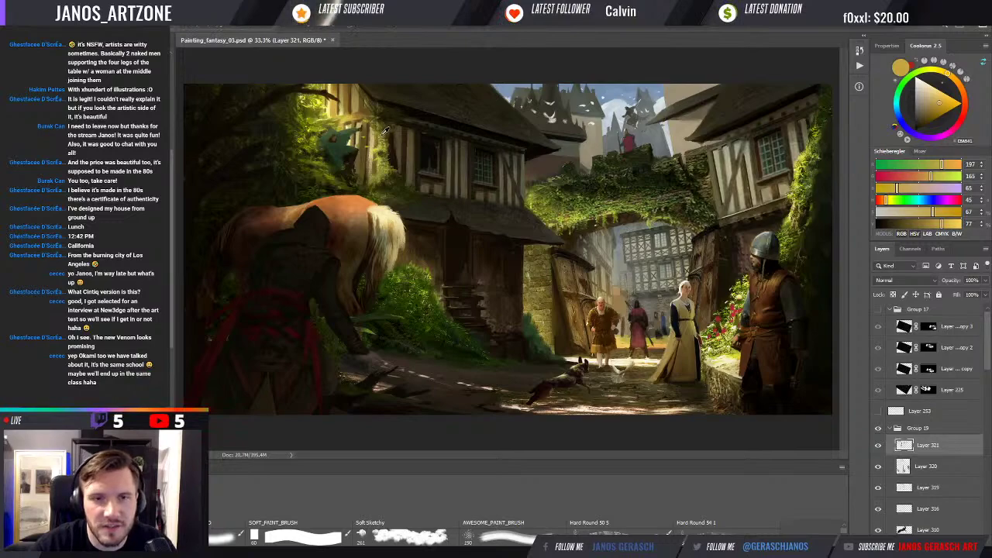
{"action": "left_click", "coordinate": [397, 113], "text": "alt"}
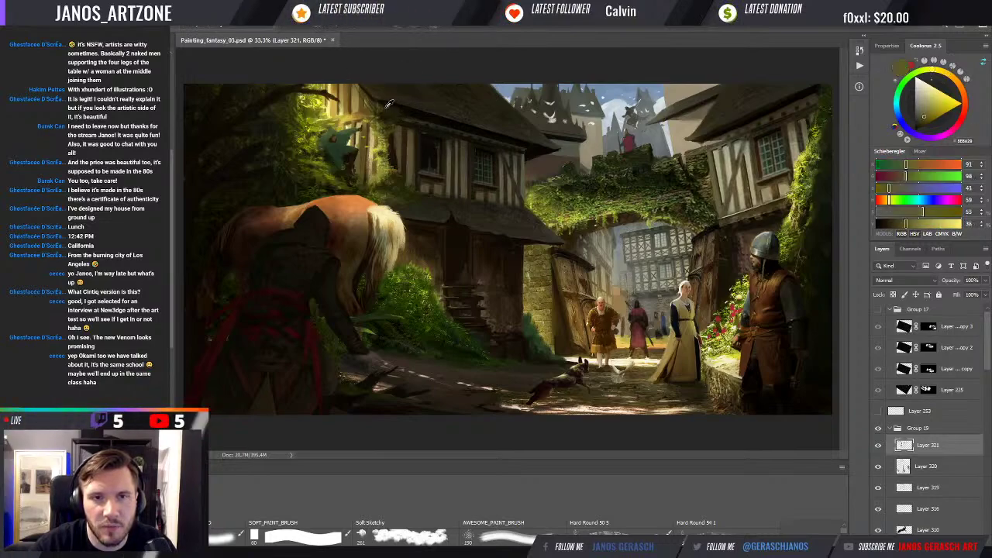
{"action": "left_click", "coordinate": [397, 113], "text": "alt"}
{"action": "left_click", "coordinate": [385, 120], "text": "alt"}
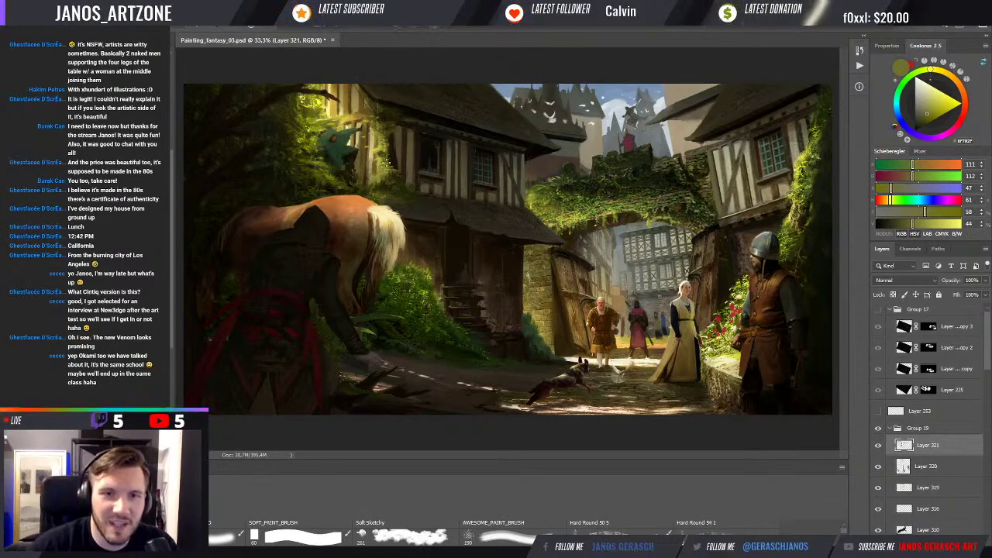
{"action": "left_click", "coordinate": [395, 177], "text": "alt"}
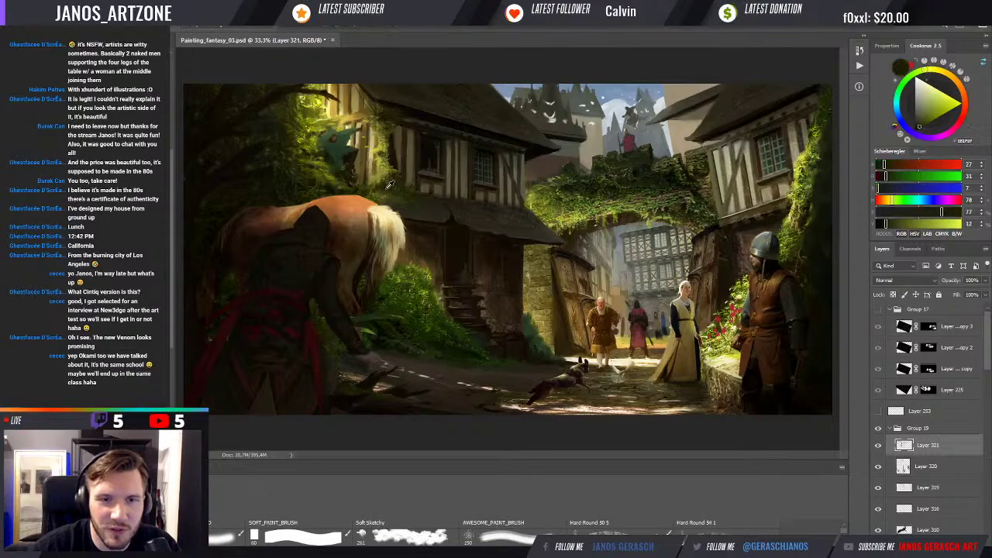
{"action": "left_click", "coordinate": [393, 190], "text": "alt"}
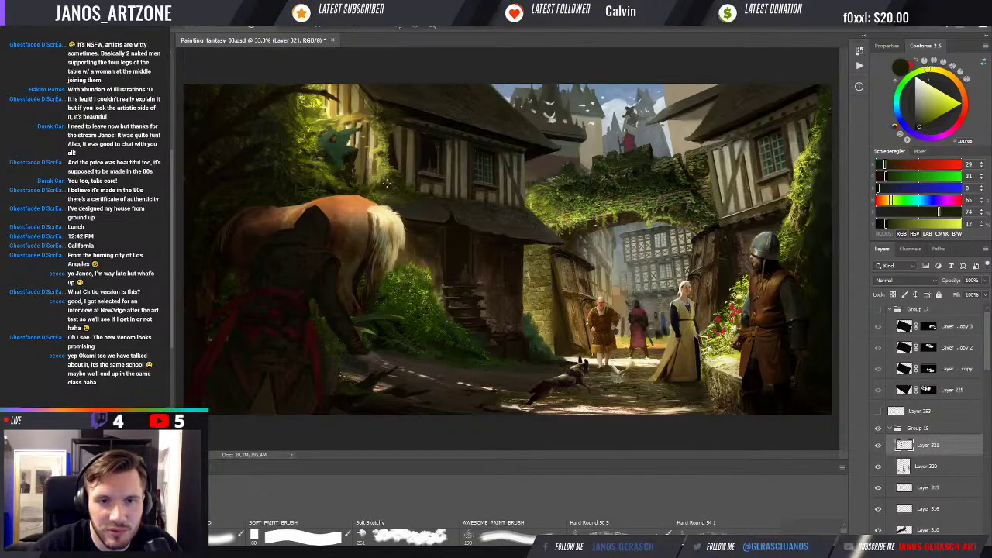
Step: Brighten the creature's foliage with yellow-olive, pale tan, light yellow and ochre strokes
{"action": "left_click", "coordinate": [372, 157], "text": "alt"}
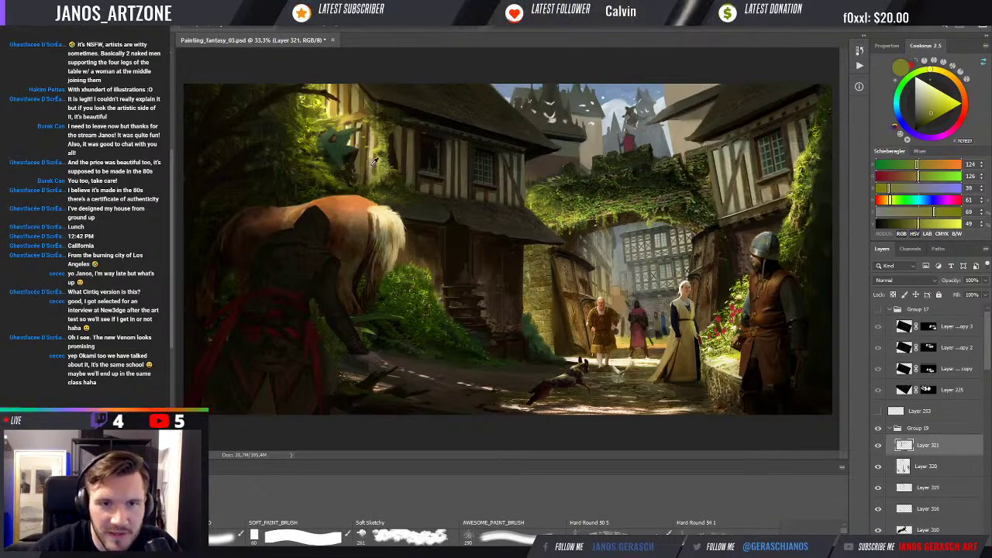
{"action": "left_click", "coordinate": [370, 161], "text": "alt"}
{"action": "left_click", "coordinate": [373, 157], "text": "alt"}
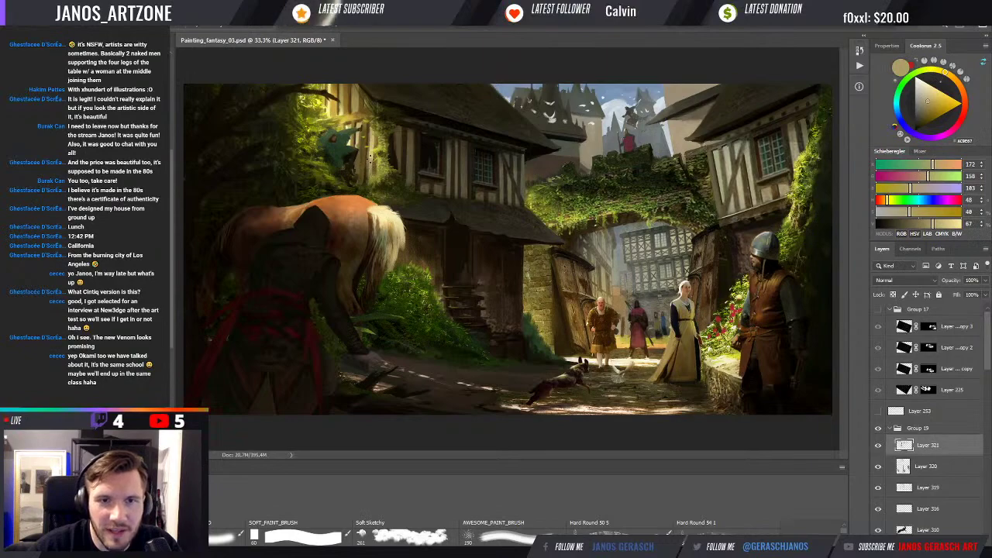
{"action": "left_click", "coordinate": [372, 155], "text": "alt"}
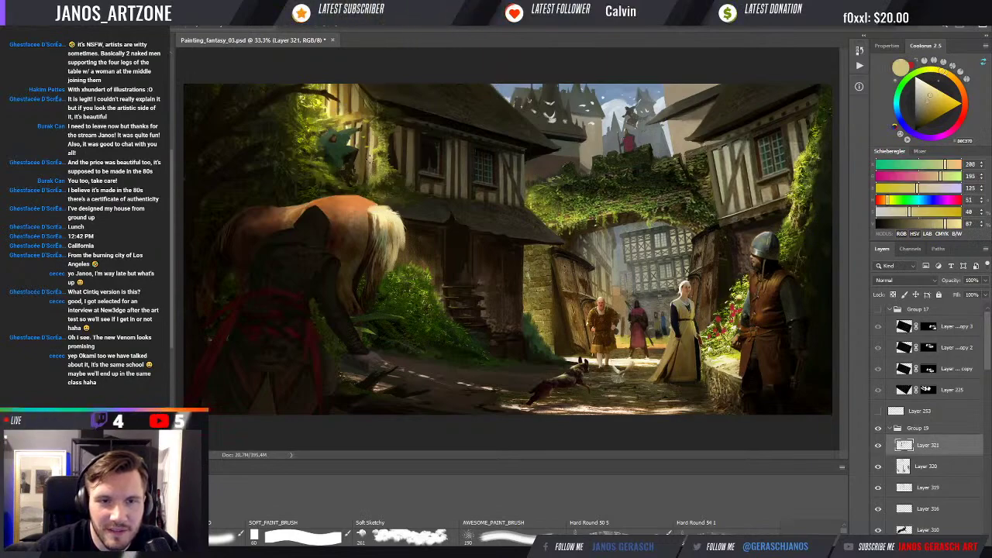
{"action": "left_click", "coordinate": [358, 113], "text": "alt"}
{"action": "left_click", "coordinate": [353, 115], "text": "alt"}
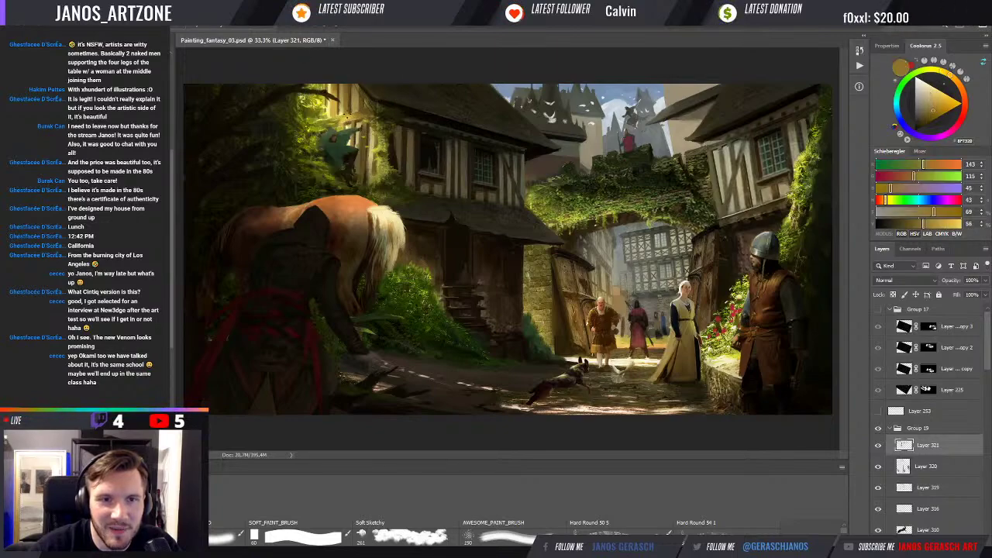
{"action": "left_click", "coordinate": [341, 120], "text": "alt"}
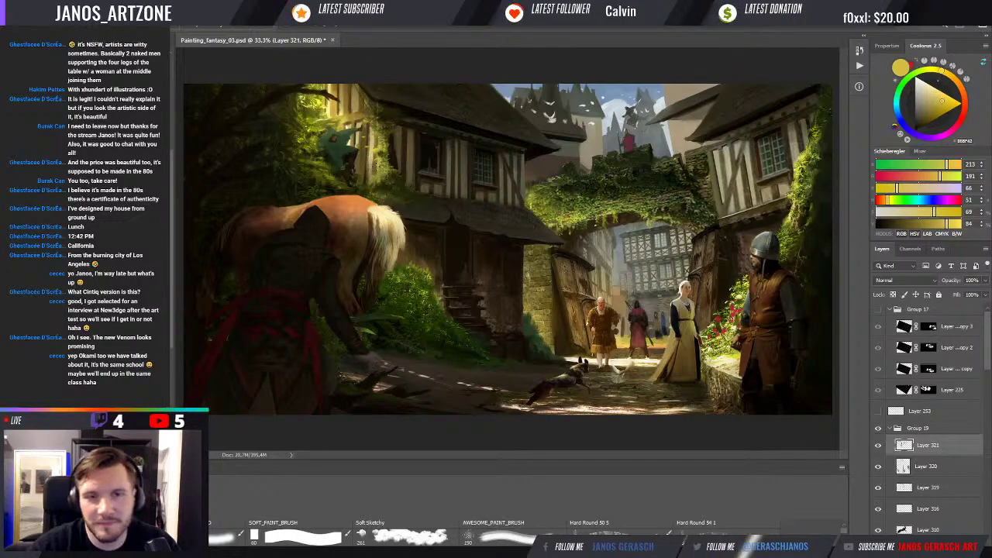
Step: Deepen the foliage shadows toward the horse's mane with dark olive and dark brown
{"action": "left_click", "coordinate": [402, 177], "text": "alt"}
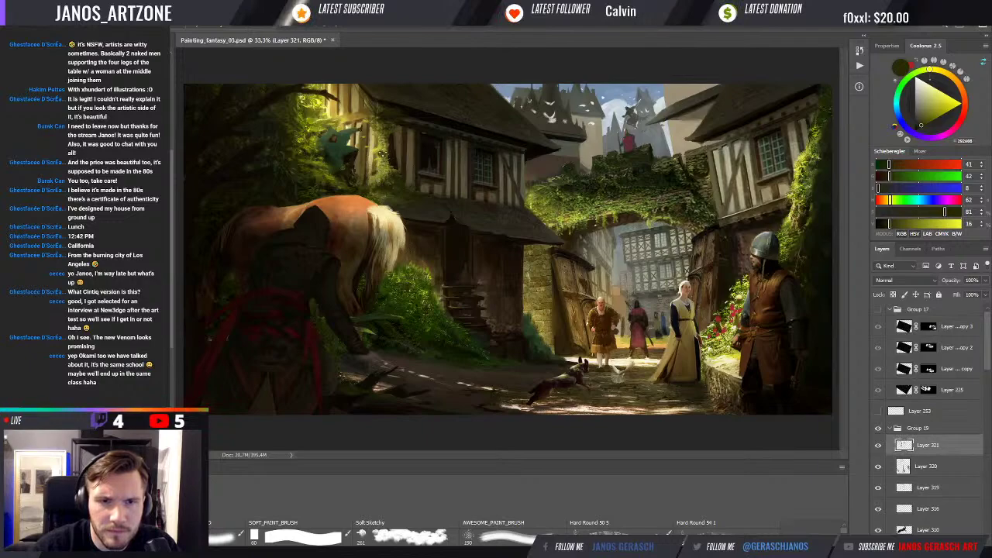
{"action": "left_click", "coordinate": [380, 158], "text": "alt"}
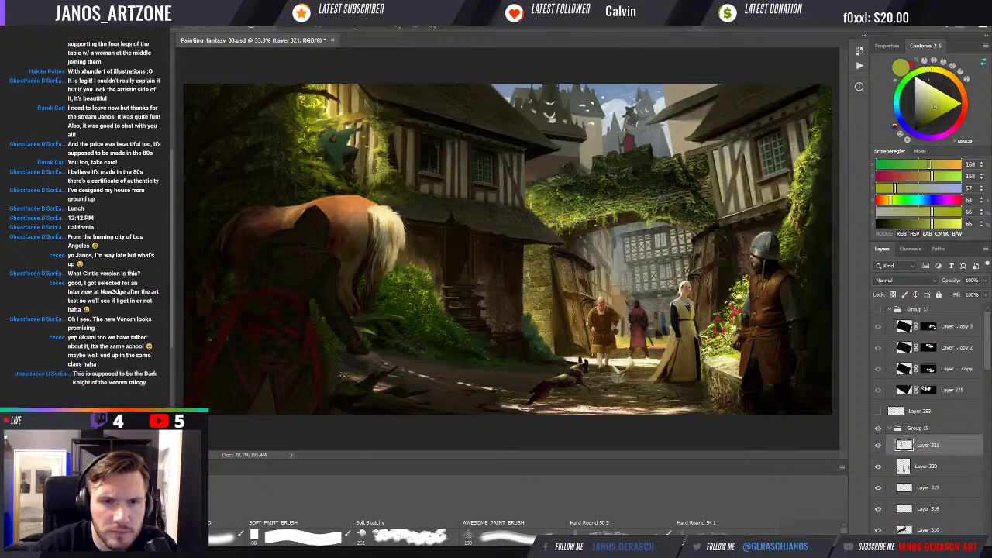
{"action": "left_click", "coordinate": [379, 151], "text": "alt"}
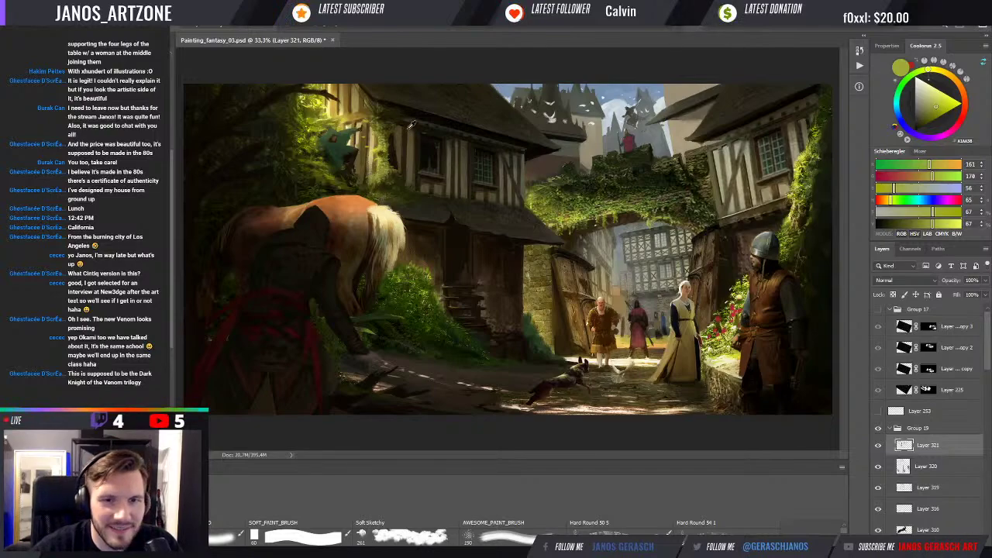
{"action": "left_click", "coordinate": [382, 190], "text": "alt"}
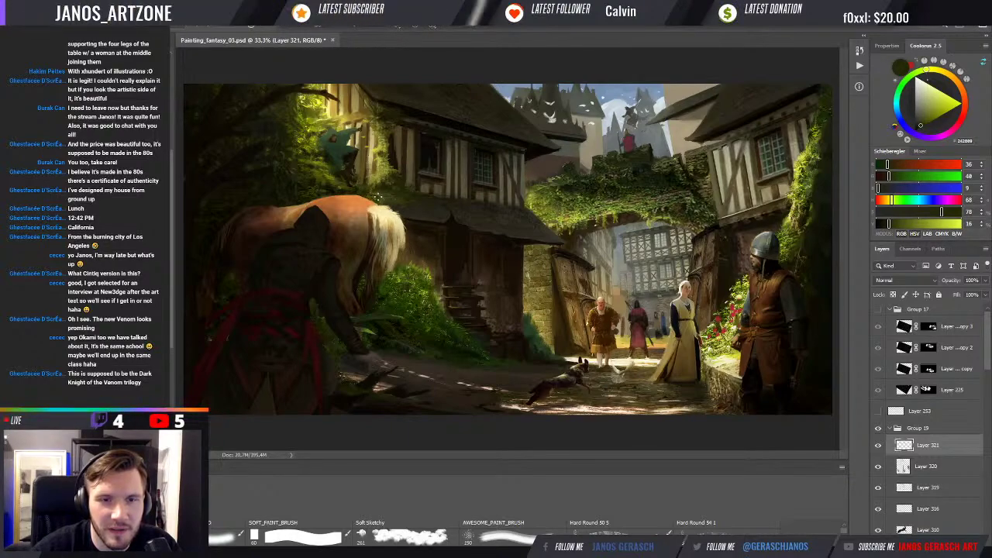
{"action": "left_click", "coordinate": [386, 200], "text": "alt"}
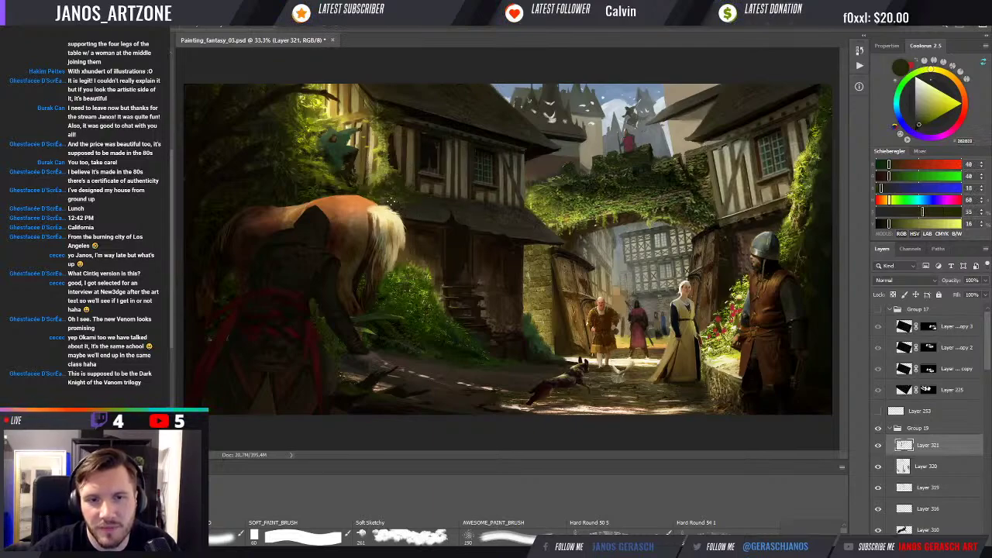
{"action": "left_click", "coordinate": [386, 200], "text": "alt"}
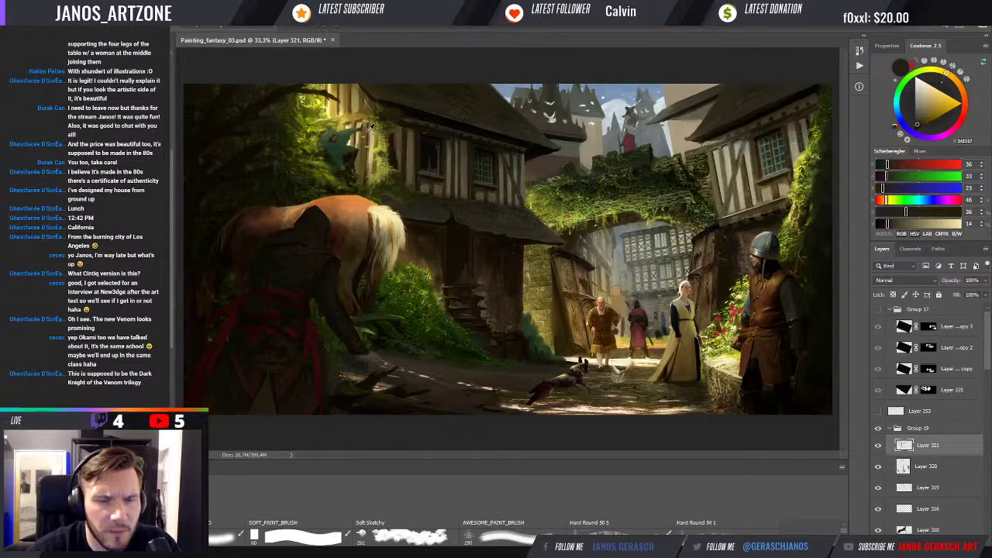
Step: Paint the eave and lit wall with olive and yellow foliage tones and warm ochres from the wall
{"action": "left_click", "coordinate": [364, 127], "text": "alt"}
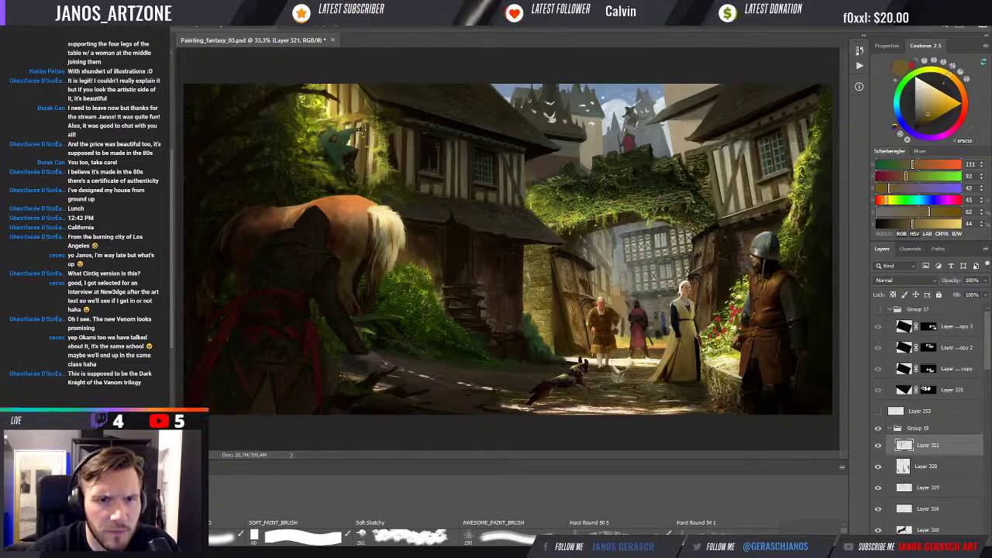
{"action": "left_click", "coordinate": [367, 144], "text": "alt"}
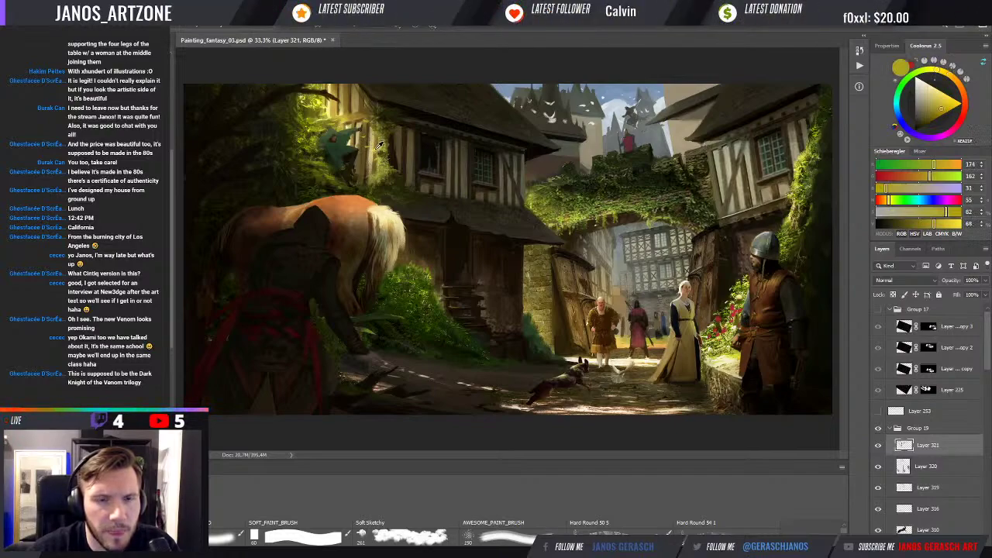
{"action": "left_click", "coordinate": [376, 143], "text": "alt"}
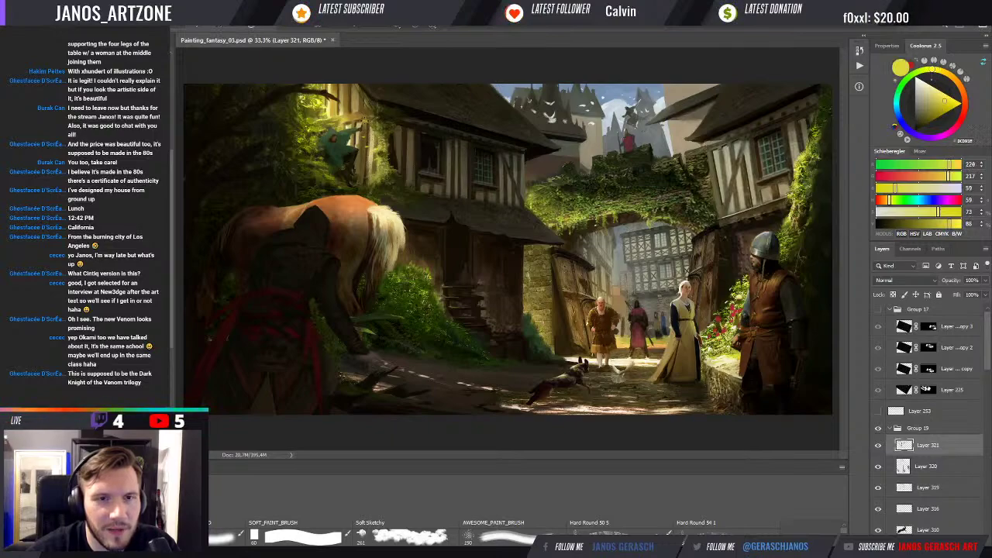
{"action": "left_click", "coordinate": [380, 114], "text": "alt"}
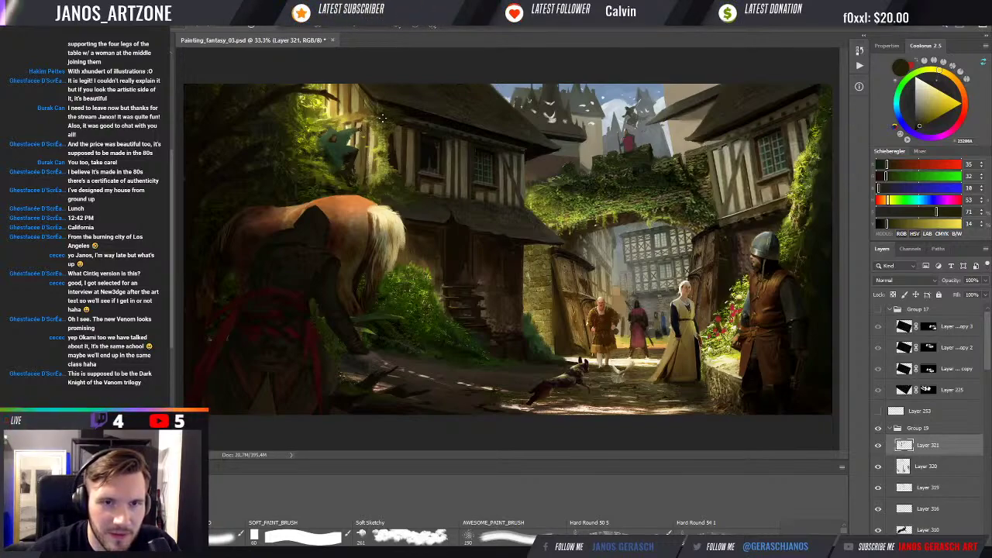
{"action": "left_click", "coordinate": [359, 124], "text": "alt"}
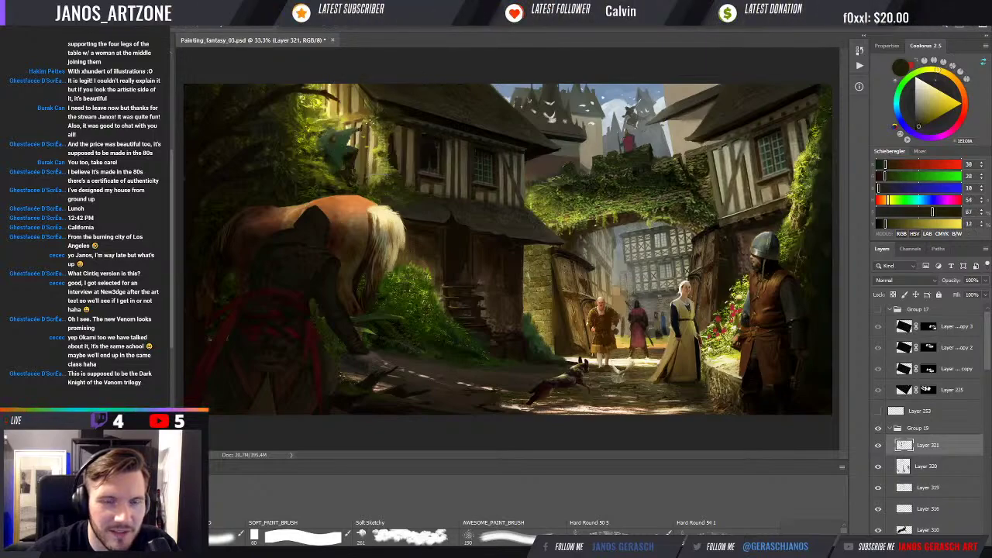
{"action": "left_click", "coordinate": [369, 122], "text": "alt"}
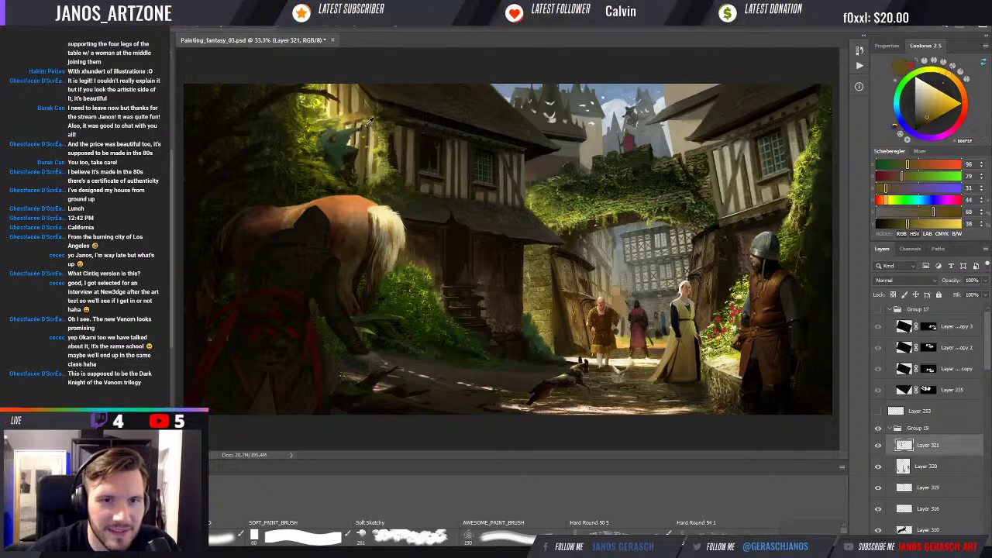
{"action": "left_click", "coordinate": [365, 120], "text": "alt"}
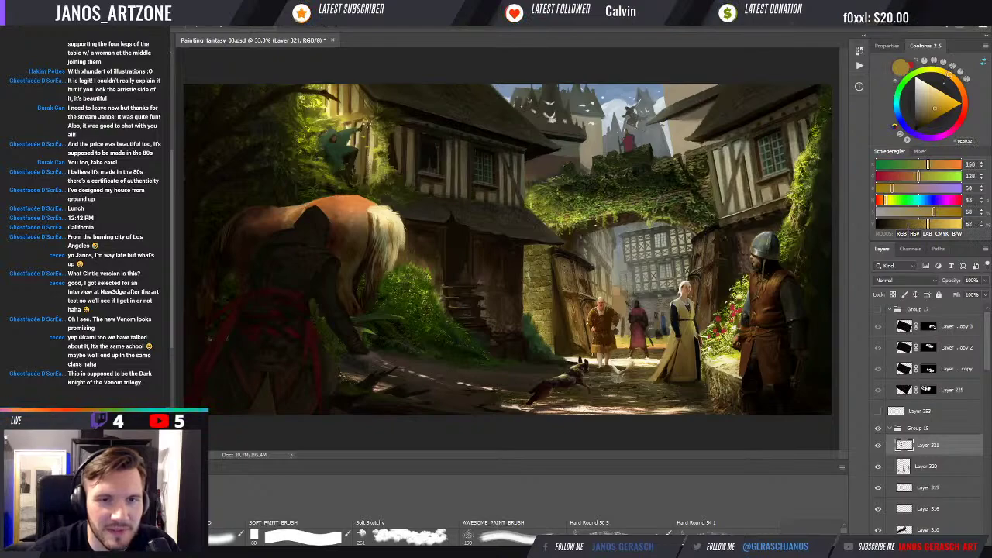
{"action": "left_click", "coordinate": [361, 126], "text": "alt"}
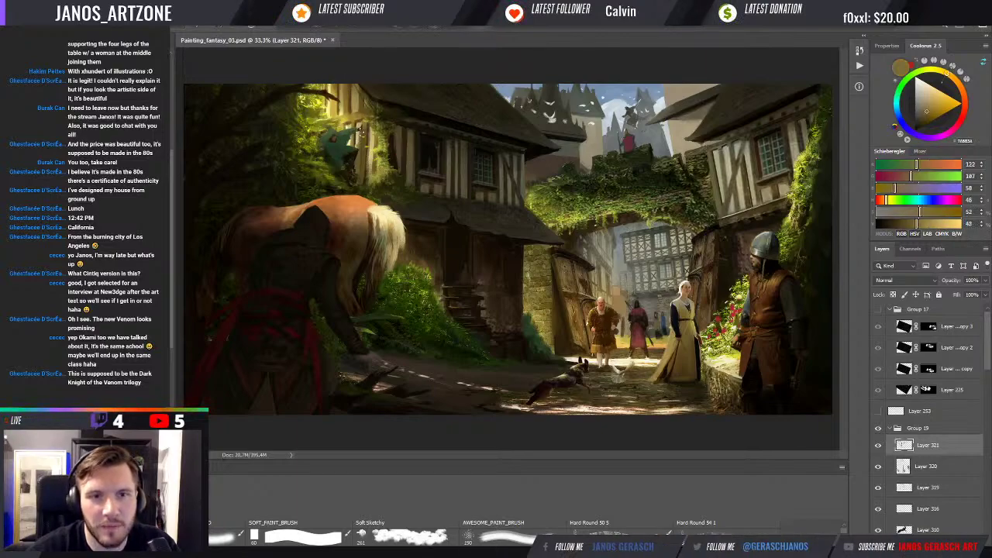
{"action": "left_click", "coordinate": [359, 113], "text": "alt"}
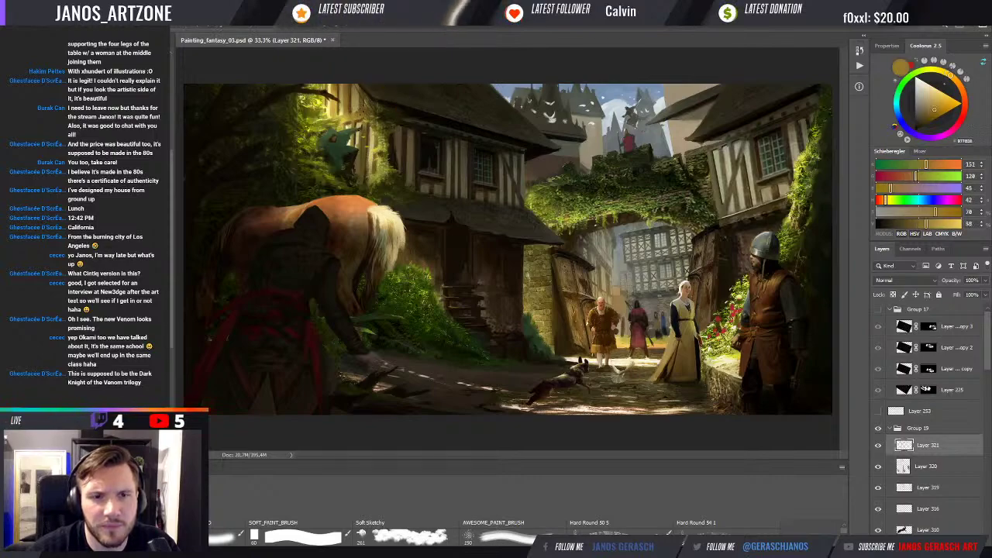
Step: Darken the hooded figure's upper body with near-black and dark greenish shadow tones
{"action": "left_click", "coordinate": [274, 238], "text": "alt"}
{"action": "left_click", "coordinate": [266, 238], "text": "alt"}
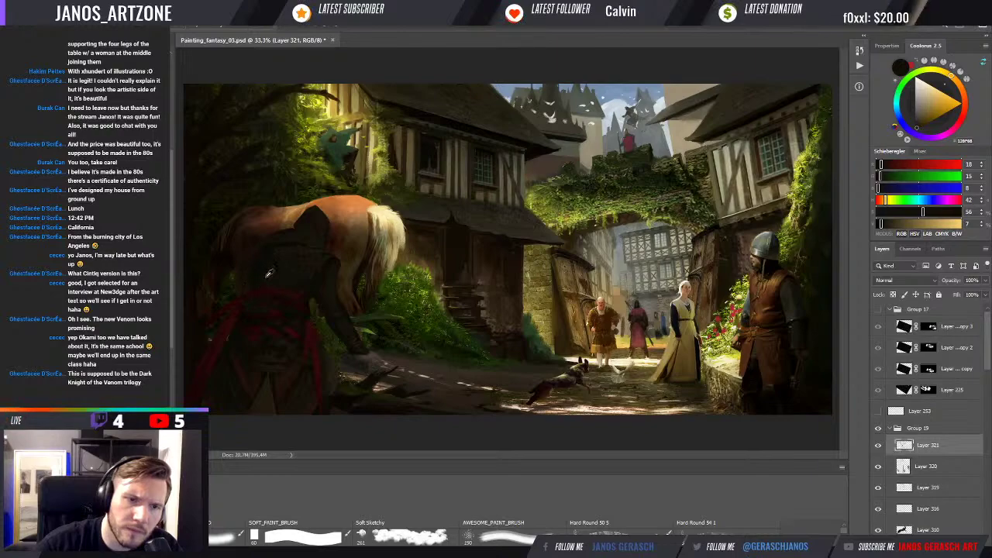
{"action": "left_click", "coordinate": [266, 277], "text": "alt"}
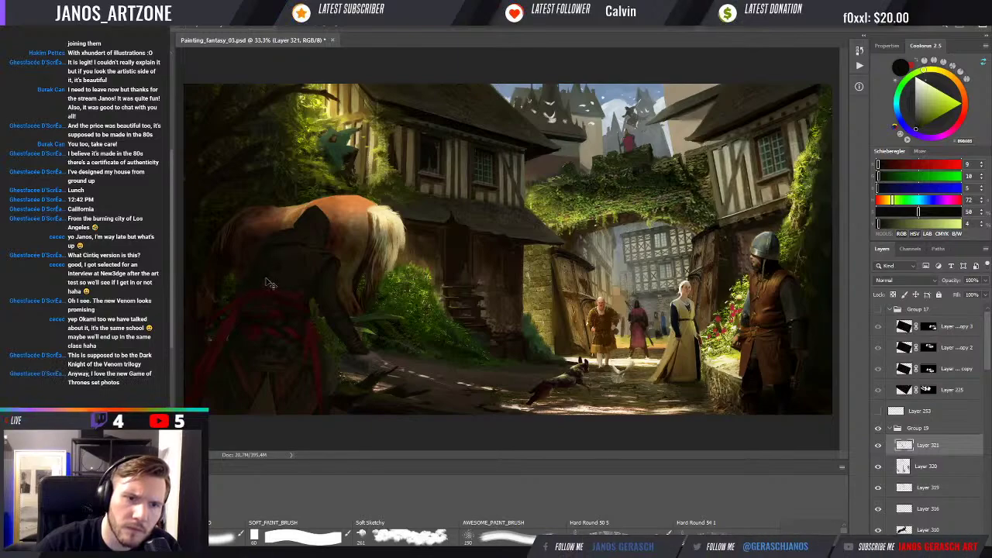
{"action": "left_click", "coordinate": [245, 286], "text": "alt"}
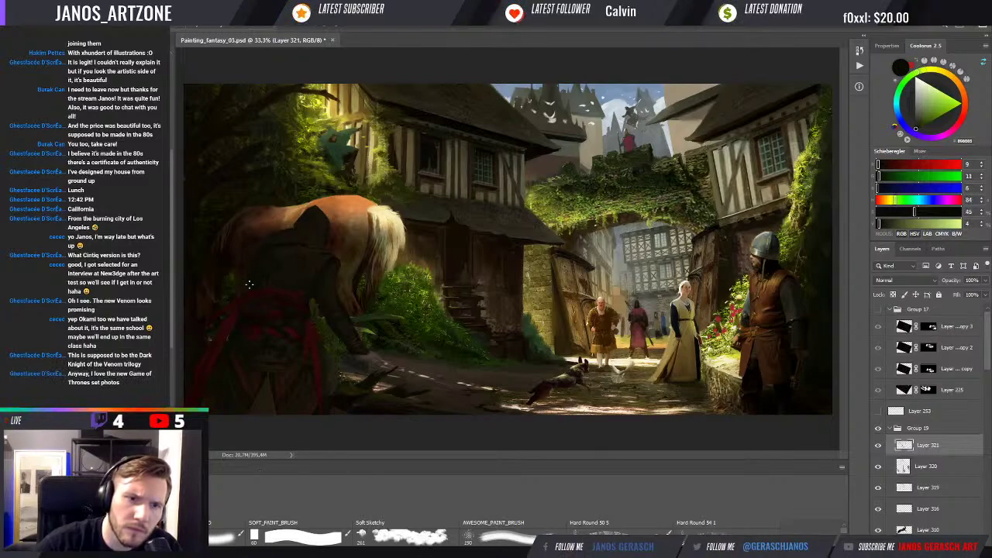
{"action": "left_click", "coordinate": [276, 241], "text": "alt"}
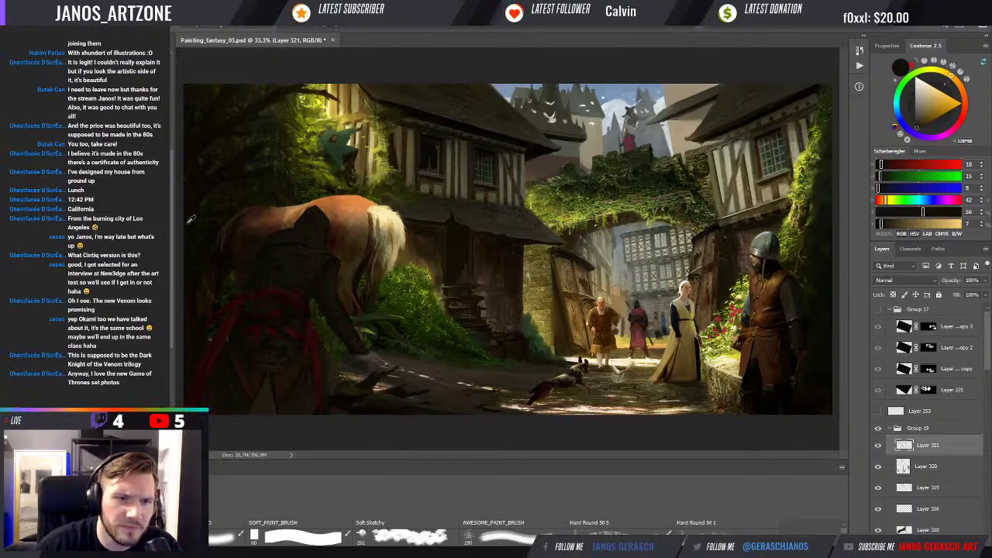
{"action": "left_click", "coordinate": [191, 242], "text": "alt"}
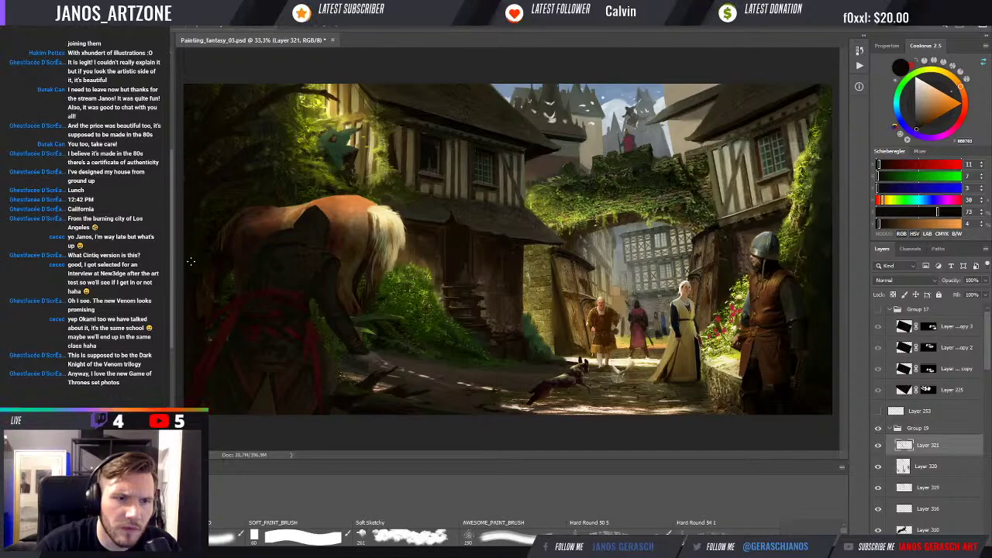
Step: Paint the cloak in dark red and deepen the figure's lower part with dark browns
{"action": "left_click", "coordinate": [232, 305], "text": "alt"}
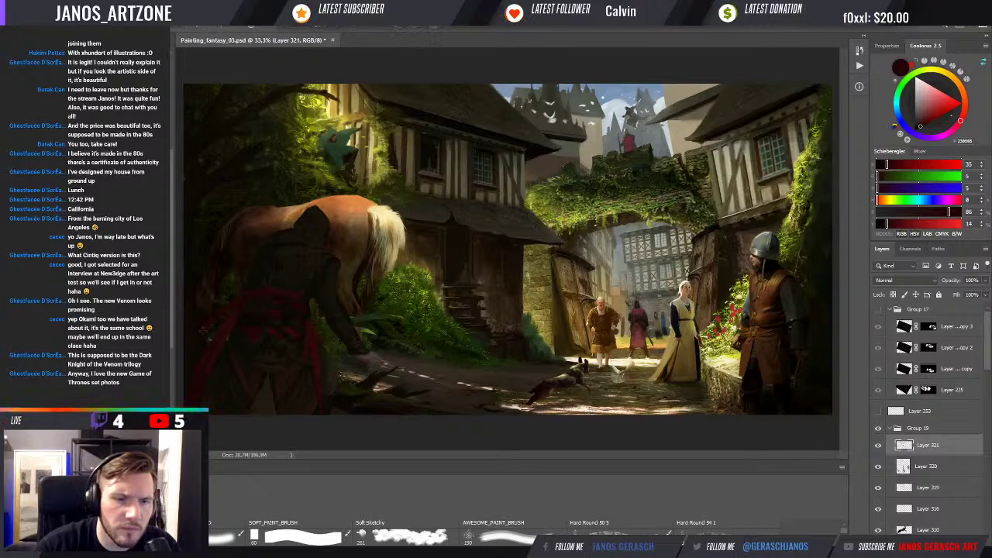
{"action": "left_click", "coordinate": [250, 394], "text": "alt"}
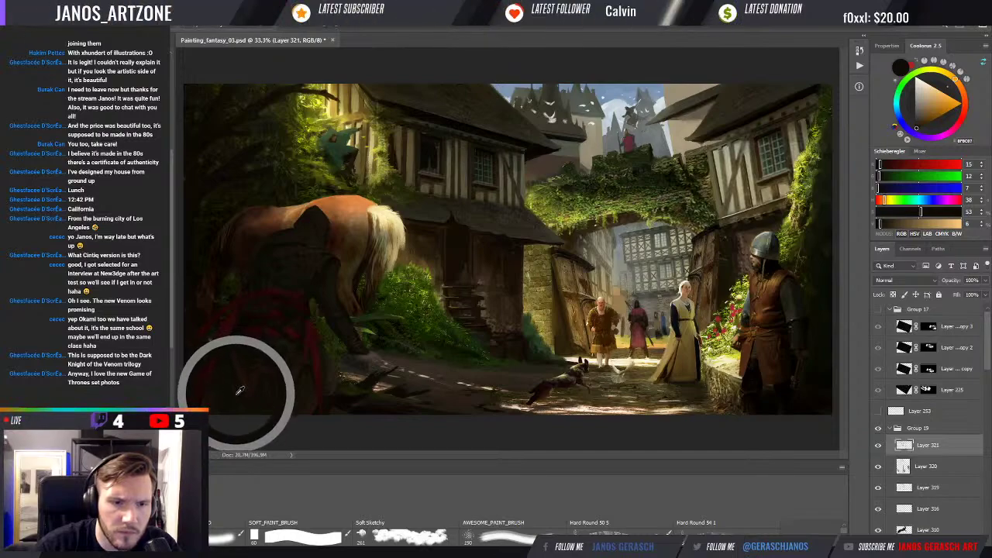
{"action": "left_click", "coordinate": [245, 405], "text": "alt"}
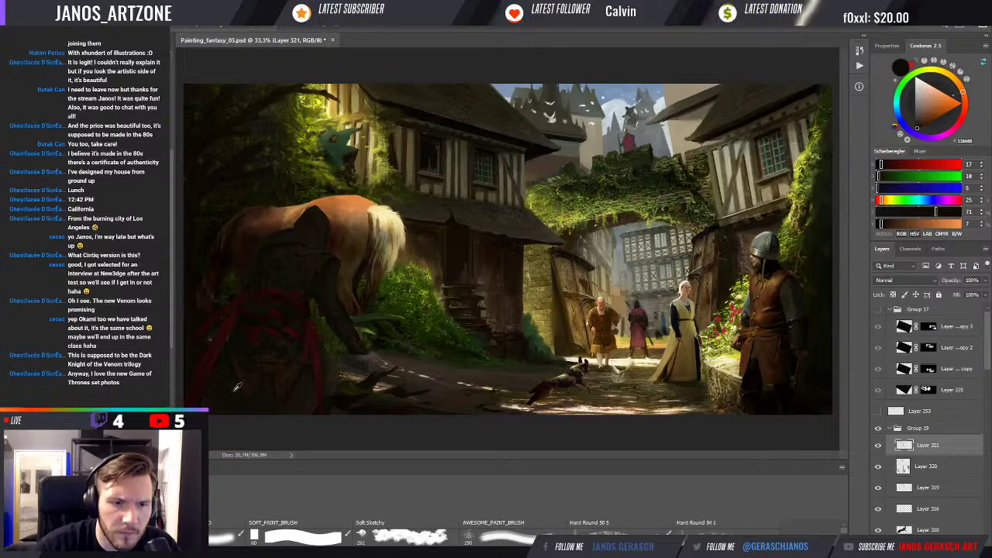
{"action": "left_click", "coordinate": [232, 386], "text": "alt"}
{"action": "left_click", "coordinate": [241, 395], "text": "alt"}
{"action": "left_click_drag", "start_coordinate": [240, 395], "coordinate": [245, 403]}
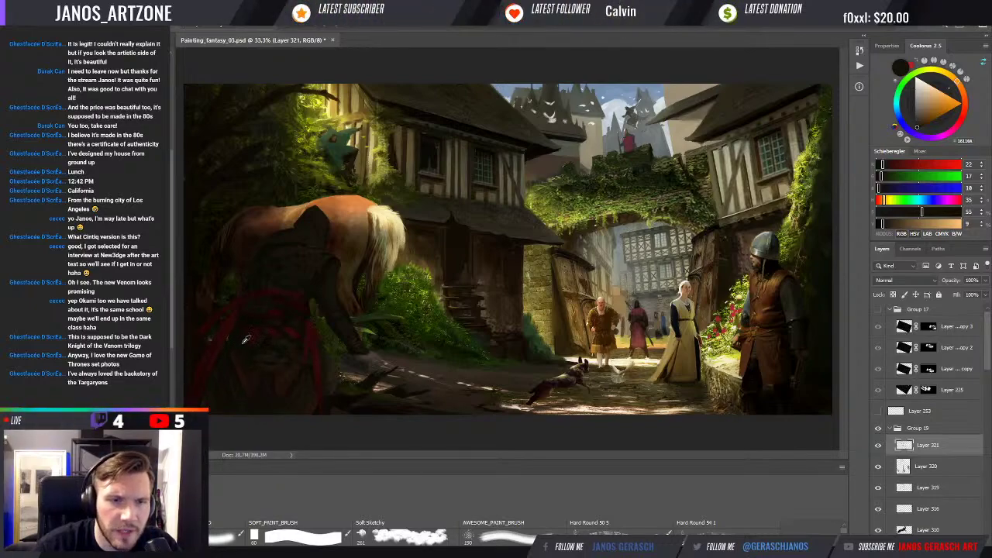
Step: Brush dark browns and deep shadow tones over the upper-left foliage around the creature
{"action": "left_click", "coordinate": [313, 205], "text": "alt"}
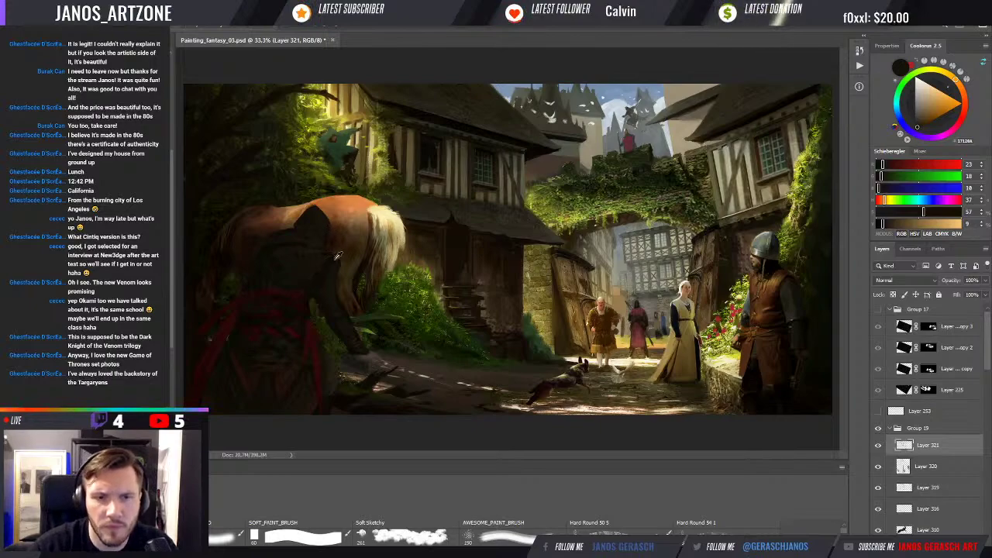
{"action": "left_click", "coordinate": [399, 176], "text": "alt"}
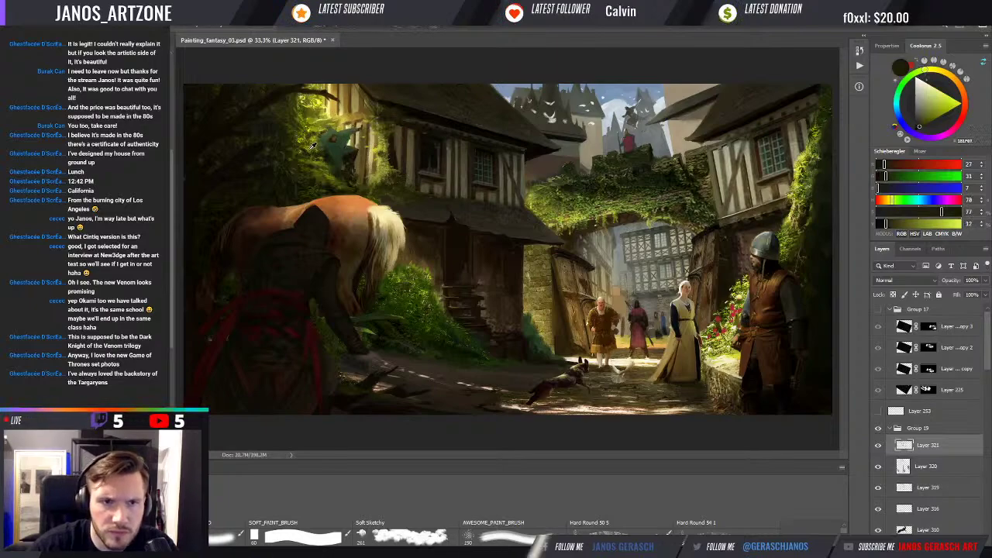
{"action": "left_click", "coordinate": [219, 175], "text": "alt"}
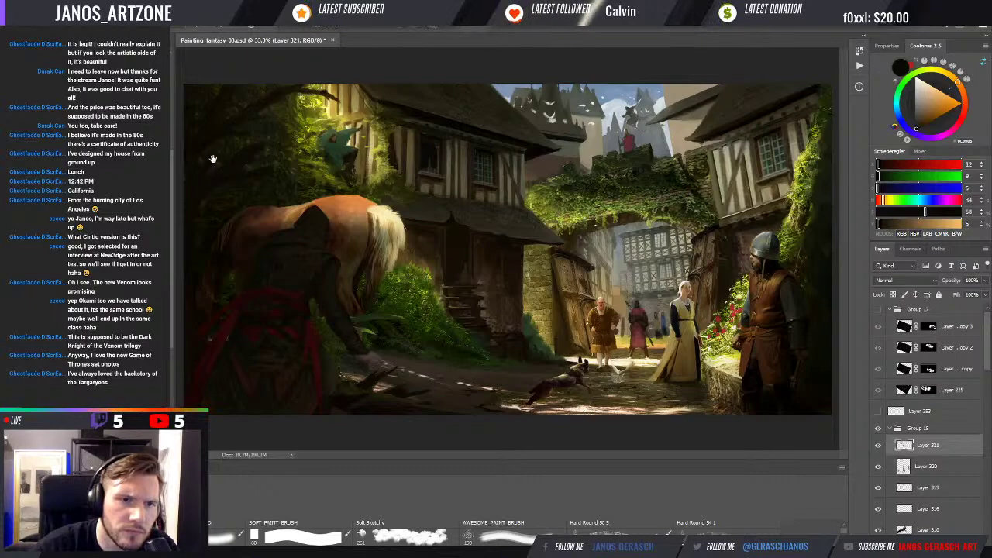
{"action": "left_click", "coordinate": [200, 181], "text": "alt"}
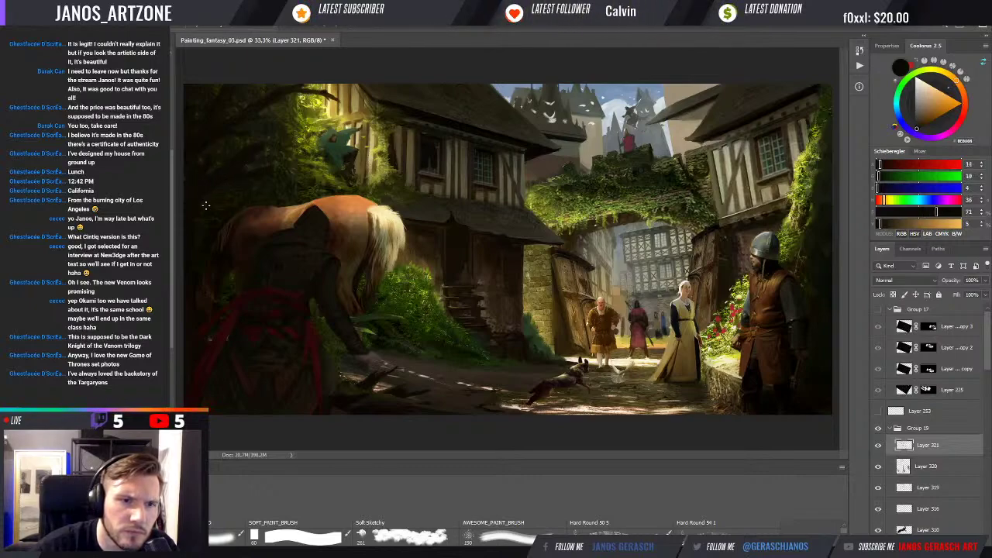
{"action": "left_click", "coordinate": [208, 338], "text": "alt"}
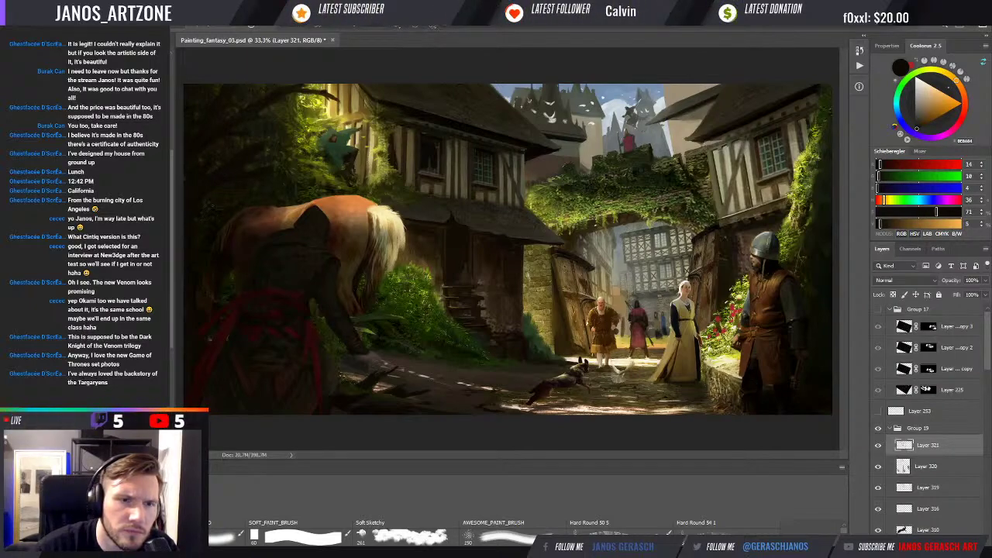
{"action": "left_click", "coordinate": [245, 146], "text": "alt"}
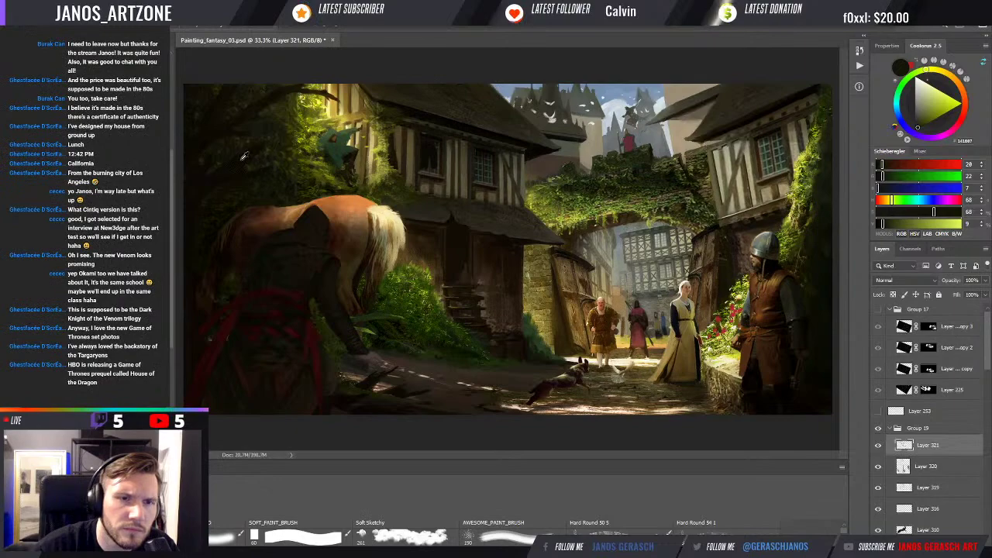
{"action": "left_click", "coordinate": [252, 154], "text": "alt"}
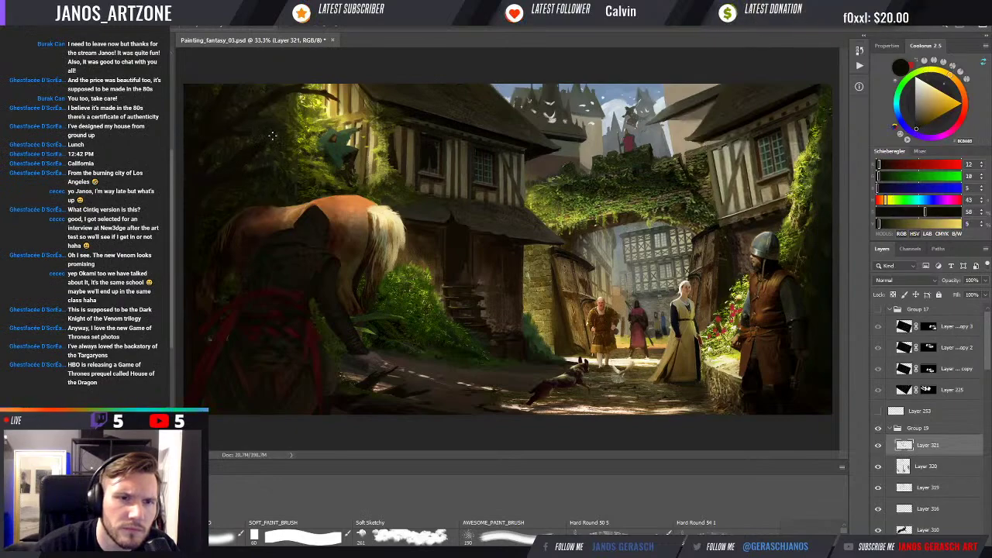
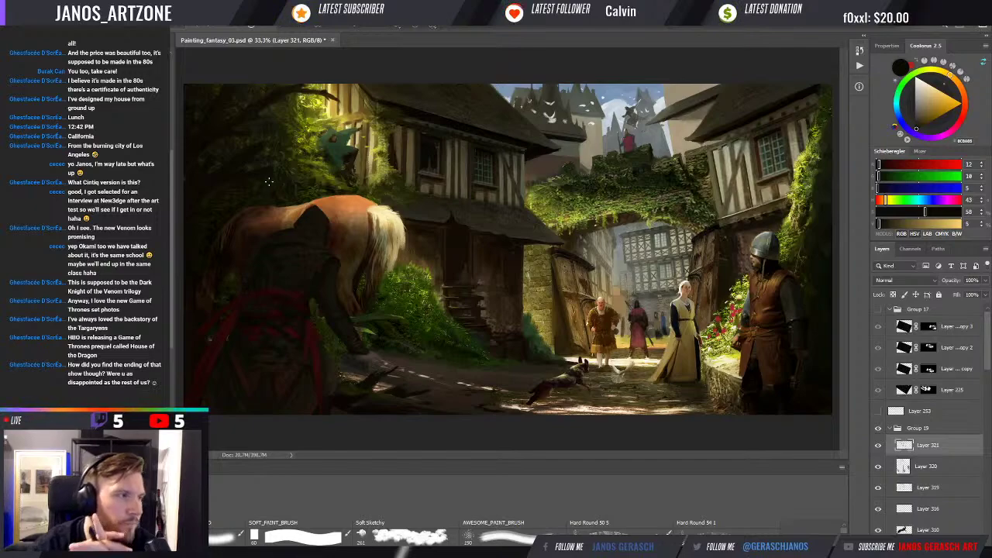
Step: Sample orange and near-black from the horse, then toggle Layer 321 off and on to compare lighting
{"action": "left_click", "coordinate": [308, 203], "text": "alt"}
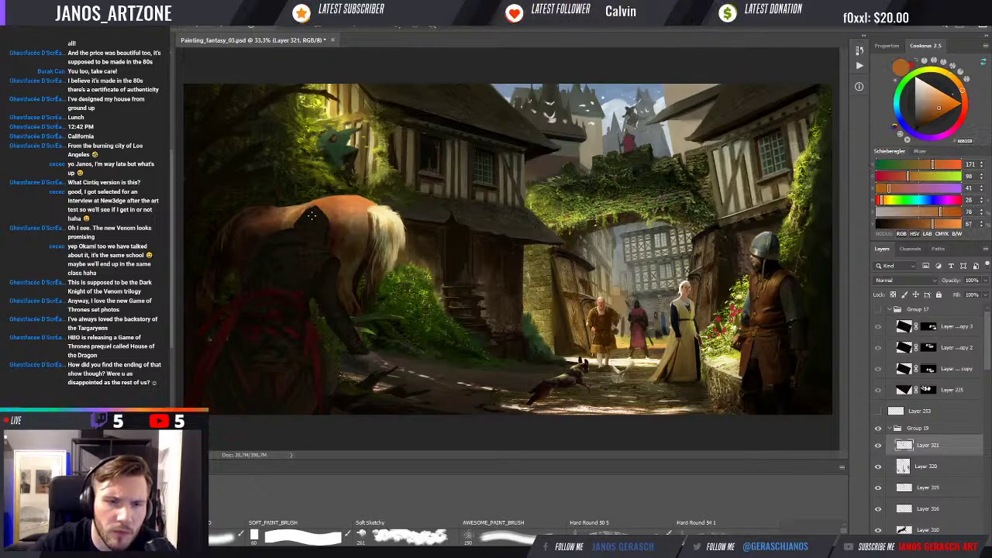
{"action": "left_click", "coordinate": [314, 210], "text": "alt"}
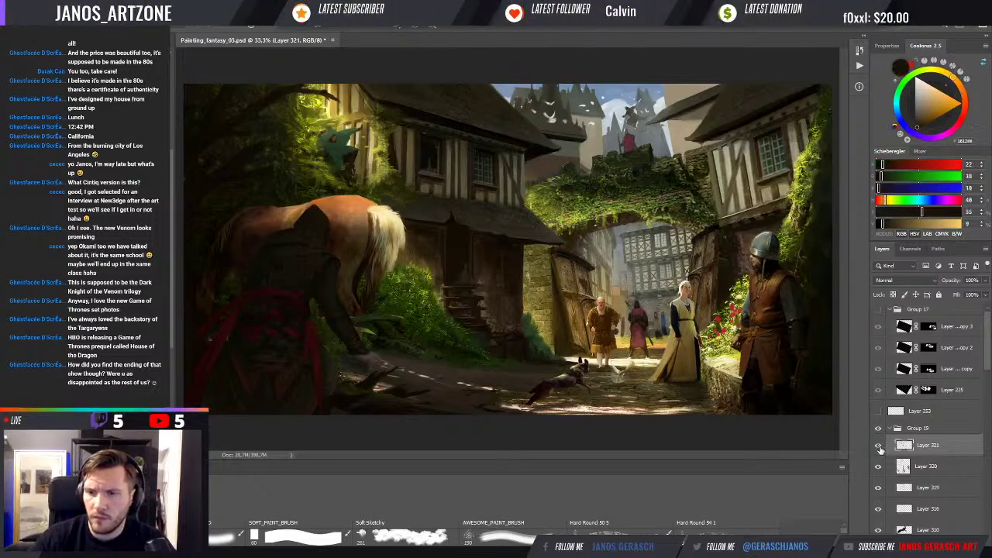
{"action": "left_click", "coordinate": [879, 448]}
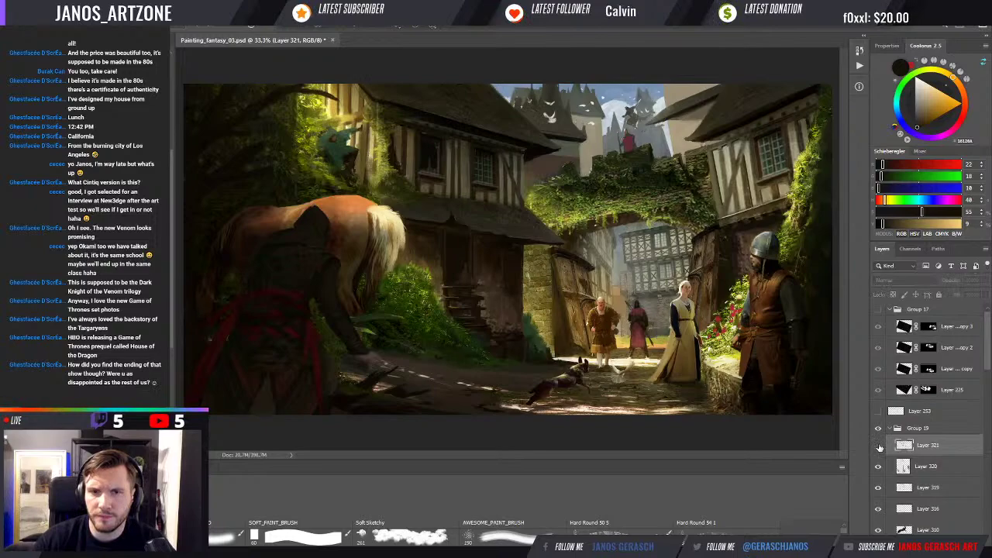
{"action": "left_click", "coordinate": [879, 449]}
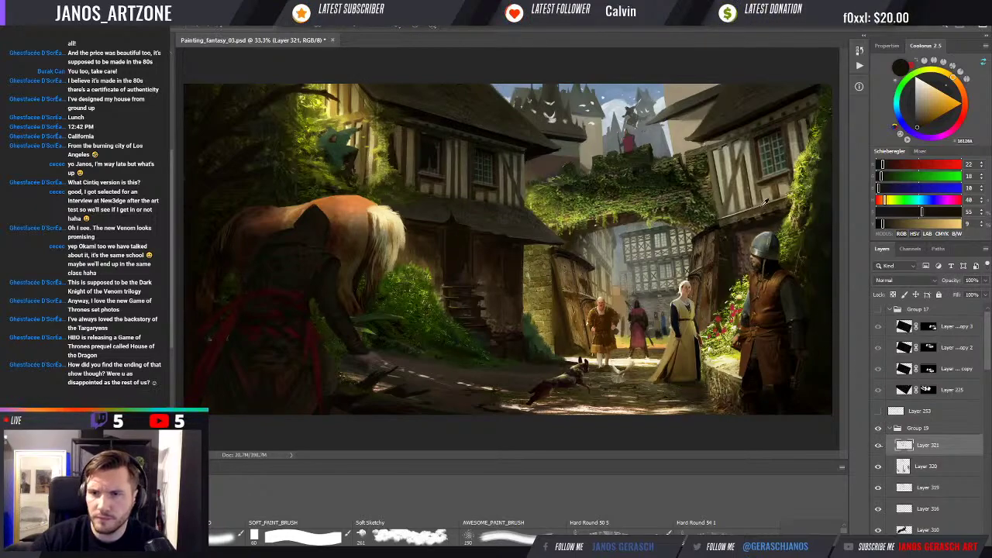
Step: Zoom in near the soldier and sample dark and lighter browns there
{"action": "scroll", "coordinate": [763, 269], "scroll_direction": "up", "scroll_amount": 1}
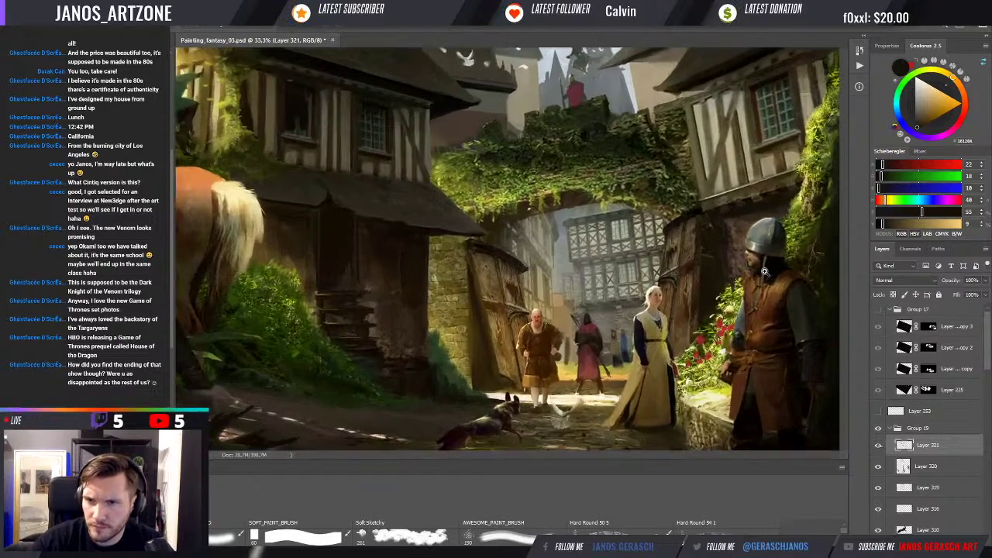
{"action": "left_click", "coordinate": [740, 262], "text": "alt"}
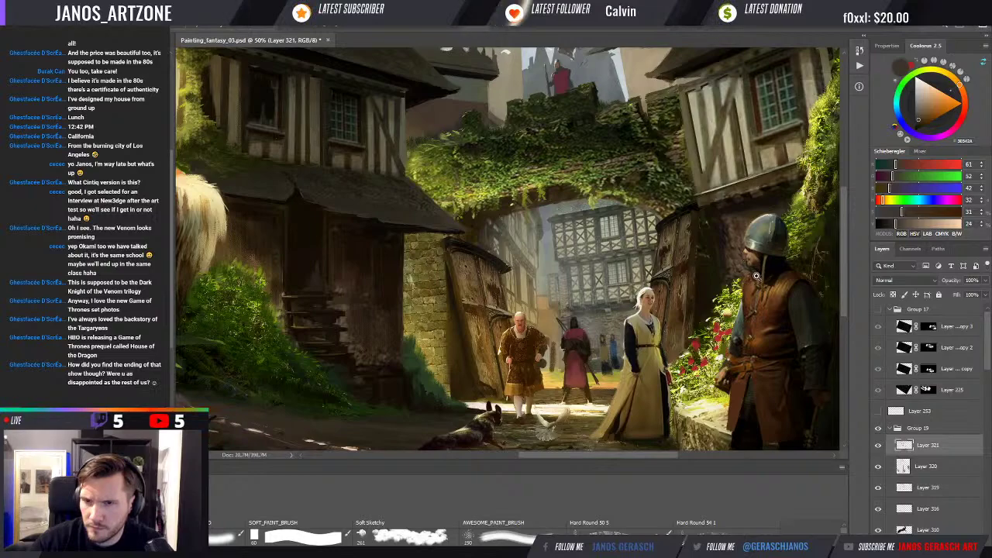
{"action": "scroll", "coordinate": [752, 275], "scroll_direction": "up", "scroll_amount": 1}
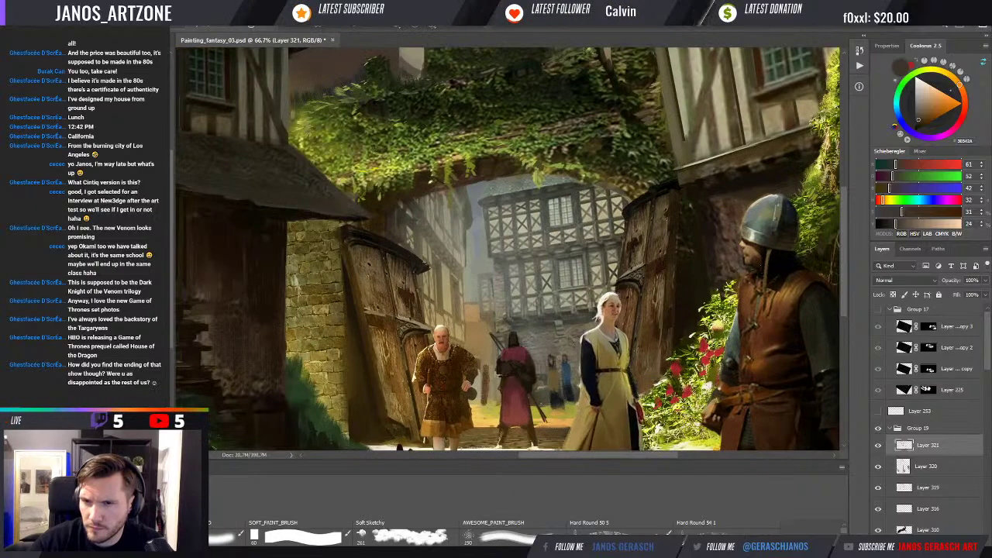
{"action": "left_click", "coordinate": [746, 262], "text": "alt"}
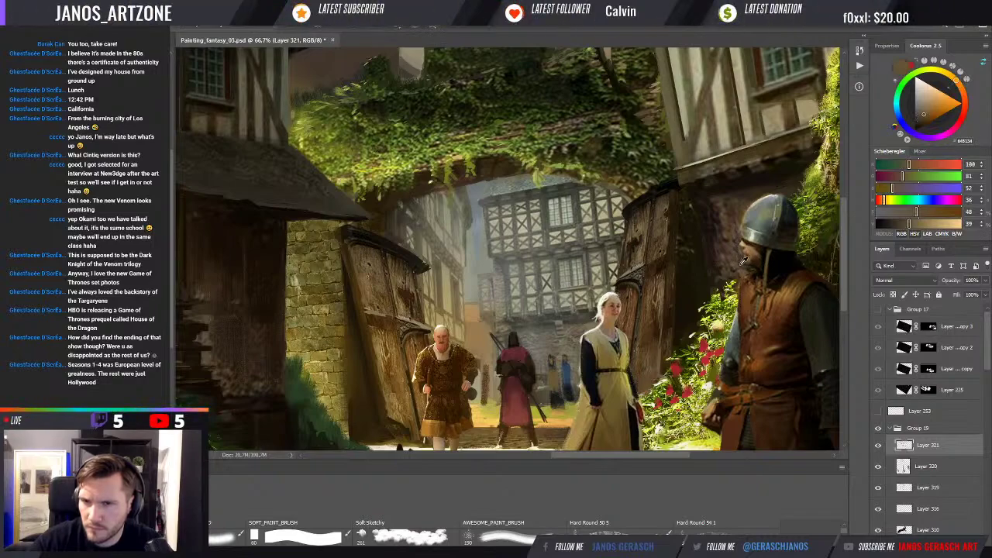
{"action": "left_click", "coordinate": [742, 266], "text": "alt"}
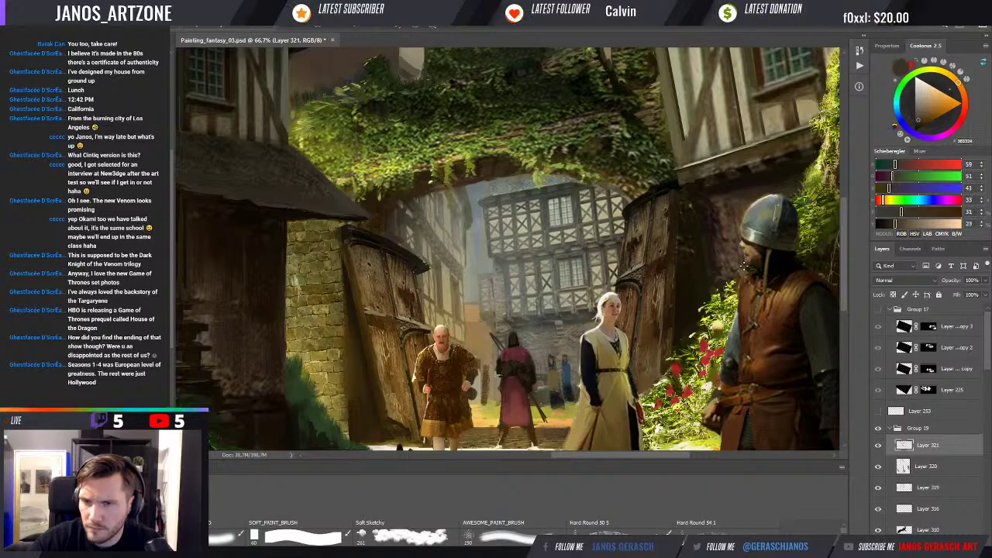
Step: Bring the ivy gate into view and sample green, light yellow and dark olive from its foliage
{"action": "left_click_drag", "start_coordinate": [775, 252], "coordinate": [760, 278]}
{"action": "left_click_drag", "start_coordinate": [793, 219], "coordinate": [772, 251]}
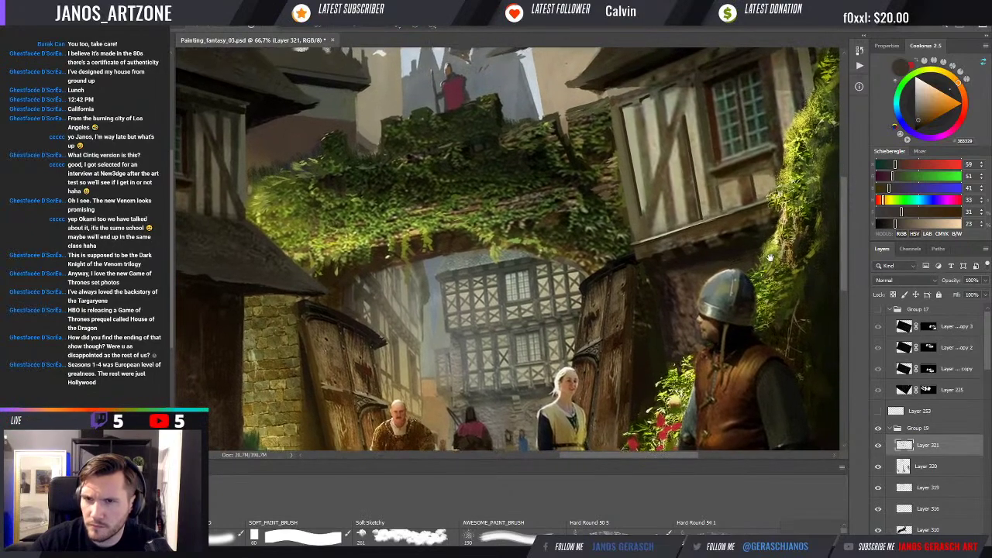
{"action": "key", "text": "ctrl+minus"}
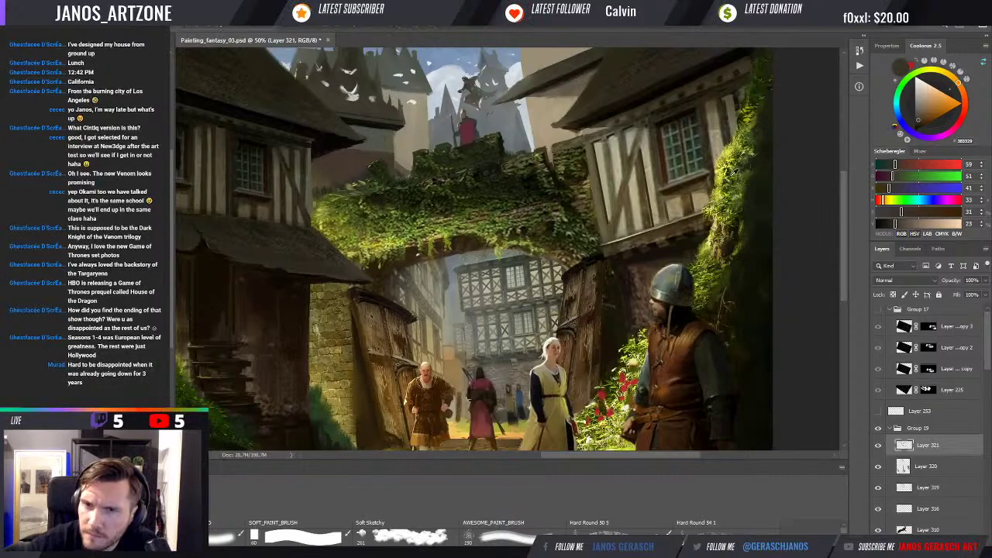
{"action": "left_click", "coordinate": [733, 172], "text": "alt"}
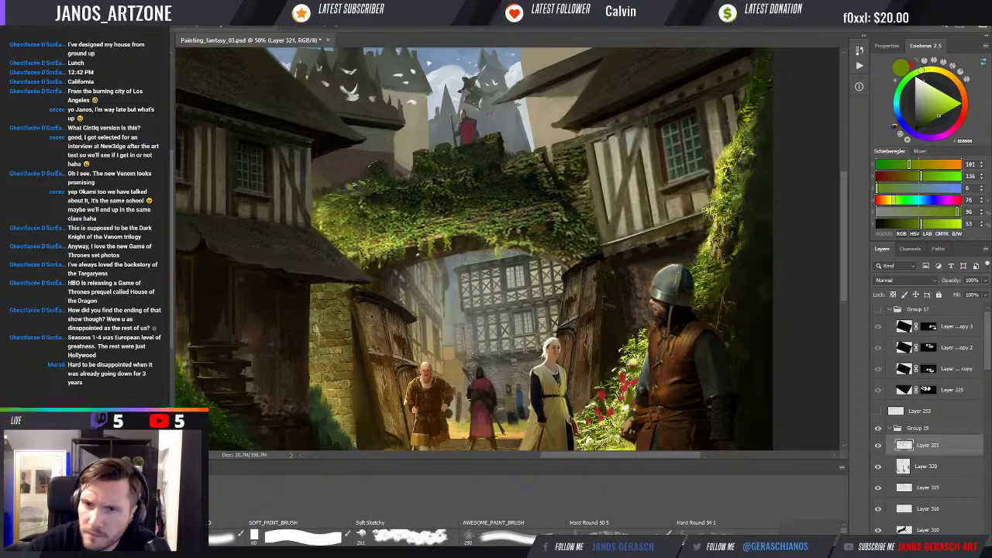
{"action": "left_click", "coordinate": [709, 239], "text": "alt"}
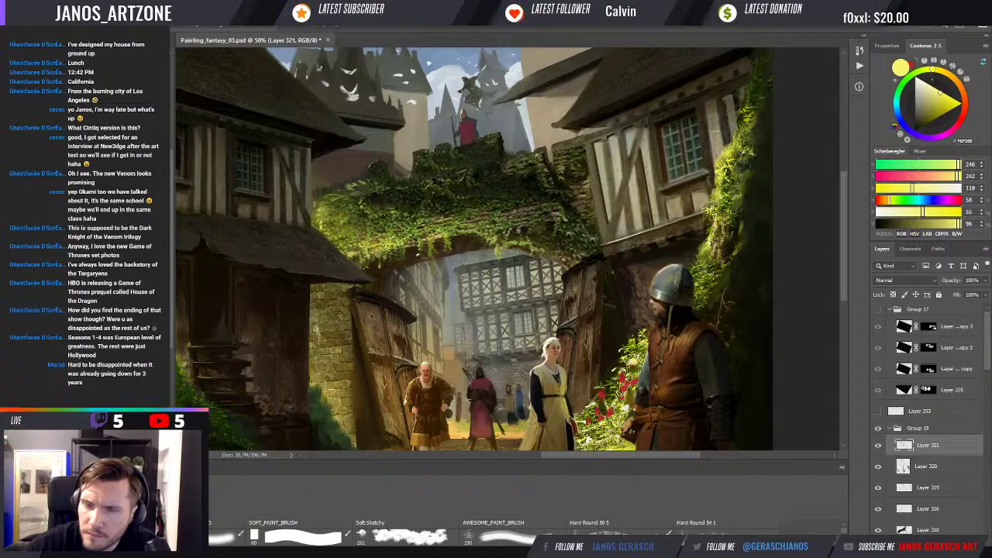
{"action": "left_click", "coordinate": [716, 263], "text": "alt"}
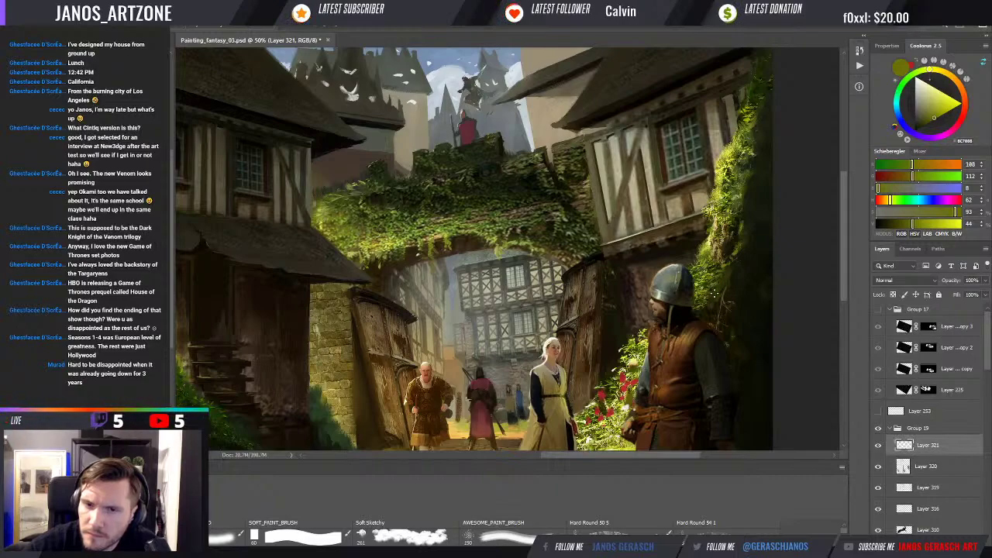
{"action": "left_click_drag", "start_coordinate": [704, 312], "coordinate": [738, 254]}
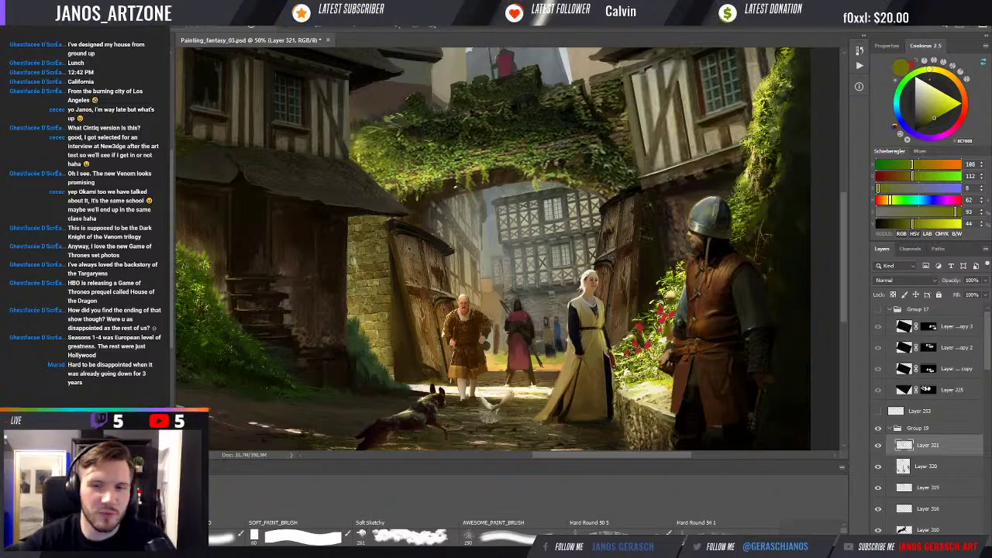
{"action": "key", "text": "ctrl+minus"}
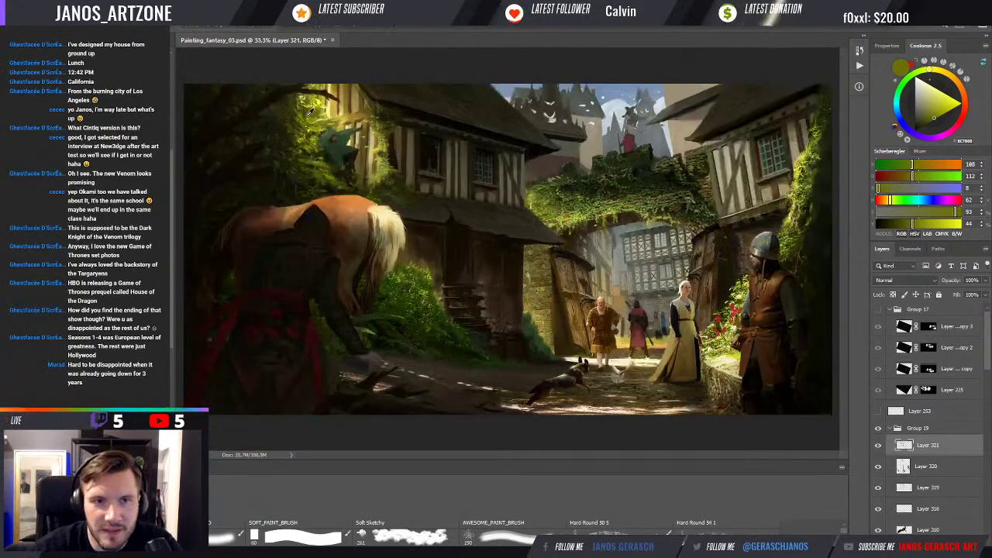
Step: Sample a series of olive, orange-brown and shadow tones from the left foliage, ending on very dark olive
{"action": "left_click", "coordinate": [355, 136], "text": "alt"}
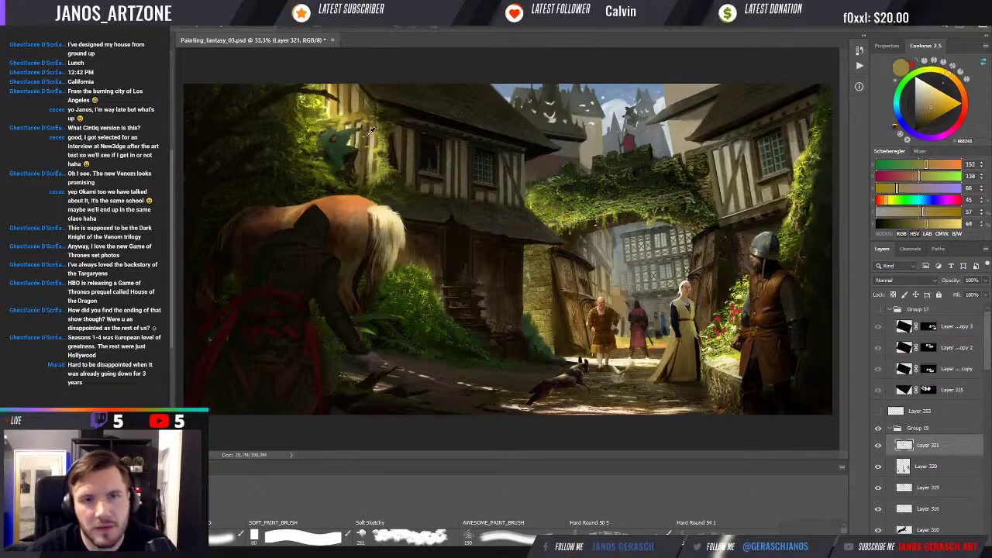
{"action": "left_click", "coordinate": [376, 176], "text": "alt"}
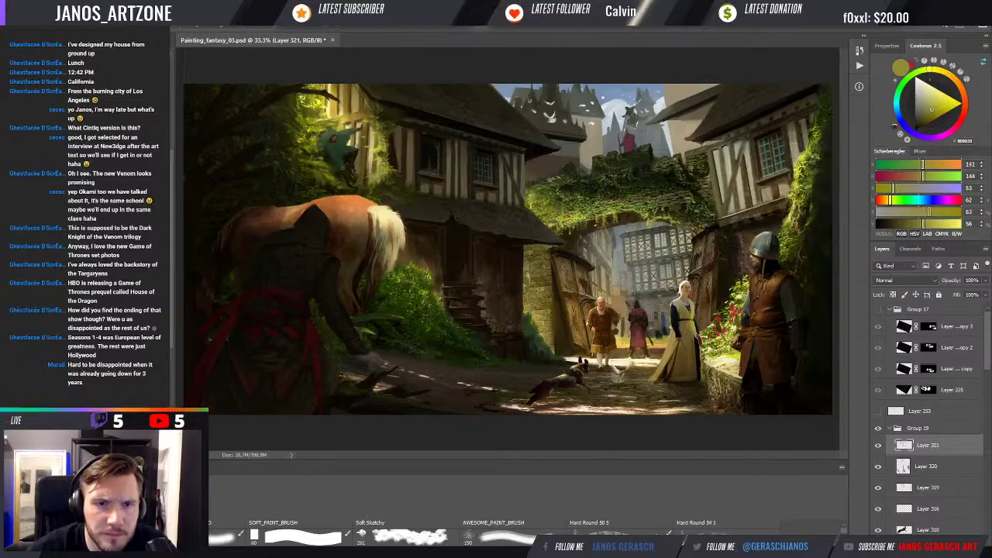
{"action": "left_click", "coordinate": [366, 187], "text": "alt"}
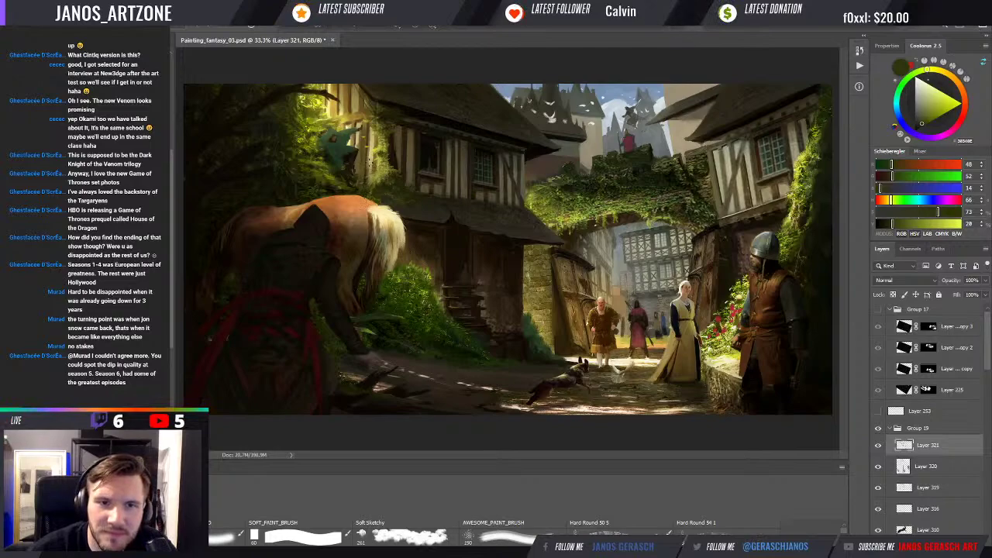
{"action": "left_click", "coordinate": [364, 152], "text": "alt"}
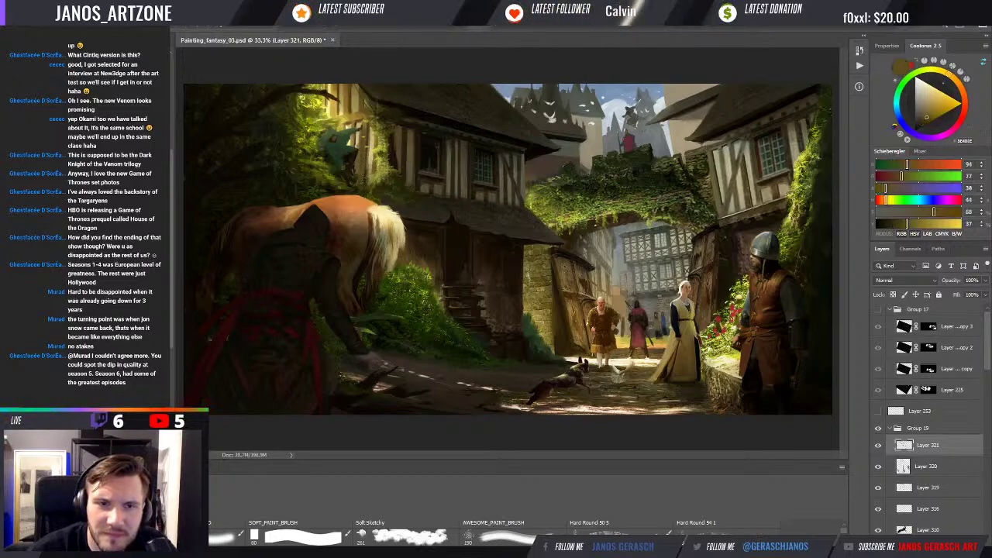
{"action": "left_click", "coordinate": [365, 182], "text": "alt"}
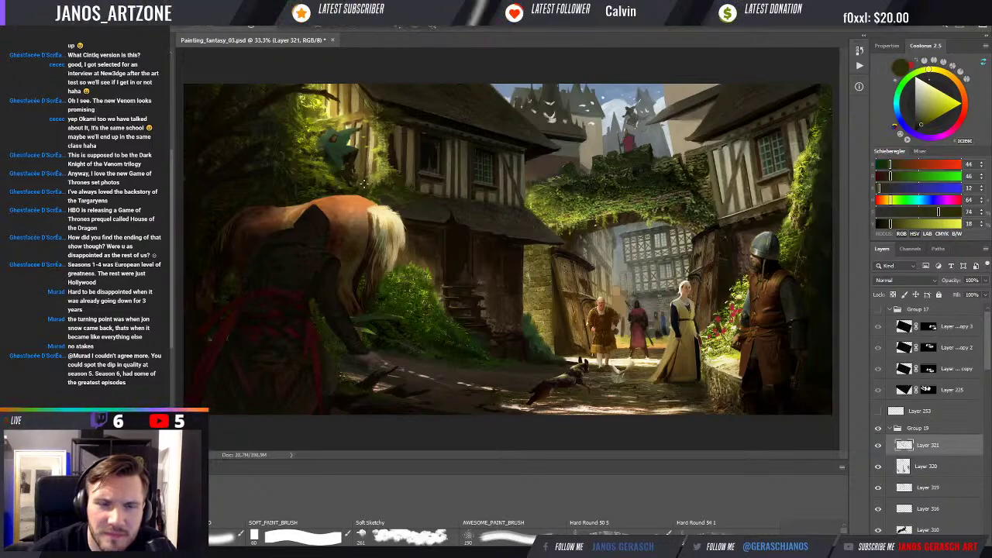
{"action": "left_click", "coordinate": [396, 173], "text": "alt"}
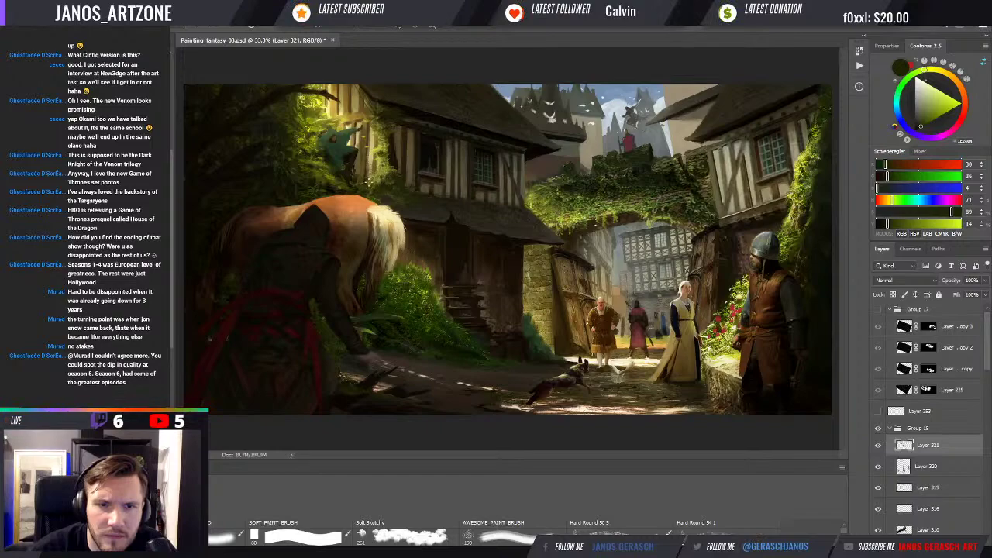
{"action": "left_click", "coordinate": [388, 178], "text": "alt"}
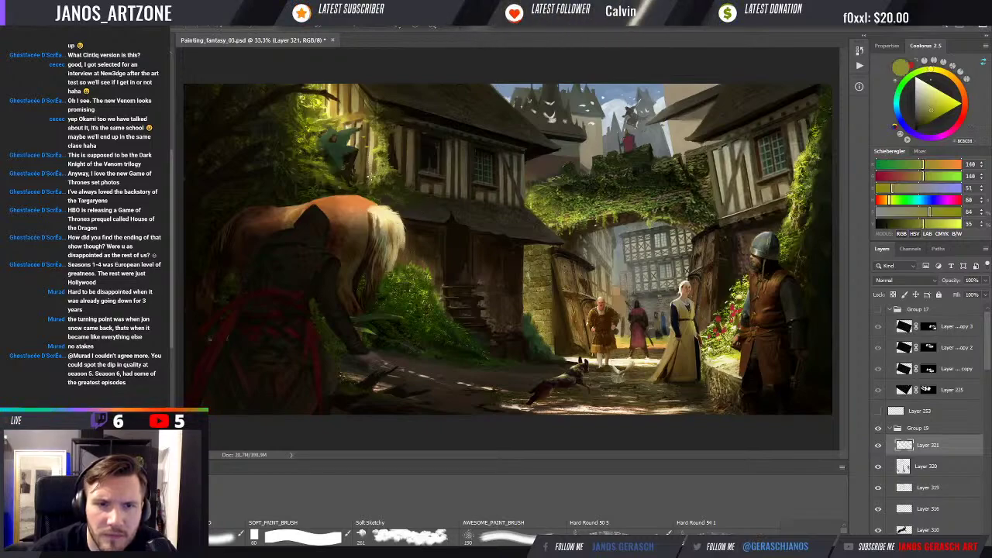
{"action": "left_click", "coordinate": [401, 177], "text": "alt"}
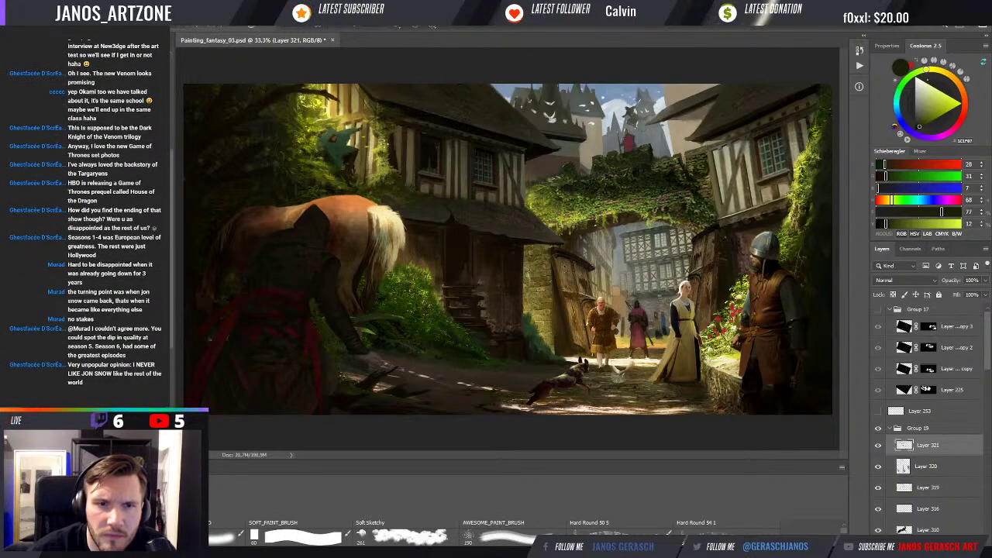
{"action": "left_click", "coordinate": [379, 130], "text": "alt"}
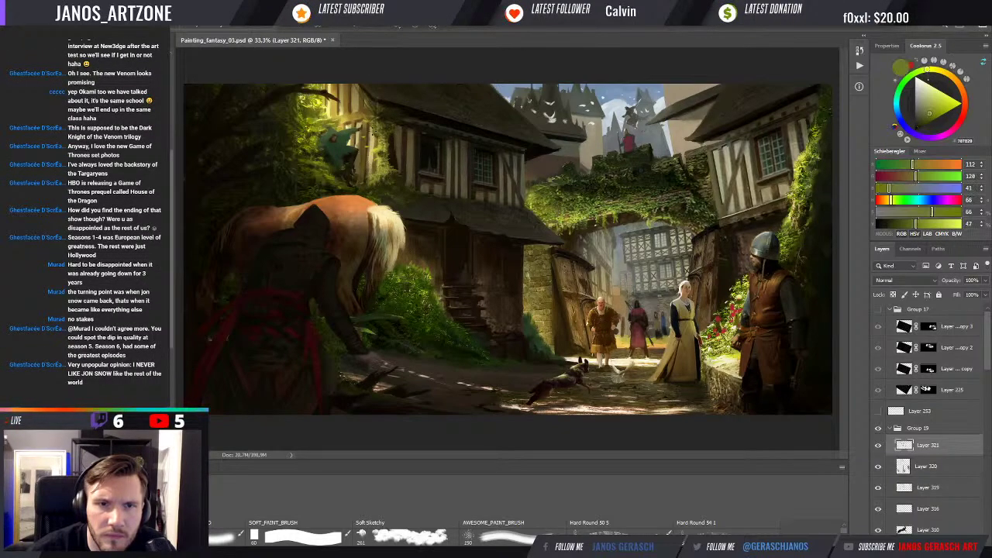
{"action": "left_click", "coordinate": [393, 158], "text": "alt"}
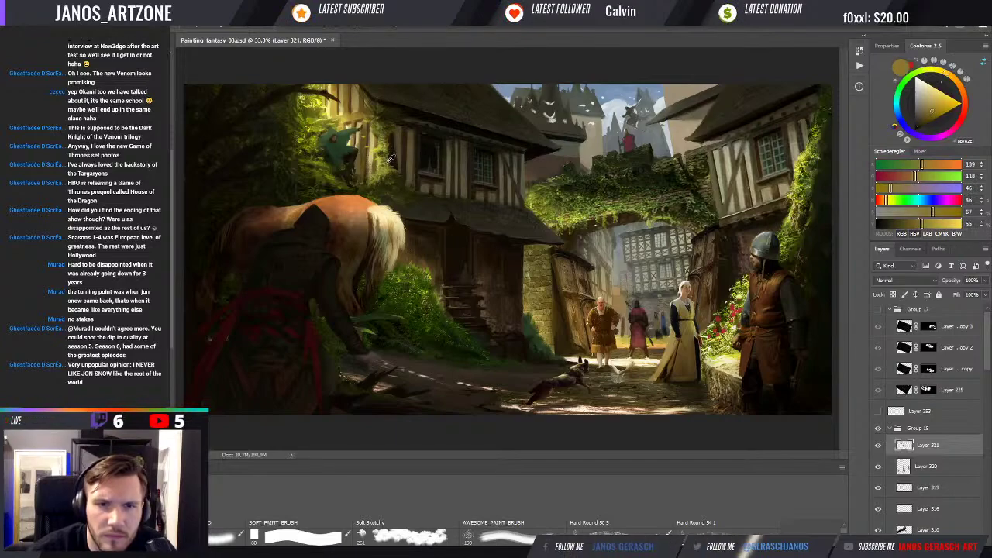
{"action": "left_click", "coordinate": [394, 162], "text": "alt"}
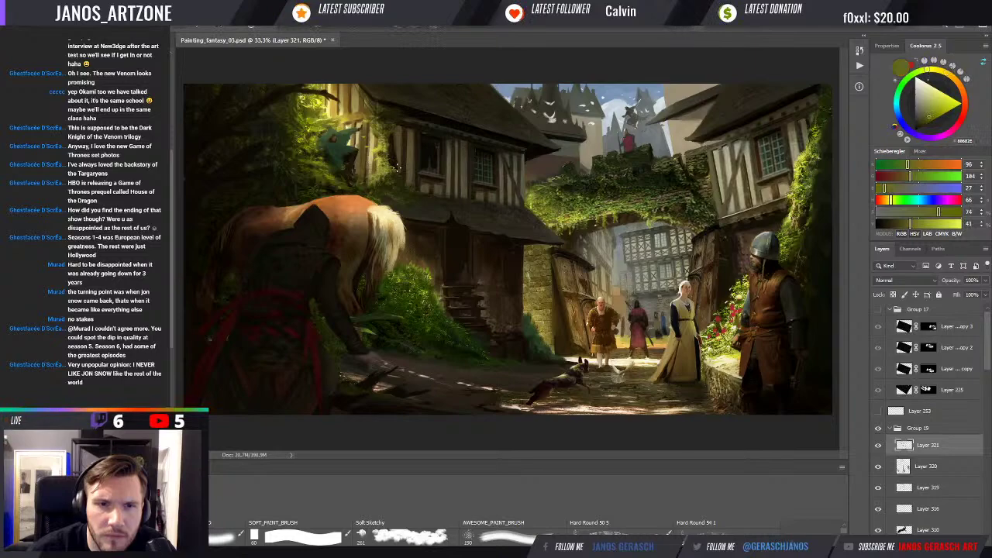
{"action": "left_click", "coordinate": [407, 189], "text": "alt"}
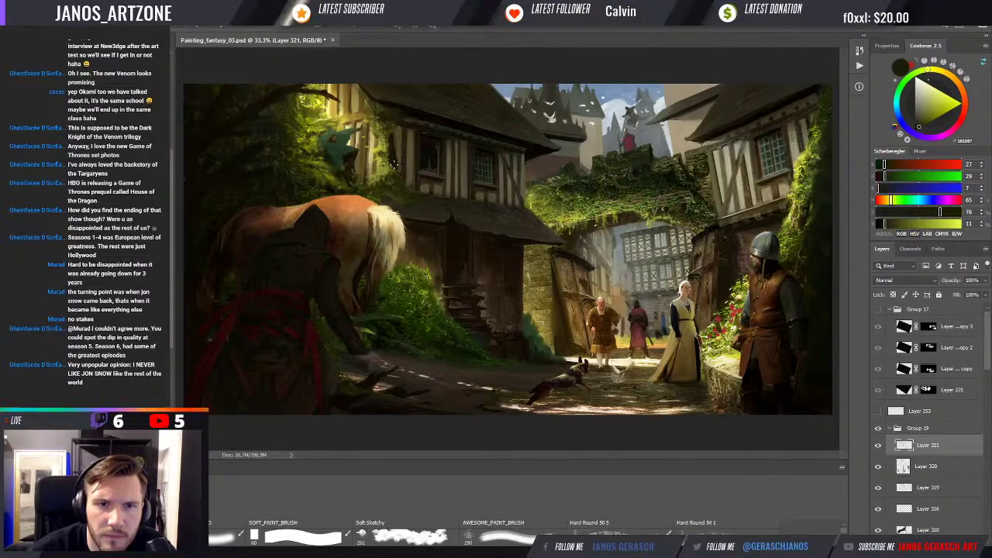
Step: Pick a brown from the left house and paint a short stroke on its wall
{"action": "left_click", "coordinate": [406, 183], "text": "alt"}
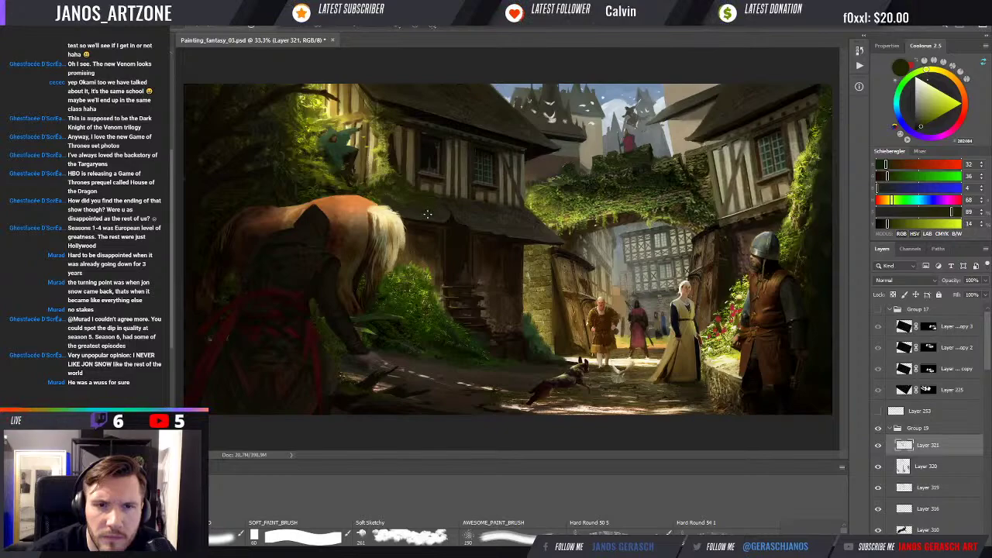
{"action": "left_click", "coordinate": [396, 139], "text": "alt"}
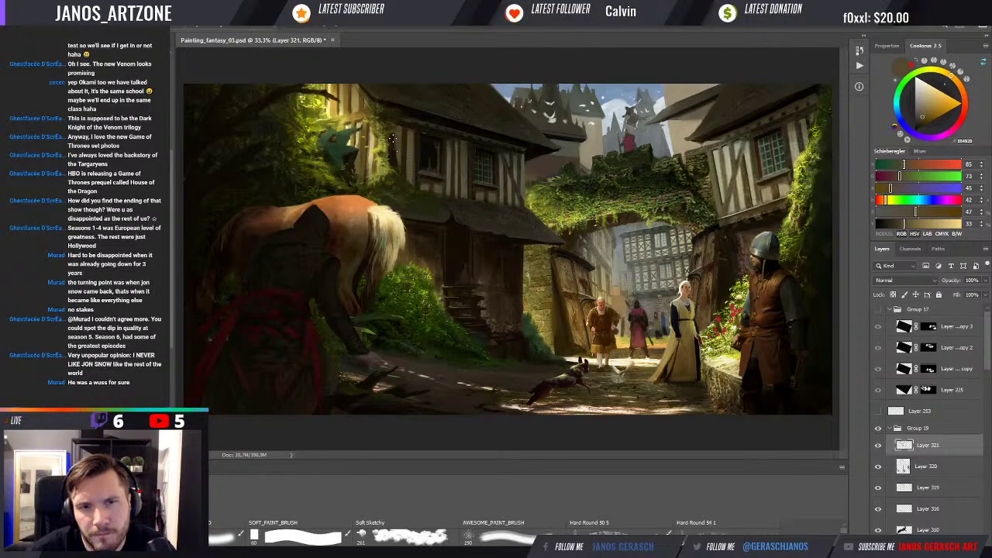
{"action": "left_click_drag", "start_coordinate": [394, 138], "coordinate": [393, 151]}
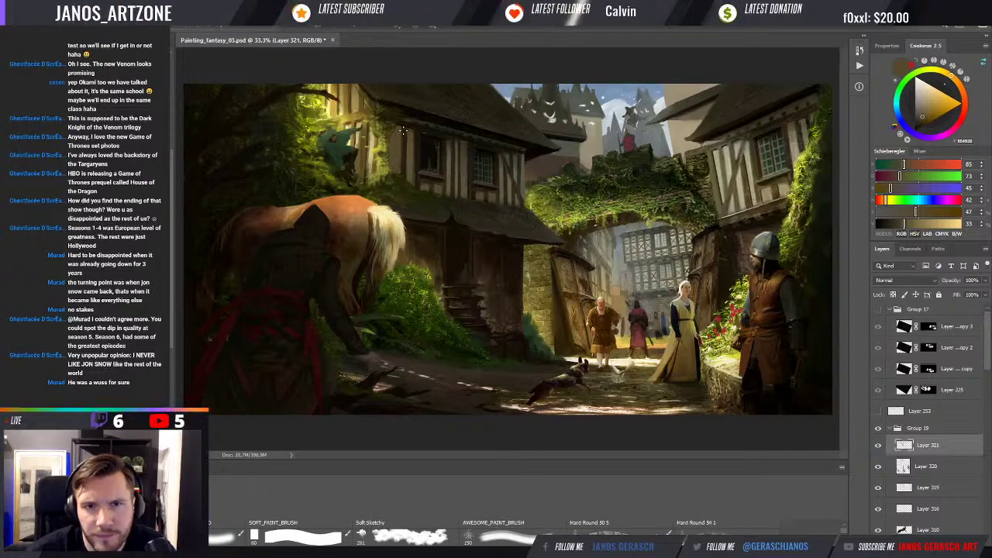
Step: Sample dark greys, browns and olives from the left house's wall and timber
{"action": "left_click", "coordinate": [397, 116], "text": "alt"}
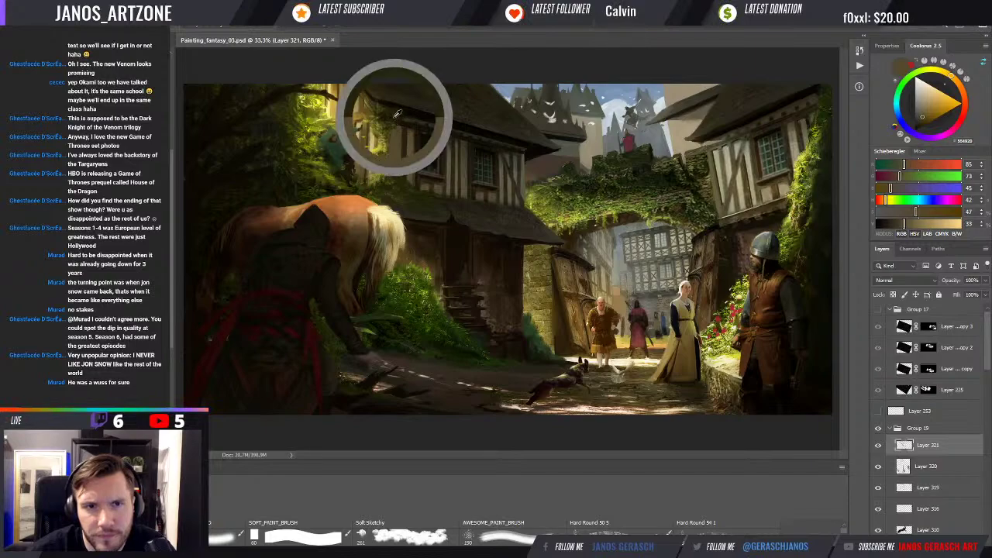
{"action": "left_click", "coordinate": [403, 135], "text": "alt"}
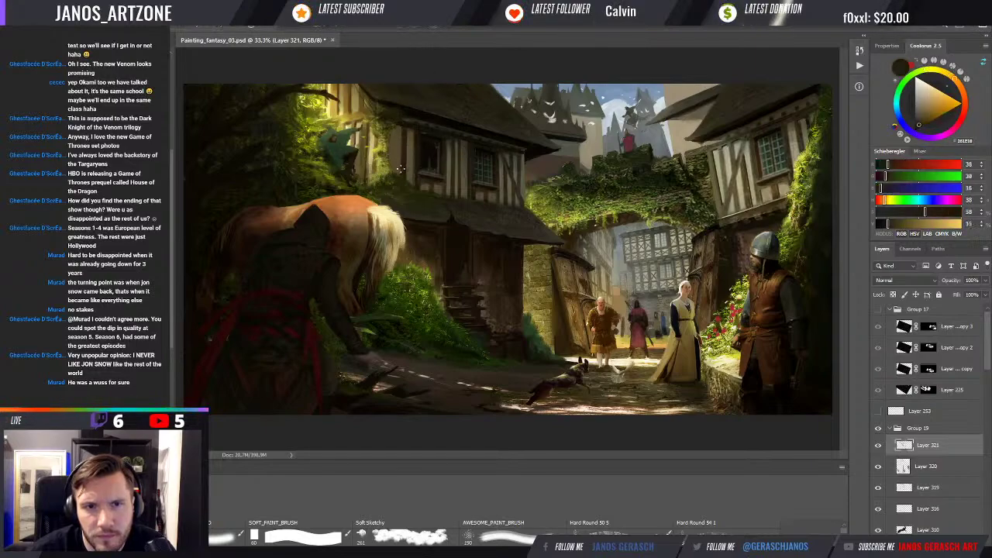
{"action": "left_click", "coordinate": [398, 132], "text": "alt"}
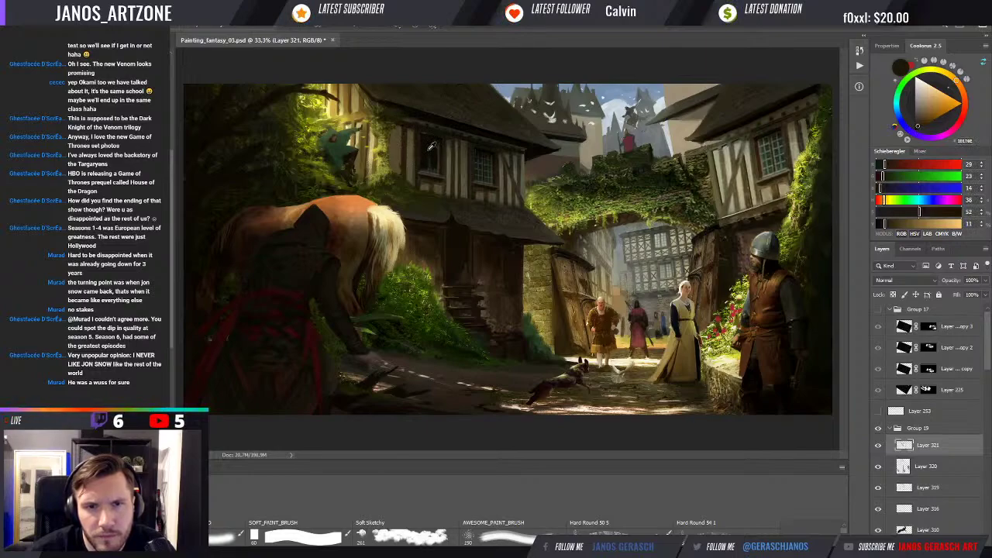
{"action": "left_click", "coordinate": [400, 135], "text": "alt"}
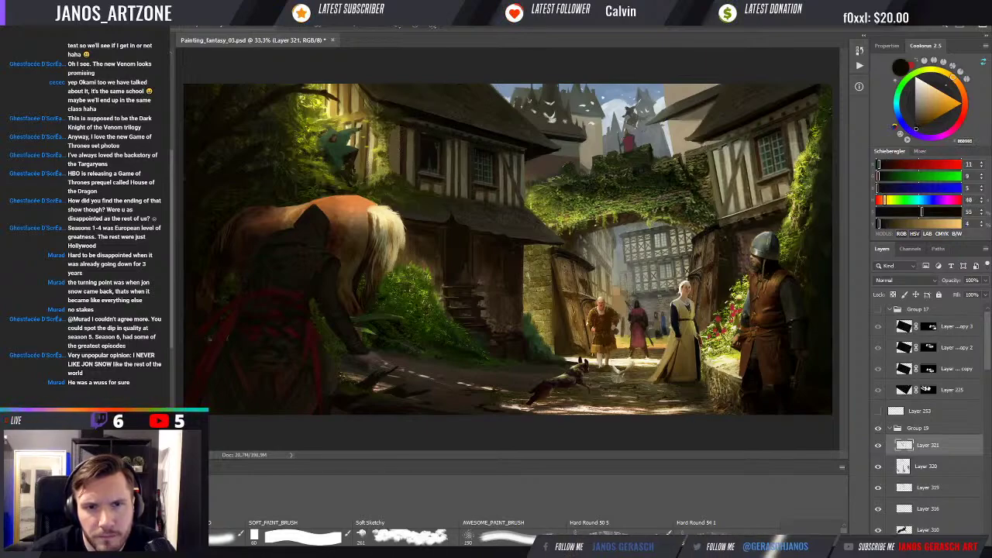
{"action": "left_click", "coordinate": [404, 137], "text": "alt"}
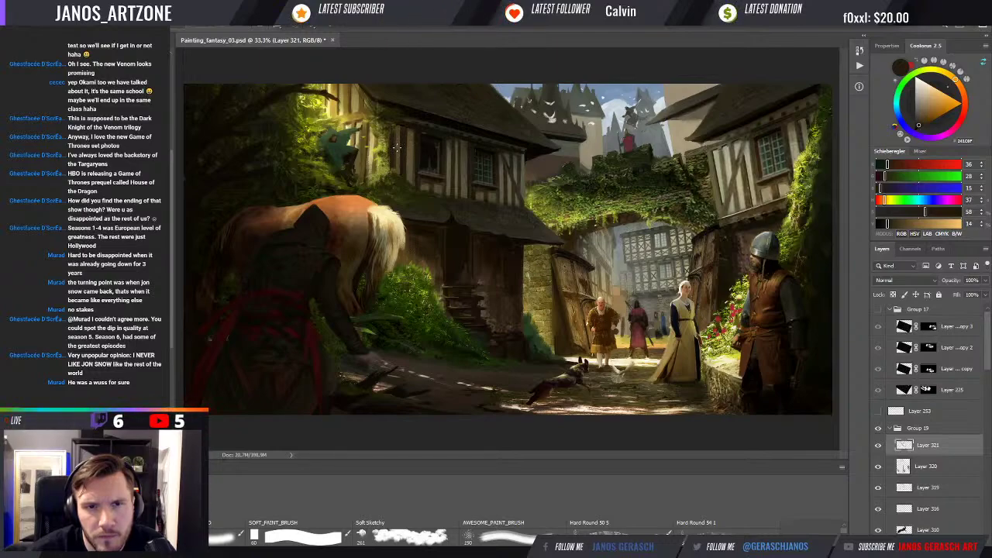
{"action": "left_click", "coordinate": [396, 137], "text": "alt"}
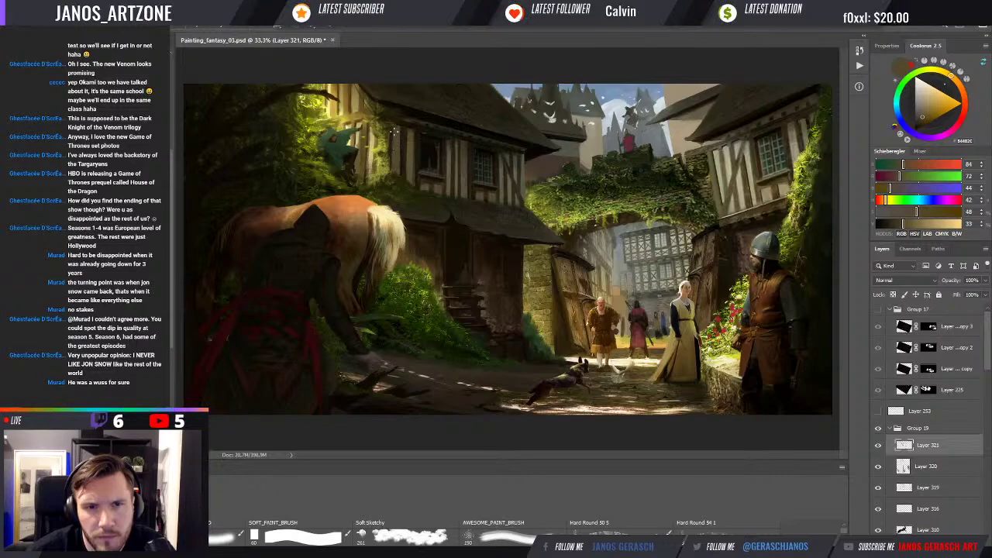
{"action": "left_click", "coordinate": [395, 141], "text": "alt"}
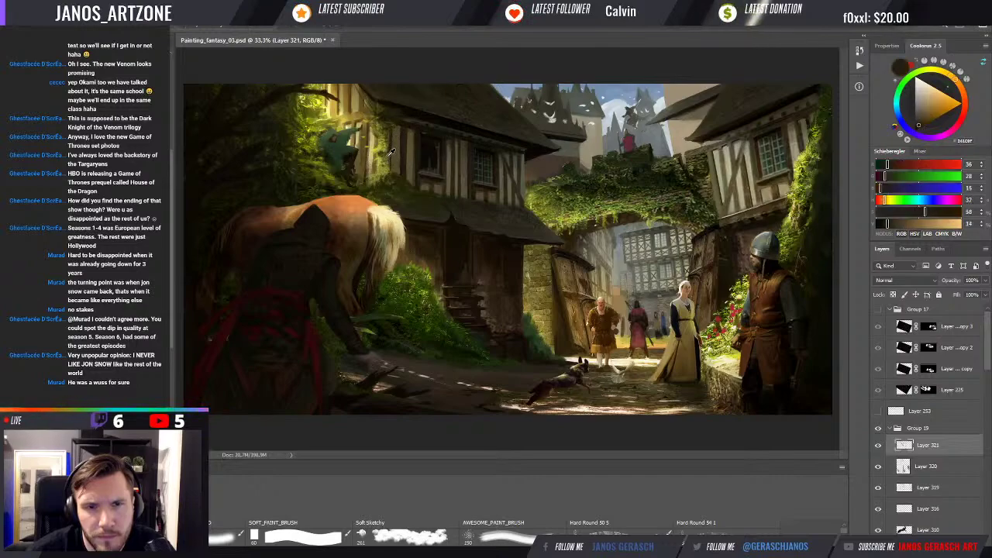
{"action": "left_click", "coordinate": [396, 167], "text": "alt"}
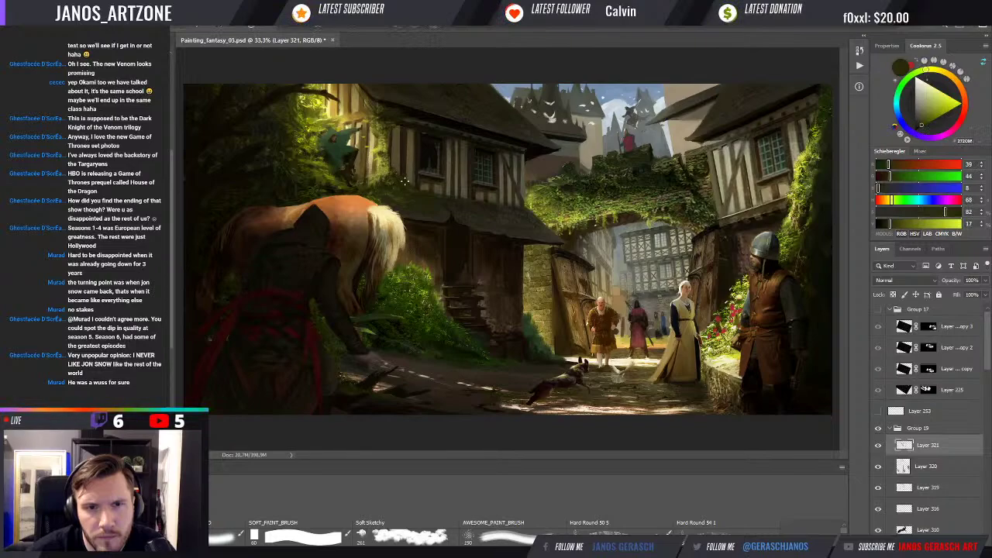
{"action": "left_click", "coordinate": [393, 164], "text": "alt"}
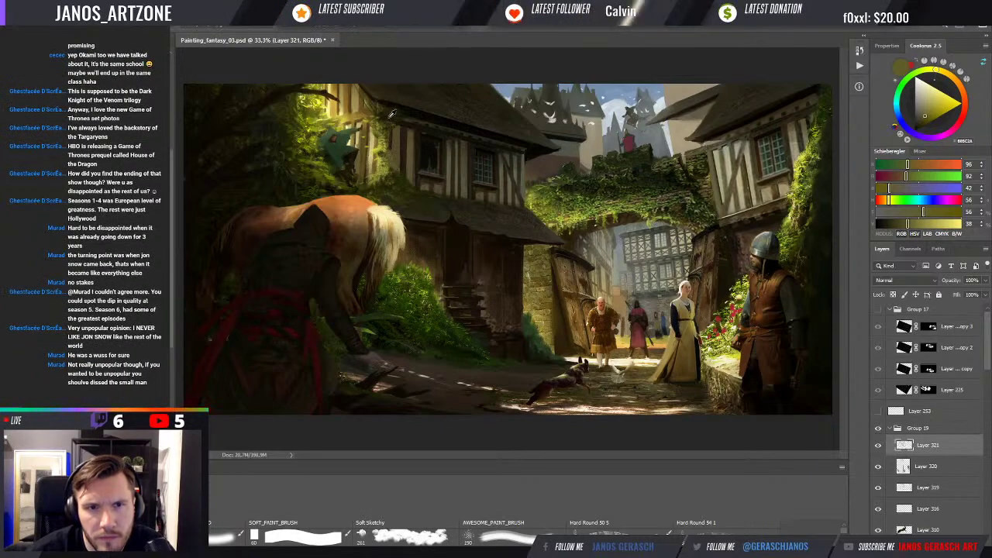
Step: Sample roof browns and the door's dark reddish brown for the roof shading
{"action": "left_click", "coordinate": [374, 91], "text": "alt"}
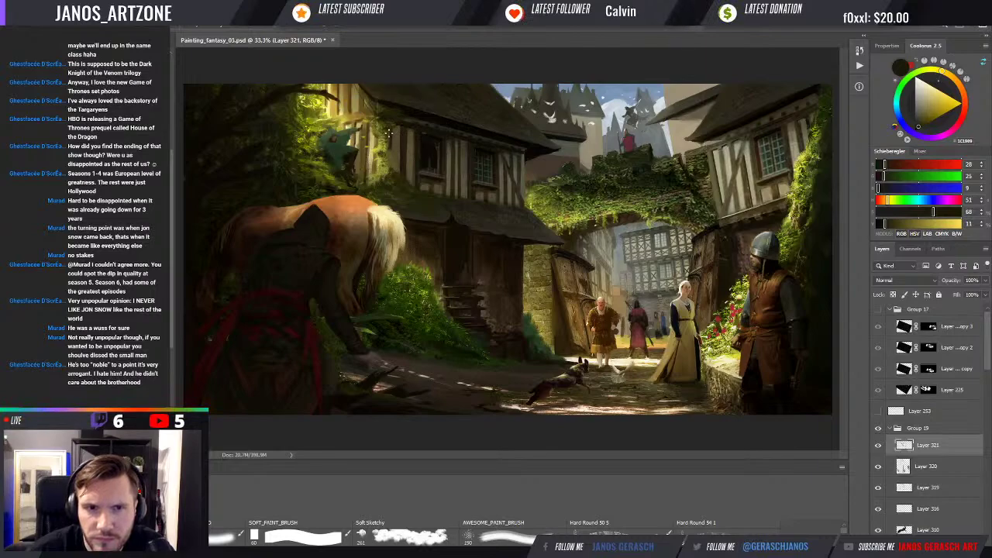
{"action": "left_click", "coordinate": [388, 135], "text": "alt"}
{"action": "left_click", "coordinate": [410, 110], "text": "alt"}
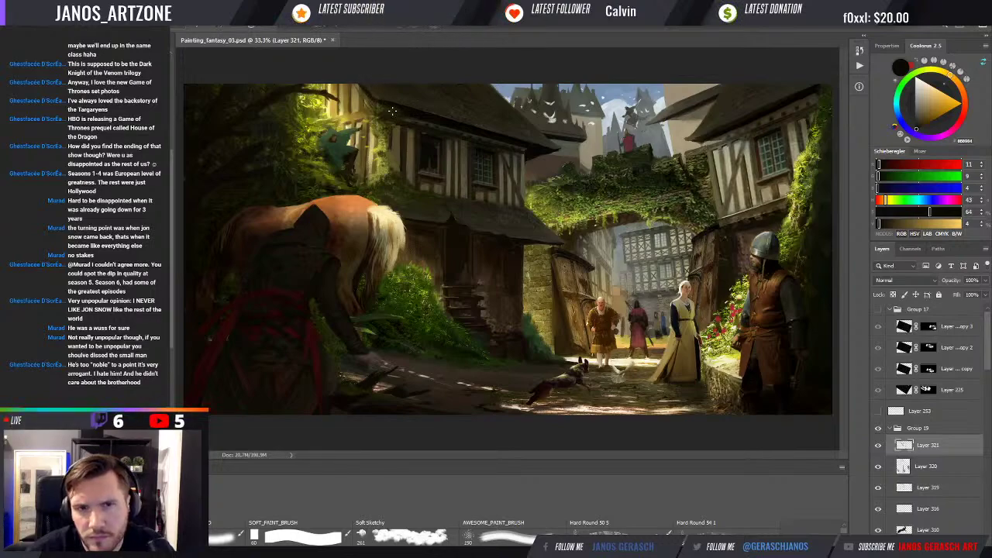
{"action": "left_click", "coordinate": [388, 100], "text": "alt"}
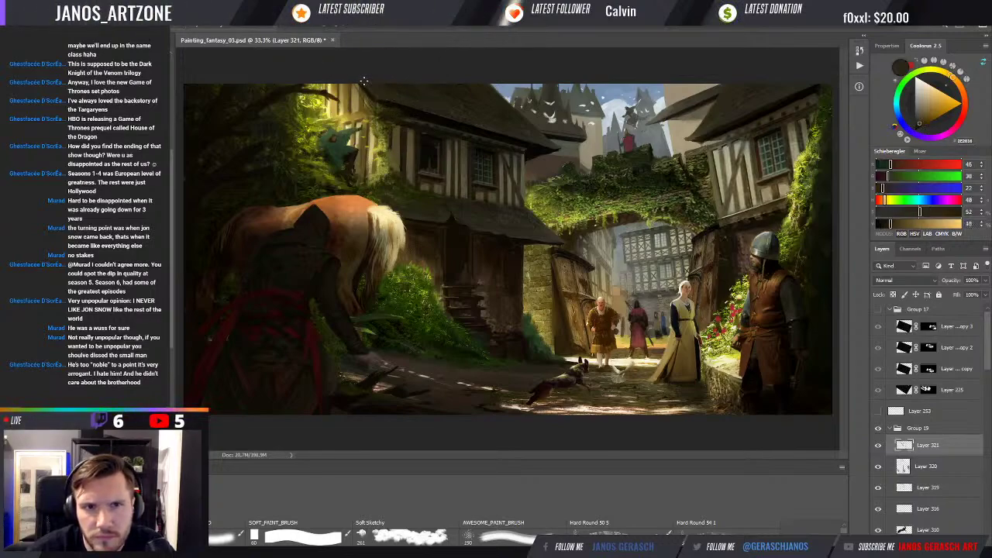
{"action": "left_click", "coordinate": [384, 93], "text": "alt"}
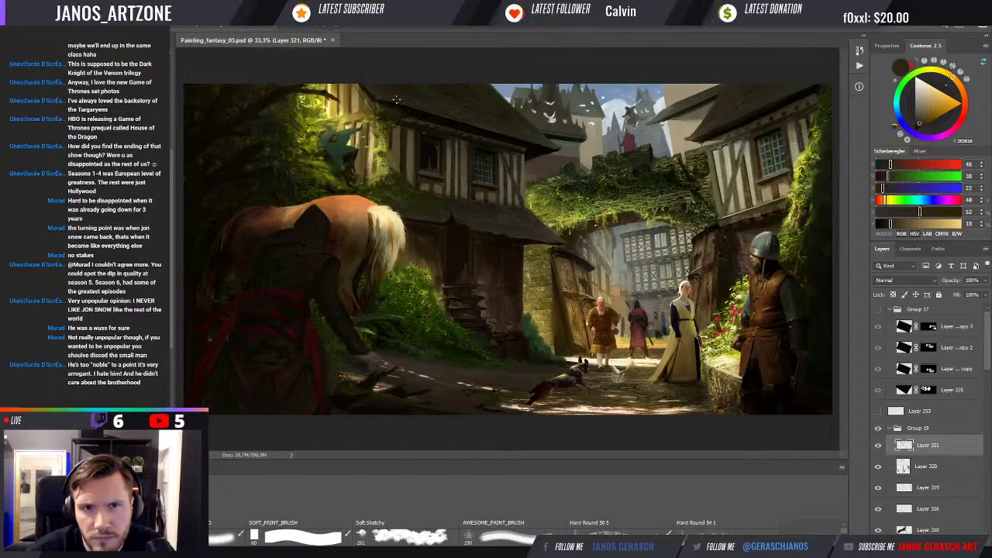
{"action": "left_click", "coordinate": [397, 83], "text": "alt"}
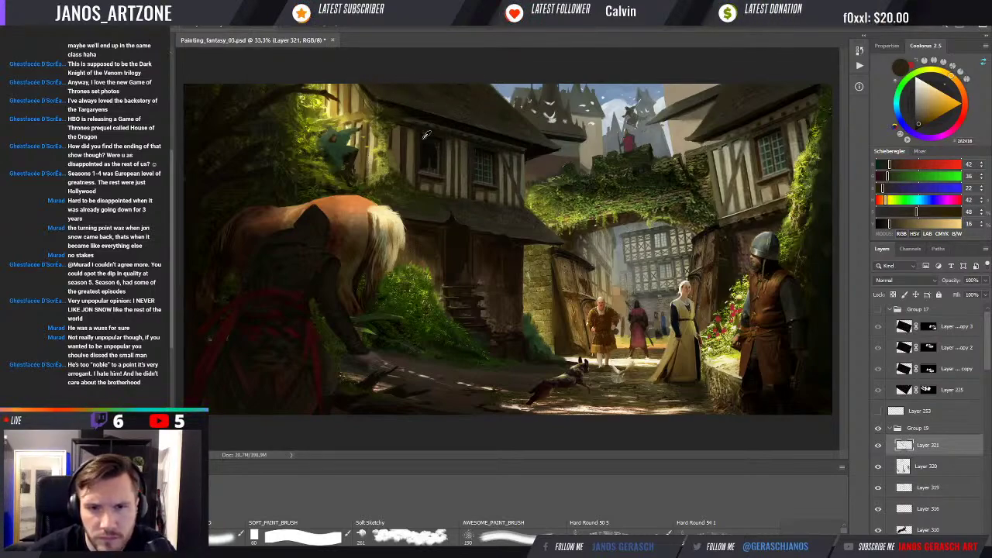
{"action": "left_click", "coordinate": [443, 218], "text": "alt"}
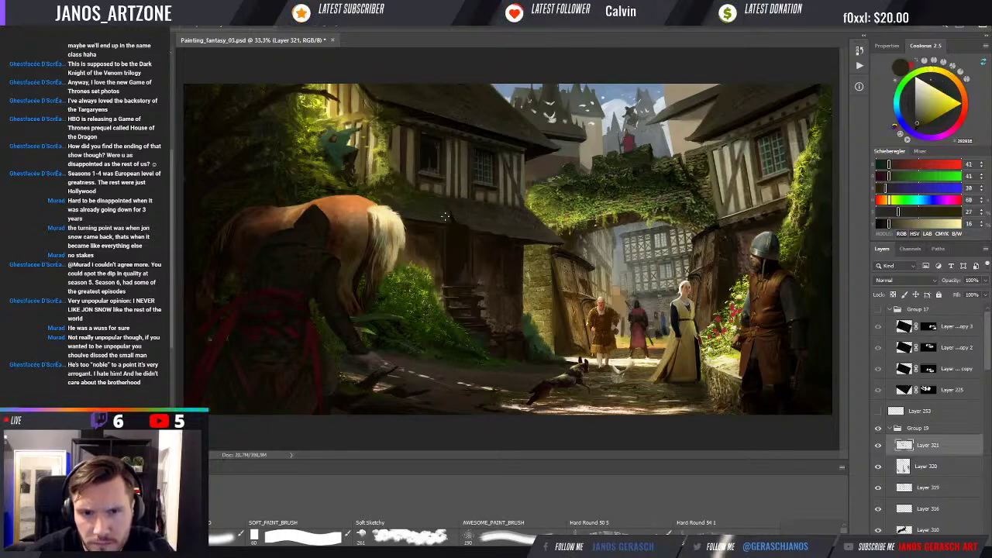
{"action": "left_click", "coordinate": [461, 252], "text": "alt"}
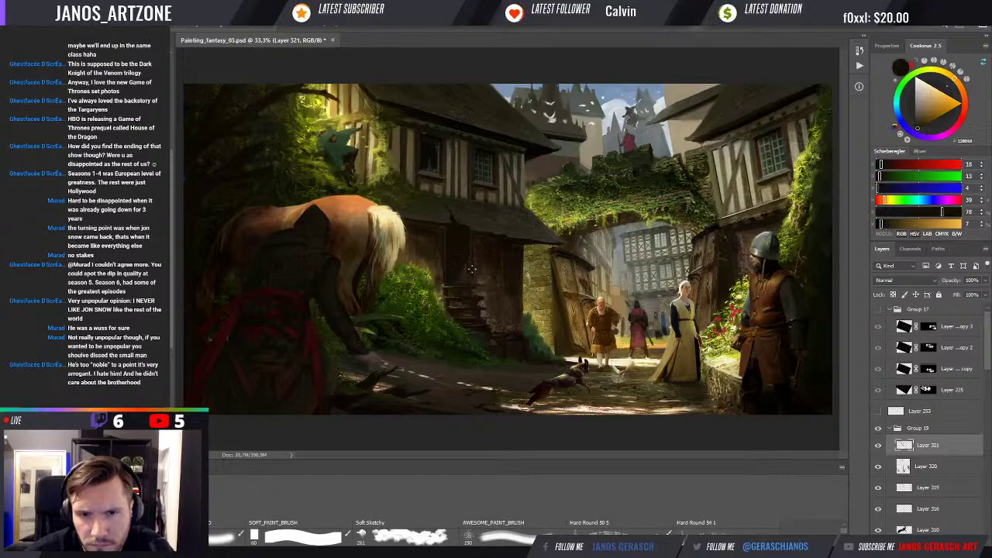
{"action": "left_click", "coordinate": [489, 254], "text": "alt"}
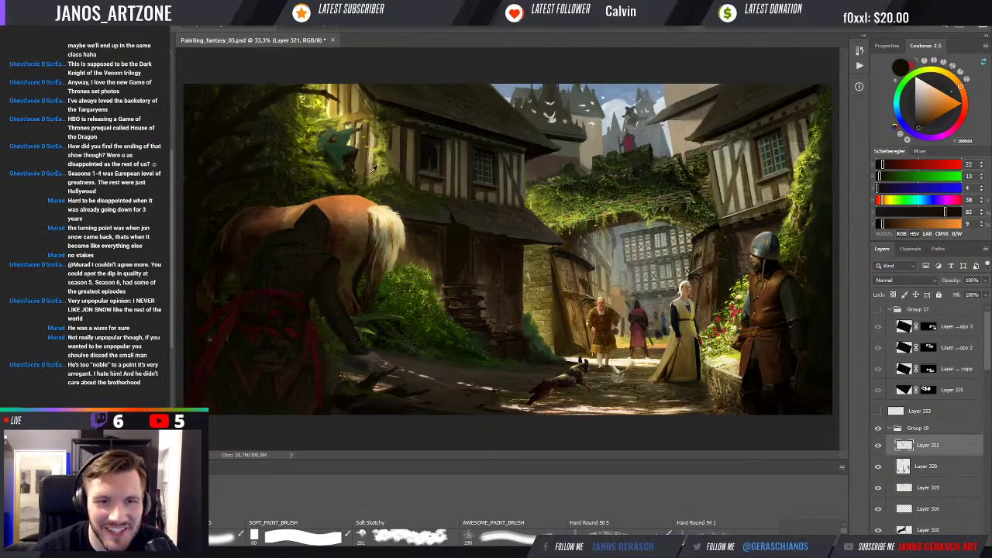
Step: Sample yellow-green, bright yellow and olive from the ivy, ending on a dark roof-edge brown
{"action": "left_click", "coordinate": [327, 184], "text": "alt"}
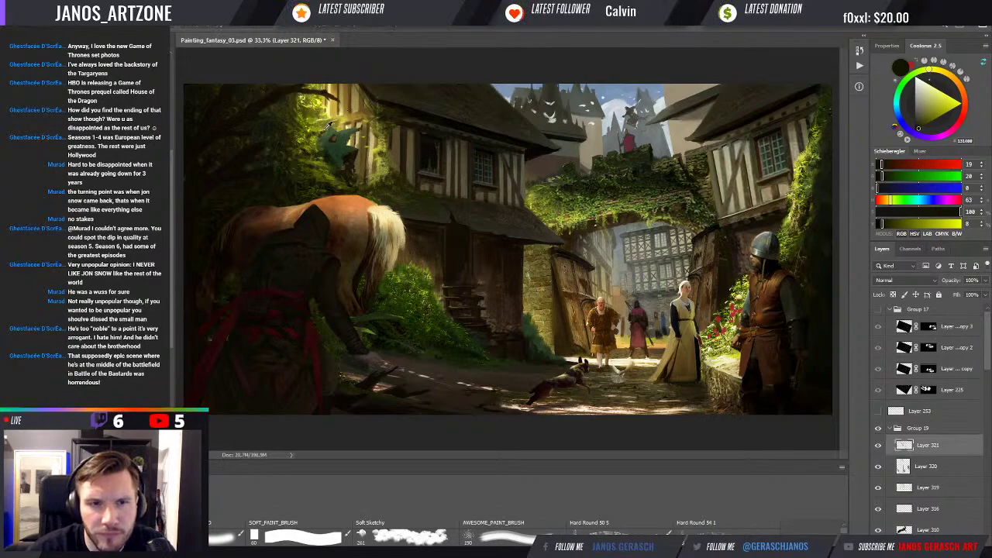
{"action": "left_click", "coordinate": [321, 133], "text": "alt"}
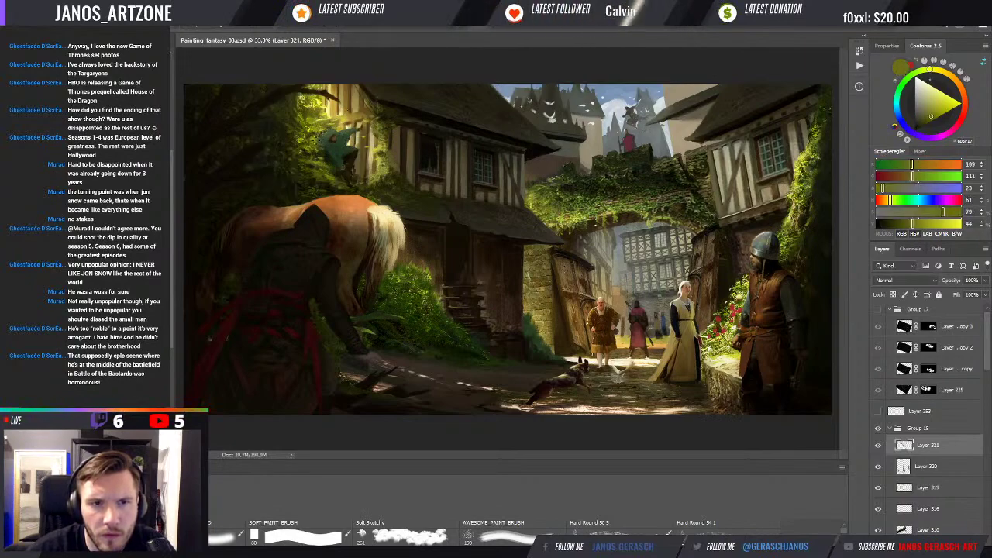
{"action": "left_click", "coordinate": [330, 105], "text": "alt"}
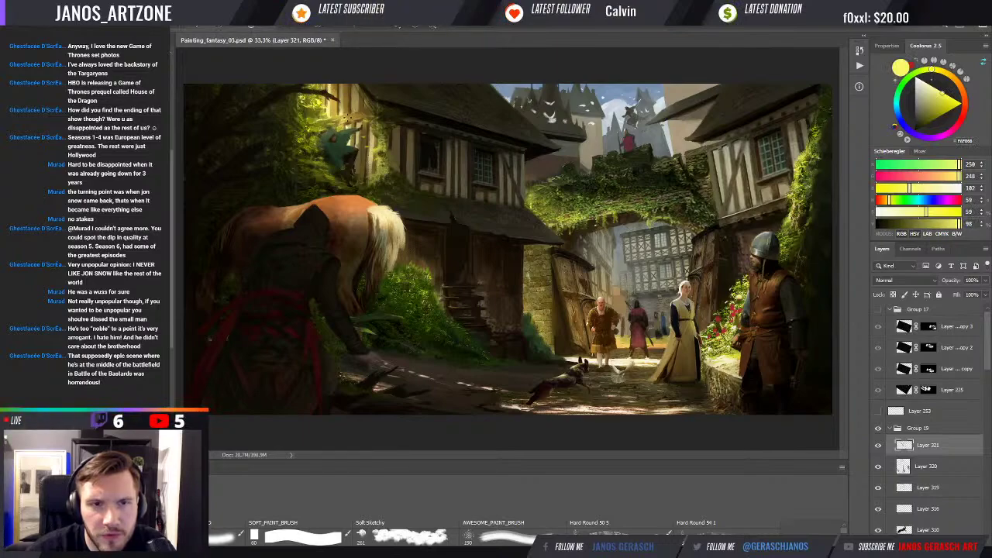
{"action": "left_click", "coordinate": [341, 119], "text": "alt"}
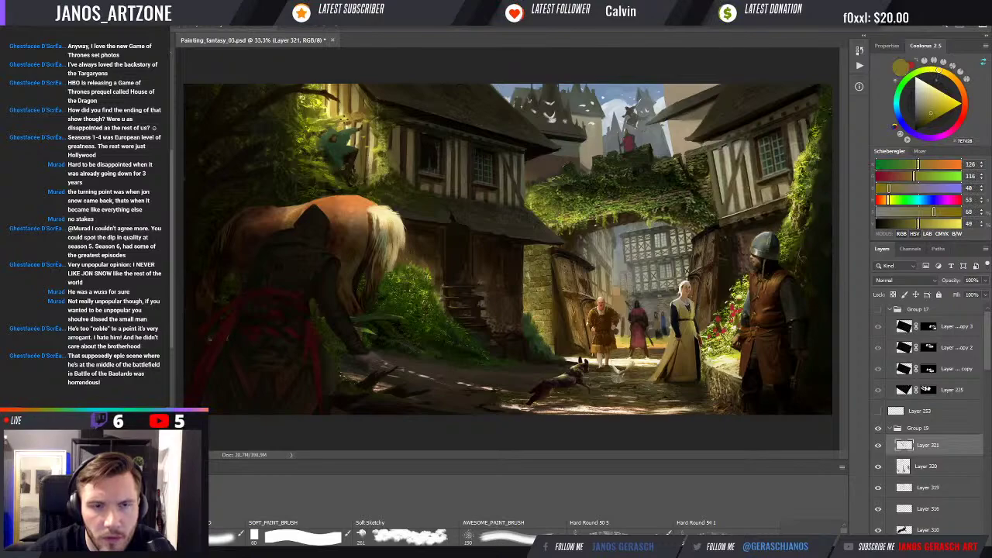
{"action": "left_click", "coordinate": [305, 111], "text": "alt"}
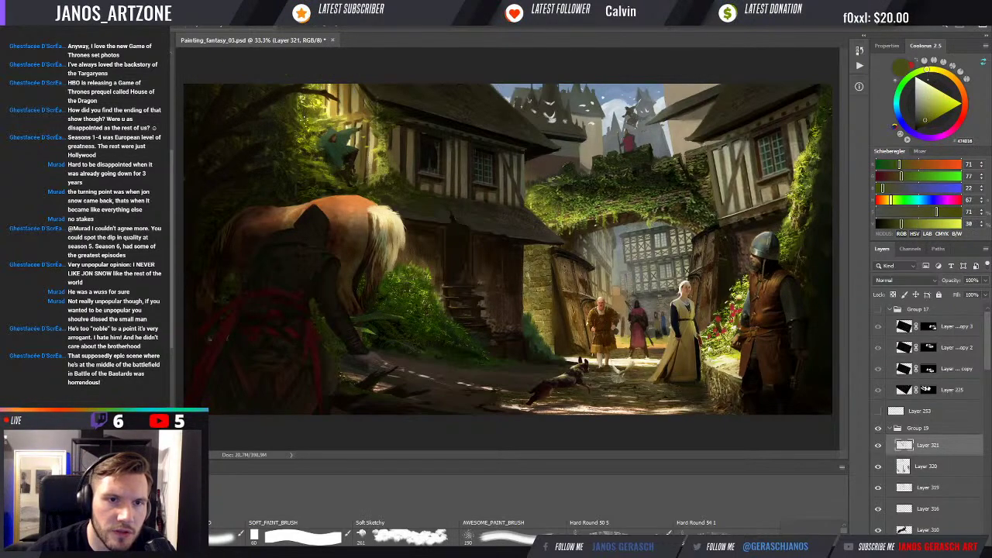
{"action": "left_click", "coordinate": [301, 100], "text": "alt"}
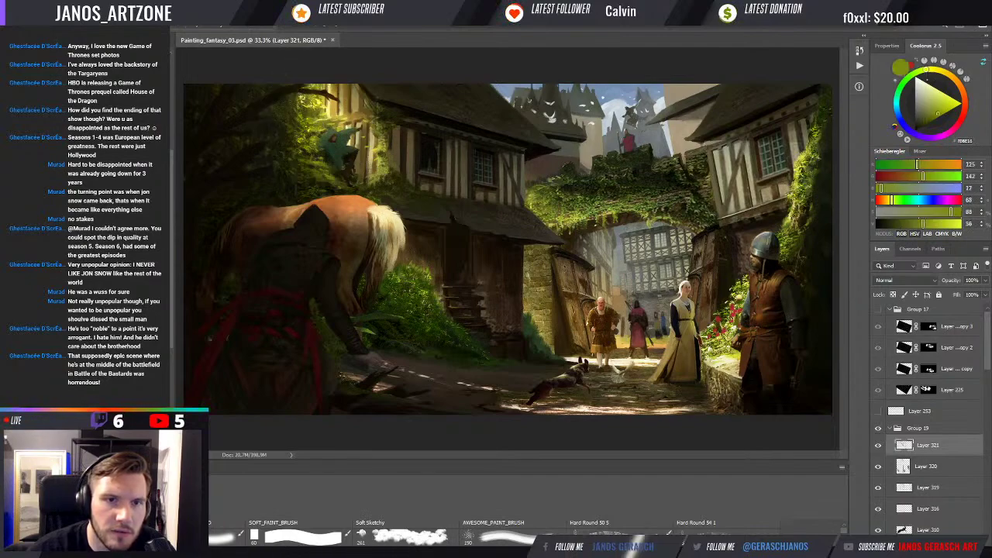
{"action": "left_click", "coordinate": [334, 93], "text": "alt"}
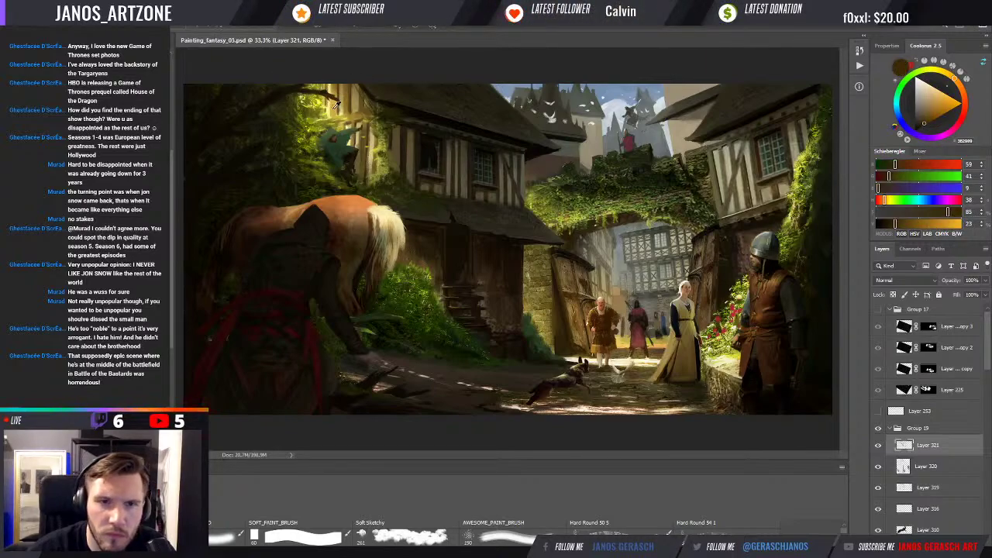
Step: Sample the soldier's warm brown and helmet black, then check values in greyscale and return to colour
{"action": "key", "text": "ctrl+minus"}
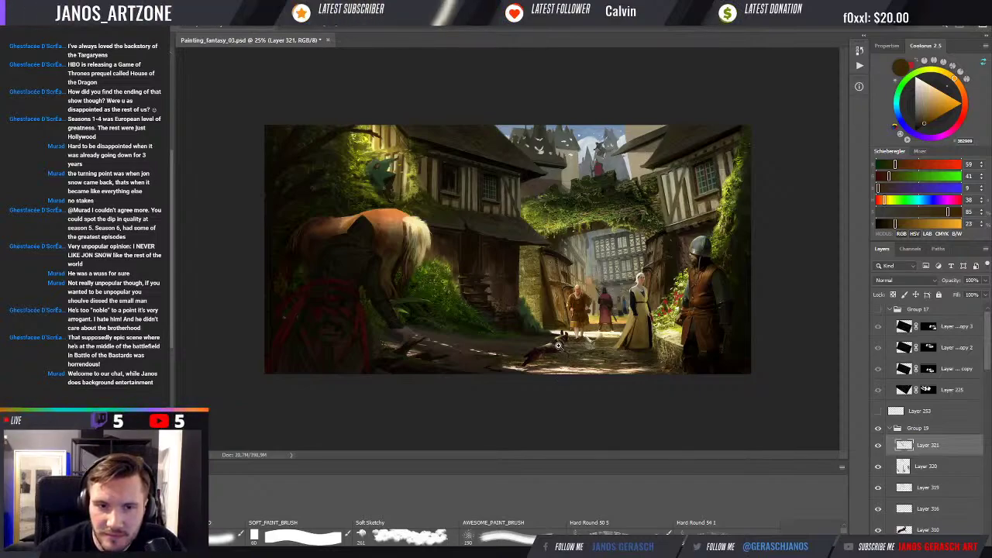
{"action": "key", "text": "ctrl+plus"}
{"action": "key", "text": "ctrl+minus"}
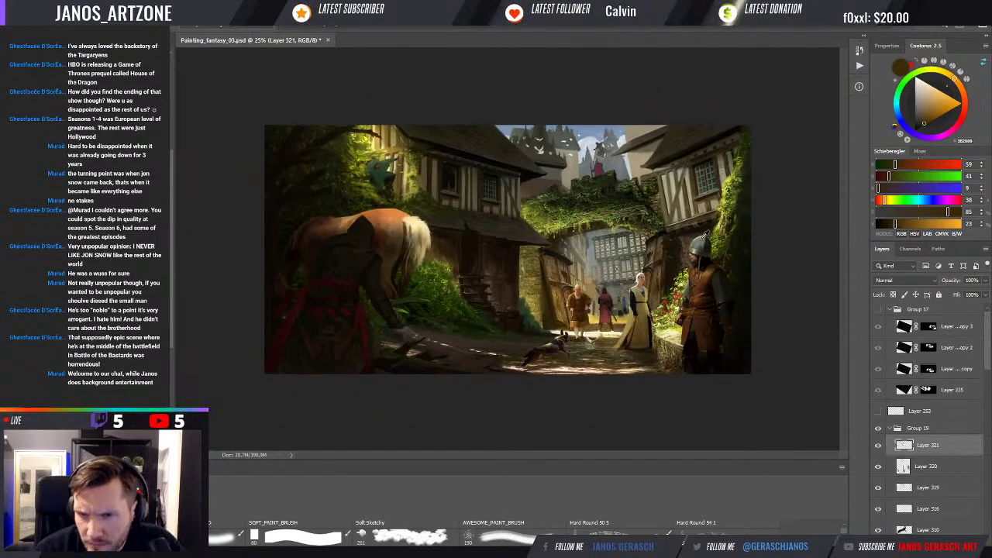
{"action": "left_click", "coordinate": [697, 242], "text": "alt"}
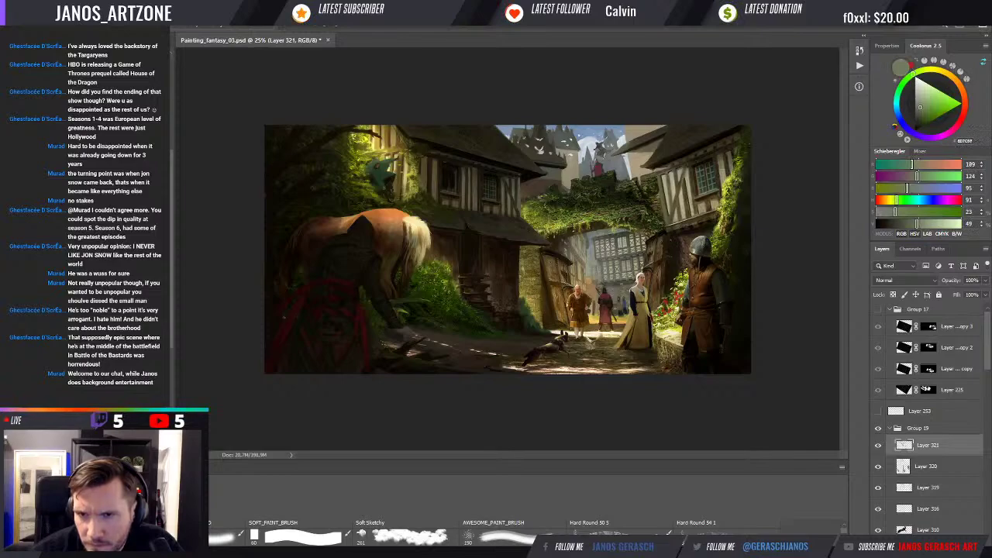
{"action": "left_click", "coordinate": [708, 245], "text": "alt"}
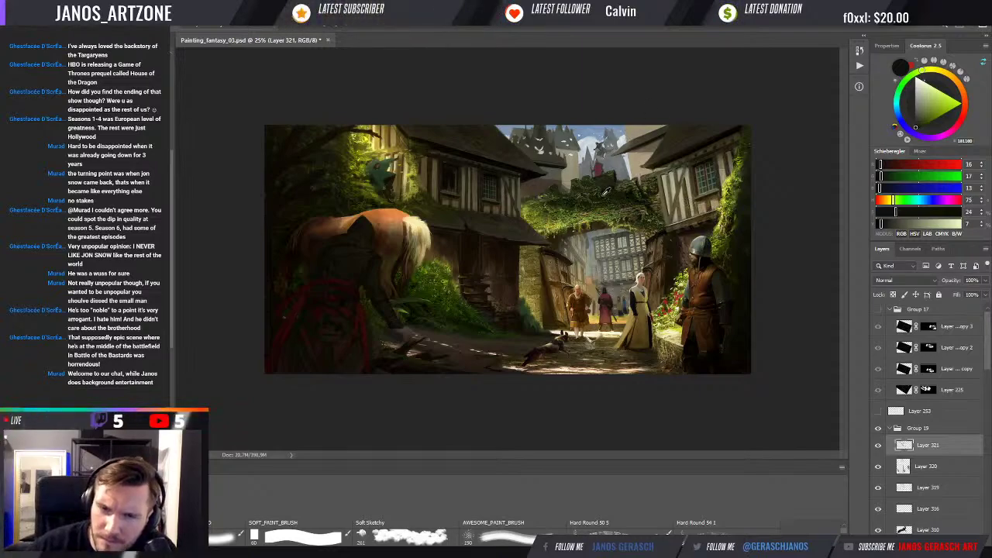
{"action": "key", "text": "ctrl+y"}
{"action": "key", "text": "ctrl+y"}
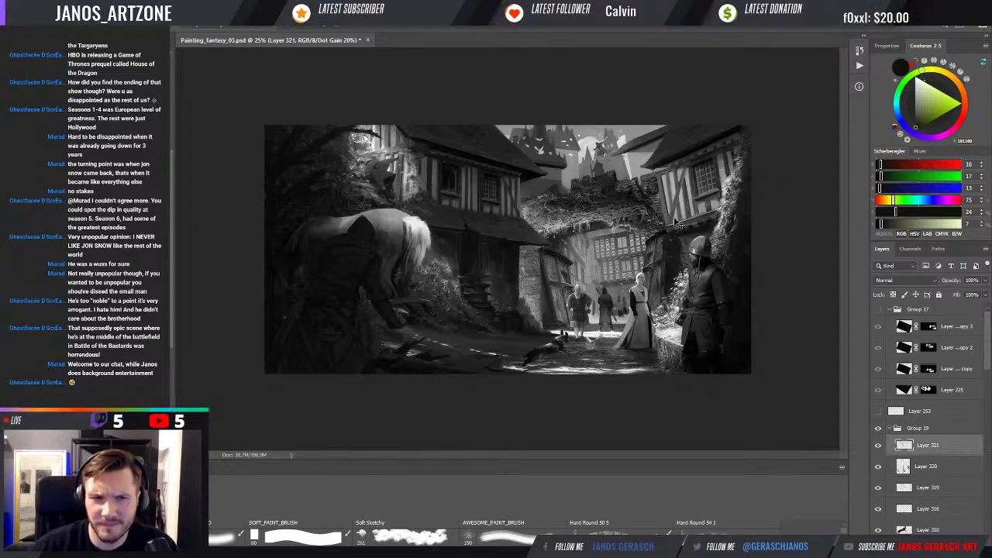
{"action": "key", "text": "ctrl+y"}
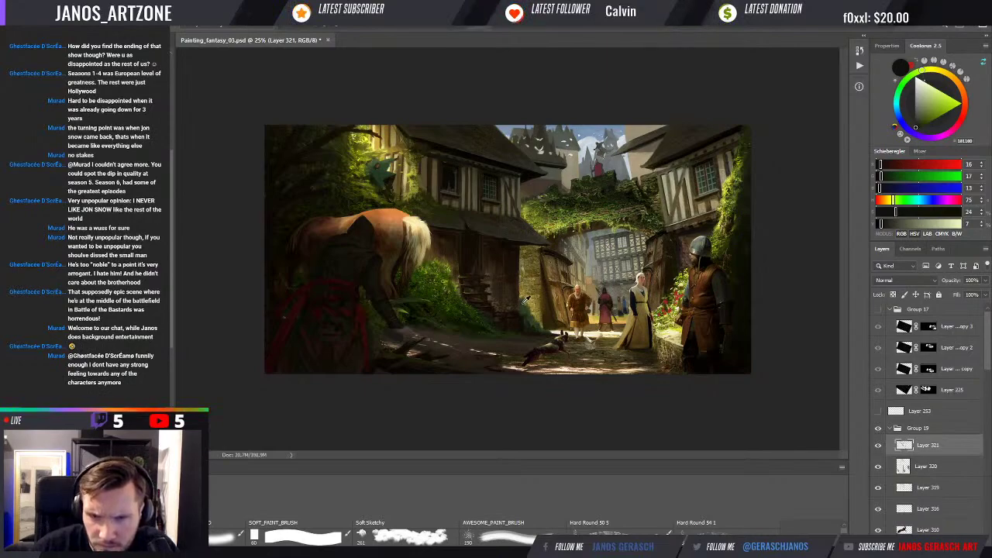
Step: Sample dark greens, browns, horse tones and guard-side greenery, ending on a near-black shadow colour
{"action": "left_click", "coordinate": [524, 299], "text": "alt"}
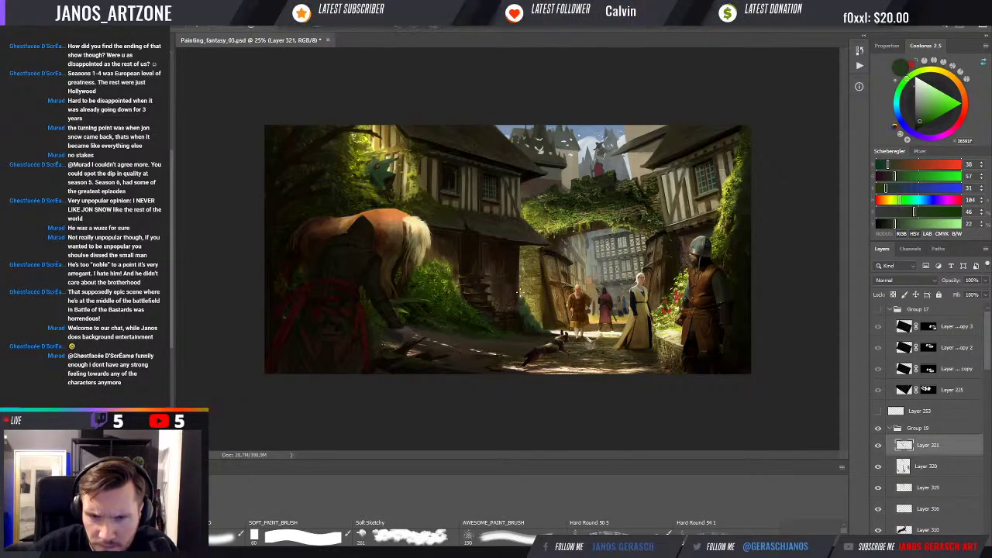
{"action": "left_click", "coordinate": [504, 329], "text": "alt"}
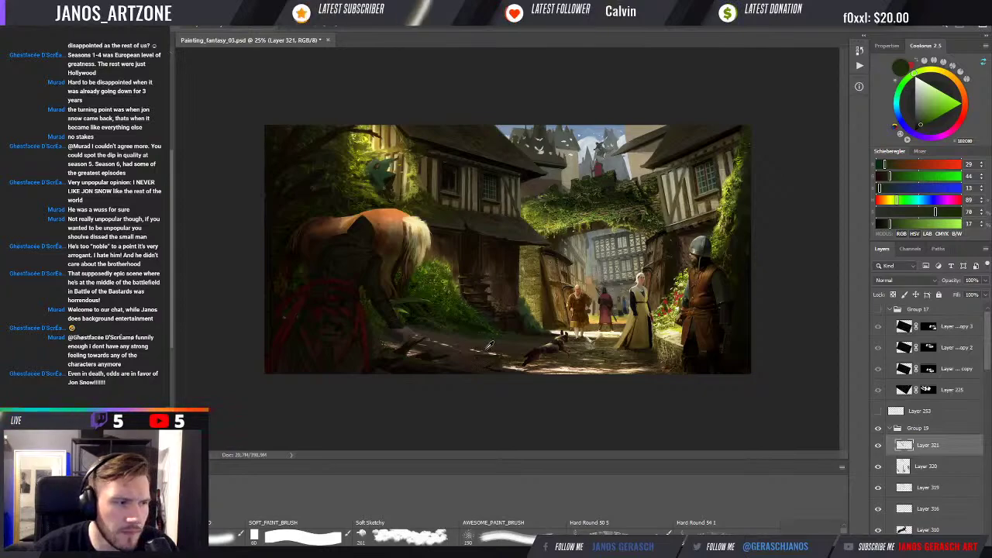
{"action": "left_click", "coordinate": [476, 250], "text": "alt"}
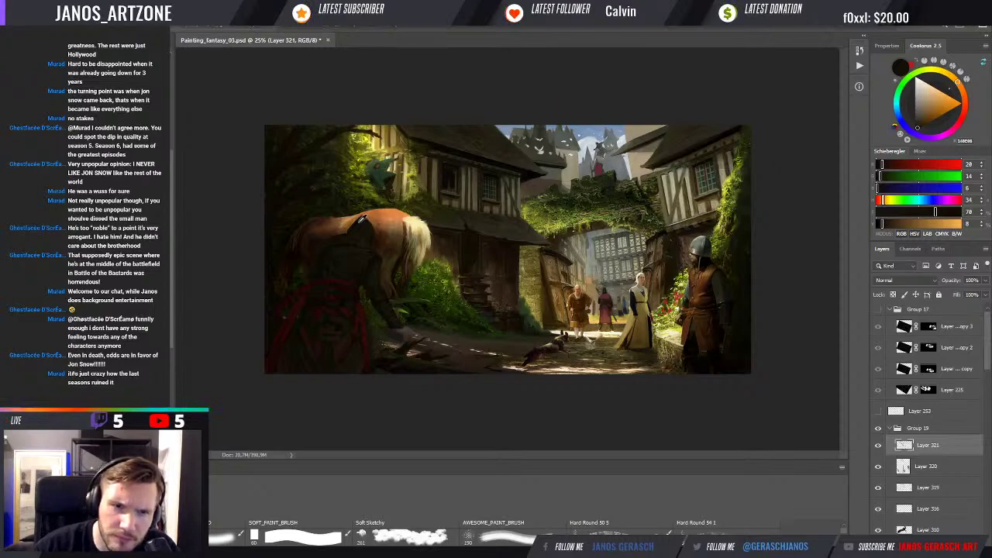
{"action": "left_click", "coordinate": [361, 218], "text": "alt"}
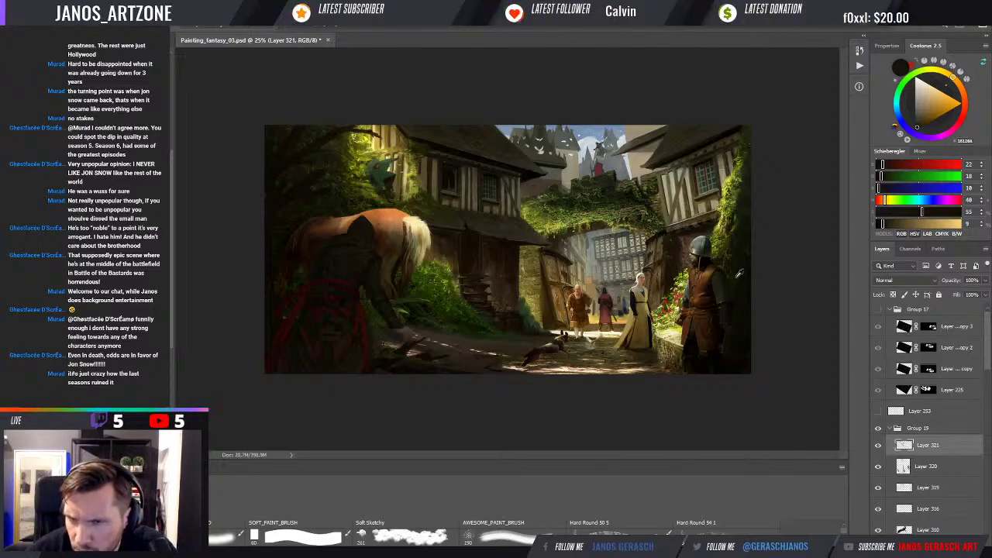
{"action": "left_click", "coordinate": [723, 241], "text": "alt"}
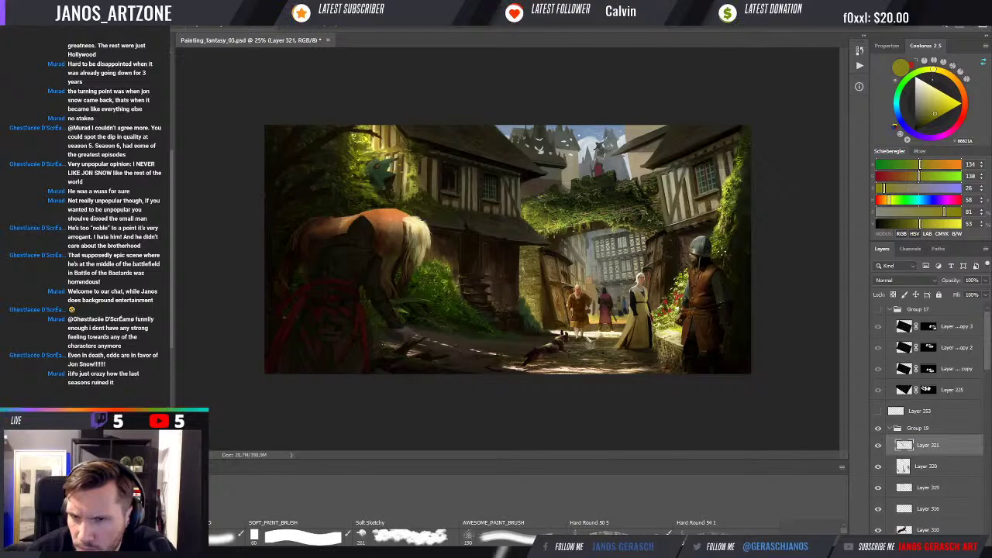
{"action": "left_click", "coordinate": [732, 237], "text": "alt"}
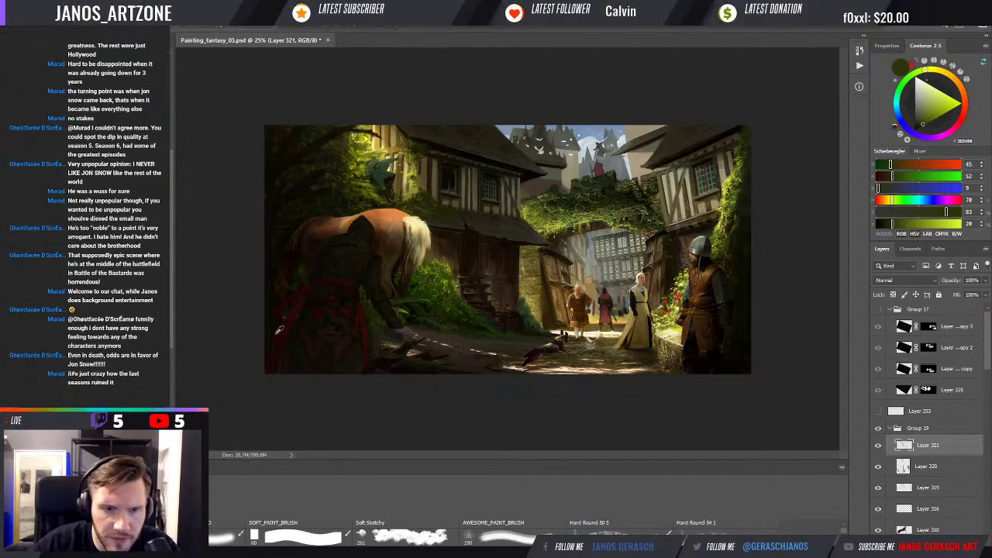
{"action": "left_click", "coordinate": [299, 343], "text": "alt"}
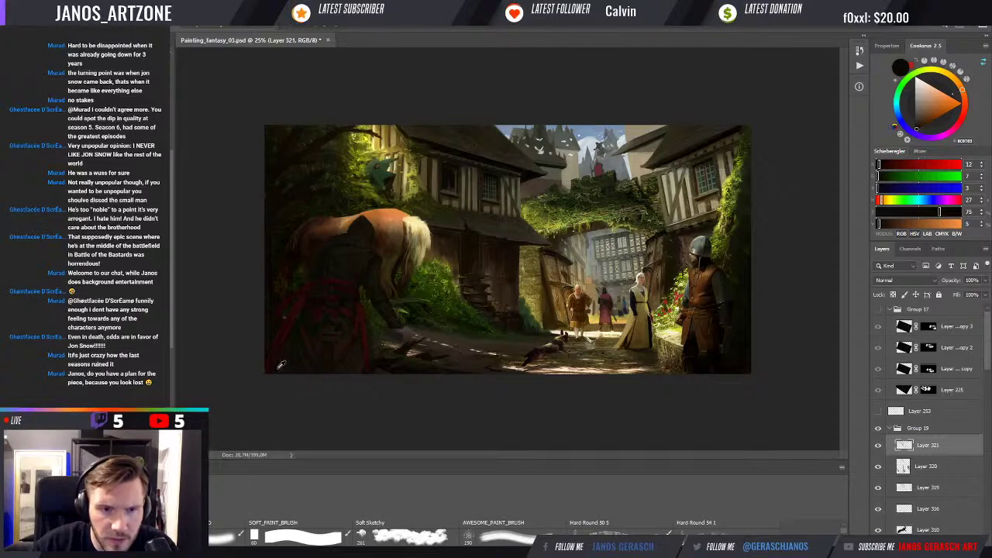
{"action": "left_click", "coordinate": [282, 364], "text": "alt"}
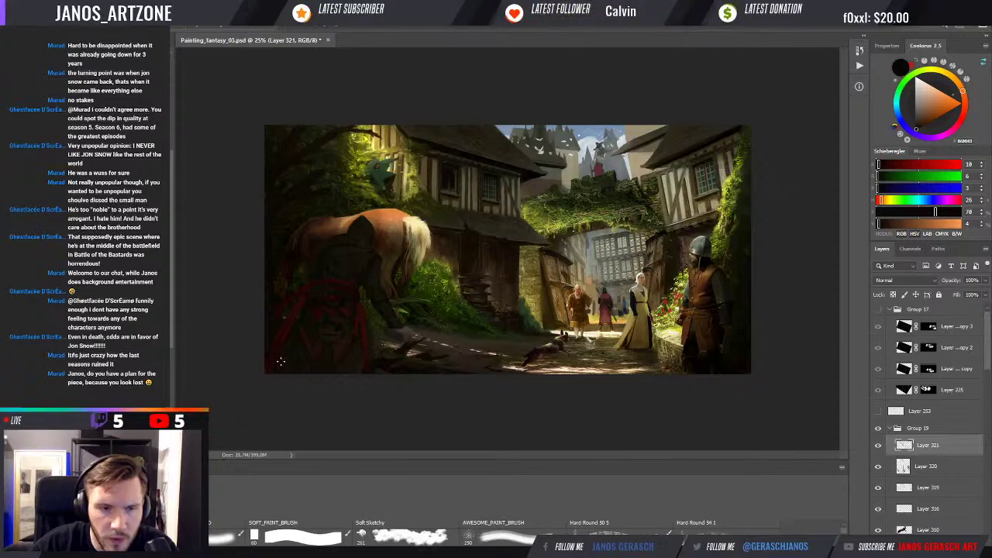
Step: On Layer 320, set the paint colour to a muted light beige (175, 162, 135)
{"action": "left_click", "coordinate": [926, 475]}
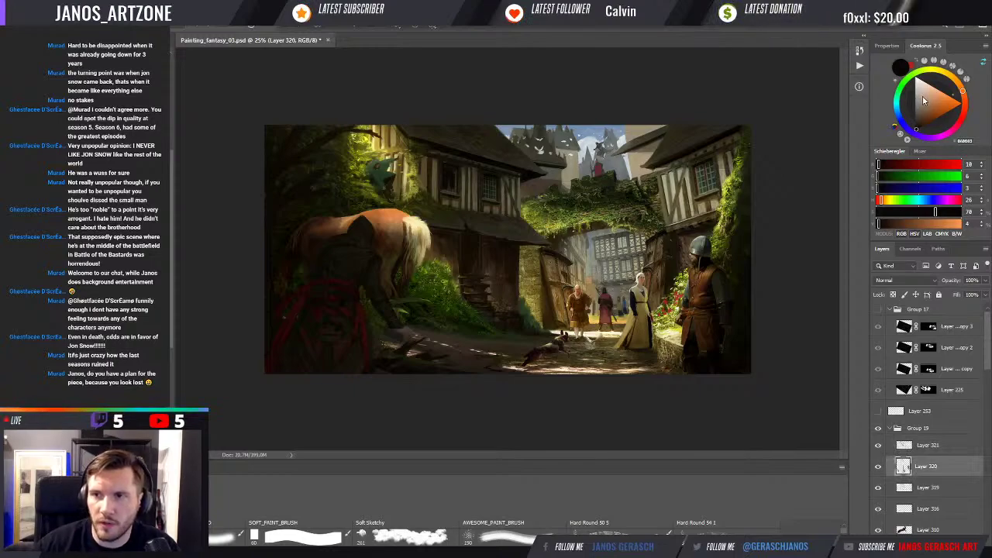
{"action": "key", "text": "x"}
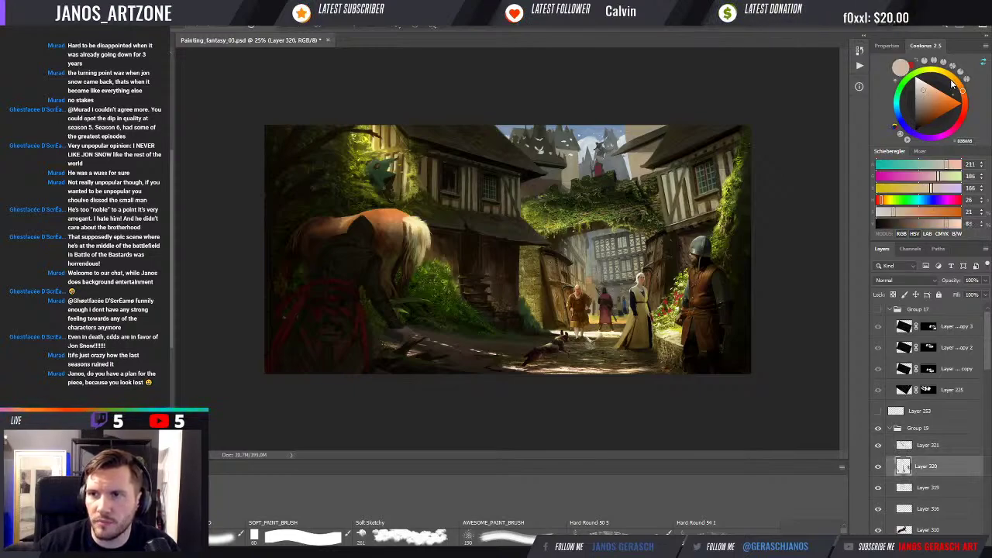
{"action": "left_click", "coordinate": [952, 84]}
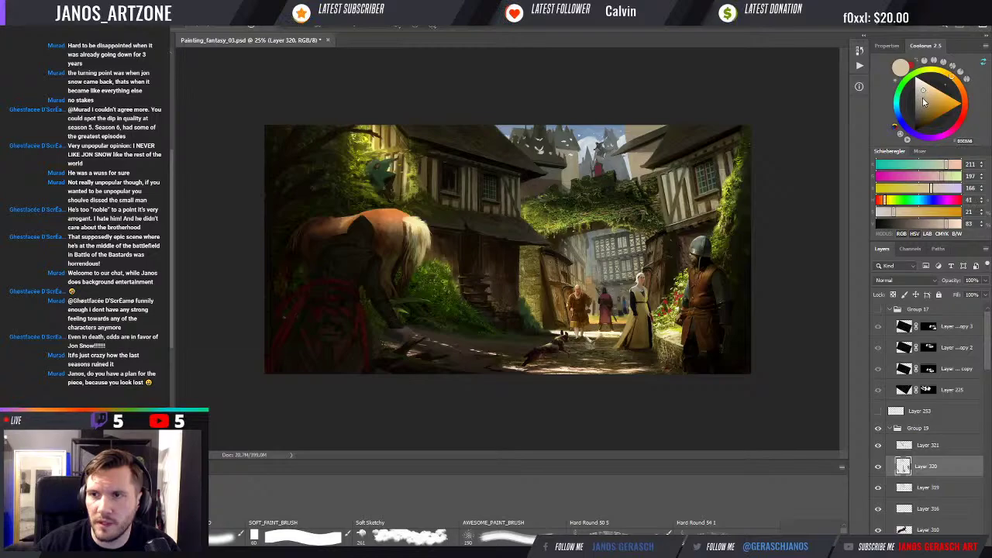
{"action": "left_click", "coordinate": [927, 104]}
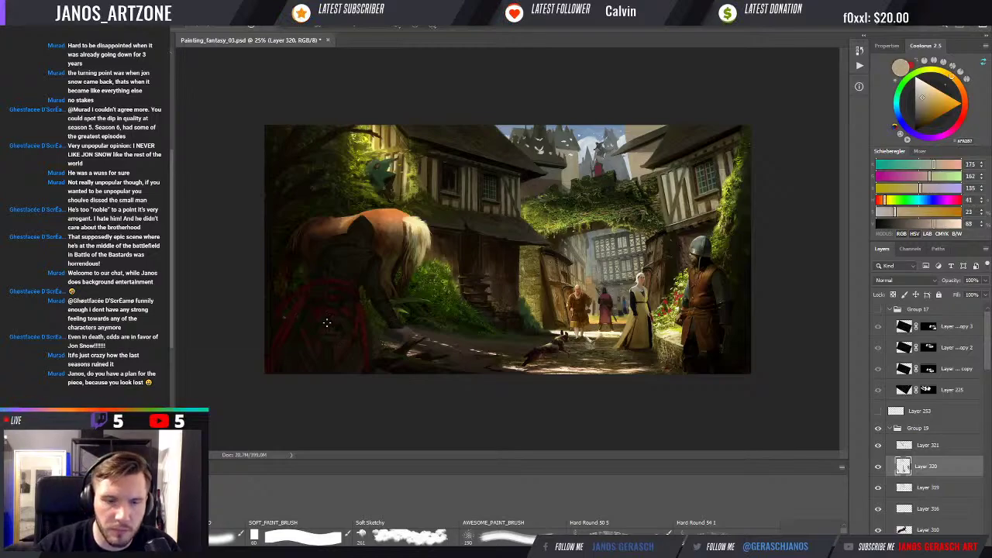
{"action": "mouse_move", "coordinate": [312, 393]}
{"action": "left_mouse_down"}
{"action": "mouse_move", "coordinate": [328, 341]}
{"action": "mouse_move", "coordinate": [326, 349]}
{"action": "left_mouse_up"}
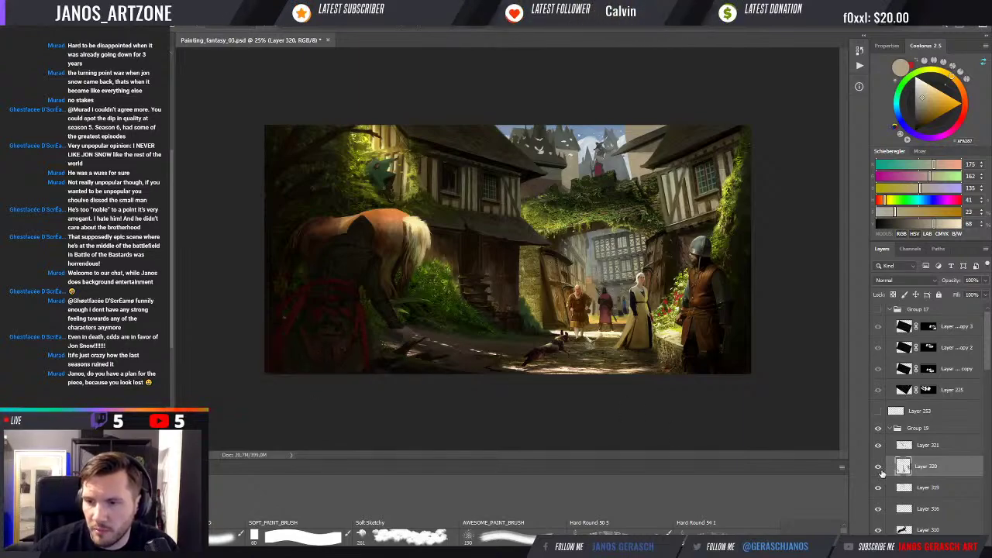
Step: On Layer 319, try and discard lasso selections, proof in greyscale, then select Layer 321
{"action": "left_click", "coordinate": [915, 488]}
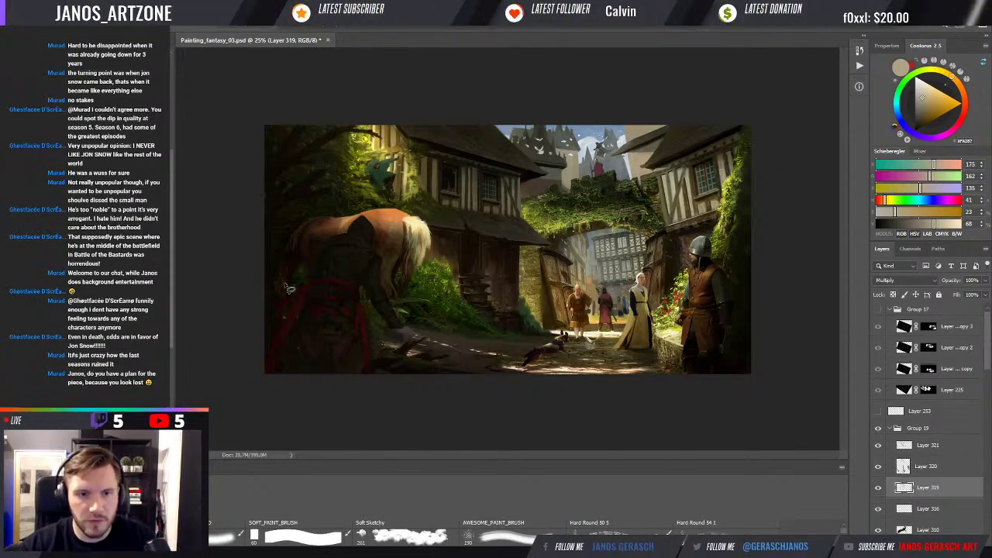
{"action": "mouse_move", "coordinate": [269, 241]}
{"action": "left_mouse_down"}
{"action": "mouse_move", "coordinate": [294, 299]}
{"action": "mouse_move", "coordinate": [334, 303]}
{"action": "mouse_move", "coordinate": [380, 345]}
{"action": "left_mouse_up"}
{"action": "mouse_move", "coordinate": [425, 396]}
{"action": "left_mouse_down"}
{"action": "mouse_move", "coordinate": [243, 410]}
{"action": "mouse_move", "coordinate": [259, 241]}
{"action": "left_mouse_up"}
{"action": "key", "text": "ctrl+d"}
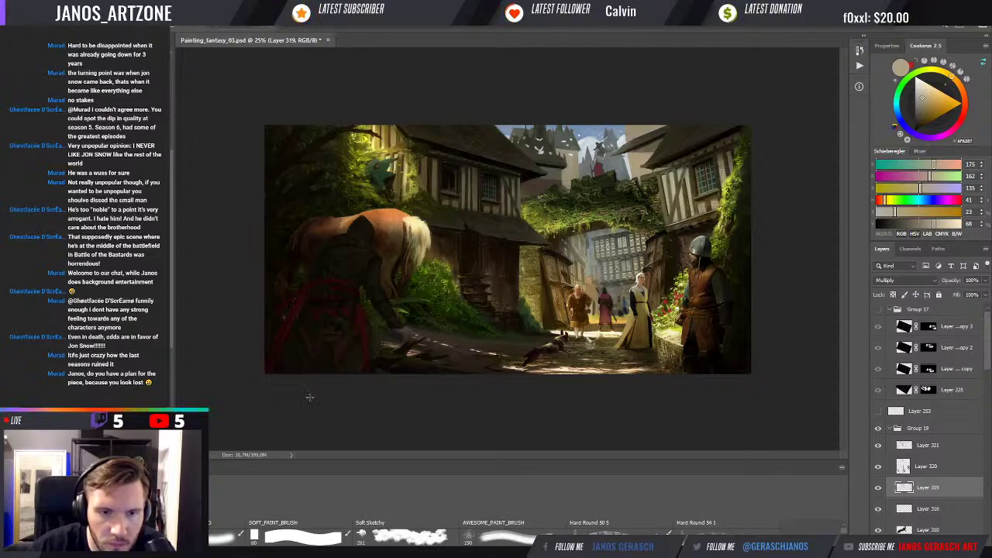
{"action": "left_click", "coordinate": [302, 387]}
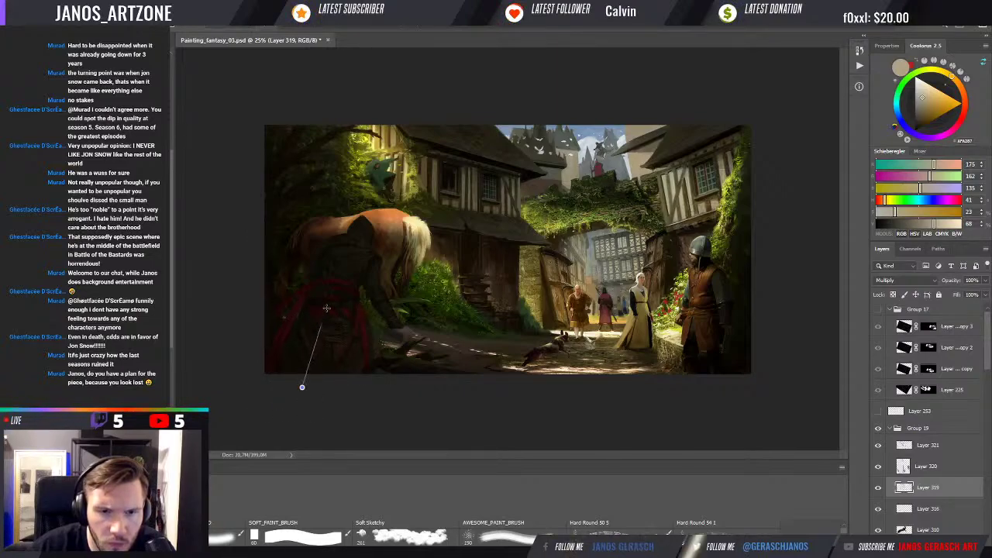
{"action": "key", "text": "Escape"}
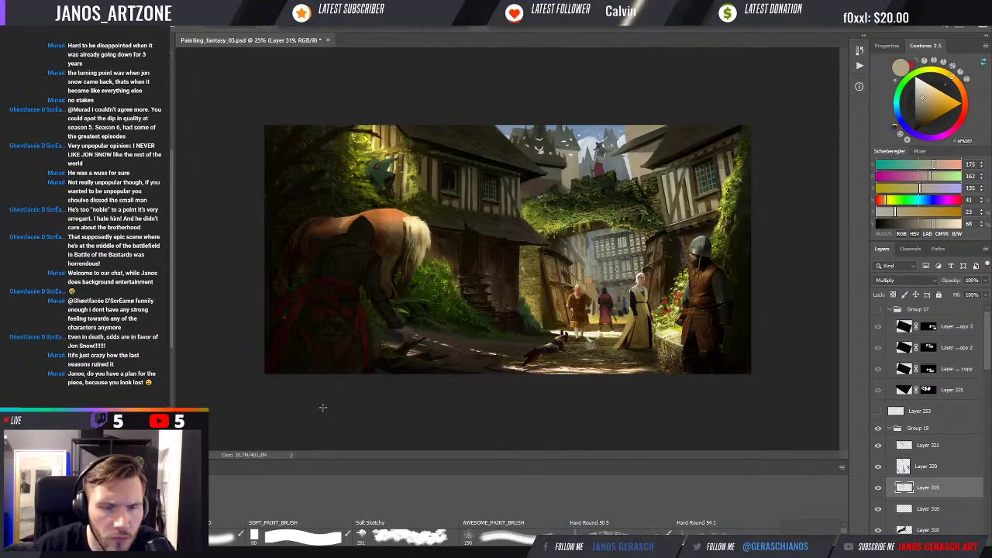
{"action": "key", "text": "ctrl+y"}
{"action": "key", "text": "ctrl+y"}
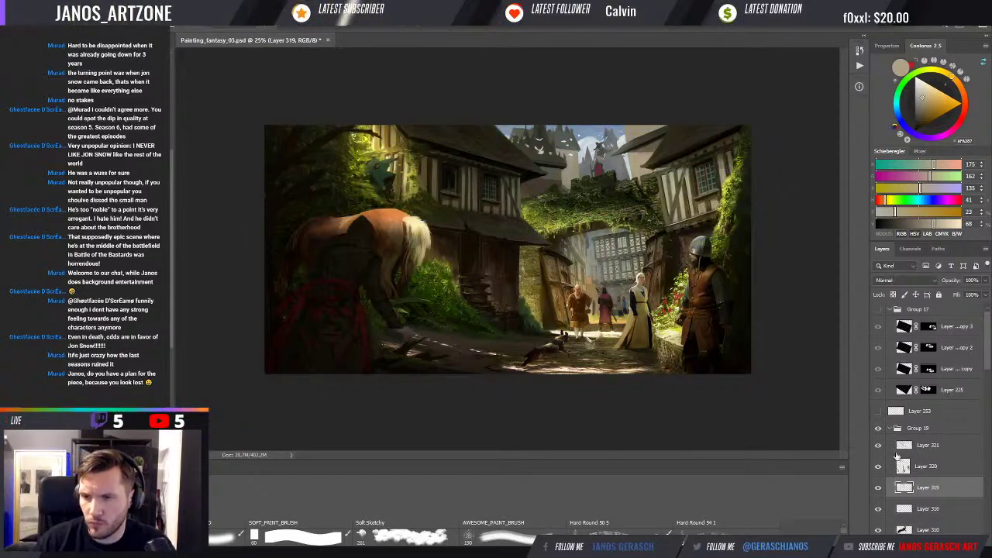
{"action": "left_click", "coordinate": [908, 448]}
{"action": "left_click", "coordinate": [879, 448]}
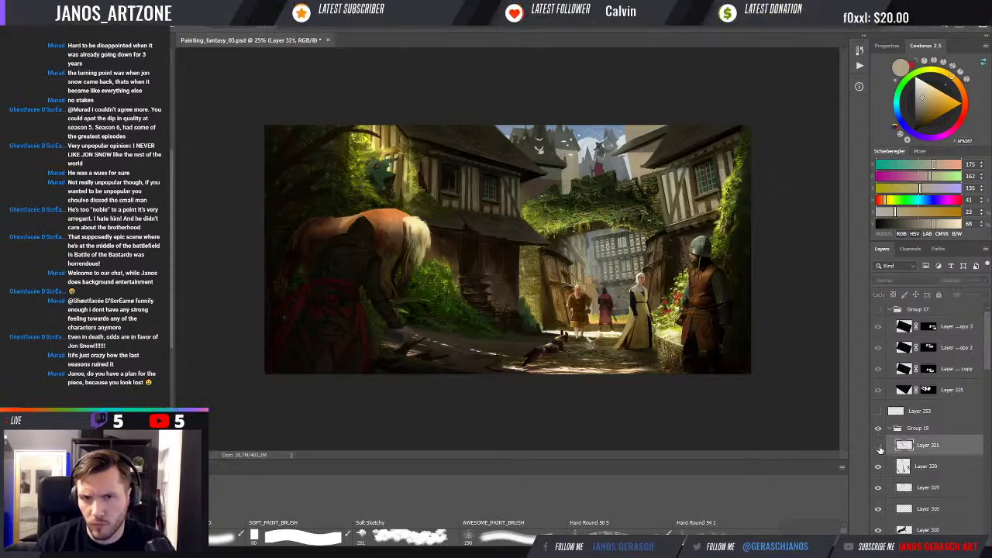
{"action": "left_click", "coordinate": [879, 447]}
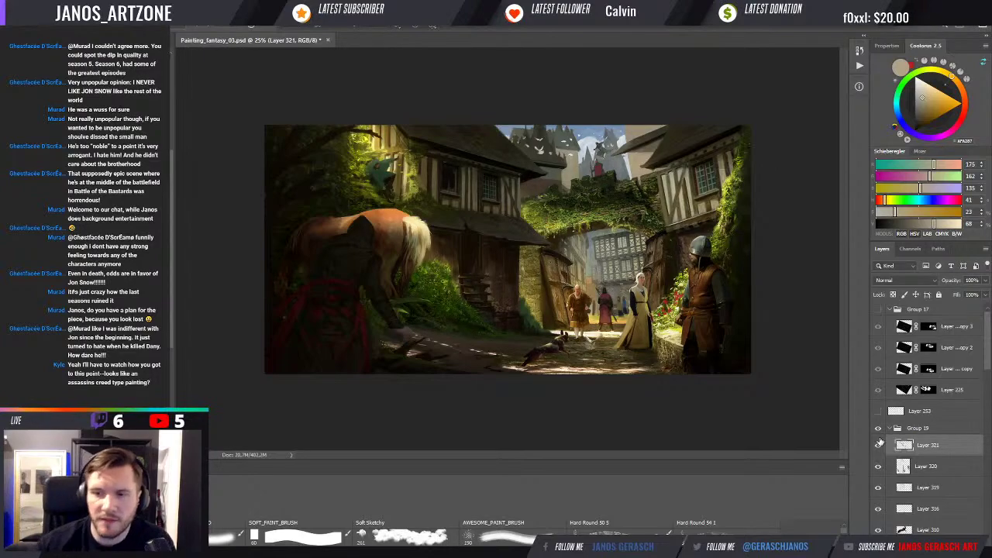
Step: Find Group 19 in the Layers panel, collapse it and switch off its visibility
{"action": "scroll", "coordinate": [880, 443], "scroll_direction": "down", "scroll_amount": 4}
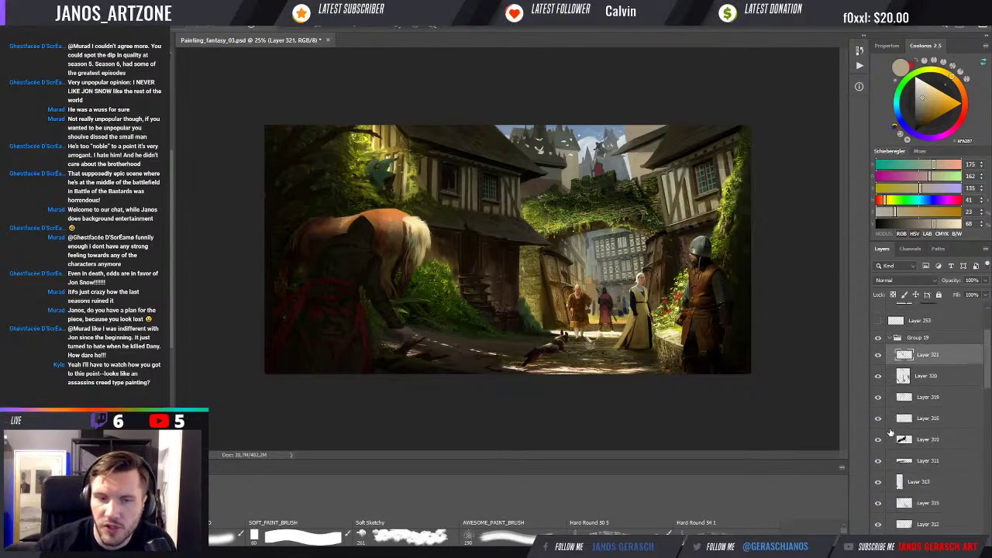
{"action": "scroll", "coordinate": [890, 433], "scroll_direction": "down", "scroll_amount": 3}
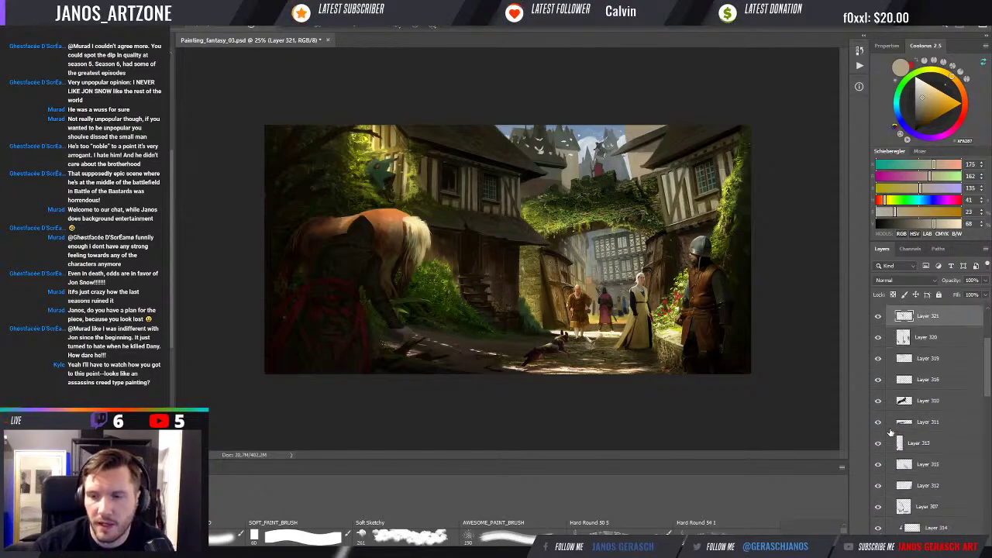
{"action": "scroll", "coordinate": [892, 433], "scroll_direction": "up", "scroll_amount": 6}
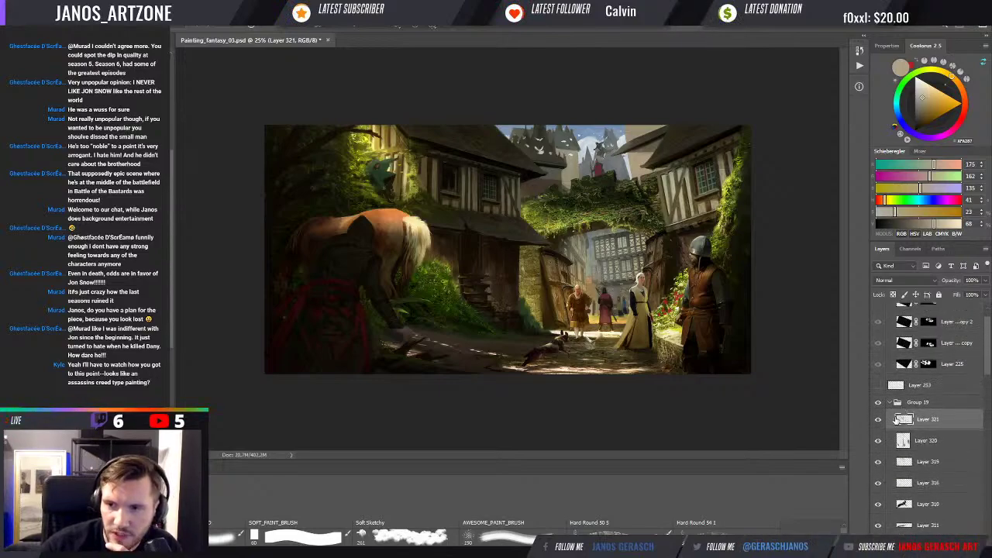
{"action": "left_click", "coordinate": [895, 402]}
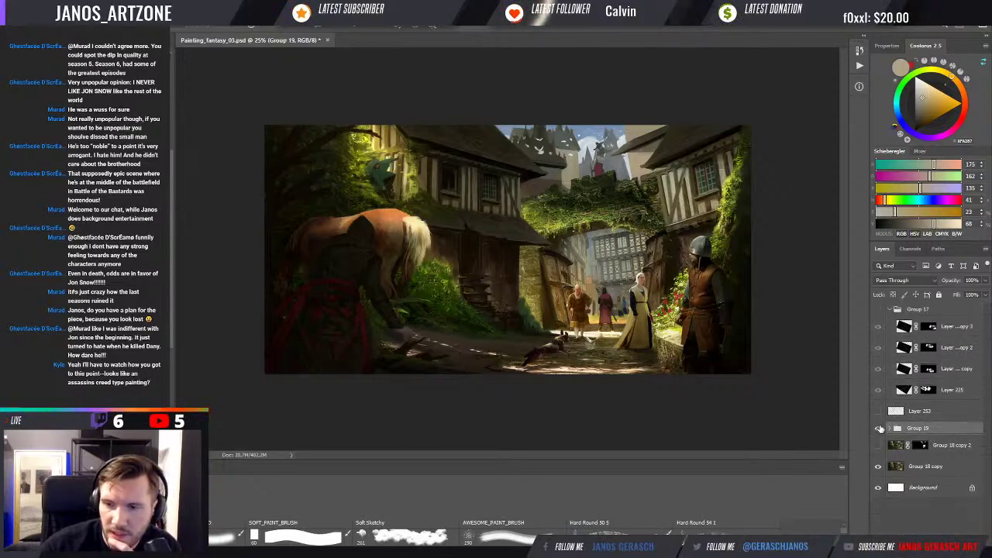
{"action": "left_click", "coordinate": [879, 428]}
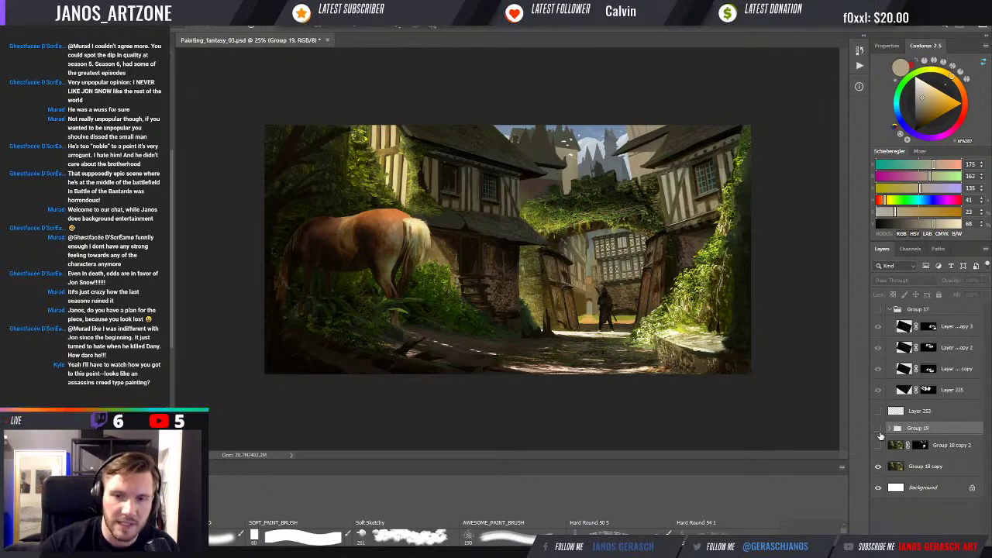
Step: Turn Group 19's visibility back on
{"action": "left_click", "coordinate": [879, 432]}
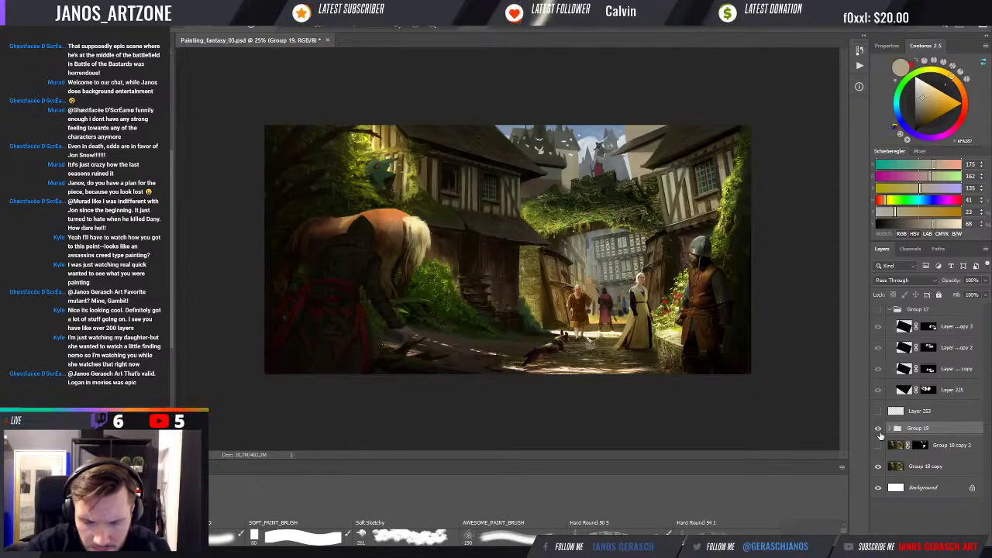
Step: Show and expand Group 19, select Layer 321 and toggle it off and on to compare
{"action": "left_click", "coordinate": [881, 433]}
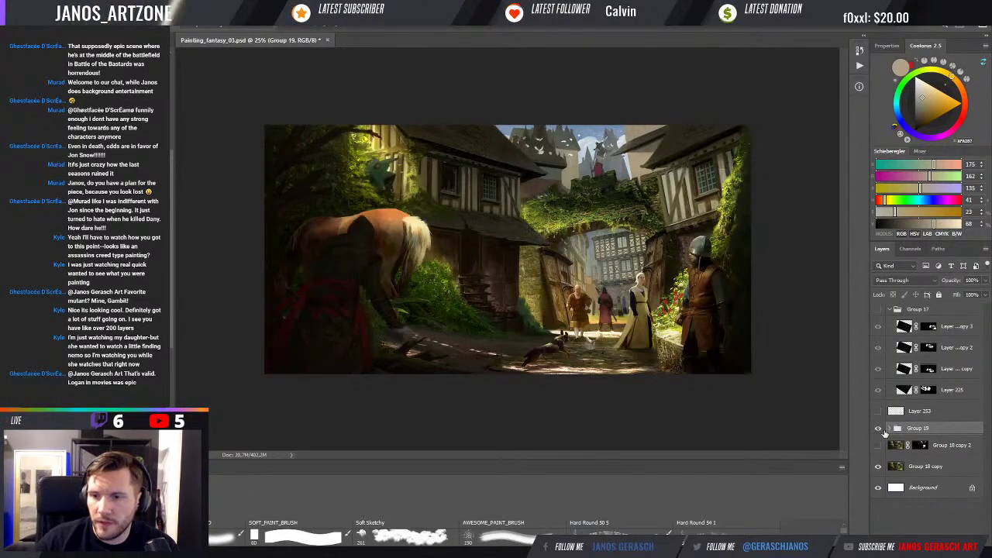
{"action": "left_click", "coordinate": [889, 428]}
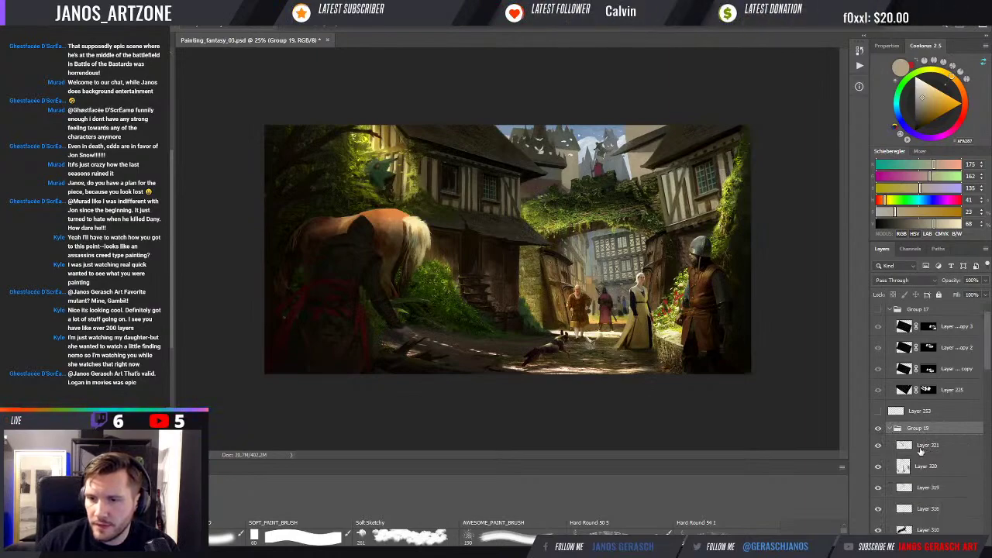
{"action": "left_click", "coordinate": [922, 447]}
{"action": "left_click", "coordinate": [878, 450]}
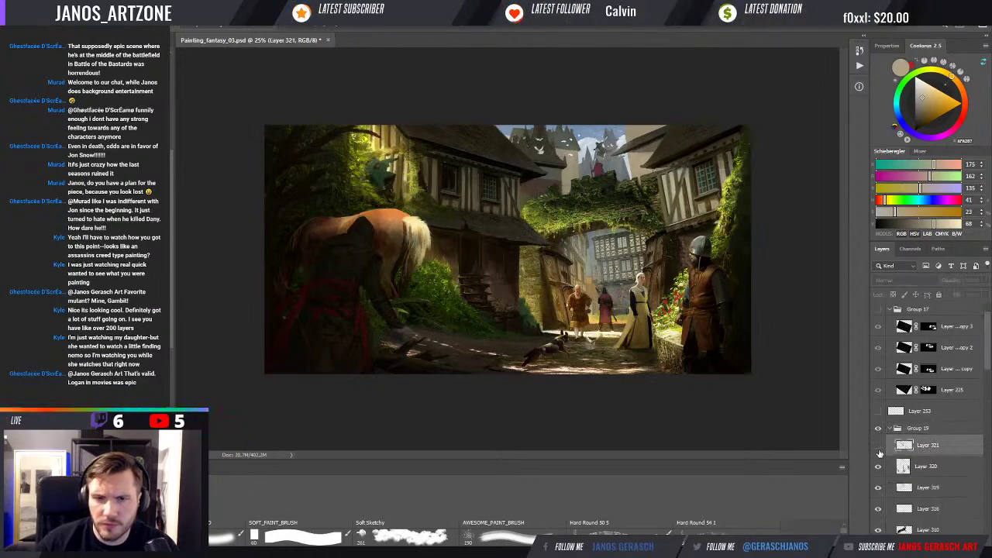
{"action": "left_click", "coordinate": [879, 450]}
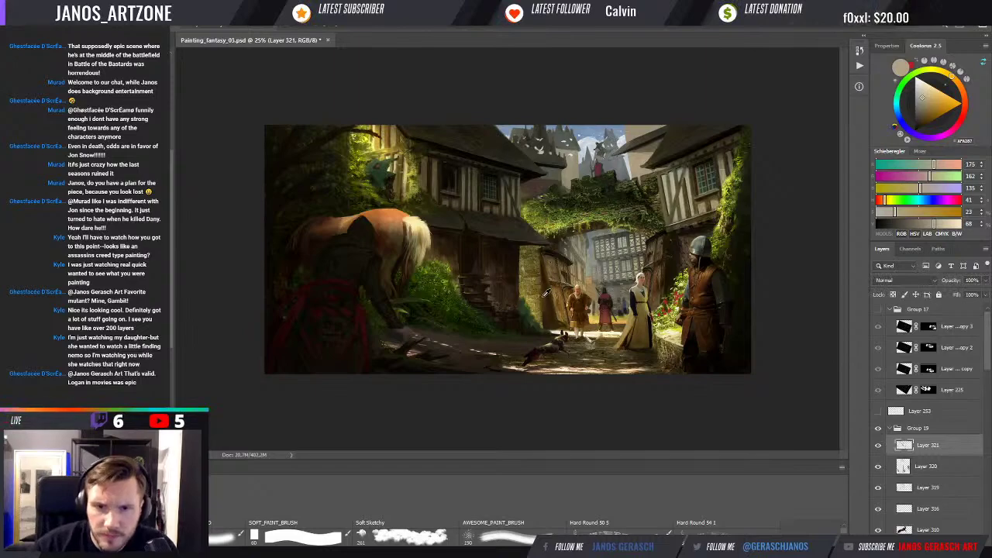
Step: Sample dark greens, near-black shadows and a warm dark brown around the horse's legs
{"action": "left_click", "coordinate": [518, 291], "text": "alt"}
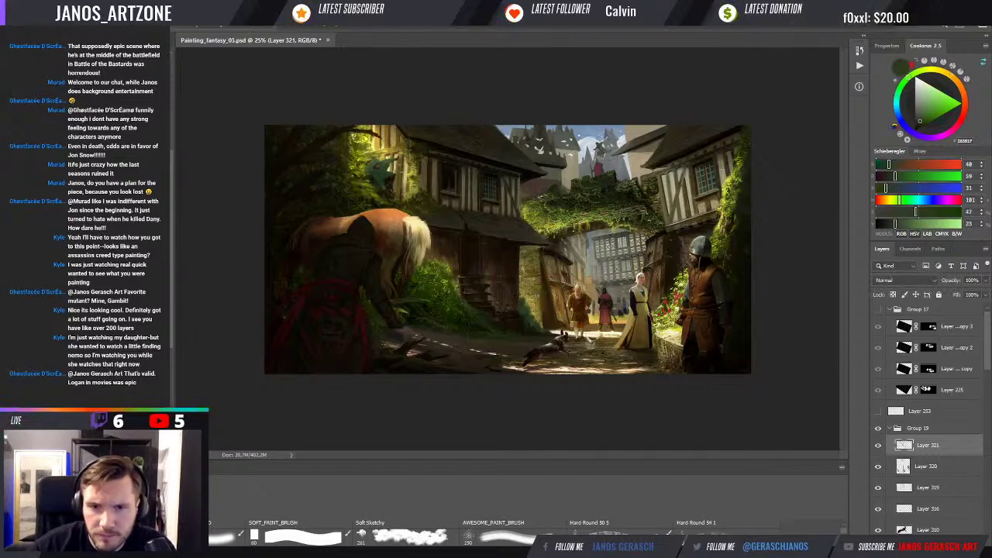
{"action": "left_click", "coordinate": [521, 300], "text": "alt"}
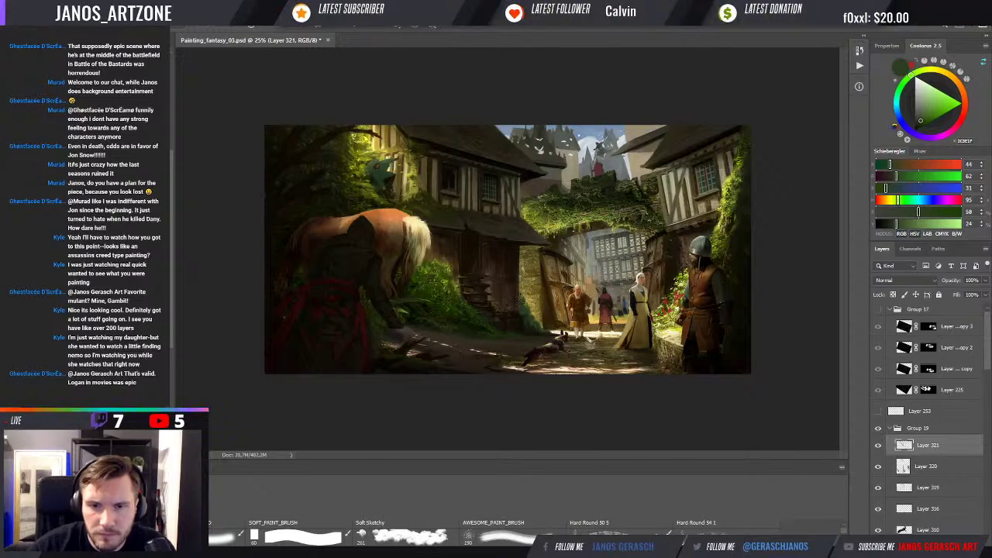
{"action": "left_click", "coordinate": [533, 323], "text": "alt"}
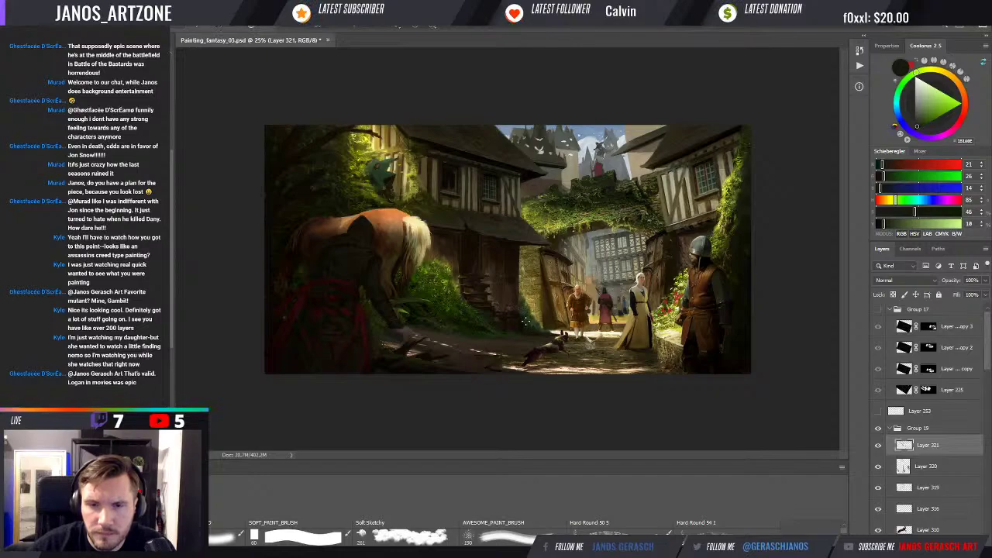
{"action": "left_click", "coordinate": [524, 310], "text": "alt"}
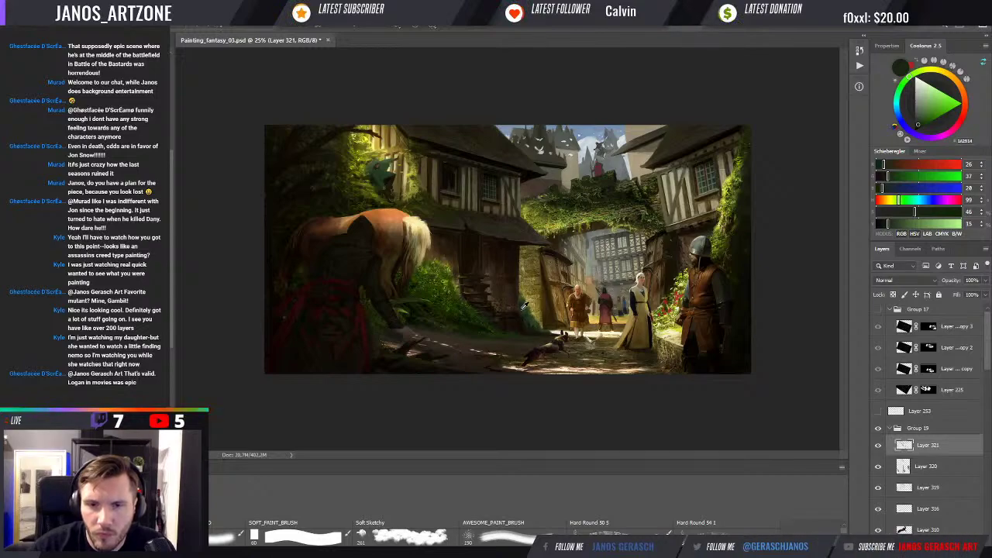
{"action": "left_click", "coordinate": [525, 317], "text": "alt"}
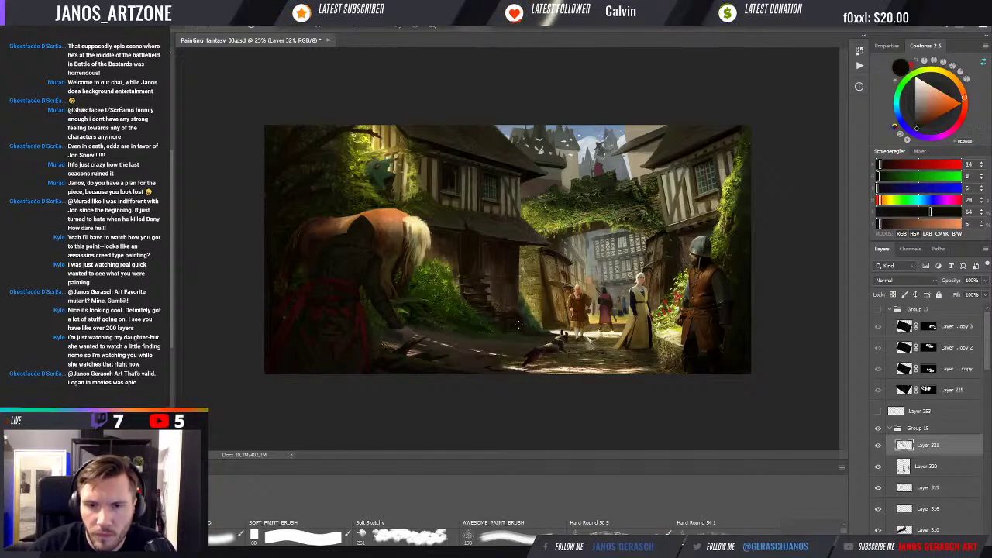
{"action": "left_click", "coordinate": [503, 327], "text": "alt"}
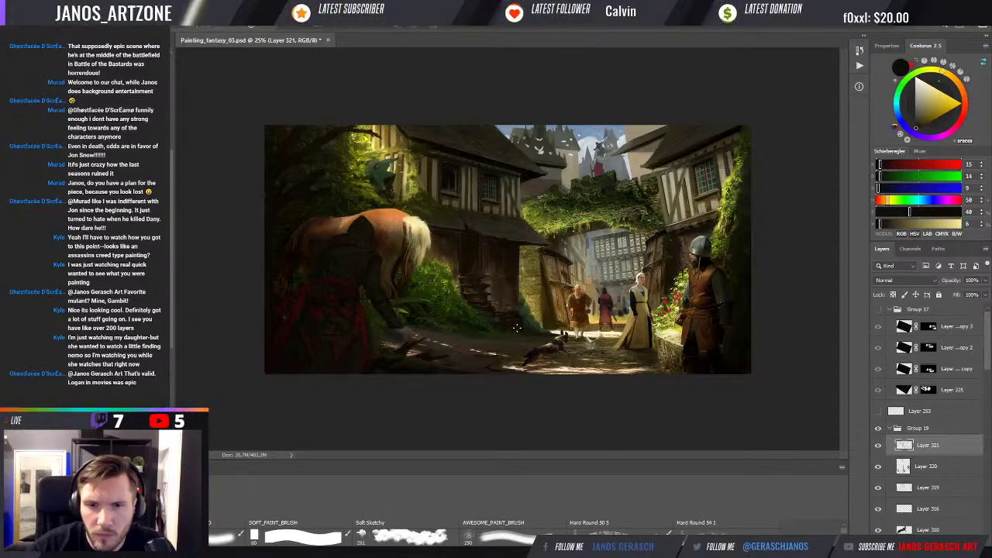
{"action": "left_click", "coordinate": [510, 316], "text": "alt"}
{"action": "left_click_drag", "start_coordinate": [510, 316], "coordinate": [502, 327]}
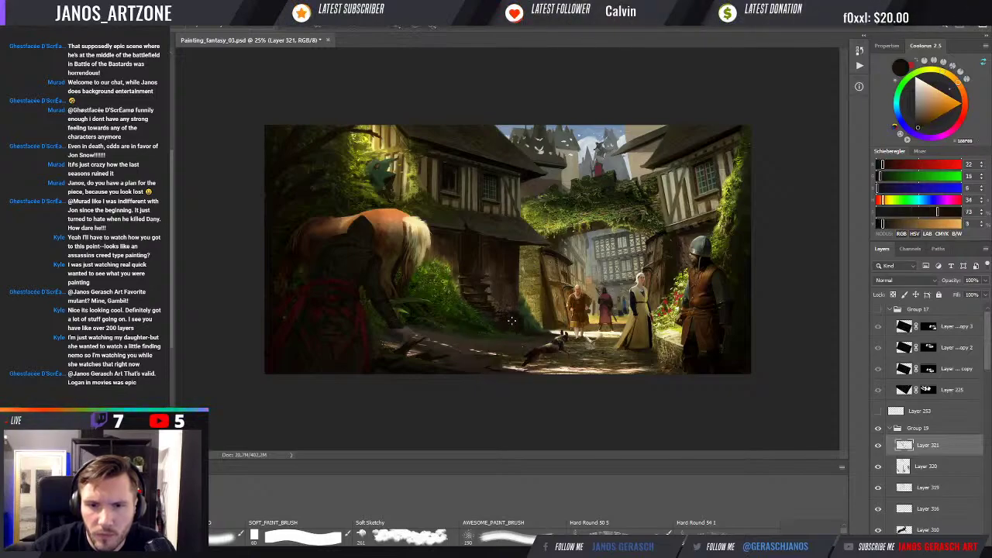
Step: Paint the bent figure's hands with warm dark brown and near-black tones sampled from the wooden wall
{"action": "left_click", "coordinate": [515, 333], "text": "alt"}
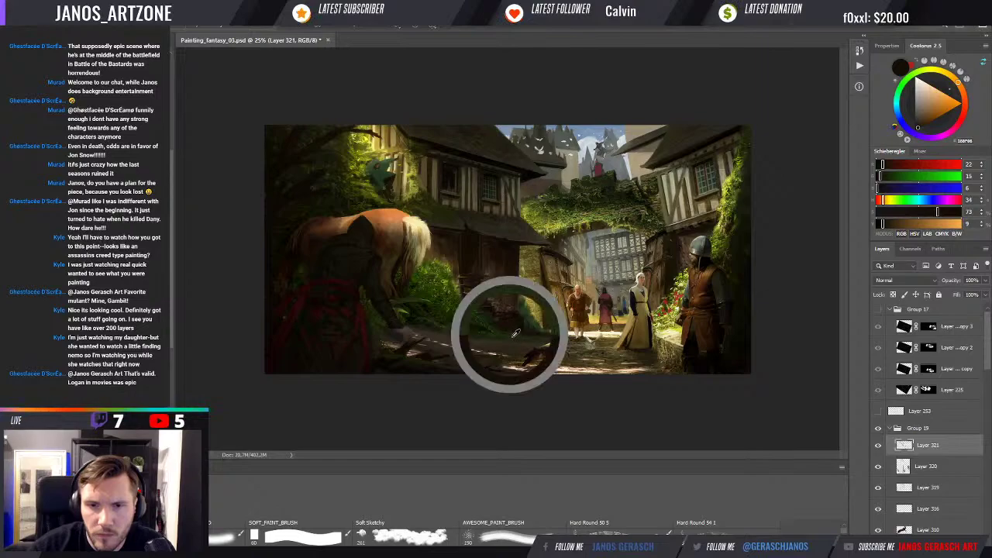
{"action": "left_click_drag", "start_coordinate": [515, 333], "coordinate": [509, 335]}
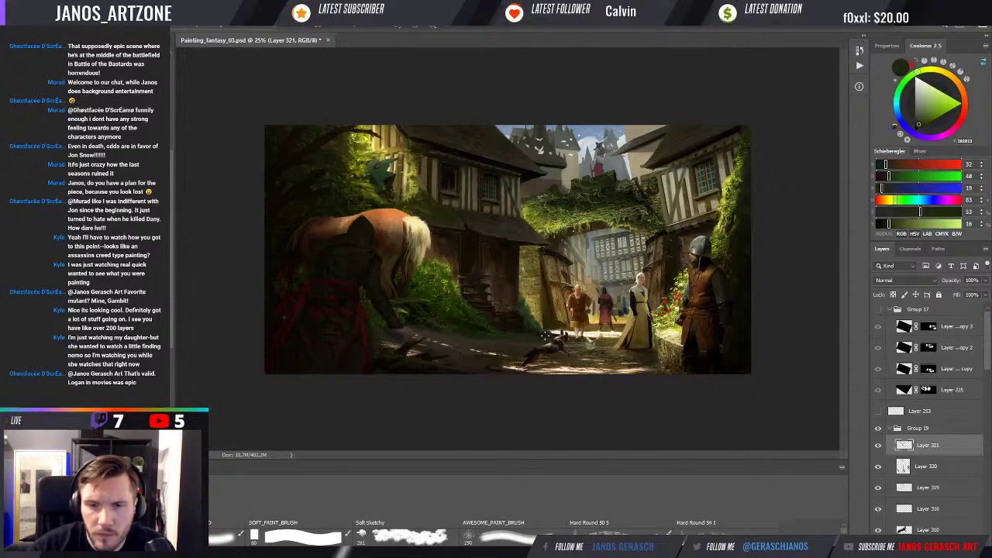
{"action": "left_click", "coordinate": [473, 256], "text": "alt"}
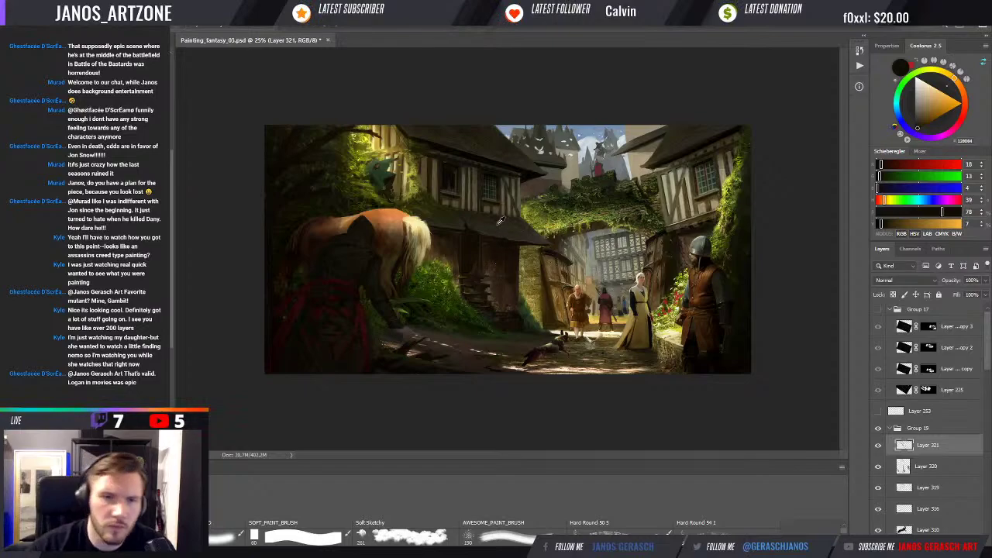
{"action": "left_click", "coordinate": [326, 256], "text": "alt"}
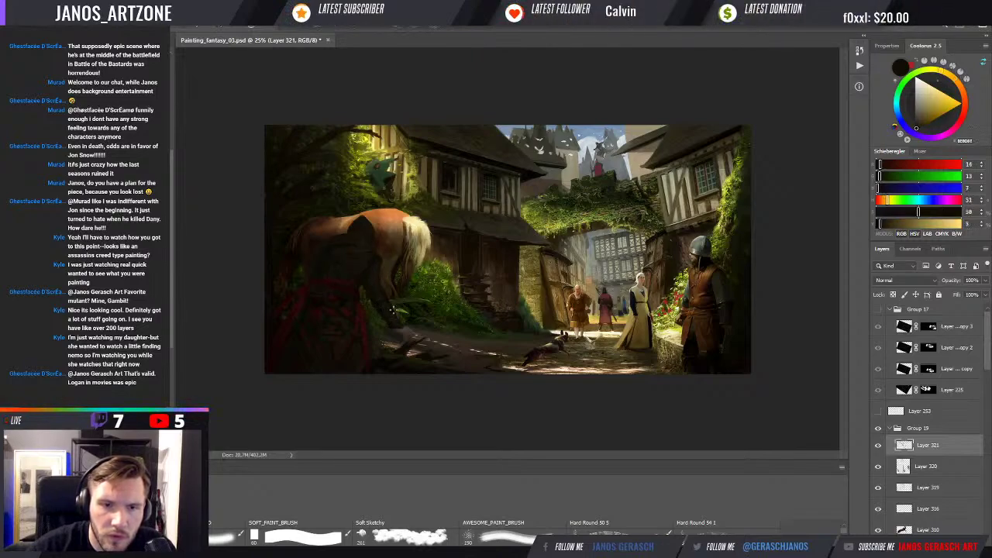
Step: Paint the figure's legs with sampled brownish greys, warm greys, olive and mid-brown tones
{"action": "left_click", "coordinate": [410, 329], "text": "alt"}
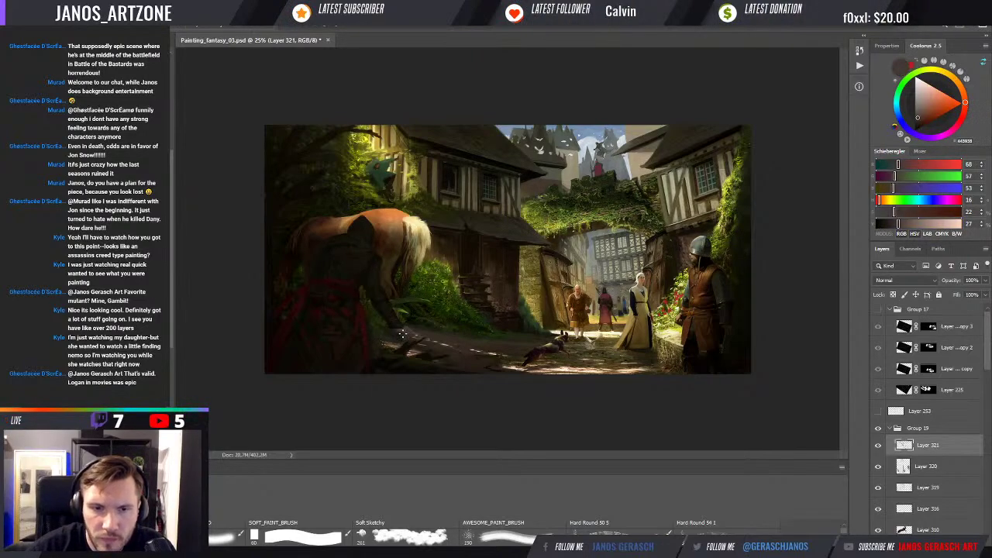
{"action": "left_click", "coordinate": [394, 329], "text": "alt"}
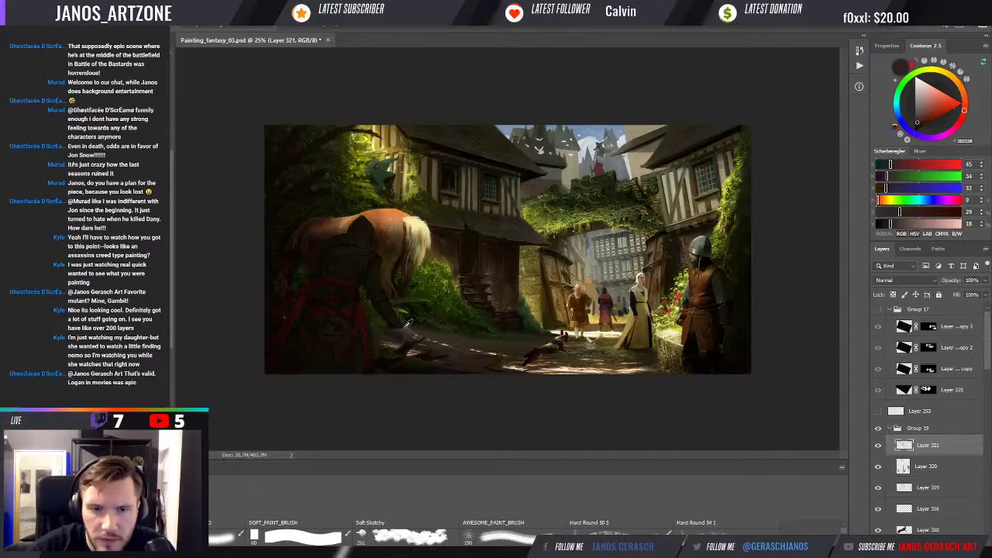
{"action": "left_click", "coordinate": [414, 331], "text": "alt"}
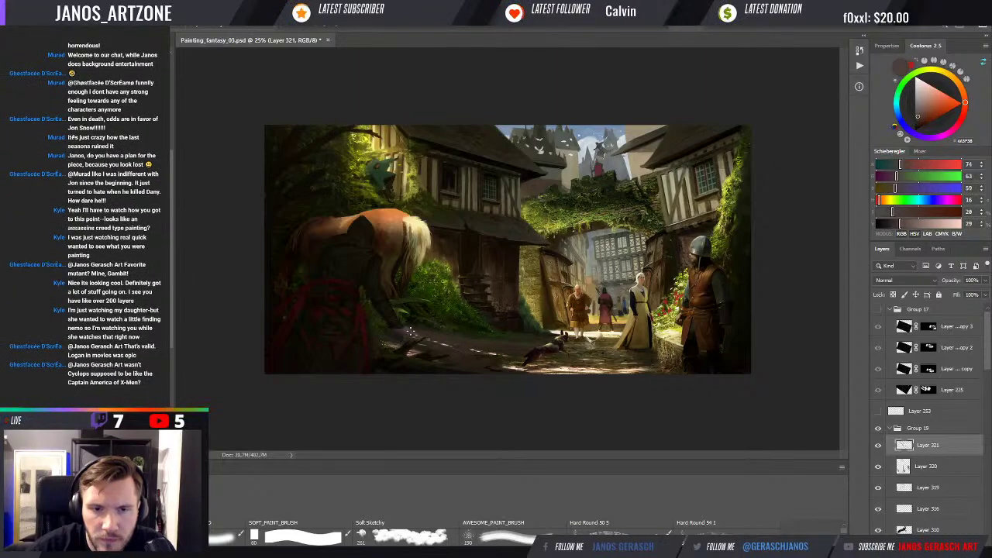
{"action": "left_click", "coordinate": [409, 329], "text": "alt"}
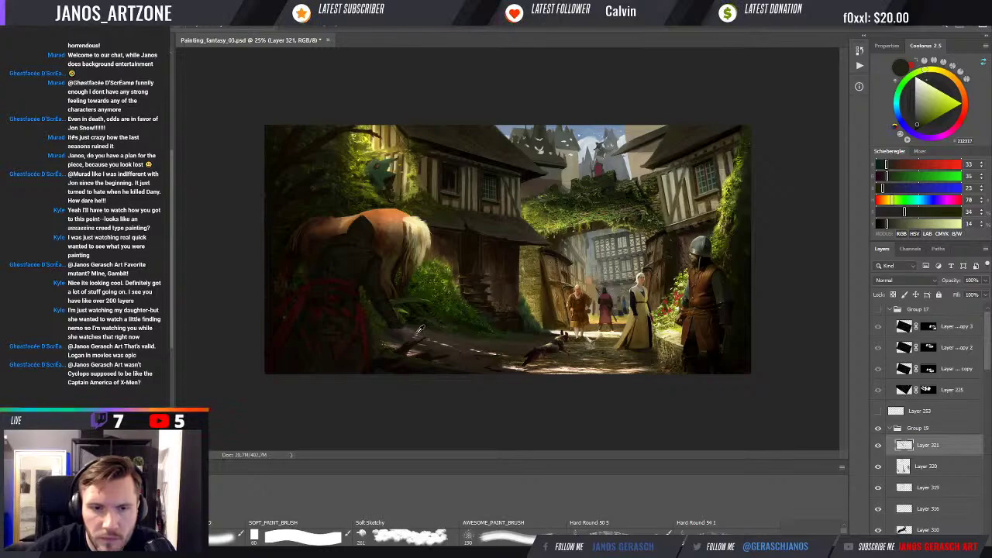
{"action": "left_click", "coordinate": [415, 331], "text": "alt"}
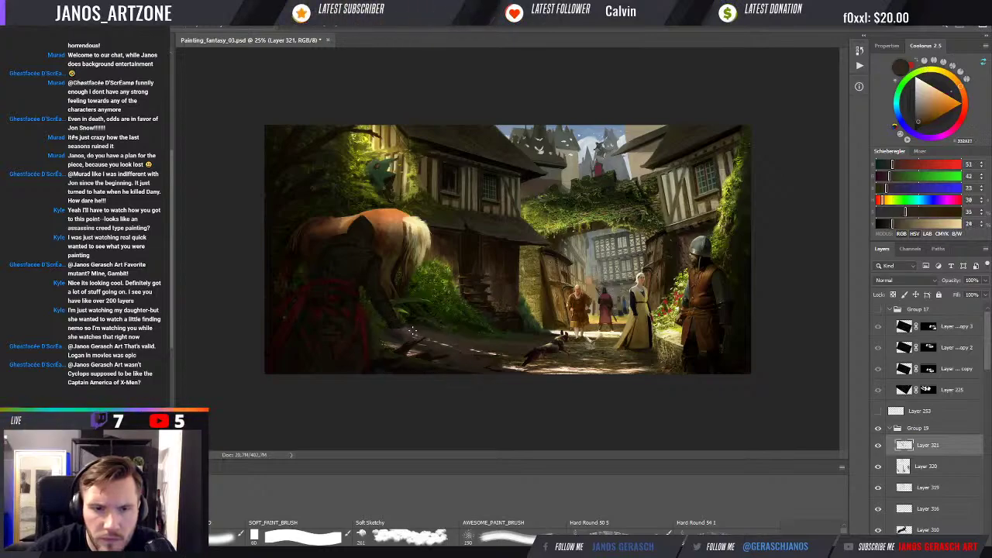
{"action": "left_click", "coordinate": [419, 337], "text": "alt"}
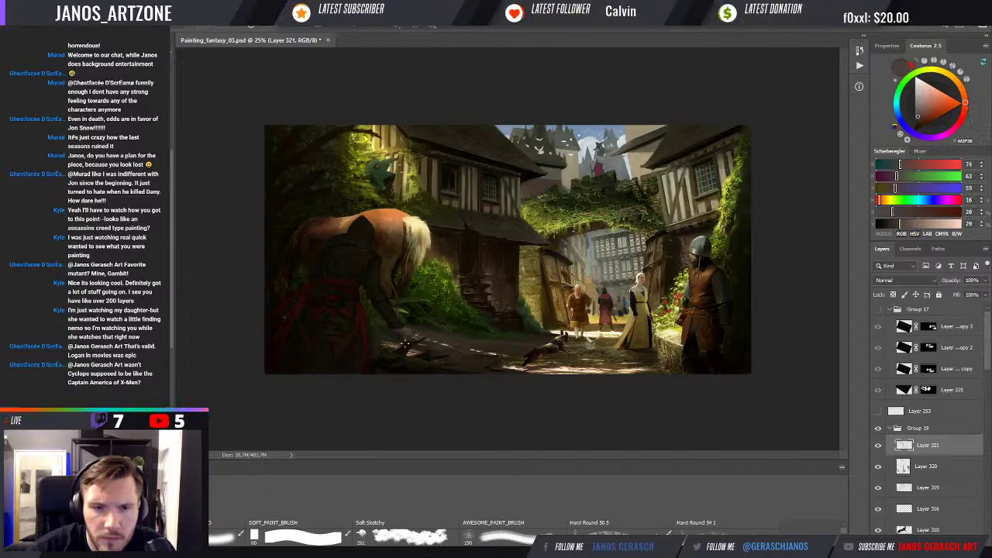
{"action": "left_click", "coordinate": [378, 333], "text": "alt"}
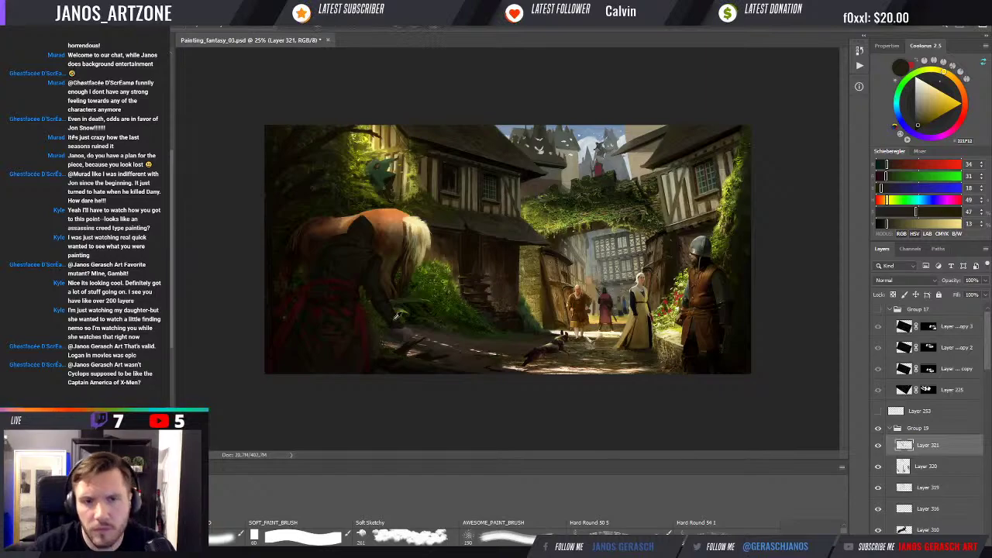
Step: Shade the lower body with dark orange-browns from the shadows, ending on a dark foliage green
{"action": "left_click", "coordinate": [390, 293], "text": "alt"}
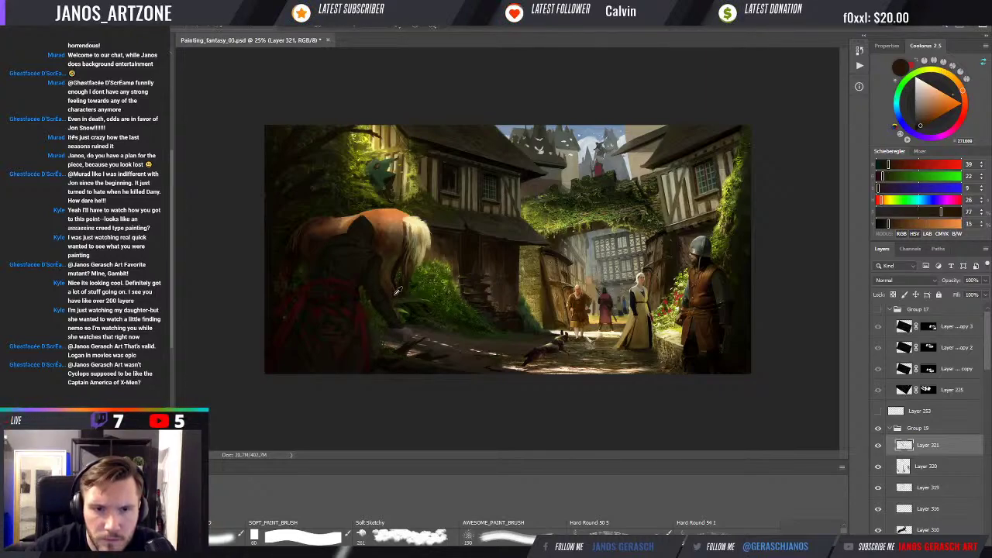
{"action": "left_click", "coordinate": [395, 312], "text": "alt"}
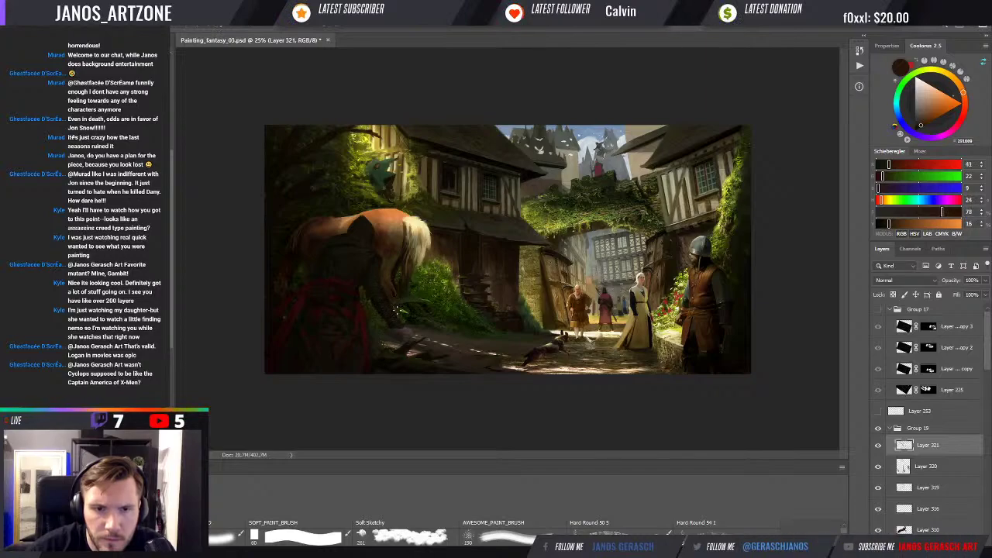
{"action": "left_click", "coordinate": [394, 303], "text": "alt"}
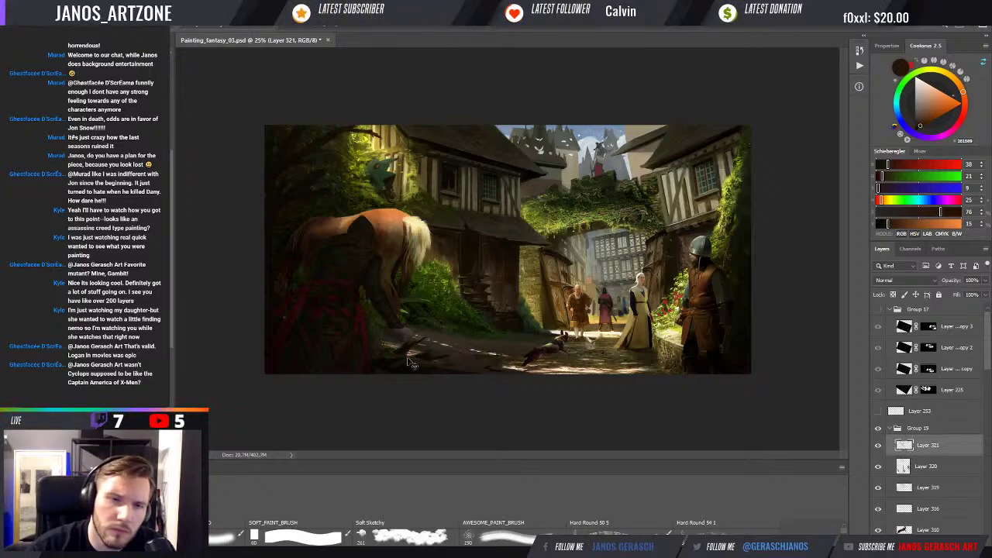
{"action": "left_click", "coordinate": [396, 314], "text": "alt"}
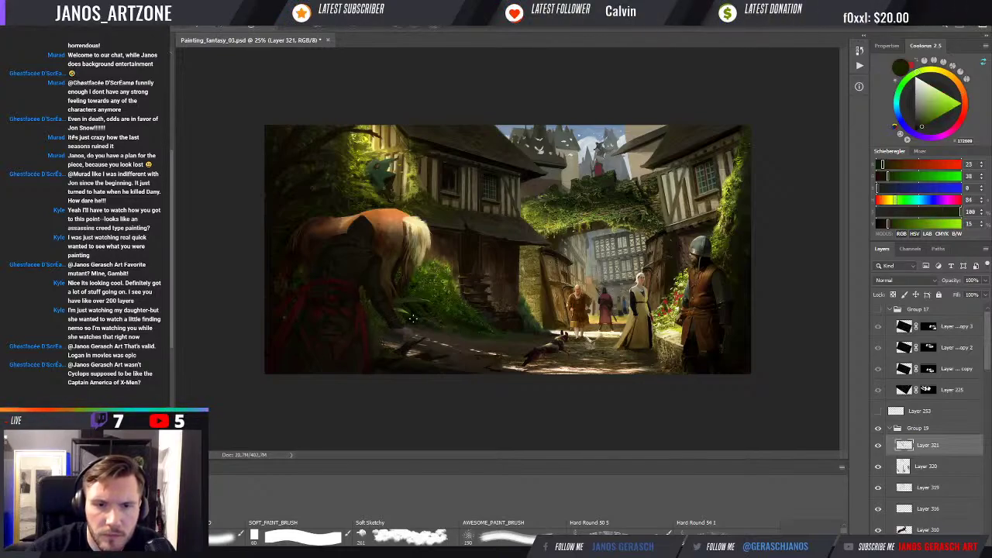
Step: Repaint the bushes by the horse's head with sampled foliage greens, near-black and dark brown
{"action": "left_click", "coordinate": [426, 293], "text": "alt"}
{"action": "left_click", "coordinate": [424, 305], "text": "alt"}
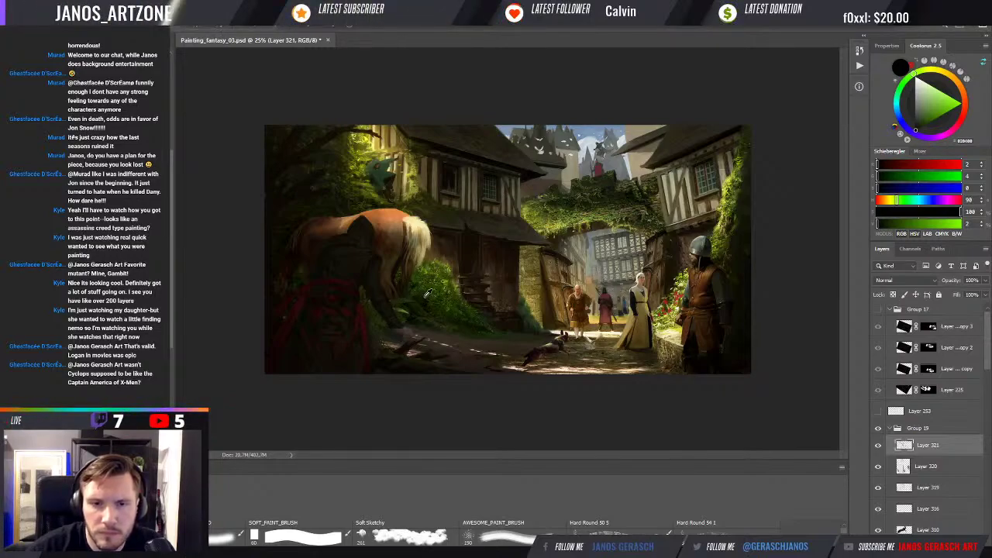
{"action": "left_click", "coordinate": [411, 296], "text": "alt"}
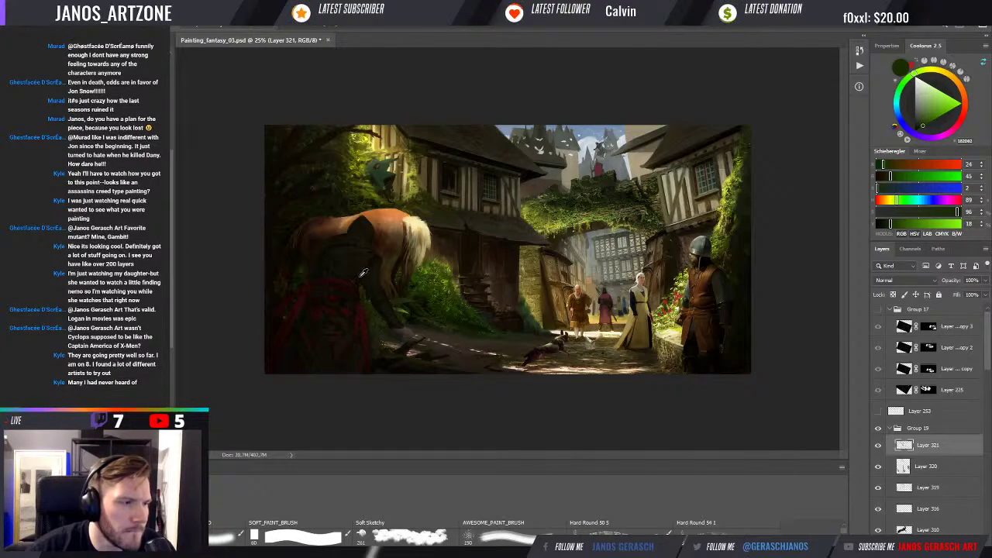
{"action": "left_click", "coordinate": [397, 307], "text": "alt"}
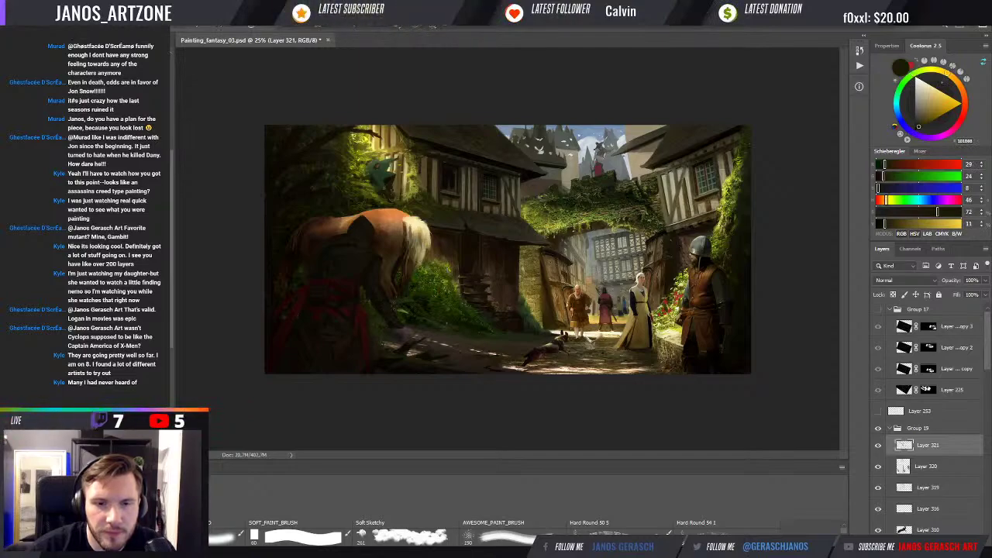
{"action": "left_click", "coordinate": [405, 302], "text": "alt"}
Step: Brush olive green, then near-black brown (19, 17, 9) shadows over the horse's flank and bush
{"action": "left_click", "coordinate": [405, 302], "text": "alt"}
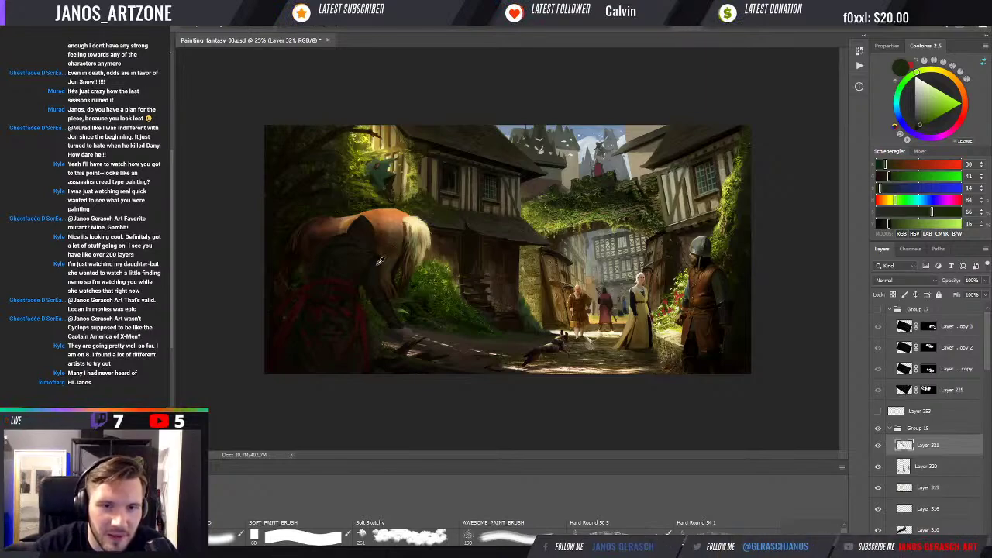
{"action": "left_click", "coordinate": [380, 271], "text": "alt"}
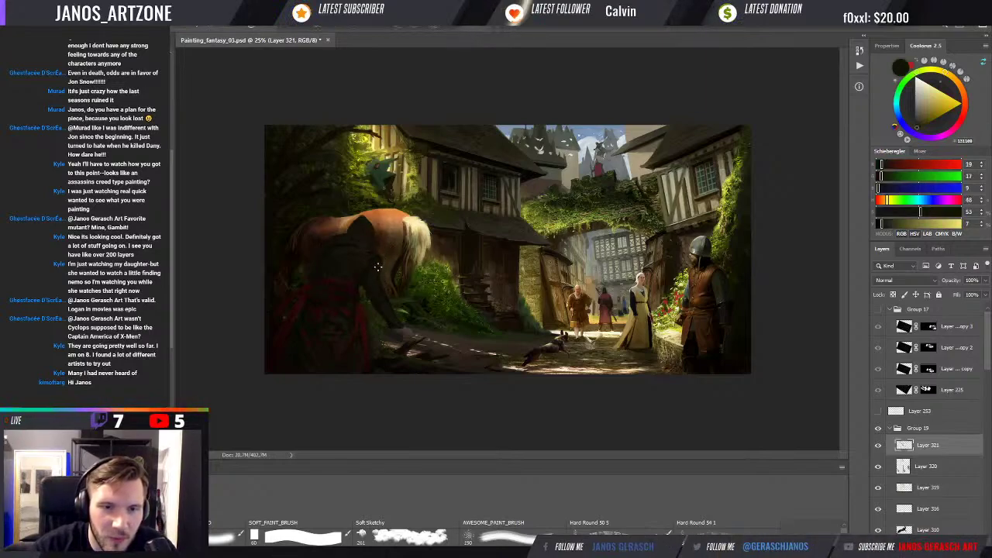
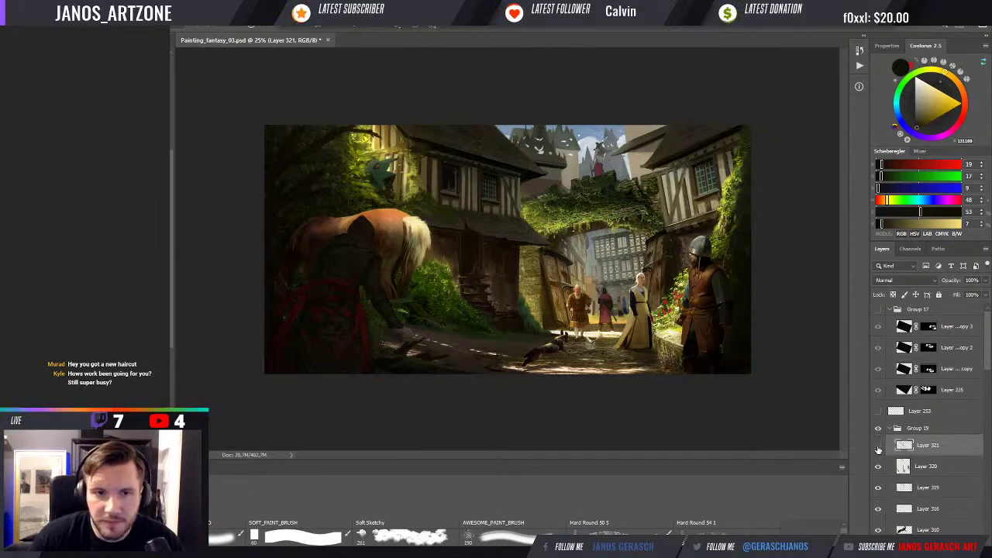
Step: Compare the painting with Layer 321 hidden and shown, zoom in, and sample a dark green
{"action": "left_click", "coordinate": [878, 446]}
{"action": "left_click", "coordinate": [878, 446]}
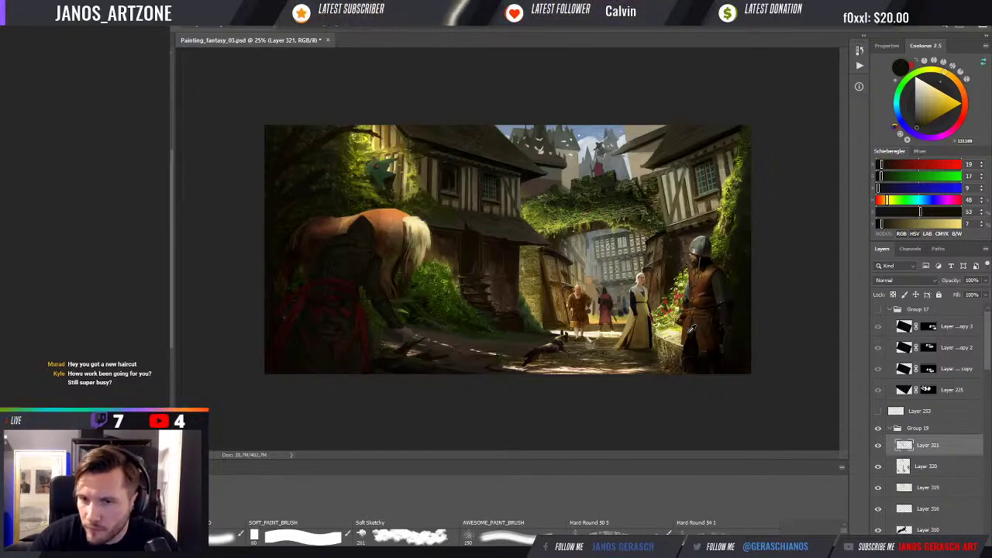
{"action": "key", "text": "ctrl+plus"}
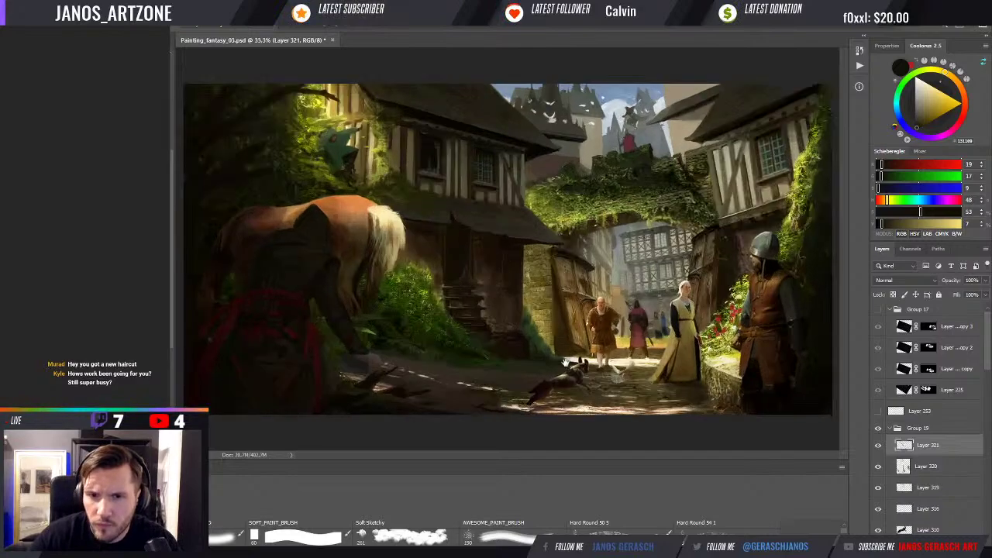
{"action": "left_click", "coordinate": [470, 355], "text": "alt"}
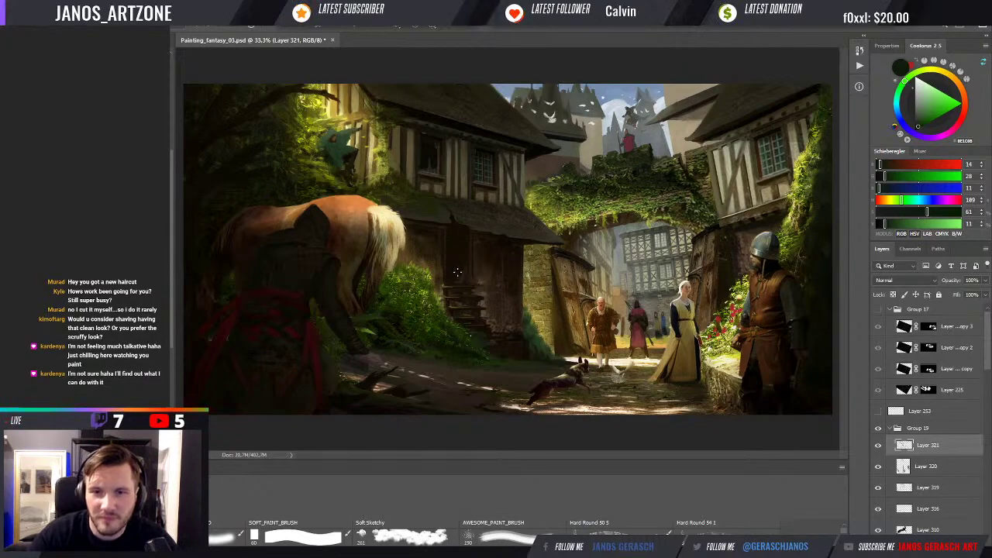
Step: Eyedrop muted green, near-black brown and orange-brown tones, ending on a dark olive green
{"action": "left_click", "coordinate": [527, 317], "text": "alt"}
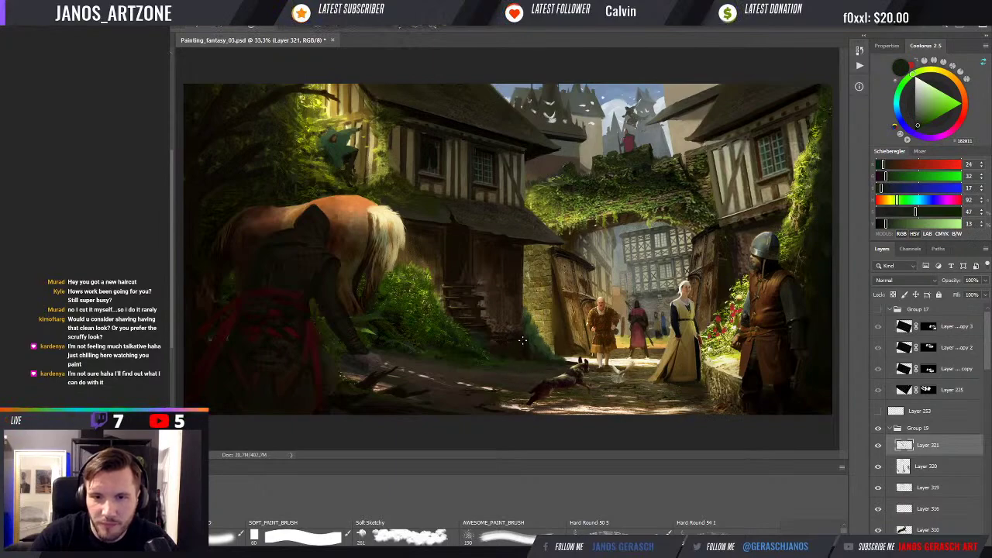
{"action": "left_click", "coordinate": [524, 345], "text": "alt"}
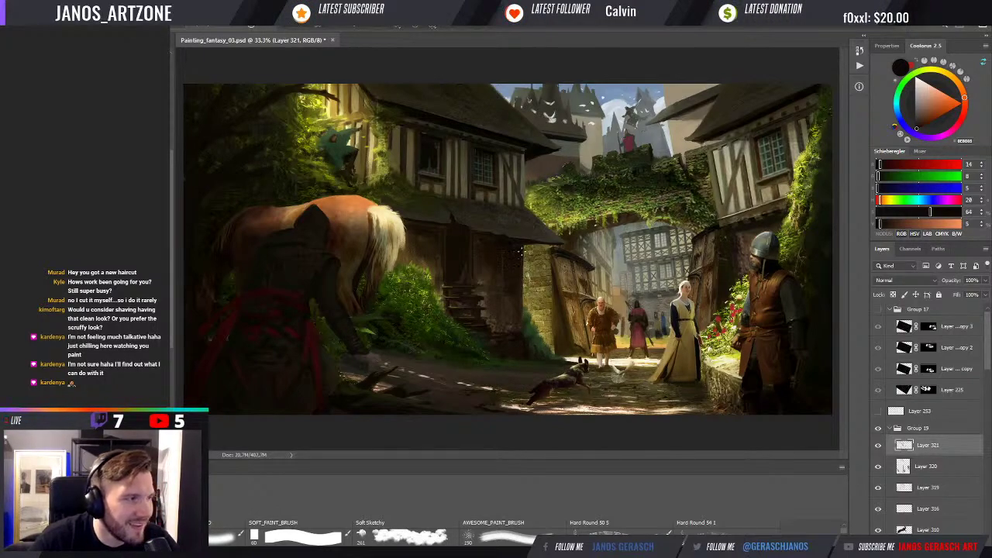
{"action": "left_click", "coordinate": [506, 310], "text": "alt"}
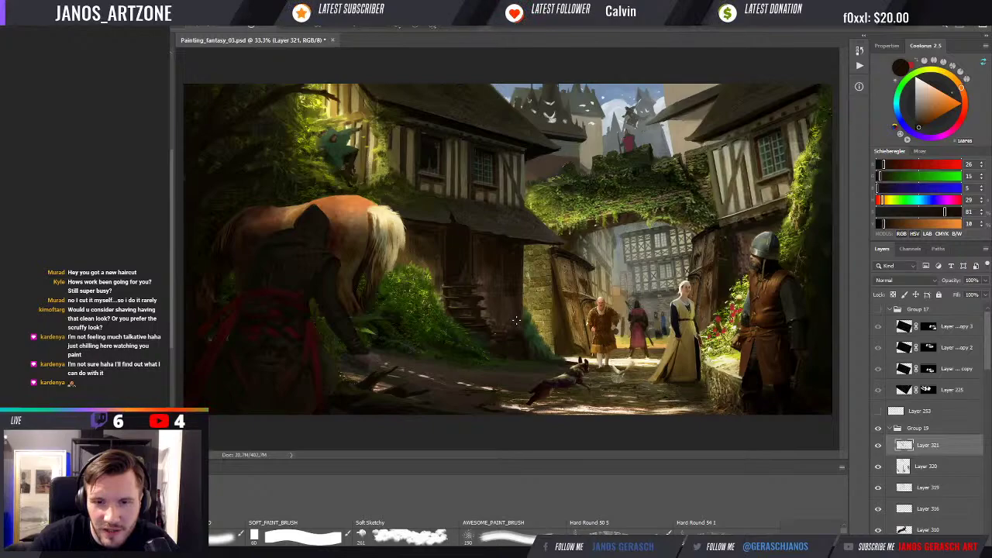
{"action": "left_click", "coordinate": [533, 362], "text": "alt"}
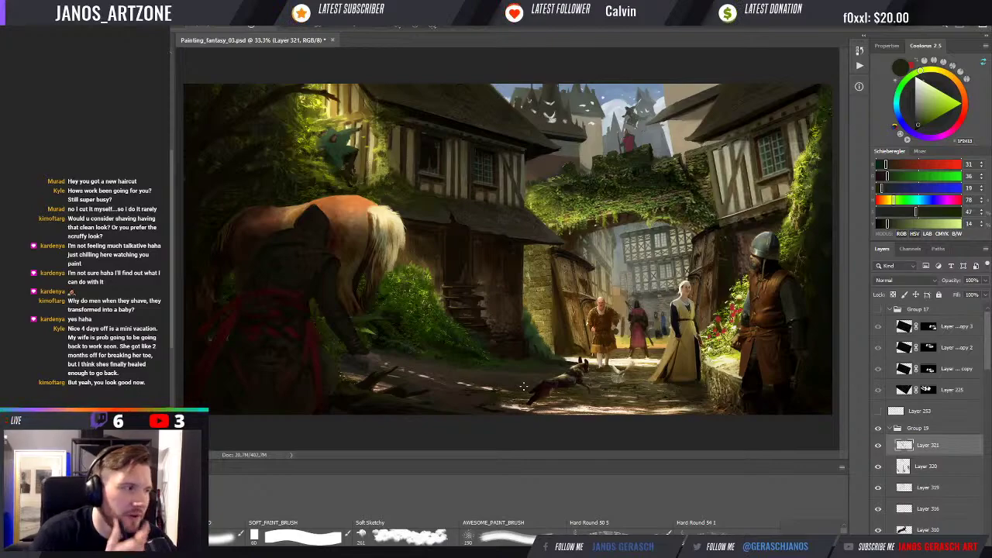
Step: Toggle Layer 321 off and back on, then sample a pale sky blue above the castle
{"action": "left_click", "coordinate": [878, 446]}
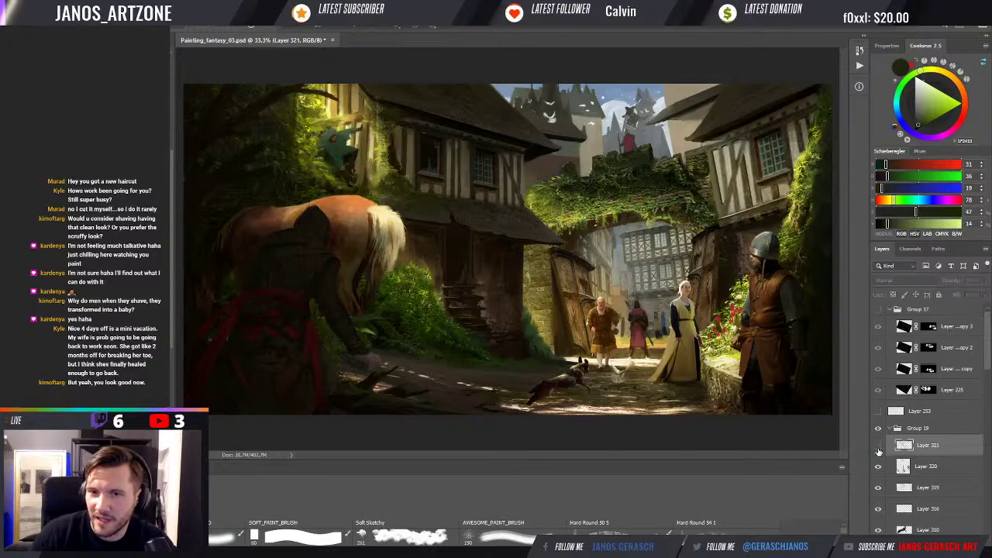
{"action": "left_click", "coordinate": [879, 447]}
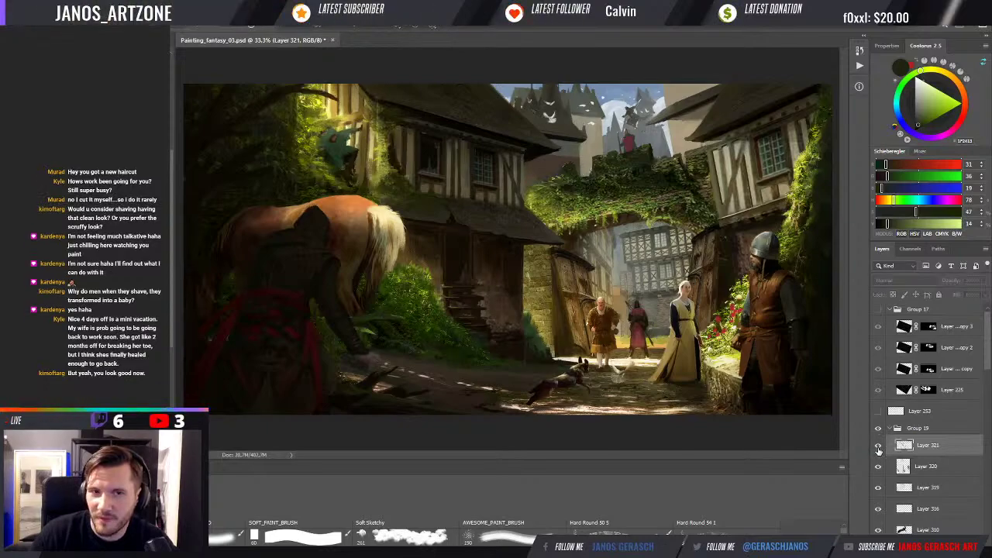
{"action": "left_click", "coordinate": [878, 447]}
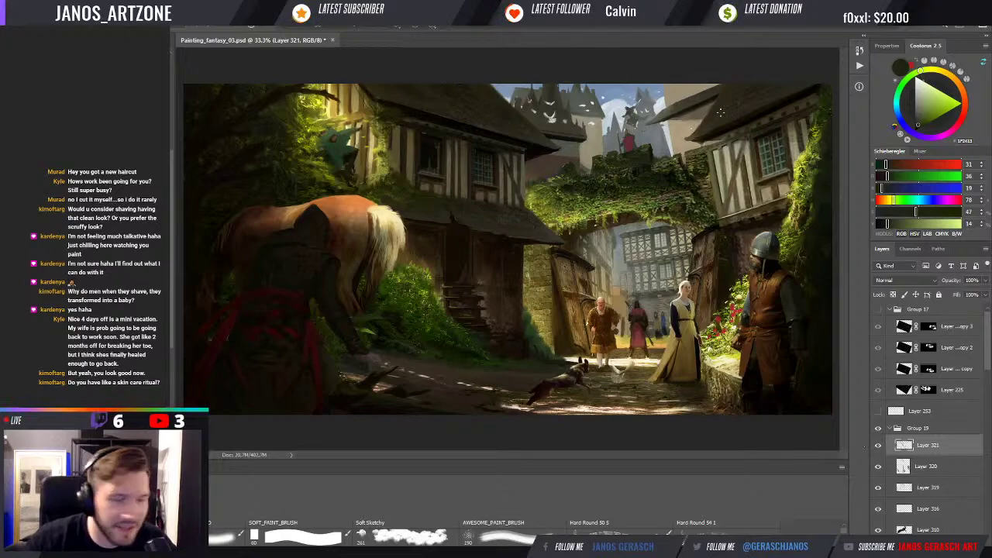
{"action": "left_click", "coordinate": [665, 127], "text": "alt"}
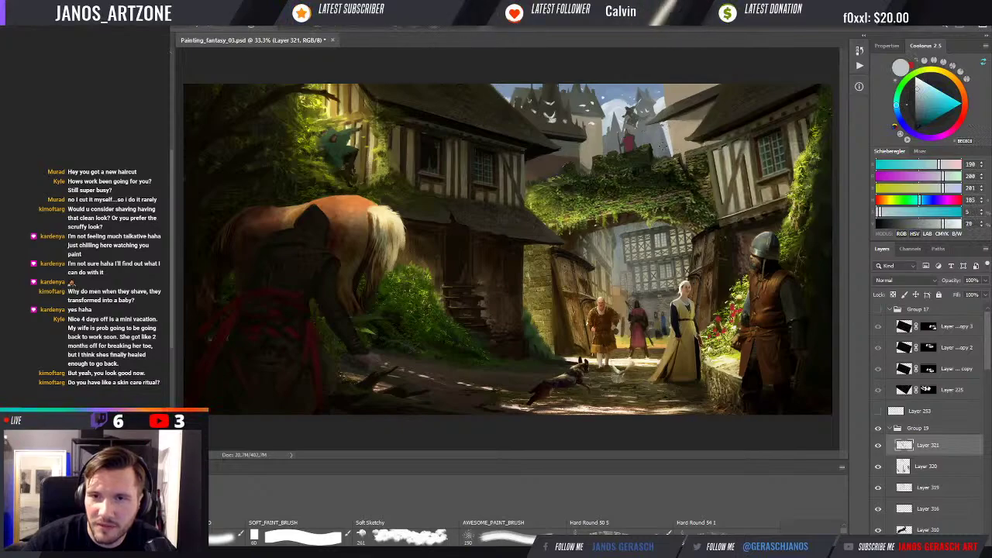
Step: Sample a cool dark grey, a darker blue-grey and a warm tan from the canvas
{"action": "left_click", "coordinate": [667, 138], "text": "alt"}
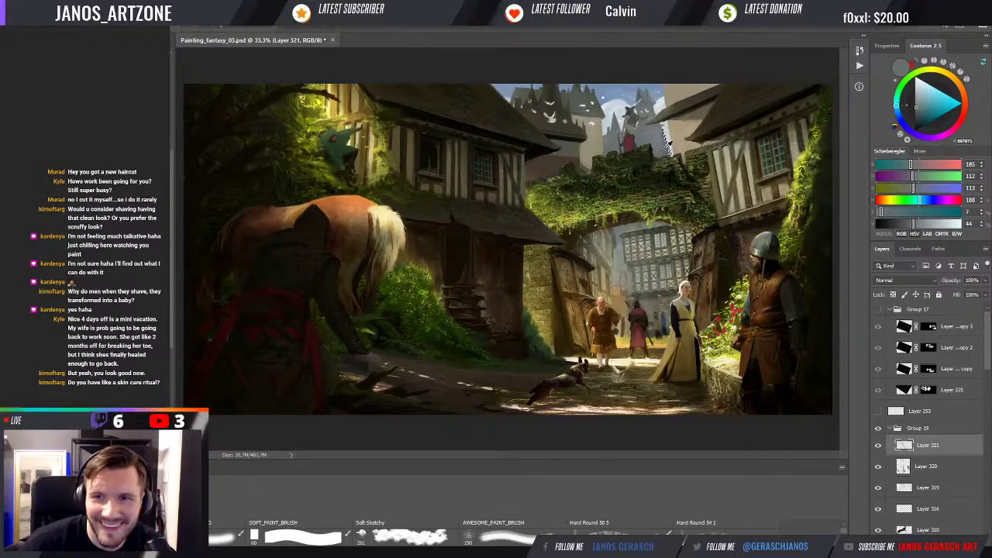
{"action": "left_click", "coordinate": [660, 140], "text": "alt"}
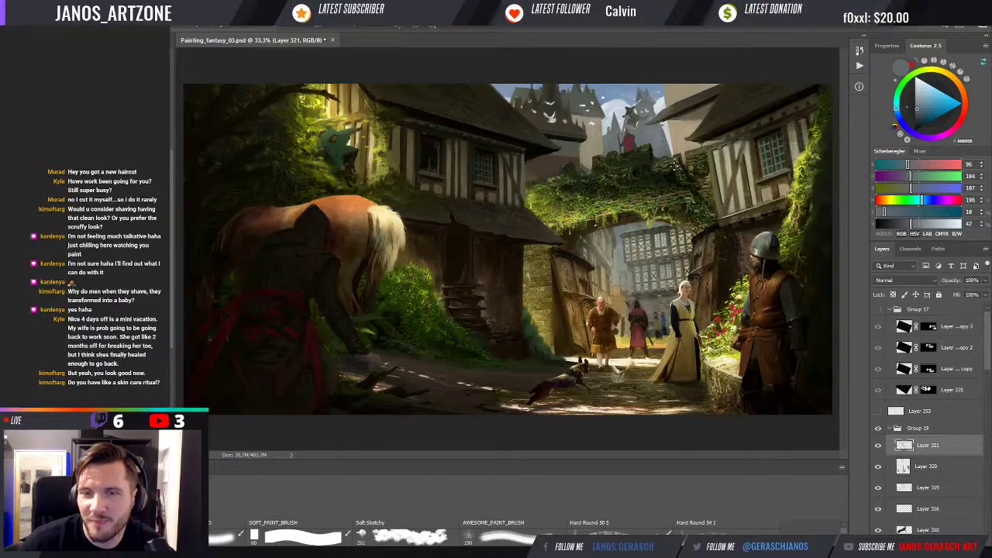
{"action": "left_click", "coordinate": [667, 122], "text": "alt"}
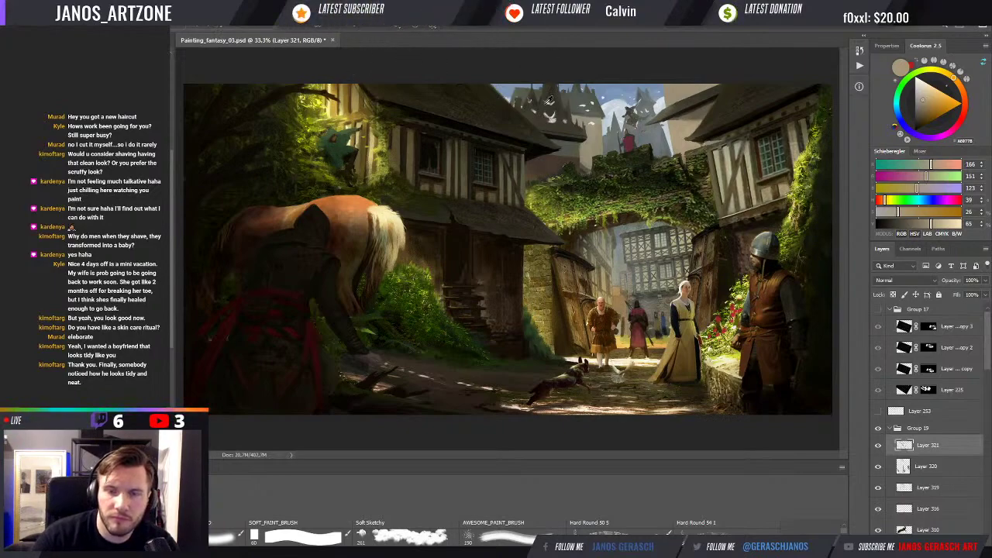
Step: Sample the arch's dark green foliage and stone tones, ending on warm grey-beige (RGB 145, 138, 113)
{"action": "left_click", "coordinate": [569, 166], "text": "alt"}
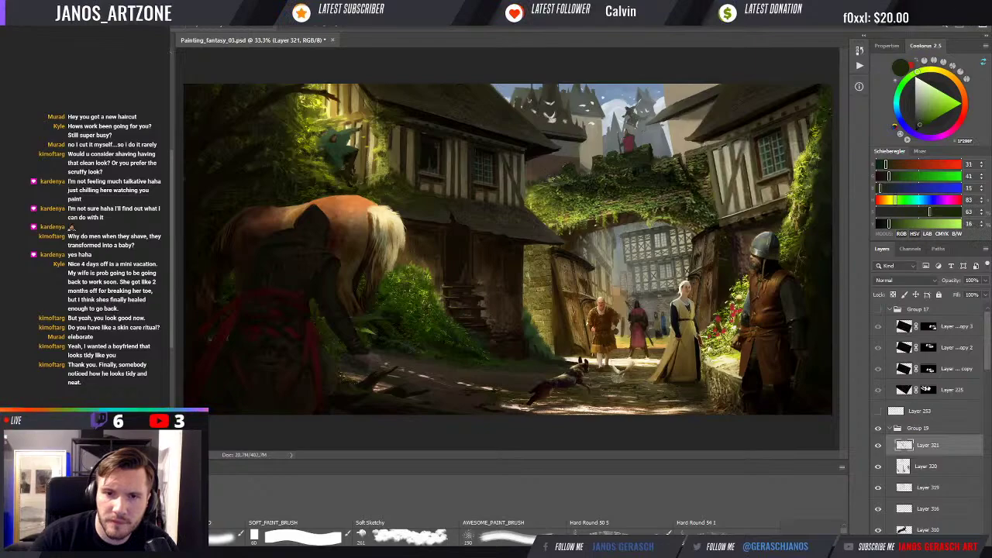
{"action": "left_click", "coordinate": [587, 165], "text": "alt"}
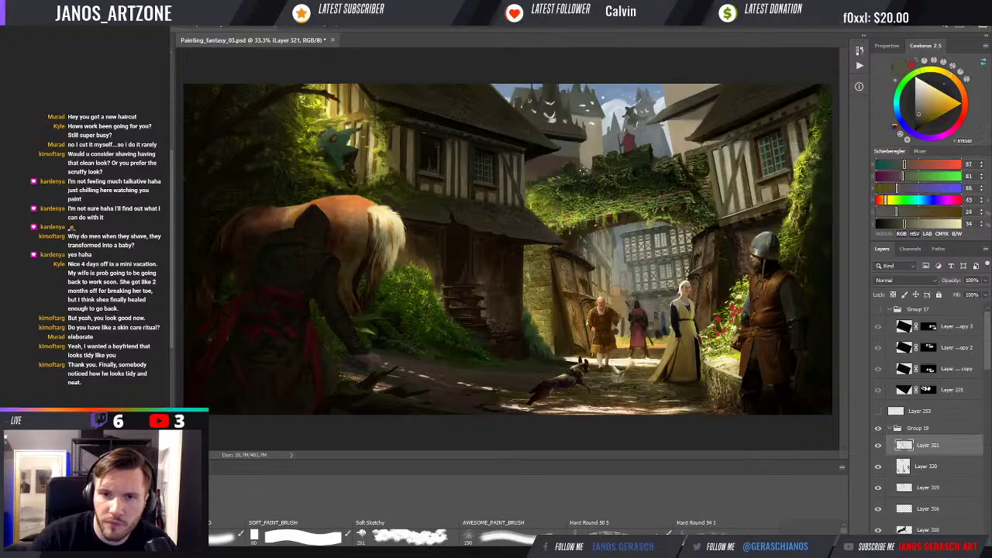
{"action": "left_click", "coordinate": [584, 164], "text": "alt"}
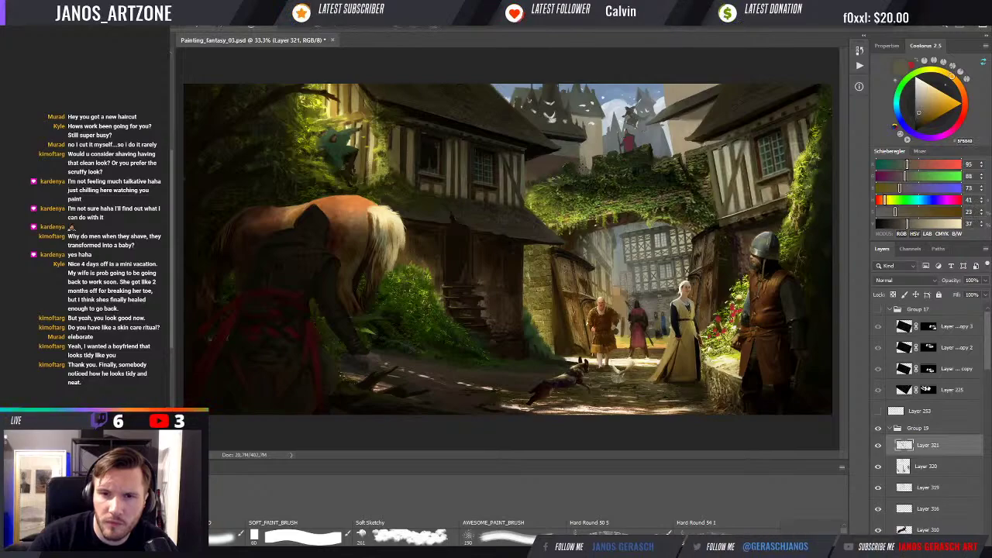
{"action": "left_click", "coordinate": [587, 159], "text": "alt"}
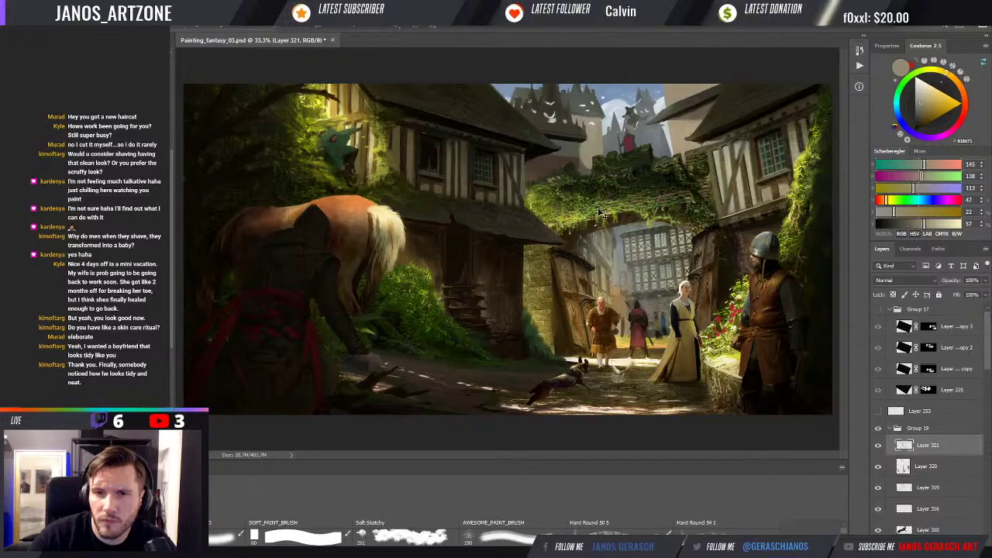
Step: Toggle Layer 321 off and on to compare, then sample a darker stone colour
{"action": "left_click", "coordinate": [878, 448]}
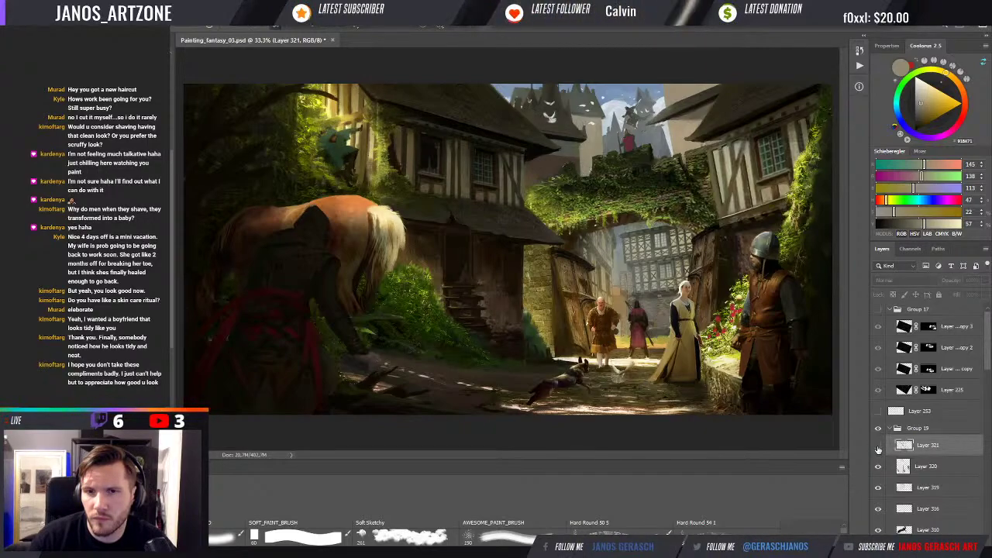
{"action": "left_click", "coordinate": [878, 448]}
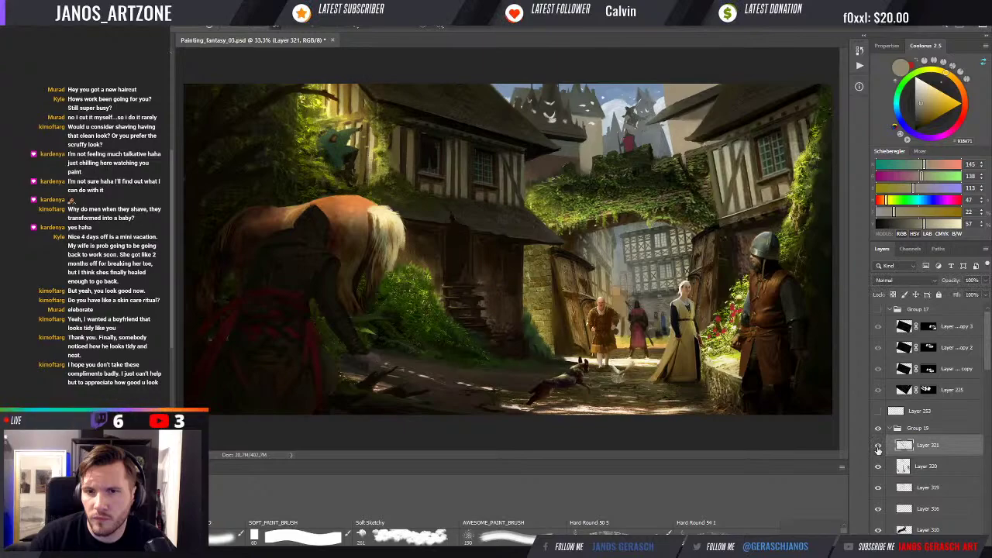
{"action": "left_click", "coordinate": [588, 167], "text": "alt"}
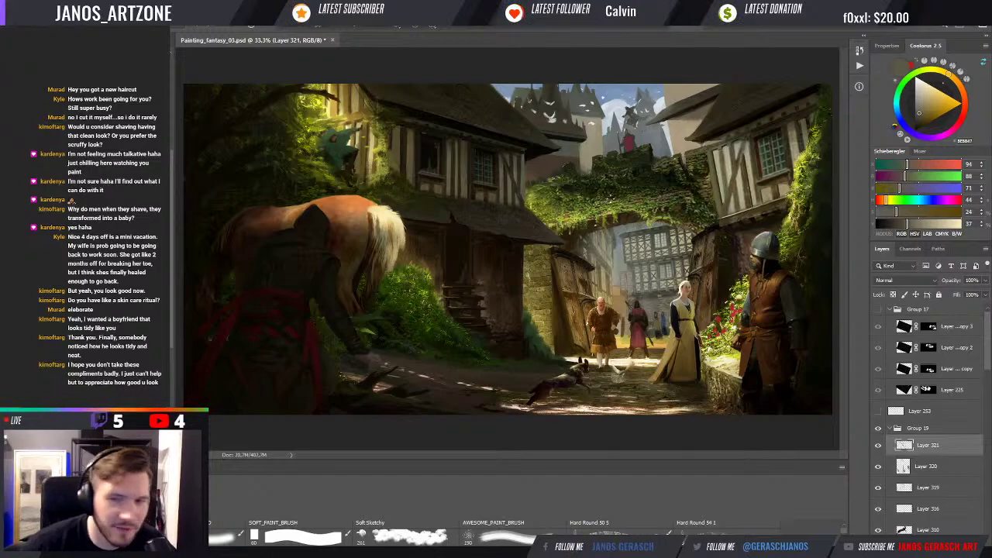
Step: Sample dark foliage greens around the arch, zoom out, and pick near-black olive (RGB 16, 19, 7)
{"action": "scroll", "coordinate": [592, 171], "scroll_direction": "up", "scroll_amount": 1}
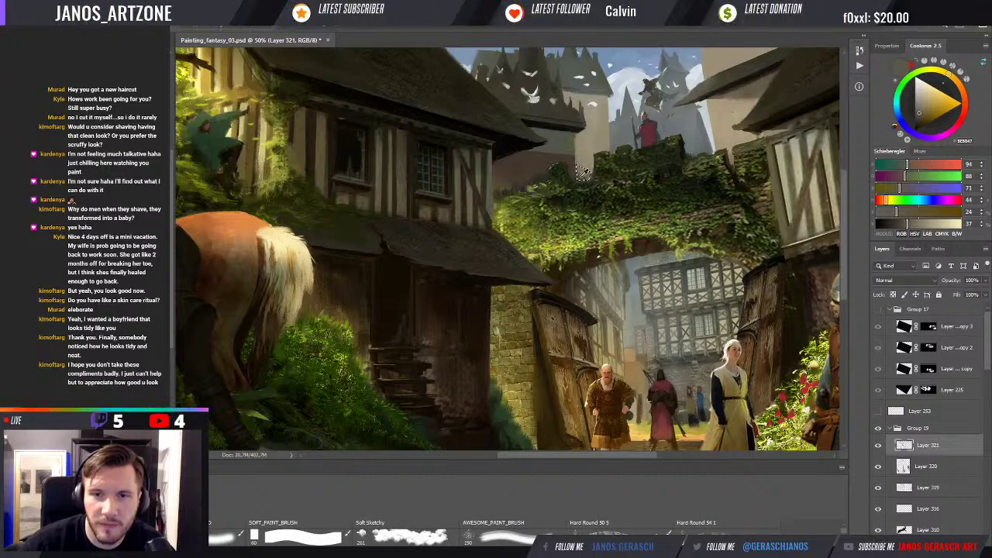
{"action": "left_click", "coordinate": [583, 171], "text": "alt"}
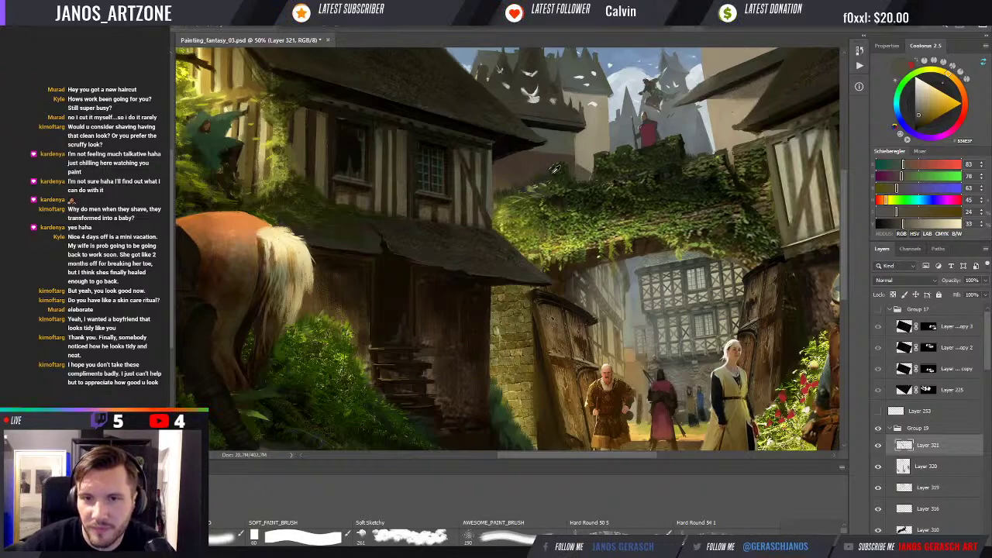
{"action": "left_click", "coordinate": [588, 175], "text": "alt"}
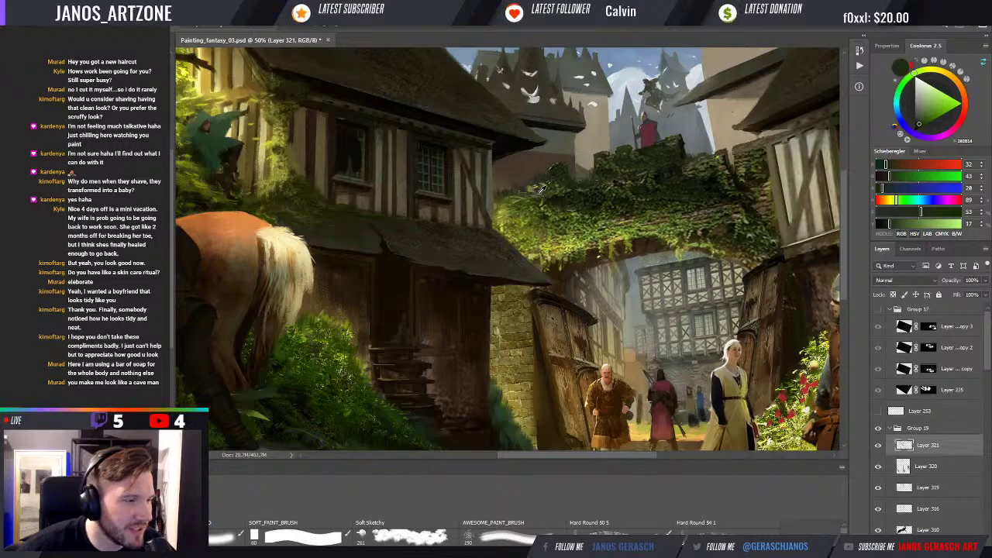
{"action": "left_click", "coordinate": [554, 182], "text": "alt"}
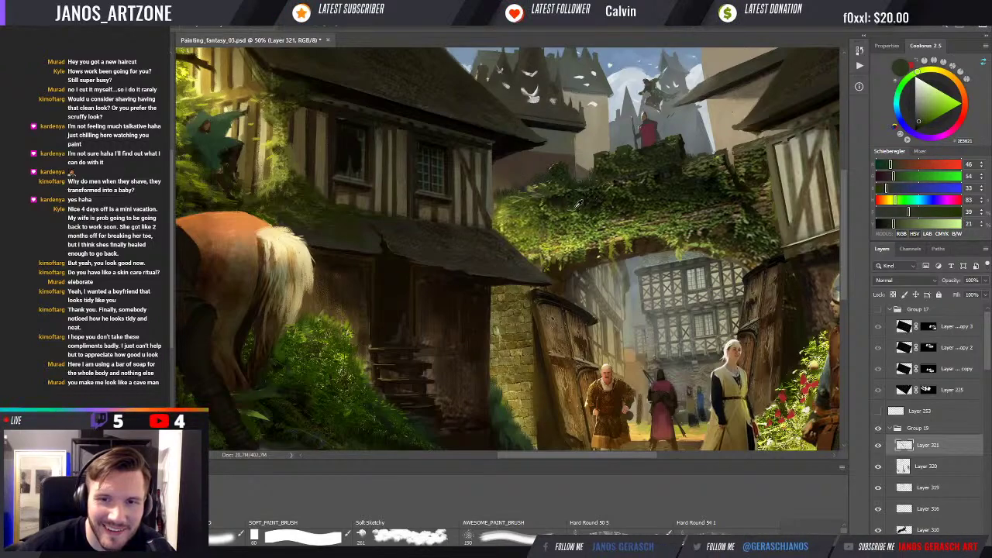
{"action": "left_click", "coordinate": [561, 197], "text": "alt"}
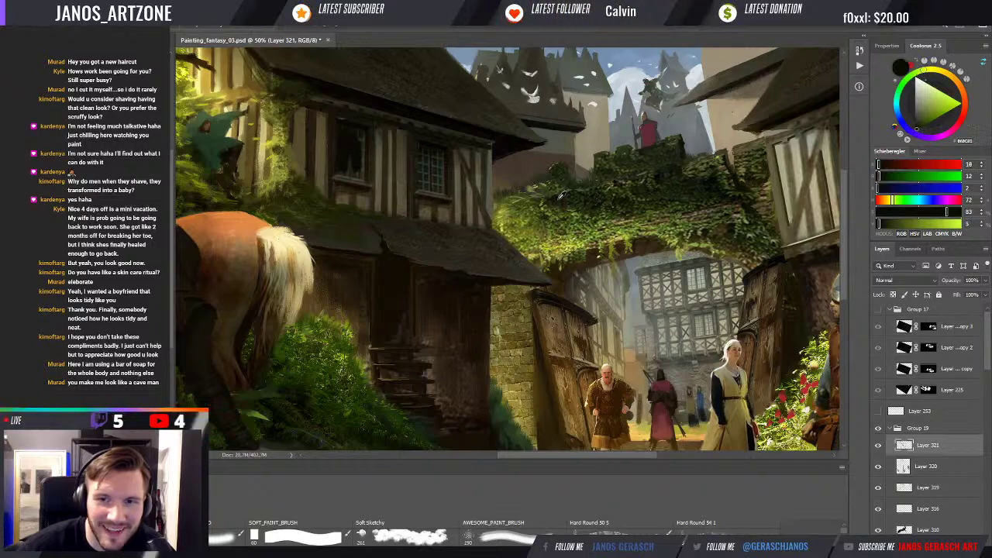
{"action": "left_click", "coordinate": [559, 198], "text": "alt"}
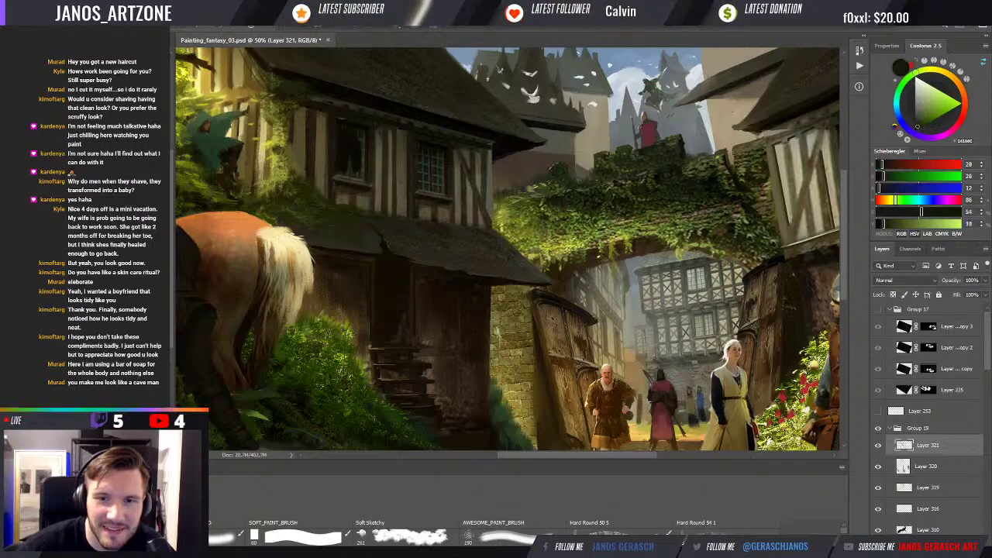
{"action": "left_click", "coordinate": [546, 182], "text": "alt"}
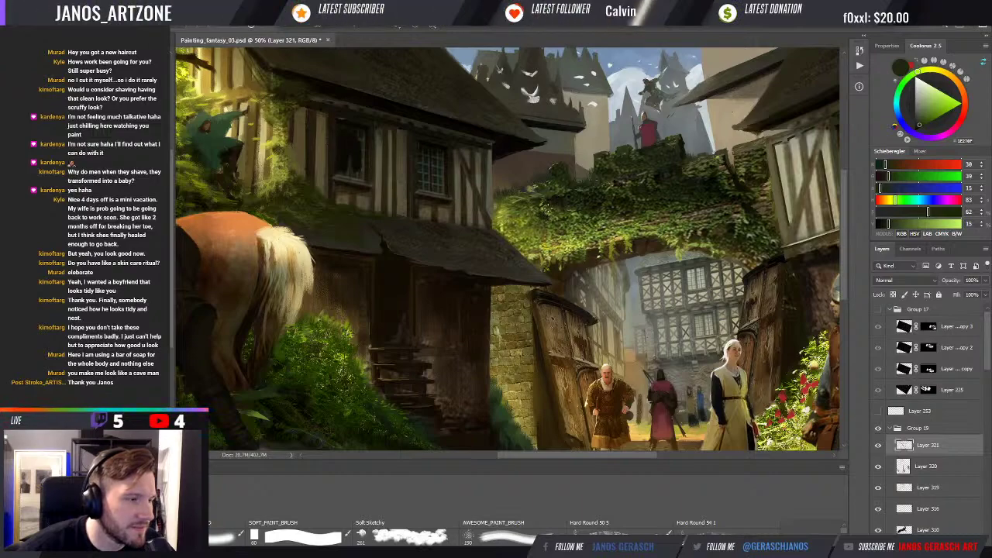
{"action": "key", "text": "ctrl+minus"}
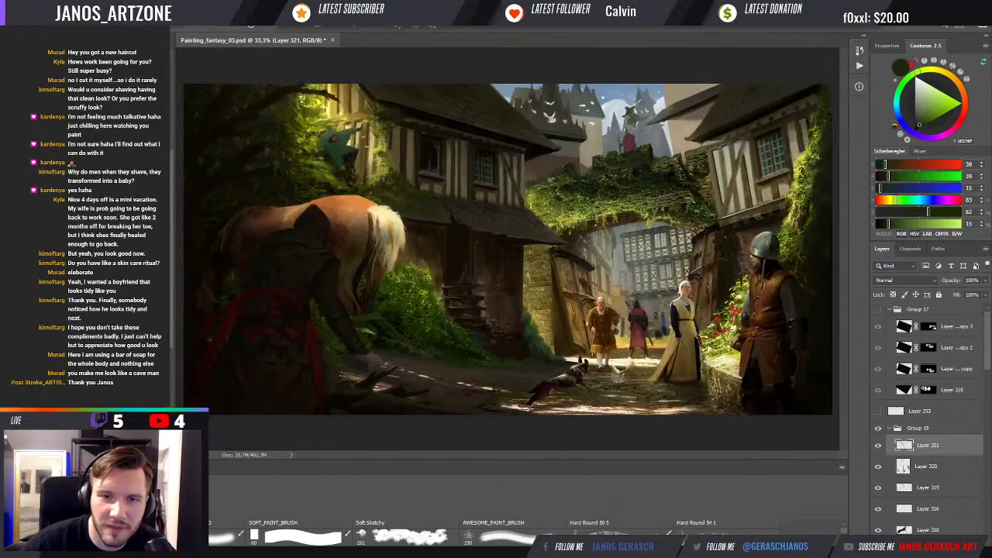
{"action": "left_click", "coordinate": [653, 144], "text": "alt"}
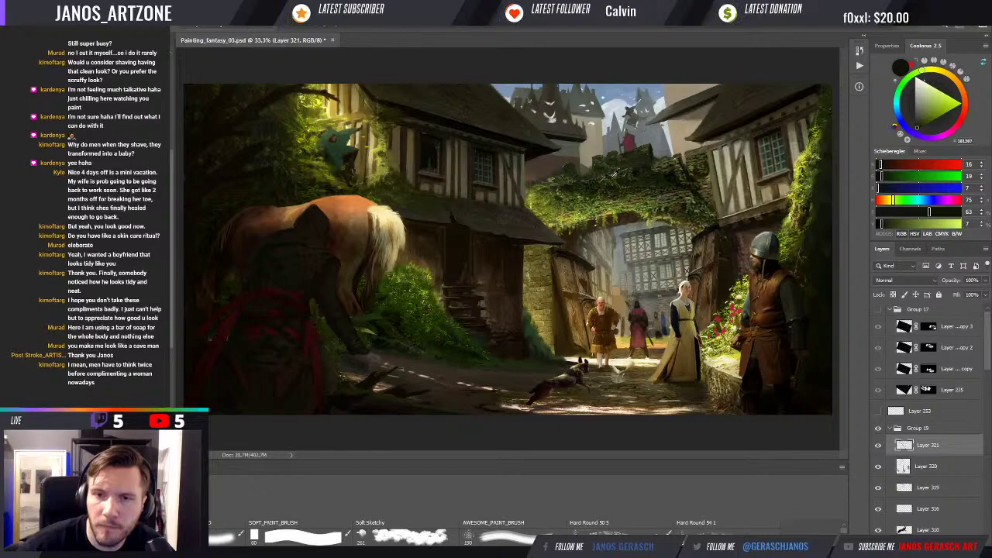
Step: Sample yellow-greens, dark greens, browns and a light beige from the archway foliage and stonework
{"action": "left_click", "coordinate": [609, 151], "text": "alt"}
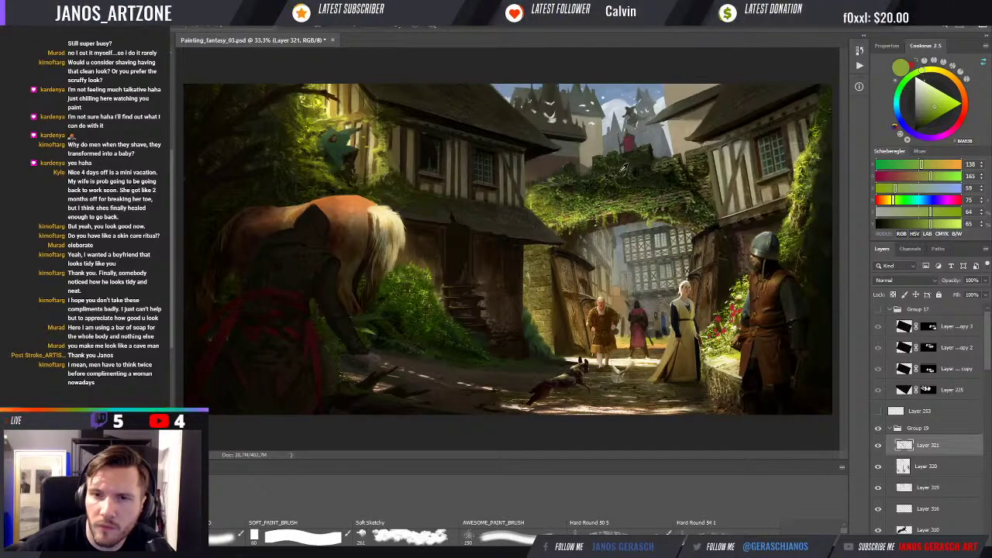
{"action": "left_click", "coordinate": [618, 184], "text": "alt"}
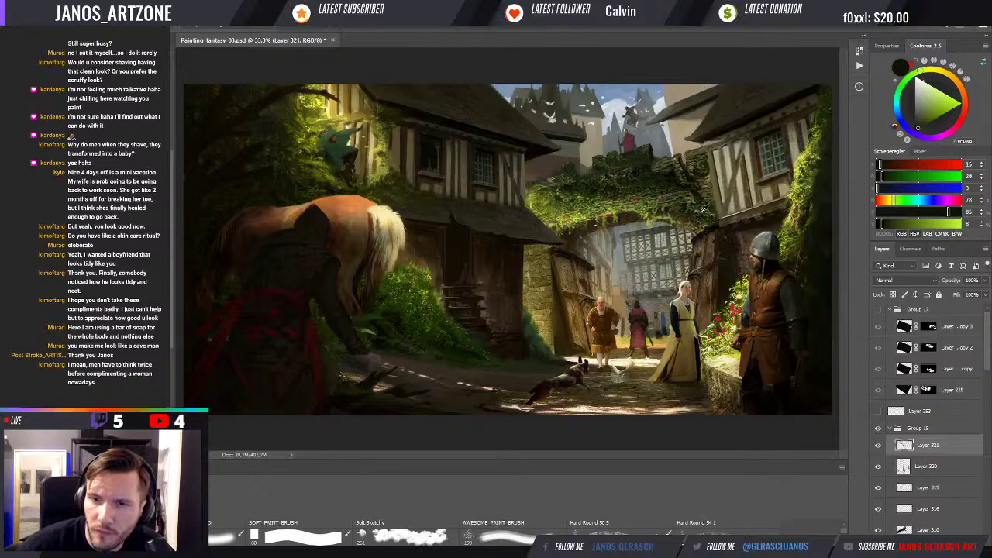
{"action": "left_click", "coordinate": [629, 220], "text": "alt"}
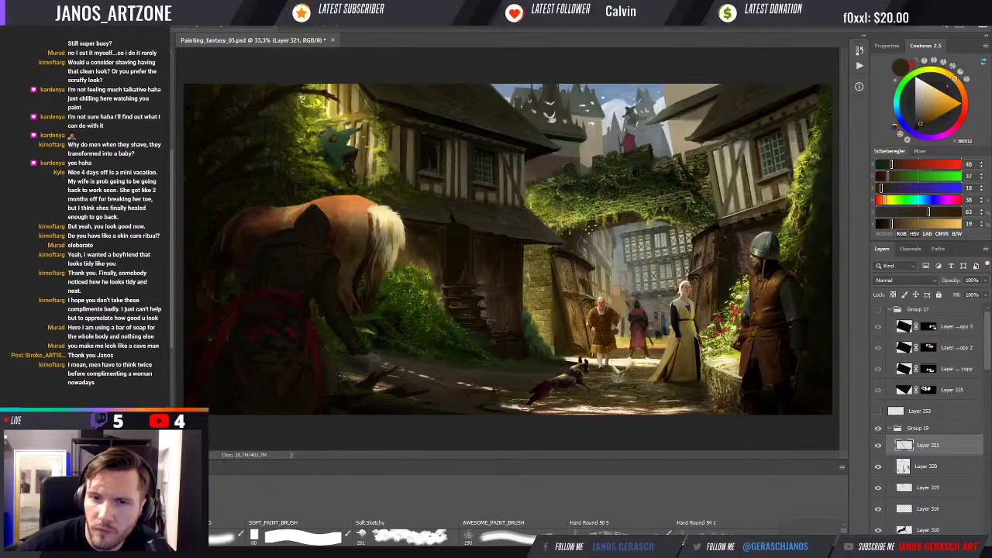
{"action": "left_click", "coordinate": [605, 220], "text": "alt"}
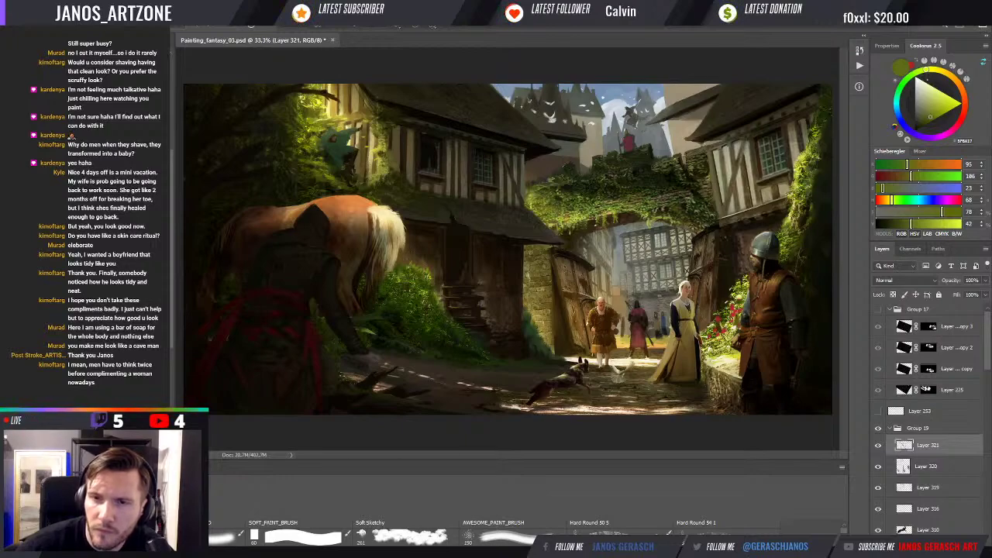
{"action": "left_click", "coordinate": [682, 168], "text": "alt"}
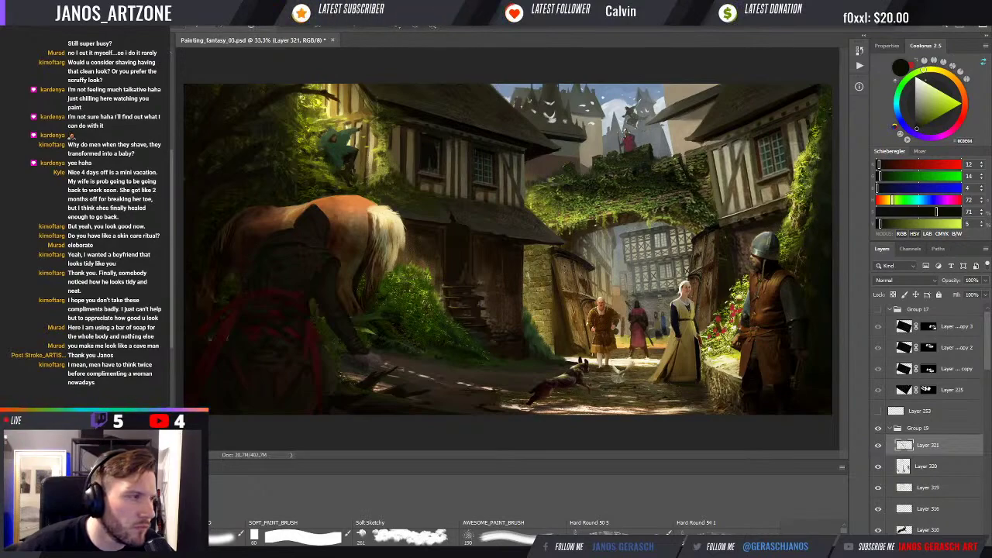
{"action": "left_click", "coordinate": [692, 129], "text": "alt"}
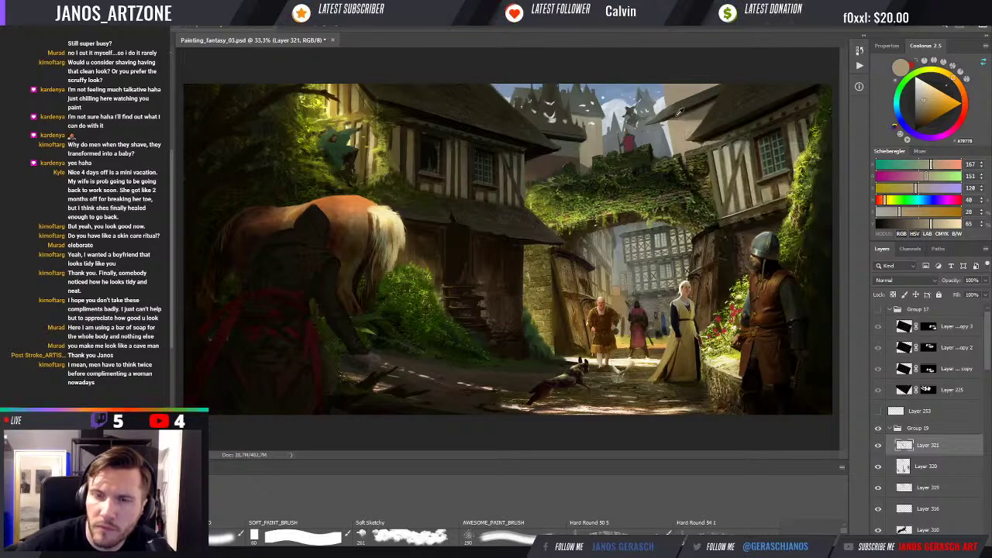
{"action": "left_click", "coordinate": [680, 112], "text": "alt"}
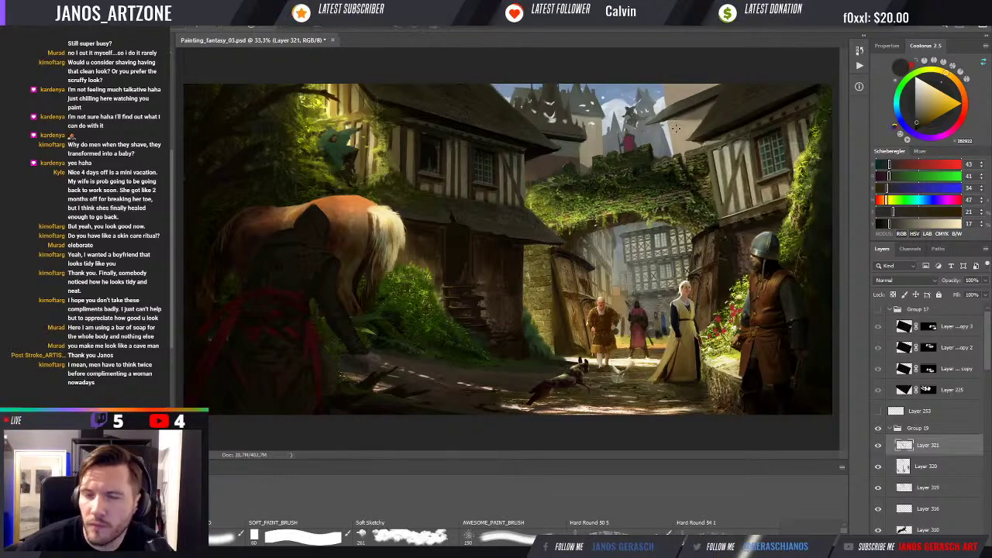
Step: Take a lighter brown, brighten it in Coolorus, and lasso a small patch of the image
{"action": "left_click", "coordinate": [562, 161], "text": "alt"}
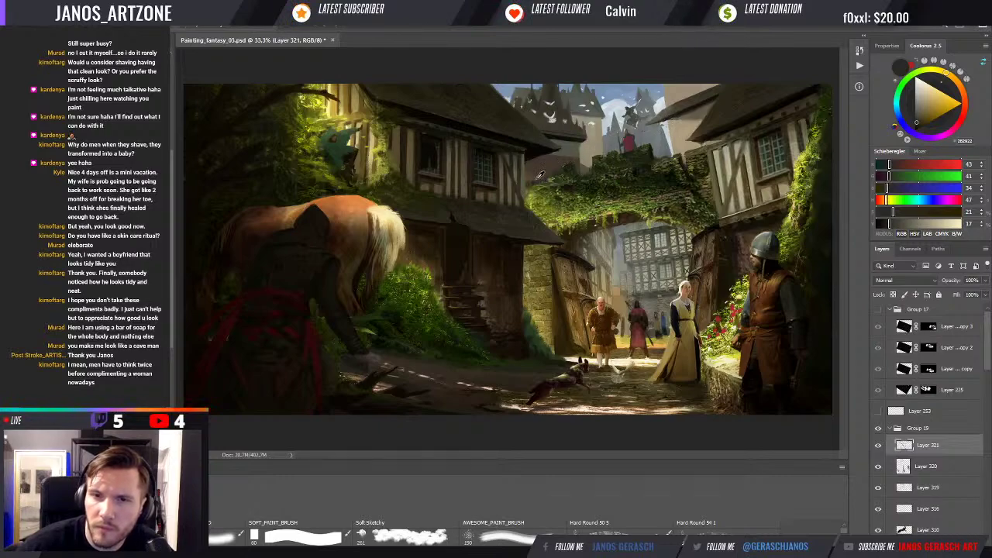
{"action": "left_click", "coordinate": [913, 224]}
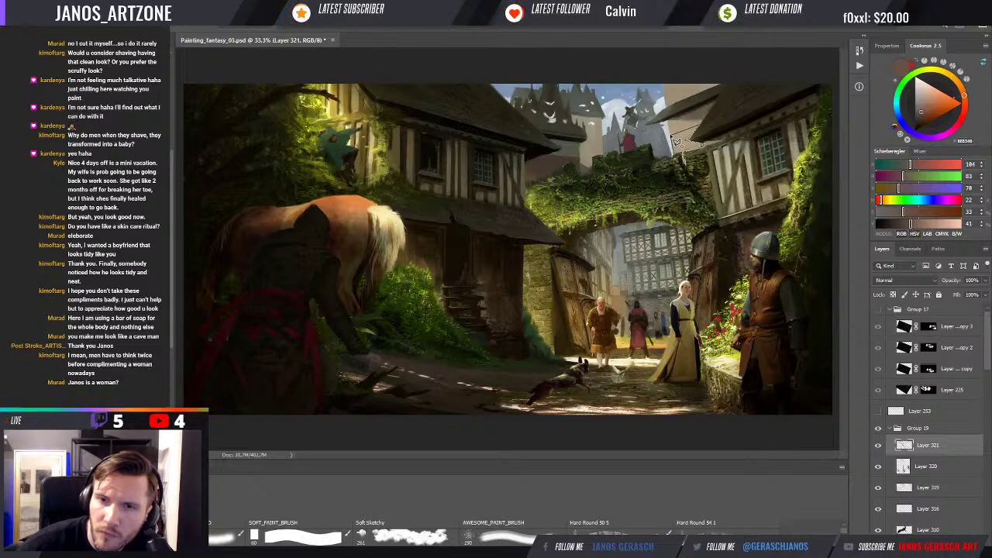
{"action": "left_click_drag", "start_coordinate": [672, 141], "coordinate": [676, 155]}
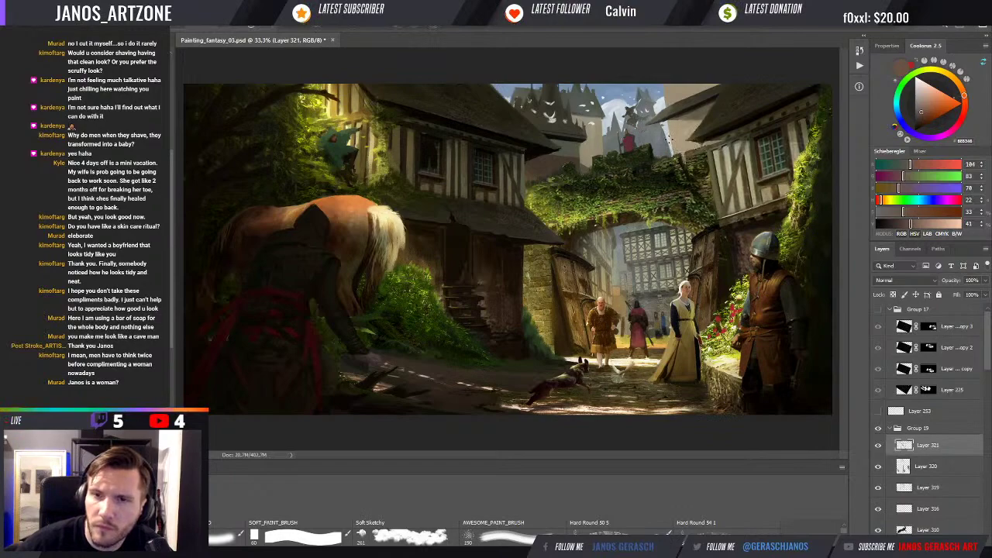
Step: Deselect the patch, then sample a dark olive and a light beige (RGB 153, 141, 117)
{"action": "key", "text": "ctrl+d"}
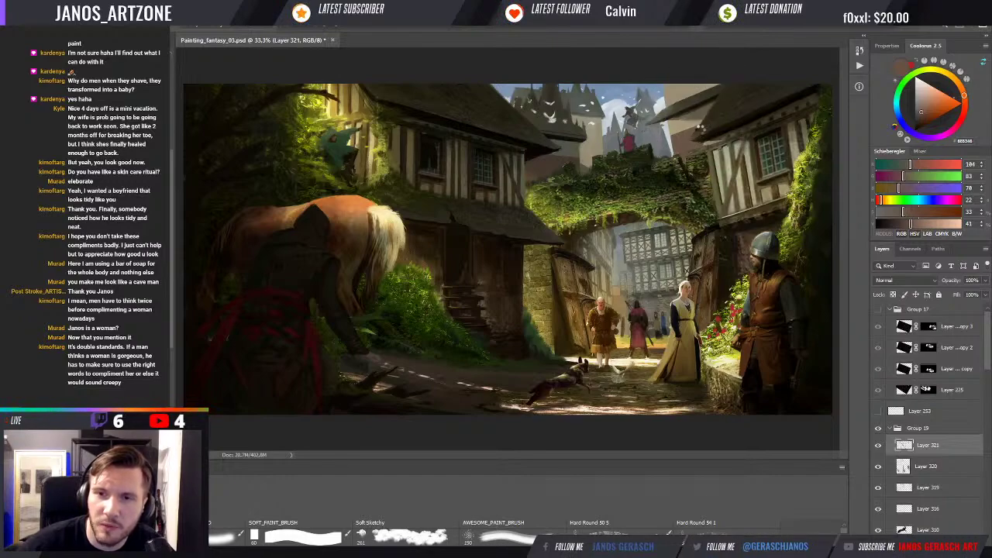
{"action": "left_click", "coordinate": [697, 133], "text": "alt"}
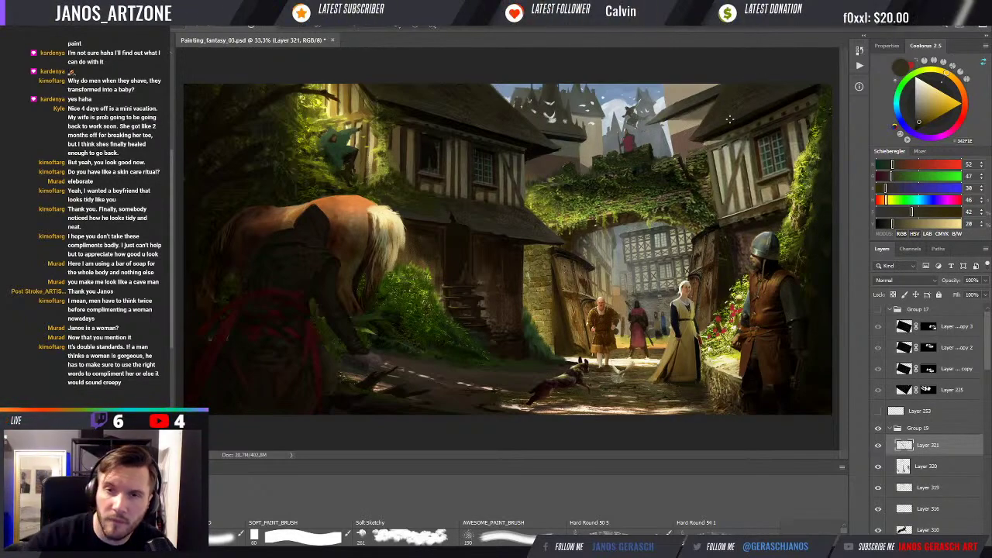
{"action": "left_click", "coordinate": [668, 93], "text": "alt"}
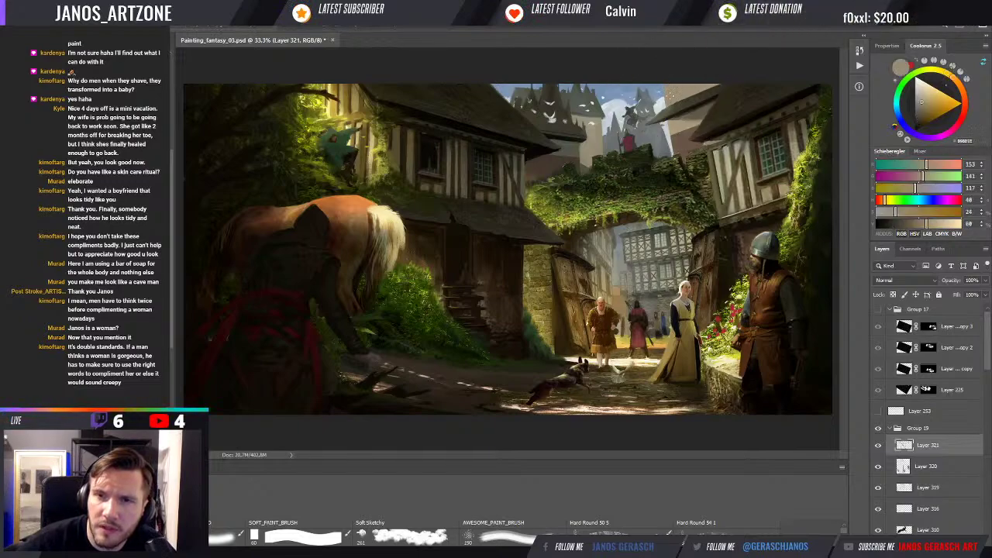
{"action": "left_click", "coordinate": [675, 93], "text": "alt"}
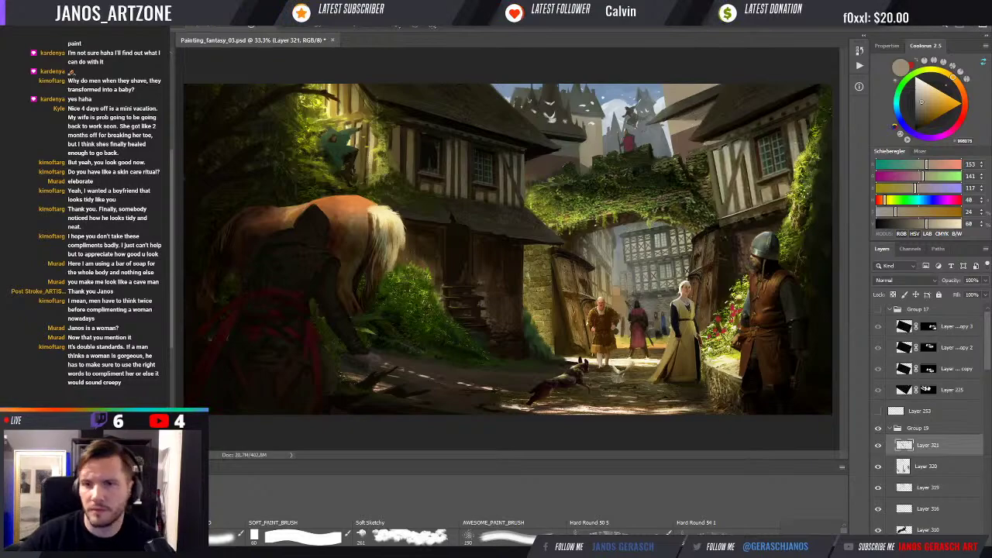
Step: Sample the sky's pale blue-grey as the paint colour
{"action": "left_click", "coordinate": [669, 131], "text": "alt"}
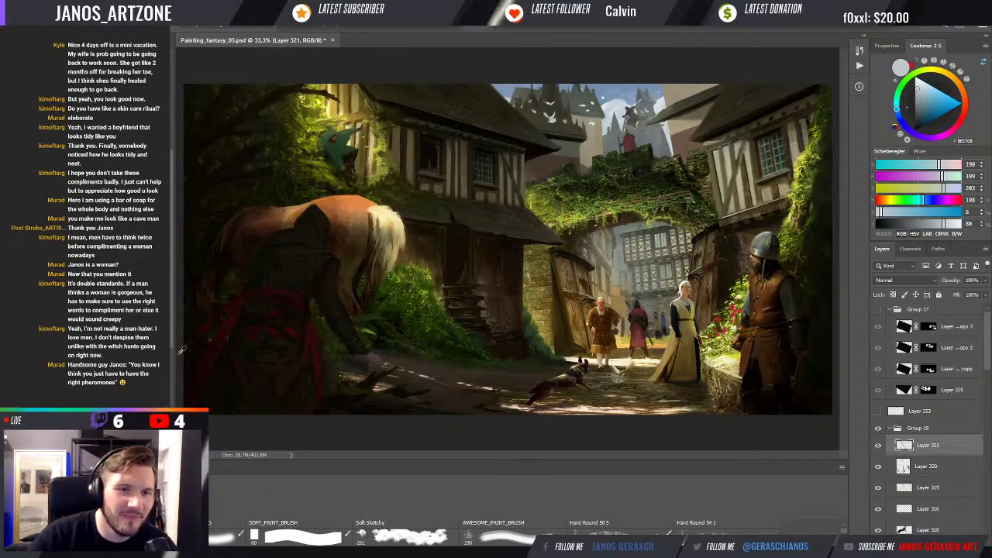
Step: Sample the dark cloak and left roof tones, settling on dark brown (RGB 45, 38, 21)
{"action": "left_click", "coordinate": [211, 248], "text": "alt"}
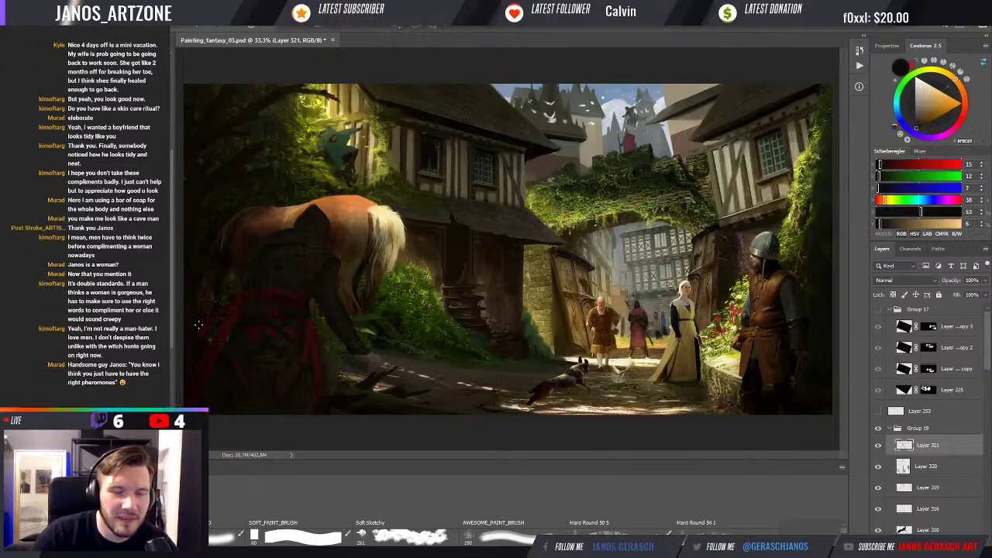
{"action": "left_click", "coordinate": [196, 303], "text": "alt"}
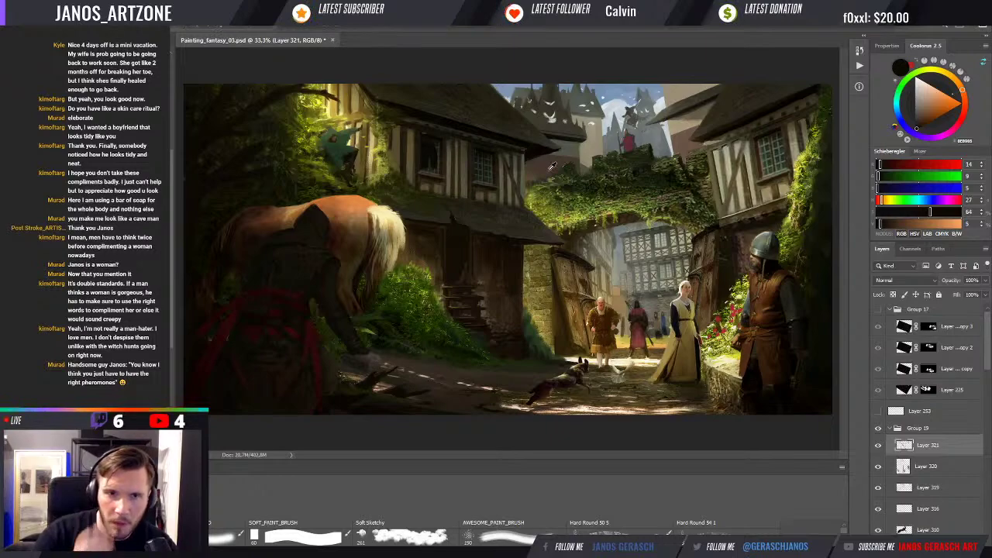
{"action": "left_click", "coordinate": [378, 87], "text": "alt"}
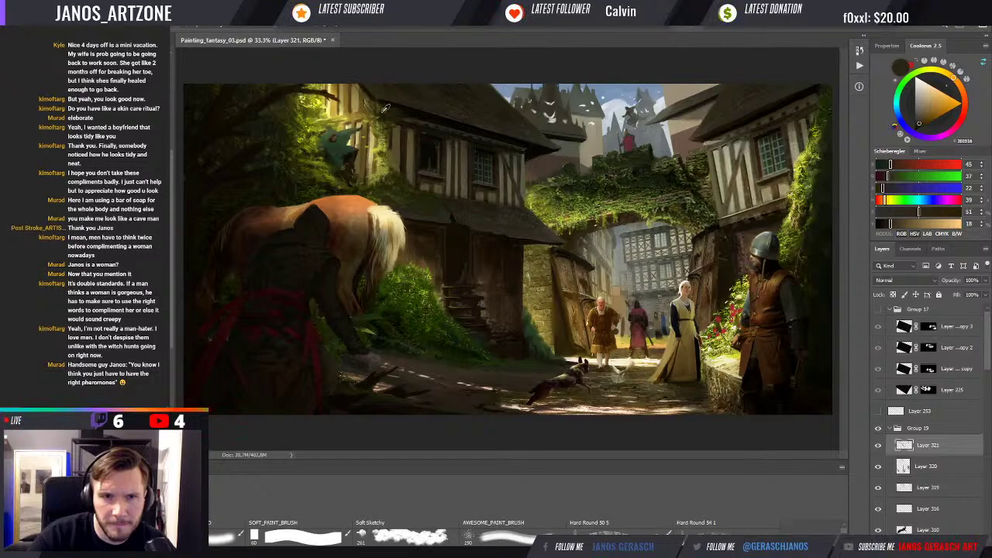
{"action": "left_click", "coordinate": [382, 106], "text": "alt"}
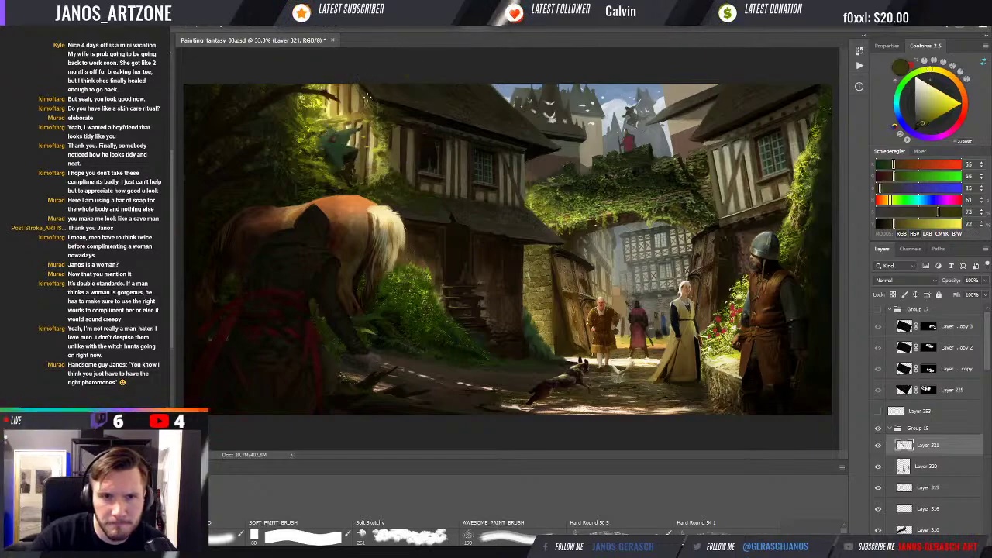
{"action": "left_click", "coordinate": [390, 99], "text": "alt"}
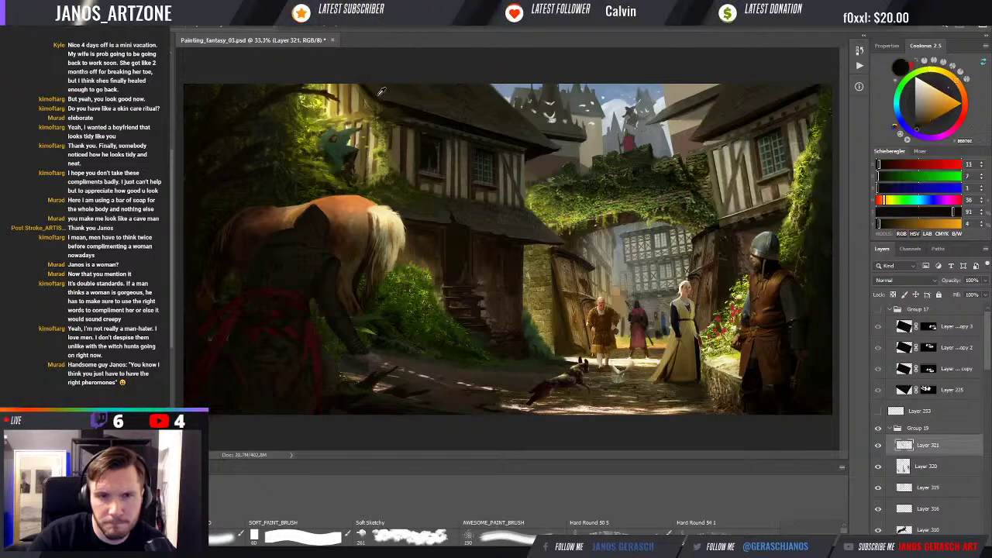
{"action": "left_click", "coordinate": [380, 98], "text": "alt"}
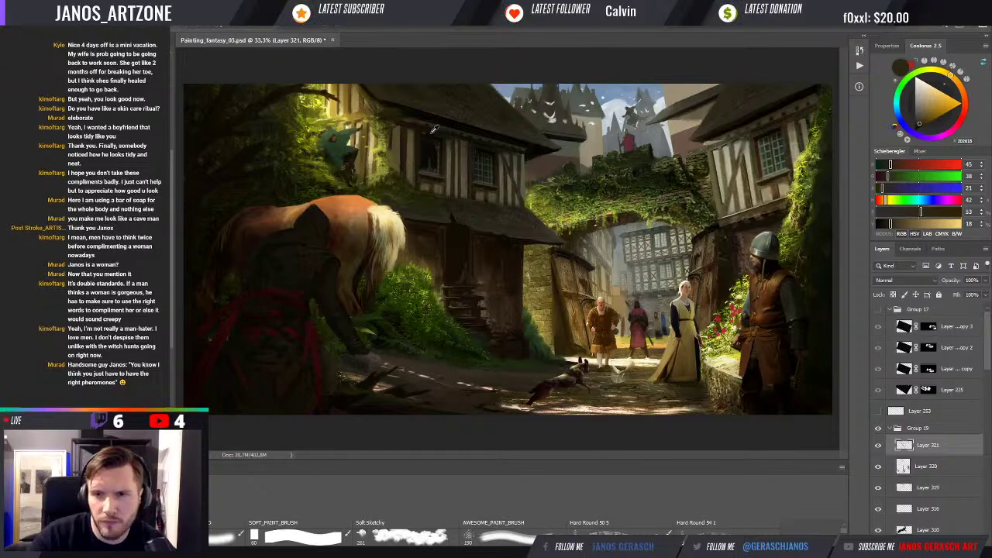
{"action": "key", "text": "ctrl+minus"}
{"action": "key", "text": "ctrl+minus"}
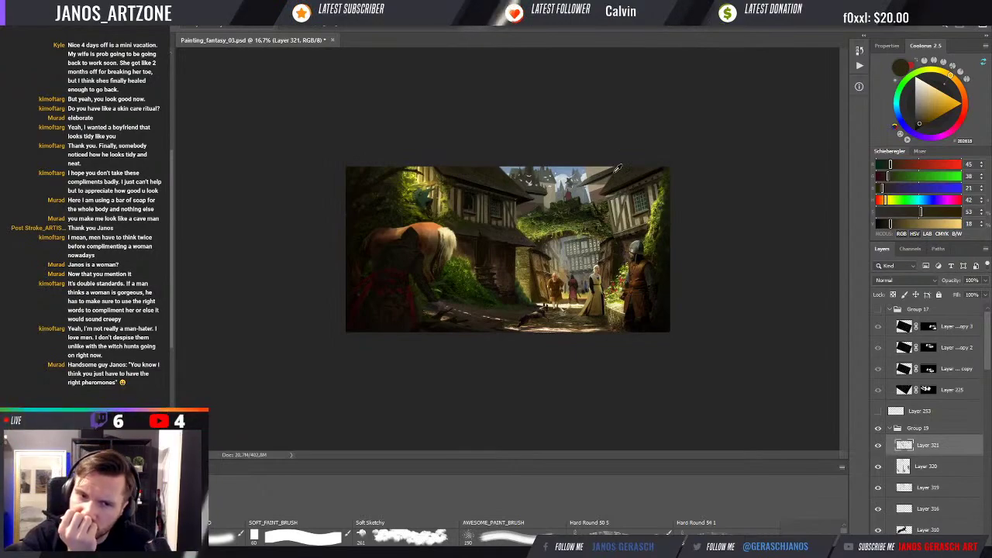
{"action": "key", "text": "ctrl+y"}
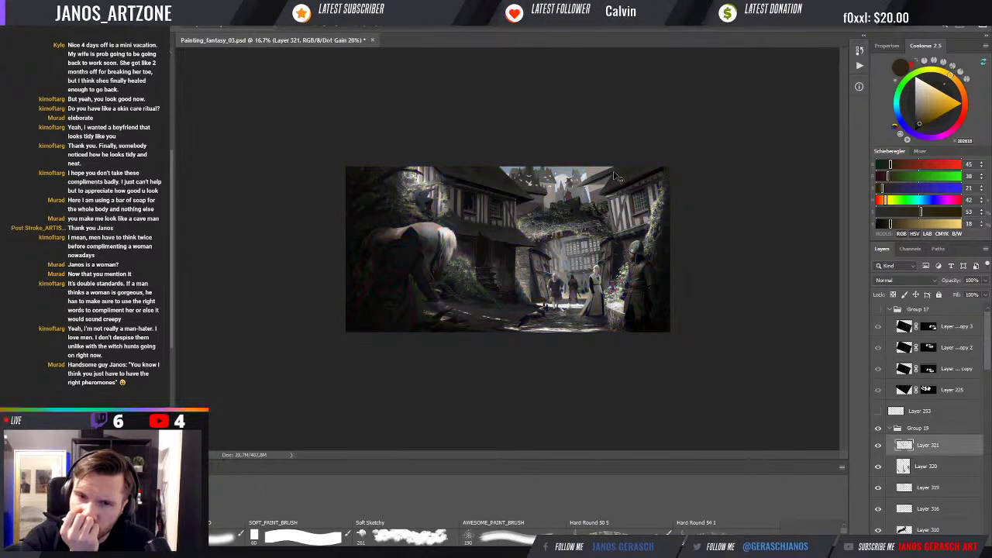
{"action": "key", "text": "ctrl+y"}
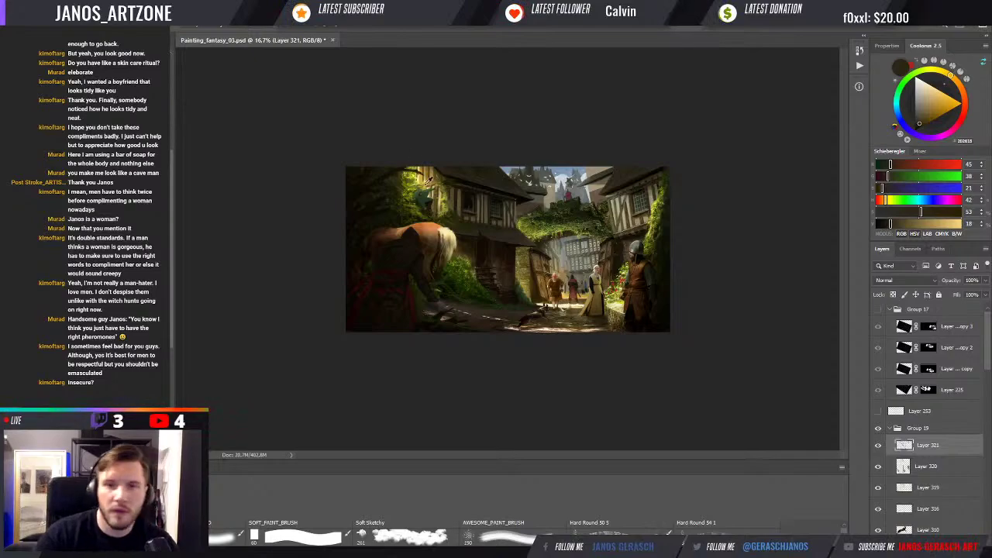
Step: Sample a dark olive from the canvas, compare with Layer 321 hidden, and add Layer 322 above it
{"action": "key", "text": "ctrl+plus"}
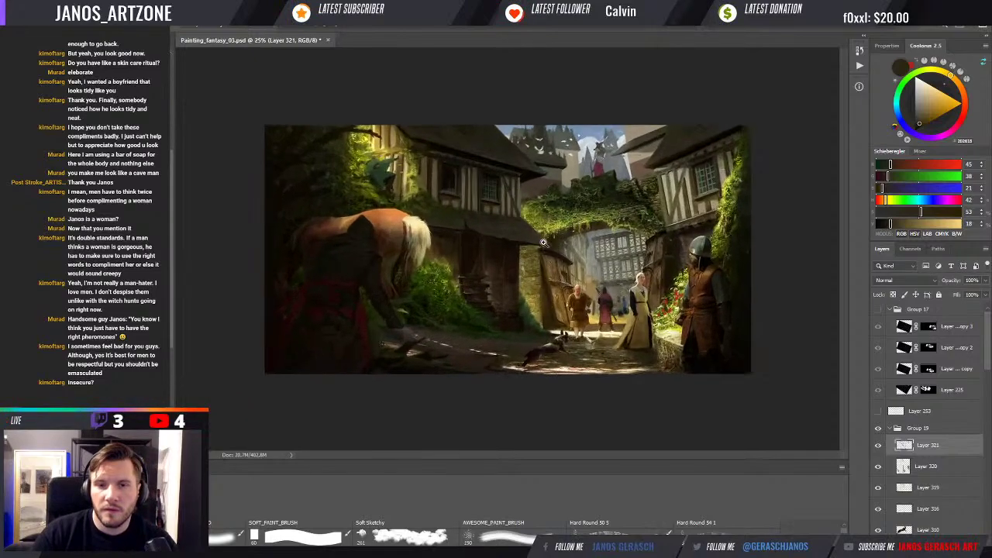
{"action": "left_click", "coordinate": [420, 139], "text": "alt"}
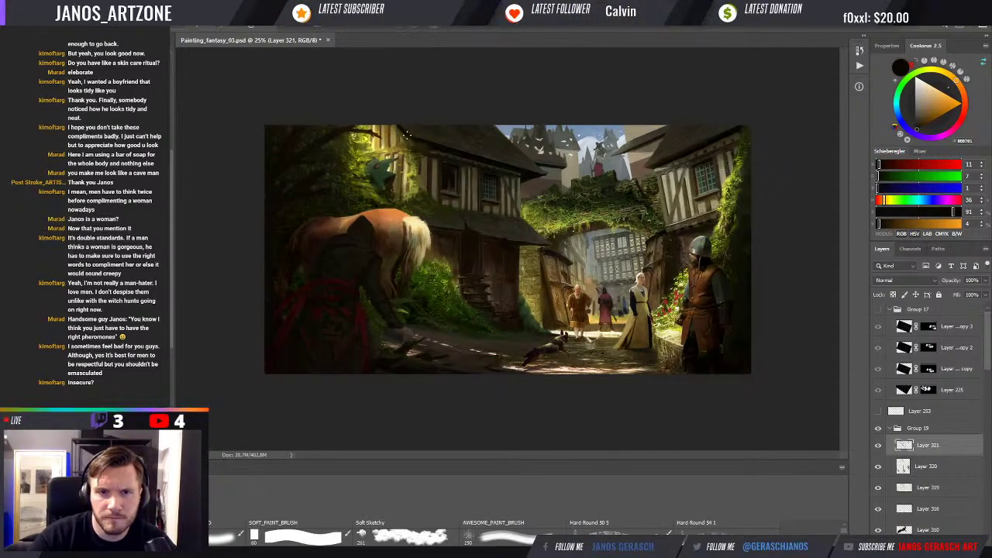
{"action": "left_click", "coordinate": [395, 120], "text": "alt"}
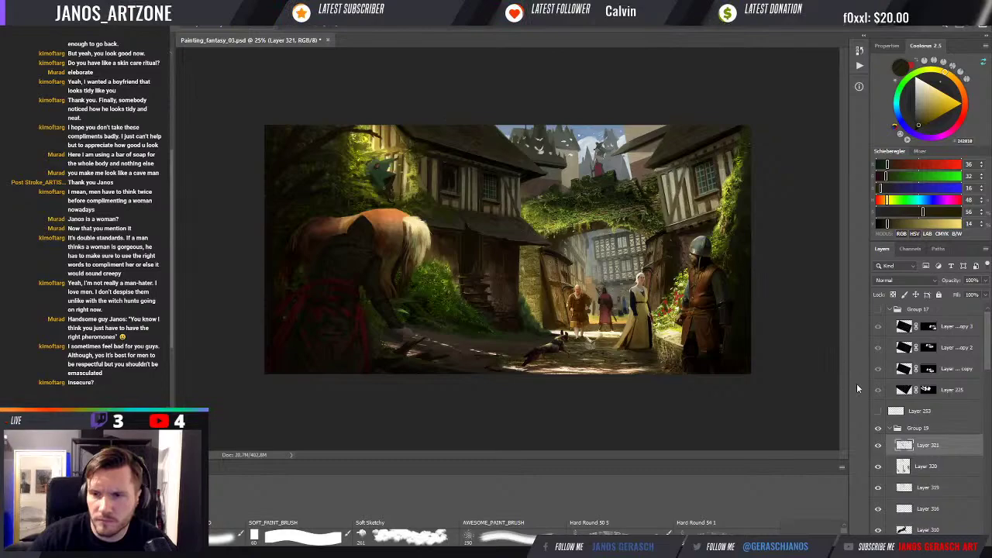
{"action": "left_click", "coordinate": [878, 446]}
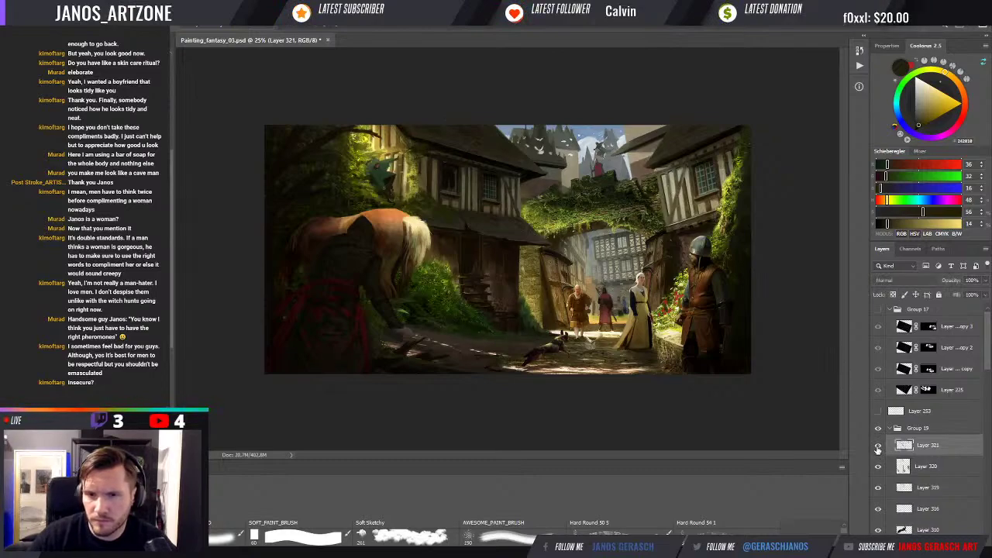
{"action": "left_click", "coordinate": [879, 446]}
{"action": "key", "text": "ctrl+plus"}
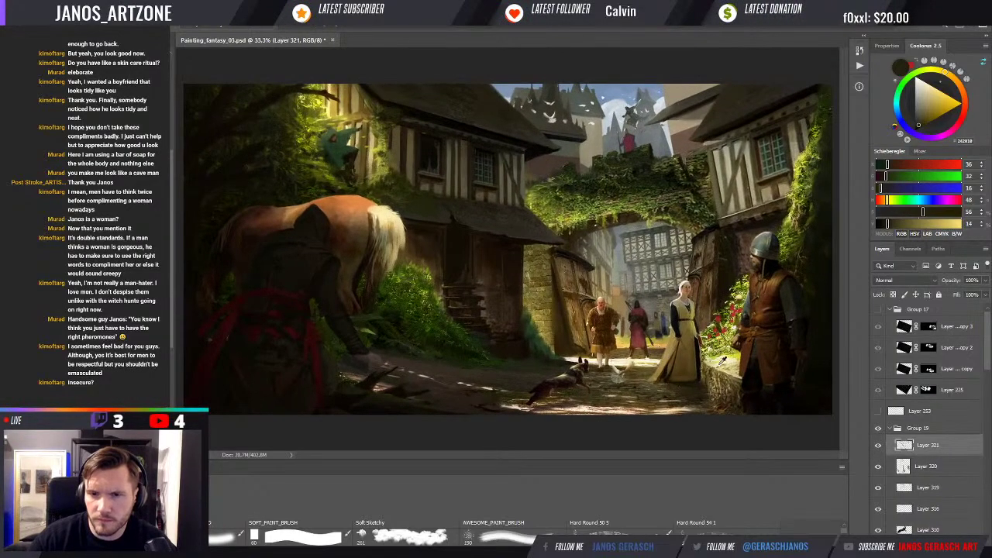
{"action": "key", "text": "ctrl+j"}
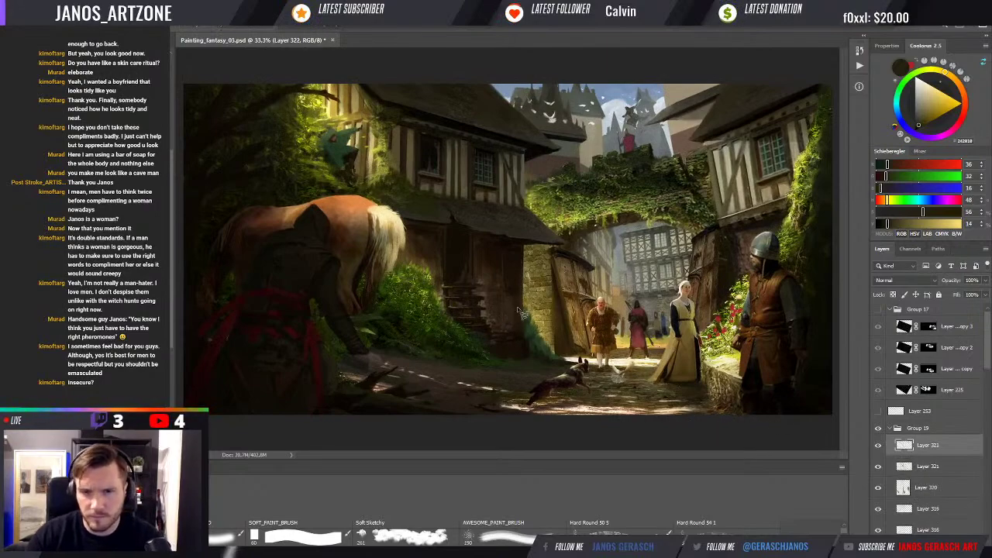
Step: Paint dark strokes beside the doorway with colour from the hooded figure, then pick dark brown (36, 16, 2)
{"action": "left_click", "coordinate": [330, 309], "text": "alt"}
{"action": "left_click", "coordinate": [326, 309], "text": "alt"}
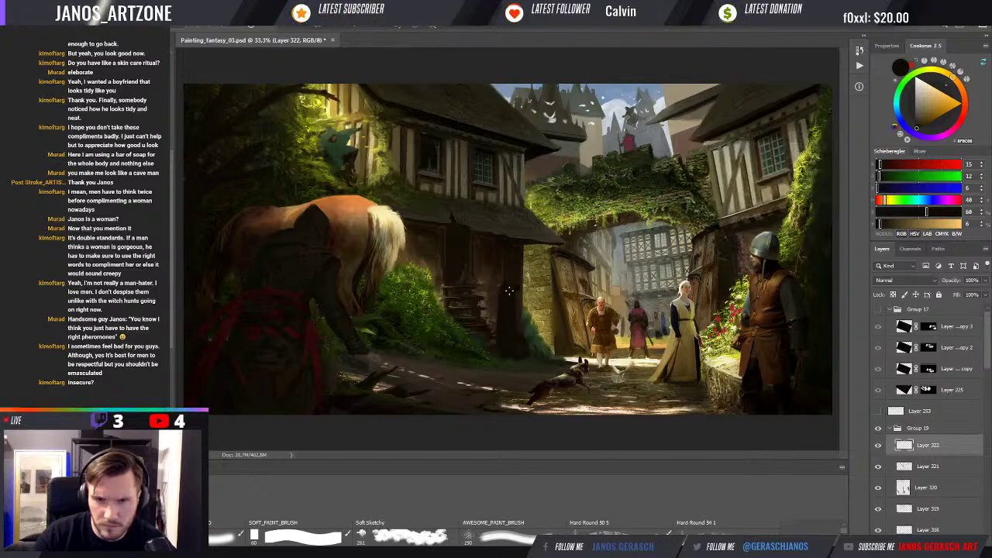
{"action": "left_click_drag", "start_coordinate": [518, 285], "coordinate": [498, 285]}
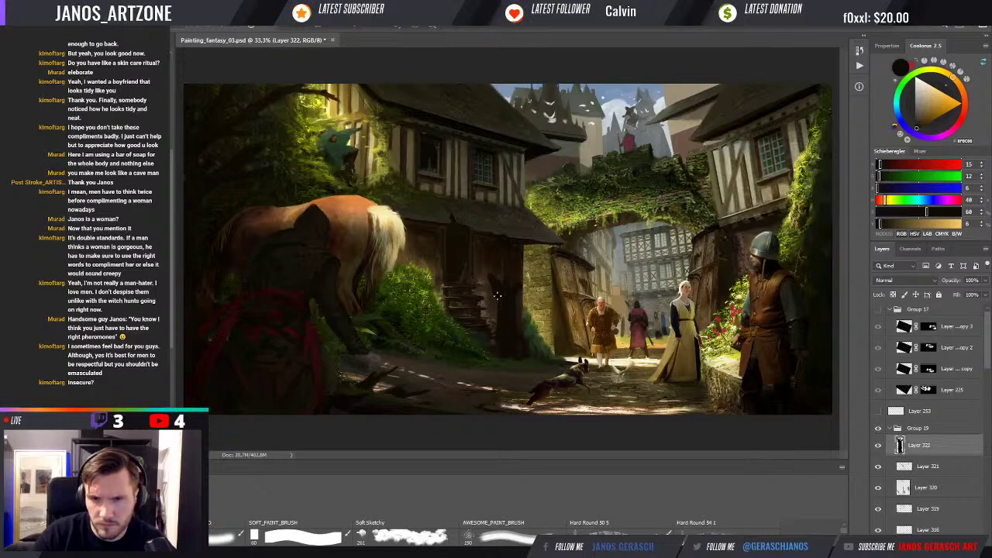
{"action": "key", "text": "bracketright"}
{"action": "key", "text": "bracketright"}
{"action": "key", "text": "bracketright"}
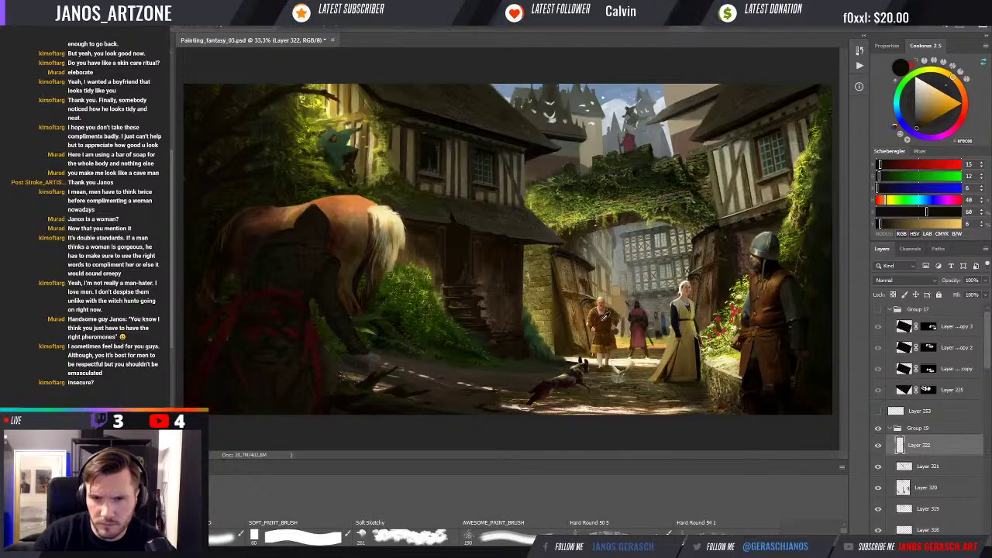
{"action": "left_click", "coordinate": [603, 311], "text": "alt"}
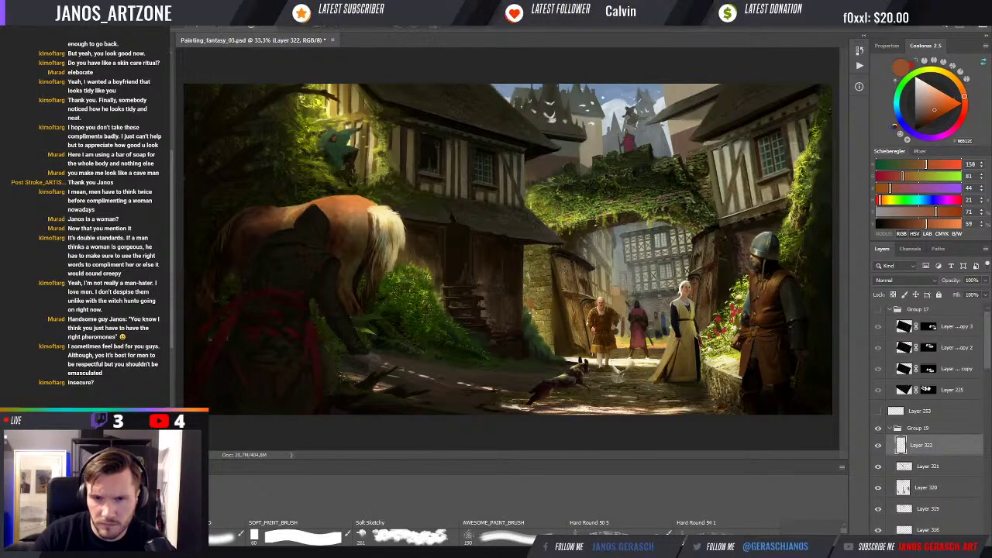
{"action": "left_click", "coordinate": [606, 323], "text": "alt"}
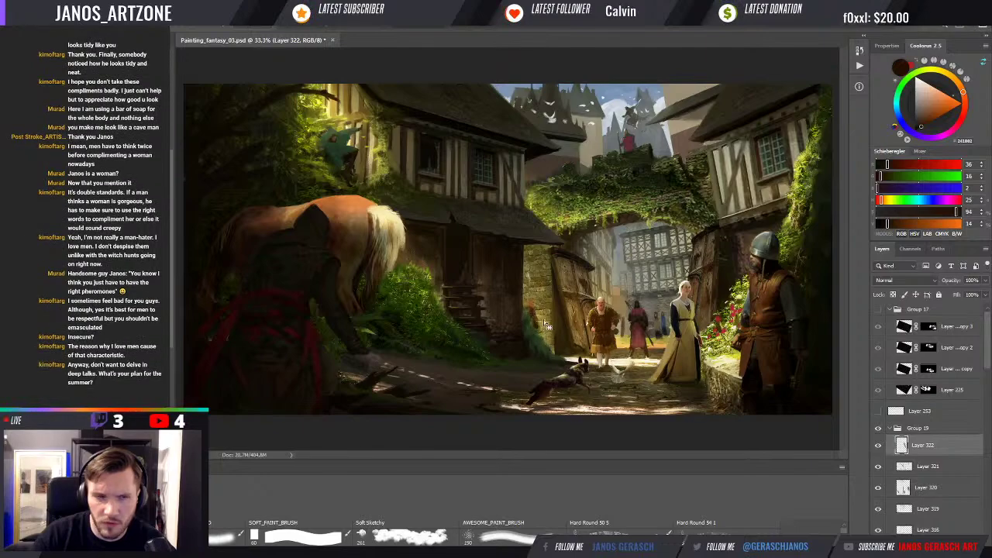
Step: Stretch the painted doorway shape upward into a taller figure, then sample dark brown and lighter olive
{"action": "key", "text": "ctrl+t"}
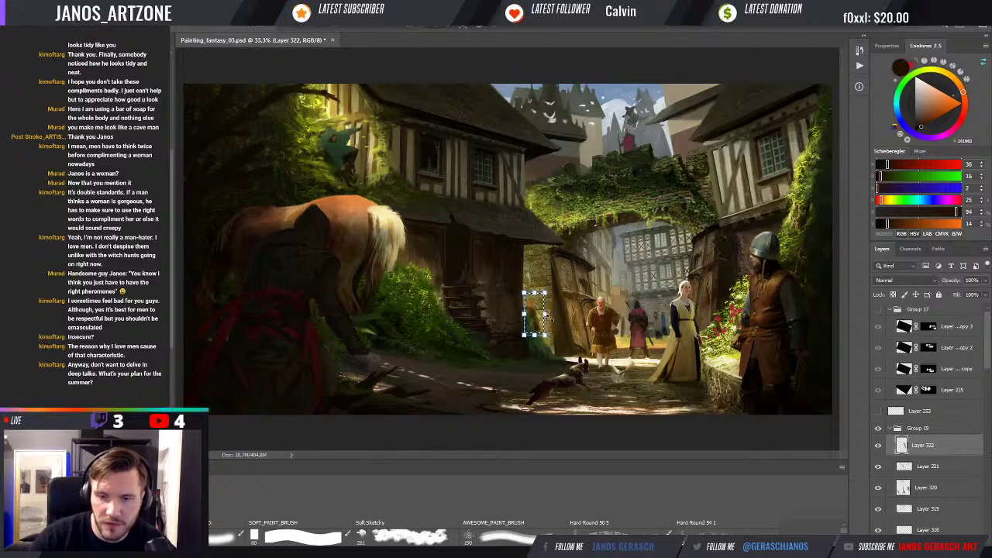
{"action": "key", "text": "ctrl+t"}
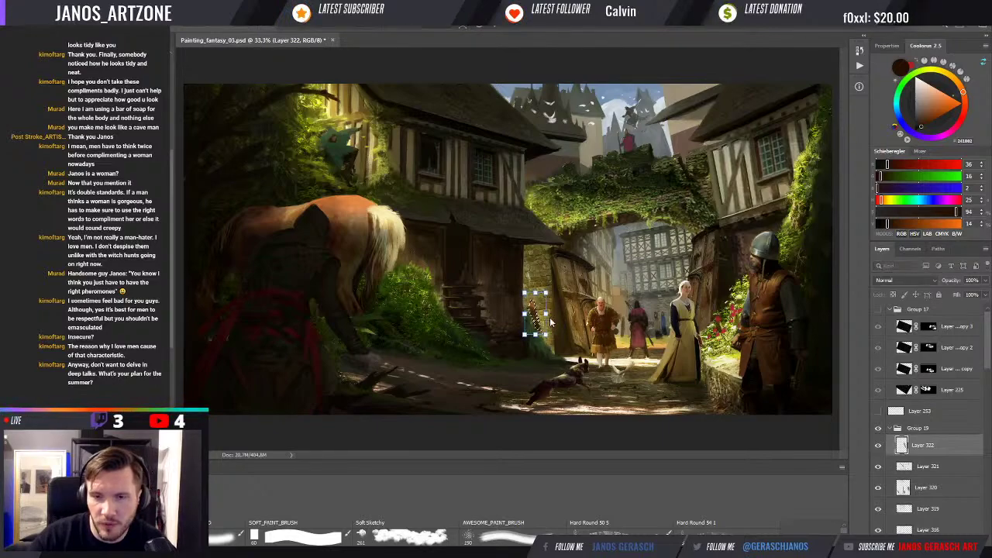
{"action": "left_click_drag", "start_coordinate": [551, 323], "coordinate": [547, 287]}
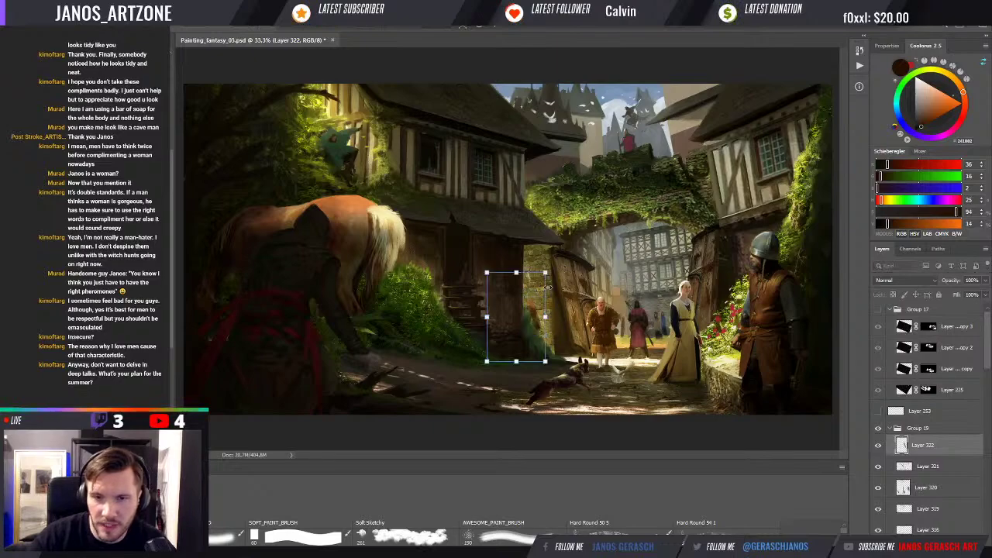
{"action": "key", "text": "Return"}
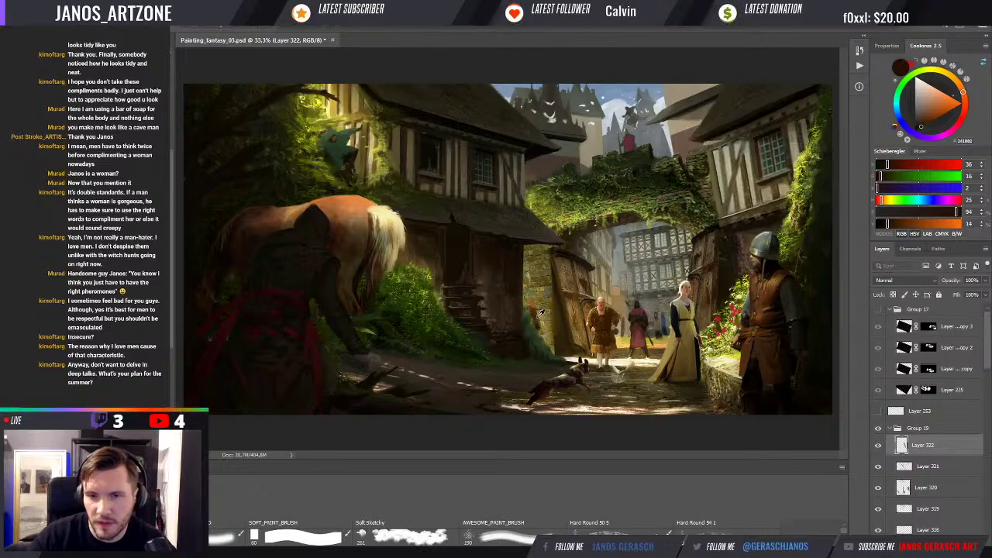
{"action": "left_click", "coordinate": [540, 313], "text": "alt"}
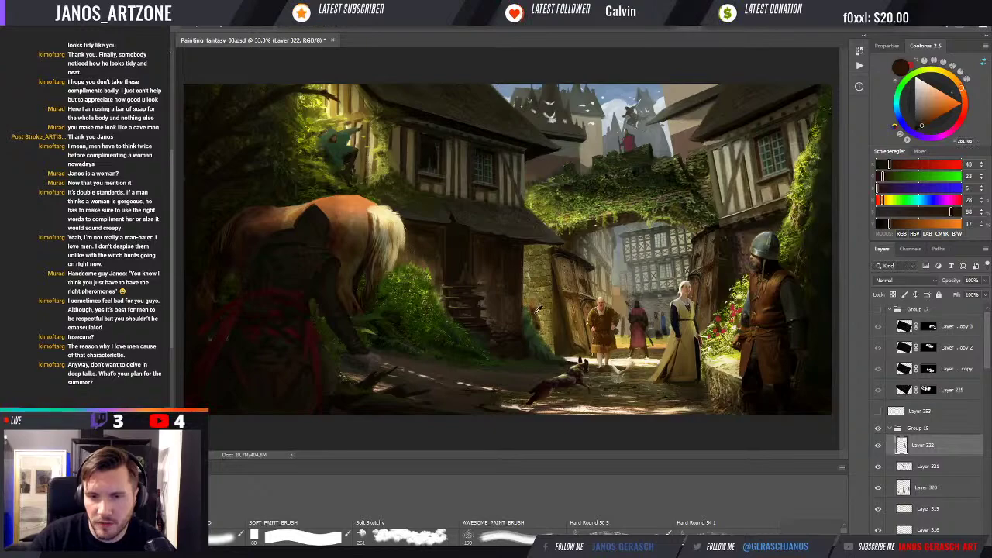
{"action": "left_click", "coordinate": [532, 318], "text": "alt"}
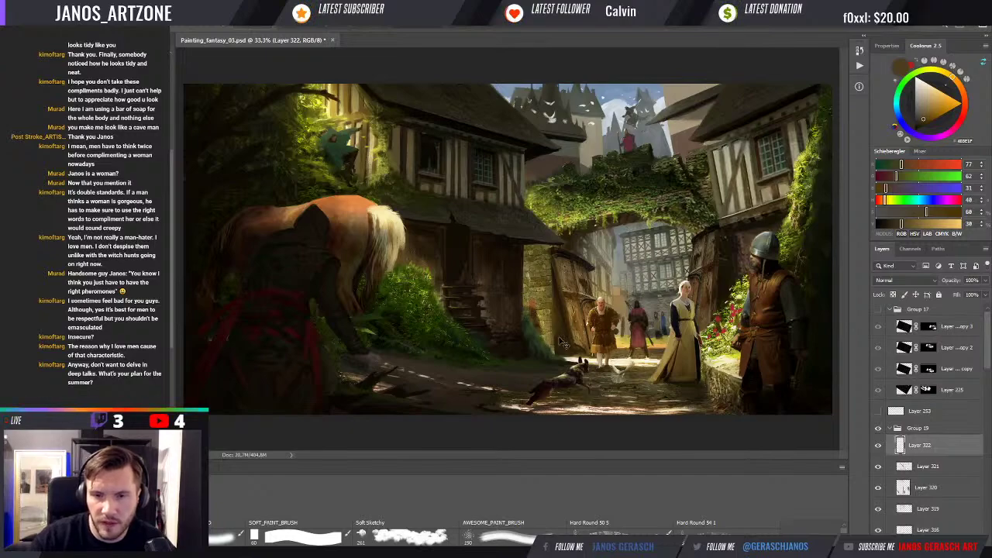
Step: Paint a faint light stroke on the wall and a small dark mark on the archway foliage
{"action": "mouse_move", "coordinate": [546, 336]}
{"action": "left_mouse_down"}
{"action": "mouse_move", "coordinate": [535, 302]}
{"action": "mouse_move", "coordinate": [548, 322]}
{"action": "left_mouse_up"}
{"action": "key", "text": "bracketleft"}
{"action": "key", "text": "bracketleft"}
{"action": "key", "text": "bracketleft"}
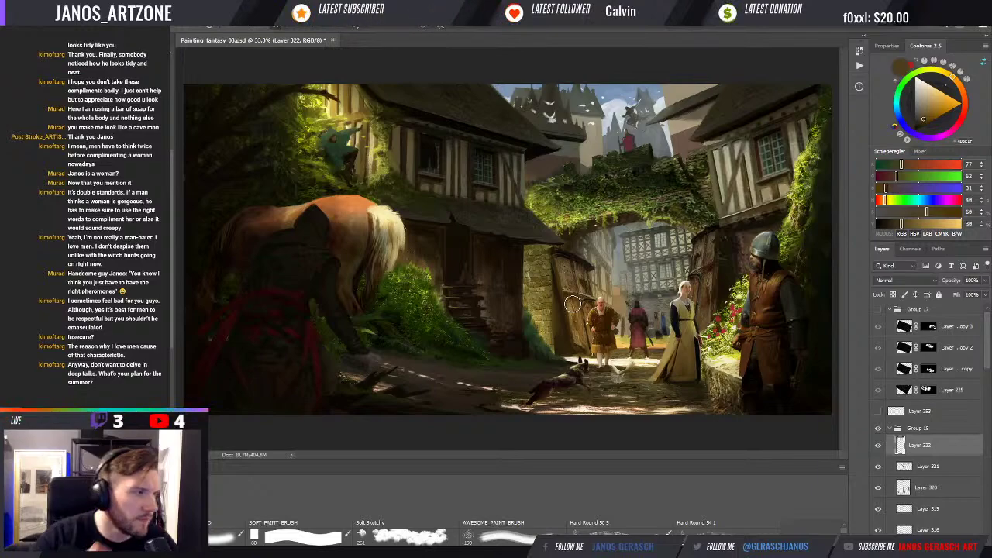
{"action": "left_click", "coordinate": [571, 179], "text": "alt"}
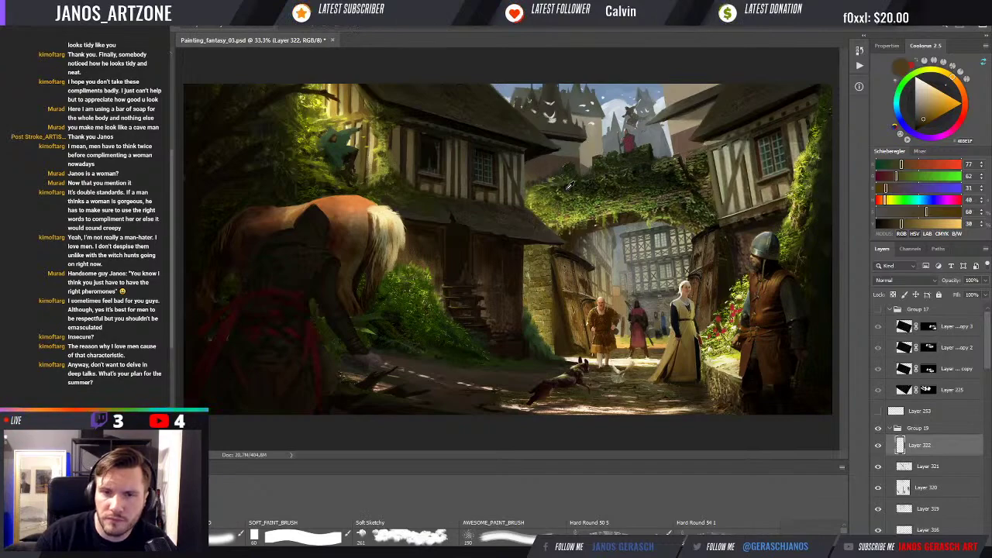
{"action": "left_click", "coordinate": [534, 196], "text": "alt"}
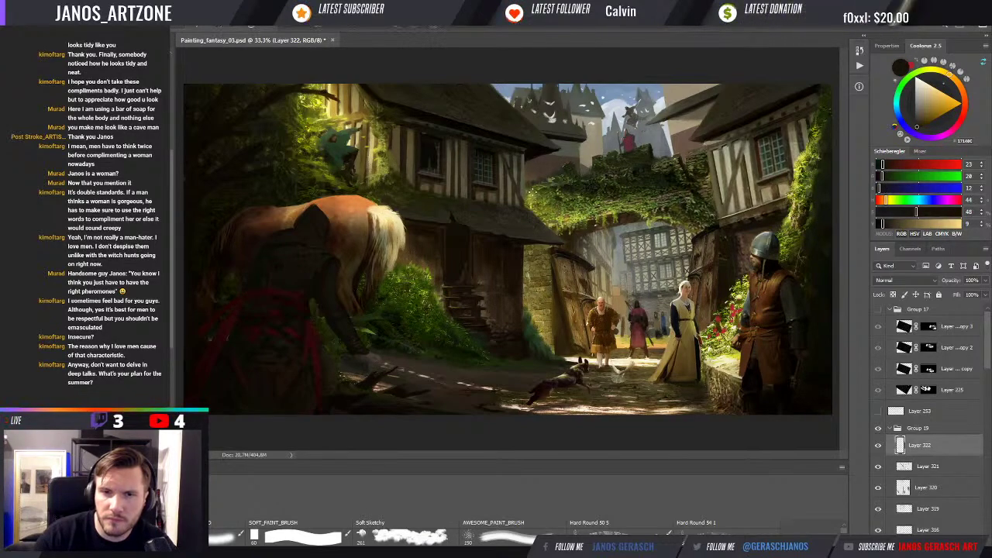
{"action": "left_click_drag", "start_coordinate": [534, 195], "coordinate": [541, 188]}
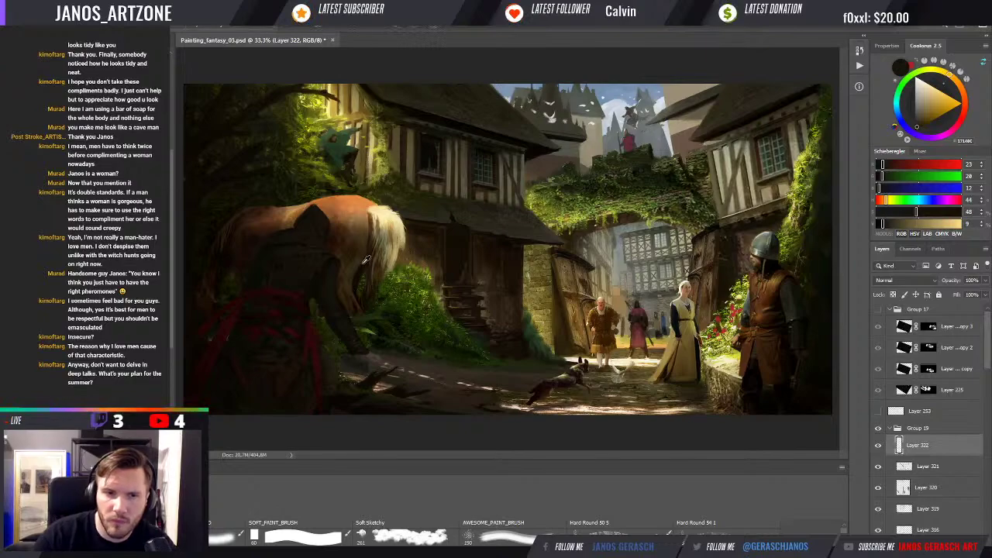
Step: Sample dark browns from the horse and mane, ending on dark olive-brown (39, 28, 11), and zoom out
{"action": "left_click", "coordinate": [257, 237], "text": "alt"}
{"action": "left_click", "coordinate": [257, 239], "text": "alt"}
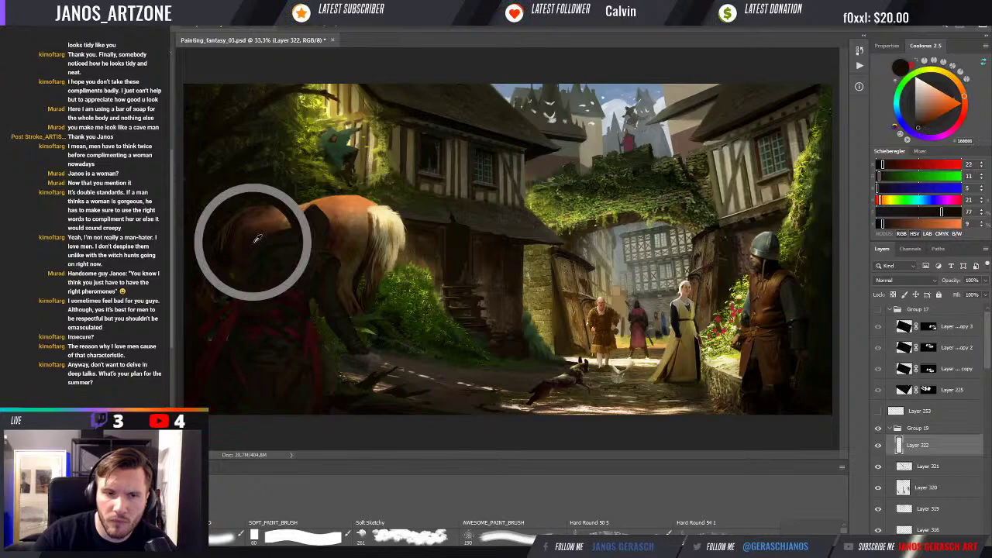
{"action": "left_click", "coordinate": [258, 239], "text": "alt"}
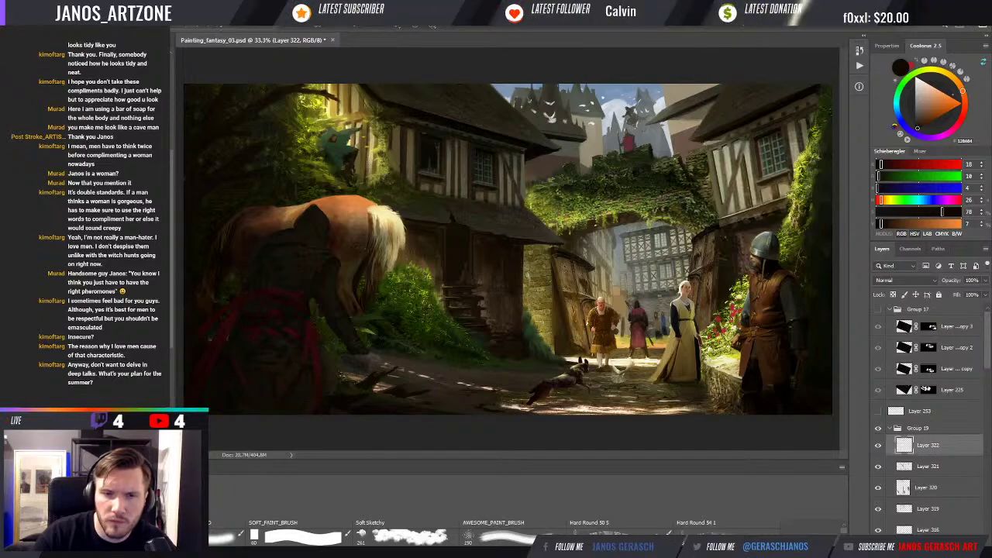
{"action": "left_click", "coordinate": [369, 239], "text": "alt"}
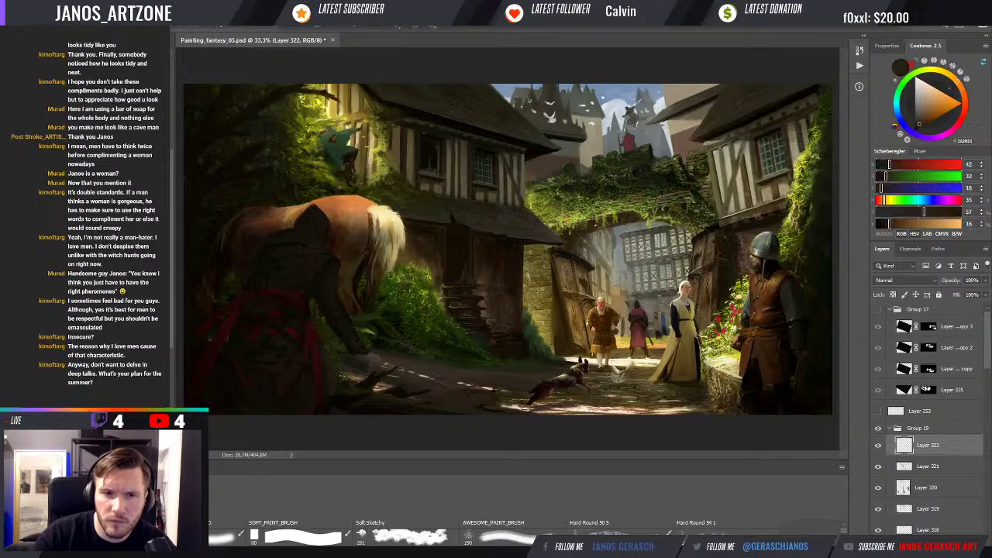
{"action": "left_click", "coordinate": [359, 260], "text": "alt"}
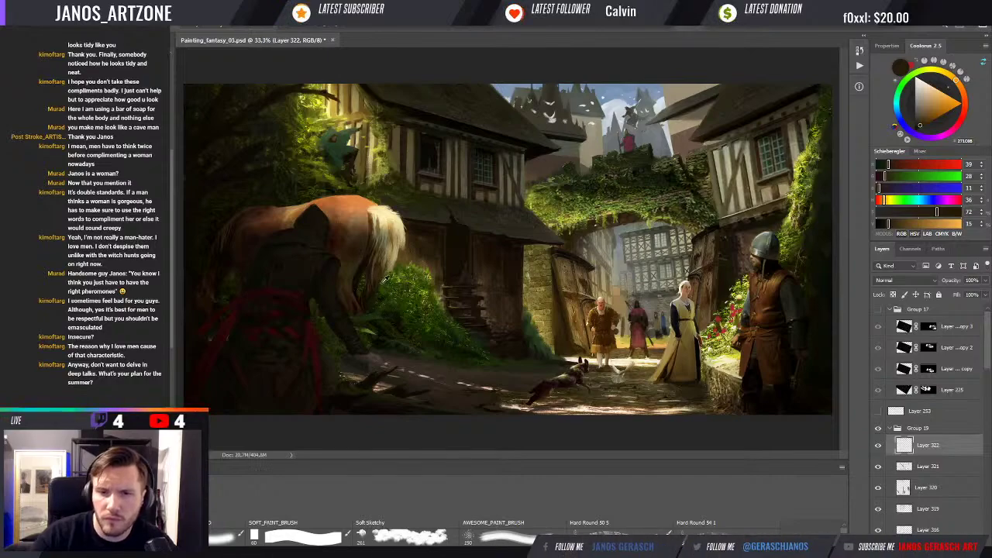
{"action": "key", "text": "ctrl+minus"}
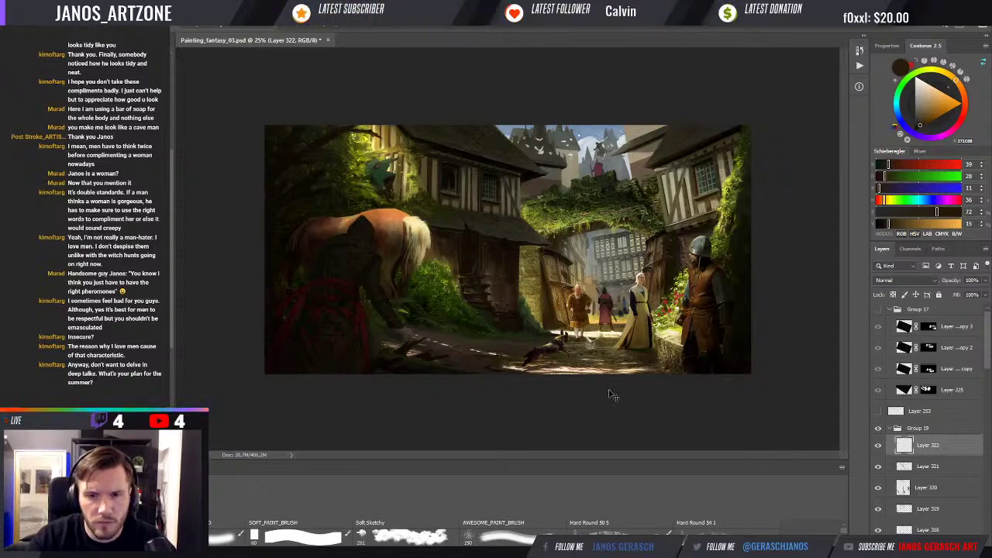
Step: Save the painting and flip the whole canvas horizontally
{"action": "key", "text": "ctrl+s"}
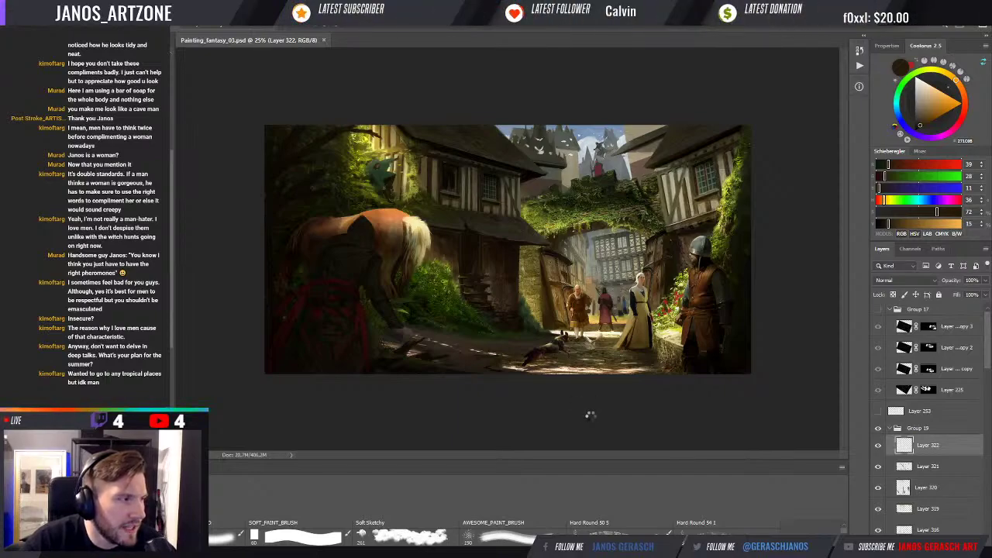
{"action": "key", "text": "ctrl+shift+h"}
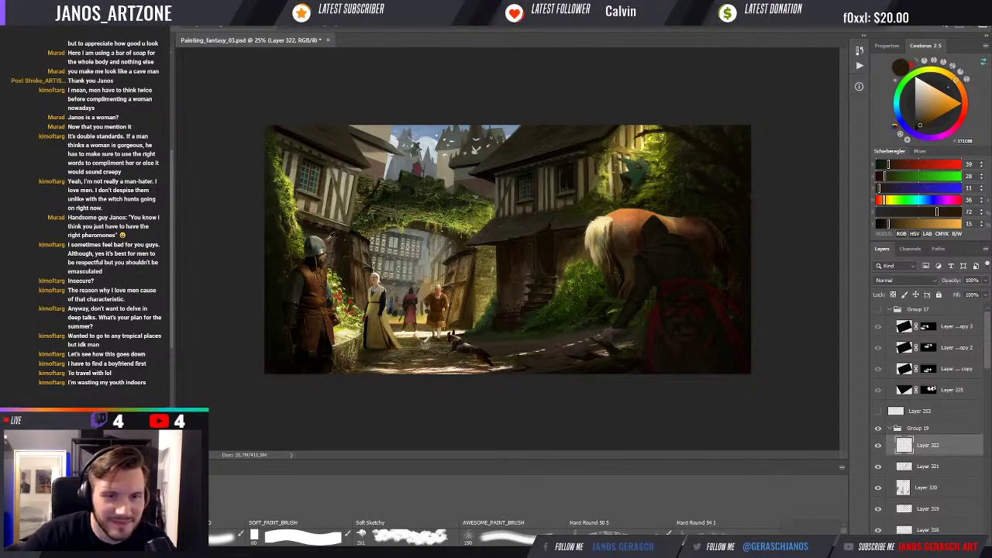
Step: Sample several cream tones, then dark brown and olive shadow colours from the painting
{"action": "left_click", "coordinate": [421, 370], "text": "alt"}
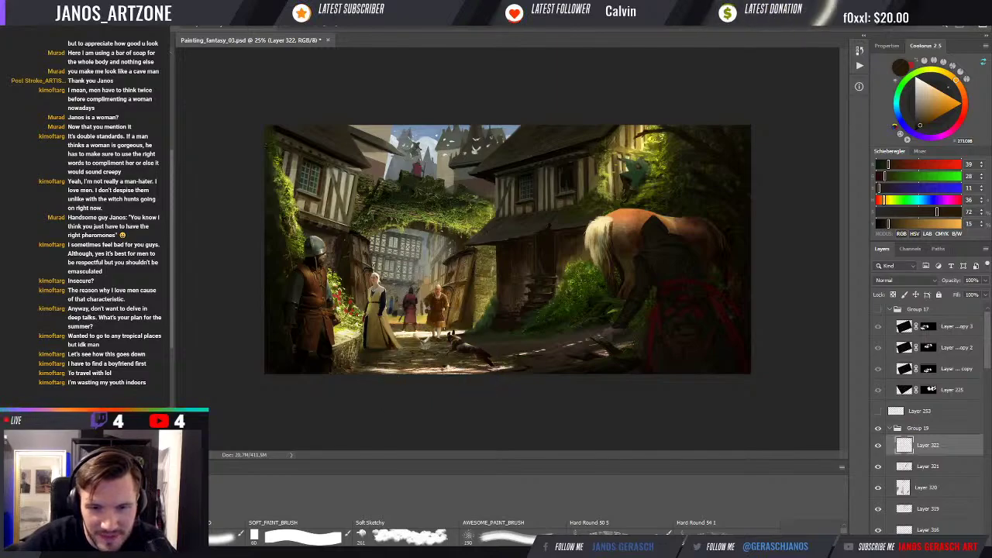
{"action": "left_click", "coordinate": [448, 370], "text": "alt"}
{"action": "left_click", "coordinate": [456, 367], "text": "alt"}
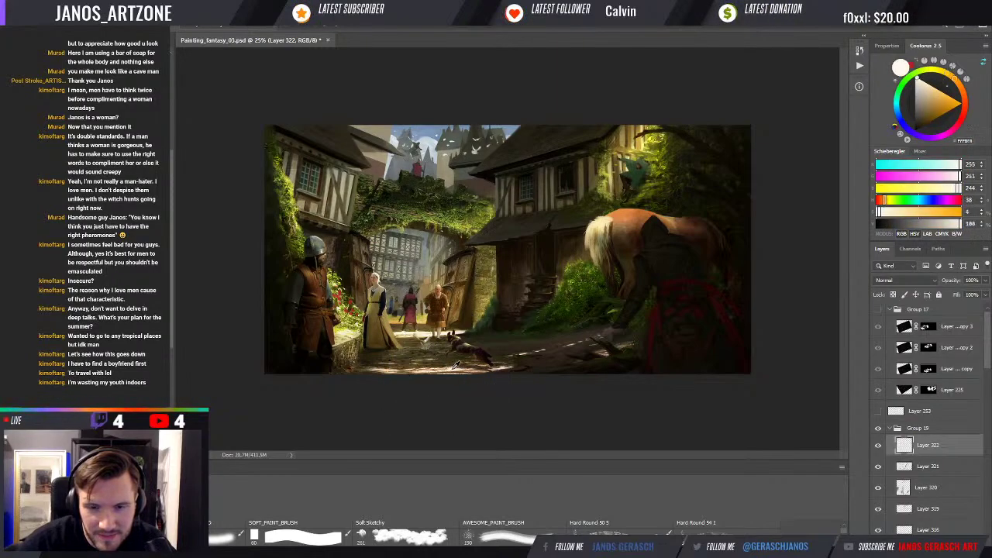
{"action": "left_click", "coordinate": [456, 367], "text": "alt"}
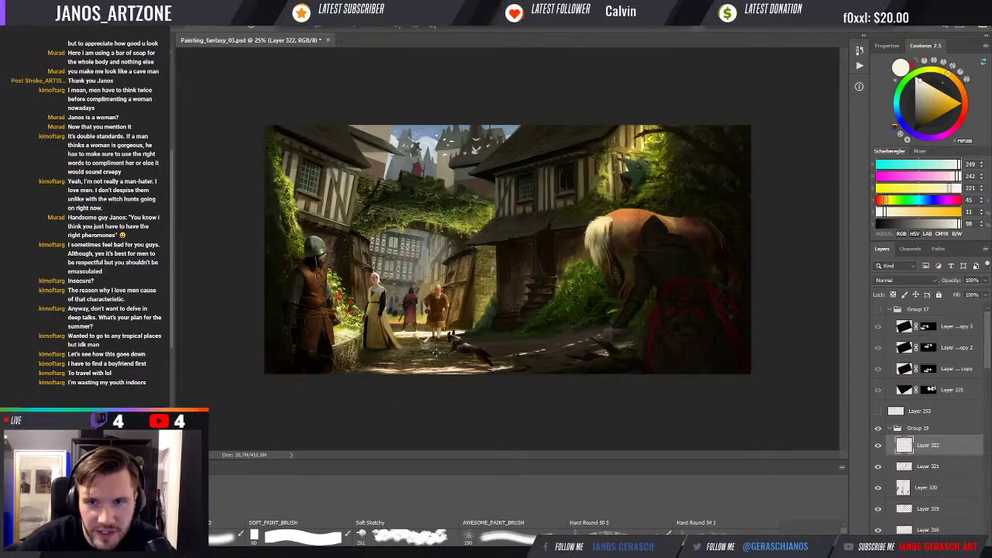
{"action": "left_click", "coordinate": [598, 148], "text": "alt"}
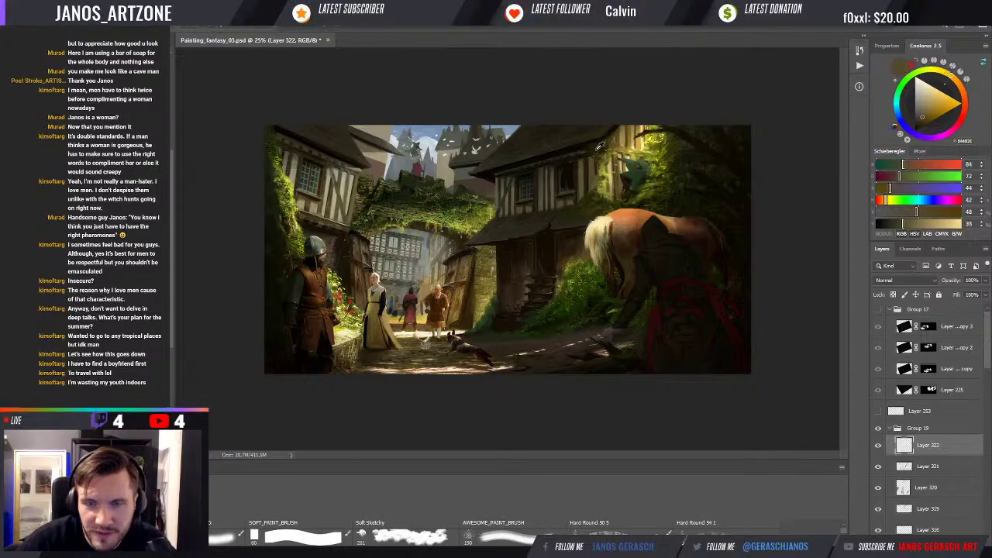
{"action": "left_click", "coordinate": [595, 150], "text": "alt"}
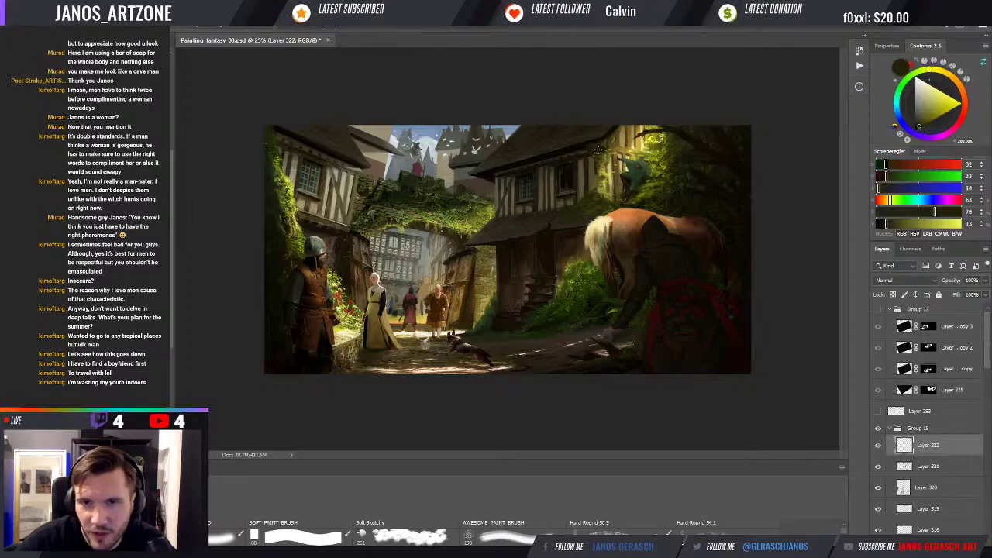
Step: Back on Layer 322, paint the dark olive roof colour (37, 35, 12) over the roof above the horse
{"action": "left_click", "coordinate": [930, 468]}
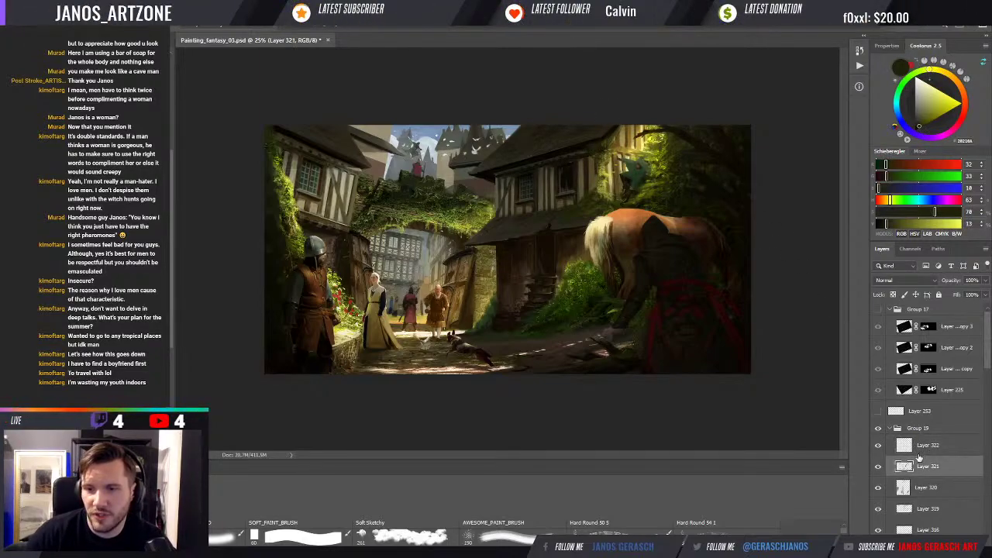
{"action": "left_click", "coordinate": [918, 448]}
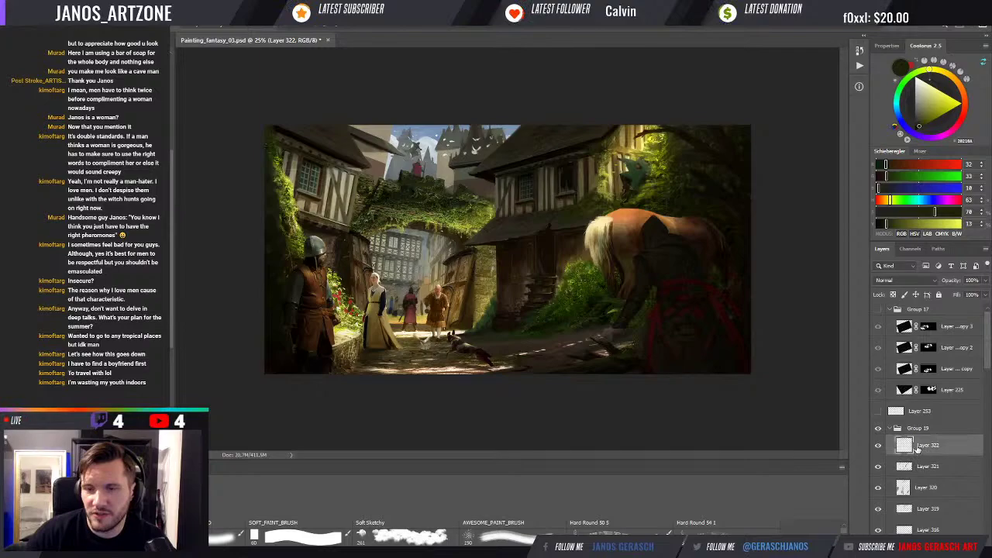
{"action": "left_click", "coordinate": [576, 149], "text": "alt"}
{"action": "left_click_drag", "start_coordinate": [578, 150], "coordinate": [581, 150]}
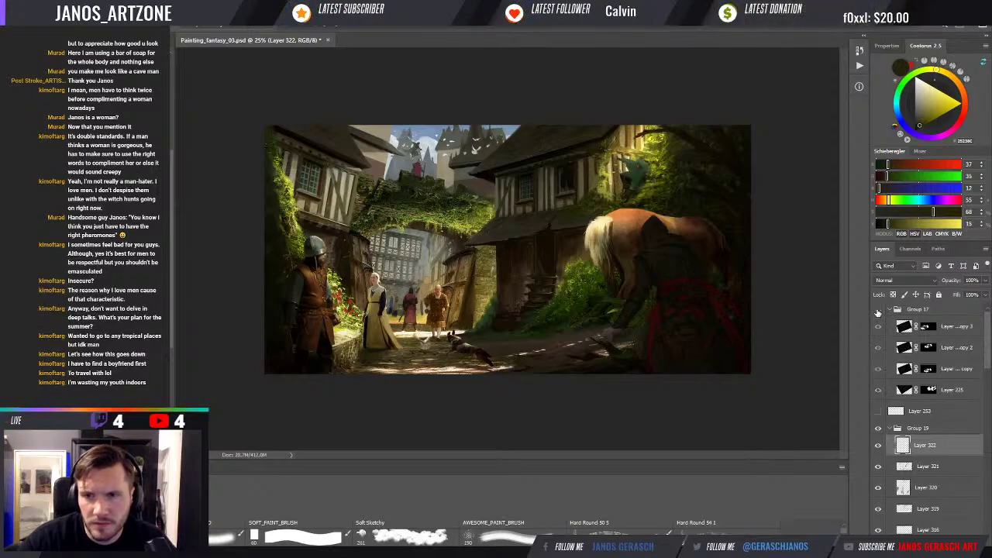
Step: Scale the Layer 225 light shaft down over the sunlit roof above the horse
{"action": "left_click", "coordinate": [953, 392]}
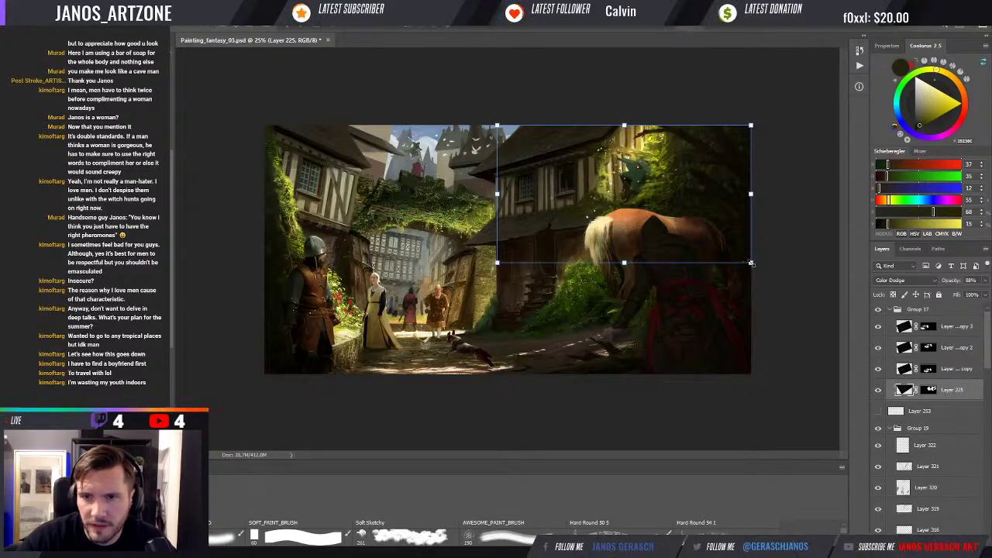
{"action": "left_click_drag", "start_coordinate": [751, 263], "coordinate": [684, 209]}
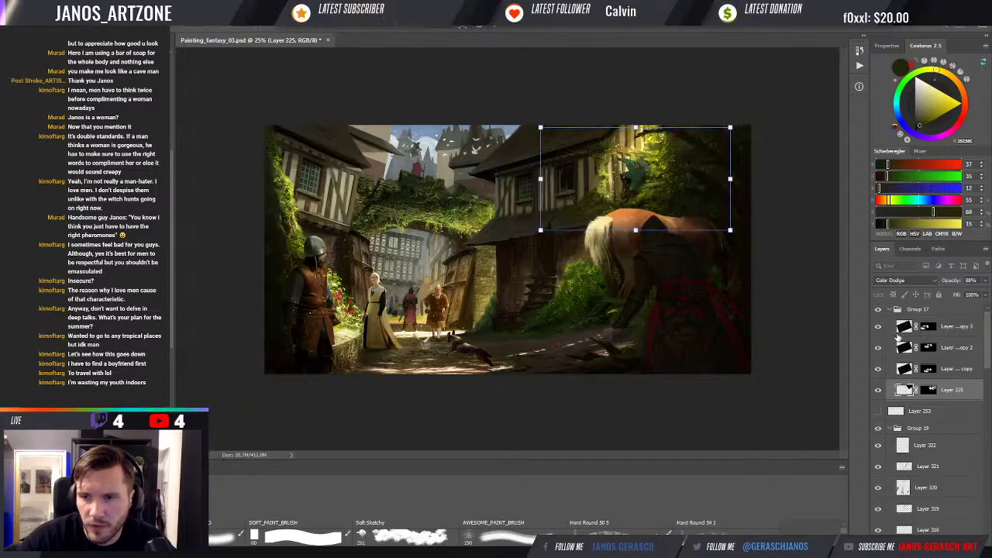
{"action": "left_click", "coordinate": [908, 370]}
{"action": "left_click", "coordinate": [906, 367]}
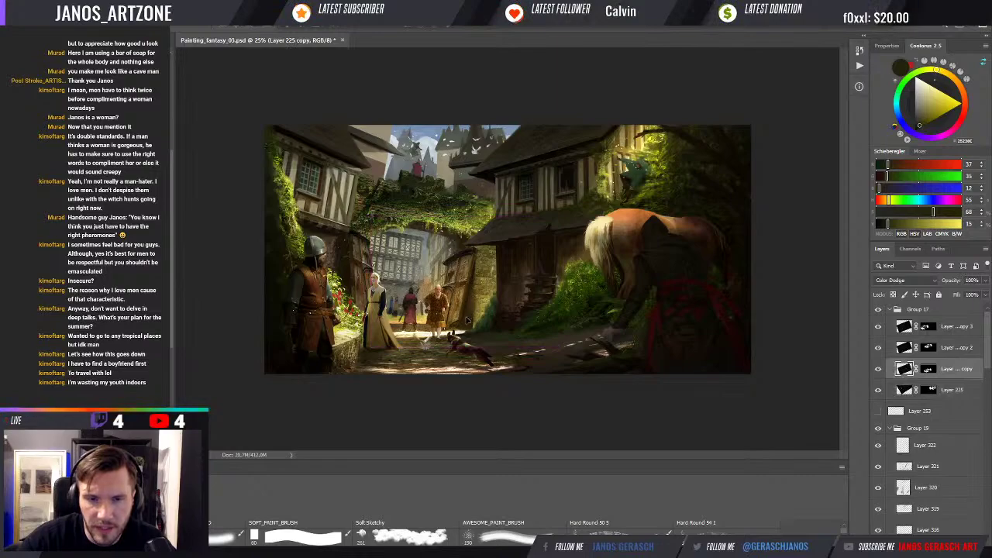
Step: Shrink the Layer 225 copy light patch around its centre and nudge it over the central alley
{"action": "key", "text": "ctrl+t"}
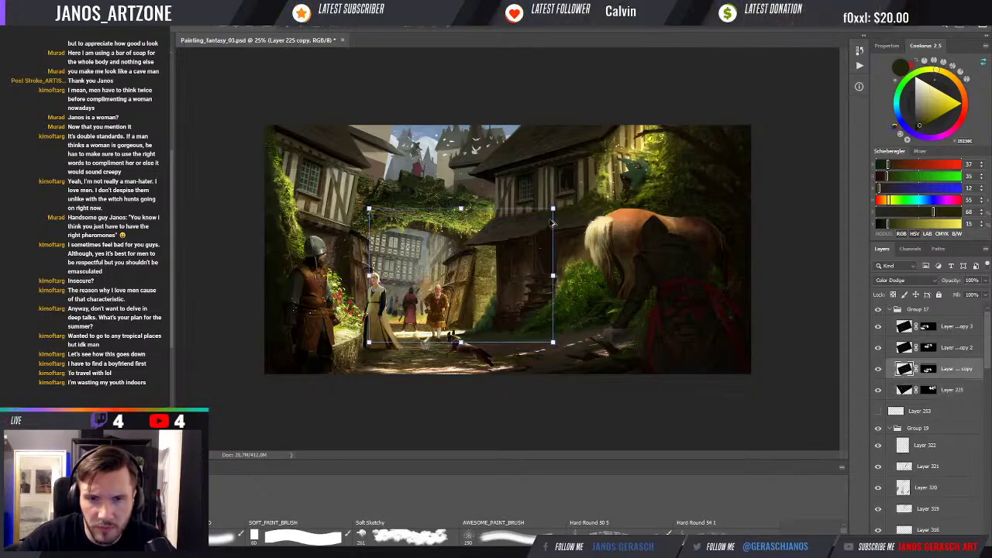
{"action": "left_click_drag", "start_coordinate": [544, 221], "coordinate": [535, 222]}
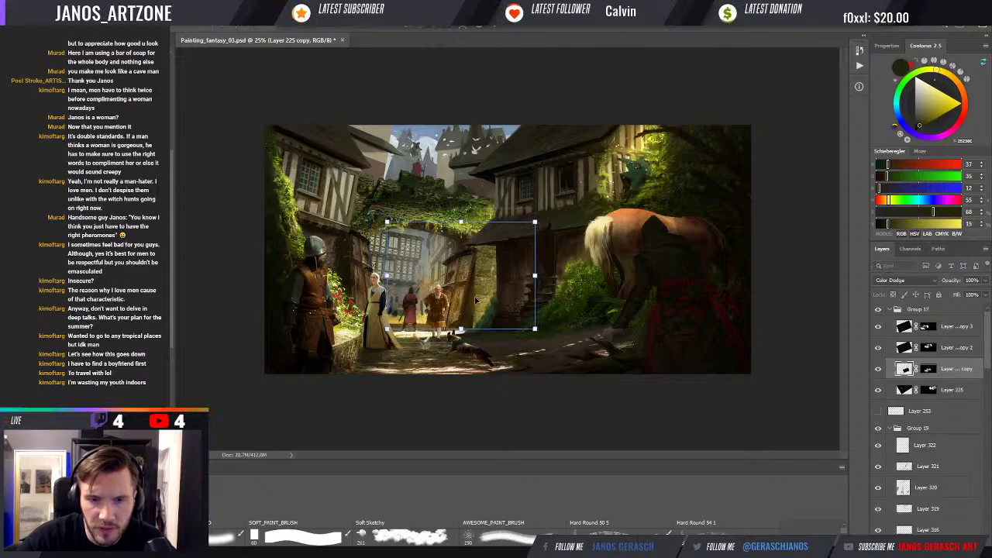
{"action": "left_click_drag", "start_coordinate": [475, 300], "coordinate": [477, 303]}
{"action": "key", "text": "Return"}
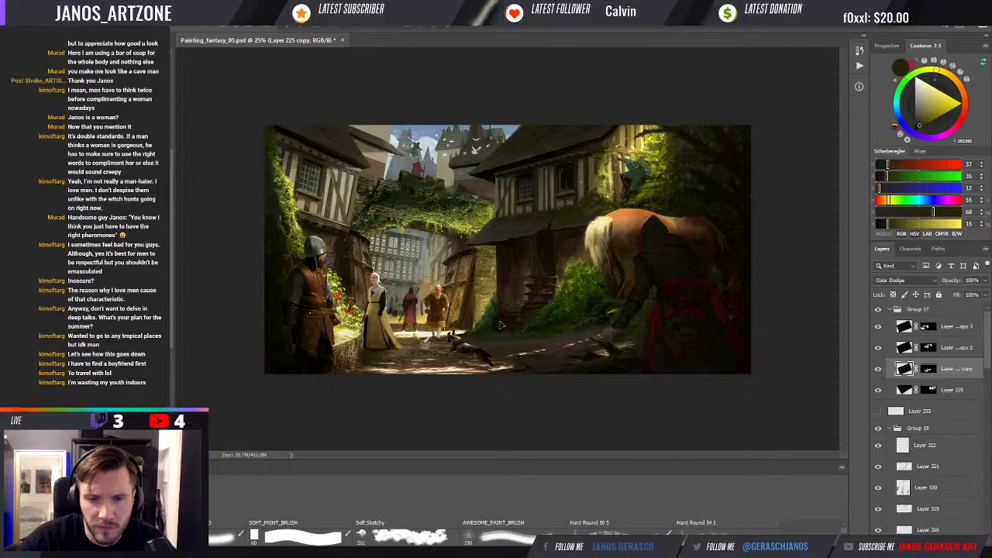
{"action": "key", "text": "ctrl+t"}
{"action": "key", "text": "Escape"}
{"action": "key", "text": "ctrl+t"}
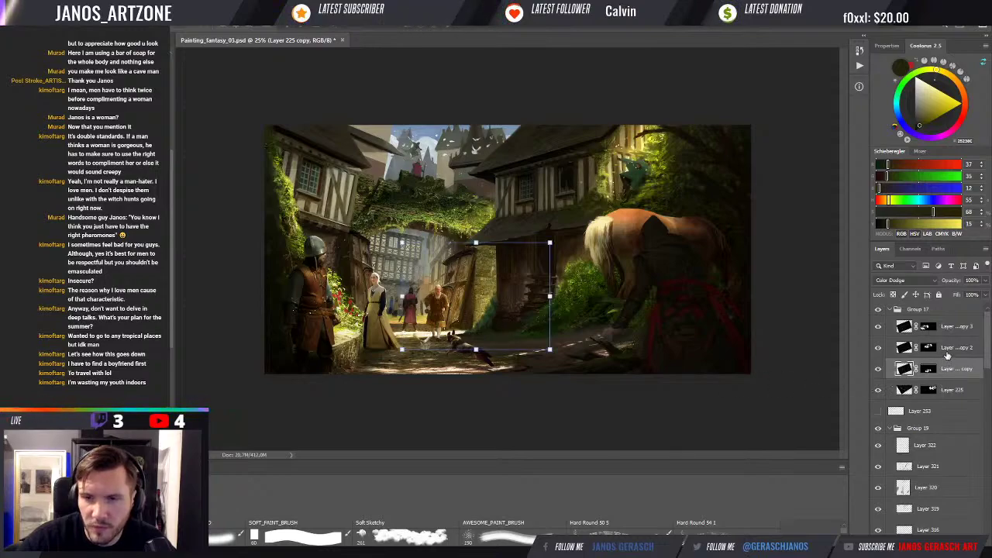
{"action": "key", "text": "alt+bracketright"}
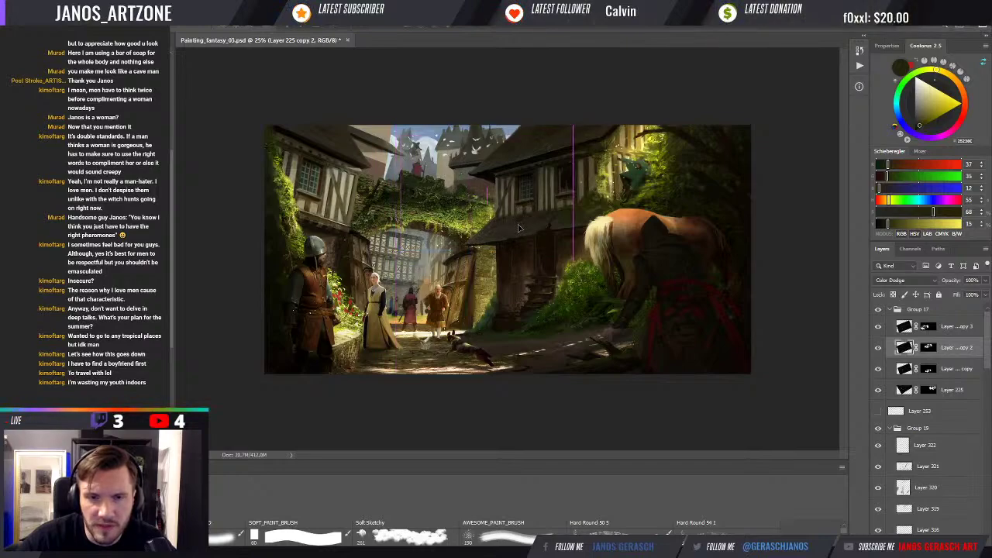
Step: Apply a transform to the Layer 225 copy 2 glow over the ivy archway and timber house
{"action": "key", "text": "ctrl+t"}
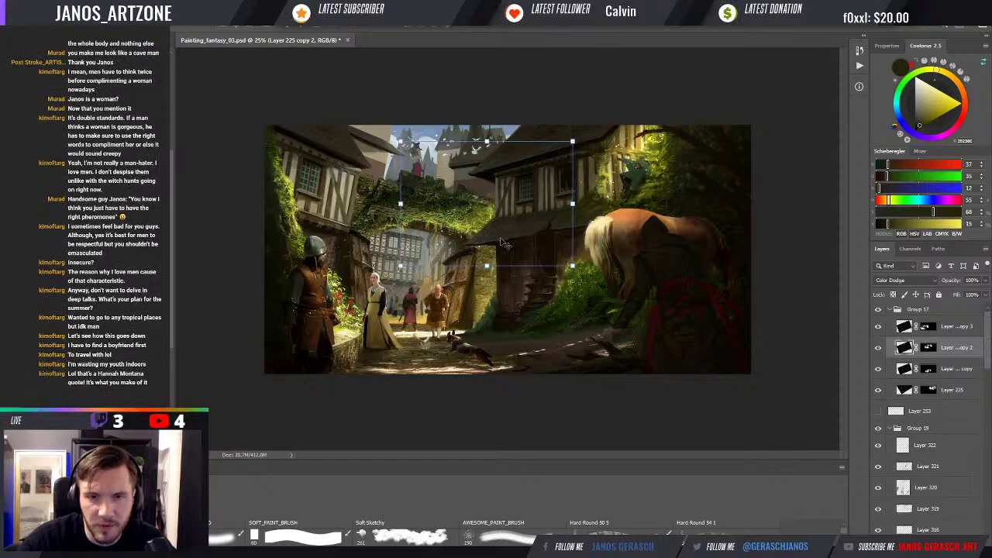
{"action": "key", "text": "Return"}
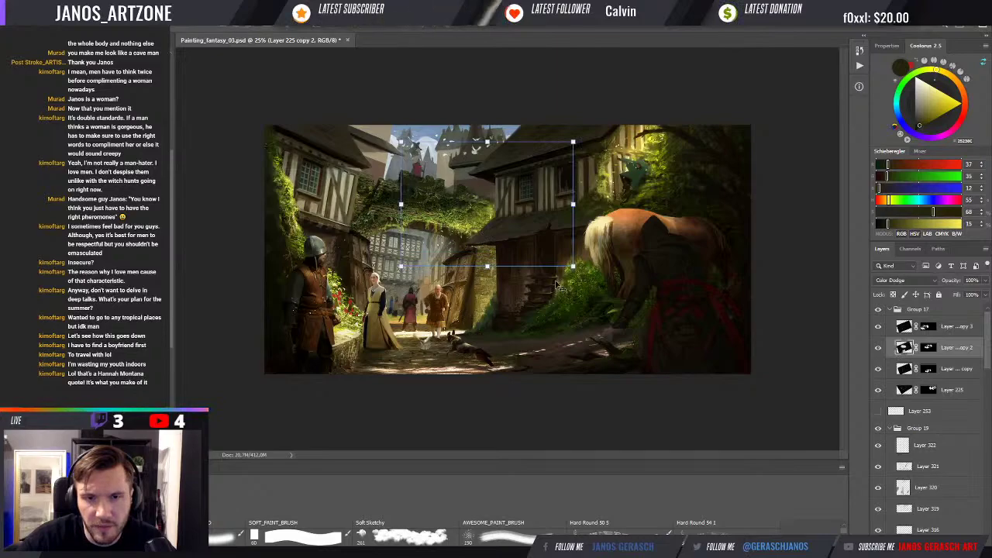
{"action": "key", "text": "ctrl+t"}
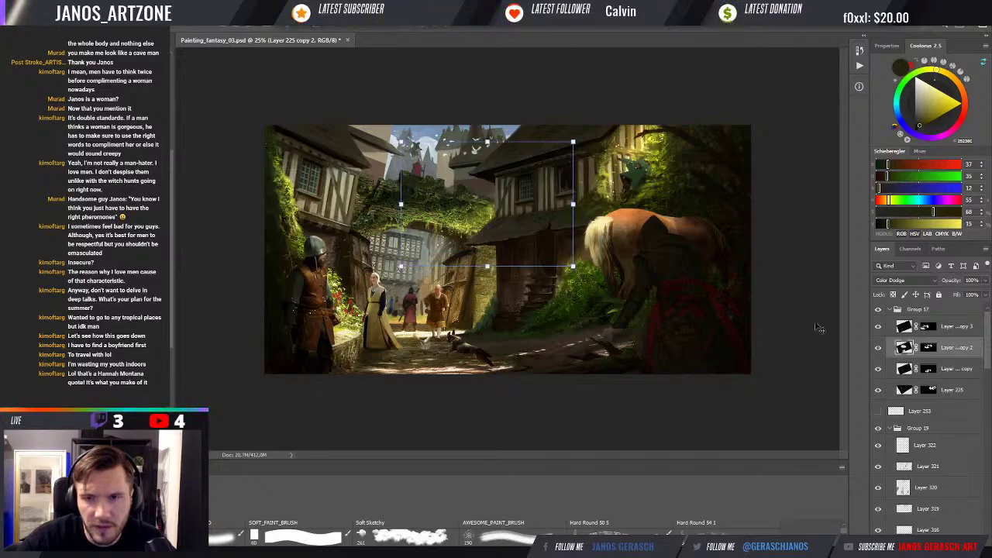
Step: Shrink the Layer 225 copy 3 shaft over the left street, shift it down-left, and zoom to 33.3%
{"action": "left_click", "coordinate": [943, 331]}
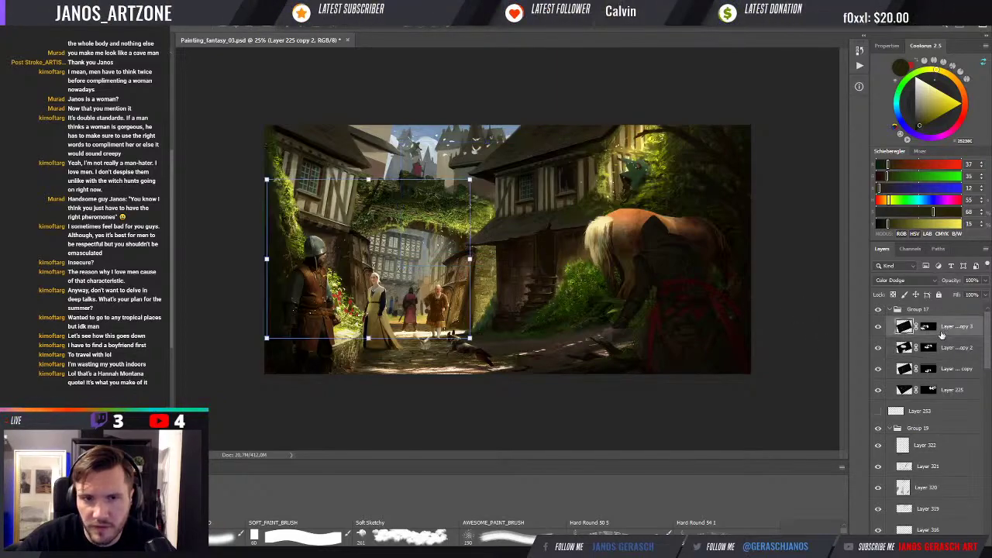
{"action": "key", "text": "Return"}
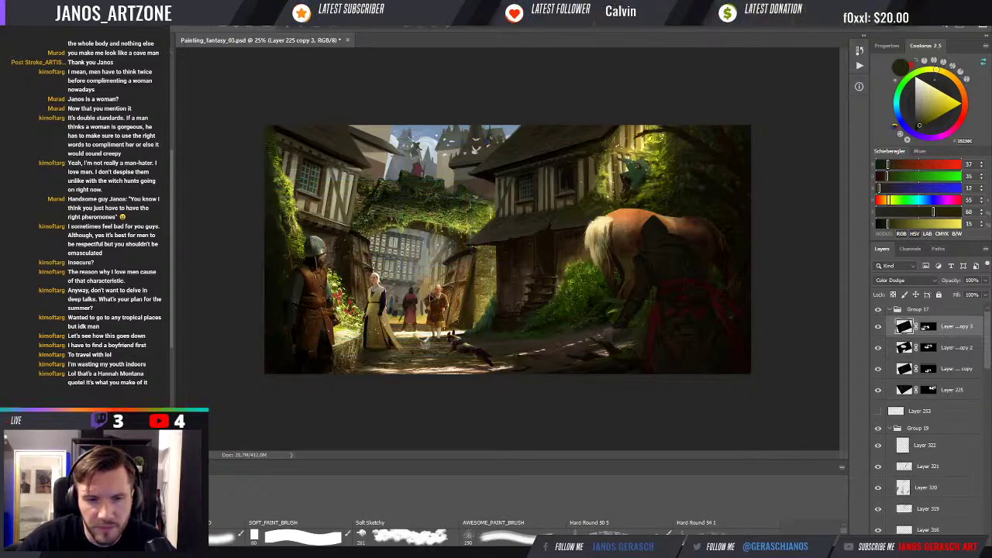
{"action": "key", "text": "ctrl+t"}
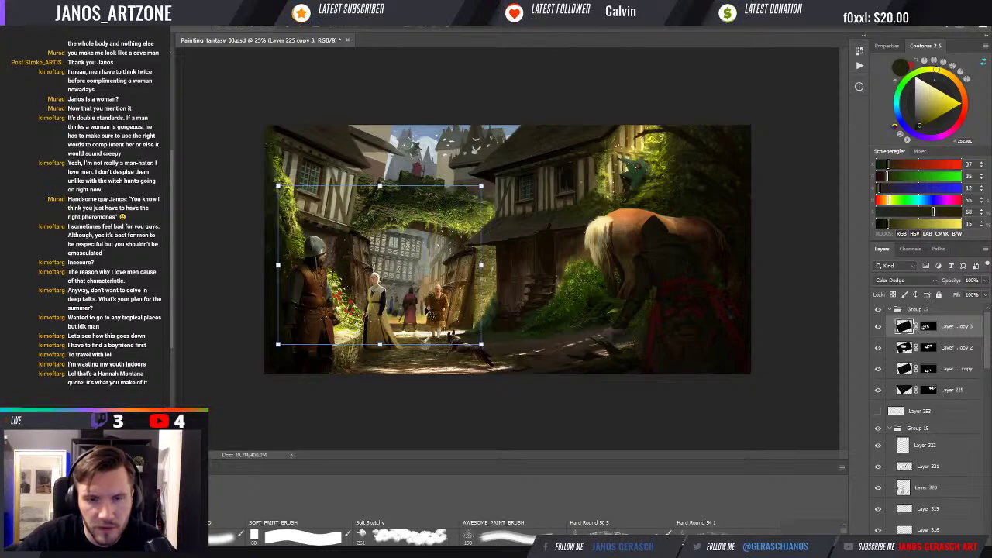
{"action": "left_click_drag", "start_coordinate": [480, 344], "coordinate": [456, 325]}
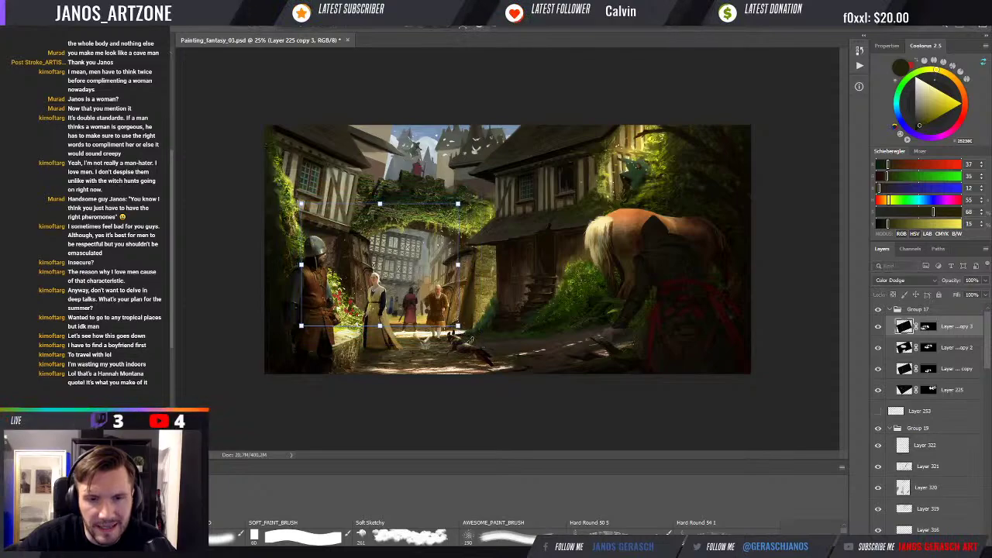
{"action": "key", "text": "Return"}
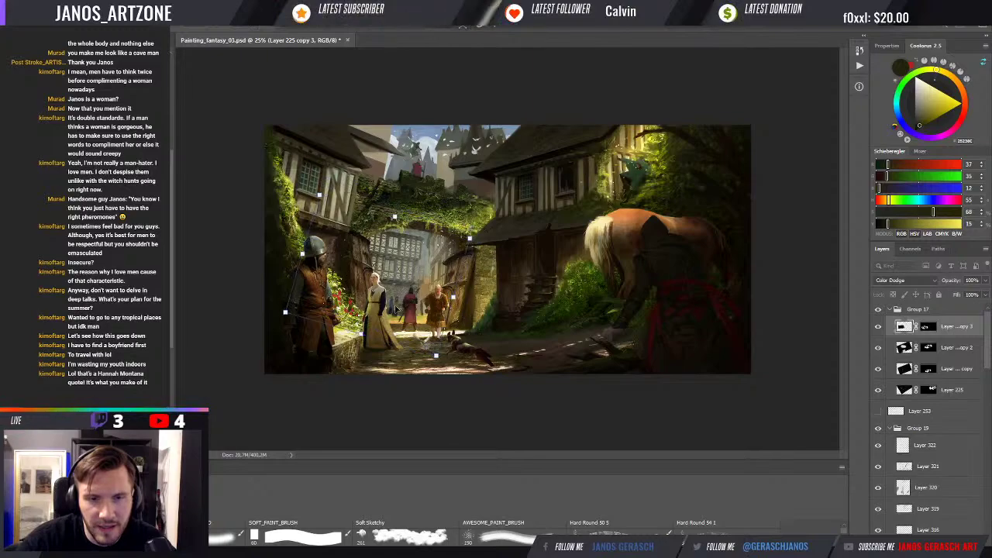
{"action": "left_click_drag", "start_coordinate": [398, 298], "coordinate": [396, 307]}
{"action": "key", "text": "ctrl+plus"}
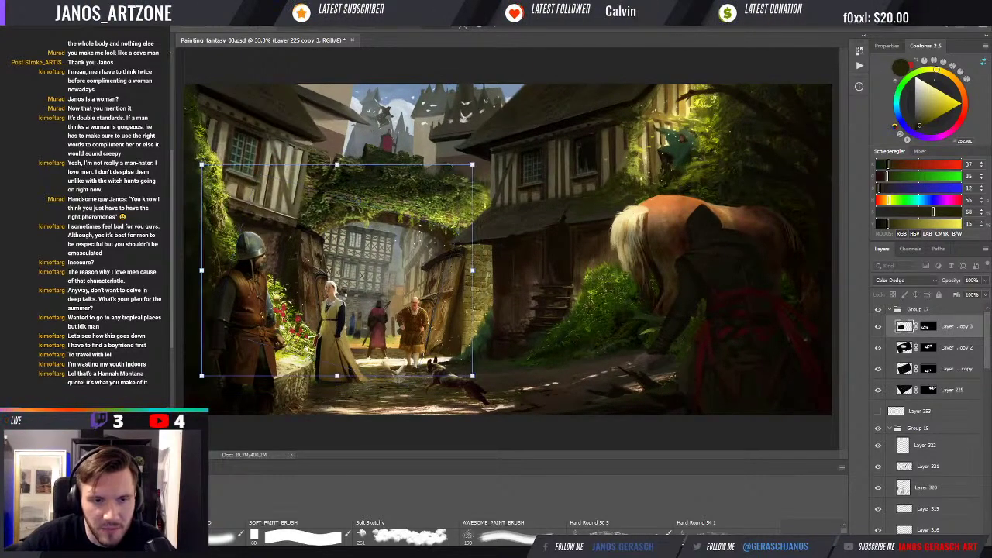
Step: Commit the resized left light shaft and select Layer 321 in Group 19
{"action": "key", "text": "Return"}
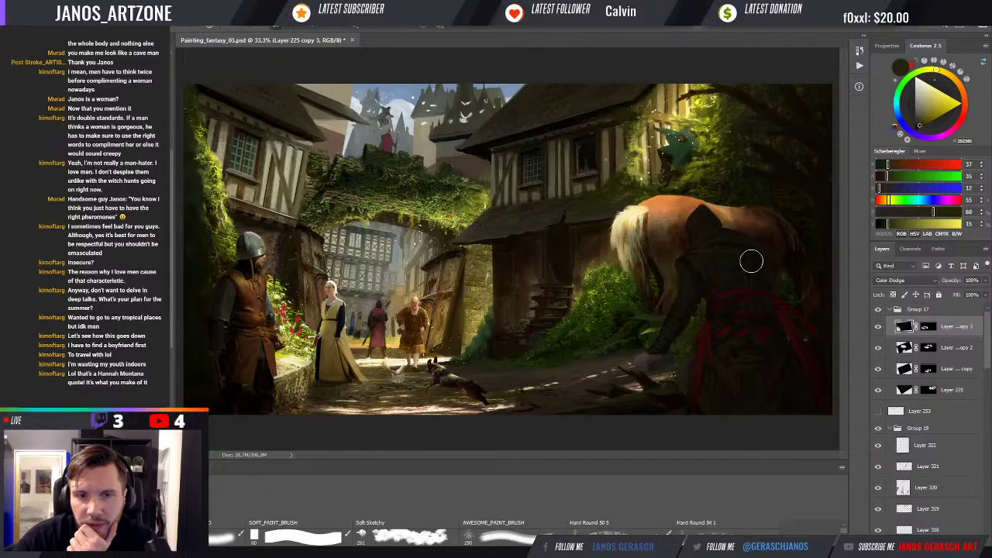
{"action": "key", "text": "shift+alt+n"}
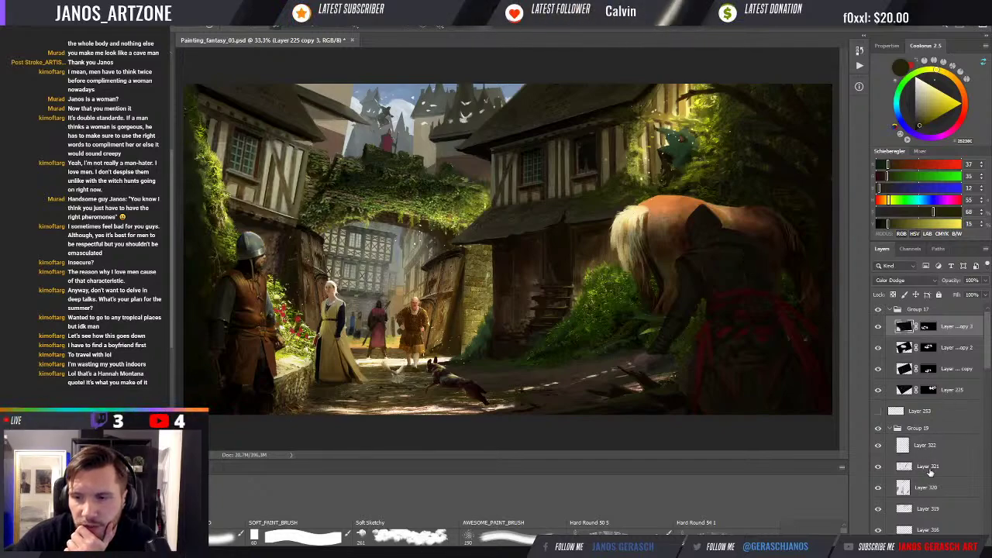
{"action": "left_click", "coordinate": [882, 473]}
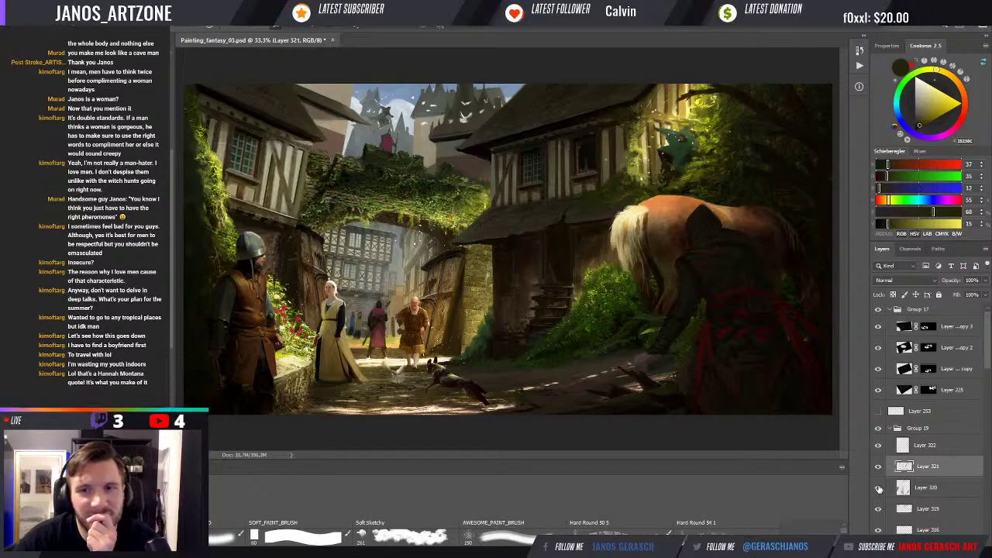
Step: Check the transform bounds of the Layer 225 copy shaft, then select Layer 225 copy 2
{"action": "left_click", "coordinate": [945, 372]}
{"action": "key", "text": "ctrl+t"}
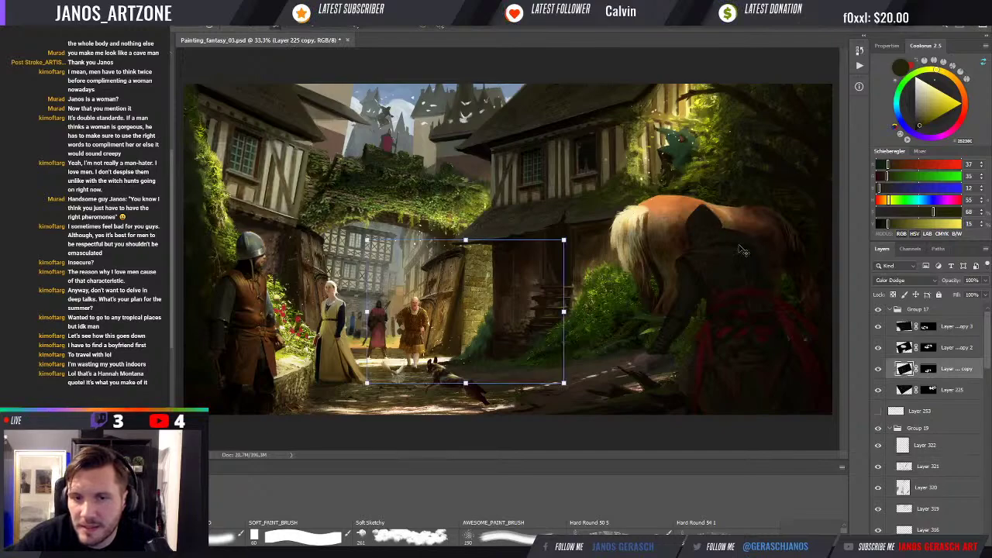
{"action": "left_click", "coordinate": [940, 352]}
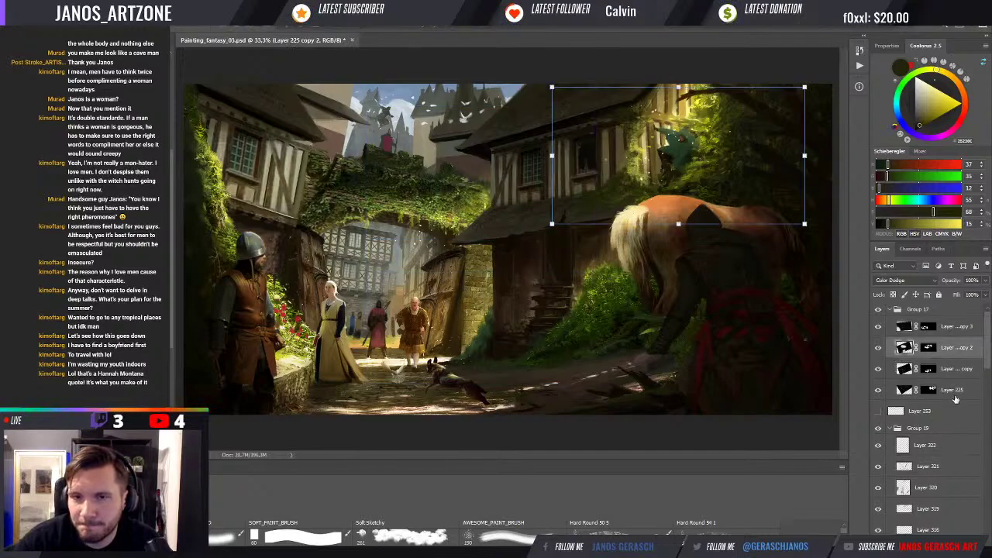
Step: Inspect the Layer 225 shaft over the horse twice, leaving it unchanged
{"action": "left_click", "coordinate": [954, 391]}
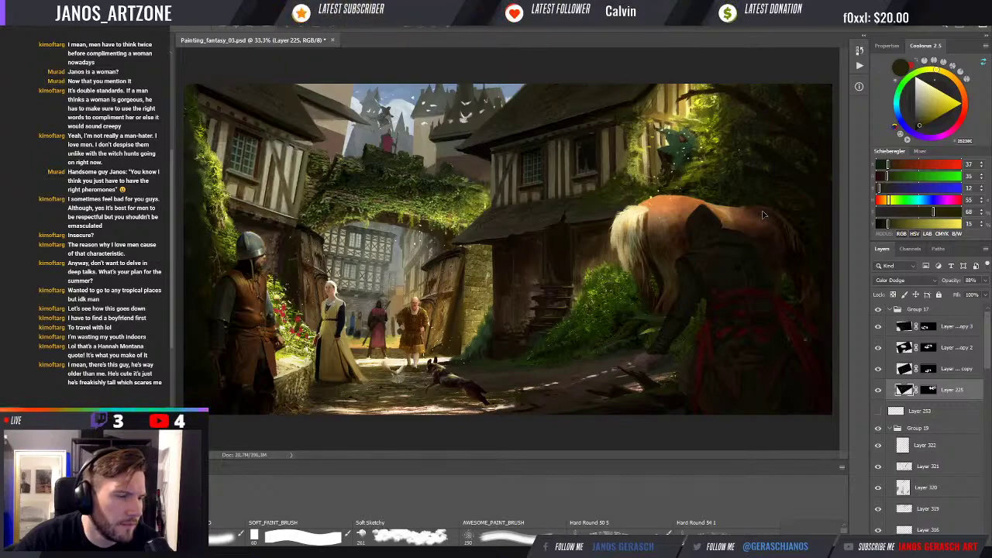
{"action": "key", "text": "ctrl+t"}
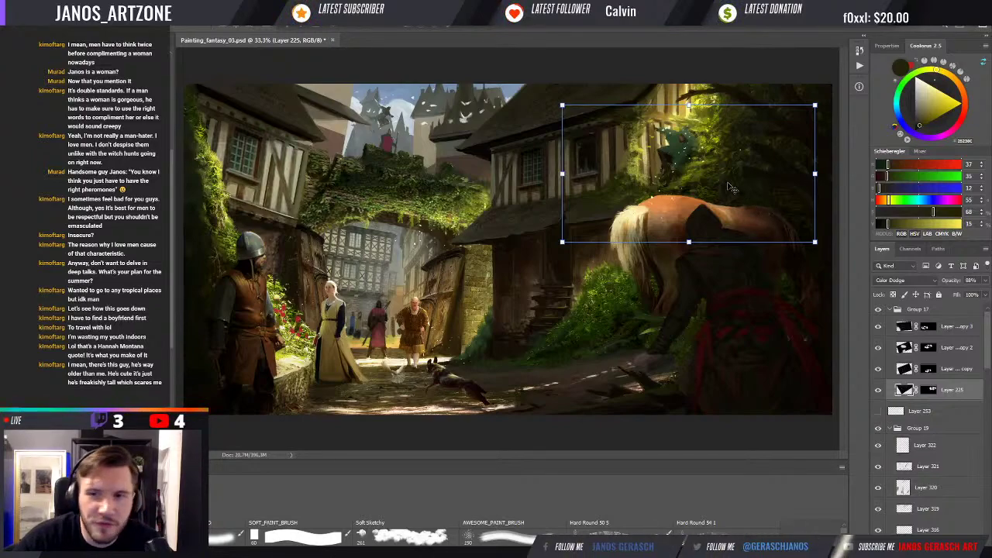
{"action": "key", "text": "Return"}
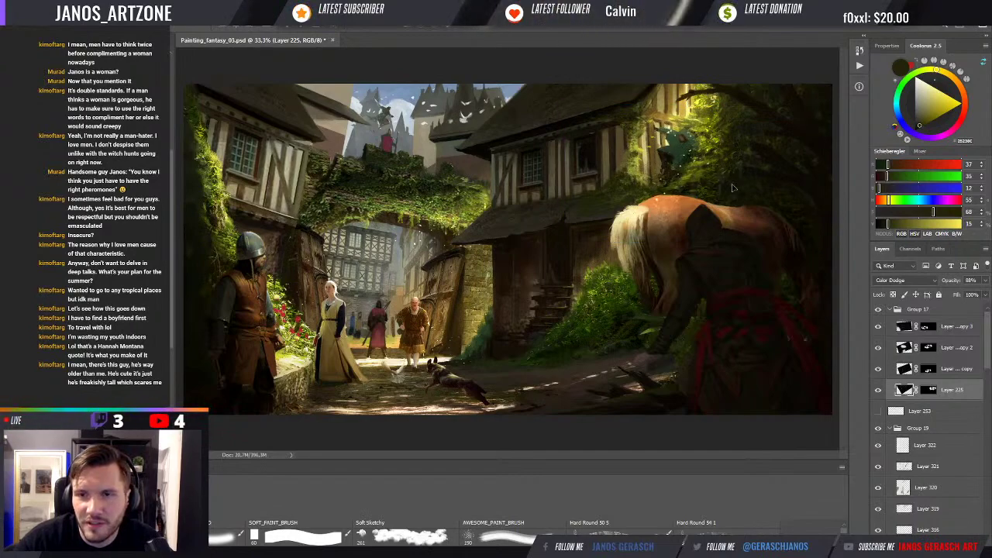
{"action": "key", "text": "ctrl+t"}
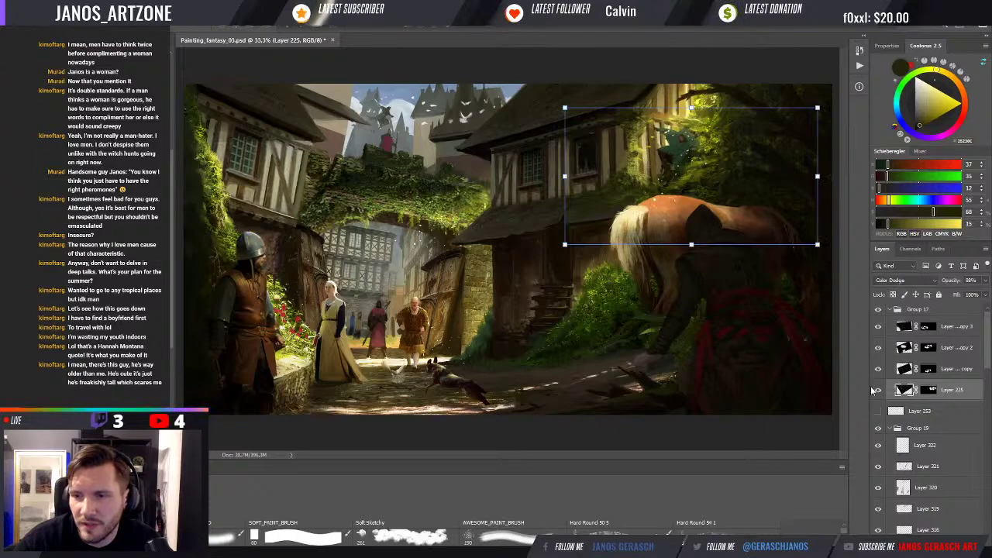
{"action": "key", "text": "Return"}
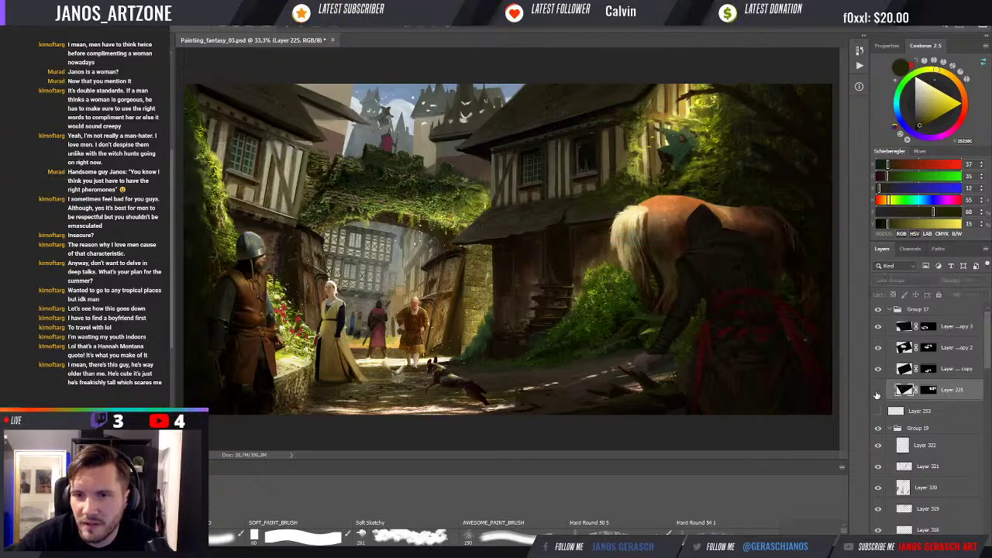
Step: Paint black on Layer 225's mask over the foliage by the eave, then check its bounds
{"action": "left_click", "coordinate": [928, 392]}
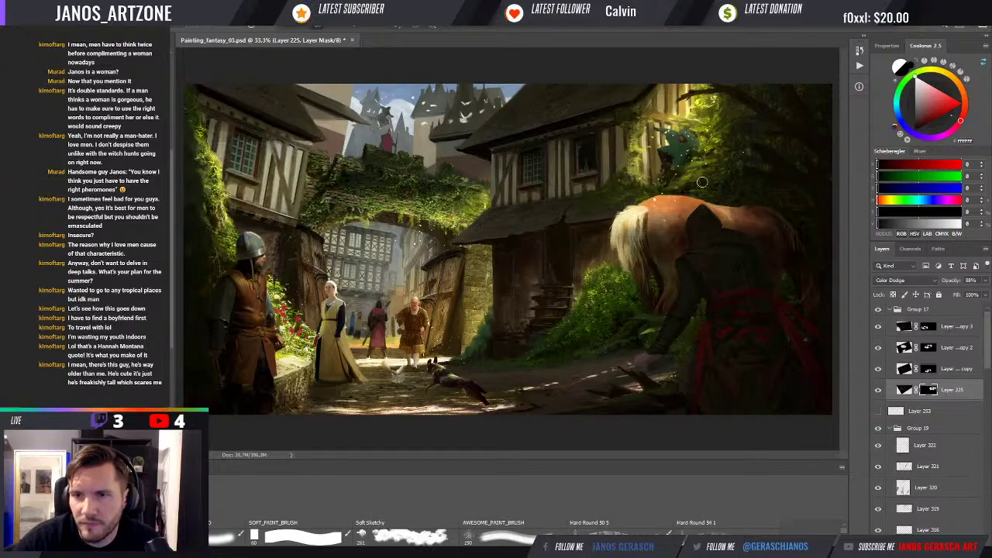
{"action": "key", "text": "x"}
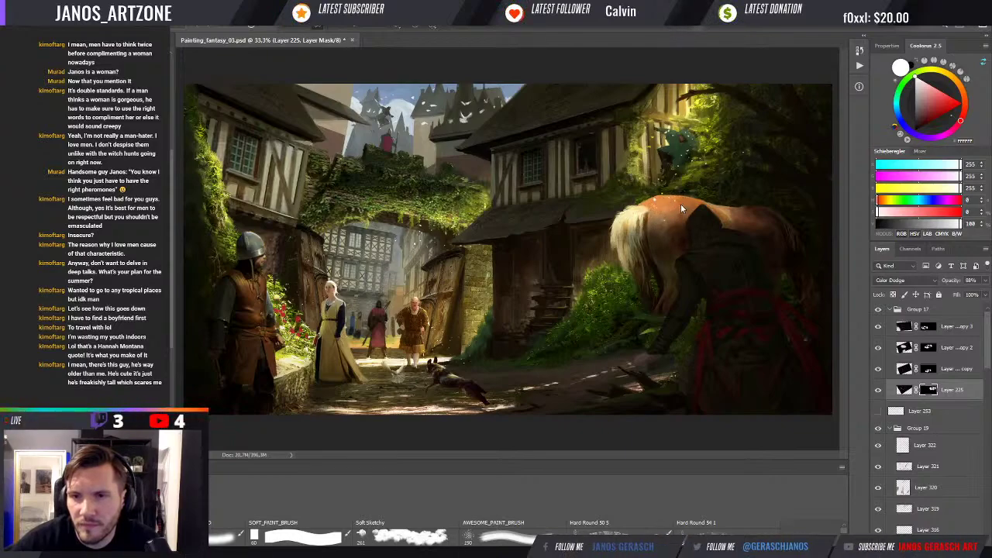
{"action": "key", "text": "x"}
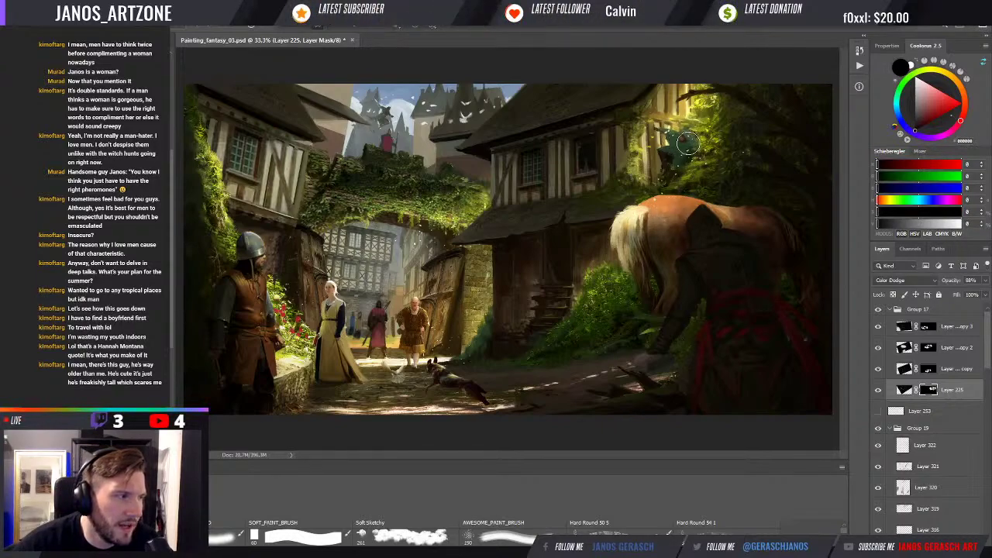
{"action": "mouse_move", "coordinate": [687, 143]}
{"action": "left_mouse_down"}
{"action": "mouse_move", "coordinate": [698, 137]}
{"action": "mouse_move", "coordinate": [668, 125]}
{"action": "left_mouse_up"}
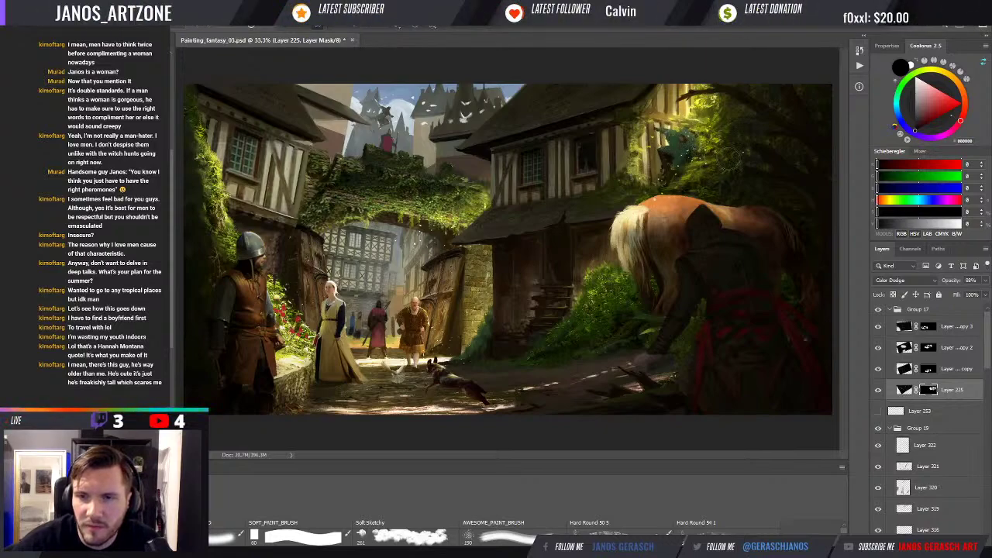
{"action": "key", "text": "ctrl+t"}
{"action": "key", "text": "Escape"}
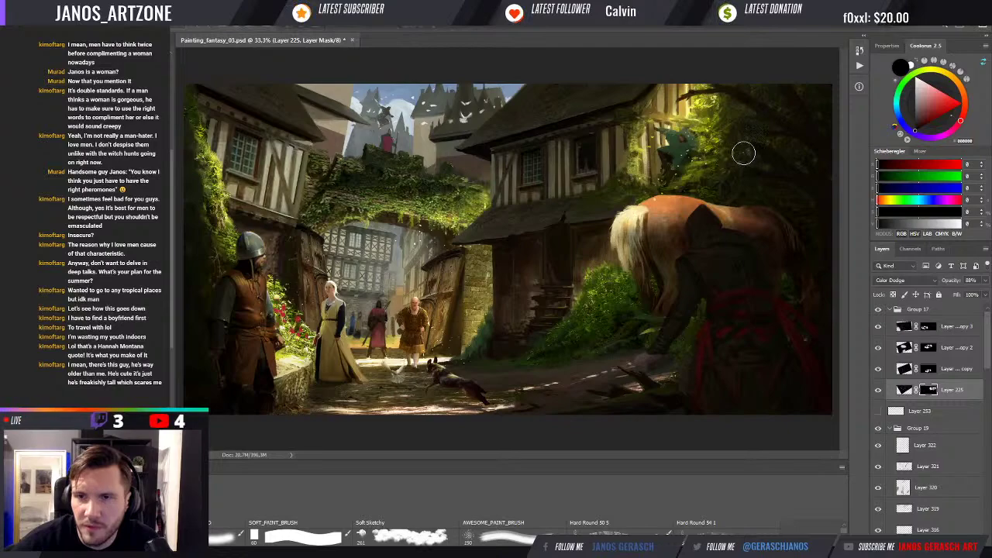
{"action": "key", "text": "ctrl+t"}
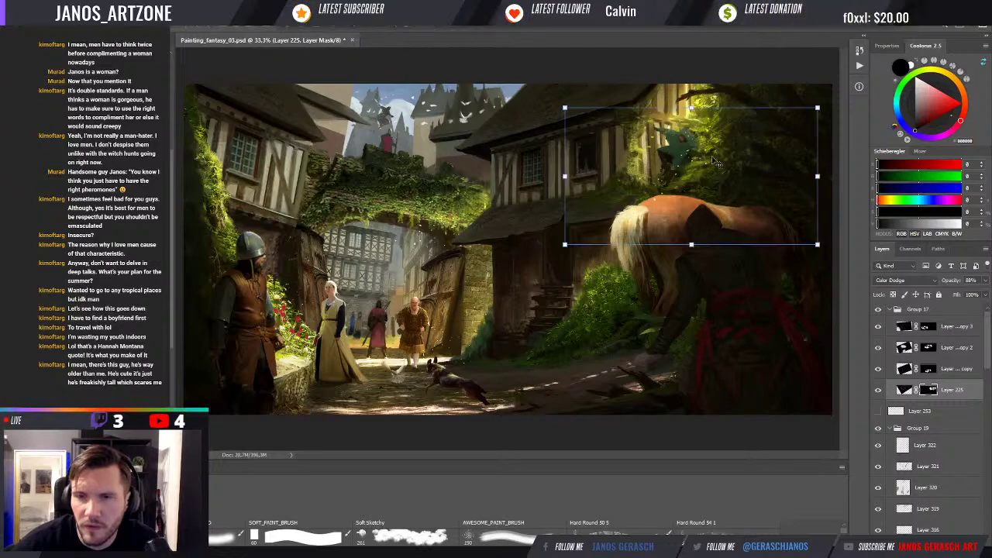
Step: Scale Layer 225's mask in slightly around its centre and nudge it right and up
{"action": "key", "text": "Escape"}
{"action": "key", "text": "ctrl+t"}
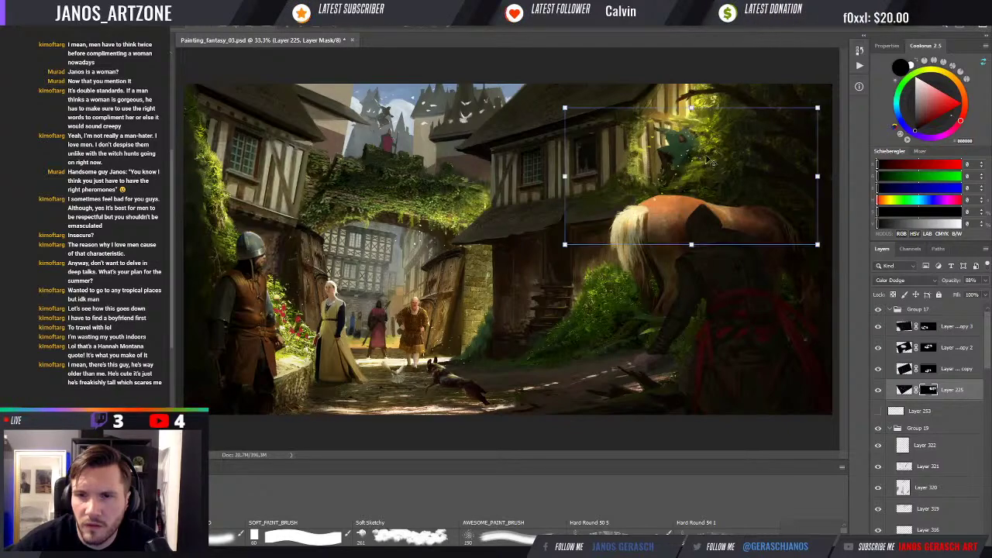
{"action": "key", "text": "Escape"}
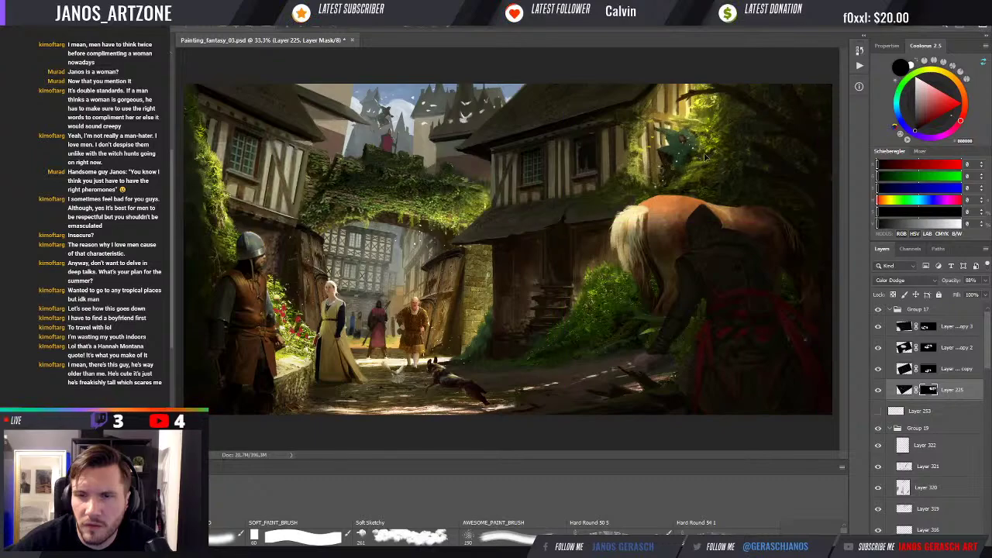
{"action": "key", "text": "ctrl+t"}
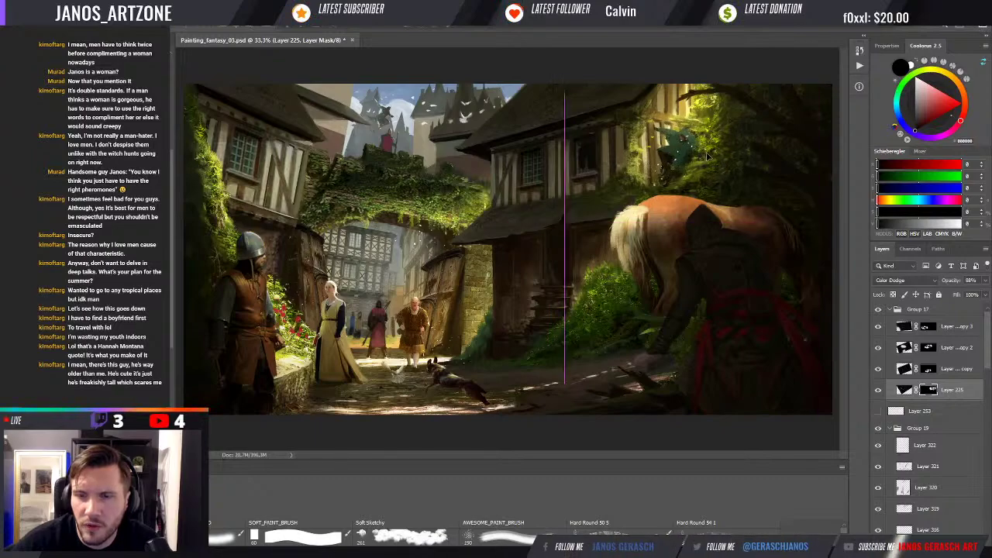
{"action": "left_click_drag", "start_coordinate": [817, 95], "coordinate": [813, 98]}
{"action": "left_click_drag", "start_coordinate": [736, 158], "coordinate": [741, 154]}
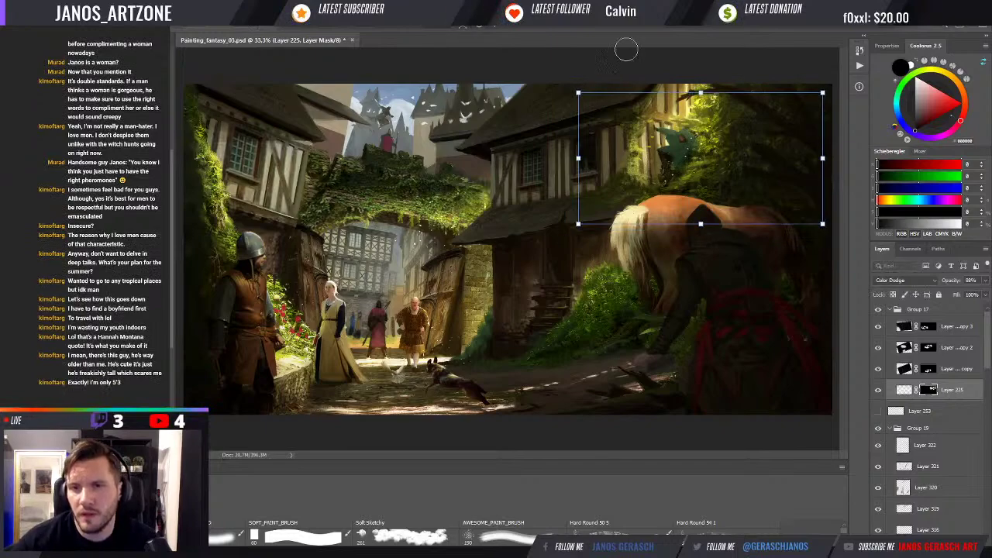
{"action": "key", "text": "Return"}
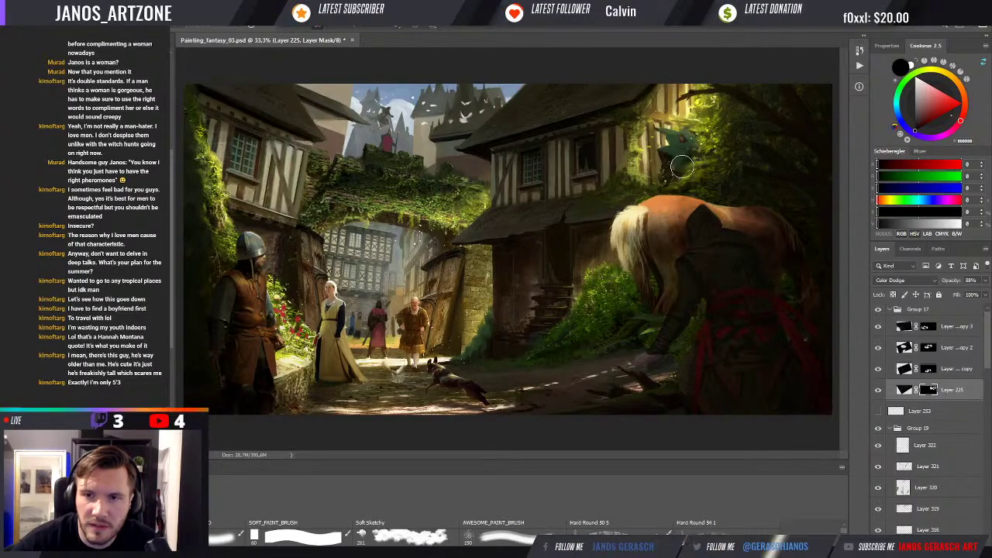
Step: Brighten the teal highlight in the upper-right foliage with white on Layer 225's mask
{"action": "key", "text": "x"}
{"action": "left_click_drag", "start_coordinate": [686, 141], "coordinate": [685, 133]}
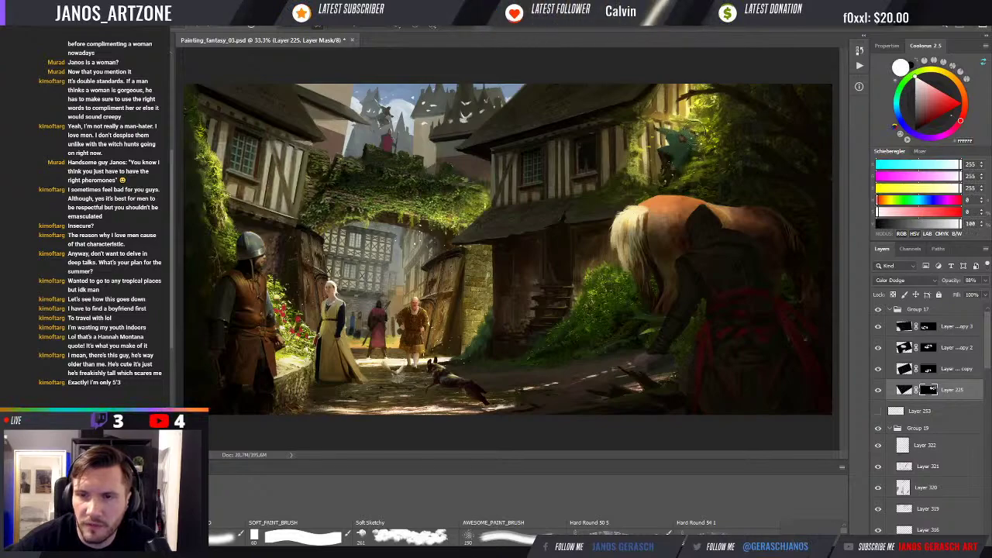
{"action": "key", "text": "x"}
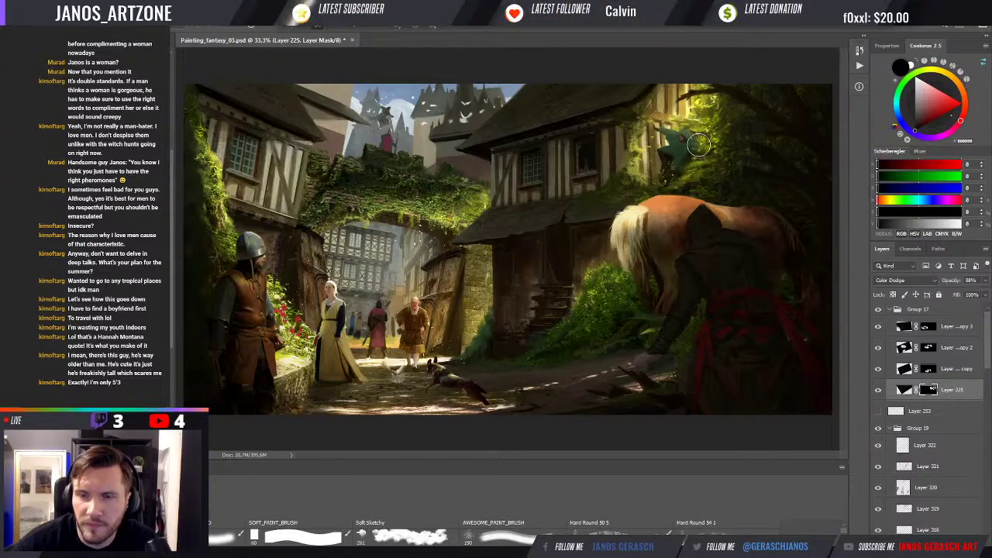
Step: Paint a faint touch of white light over the foliage, then select Layer 225 copy
{"action": "key", "text": "x"}
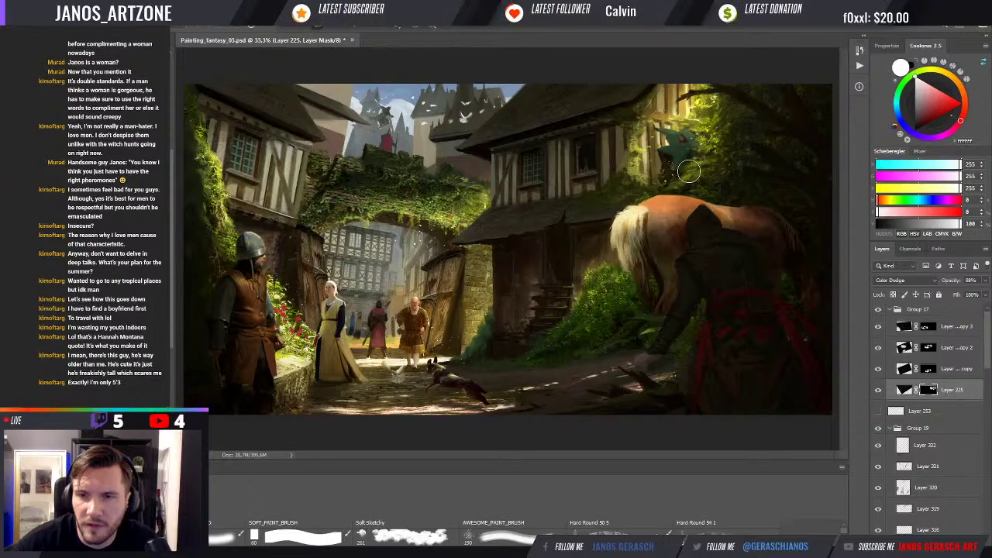
{"action": "key", "text": "x"}
{"action": "key", "text": "x"}
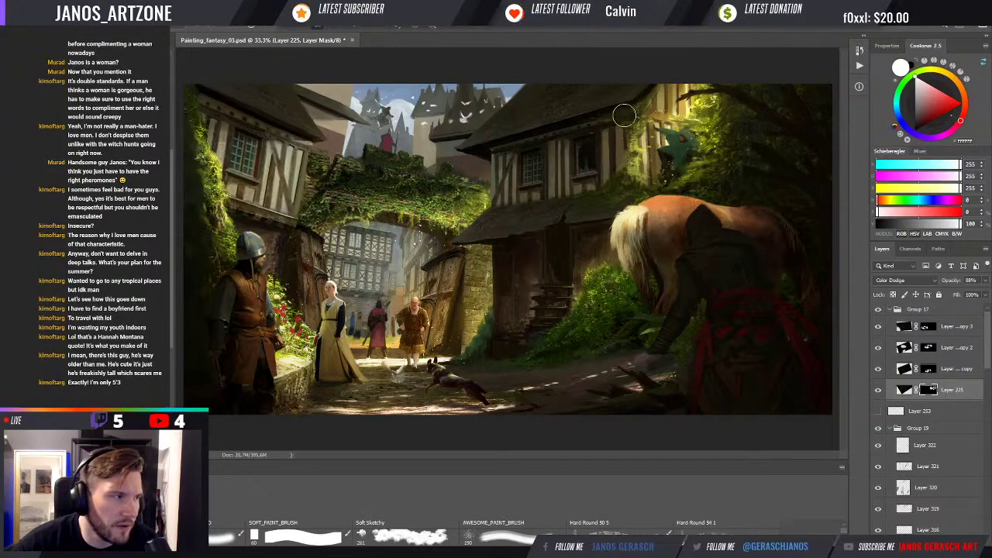
{"action": "key", "text": "x"}
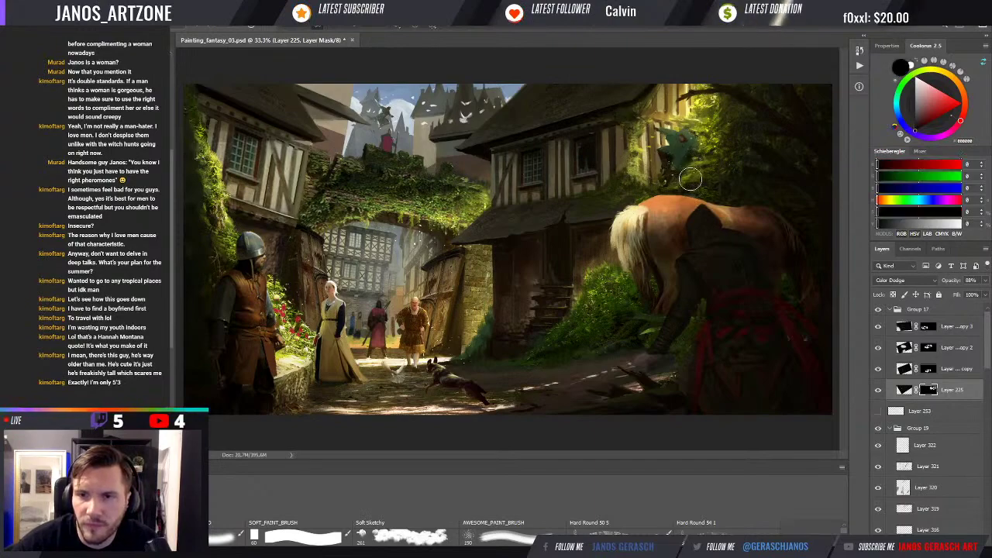
{"action": "key", "text": "x"}
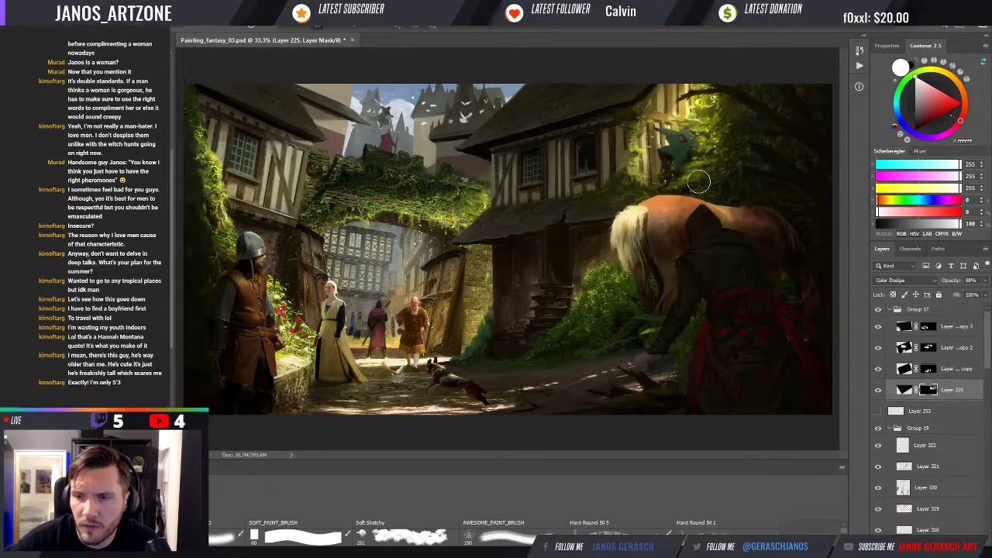
{"action": "key", "text": "x"}
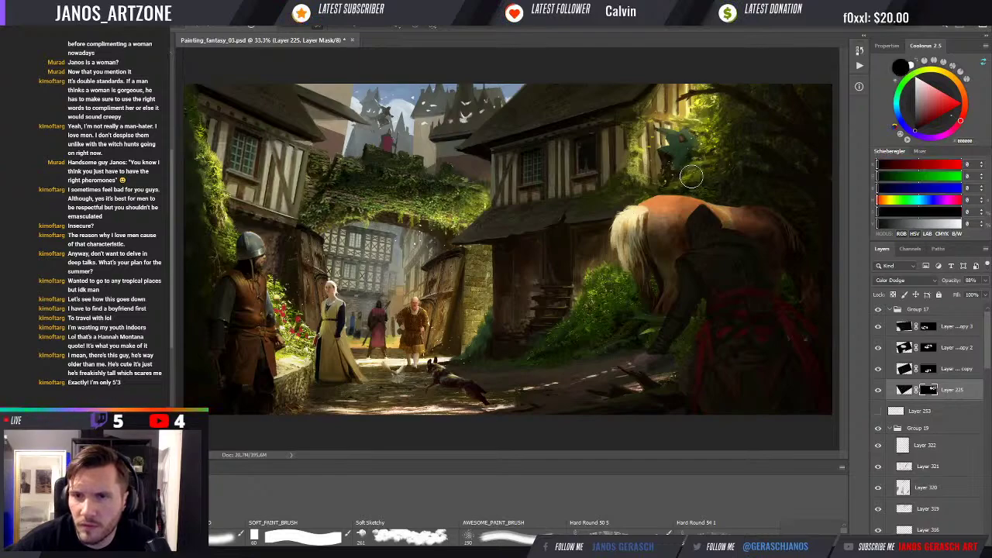
{"action": "key", "text": "x"}
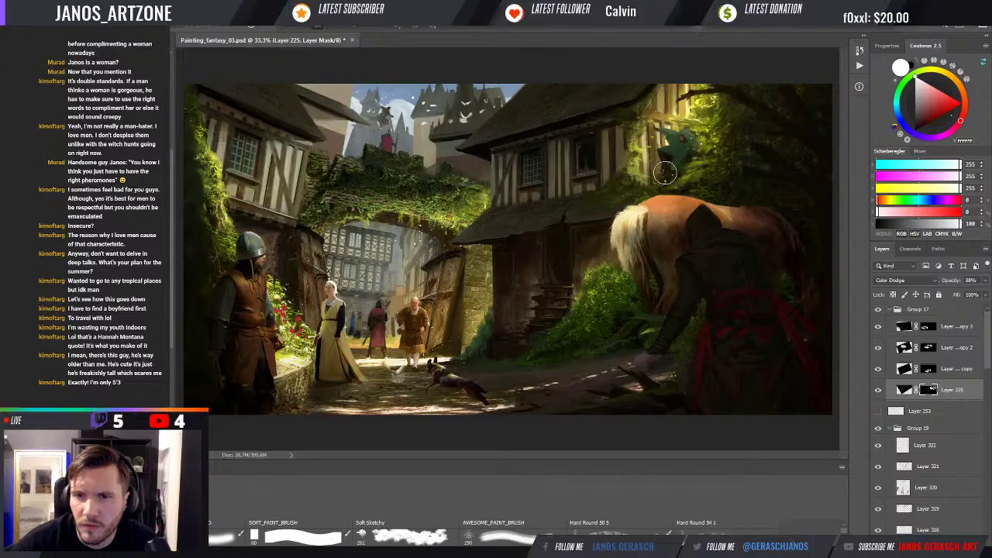
{"action": "mouse_move", "coordinate": [669, 168]}
{"action": "left_mouse_down"}
{"action": "mouse_move", "coordinate": [699, 131]}
{"action": "mouse_move", "coordinate": [700, 147]}
{"action": "left_mouse_up"}
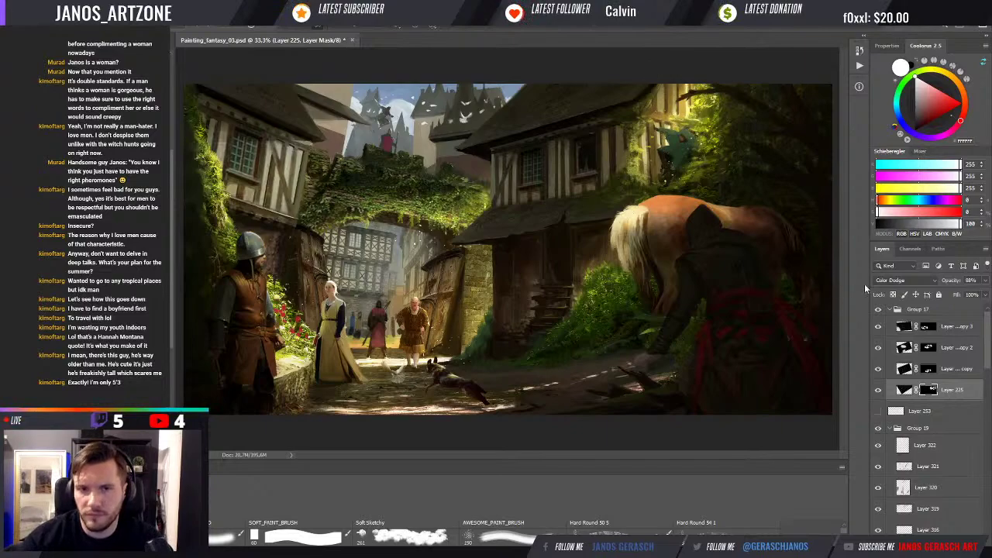
{"action": "left_click", "coordinate": [939, 372]}
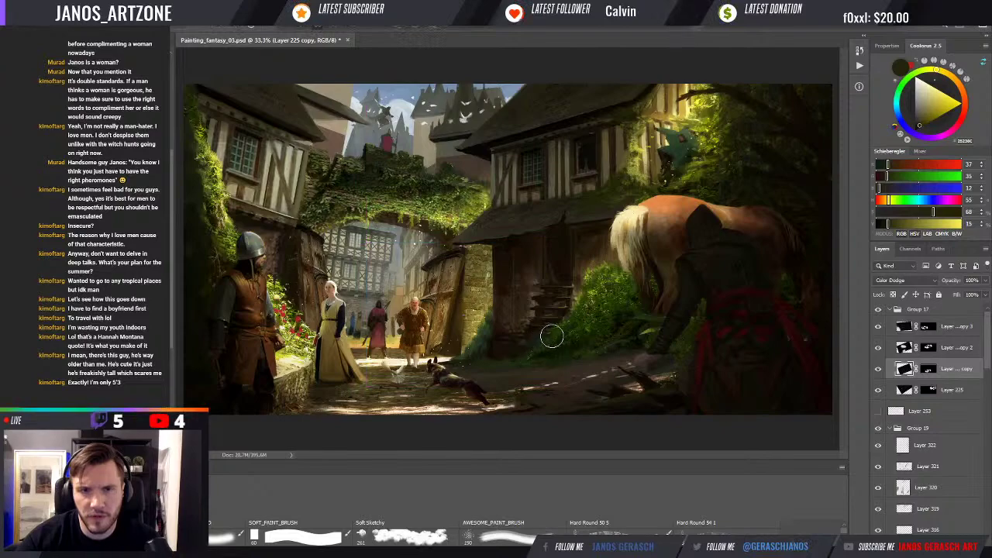
Step: Select Layer 322 inside Group 19, passing via Layer 225 copy 2's mask
{"action": "left_click", "coordinate": [928, 349]}
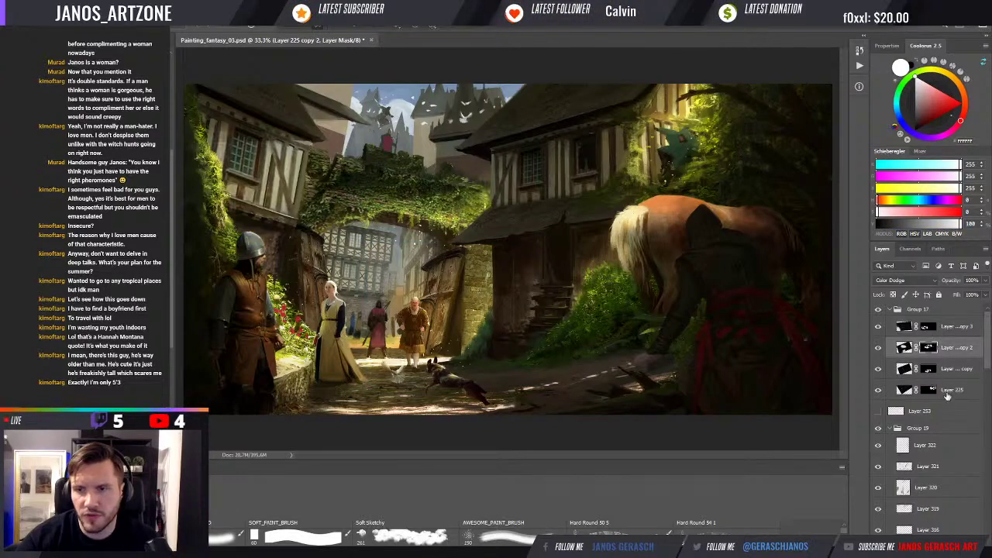
{"action": "left_click", "coordinate": [927, 429]}
{"action": "left_click", "coordinate": [912, 448]}
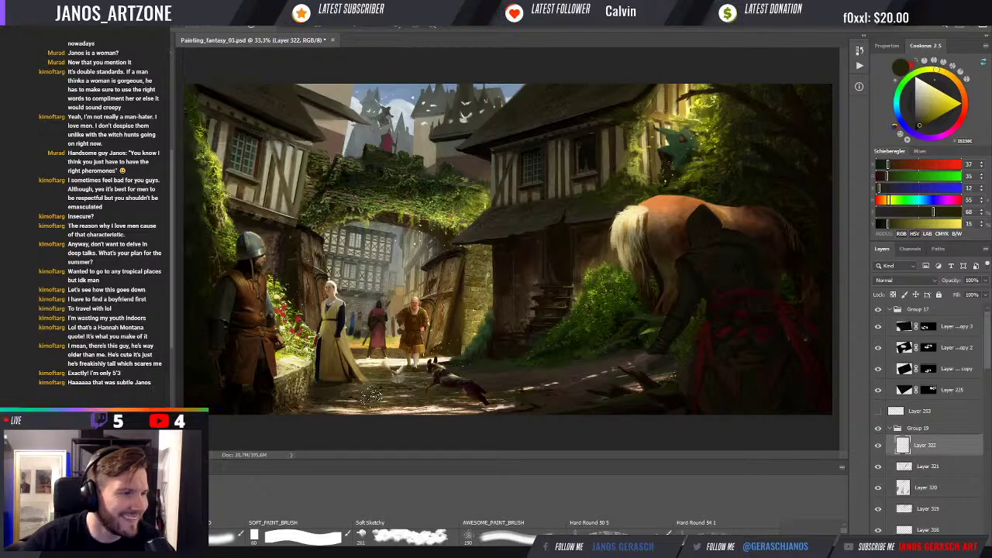
Step: Add light strokes along the woman's dress and sample dark browns from the foliage
{"action": "left_click_drag", "start_coordinate": [366, 393], "coordinate": [347, 359]}
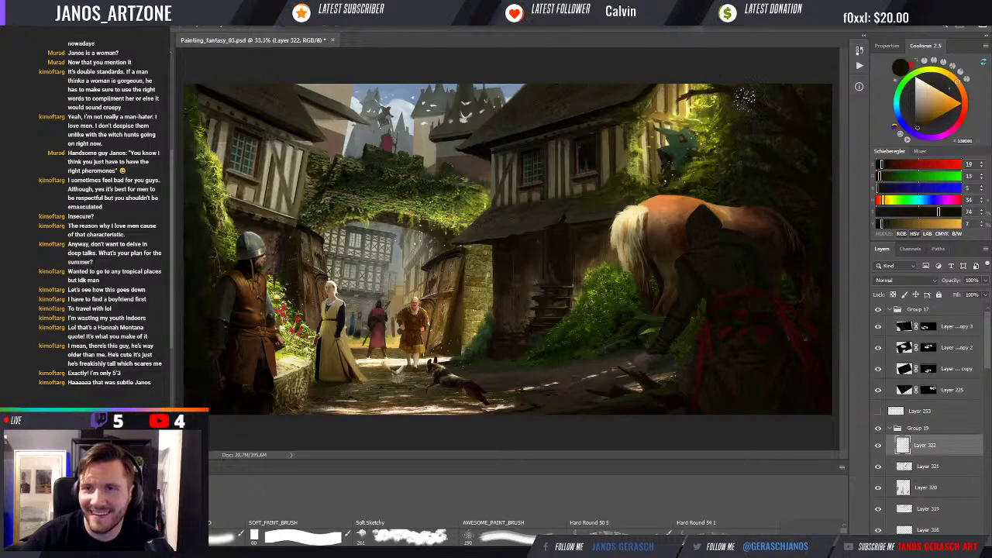
{"action": "left_click", "coordinate": [744, 107], "text": "alt"}
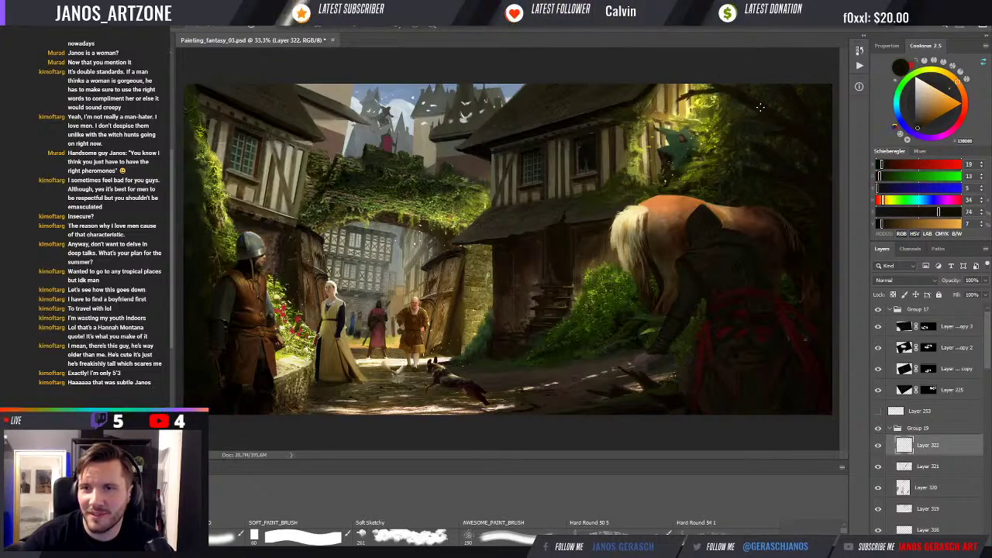
{"action": "left_click", "coordinate": [818, 180], "text": "alt"}
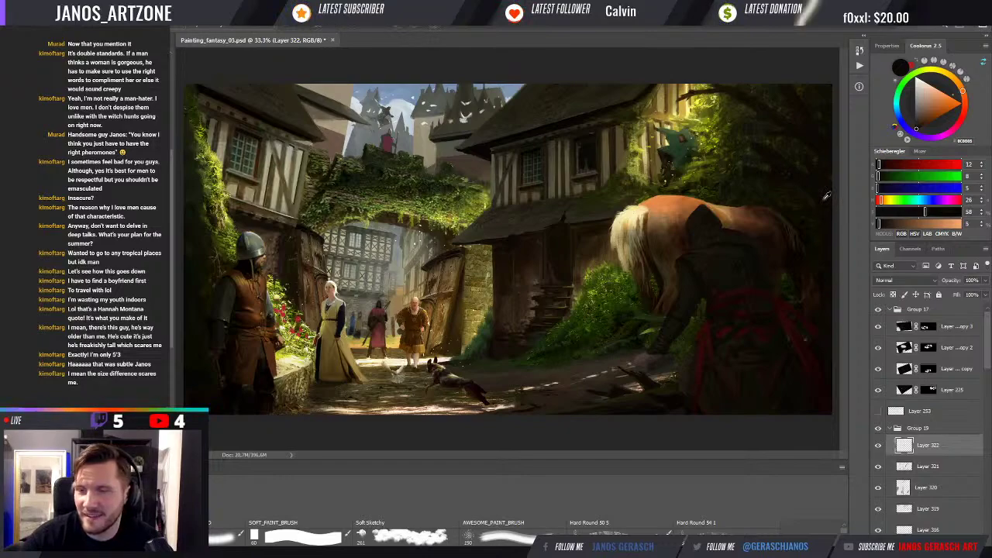
{"action": "left_click", "coordinate": [808, 167], "text": "alt"}
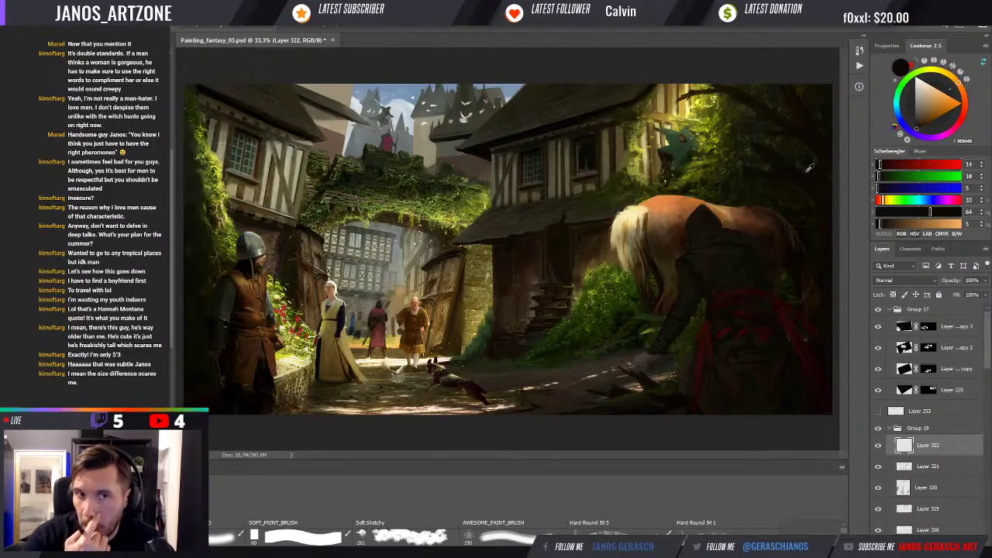
Step: Sample muted brown-grey, warm and dark olive colours, then zoom out to 25%
{"action": "left_click", "coordinate": [319, 128], "text": "alt"}
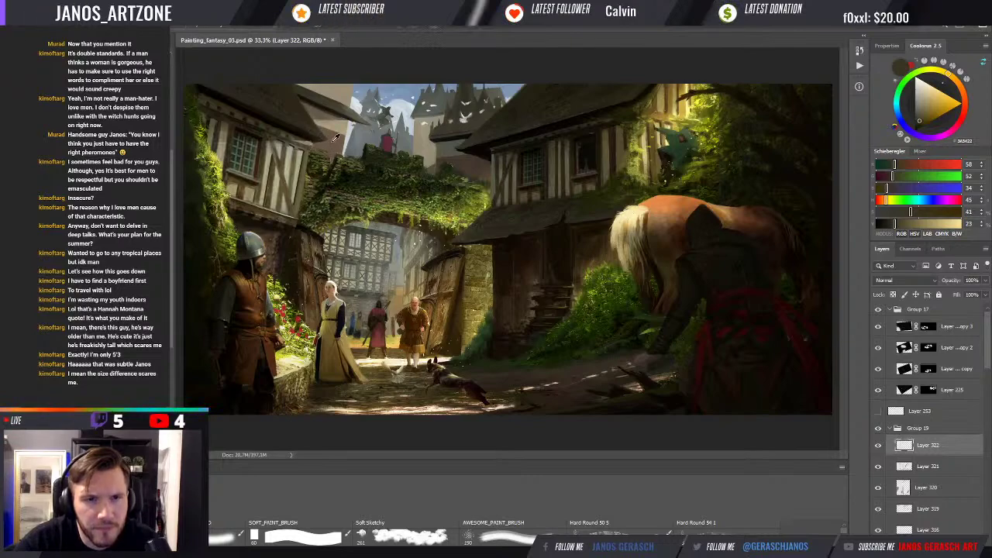
{"action": "left_click", "coordinate": [335, 137], "text": "alt"}
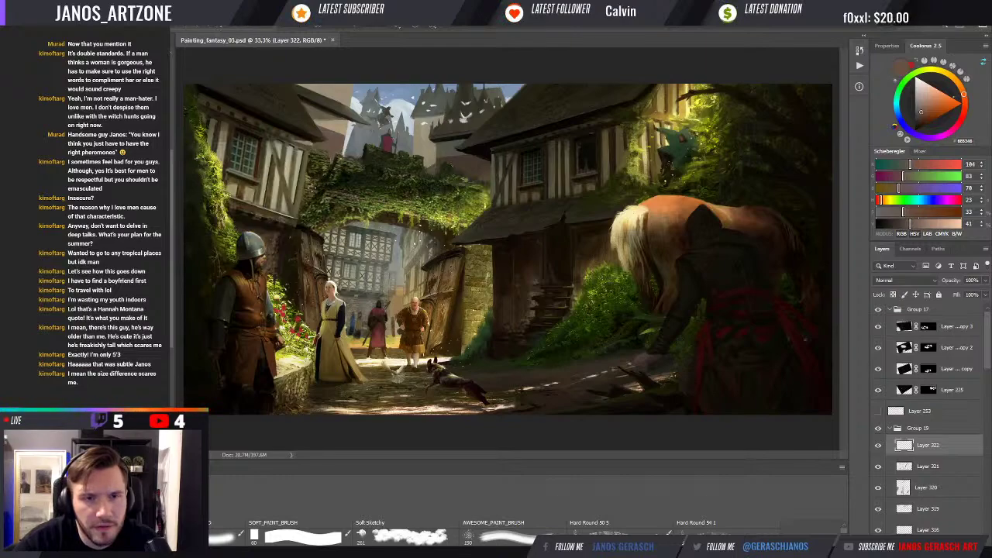
{"action": "left_click", "coordinate": [318, 192], "text": "alt"}
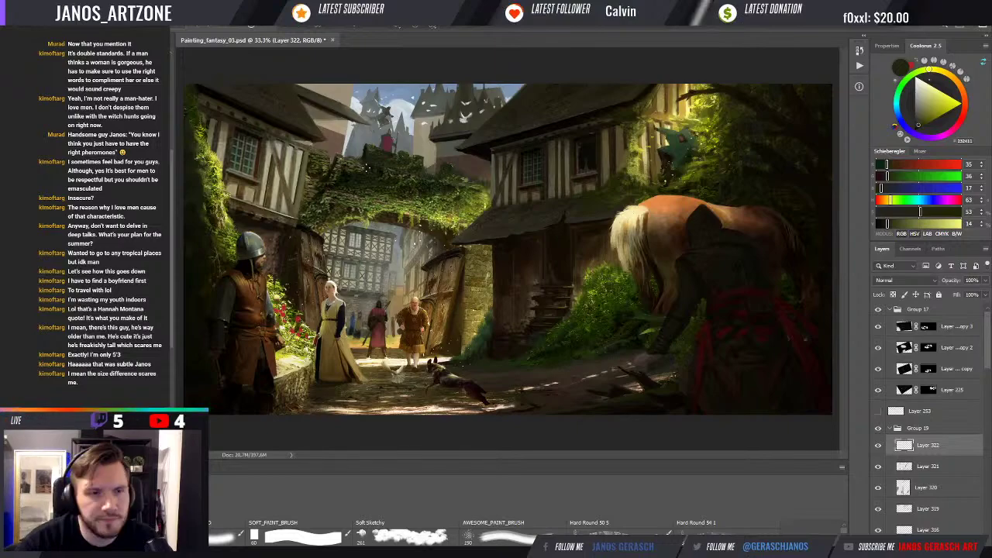
{"action": "key", "text": "ctrl+z"}
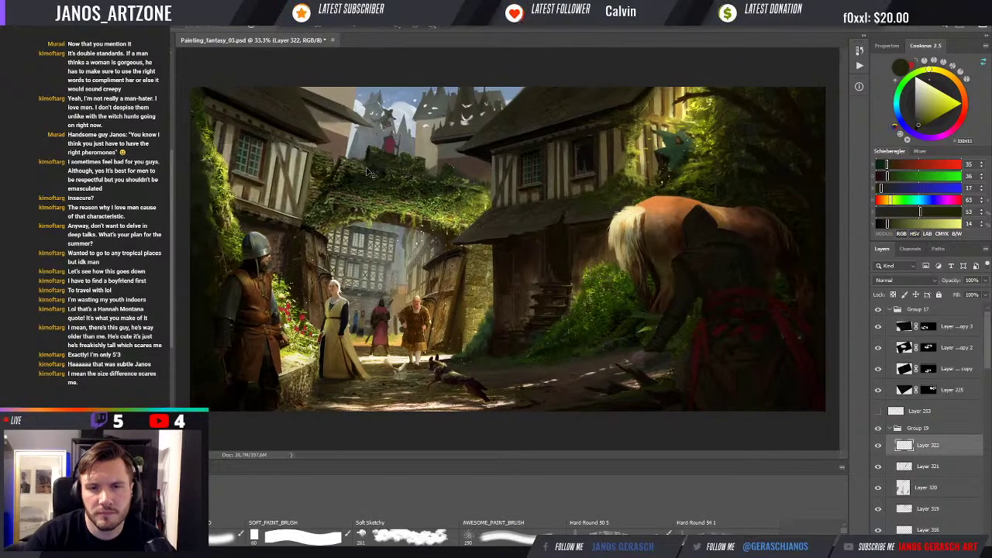
{"action": "key", "text": "ctrl+minus"}
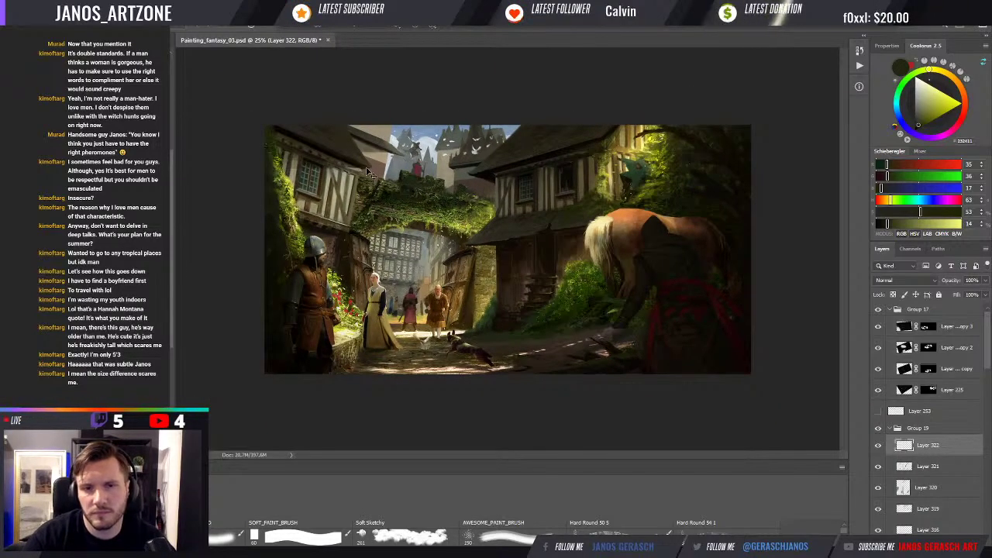
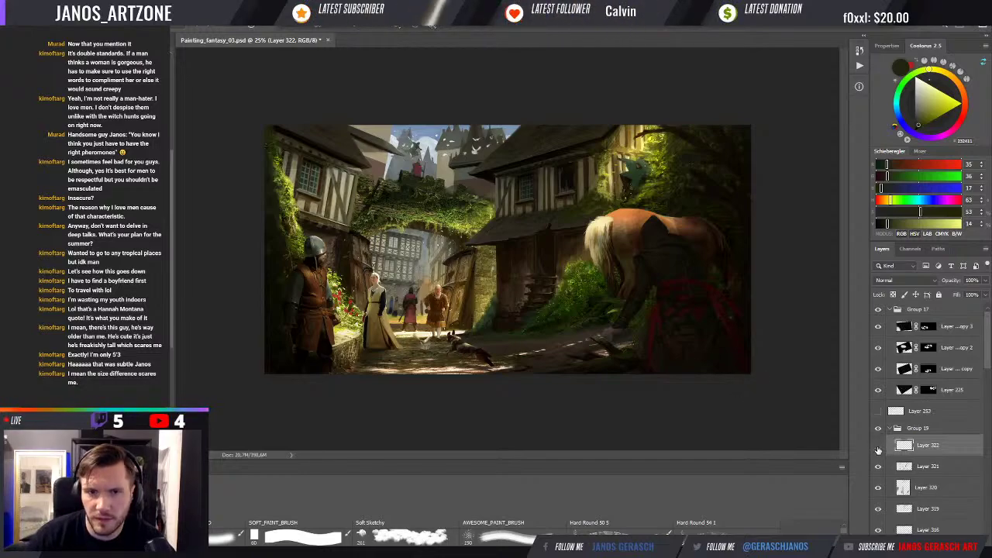
Step: Hide and re-show Layer 322 to compare the painting, then zoom the view to 33.3%
{"action": "left_click", "coordinate": [878, 446]}
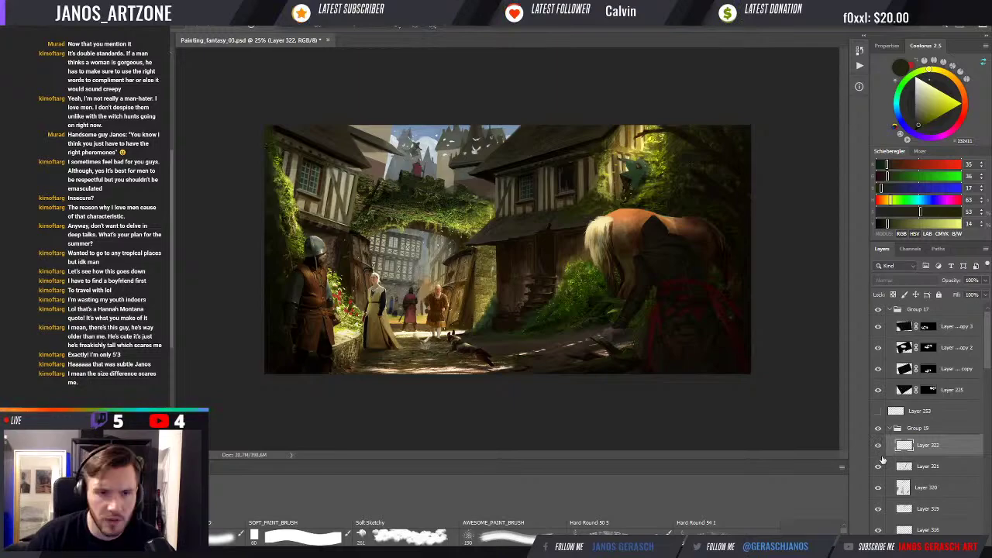
{"action": "left_click", "coordinate": [879, 448]}
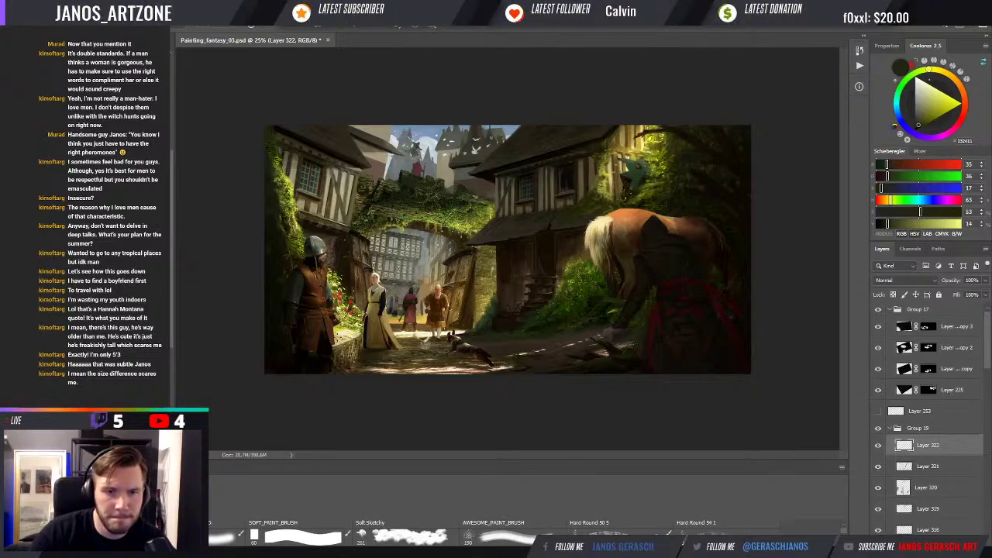
{"action": "key", "text": "ctrl+plus"}
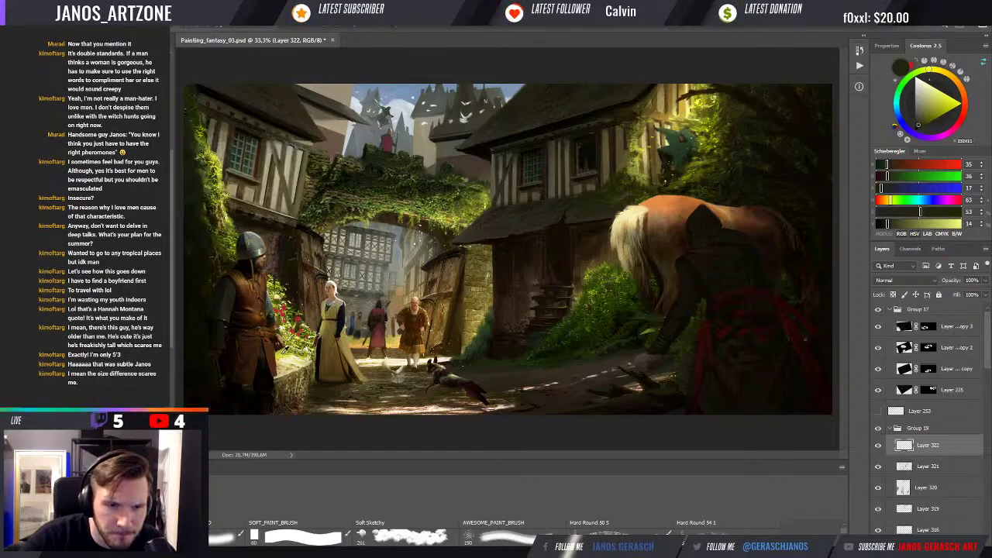
Step: Pick a light yellow-green (RGB 197/218/54) from the Coolorus wheel as the foreground colour
{"action": "left_click", "coordinate": [284, 351], "text": "alt"}
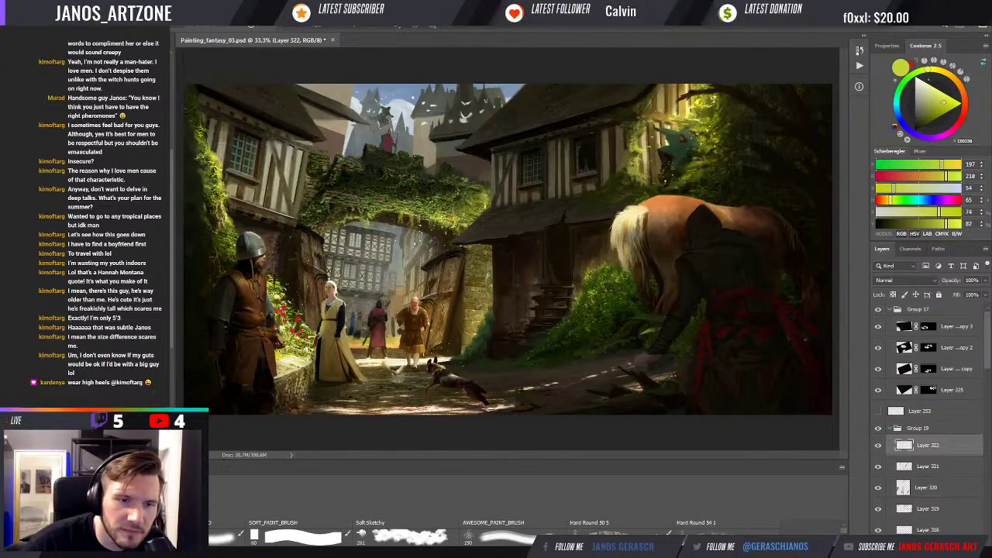
Step: Zoom to 50% and sample yellow-green, cream and red tones from the flowers beside the knight
{"action": "scroll", "coordinate": [279, 345], "scroll_direction": "up", "scroll_amount": 1}
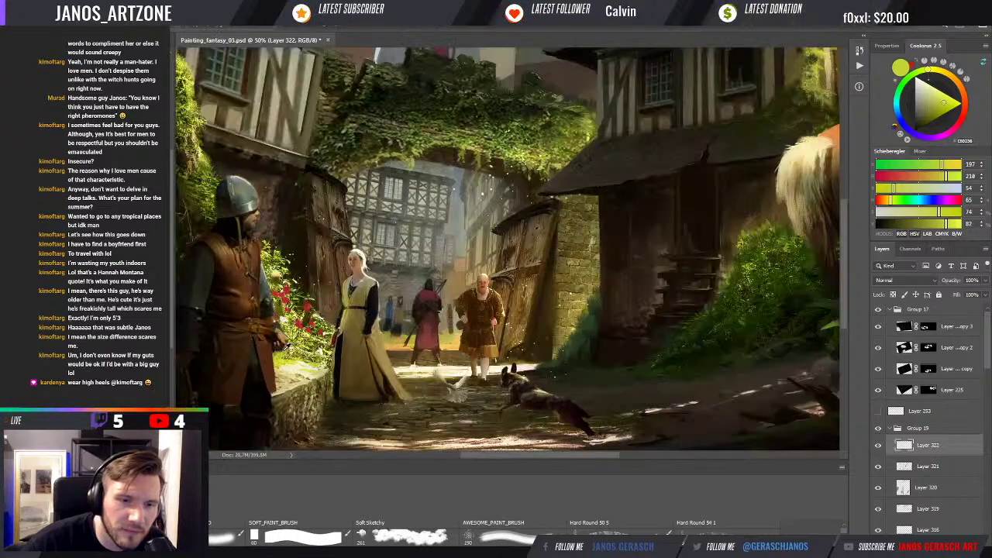
{"action": "left_click", "coordinate": [282, 354], "text": "alt"}
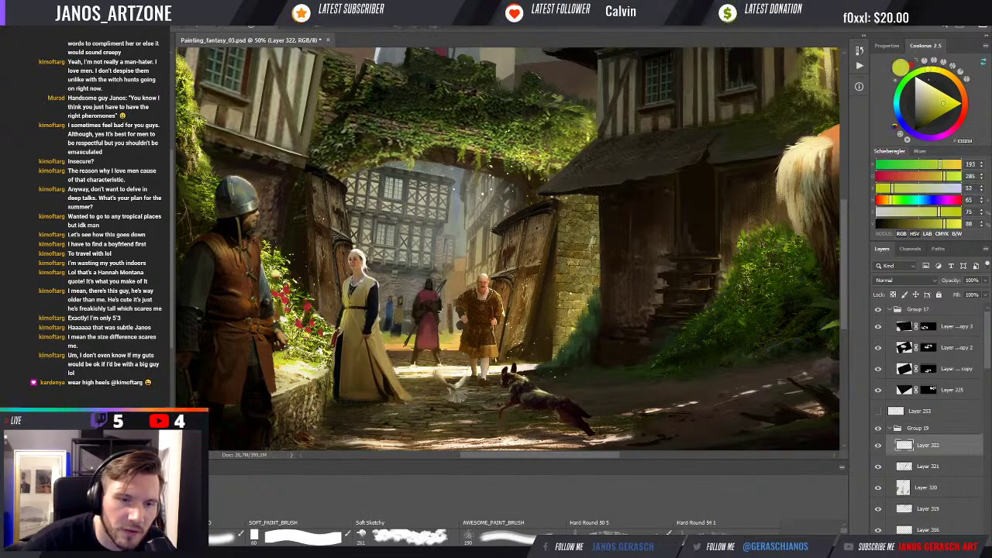
{"action": "left_click", "coordinate": [296, 345], "text": "alt"}
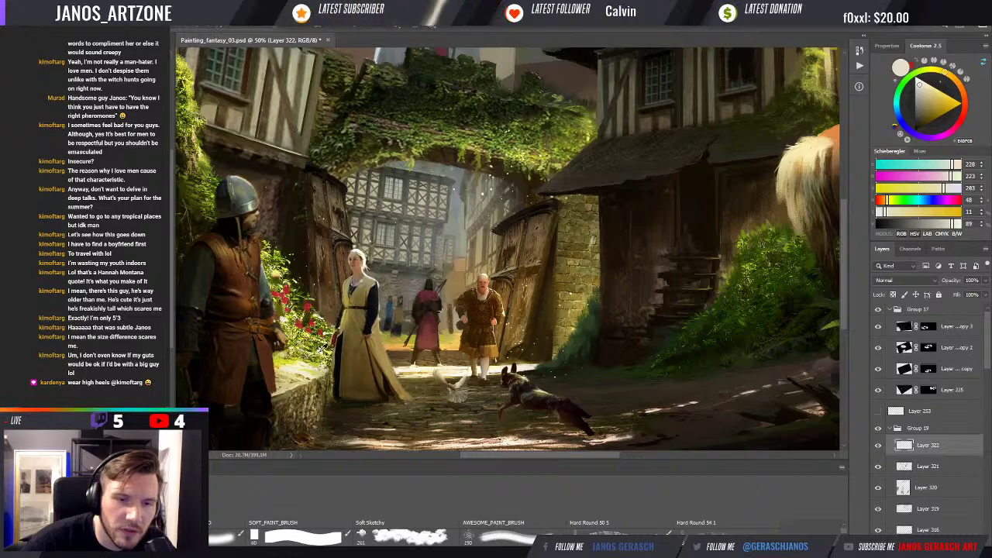
{"action": "left_click", "coordinate": [319, 352], "text": "alt"}
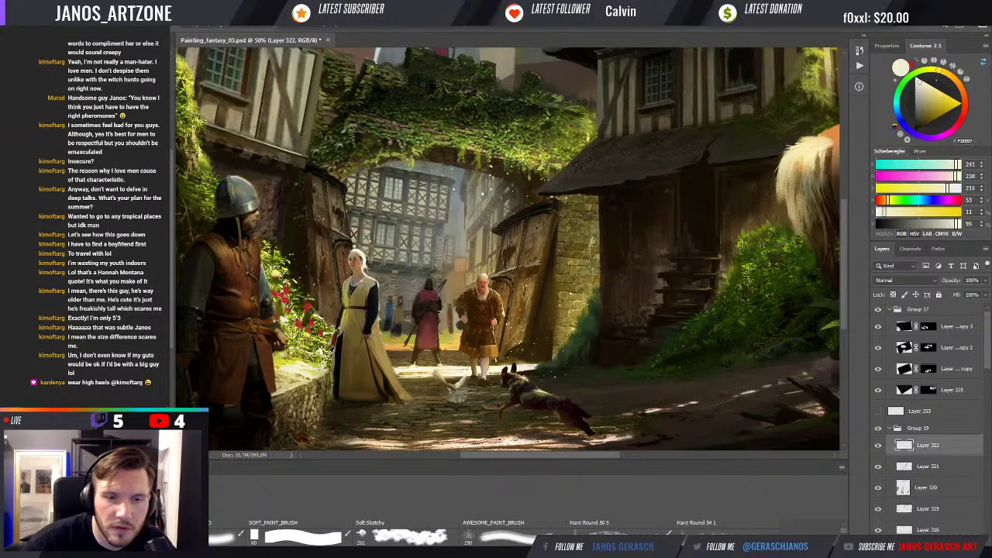
{"action": "left_click", "coordinate": [314, 301], "text": "alt"}
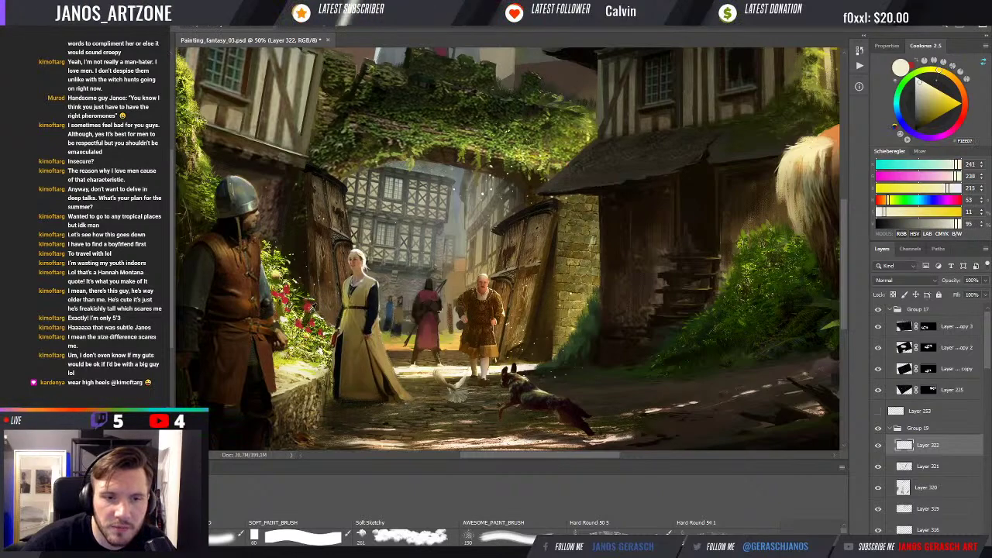
{"action": "left_click", "coordinate": [312, 302], "text": "alt"}
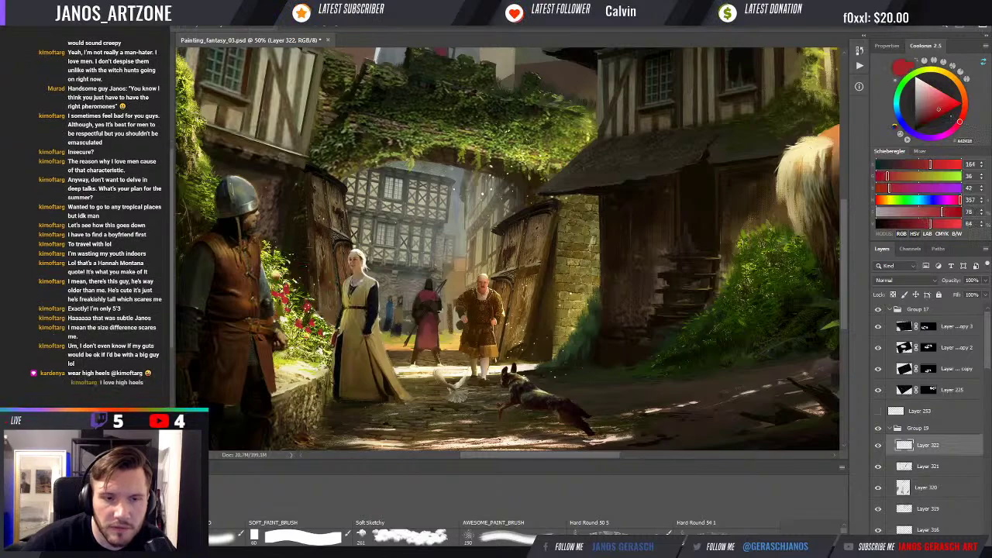
Step: Dab red and darker red paint onto the flowers, then swap colours and sample a light cream
{"action": "left_click", "coordinate": [319, 313]}
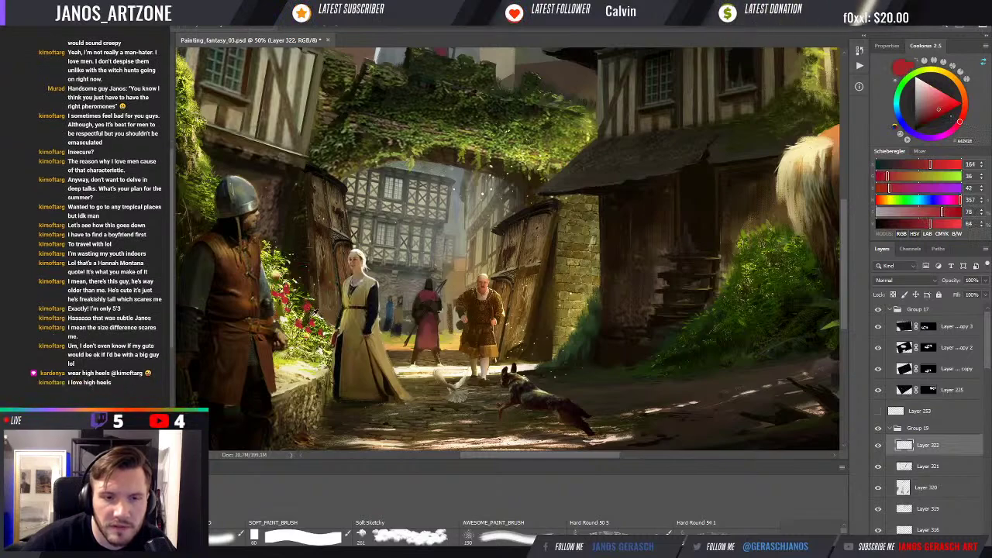
{"action": "left_click", "coordinate": [310, 331]}
{"action": "left_click", "coordinate": [316, 338]}
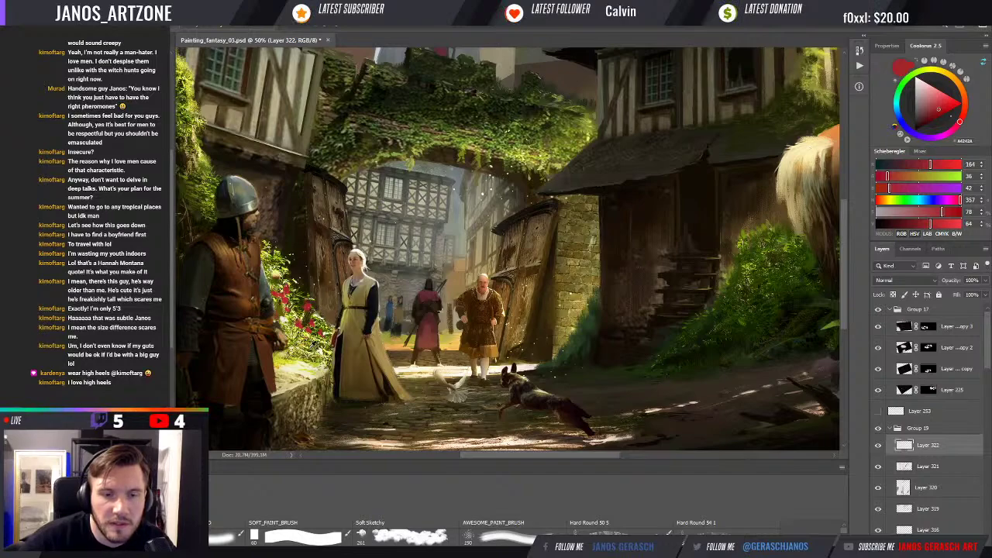
{"action": "key", "text": "x"}
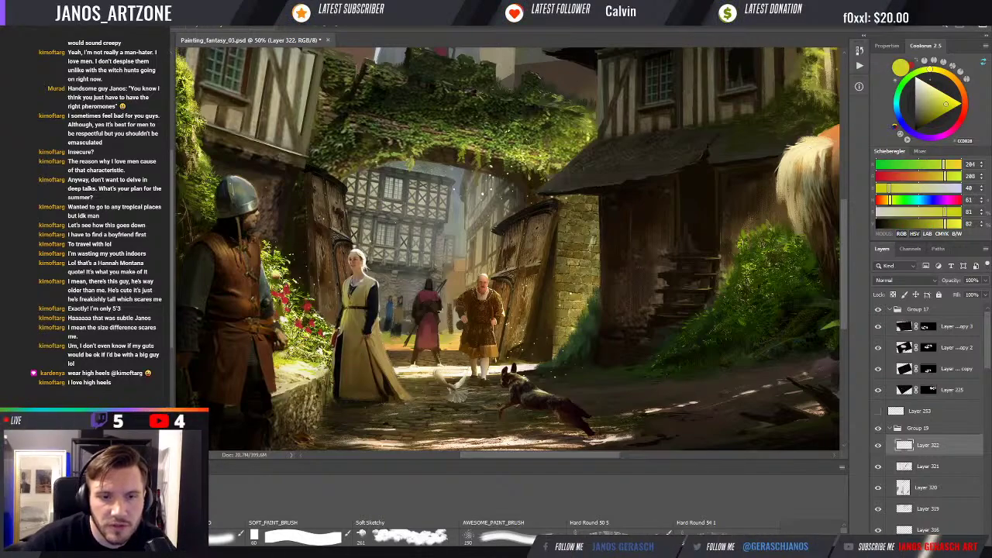
{"action": "left_click", "coordinate": [312, 313], "text": "alt"}
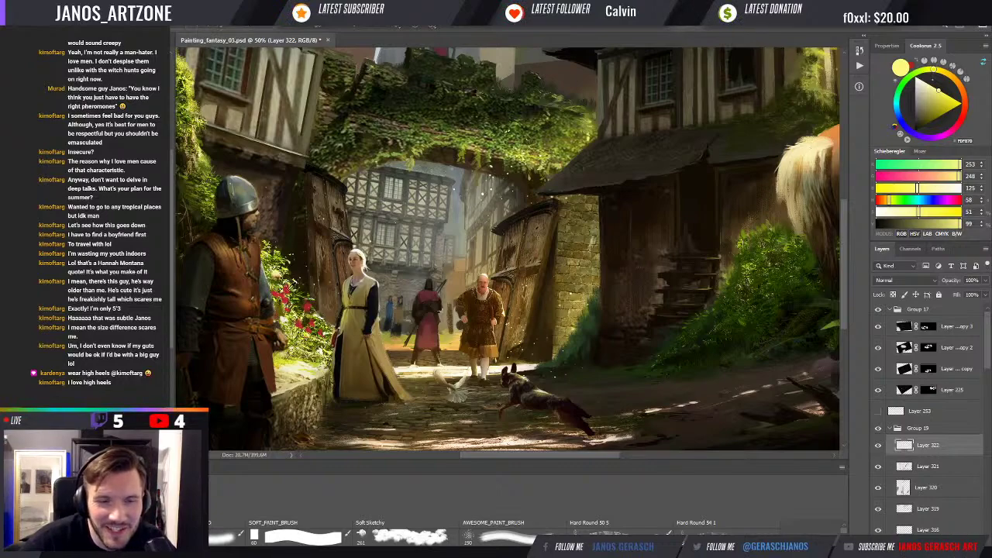
Step: Resample foliage green, bright yellow and flower red, ending on dark olive RGB 39/41/5
{"action": "key", "text": "x"}
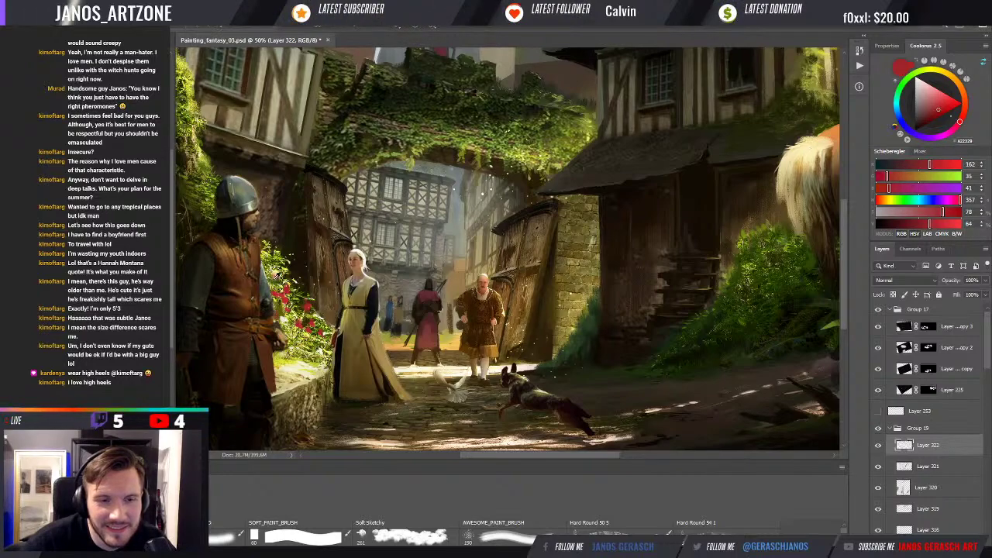
{"action": "left_click", "coordinate": [262, 276], "text": "alt"}
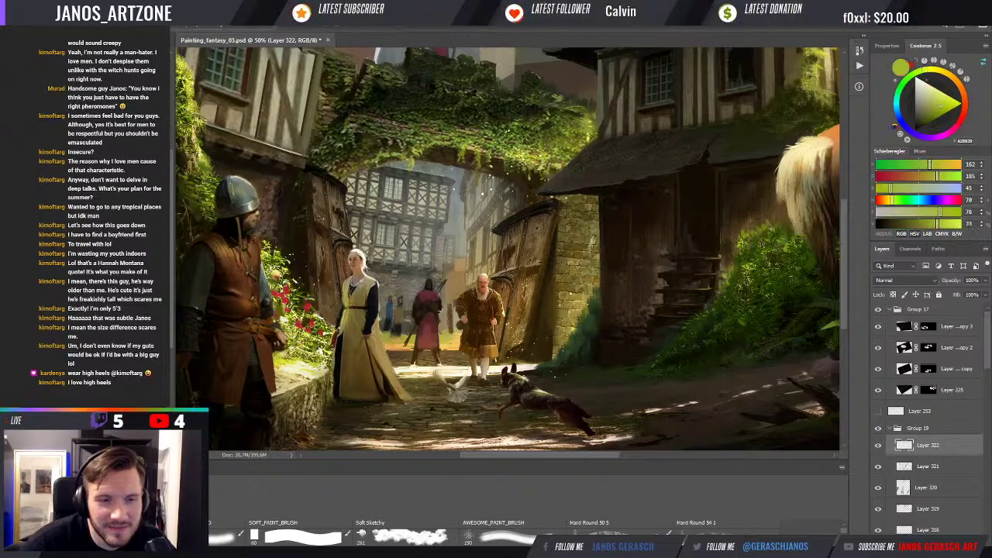
{"action": "left_click", "coordinate": [281, 283], "text": "alt"}
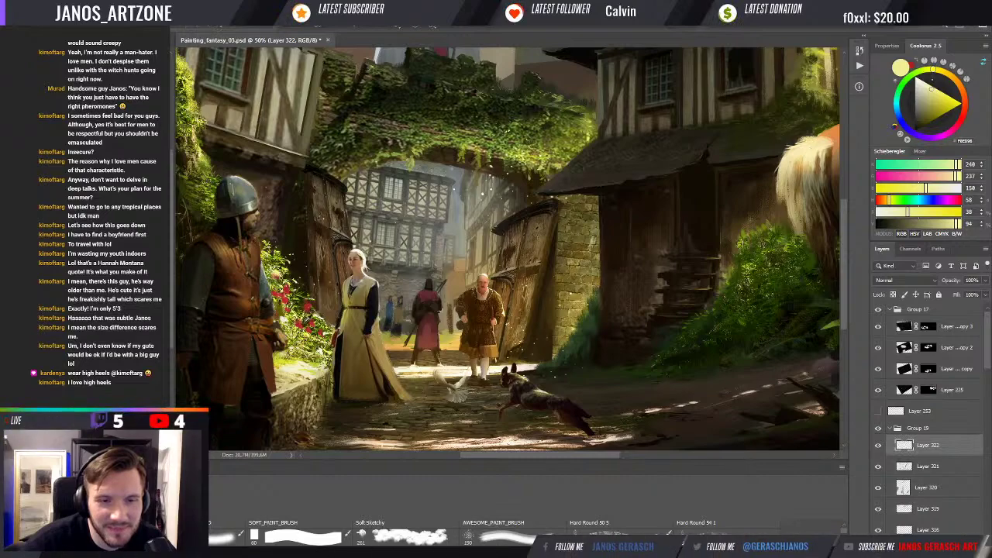
{"action": "left_click", "coordinate": [307, 319], "text": "alt"}
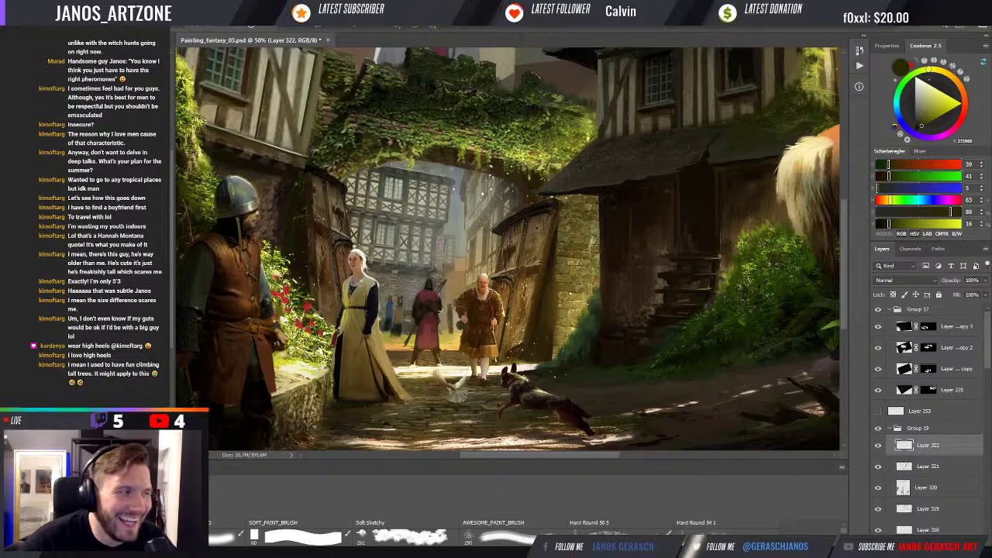
Step: Bring the archway into view and sample dark olive greens from the foliage by the guard's helmet
{"action": "left_click_drag", "start_coordinate": [295, 306], "coordinate": [400, 345]}
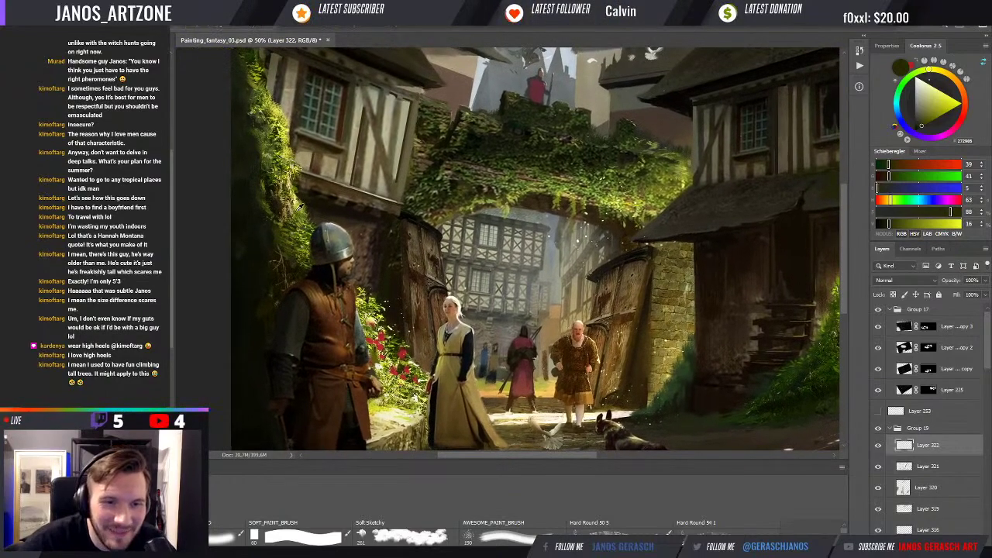
{"action": "left_click", "coordinate": [277, 250], "text": "alt"}
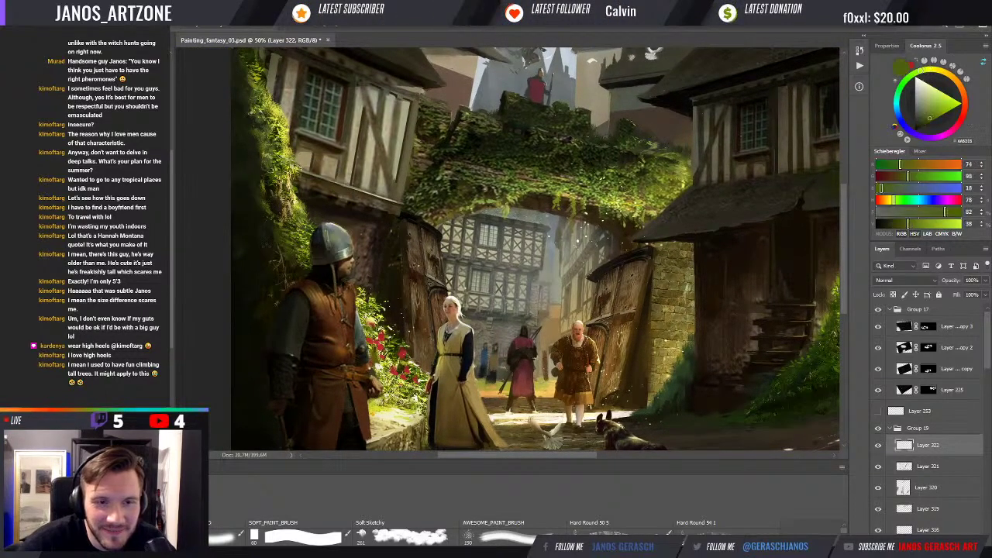
{"action": "left_click", "coordinate": [279, 237], "text": "alt"}
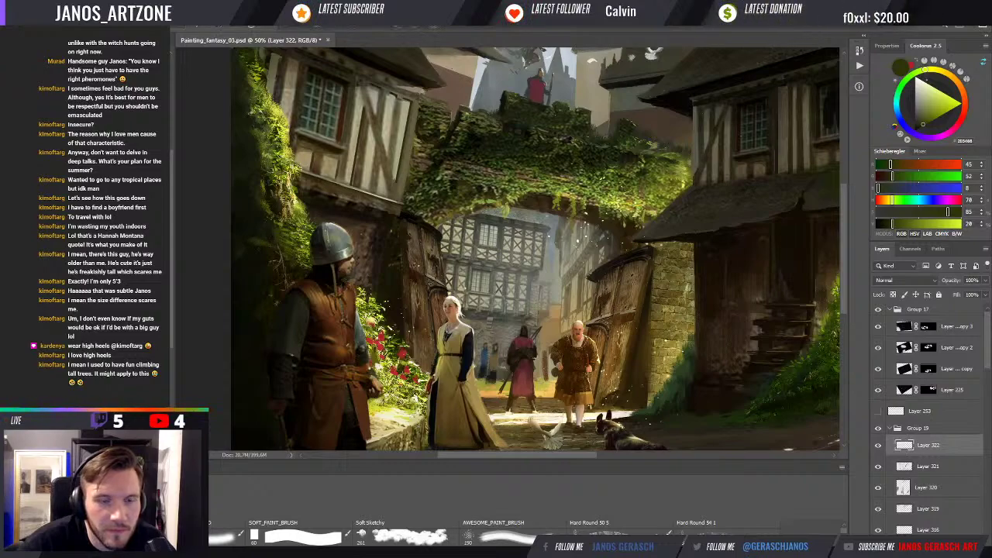
{"action": "left_click", "coordinate": [272, 237], "text": "alt"}
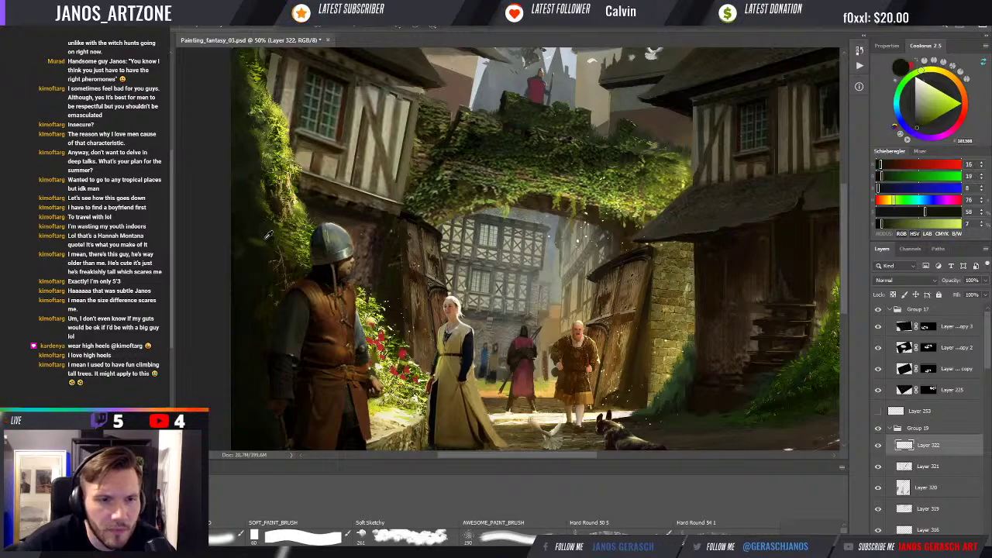
{"action": "key", "text": "x"}
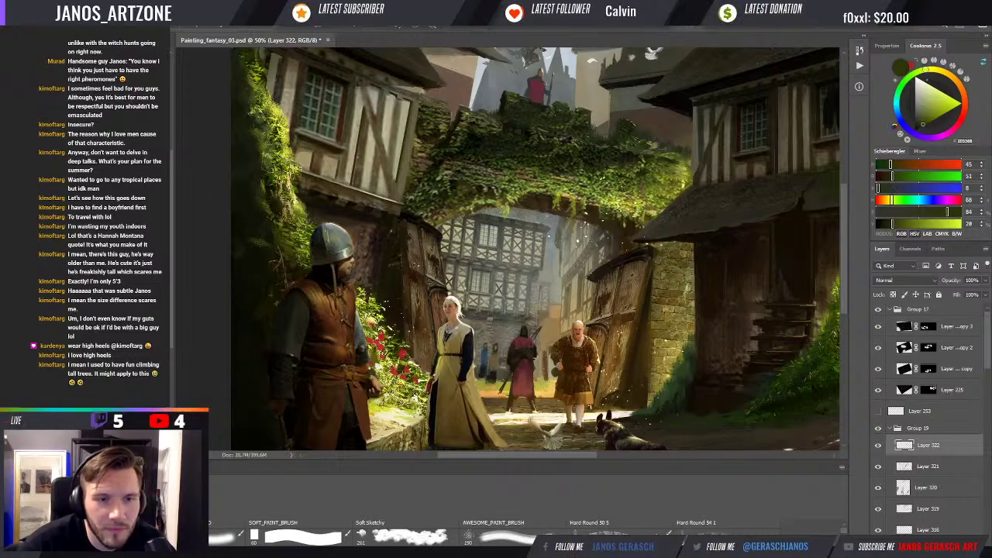
{"action": "left_click", "coordinate": [254, 249], "text": "alt"}
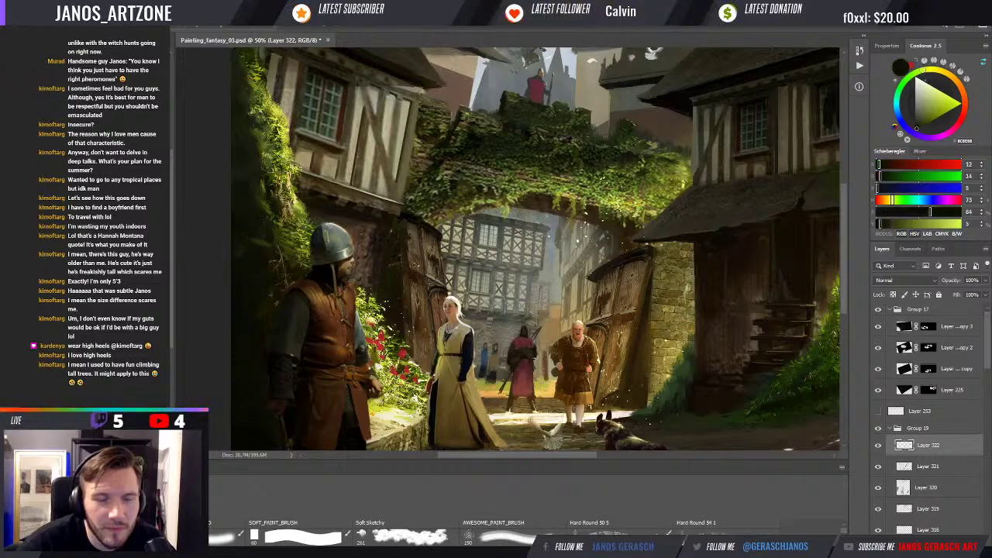
{"action": "left_click", "coordinate": [277, 240], "text": "alt"}
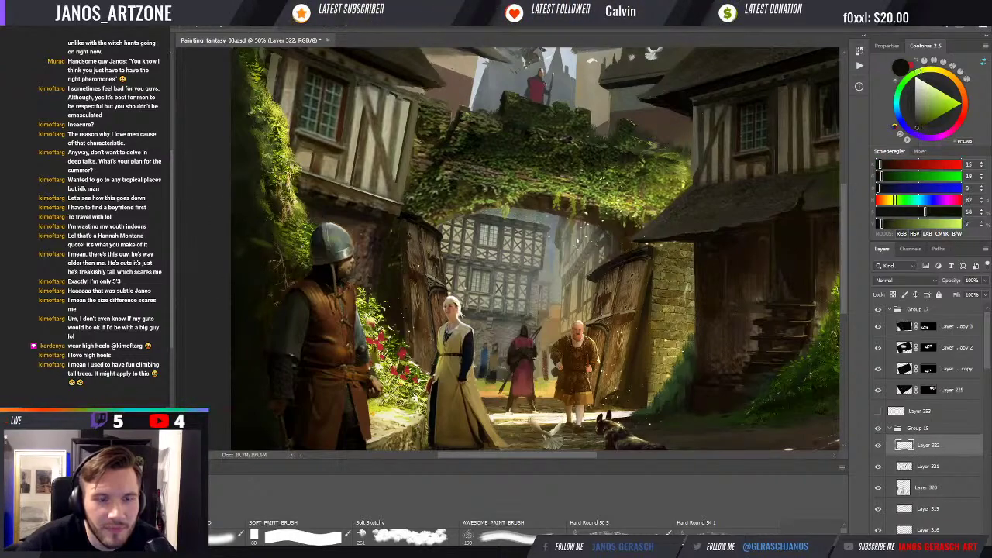
{"action": "left_click", "coordinate": [252, 233], "text": "alt"}
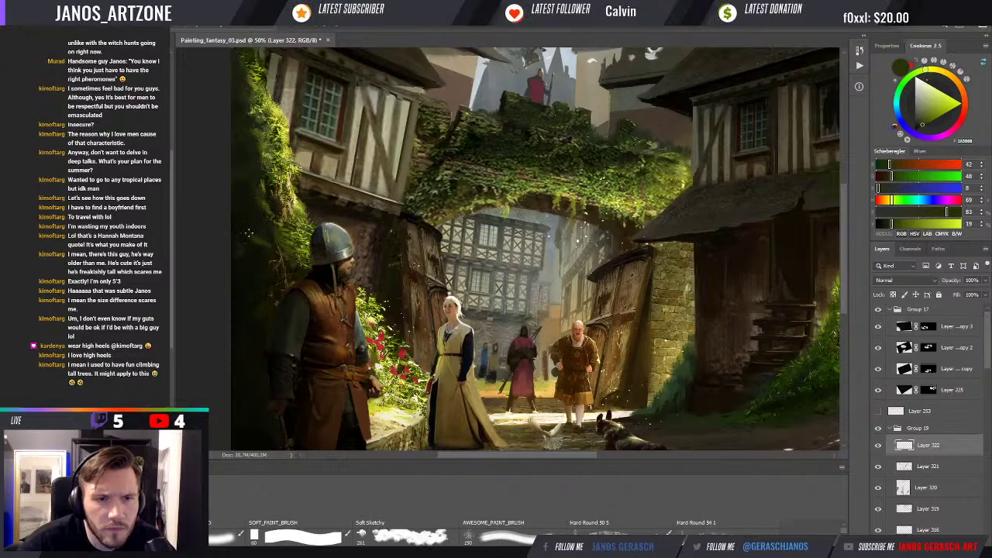
Step: Paint darker leaves along the left wall, ending on near-black olive RGB 18/17/7
{"action": "left_click", "coordinate": [256, 234], "text": "alt"}
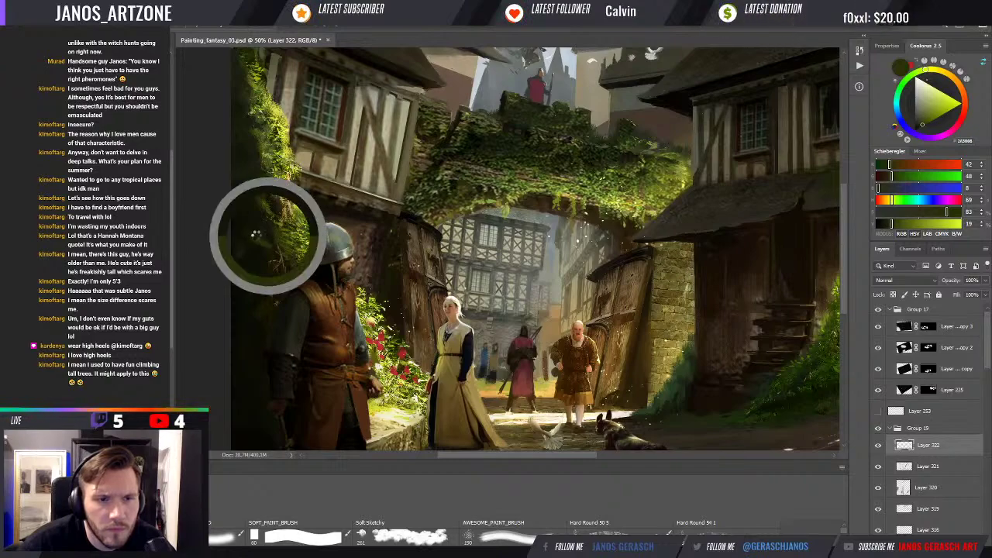
{"action": "left_click", "coordinate": [262, 239], "text": "alt"}
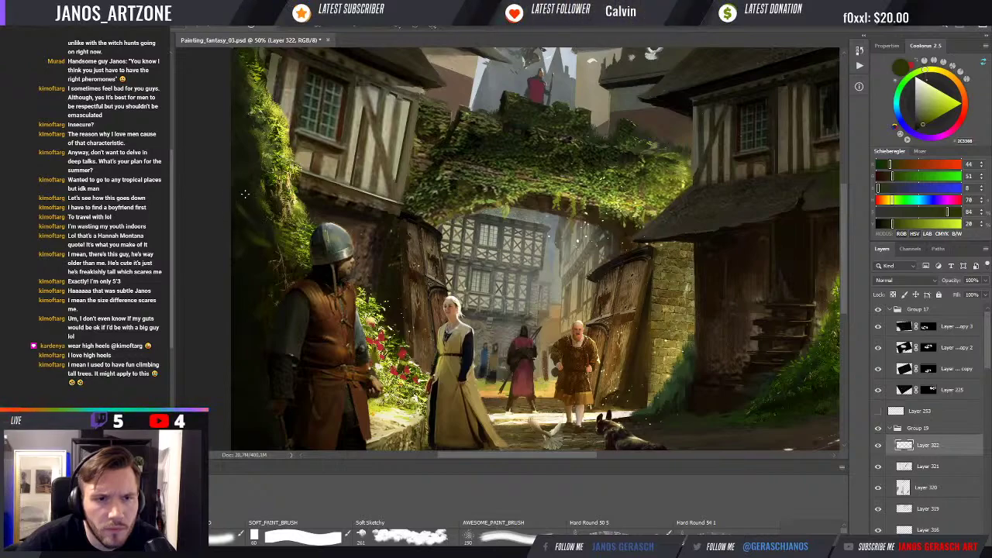
{"action": "left_click", "coordinate": [251, 215], "text": "alt"}
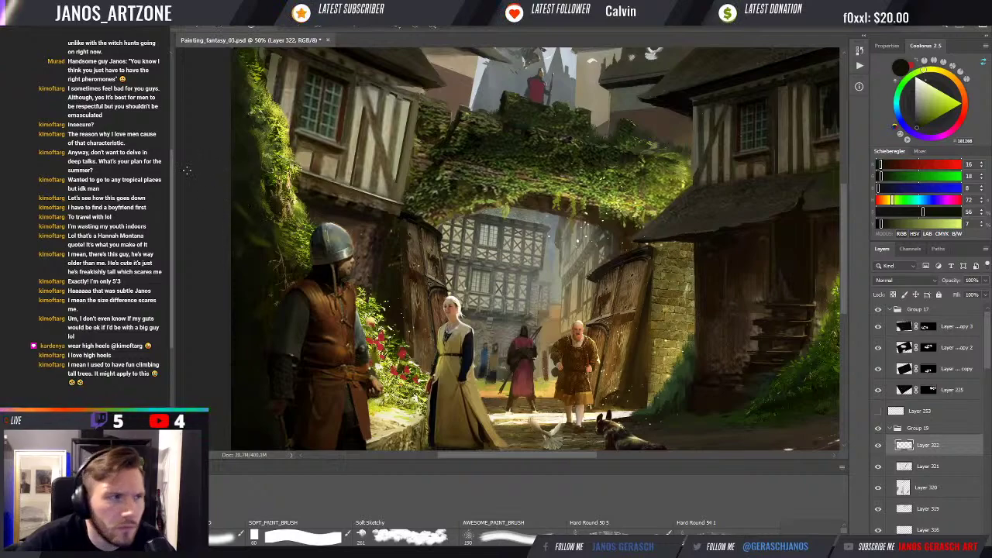
{"action": "left_click", "coordinate": [277, 234], "text": "alt"}
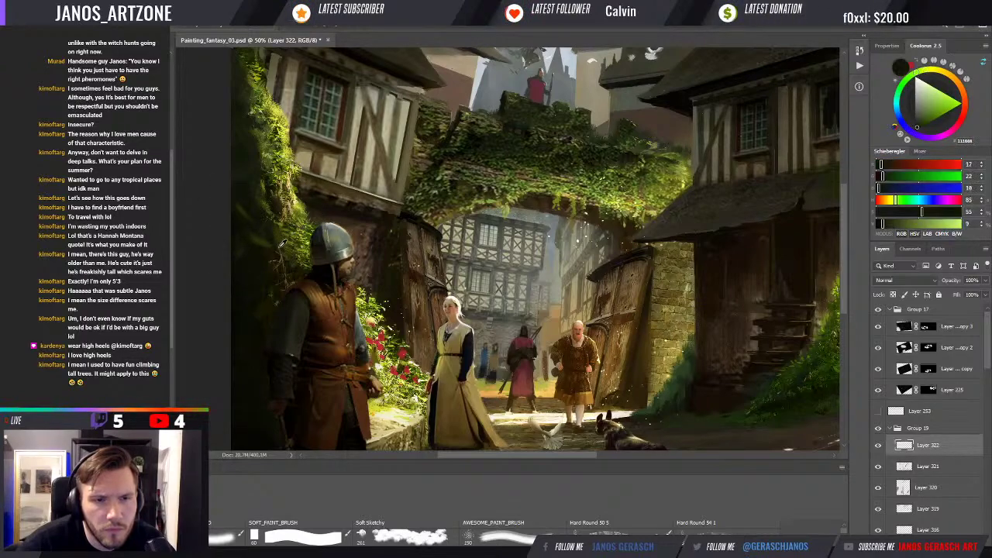
{"action": "left_click", "coordinate": [273, 233], "text": "alt"}
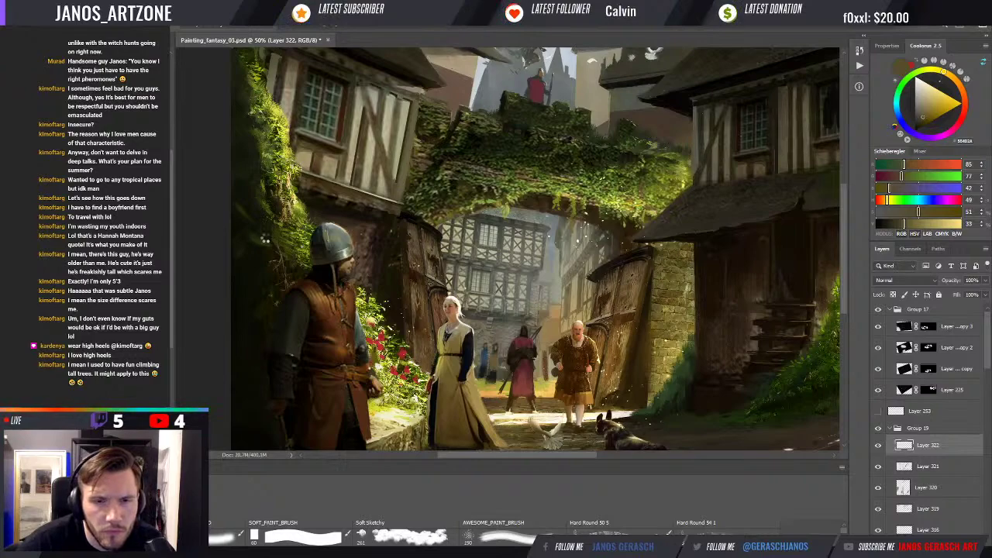
{"action": "left_click", "coordinate": [265, 241], "text": "alt"}
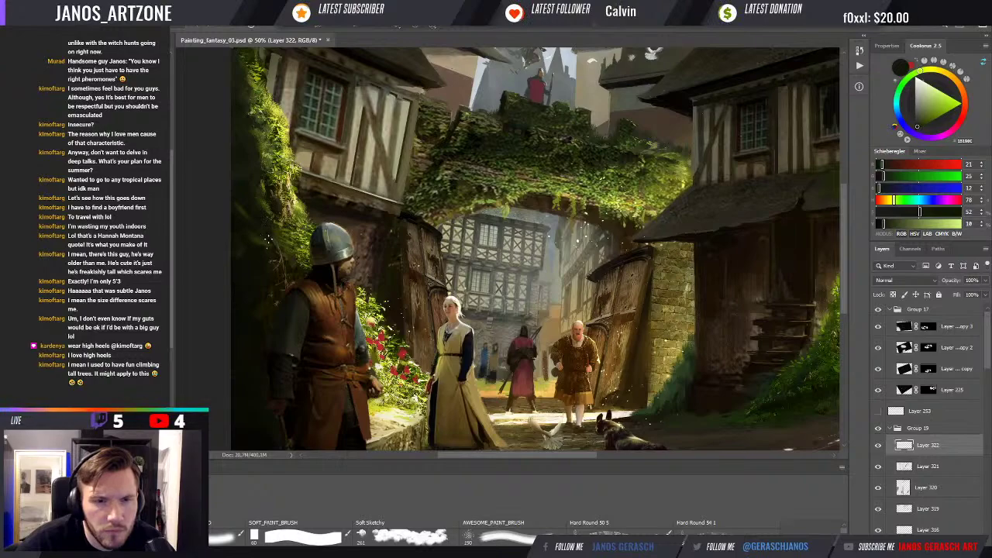
{"action": "left_click", "coordinate": [270, 232], "text": "alt"}
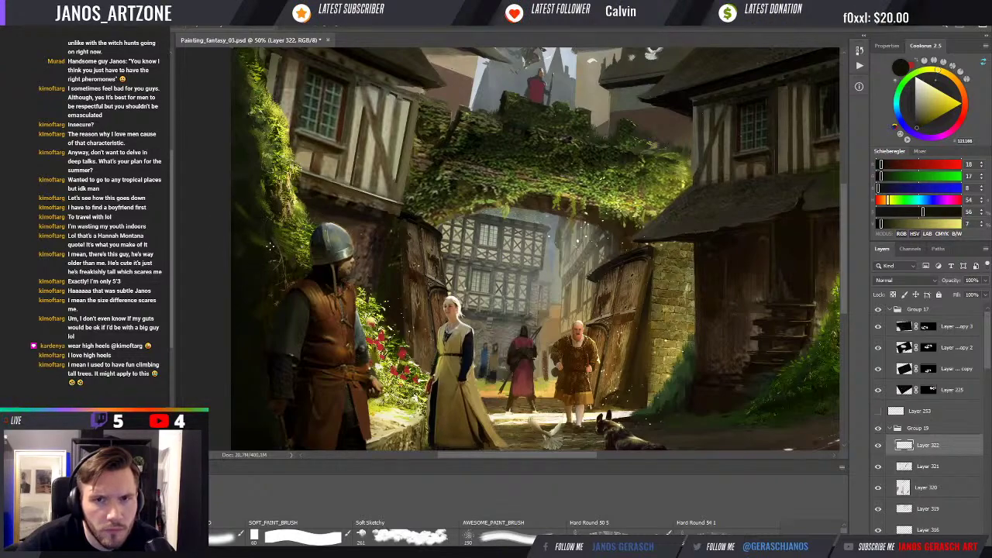
Step: Check the whole composition at 25%, return to 50%, and sample dark grey-green and browns
{"action": "scroll", "coordinate": [273, 239], "scroll_direction": "down", "scroll_amount": 2}
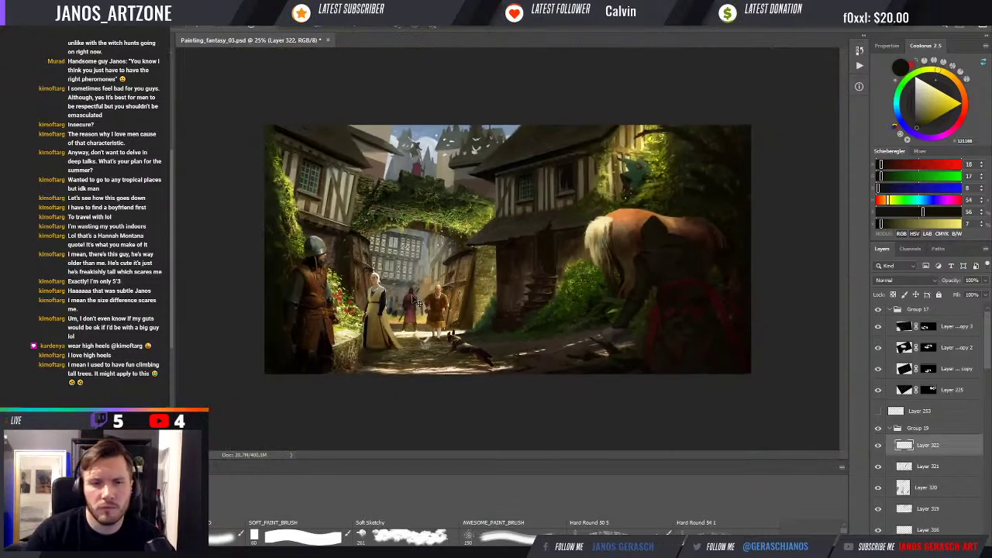
{"action": "scroll", "coordinate": [389, 314], "scroll_direction": "up", "scroll_amount": 2}
{"action": "scroll", "coordinate": [389, 314], "scroll_direction": "up", "scroll_amount": 2}
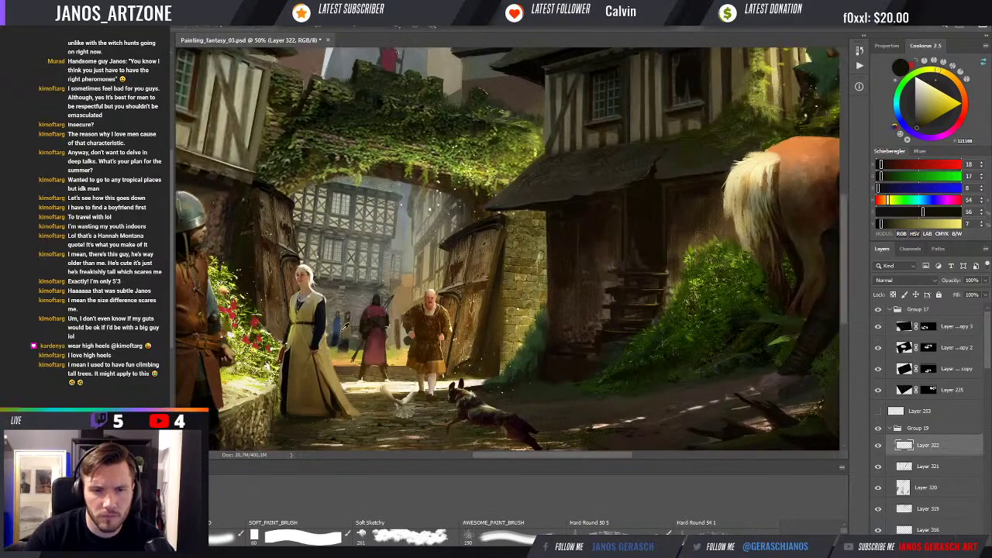
{"action": "left_click", "coordinate": [338, 343], "text": "alt"}
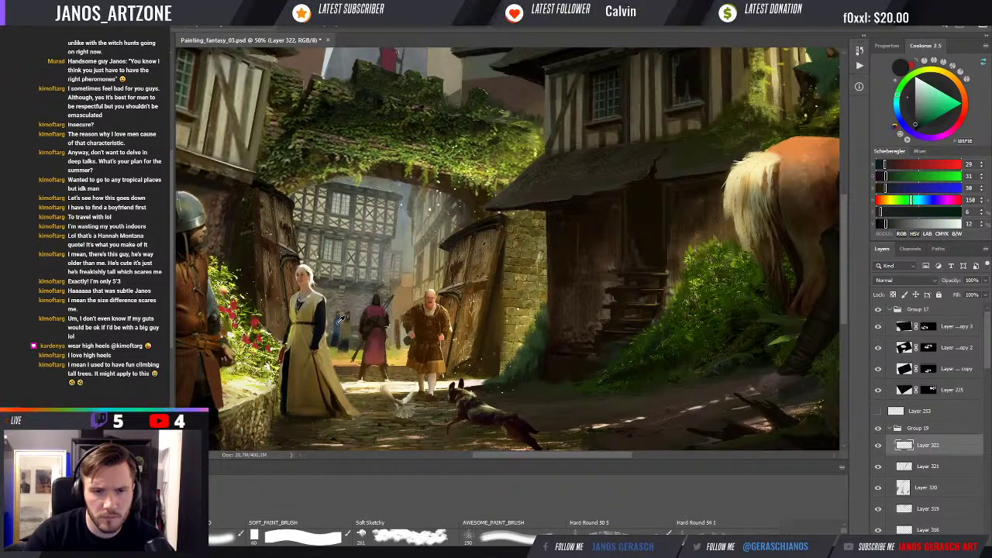
{"action": "left_click", "coordinate": [348, 326], "text": "alt"}
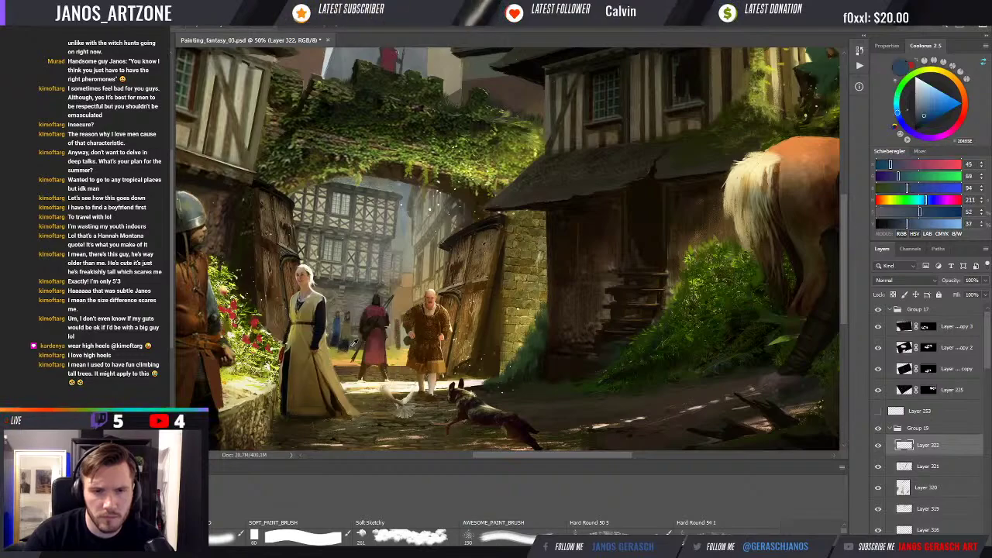
{"action": "left_click", "coordinate": [400, 332], "text": "alt"}
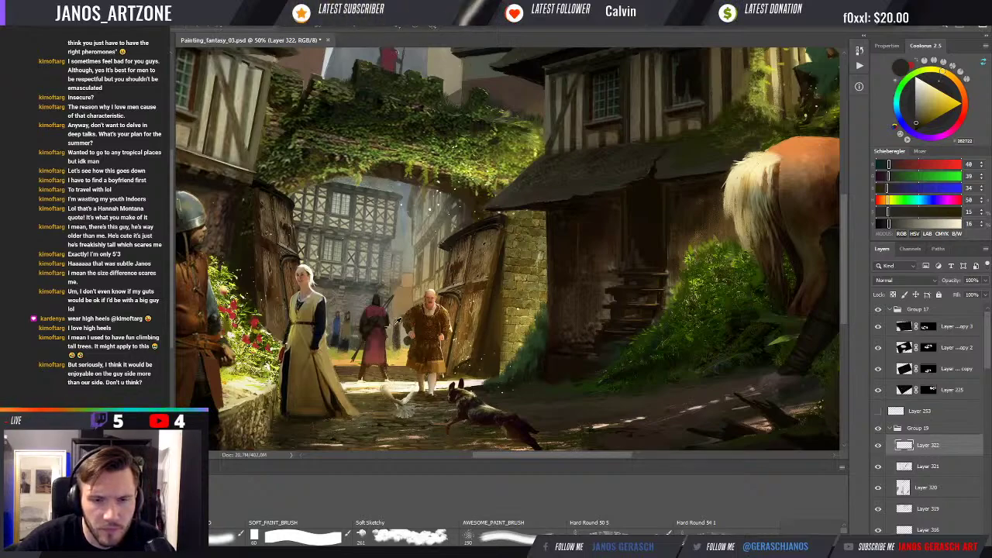
Step: Paint small details on the figures and cobbles, ending with yellow-olive RGB 187/179/61
{"action": "left_click", "coordinate": [353, 313], "text": "alt"}
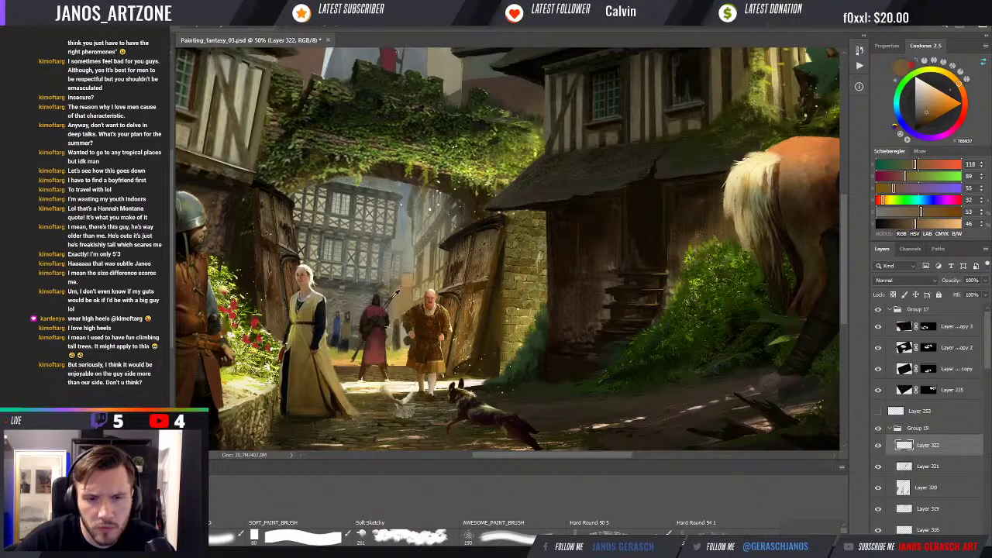
{"action": "left_click", "coordinate": [373, 289], "text": "alt"}
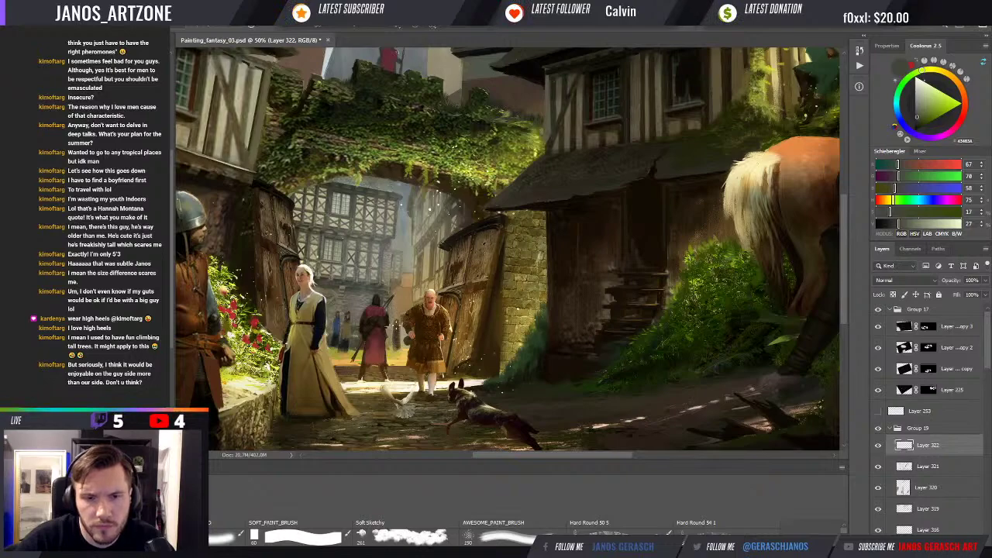
{"action": "left_click", "coordinate": [395, 337], "text": "alt"}
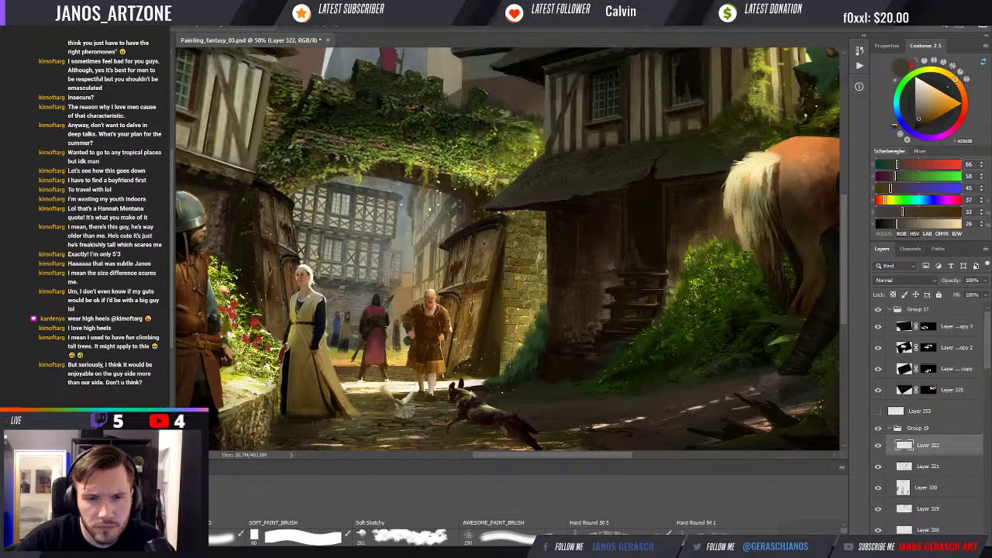
{"action": "left_click", "coordinate": [399, 324], "text": "alt"}
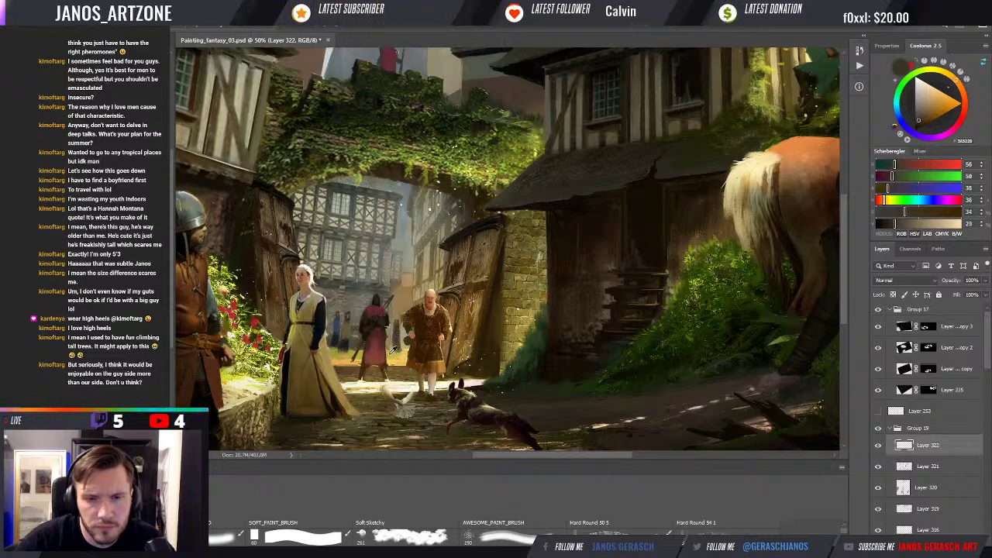
{"action": "left_click", "coordinate": [393, 347], "text": "alt"}
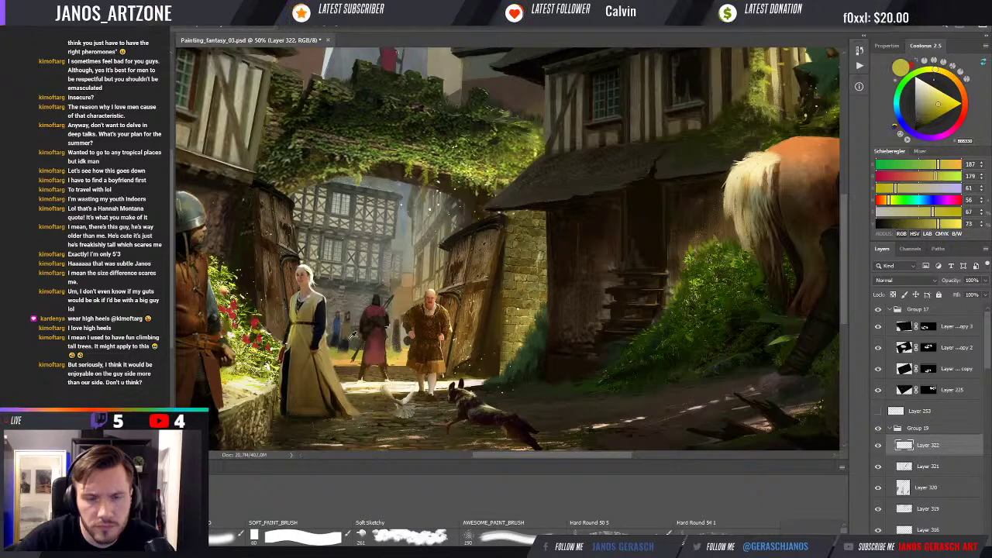
Step: Paint the distant figures under the archway with sampled orange-brown, reddish brown, near-black and muted blue
{"action": "left_click", "coordinate": [349, 325], "text": "alt"}
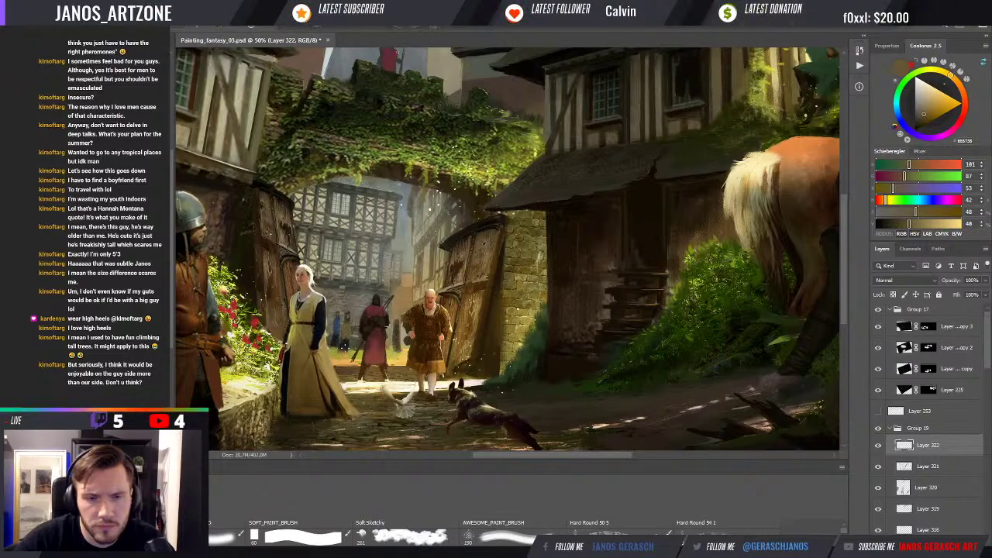
{"action": "left_click", "coordinate": [348, 343], "text": "alt"}
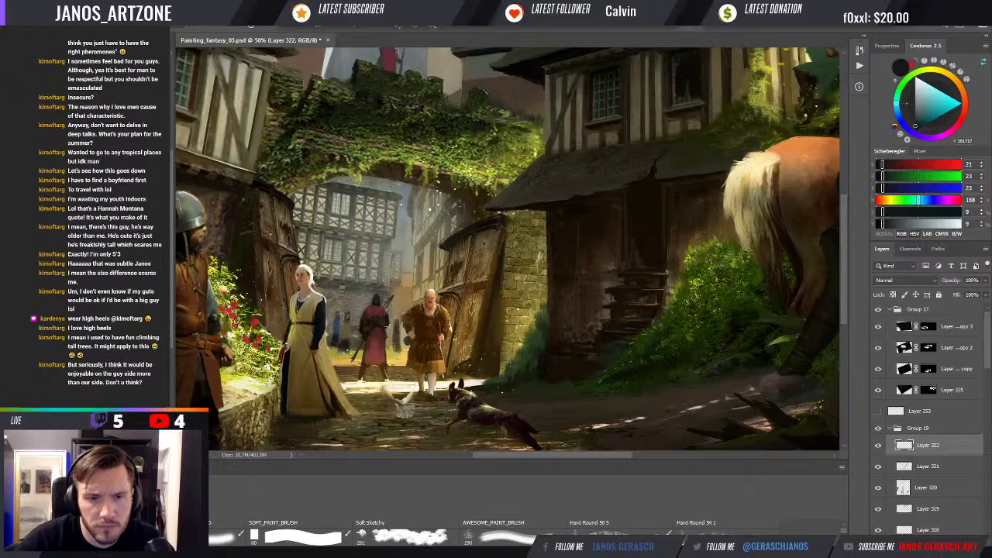
{"action": "left_click", "coordinate": [348, 332], "text": "alt"}
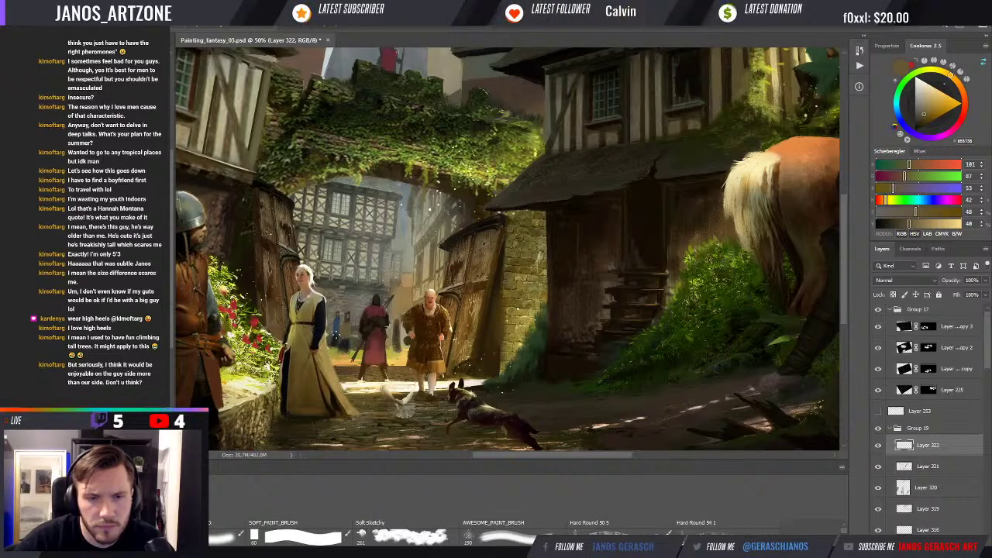
{"action": "left_click", "coordinate": [337, 343], "text": "alt"}
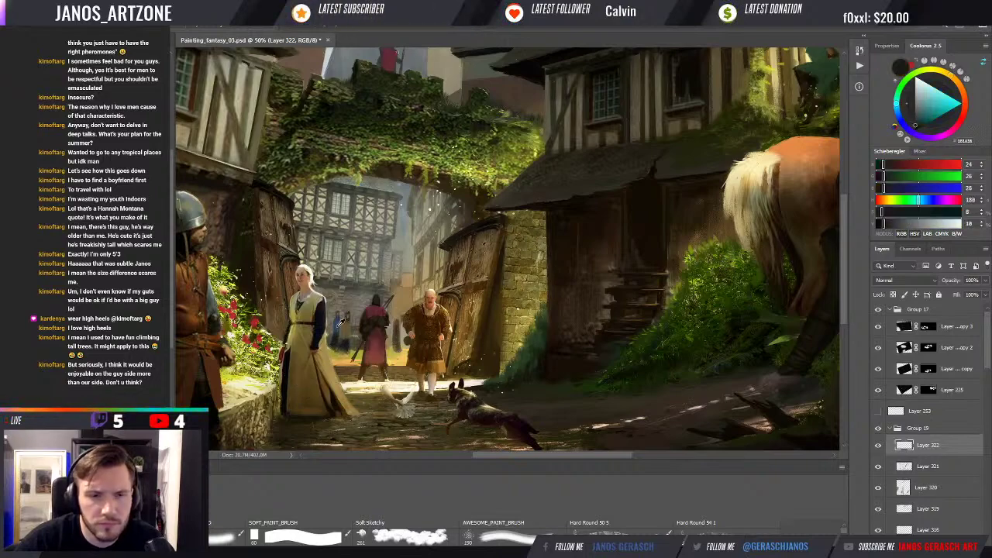
{"action": "left_click", "coordinate": [337, 321], "text": "alt"}
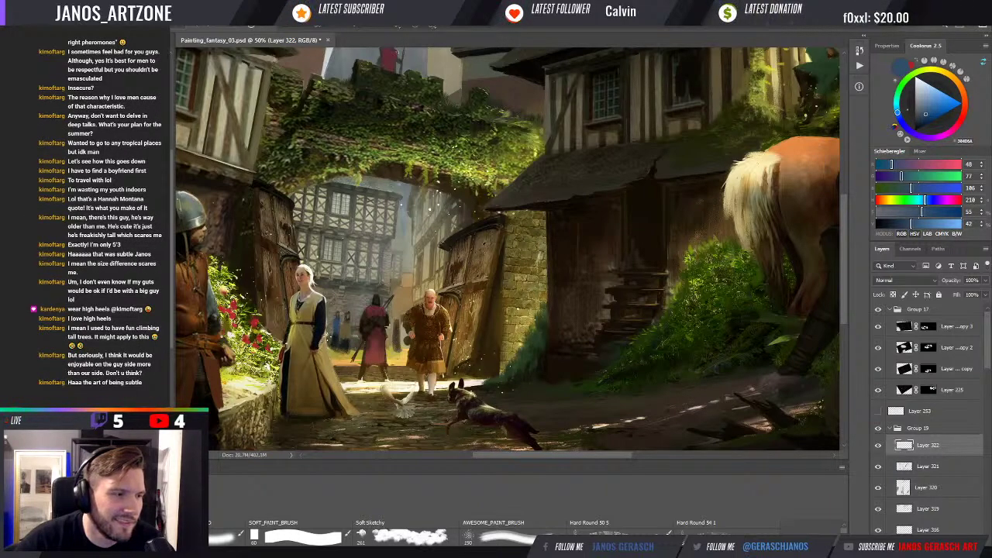
{"action": "left_click", "coordinate": [337, 344], "text": "alt"}
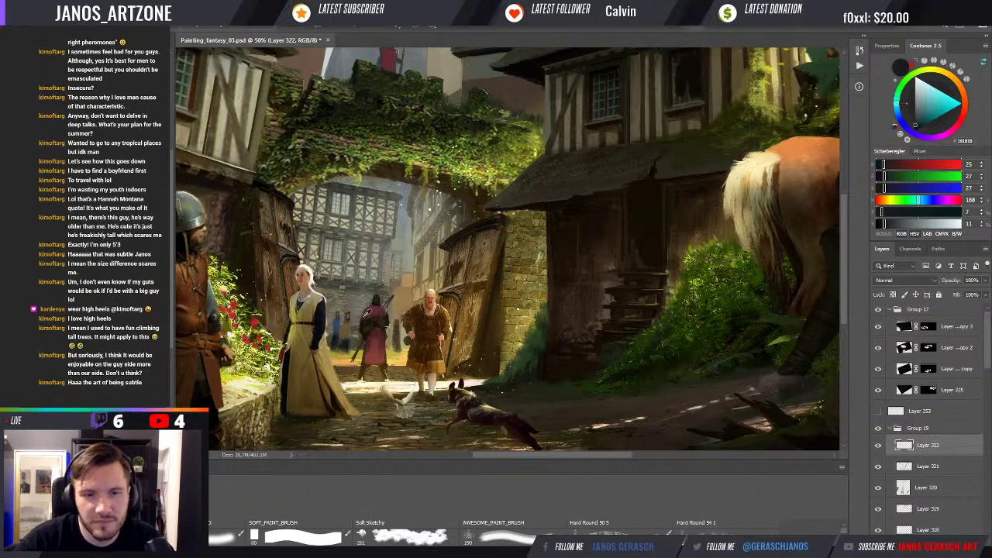
Step: Refine the red-robed figure with muted and brighter reds, finishing on near-black brown RGB 27/21/10
{"action": "left_click", "coordinate": [364, 313], "text": "alt"}
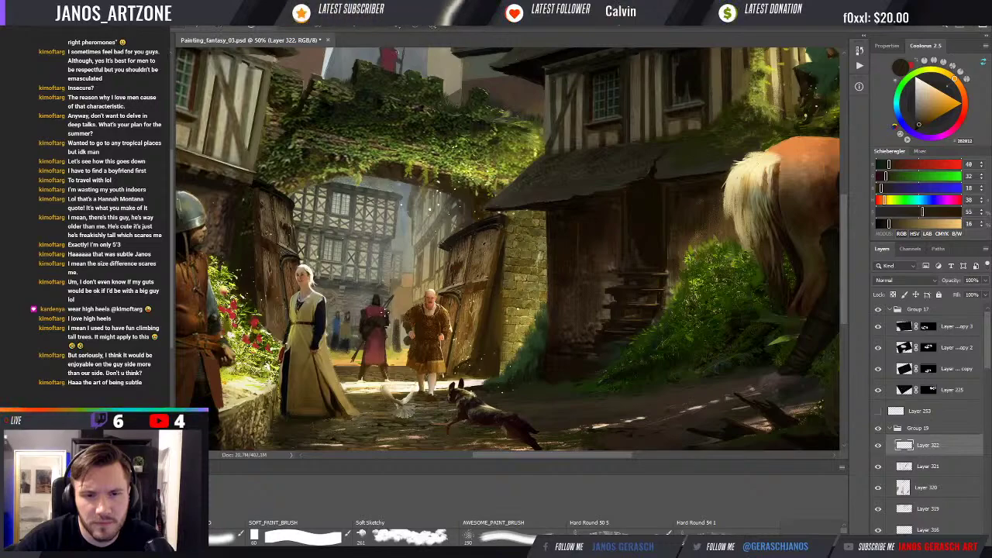
{"action": "left_click", "coordinate": [374, 314], "text": "alt"}
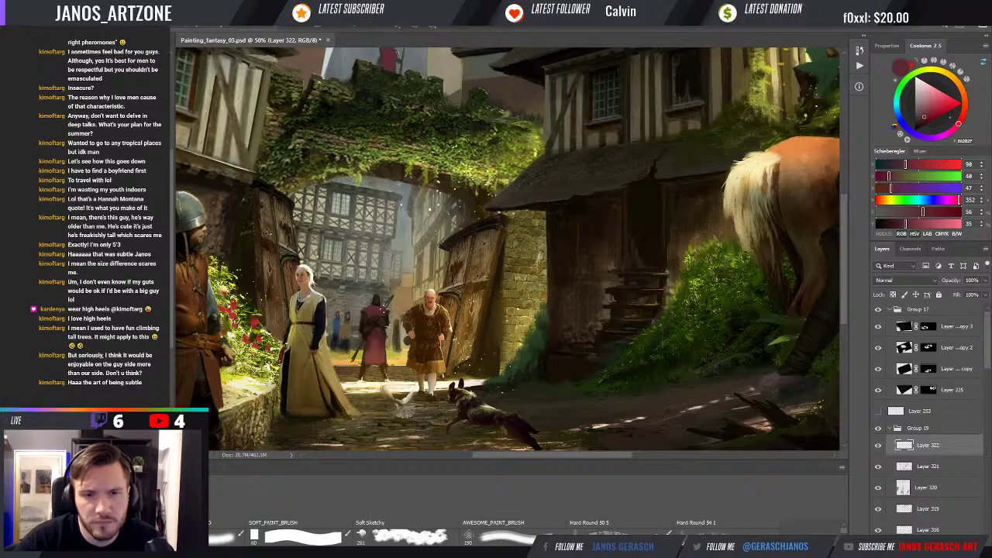
{"action": "left_click", "coordinate": [372, 359], "text": "alt"}
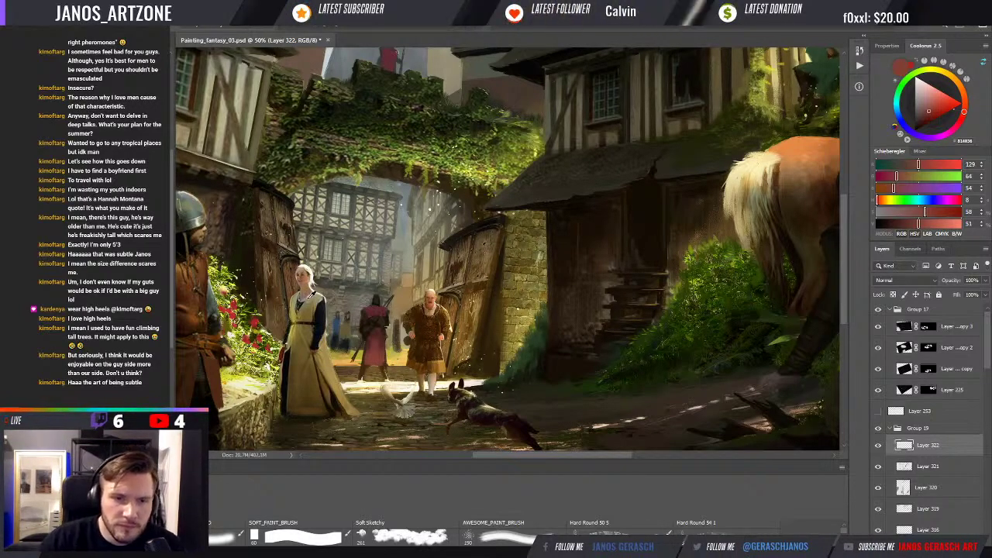
{"action": "left_click", "coordinate": [365, 310], "text": "alt"}
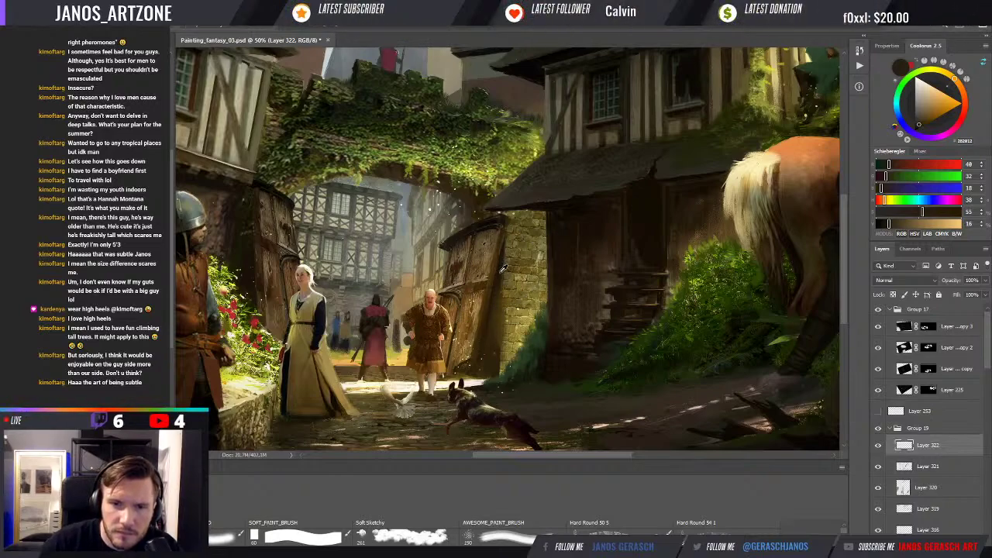
{"action": "left_click", "coordinate": [493, 294], "text": "alt"}
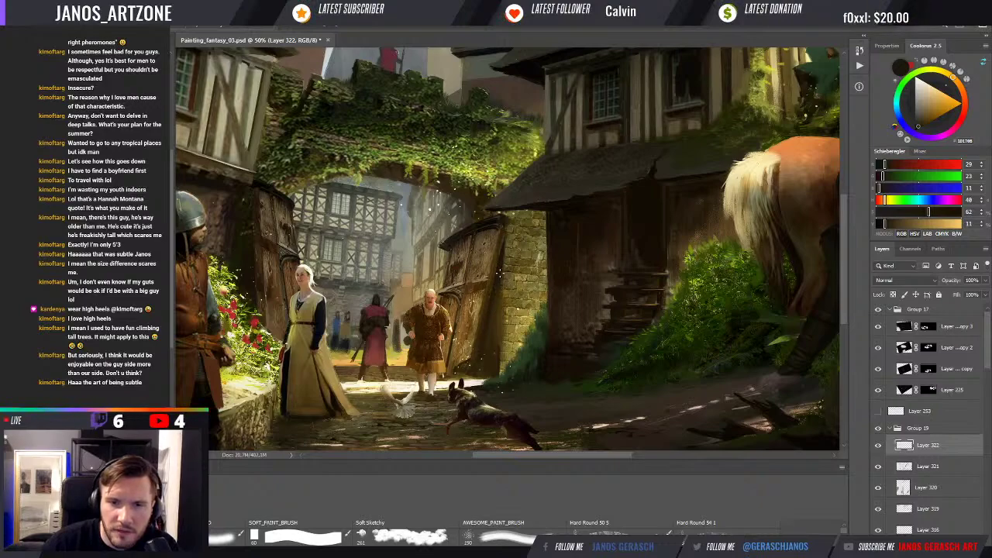
{"action": "left_click", "coordinate": [500, 265], "text": "alt"}
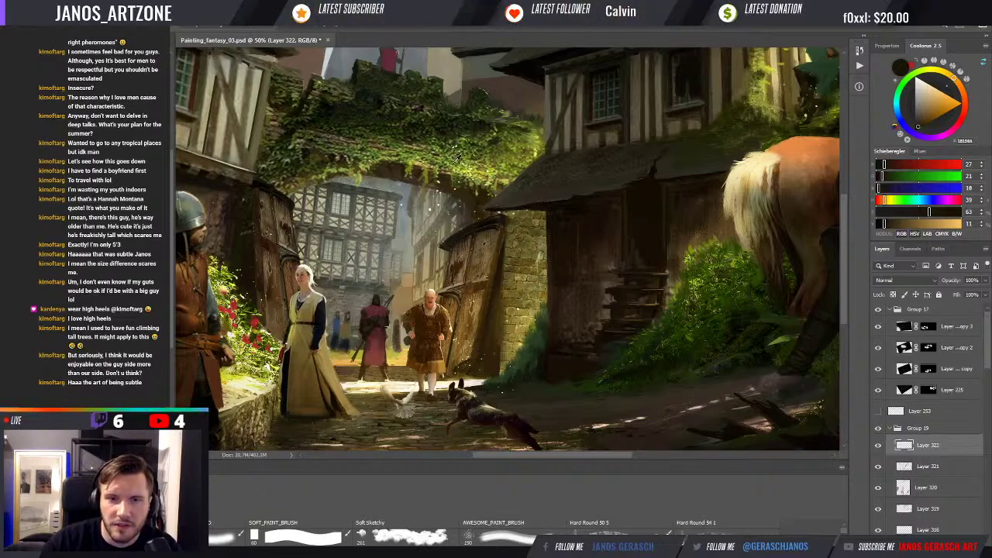
Step: Detail the red-robed figure and villagers with sampled reds and browns (ending RGB 55/48/37), then zoom out to 25%
{"action": "left_click", "coordinate": [536, 133], "text": "alt"}
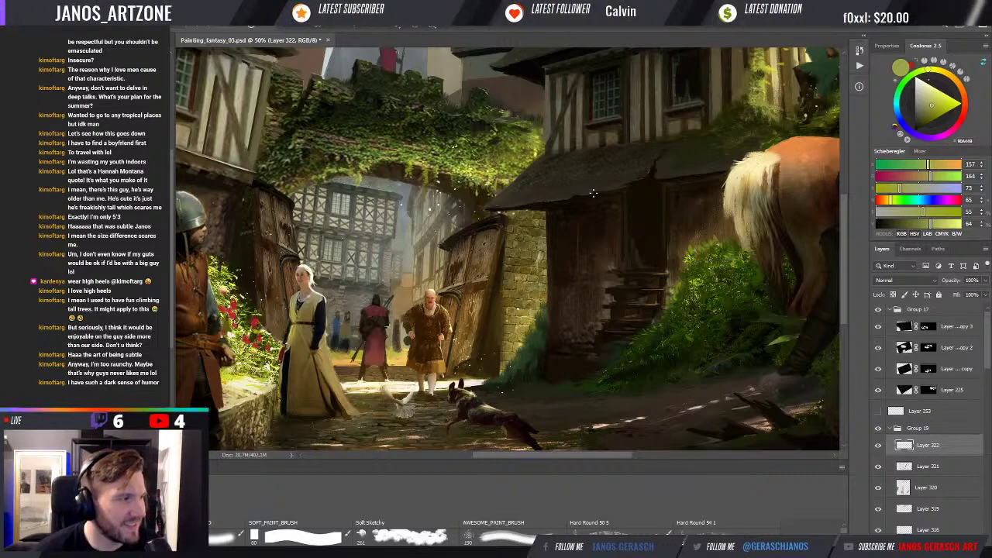
{"action": "left_click", "coordinate": [375, 353], "text": "alt"}
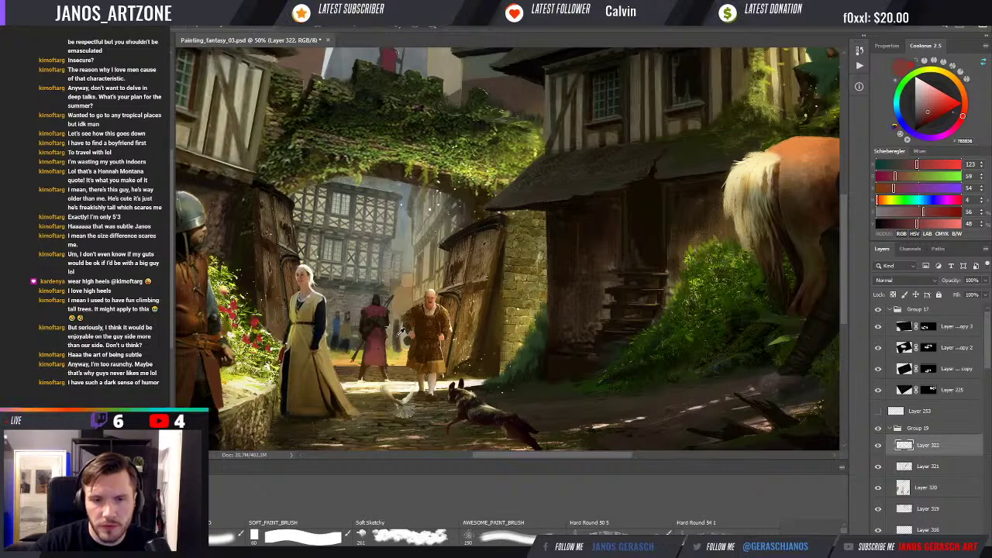
{"action": "left_click", "coordinate": [399, 336], "text": "alt"}
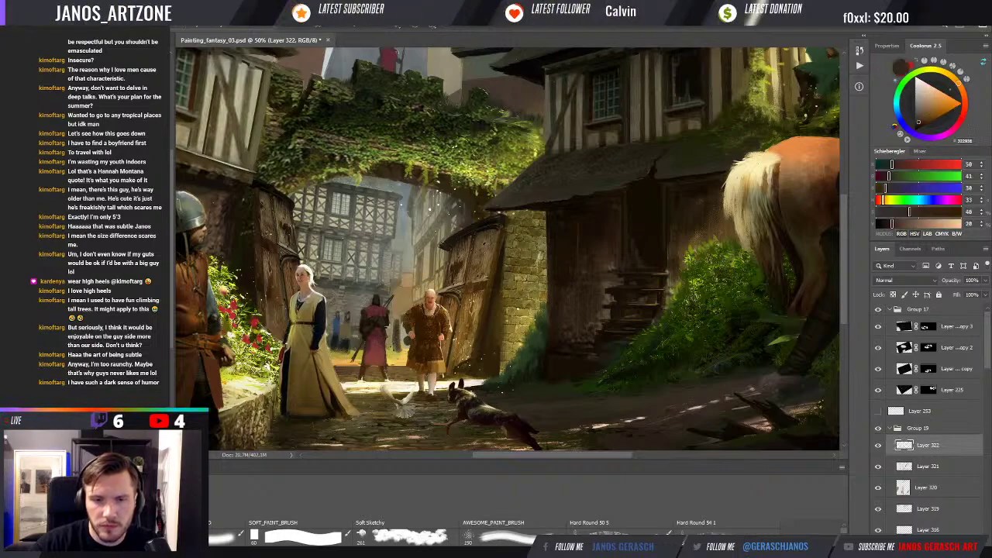
{"action": "left_click", "coordinate": [398, 335], "text": "alt"}
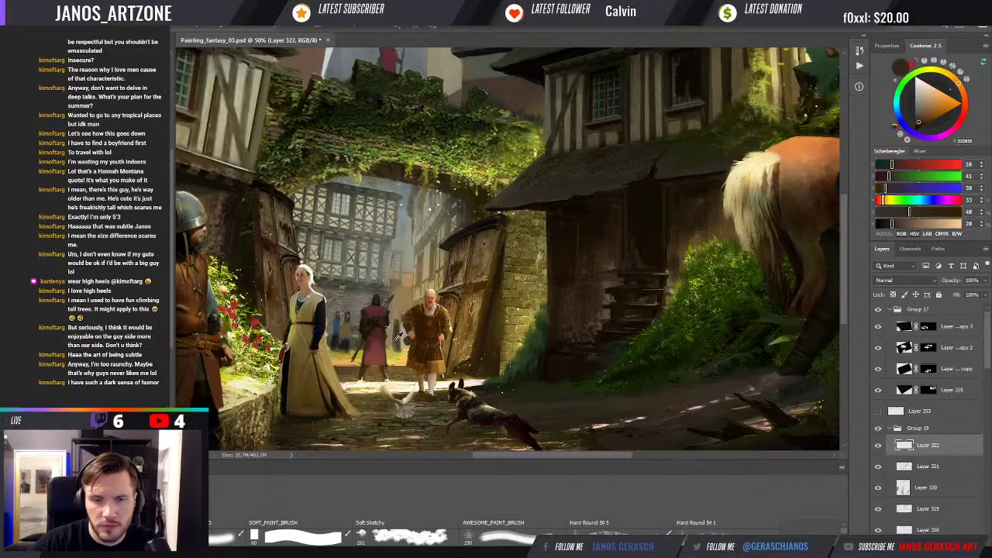
{"action": "left_click", "coordinate": [399, 337], "text": "alt"}
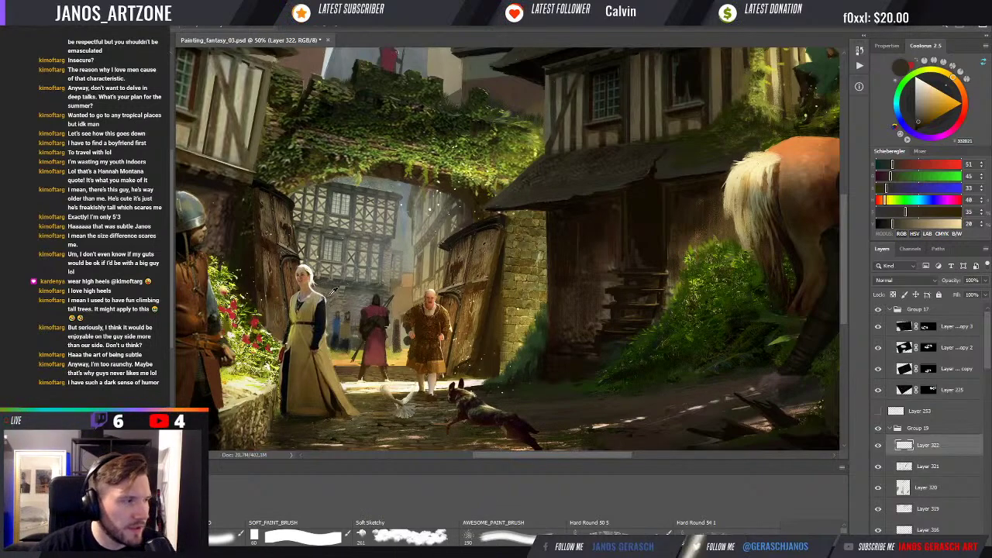
{"action": "left_click", "coordinate": [351, 312], "text": "alt"}
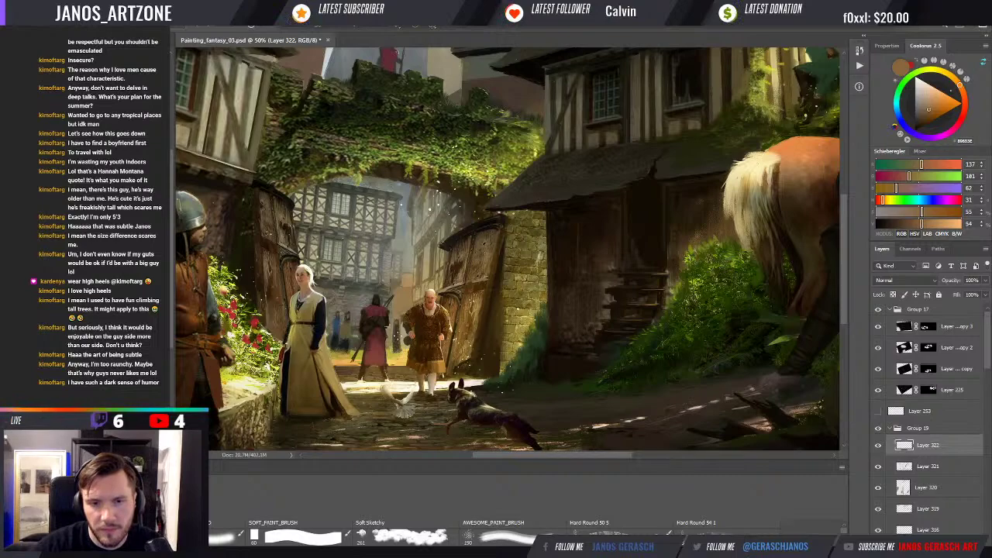
{"action": "left_click", "coordinate": [395, 347], "text": "alt"}
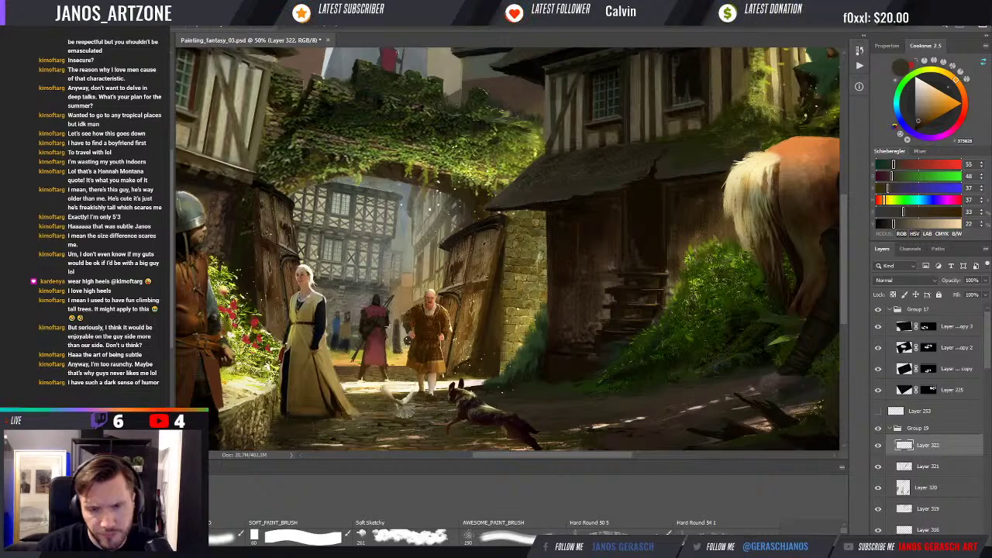
{"action": "scroll", "coordinate": [400, 334], "scroll_direction": "down", "scroll_amount": 3}
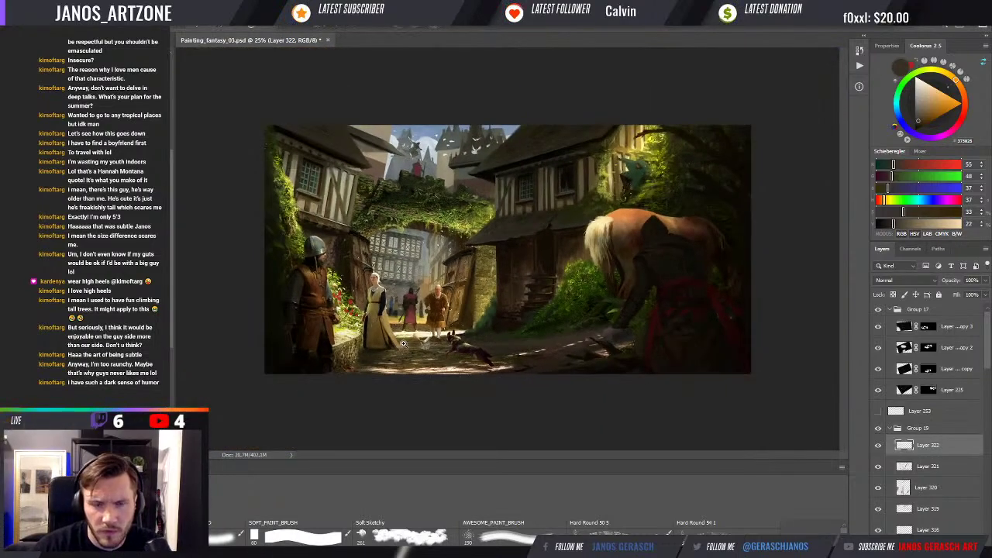
Step: Select Layer 321 and toggle its visibility off and back on so its background figures and doorway shading show
{"action": "scroll", "coordinate": [452, 283], "scroll_direction": "up", "scroll_amount": 3}
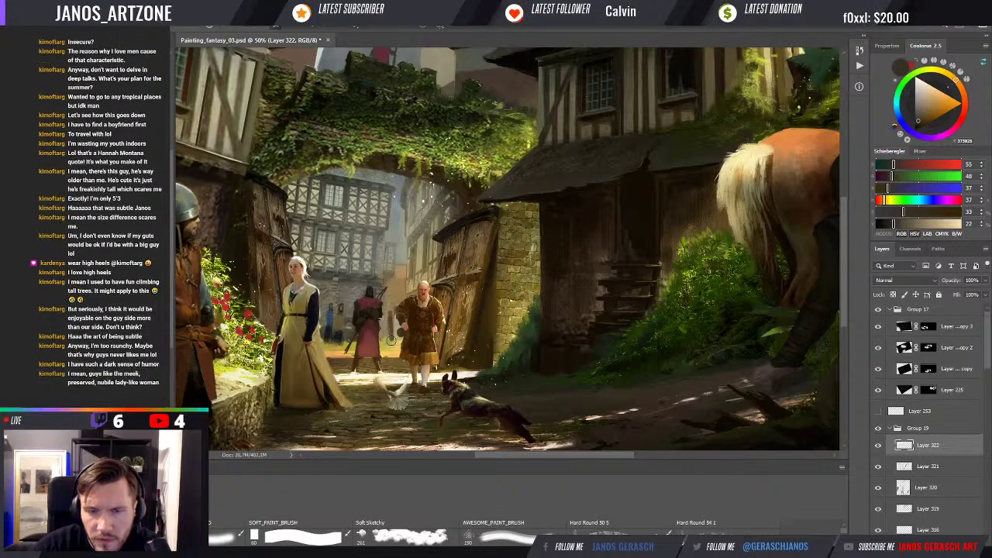
{"action": "key", "text": "ctrl+semicolon"}
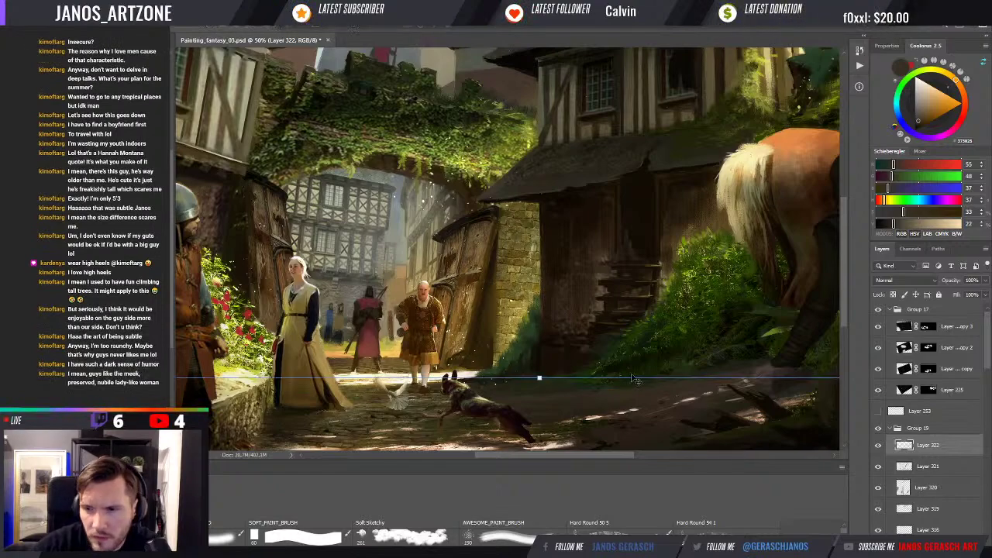
{"action": "left_click", "coordinate": [913, 467]}
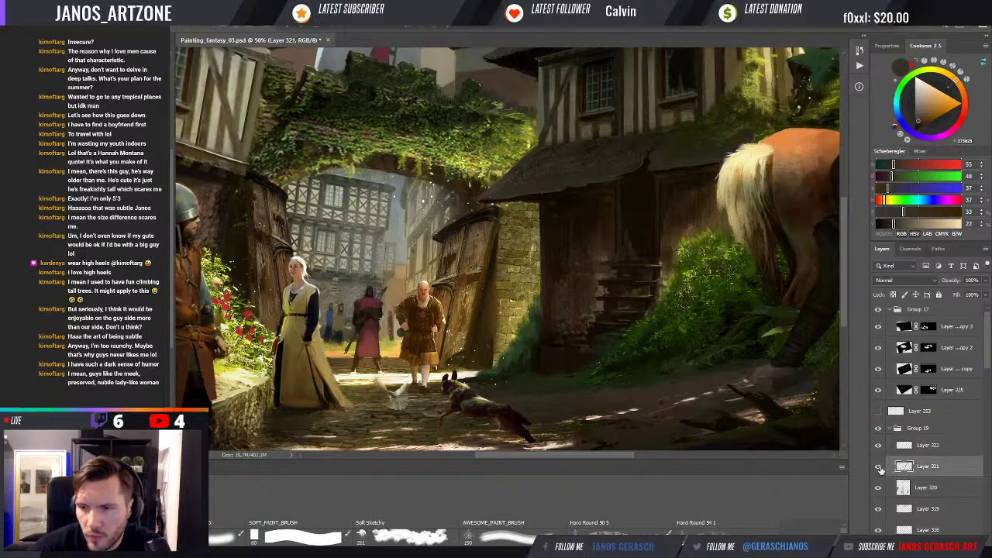
{"action": "left_click", "coordinate": [879, 468]}
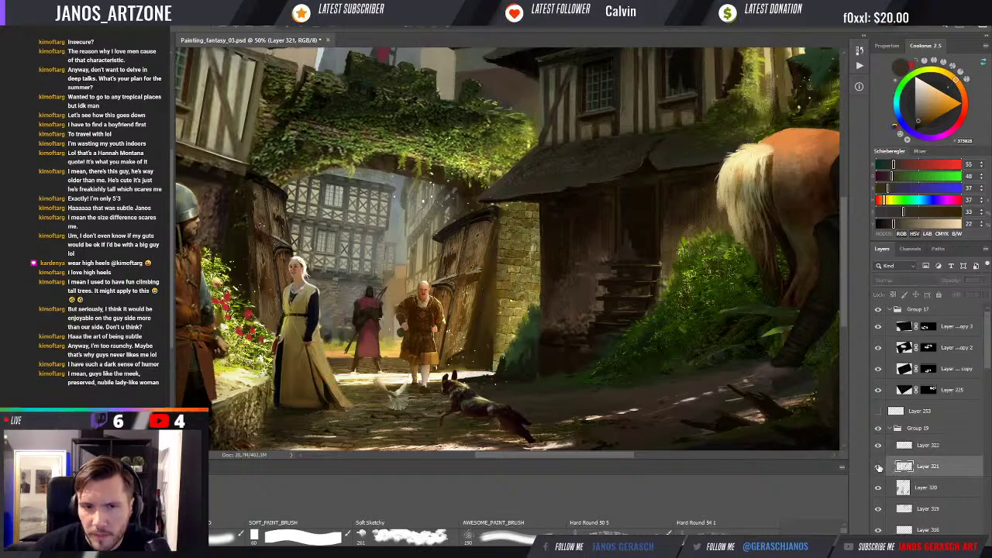
{"action": "left_click", "coordinate": [879, 467]}
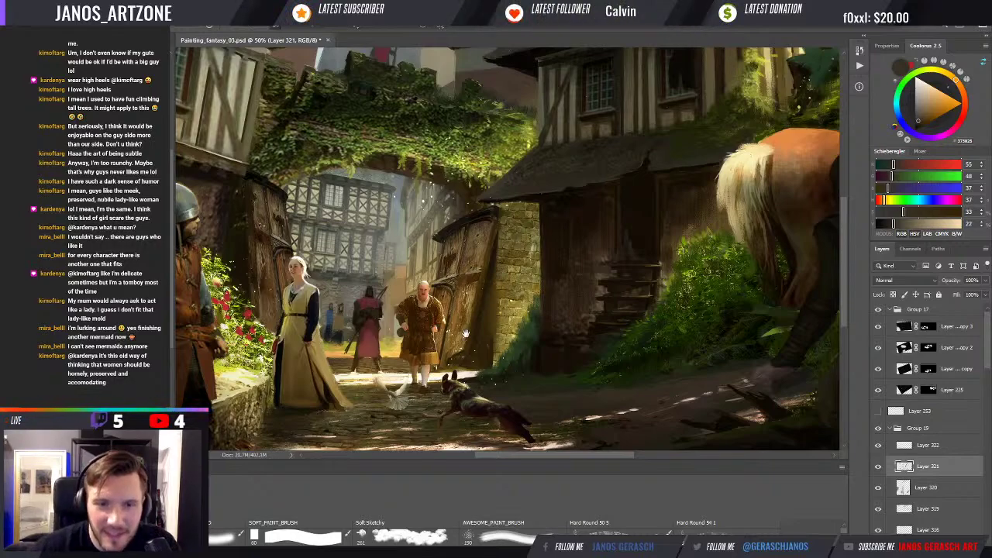
Step: Zoom out, select Layer 322, and dab a sampled dark foliage green onto the horse's back
{"action": "left_click_drag", "start_coordinate": [485, 317], "coordinate": [475, 326]}
{"action": "key", "text": "ctrl+minus"}
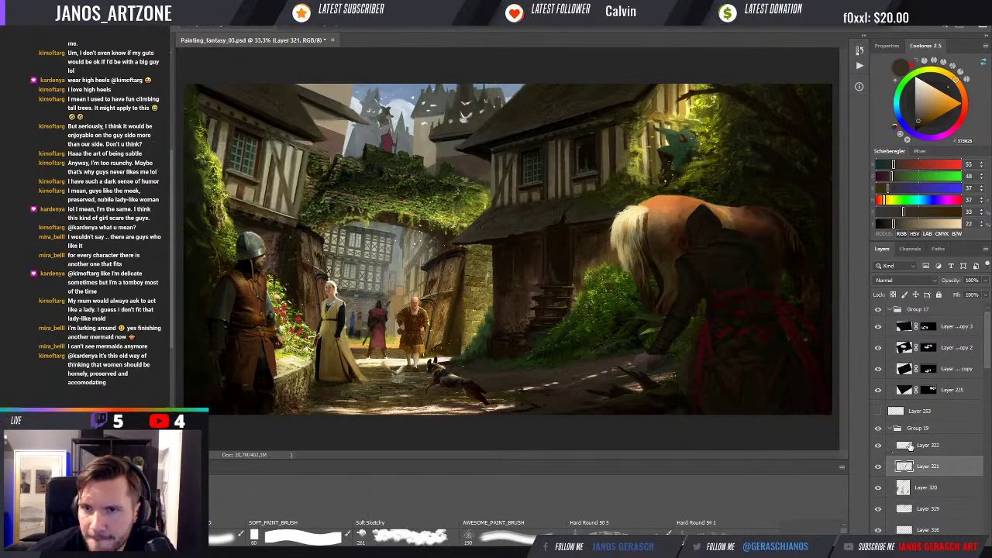
{"action": "left_click", "coordinate": [907, 447]}
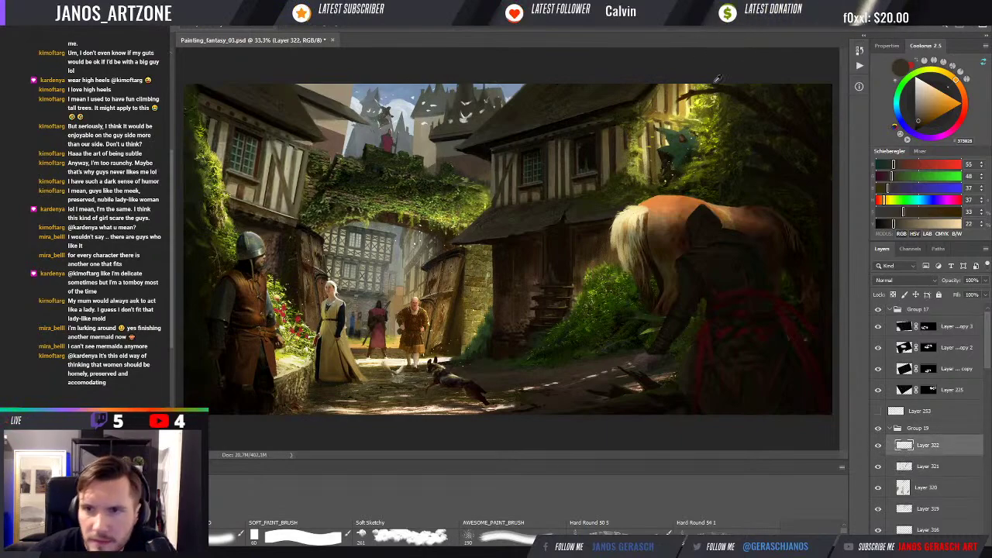
{"action": "left_click", "coordinate": [714, 113], "text": "alt"}
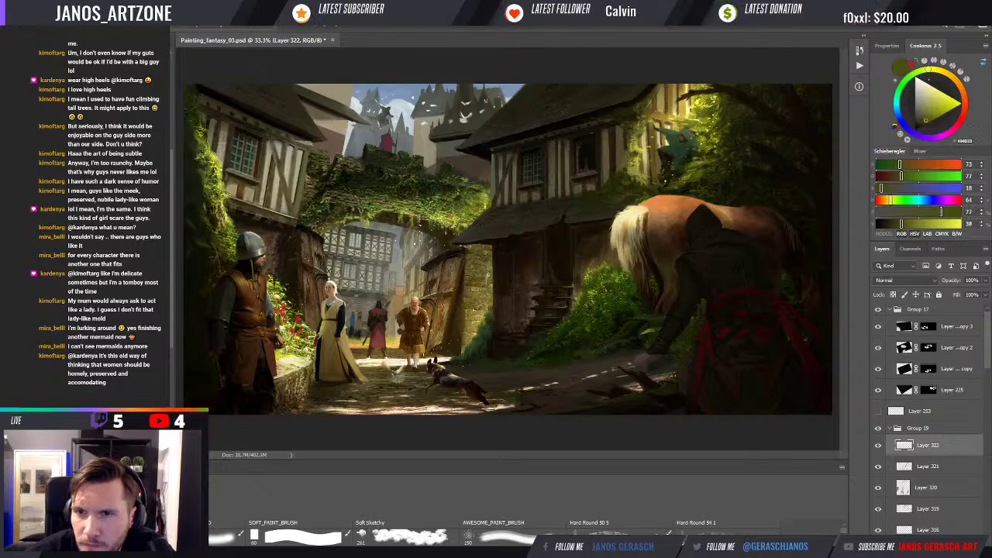
{"action": "left_click", "coordinate": [707, 112], "text": "alt"}
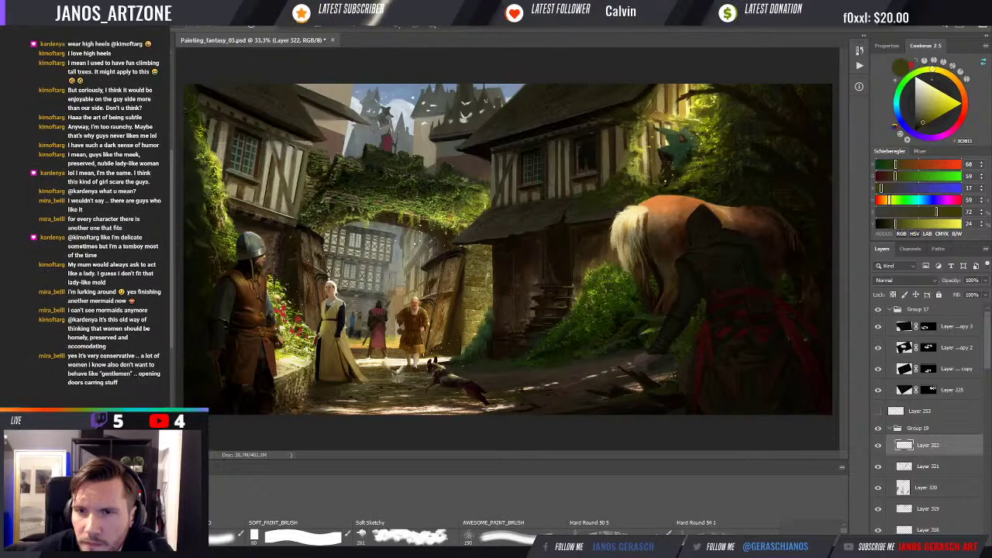
{"action": "left_click", "coordinate": [698, 172], "text": "alt"}
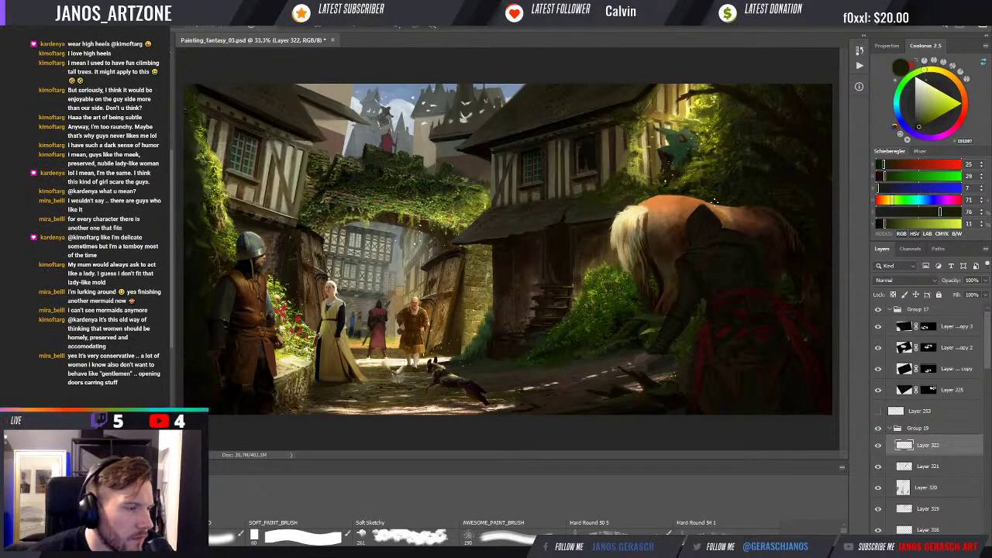
{"action": "left_click", "coordinate": [717, 203]}
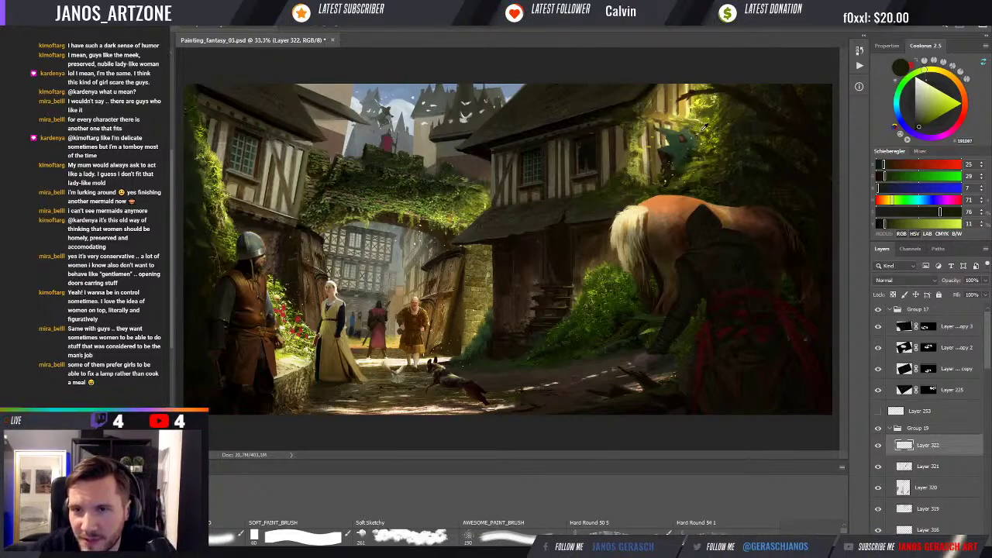
Step: Sample the foliage around the upper-right tree until settling on warm brown RGB 120/92/36
{"action": "left_click", "coordinate": [675, 132], "text": "alt"}
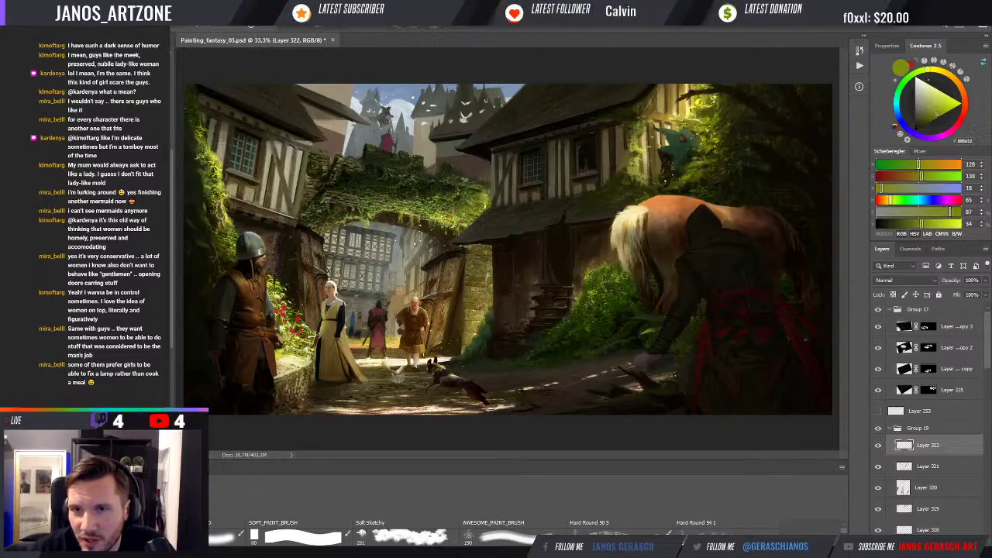
{"action": "left_click", "coordinate": [712, 109], "text": "alt"}
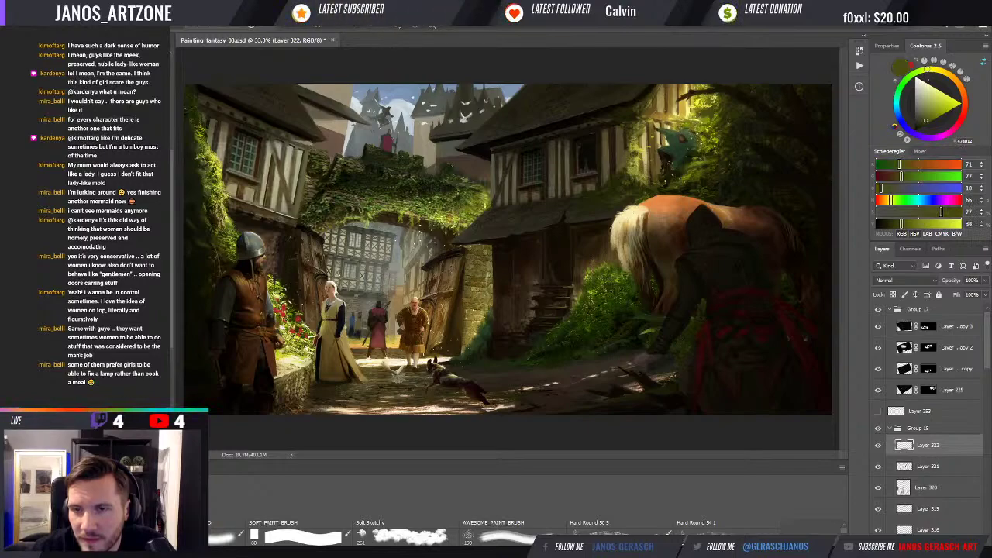
{"action": "left_click", "coordinate": [706, 136], "text": "alt"}
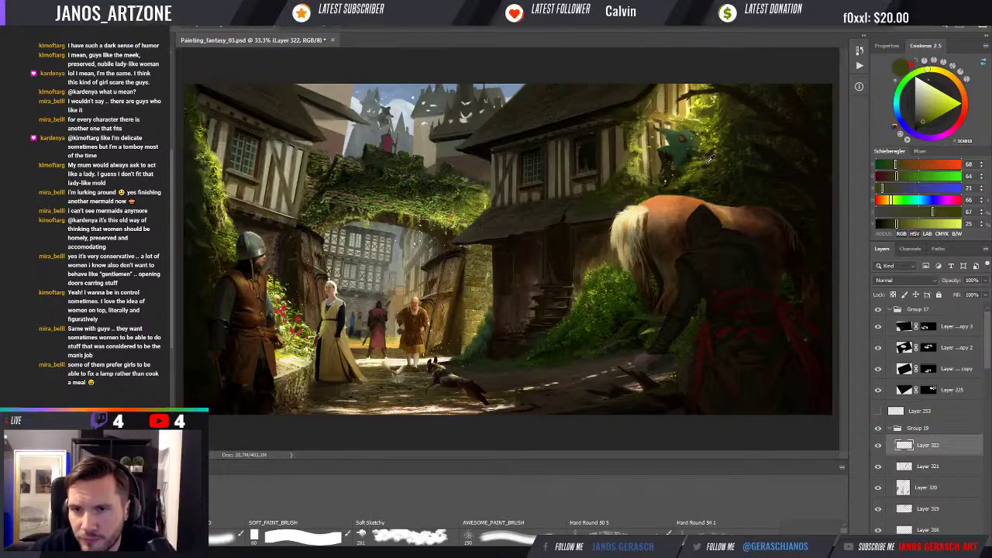
{"action": "left_click", "coordinate": [708, 160], "text": "alt"}
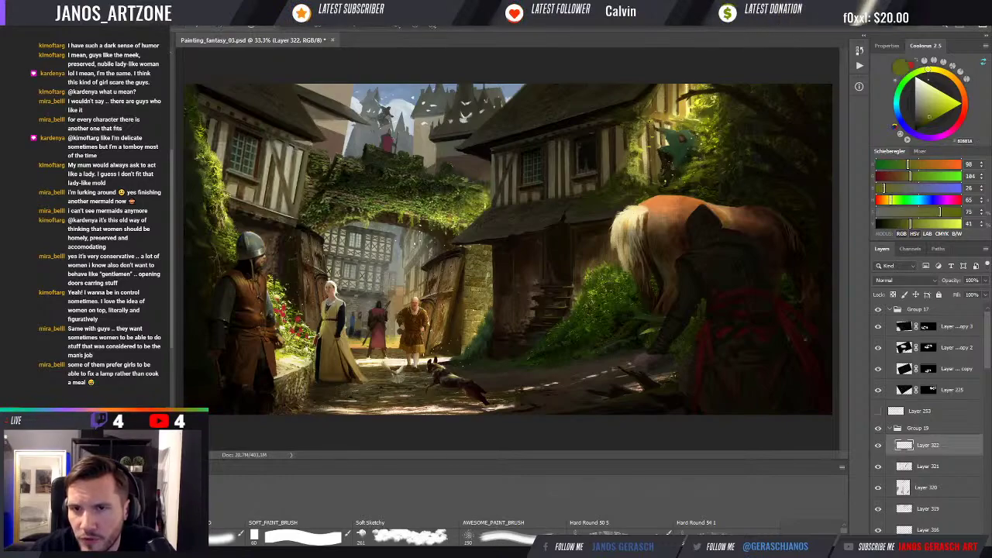
{"action": "left_click", "coordinate": [655, 126], "text": "alt"}
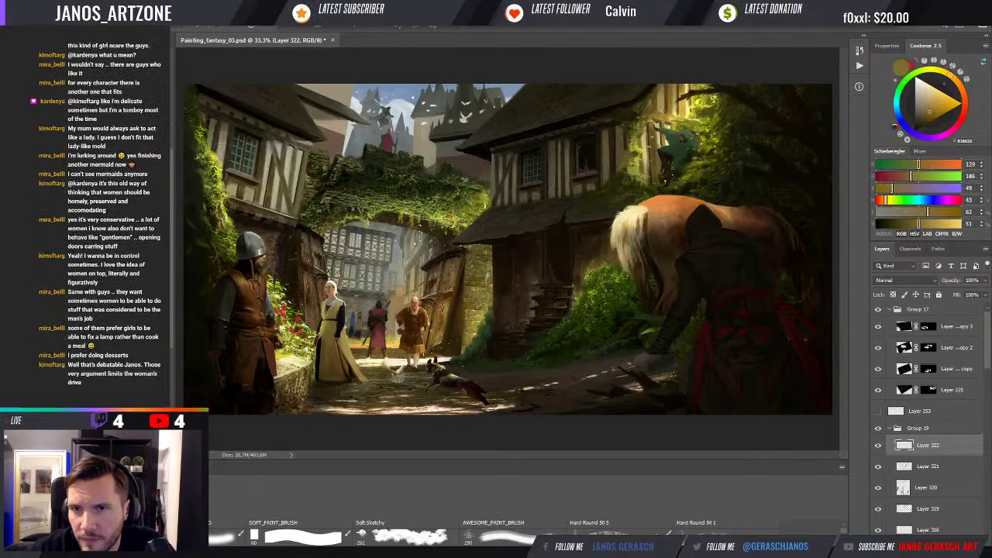
{"action": "left_click", "coordinate": [653, 127], "text": "alt"}
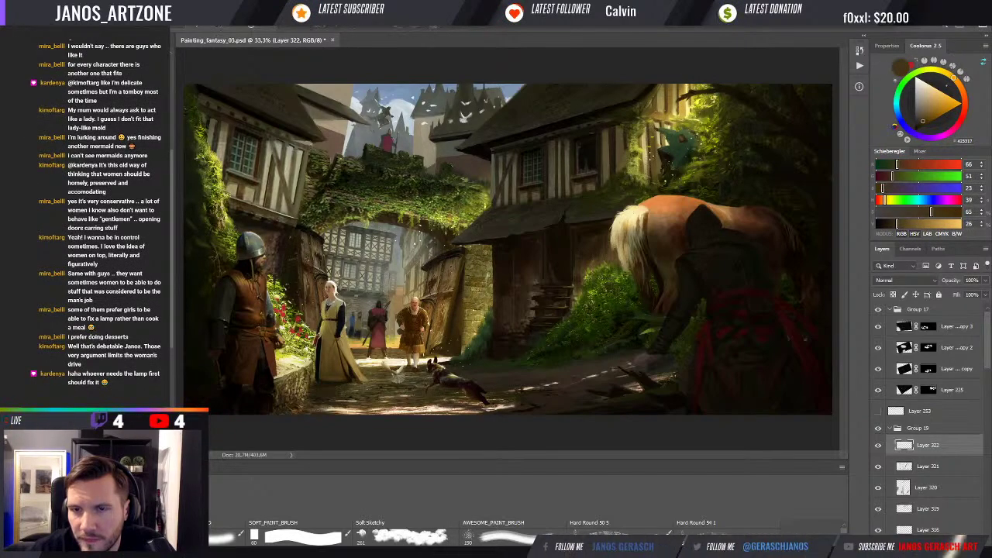
{"action": "left_click", "coordinate": [650, 142], "text": "alt"}
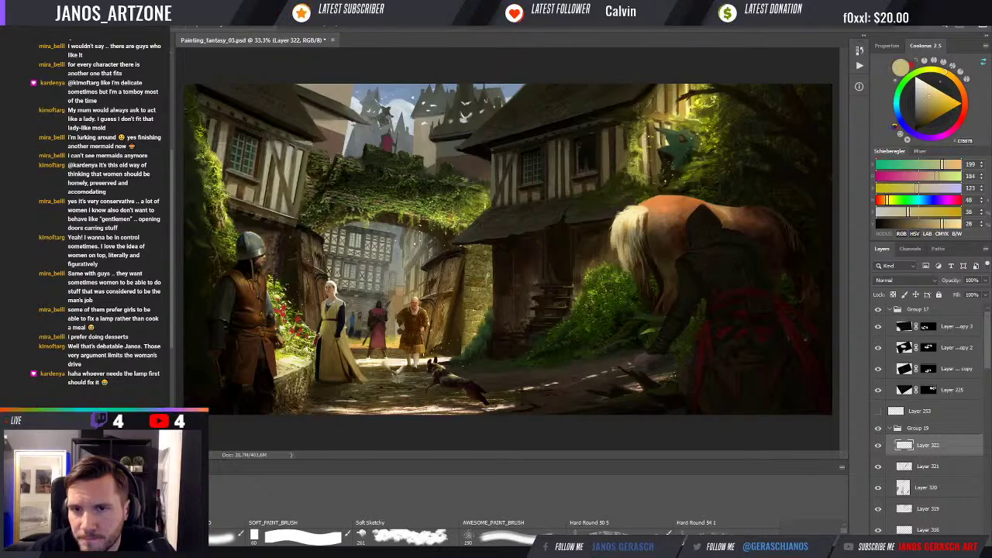
{"action": "left_click", "coordinate": [670, 91], "text": "alt"}
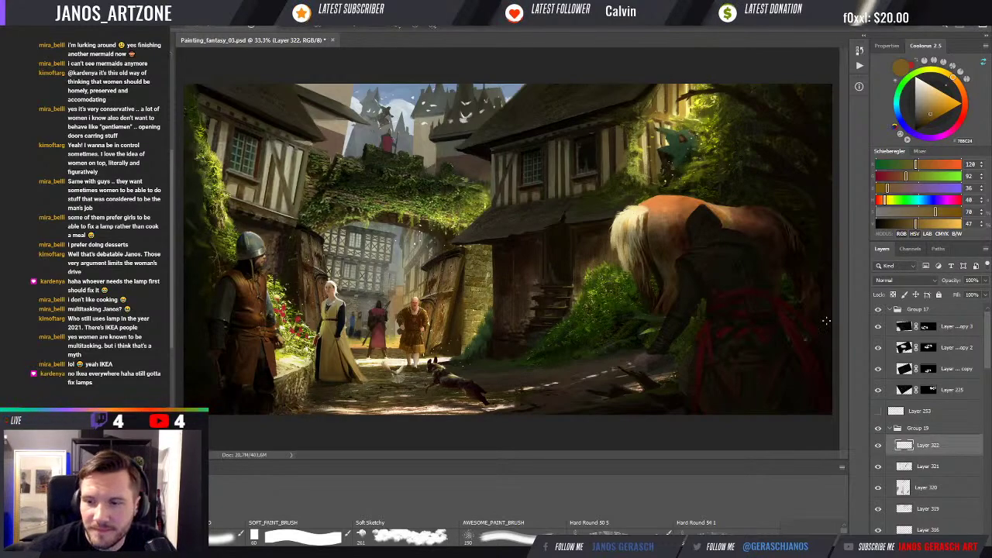
Step: Toggle Layer 322 off and on to compare, then sample near-black brown RGB 18/13/4 from the foliage
{"action": "left_click", "coordinate": [880, 448]}
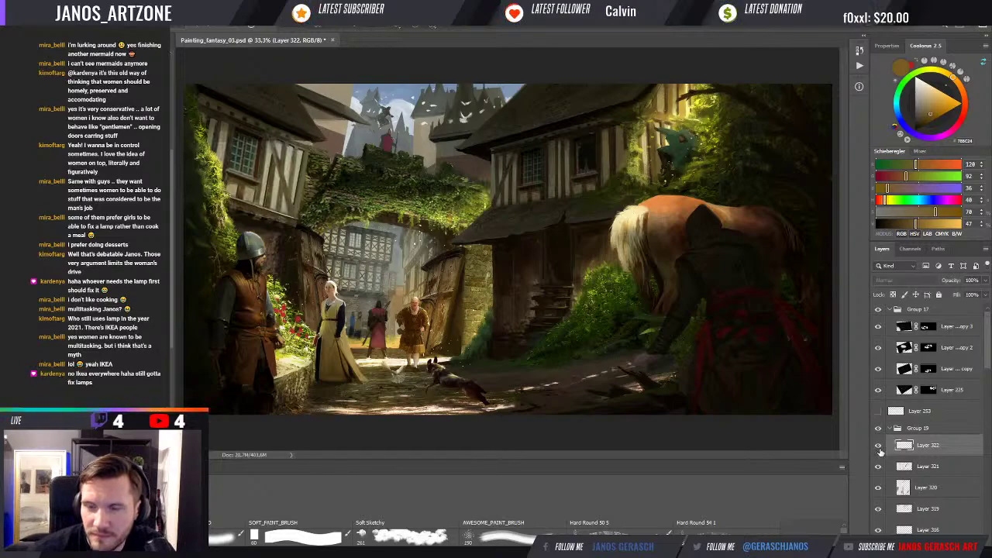
{"action": "left_click", "coordinate": [878, 447]}
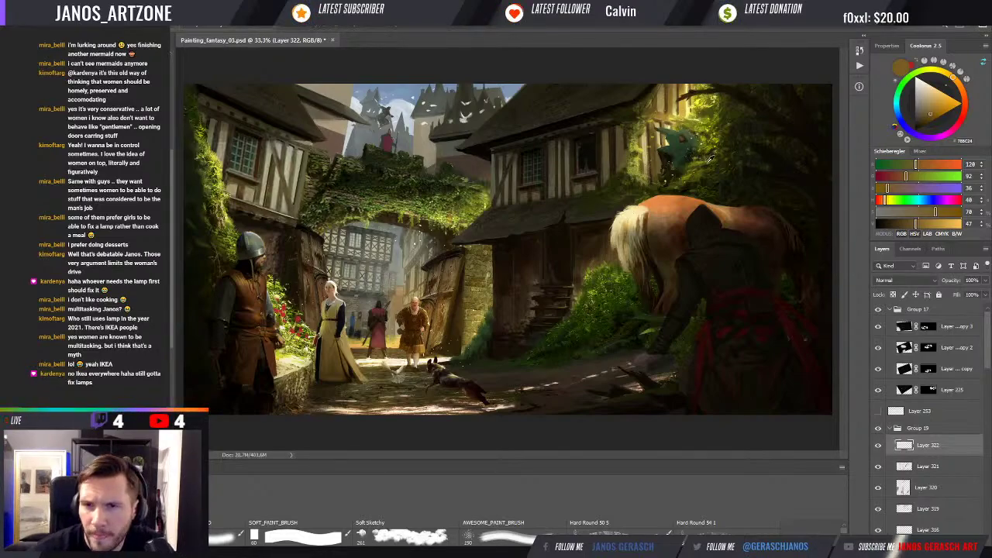
{"action": "left_click", "coordinate": [698, 181], "text": "alt"}
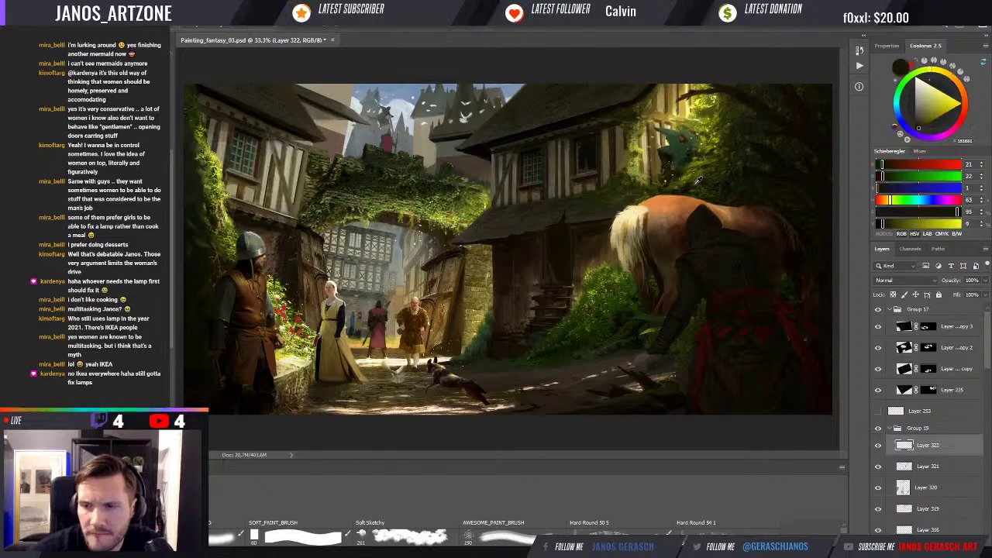
{"action": "left_click", "coordinate": [697, 181], "text": "alt"}
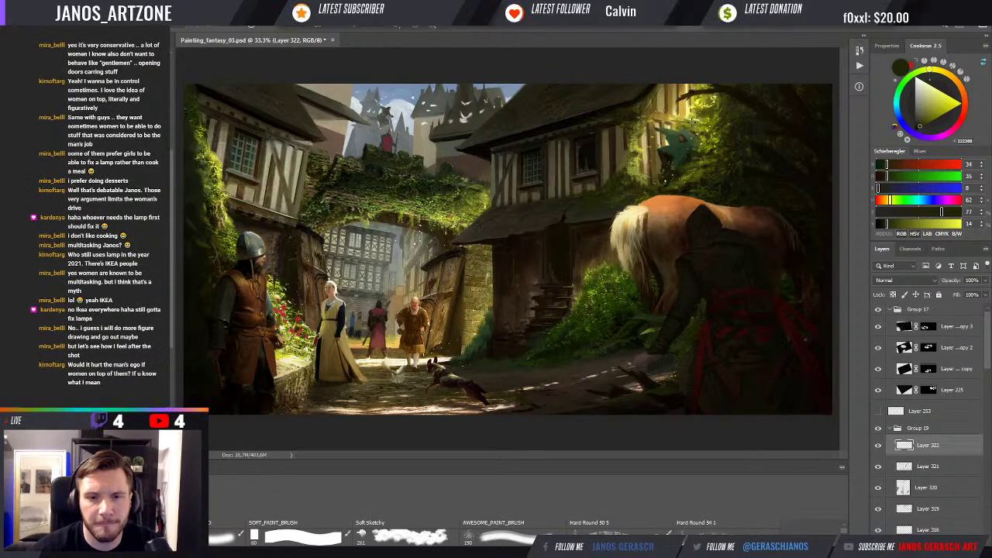
{"action": "left_click", "coordinate": [565, 271], "text": "alt"}
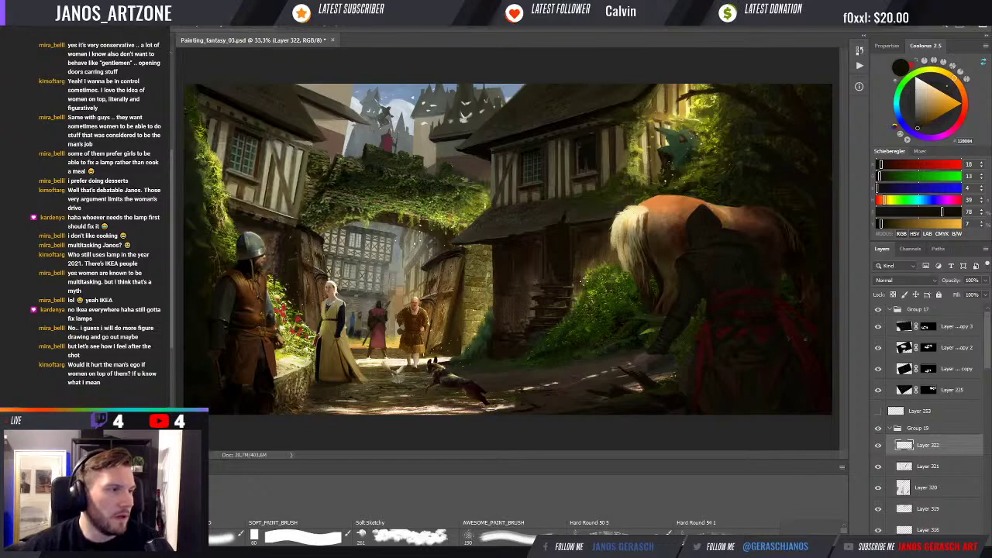